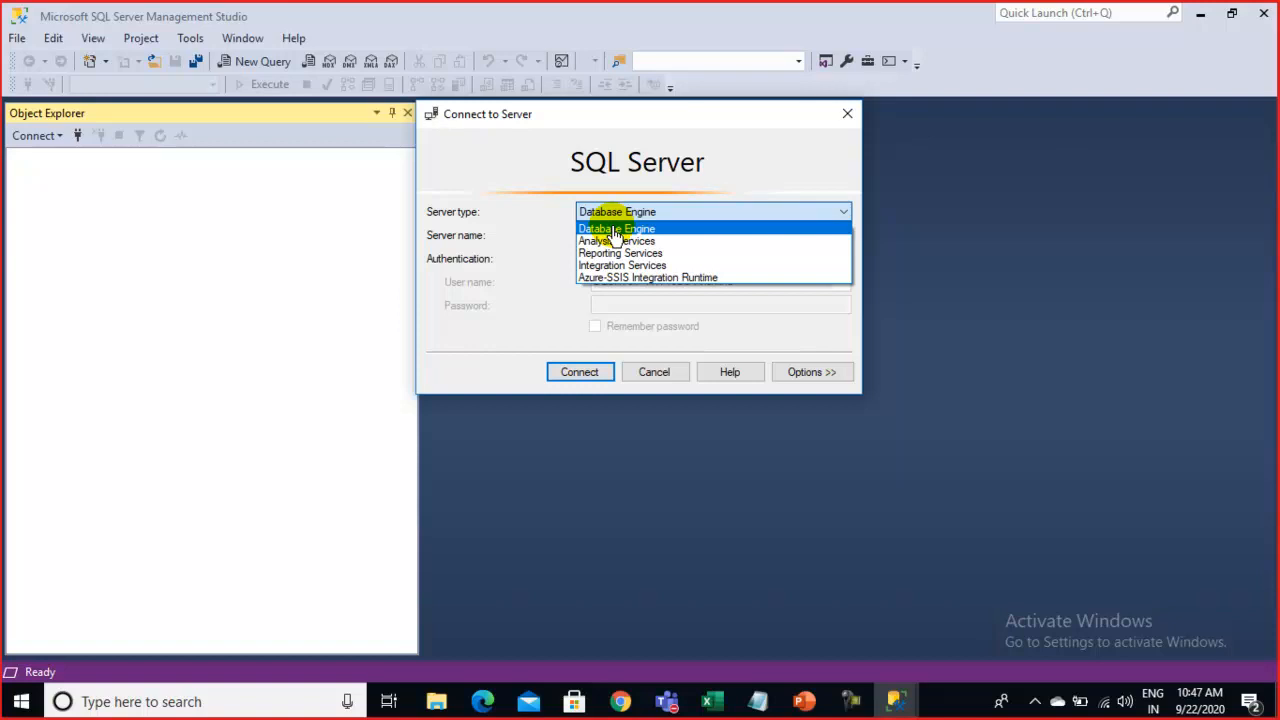
# Confirm Database Engine as the server type and DESKTOP-TRTT5BC as the server name
pyautogui.click(616, 232)
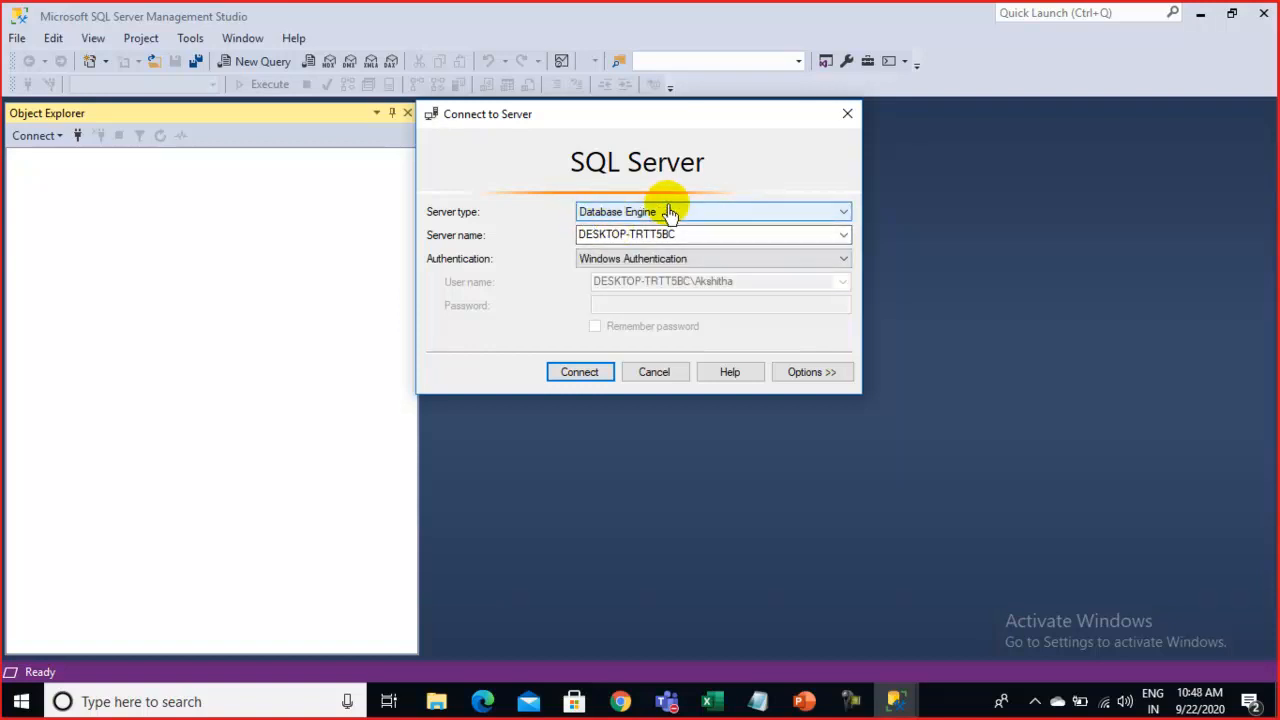
pyautogui.click(690, 234)
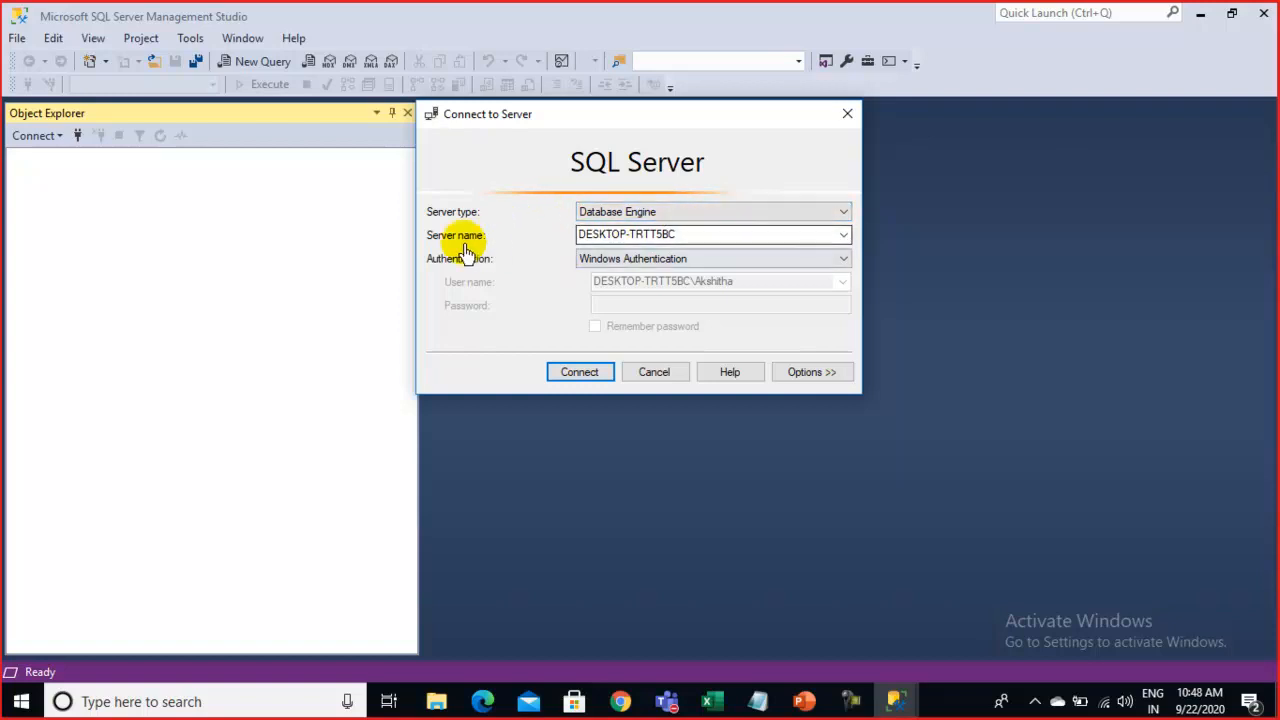
pyautogui.doubleClick(686, 236)
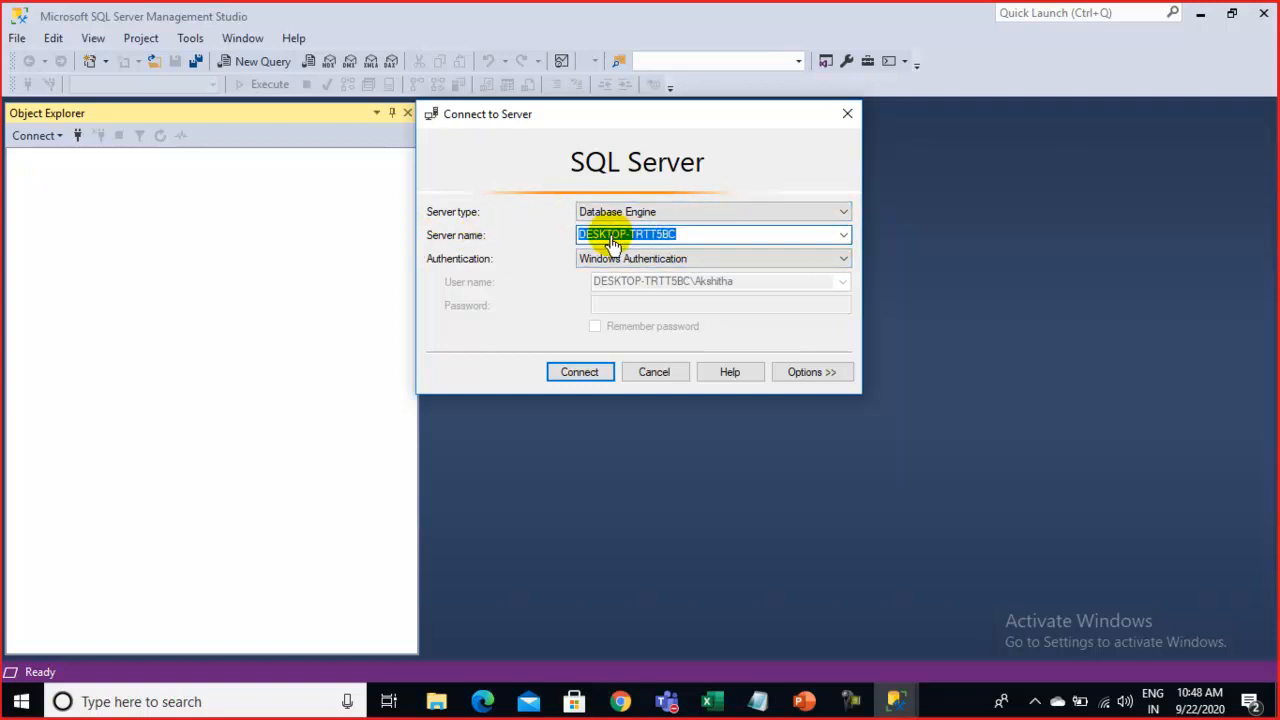
pyautogui.click(690, 238)
pyautogui.moveTo(690, 238); pyautogui.dragTo(574, 238)
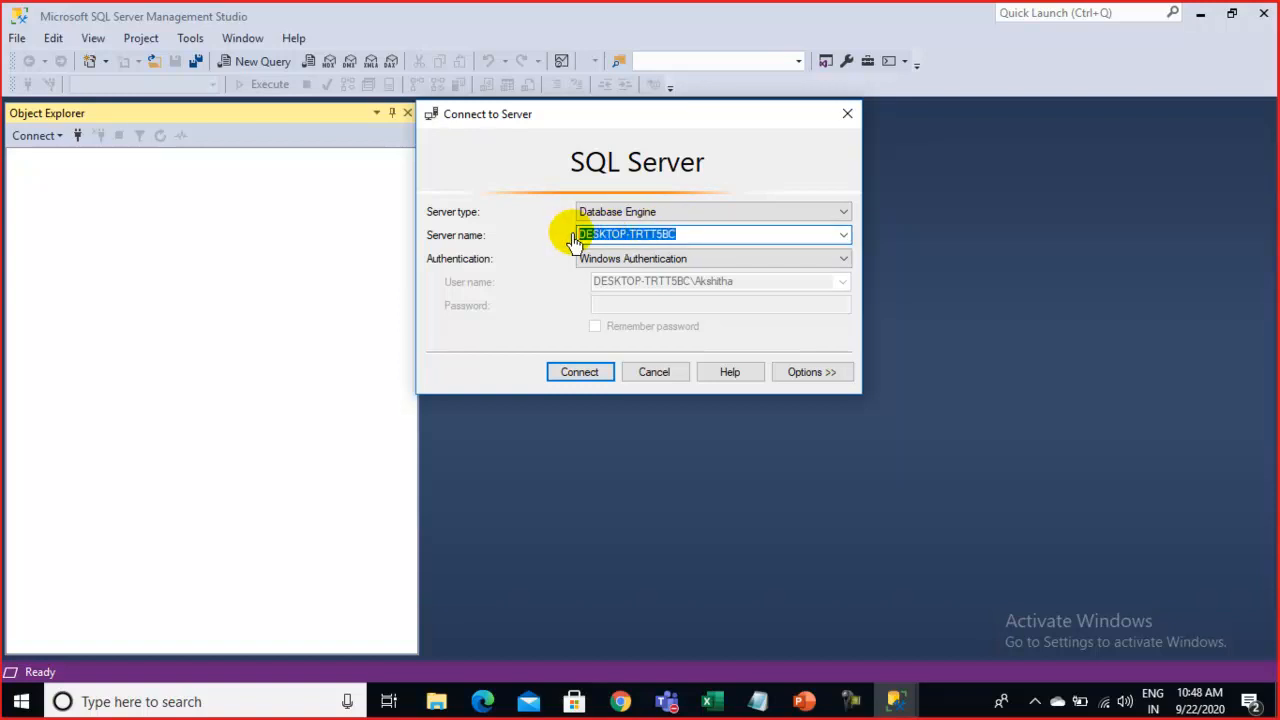
pyautogui.click(843, 236)
pyautogui.click(843, 236)
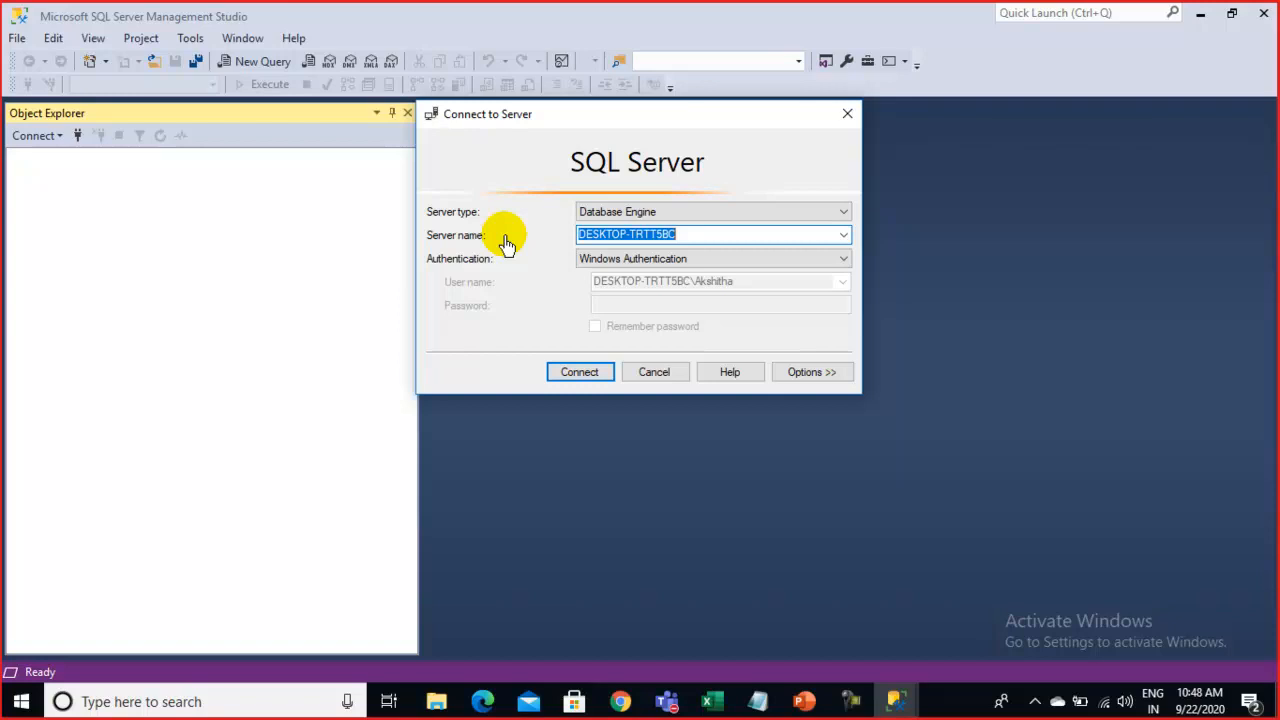
# Switch Authentication to SQL Server Authentication, then bring up the Teams windows from the taskbar
pyautogui.click(692, 263)
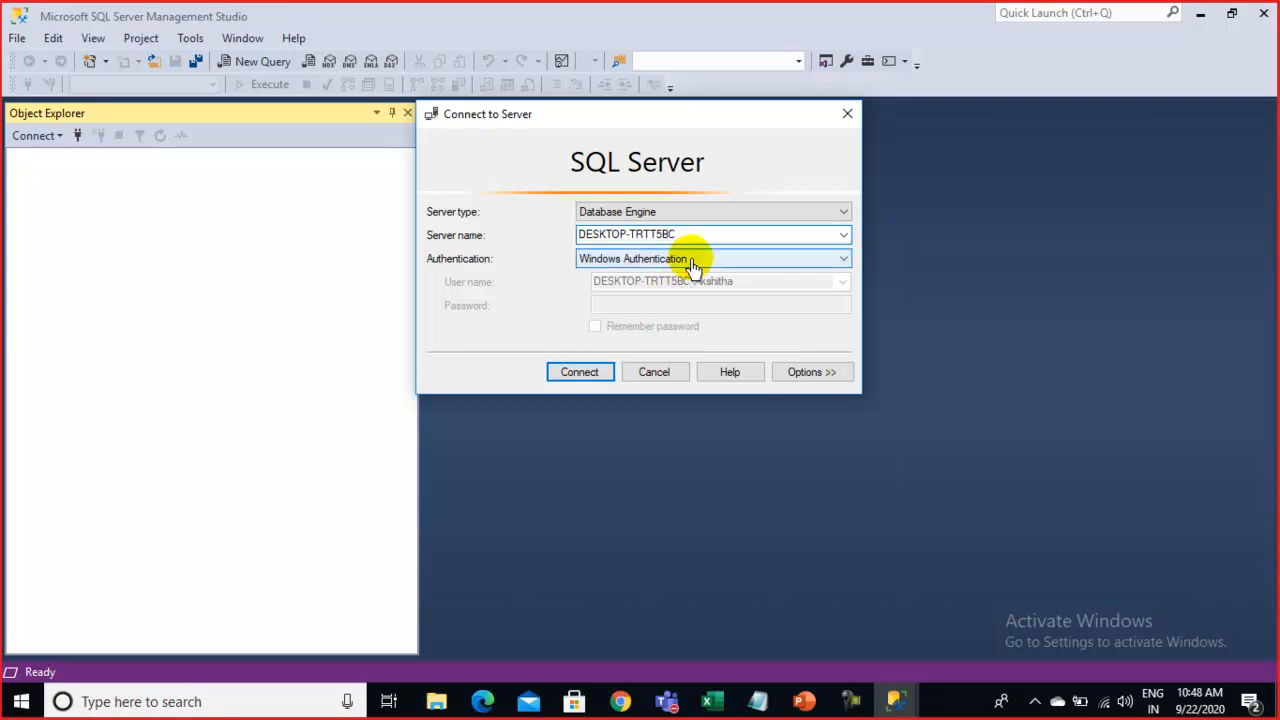
pyautogui.click(692, 263)
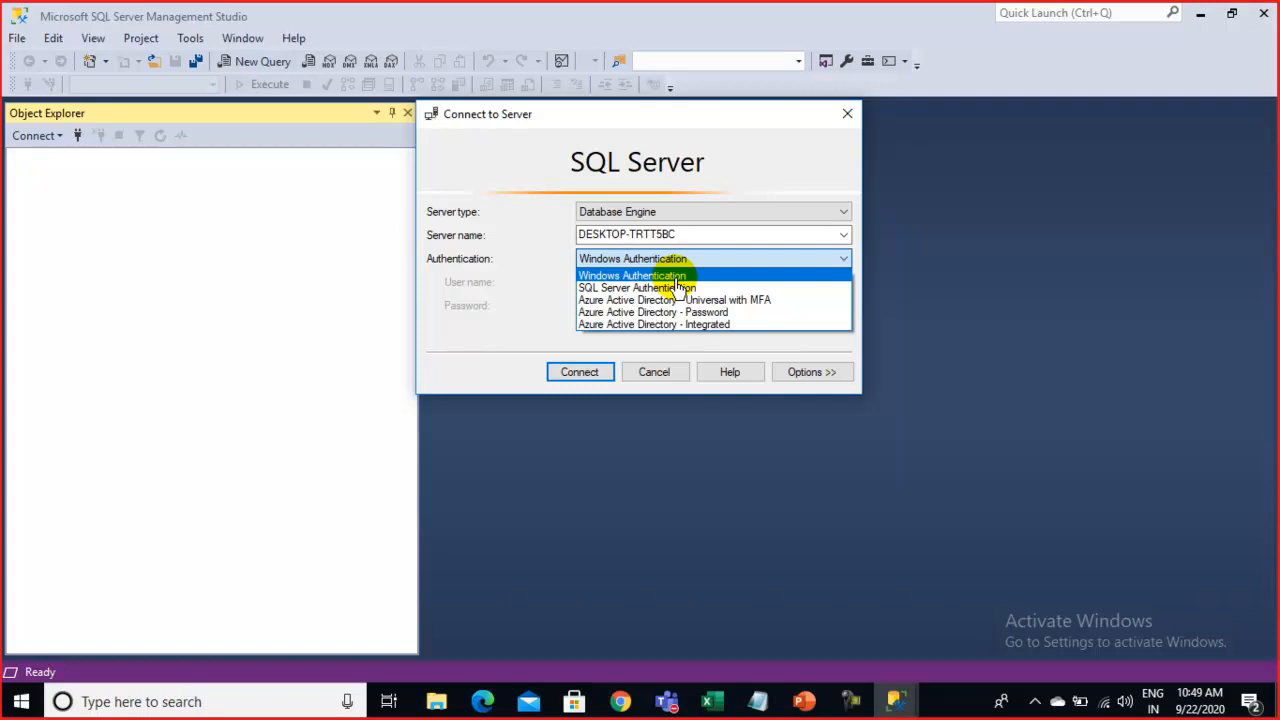
pyautogui.click(676, 288)
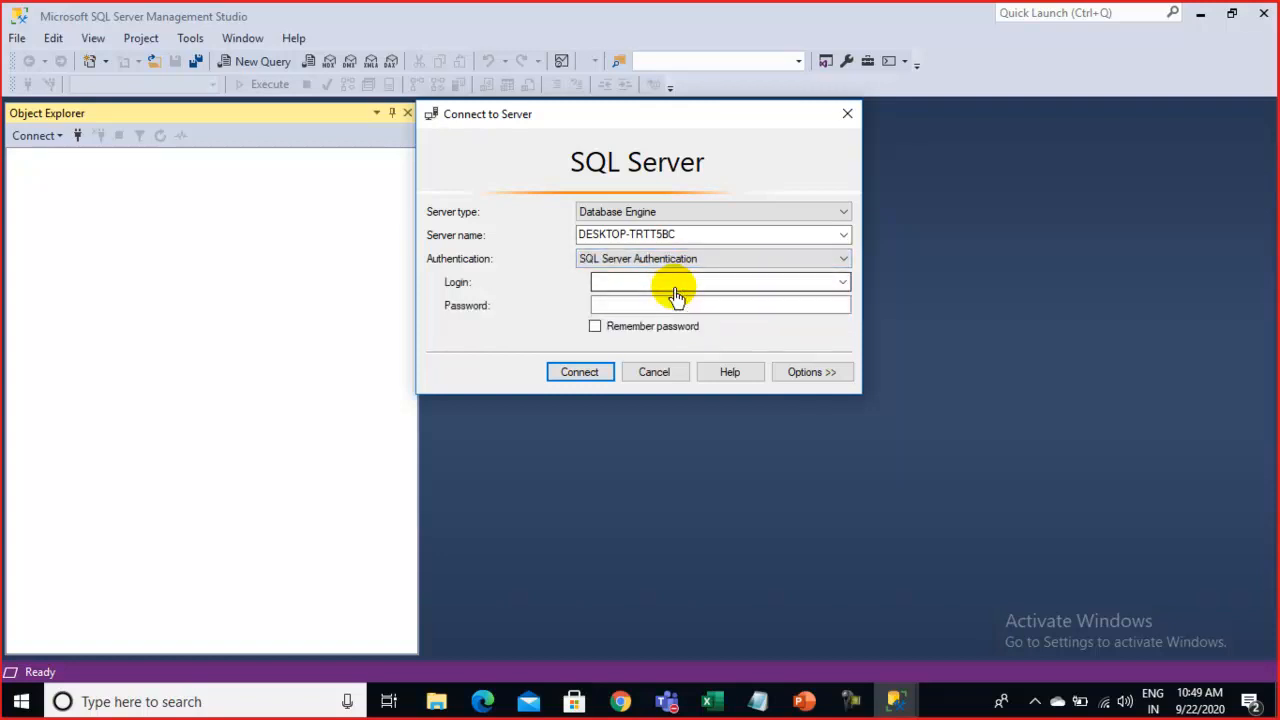
pyautogui.click(666, 703)
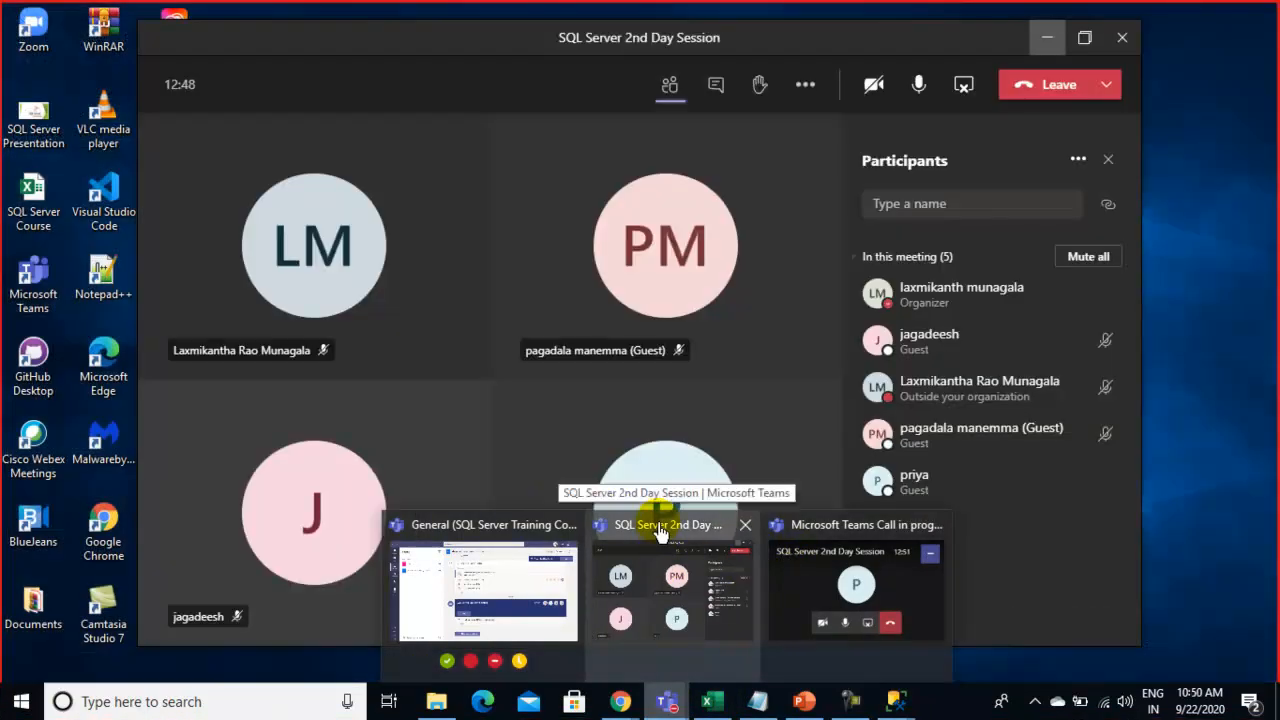
# Admit the lobby guest to the SQL Server 2nd Day Session meeting, then shrink it to mini-view
pyautogui.click(660, 530)
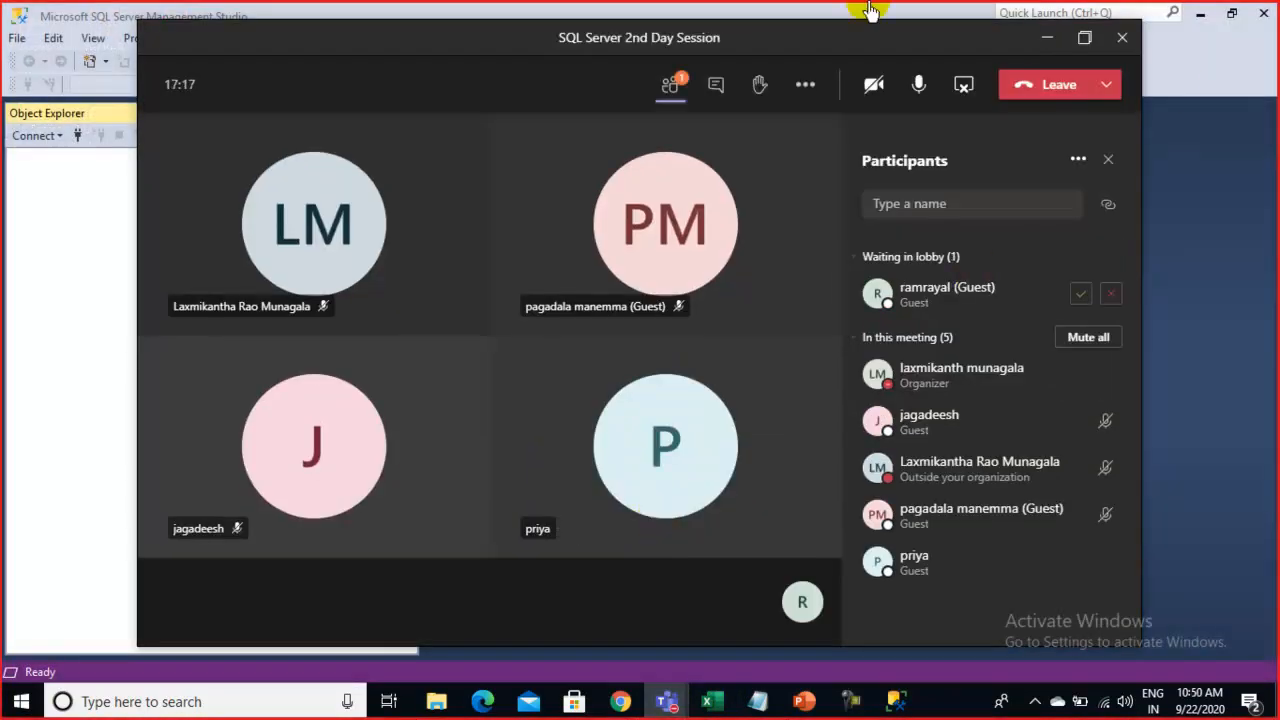
pyautogui.click(674, 90)
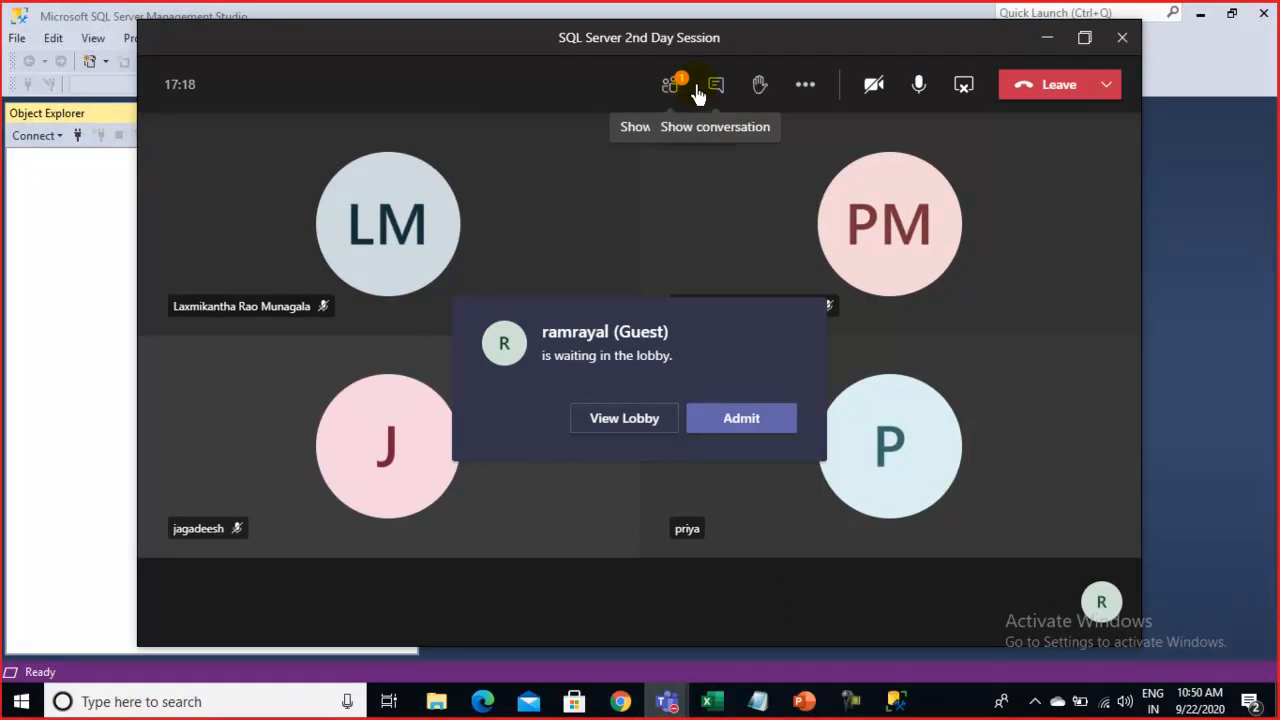
pyautogui.click(674, 92)
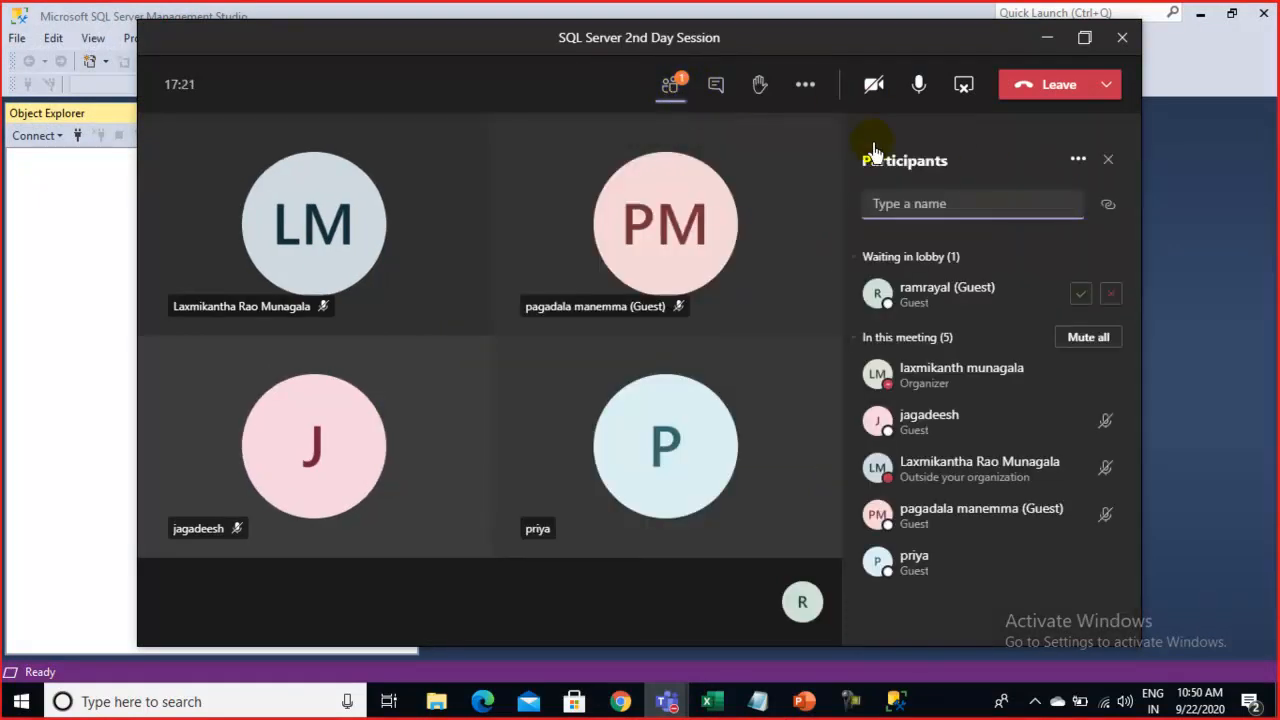
pyautogui.click(1081, 298)
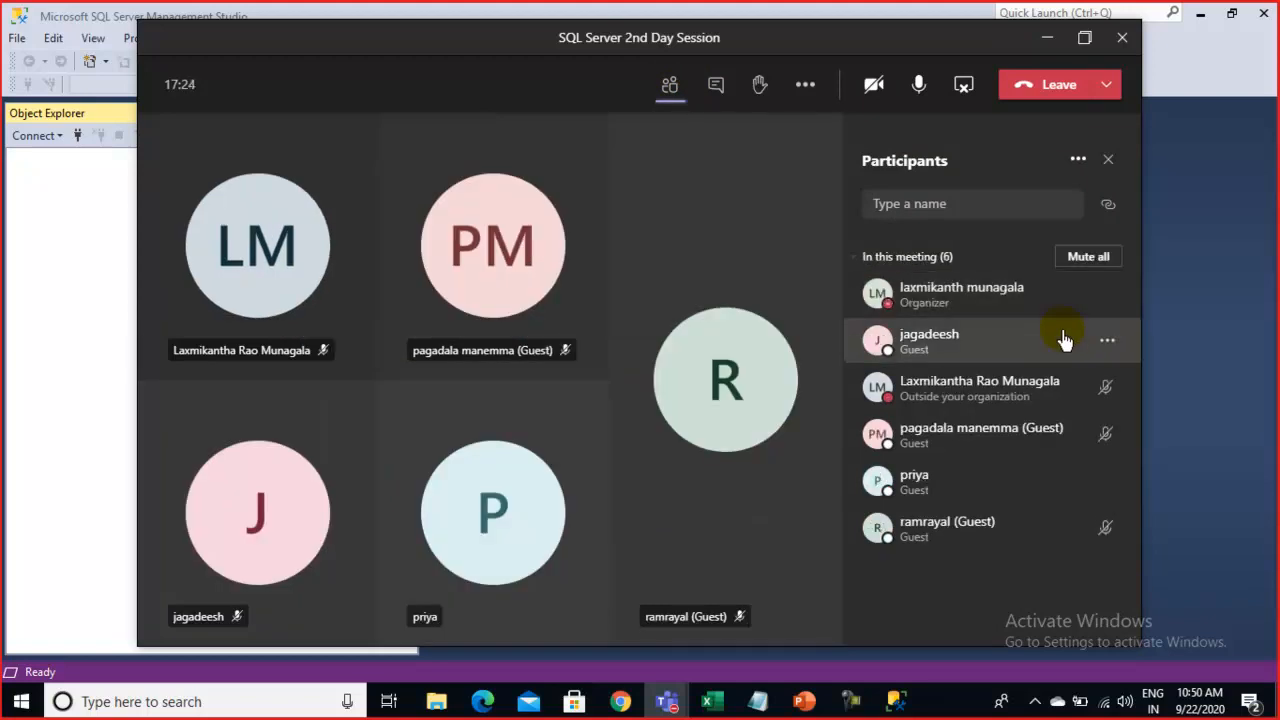
pyautogui.click(1049, 38)
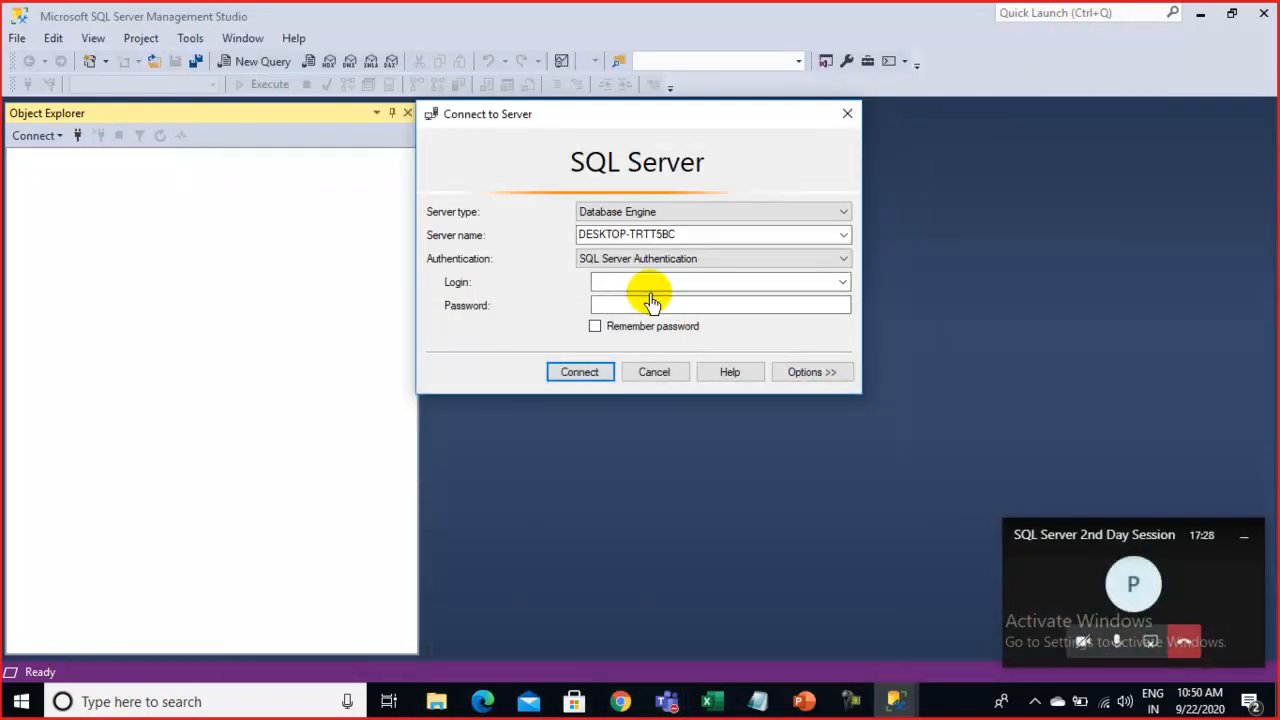
# Set Authentication back to Windows Authentication and connect to DESKTOP-TRTT5BC
pyautogui.click(628, 302)
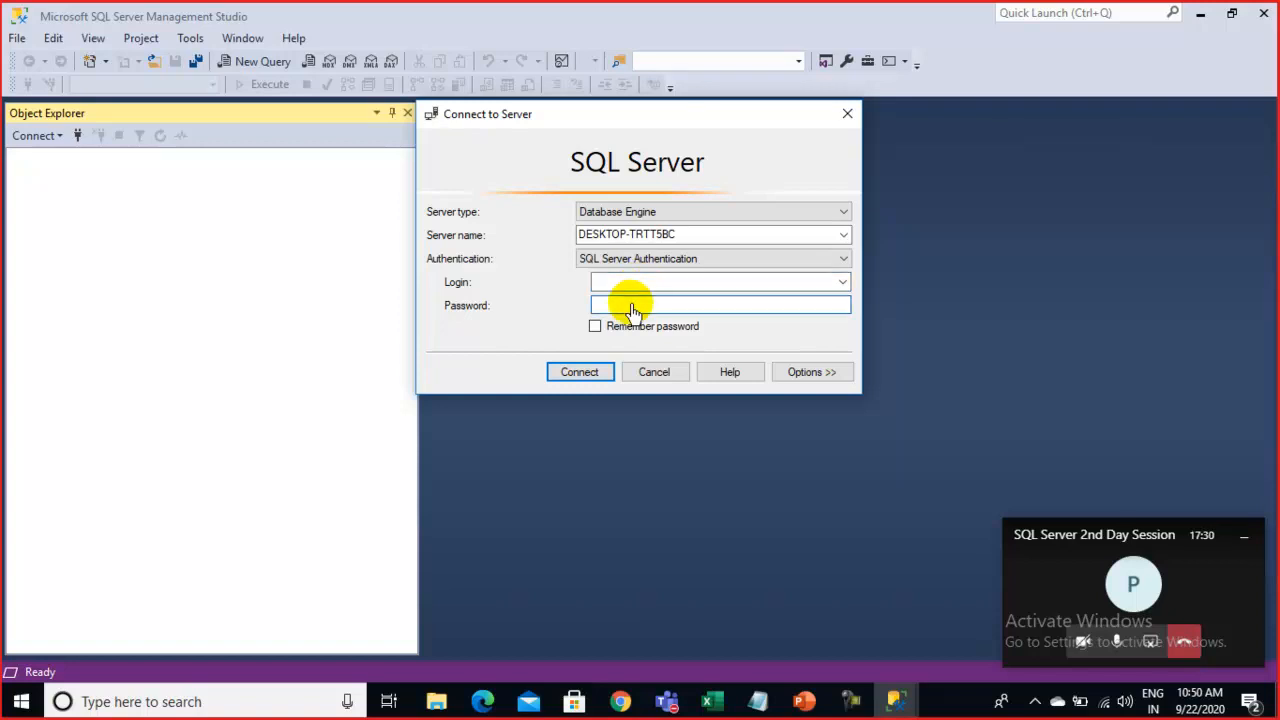
pyautogui.click(618, 285)
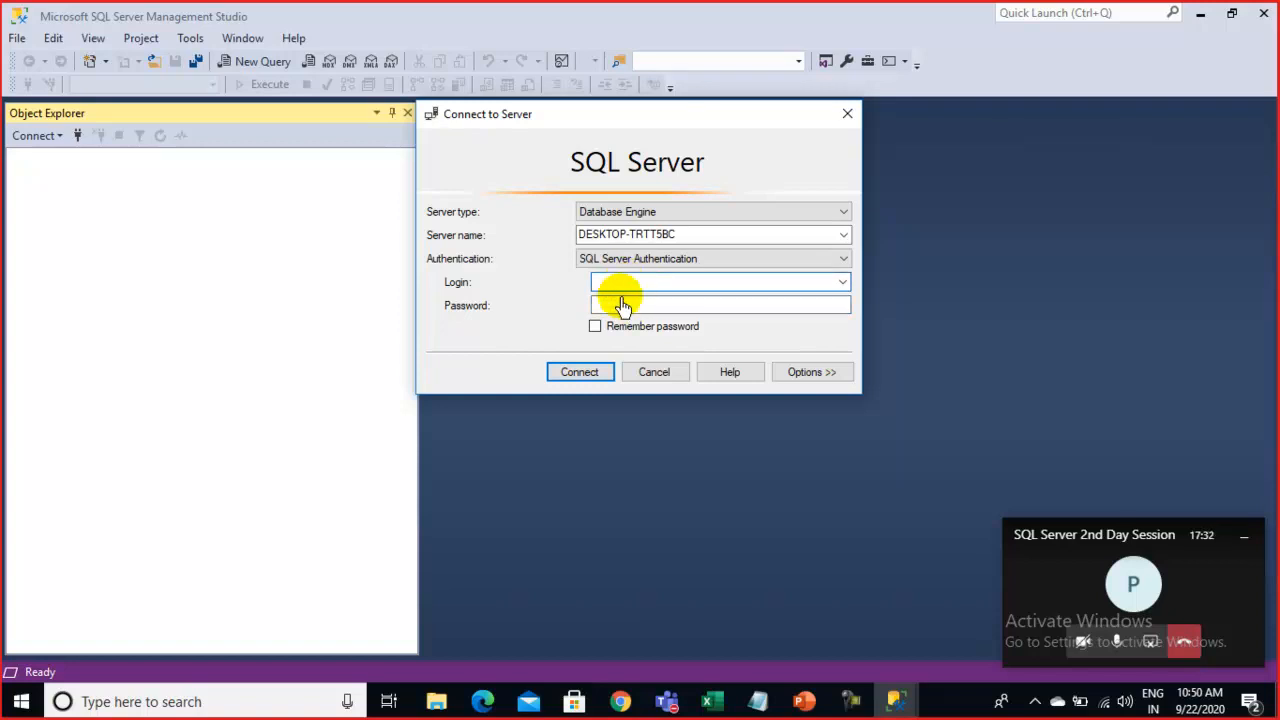
pyautogui.click(603, 304)
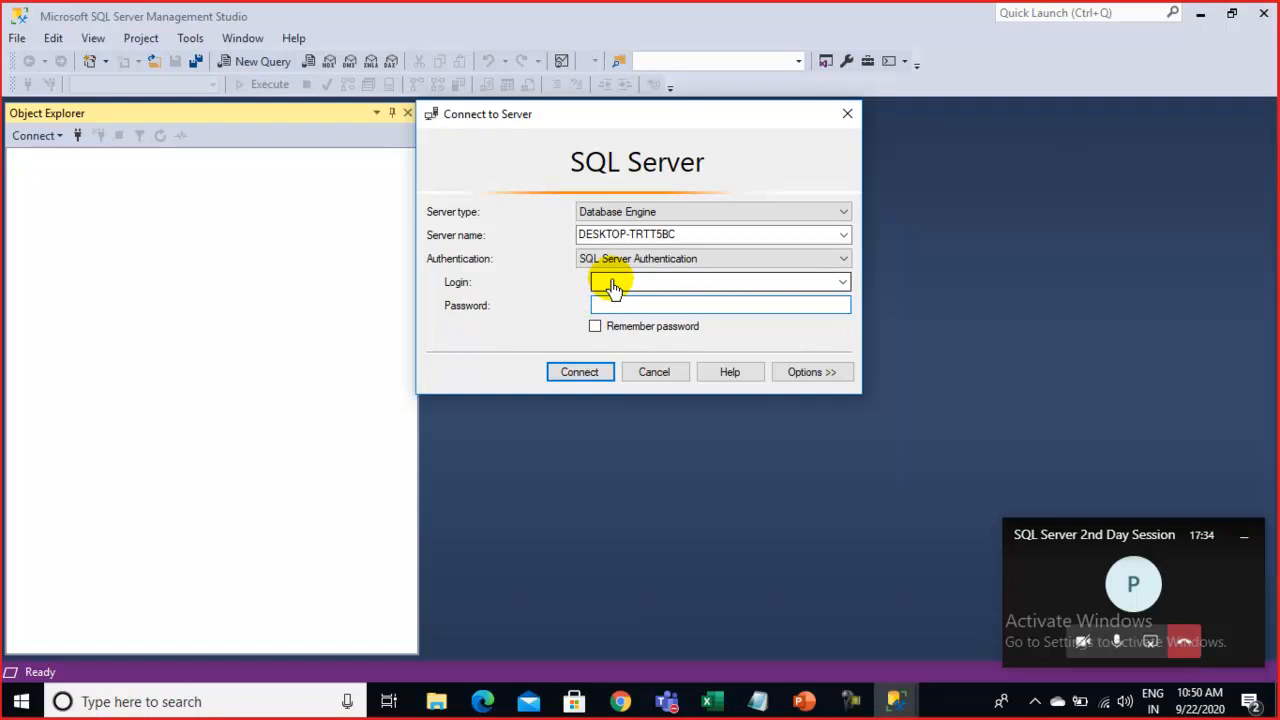
pyautogui.click(757, 264)
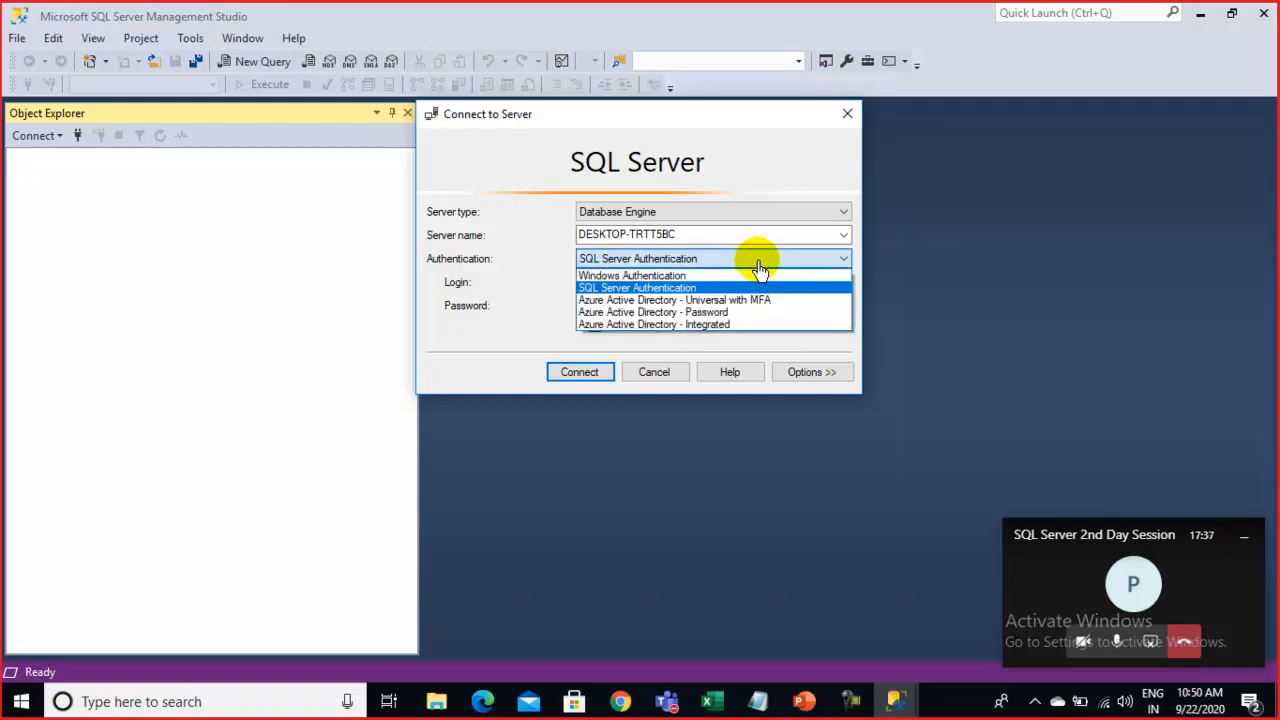
pyautogui.click(660, 277)
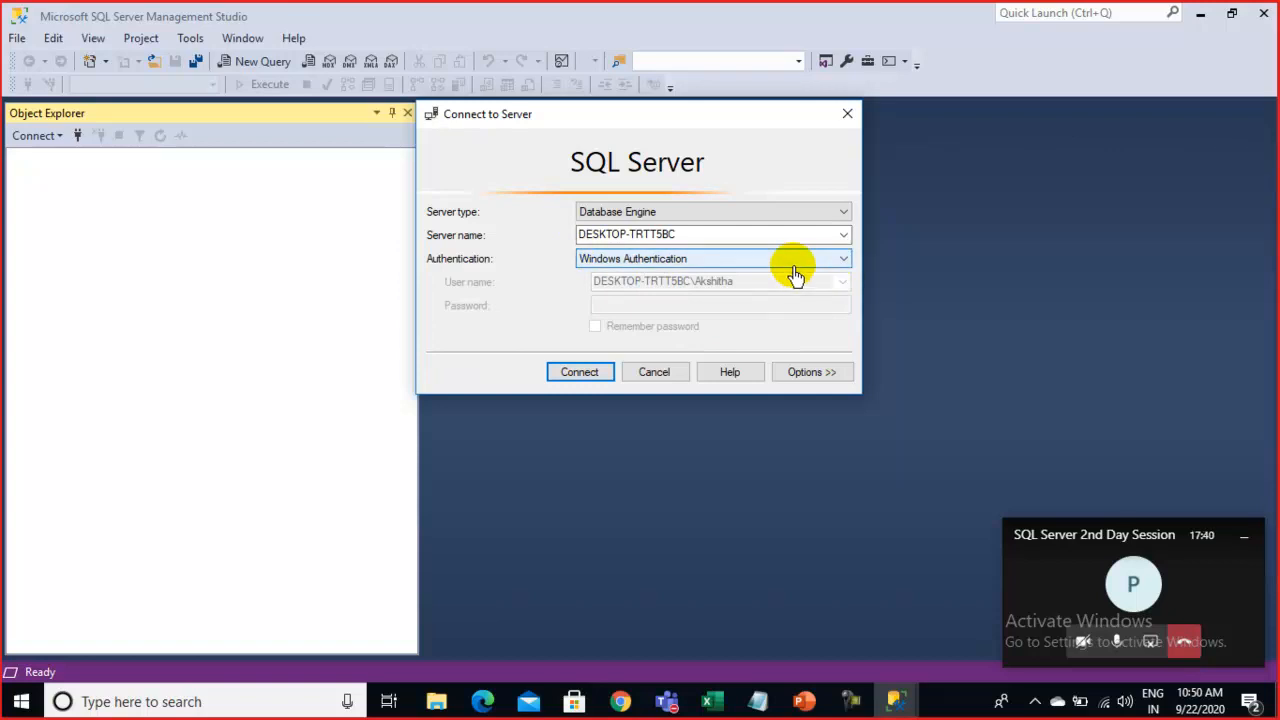
pyautogui.click(566, 377)
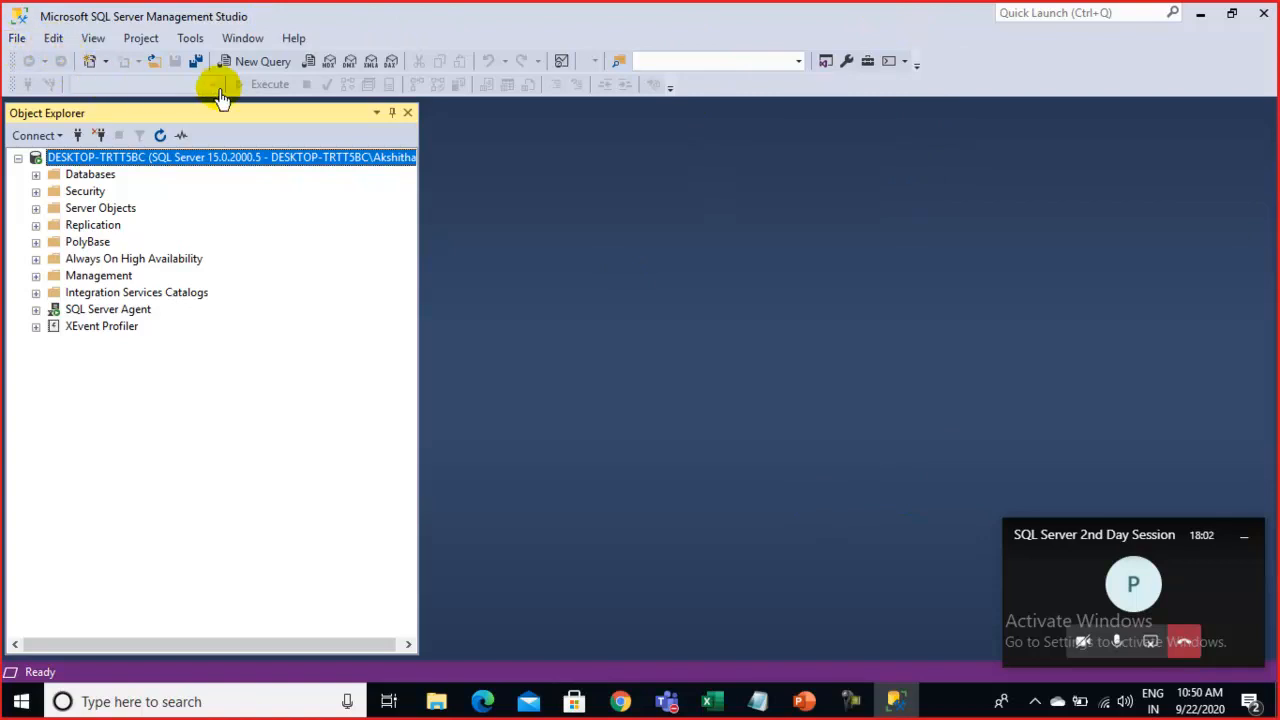
# Narrow the Object Explorer panel, float it, then dock it again on the left edge
pyautogui.moveTo(419, 324); pyautogui.dragTo(275, 310)
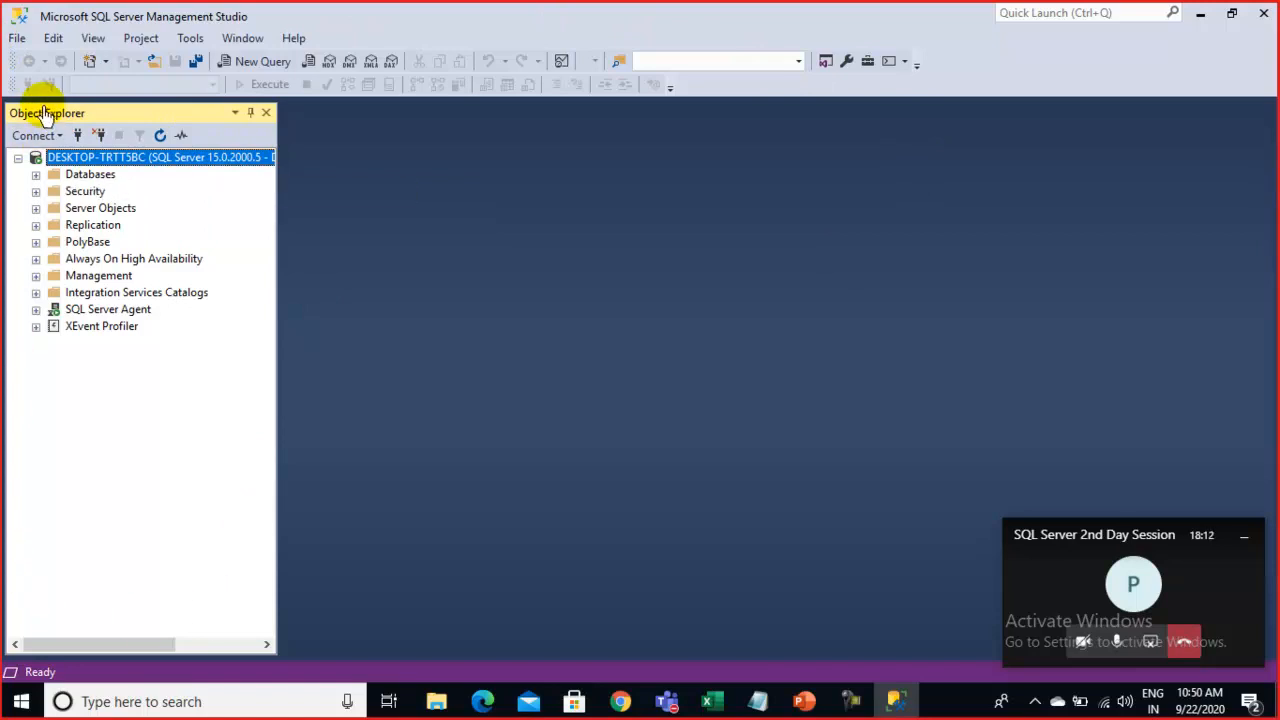
pyautogui.moveTo(51, 117); pyautogui.dragTo(72, 183)
pyautogui.moveTo(67, 120); pyautogui.dragTo(29, 386)
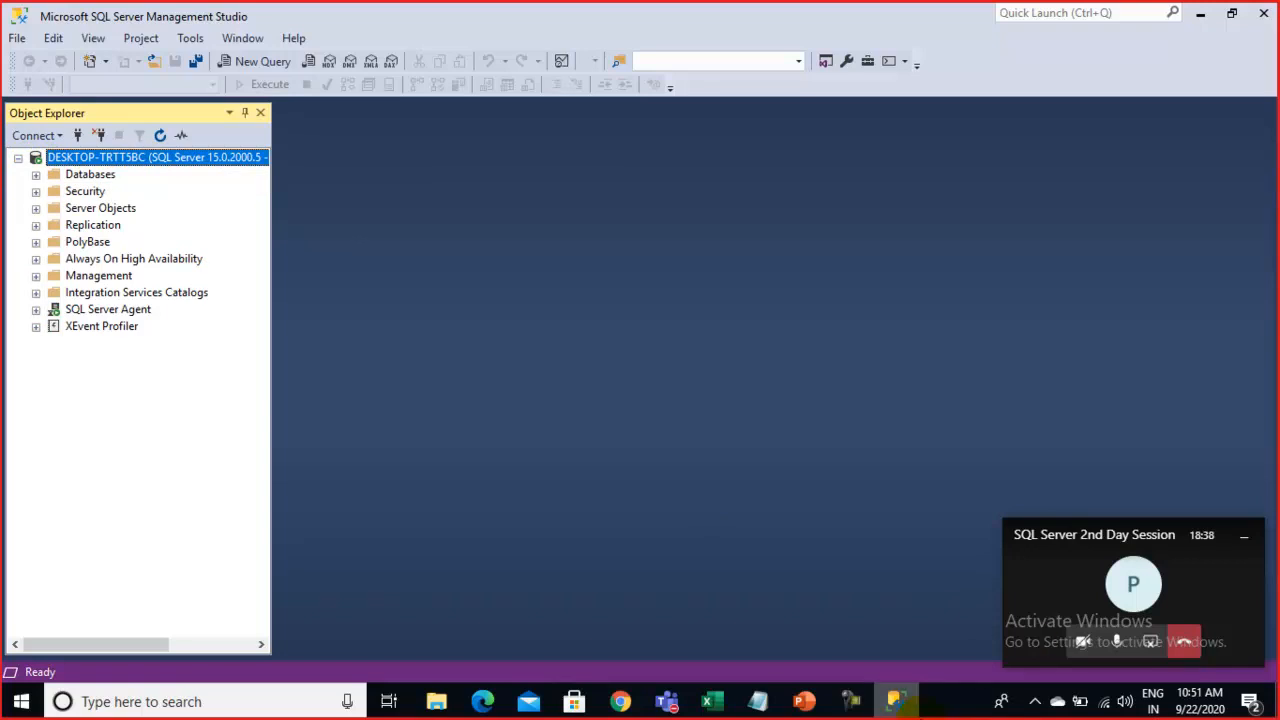
# Show PowerPoint slide 7 on SSMS, Database and Table, and hide the Teams mini-view
pyautogui.click(803, 704)
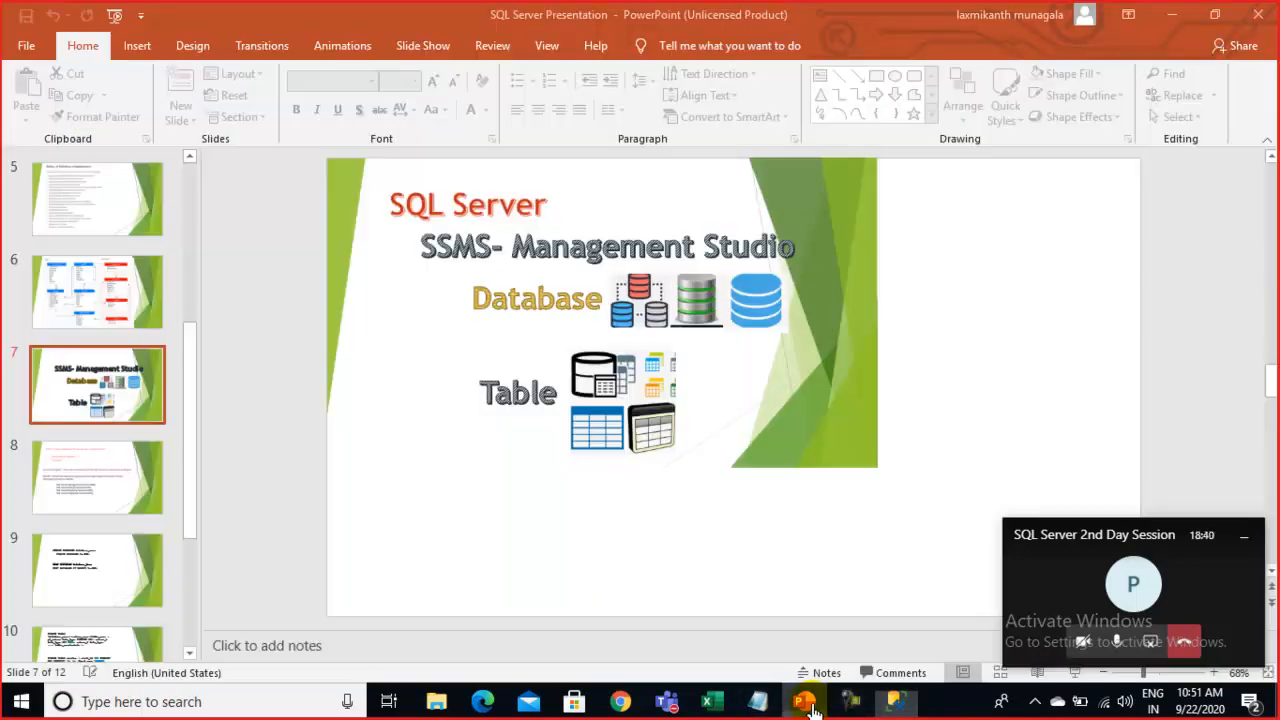
pyautogui.click(123, 491)
pyautogui.click(113, 404)
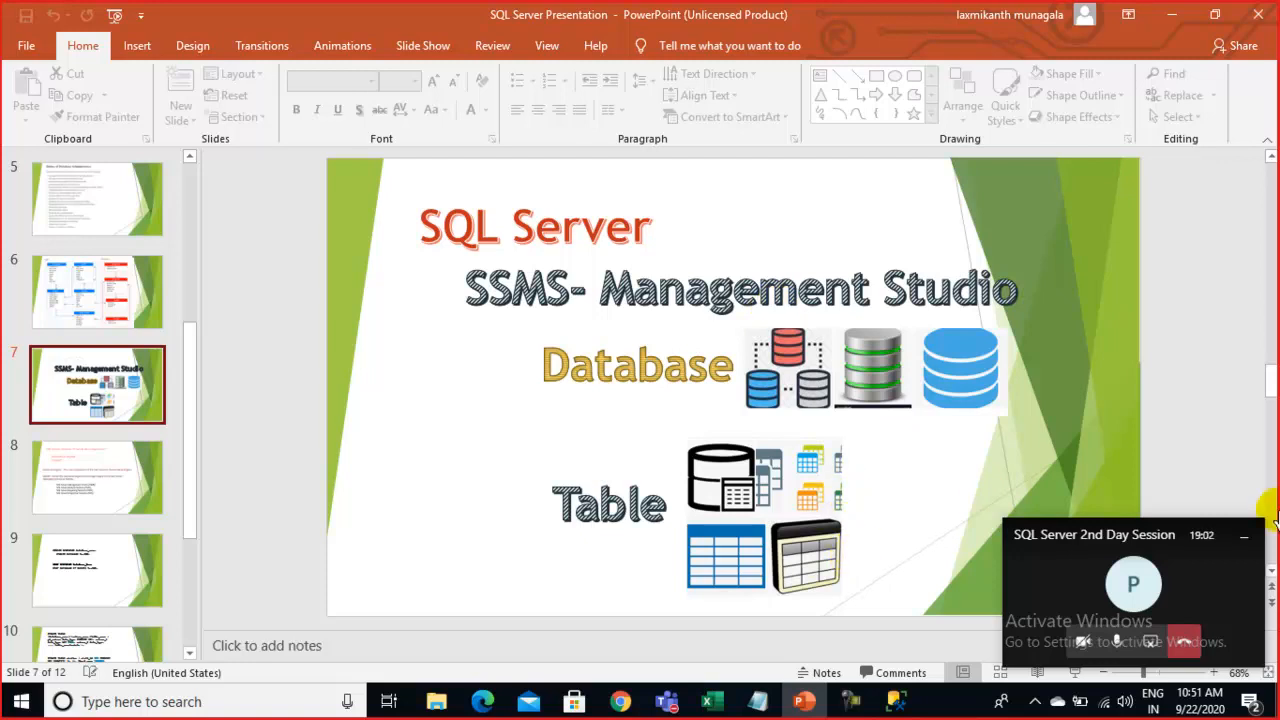
pyautogui.click(1243, 538)
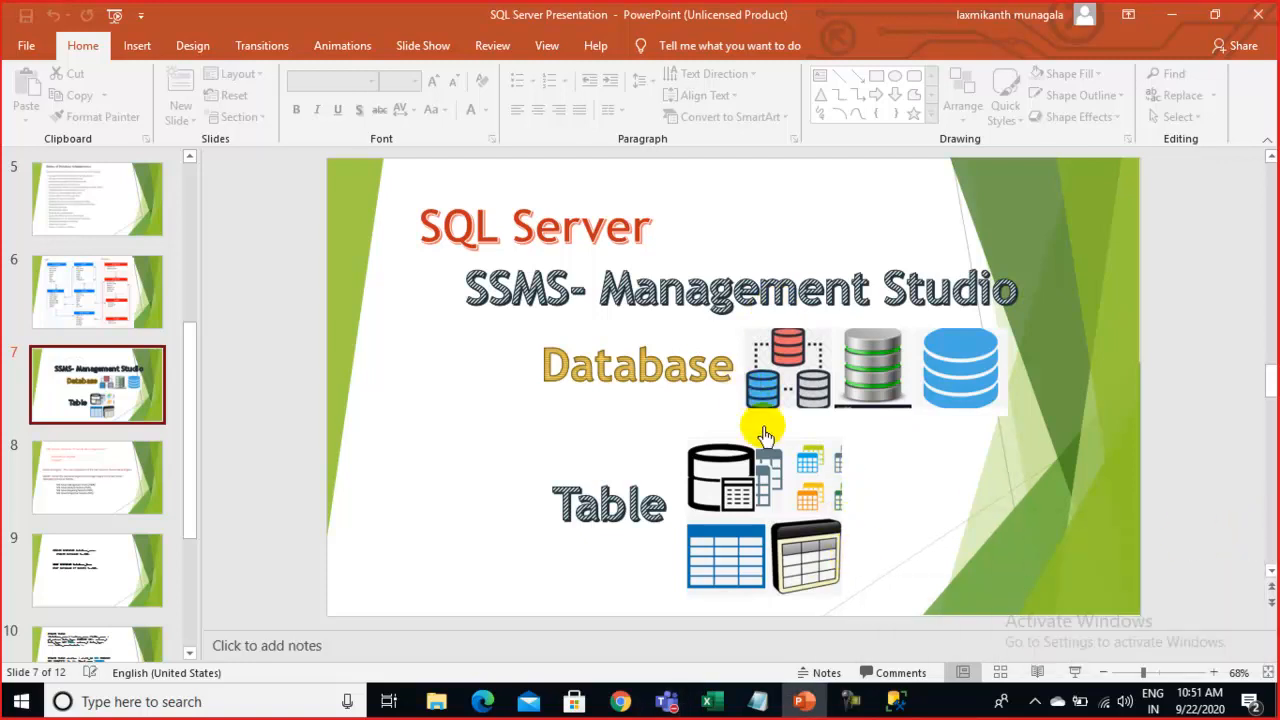
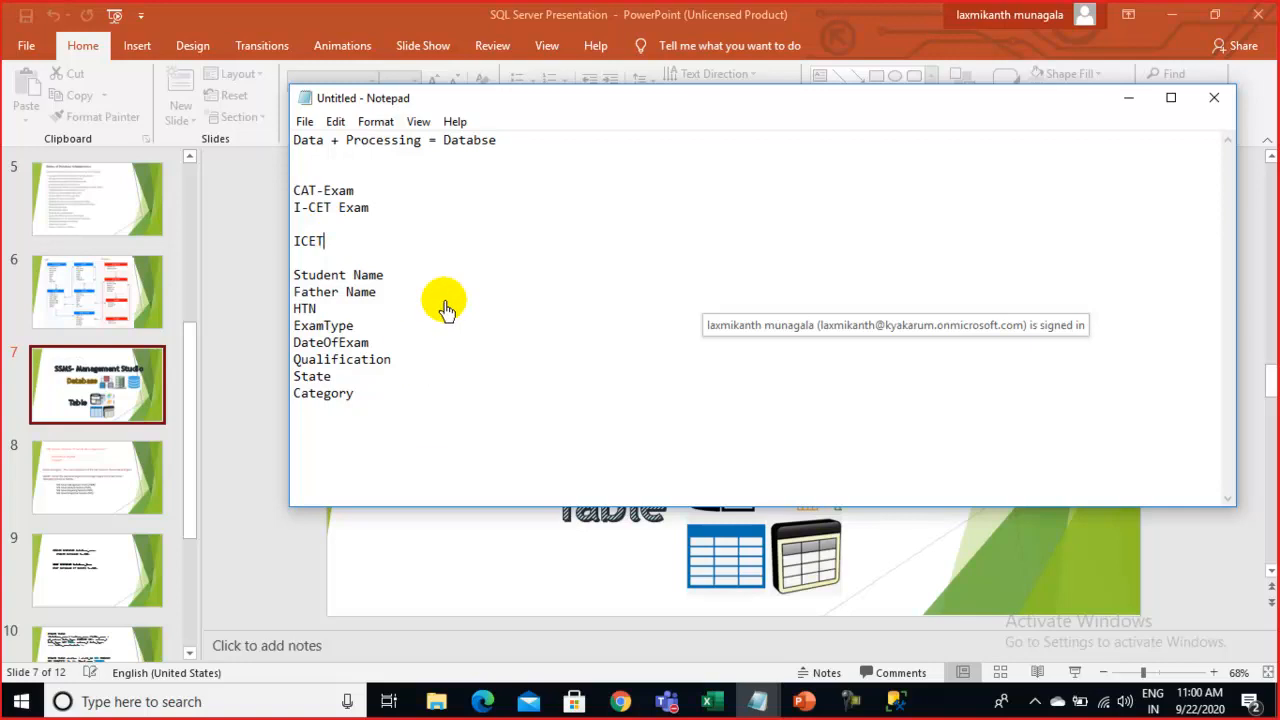
# Shift Notepad slightly right and look over the column list from Student Name to Category
pyautogui.moveTo(560, 120); pyautogui.dragTo(652, 120)
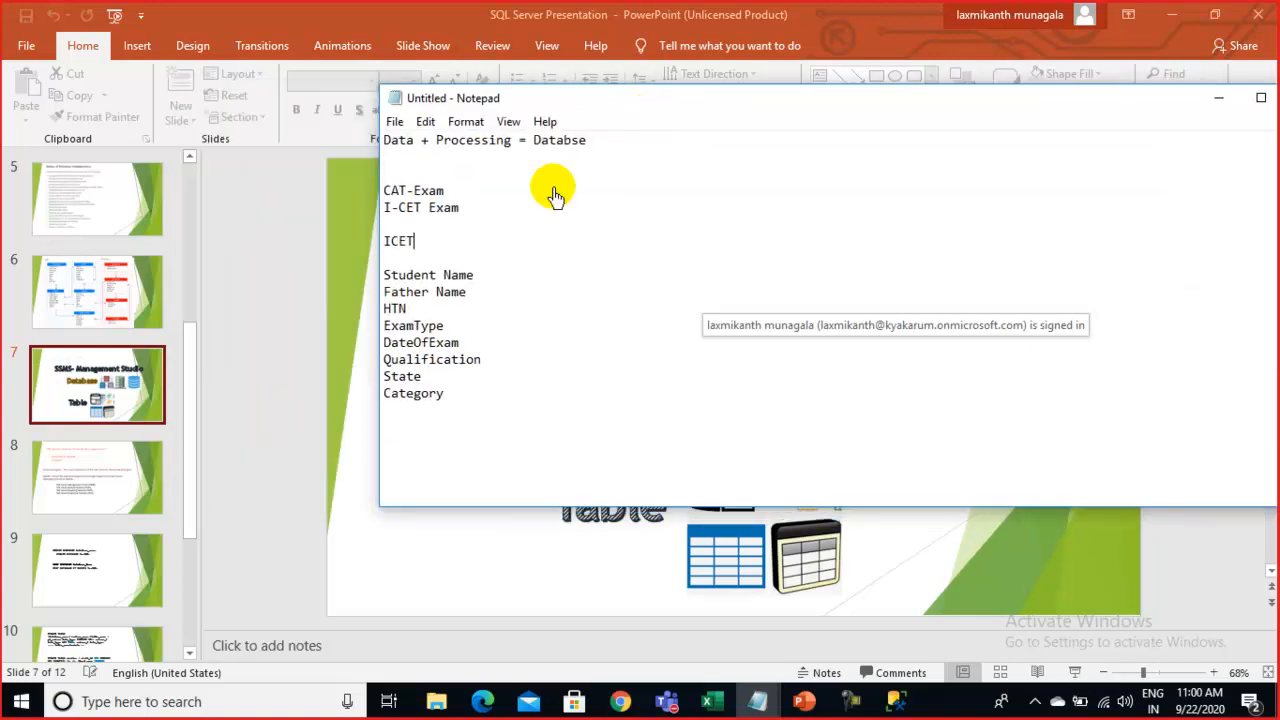
pyautogui.moveTo(457, 406); pyautogui.dragTo(388, 280)
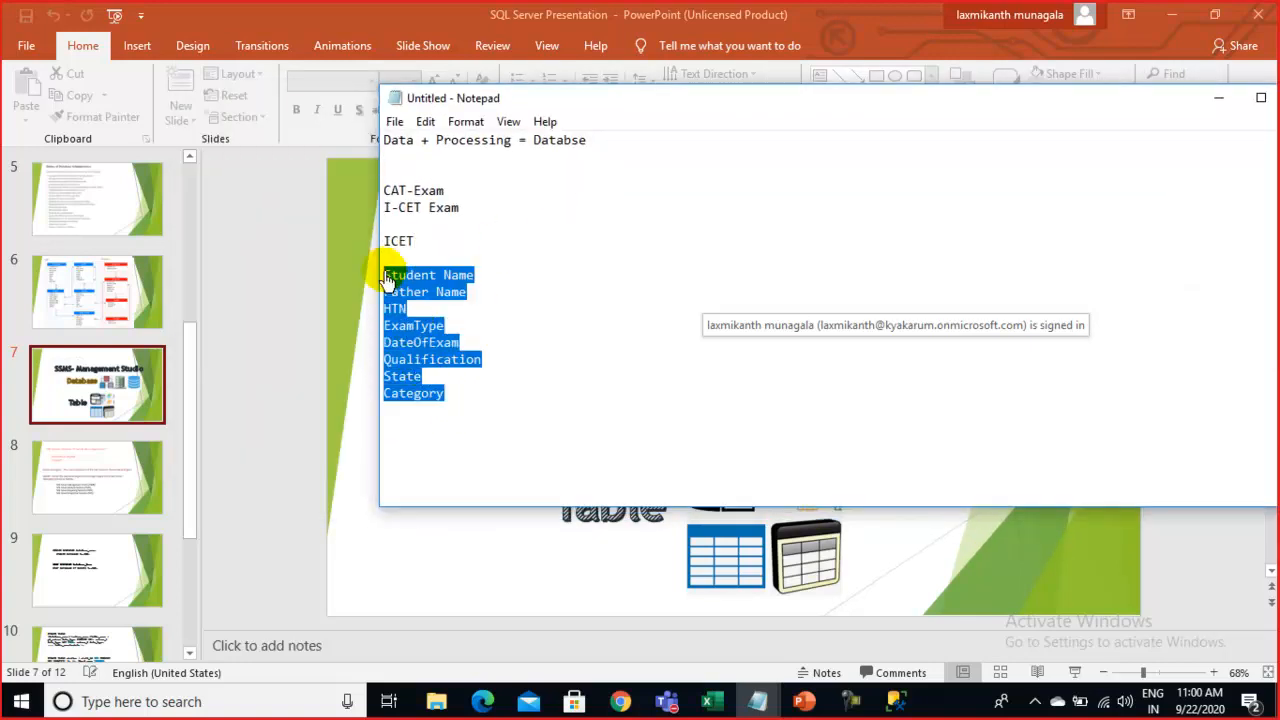
pyautogui.click(417, 315)
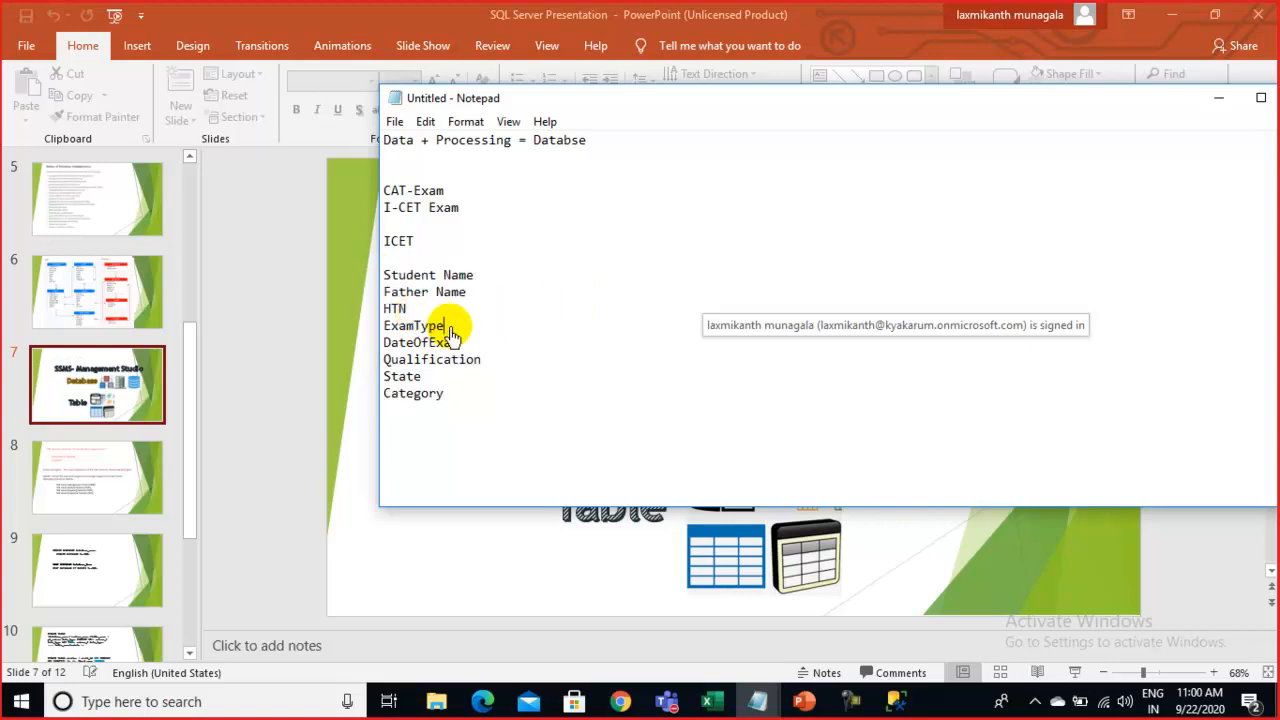
pyautogui.moveTo(450, 330); pyautogui.dragTo(386, 325)
pyautogui.click(394, 331)
pyautogui.moveTo(496, 363); pyautogui.dragTo(399, 384)
# Add blank lines after Category and select the list from Student Name to Category
pyautogui.click(450, 393)
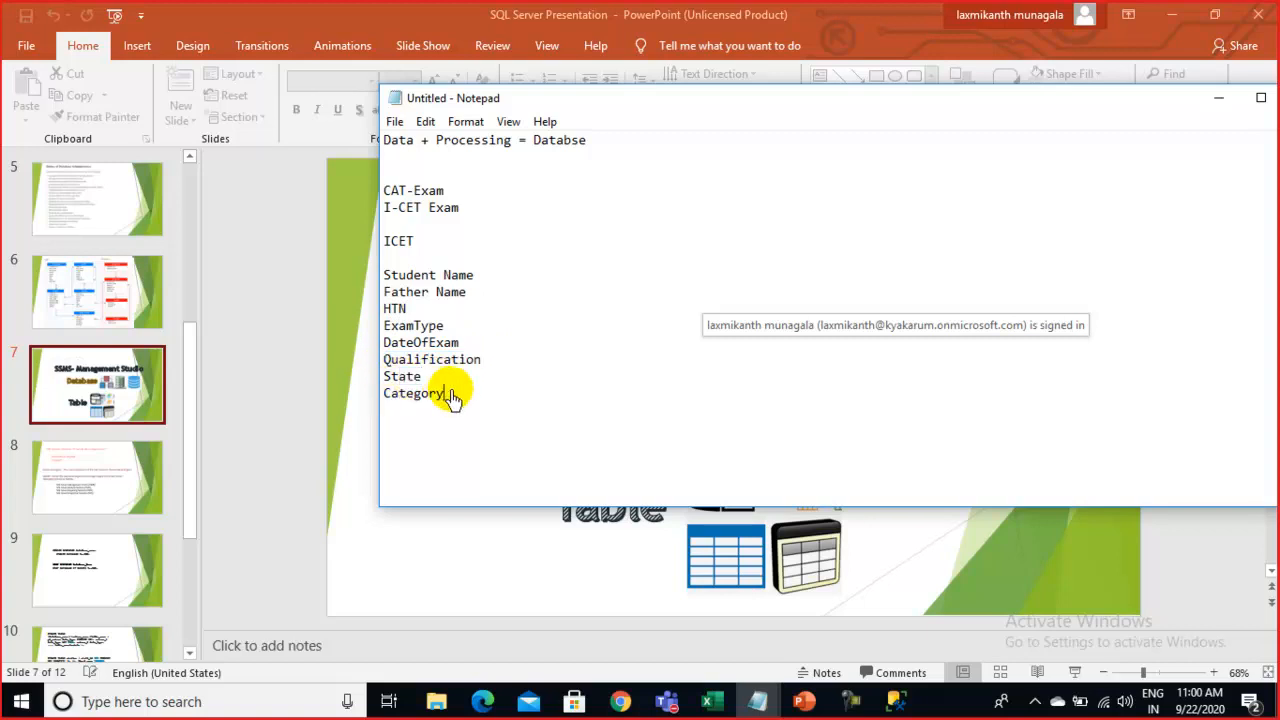
pyautogui.press('Return')
pyautogui.press('Return')
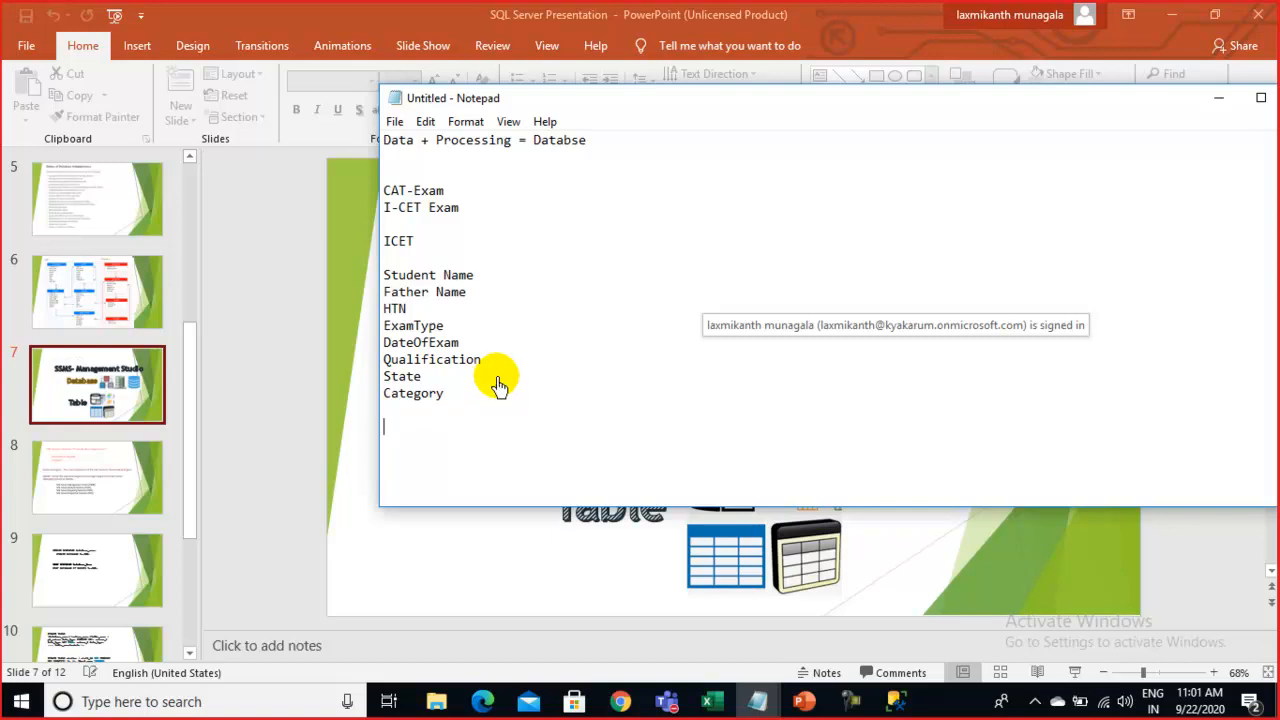
pyautogui.moveTo(443, 396); pyautogui.dragTo(388, 279)
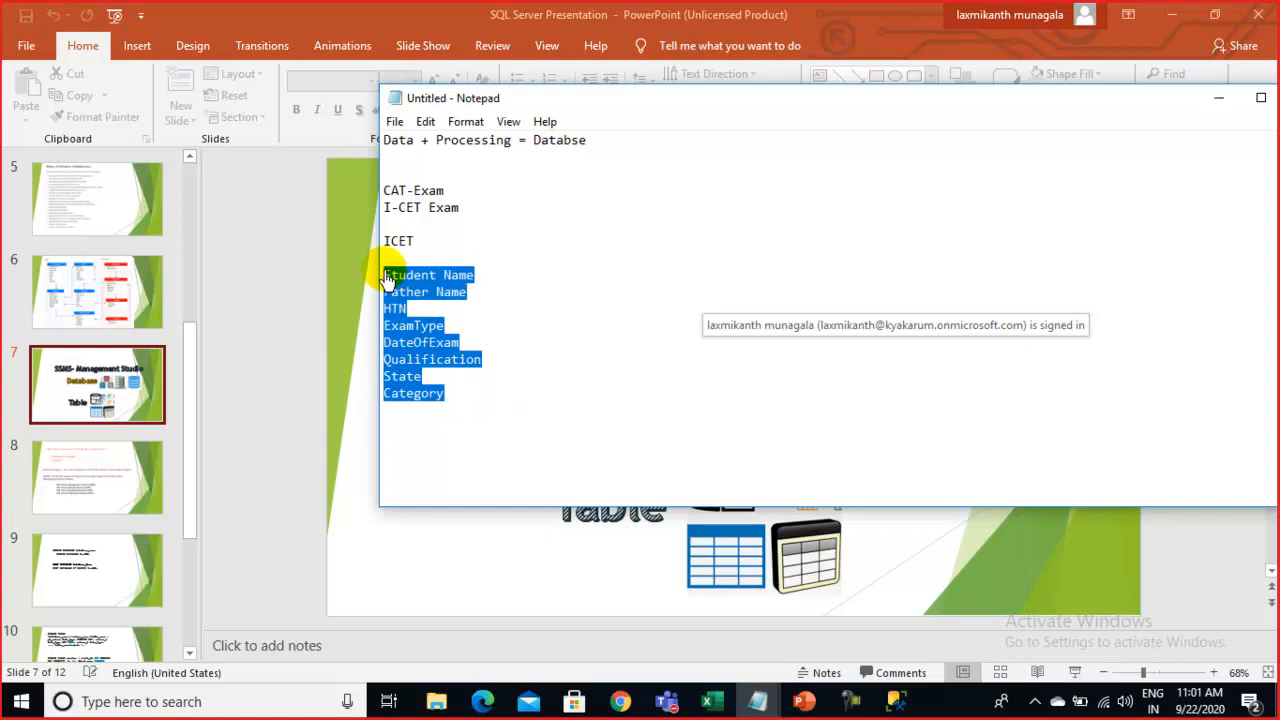
# Paste a second copy of the column list on the empty line below
pyautogui.hotkey('ctrl', 'c')
pyautogui.click(387, 441)
pyautogui.hotkey('ctrl', 'v')
# Join Father Name, HTN, ExamType and DateOfExam onto the second Student Name line
pyautogui.click(506, 362)
pyautogui.press('Delete')
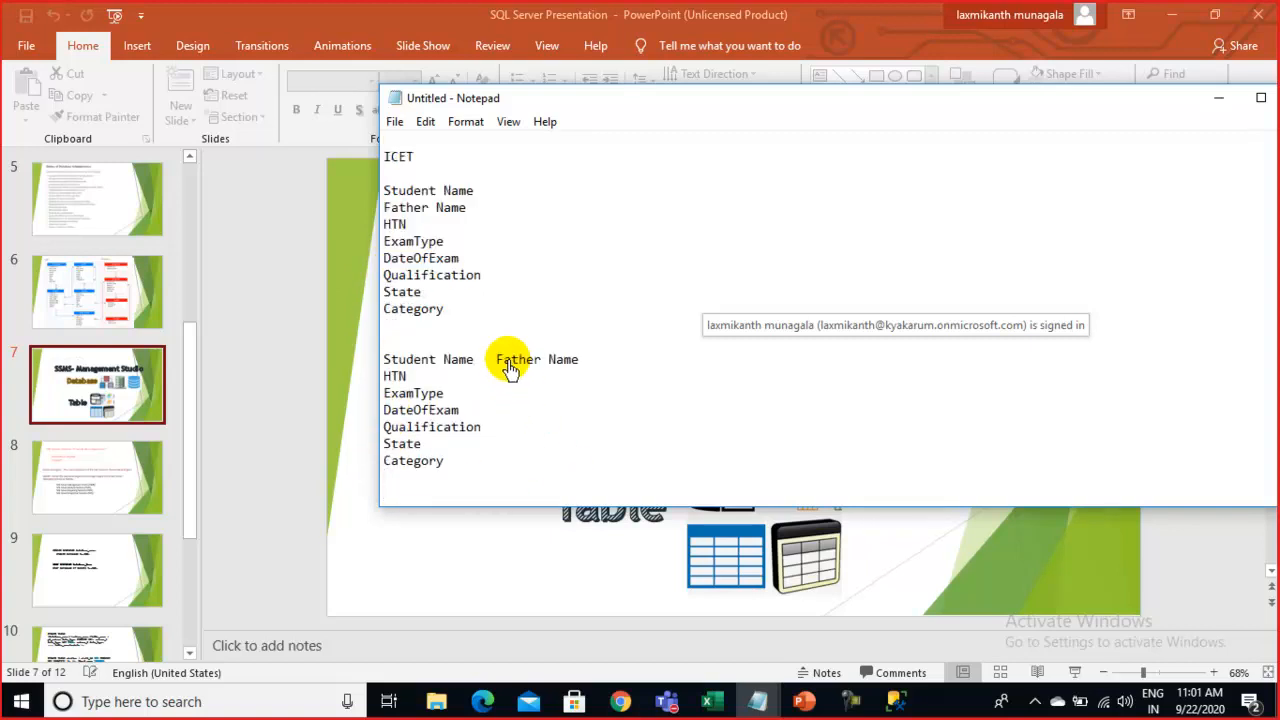
pyautogui.click(594, 366)
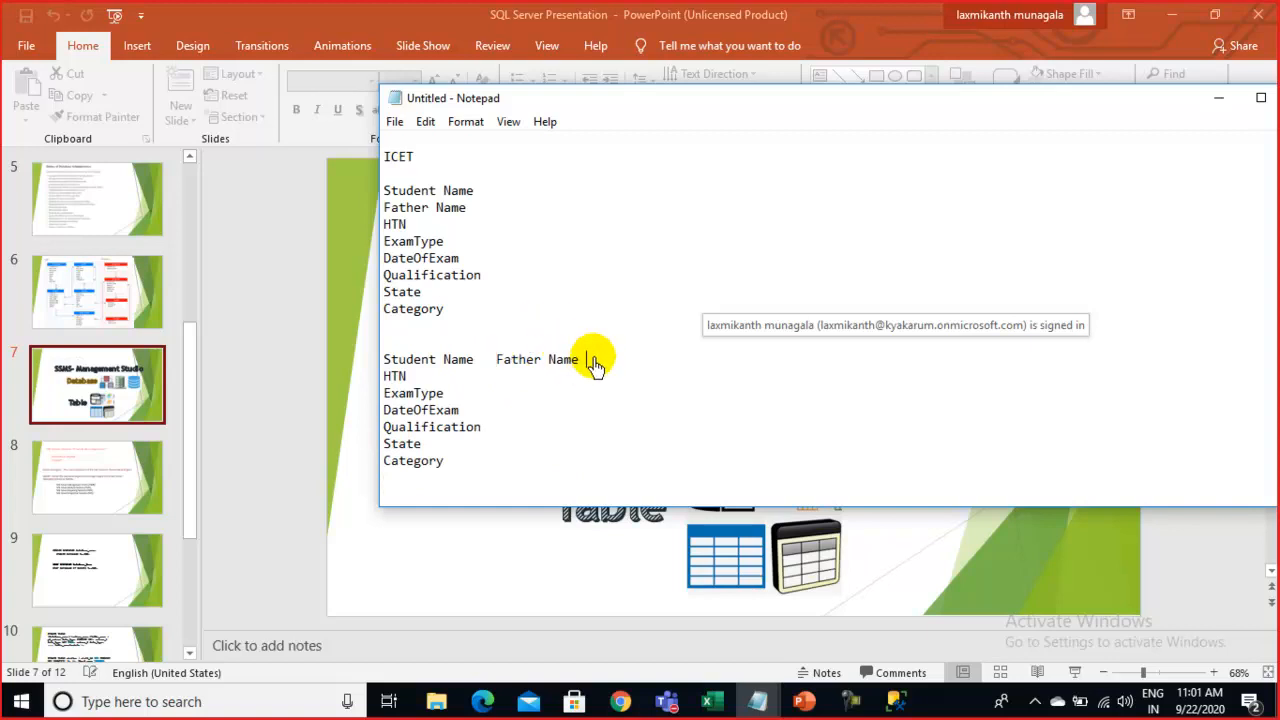
pyautogui.press('Delete')
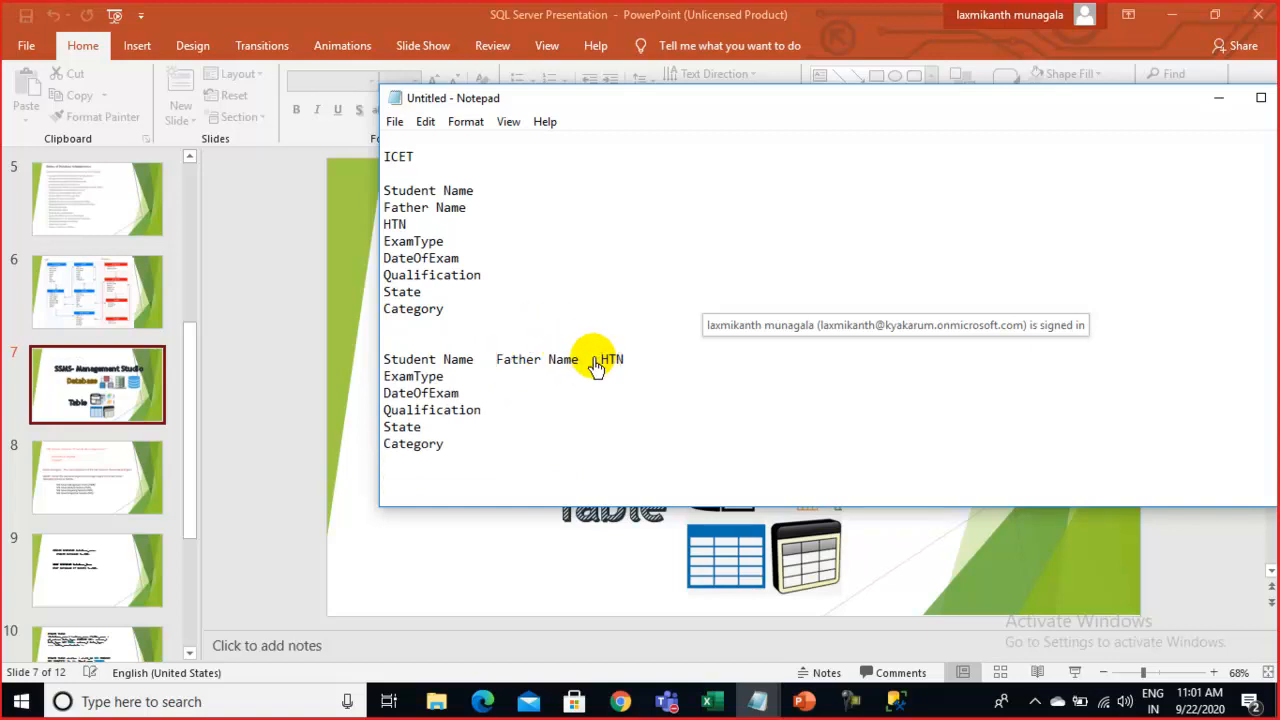
pyautogui.click(641, 372)
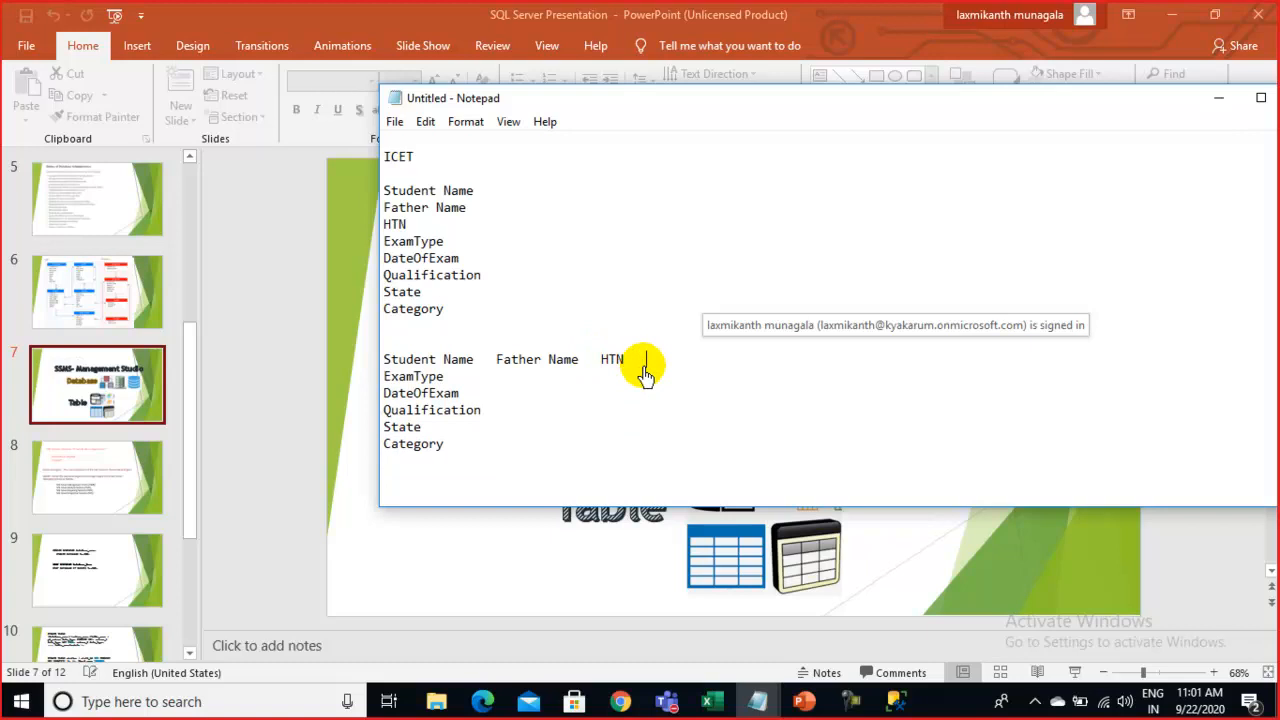
pyautogui.press('Delete')
pyautogui.click(753, 382)
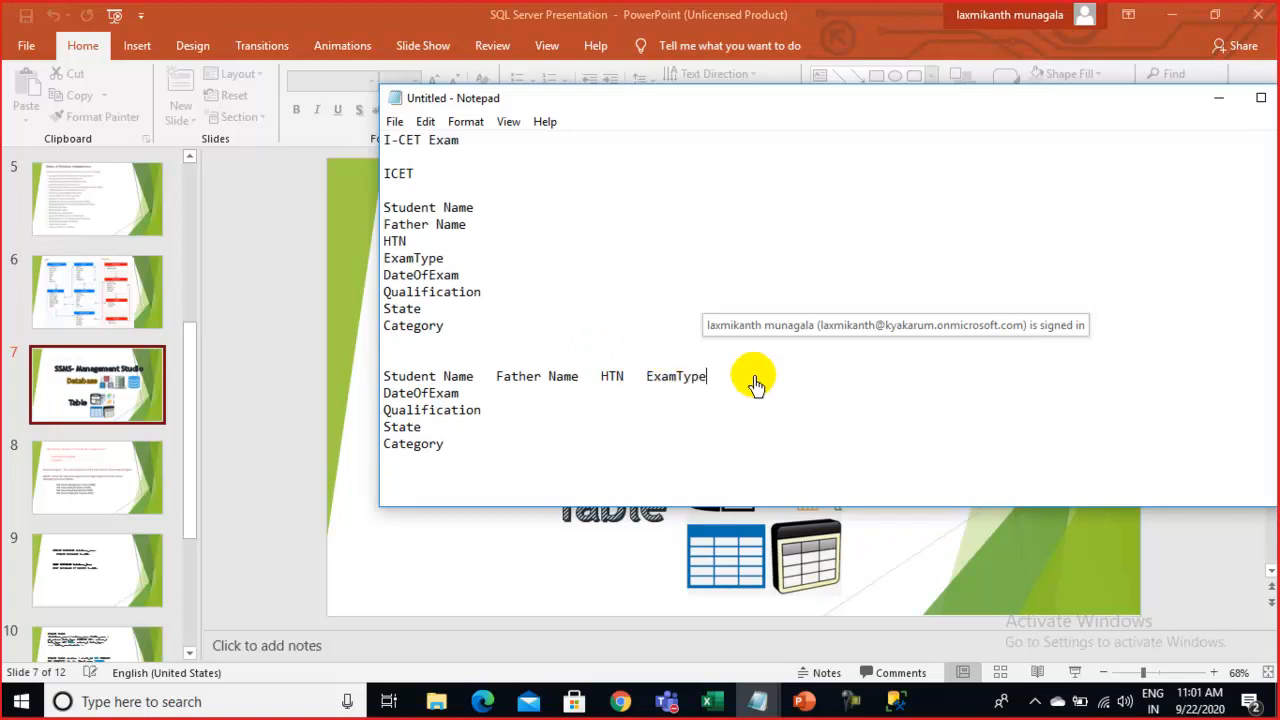
pyautogui.press('Delete')
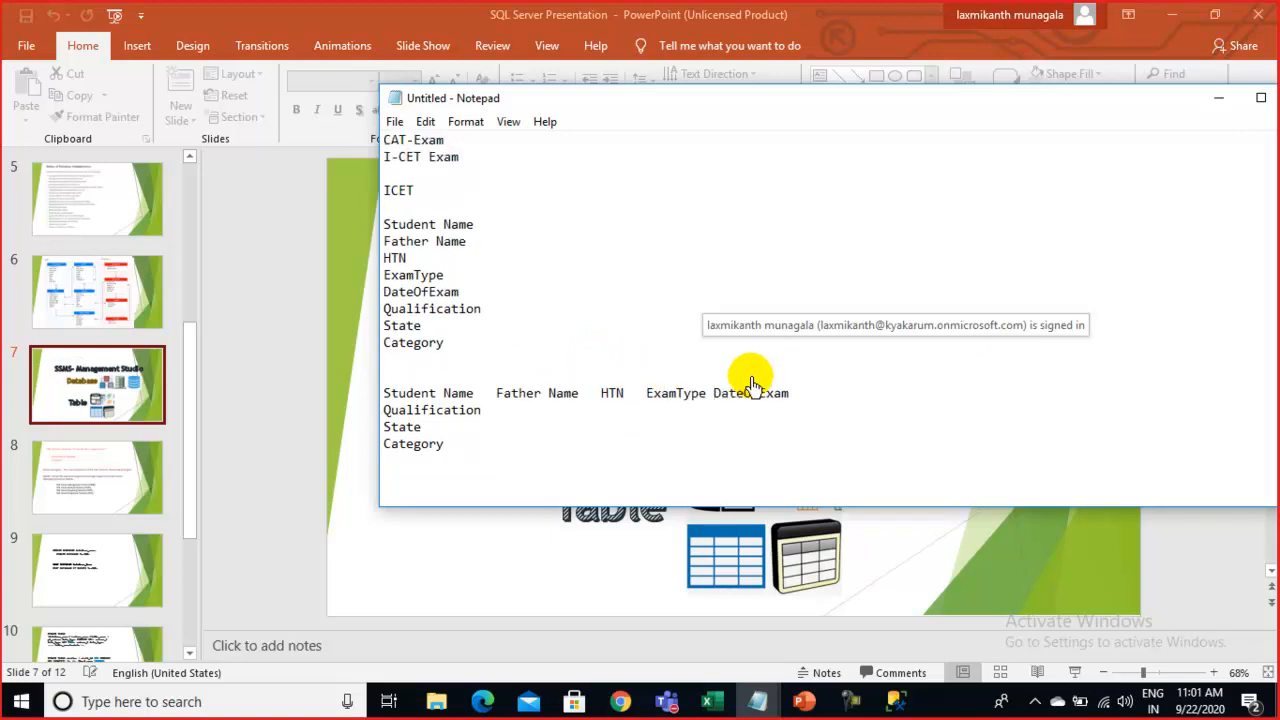
# Pull Qualification, State and Category up onto the same header line
pyautogui.click(830, 396)
pyautogui.press('Delete')
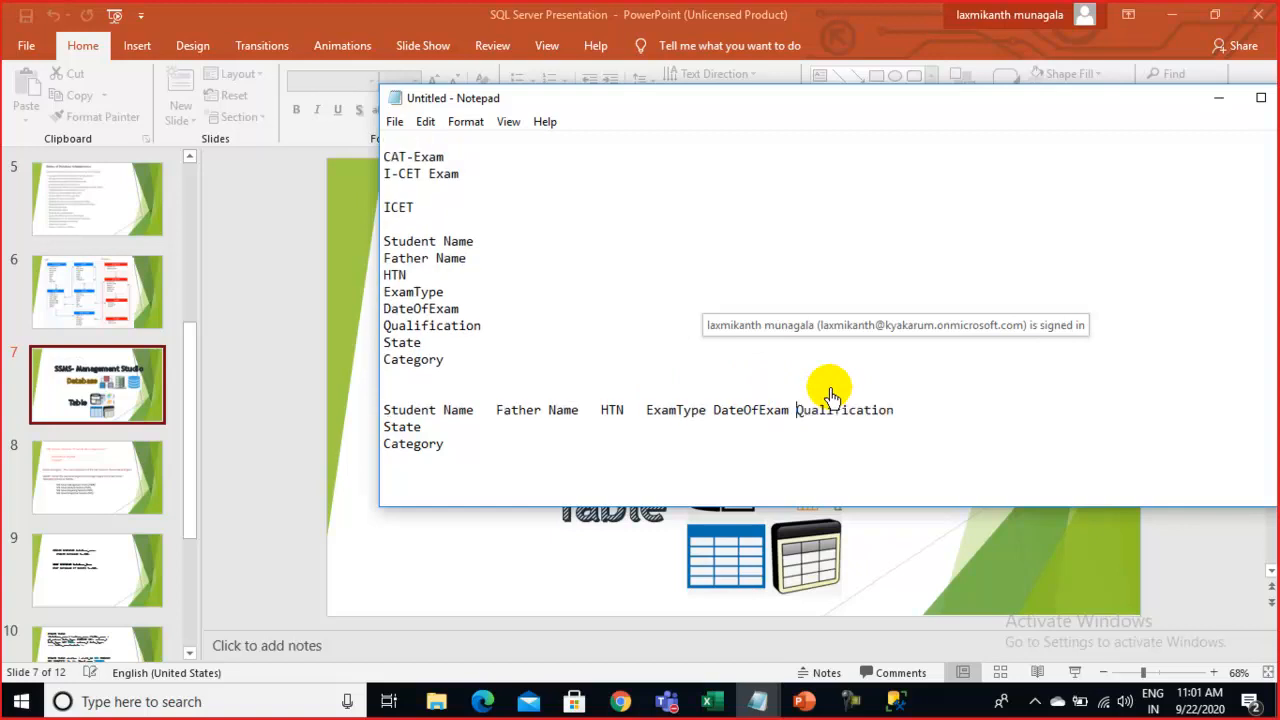
pyautogui.click(916, 416)
pyautogui.press('Delete')
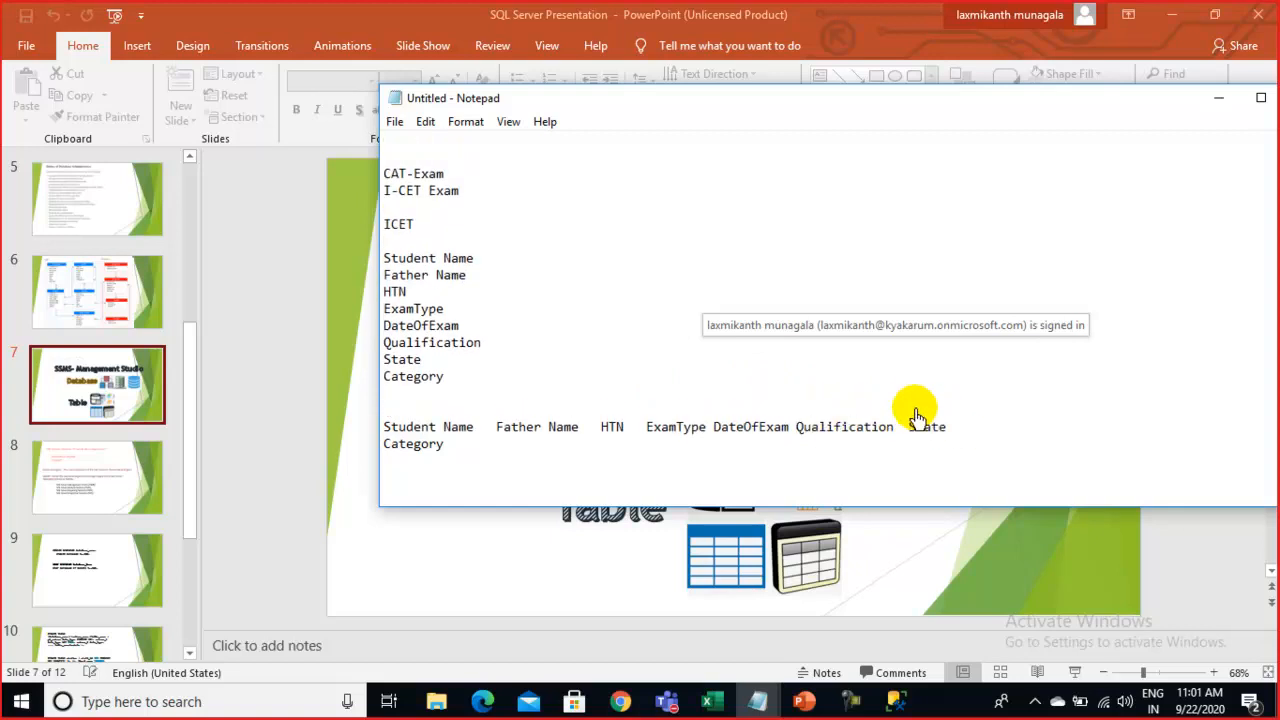
pyautogui.click(1006, 437)
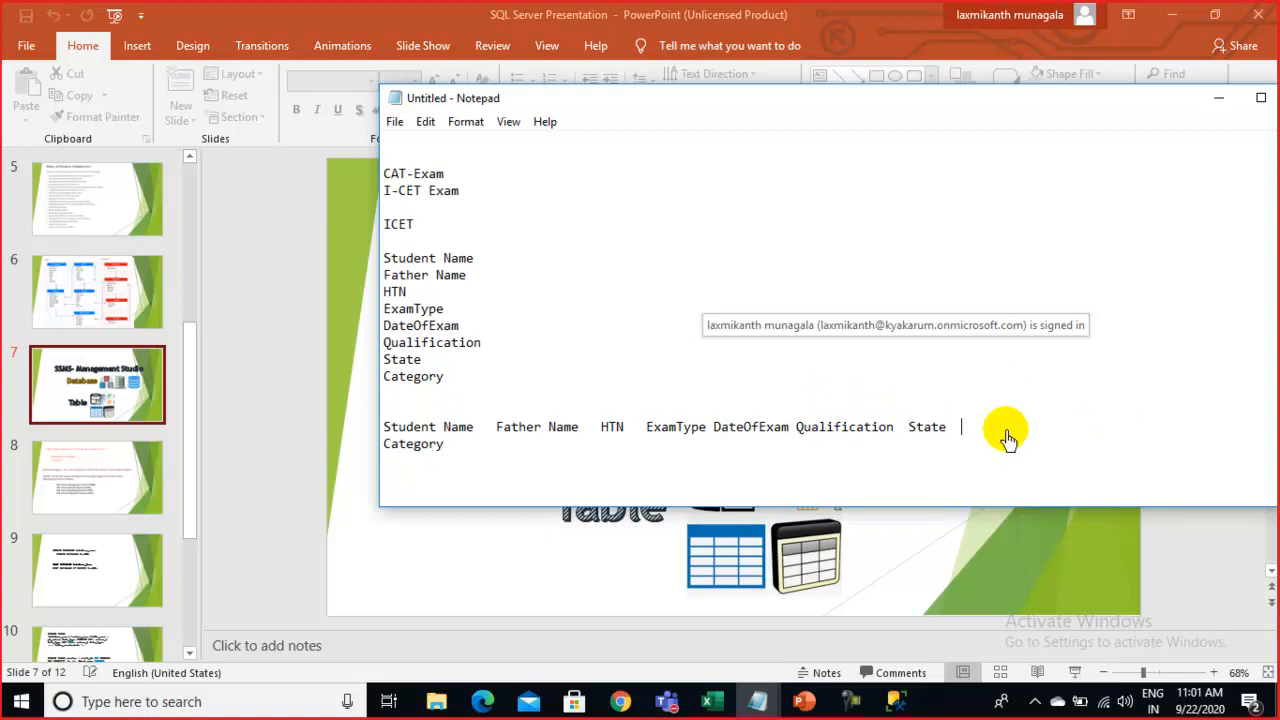
pyautogui.press('Delete')
pyautogui.click(795, 443)
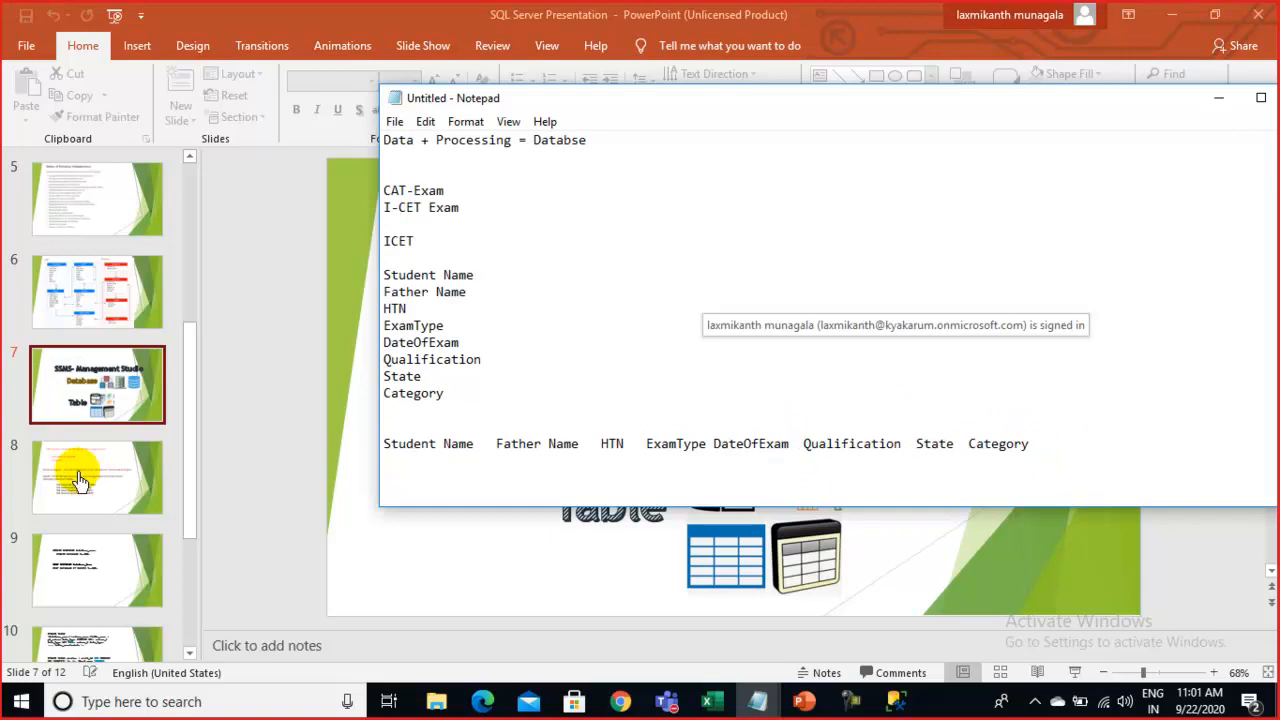
# Prefix the header line with SNO, start a new line after Category, and reposition Notepad
pyautogui.click(384, 446)
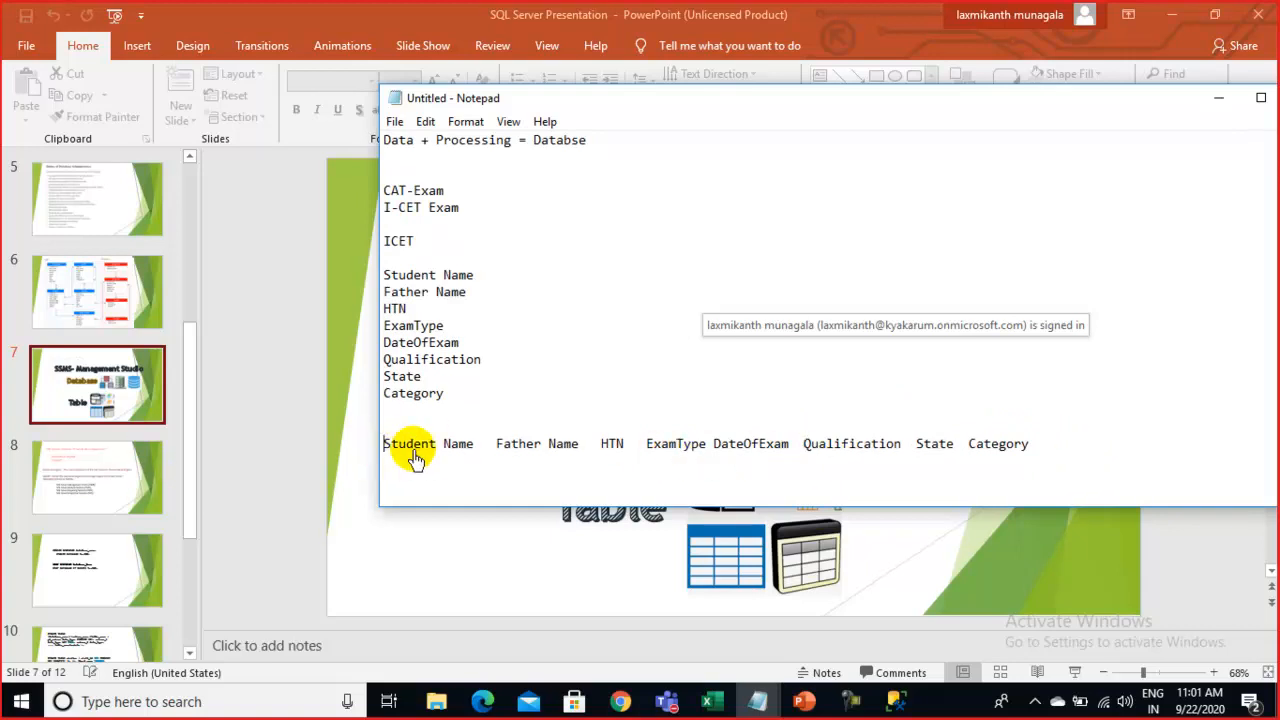
pyautogui.write('SNO')
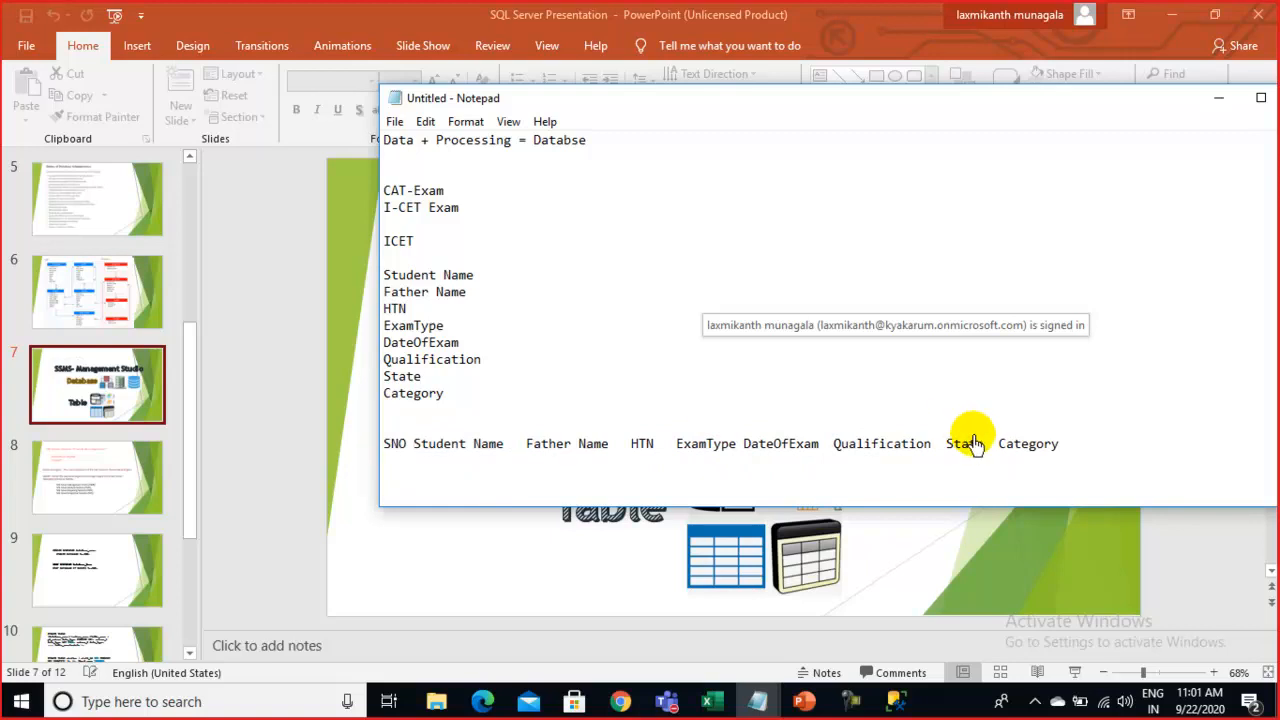
pyautogui.click(1091, 455)
pyautogui.press('Return')
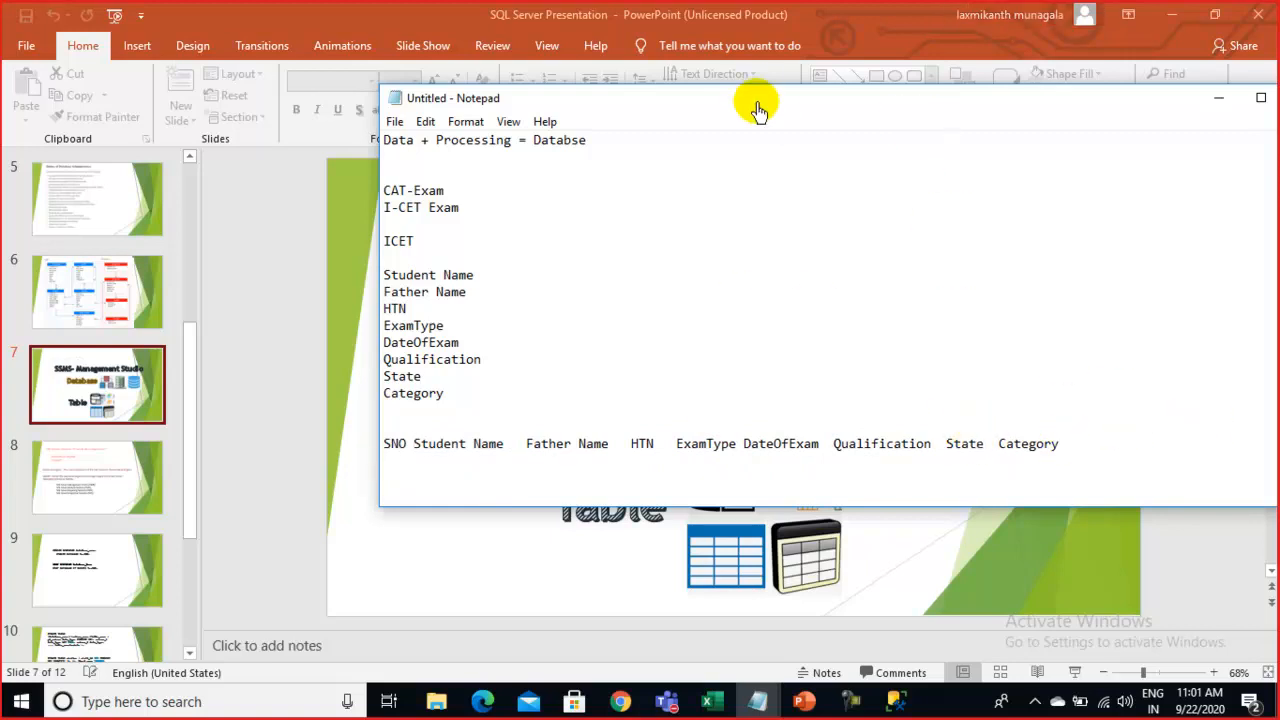
pyautogui.moveTo(757, 100); pyautogui.dragTo(738, 47)
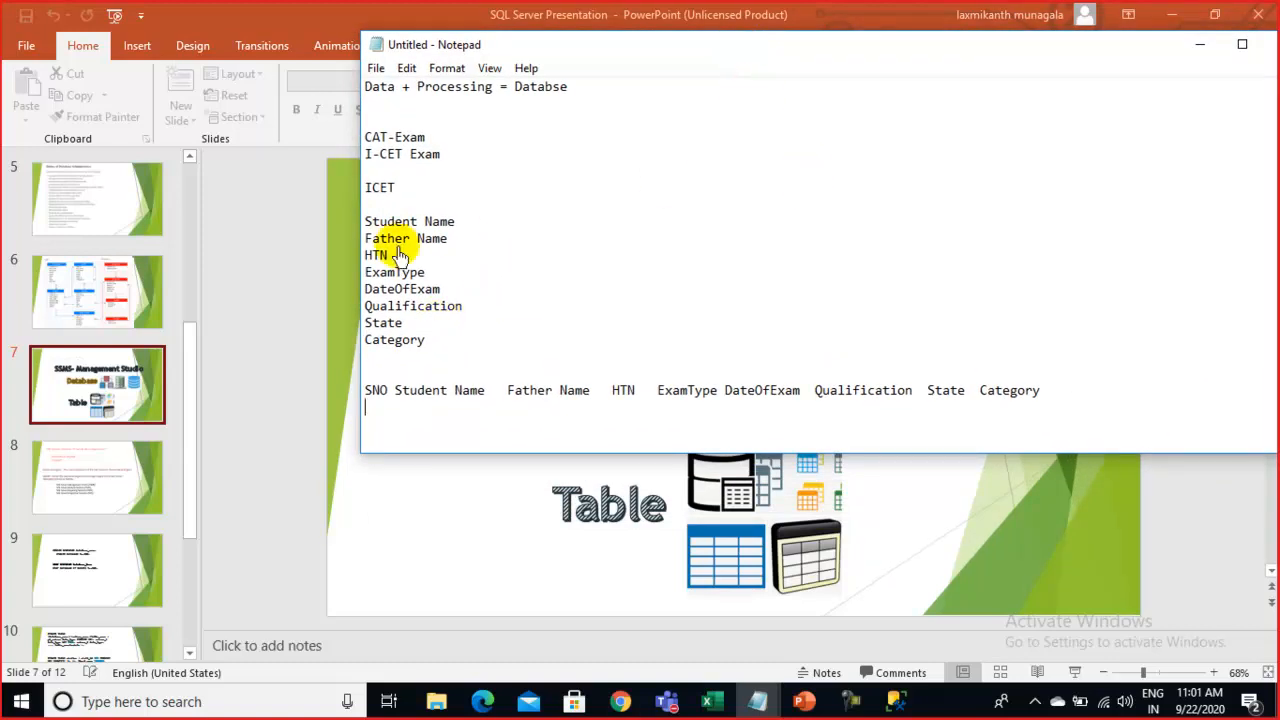
pyautogui.moveTo(716, 50)
pyautogui.mouseDown()
pyautogui.moveTo(605, 50)
pyautogui.moveTo(714, 72)
pyautogui.mouseUp()
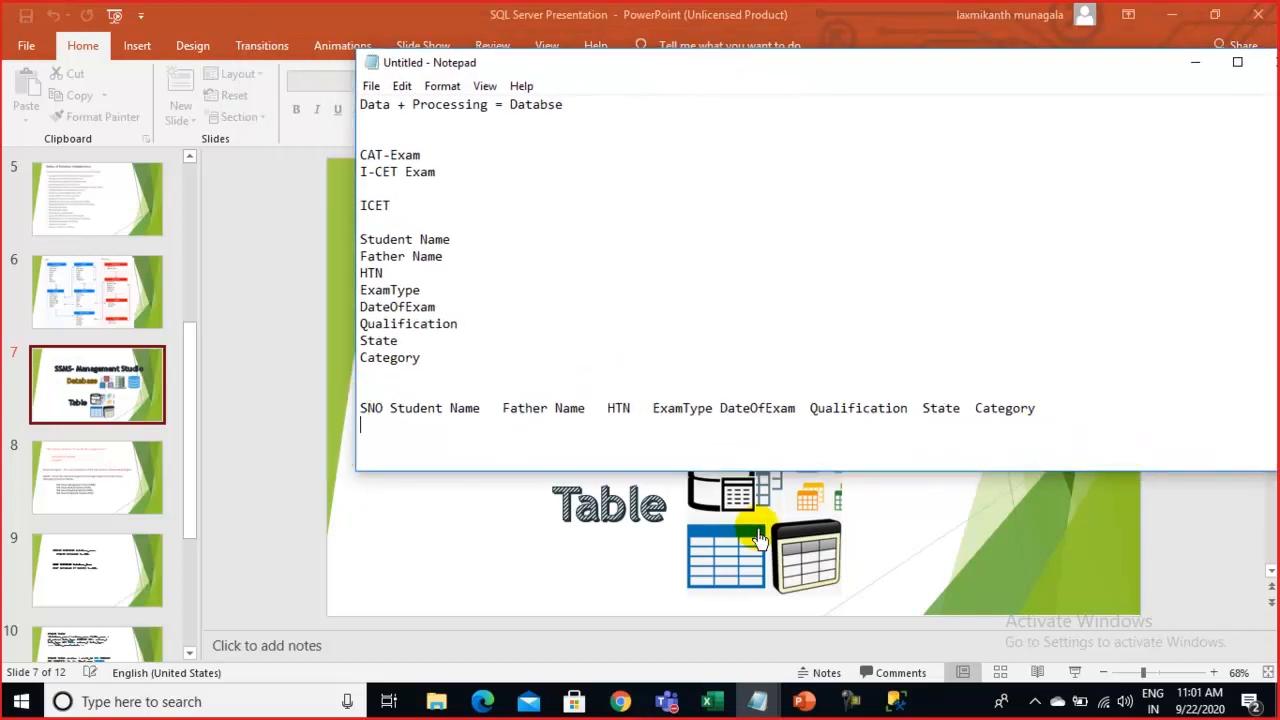
# Begin row one with serial 1, the student's and father's names, and the hall ticket number
pyautogui.write('1   a')
pyautogui.press('BackSpace')
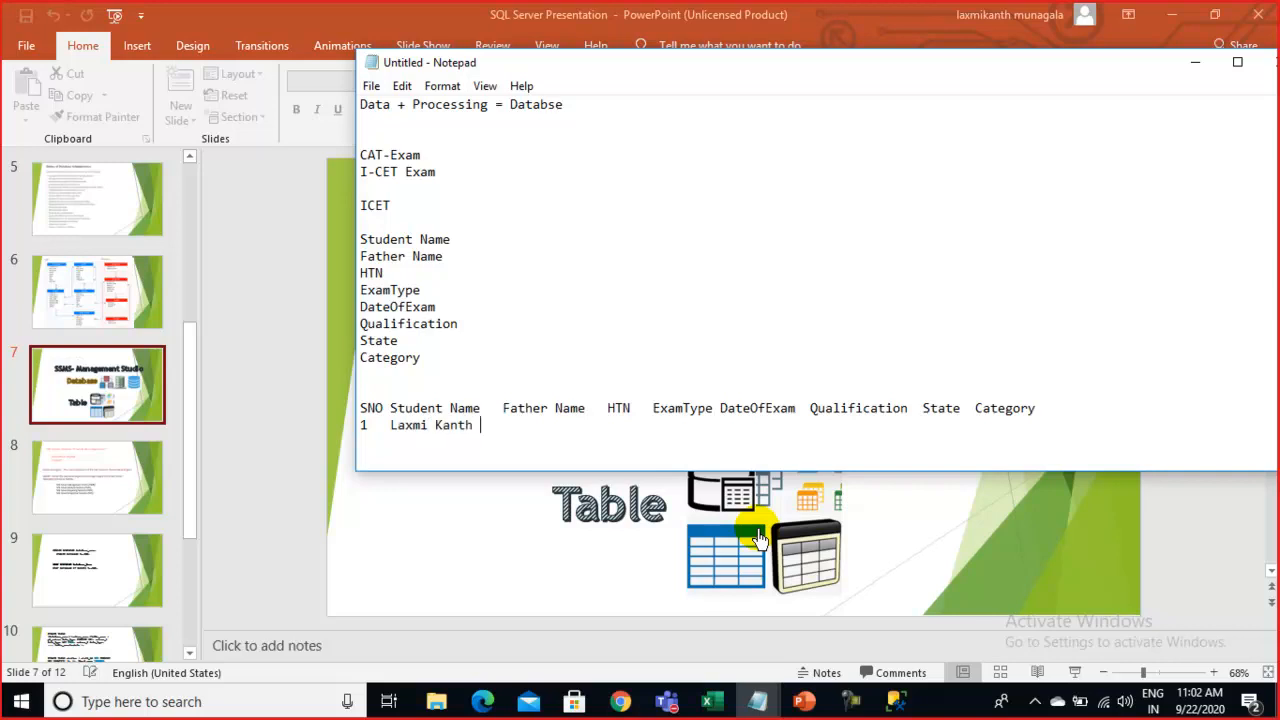
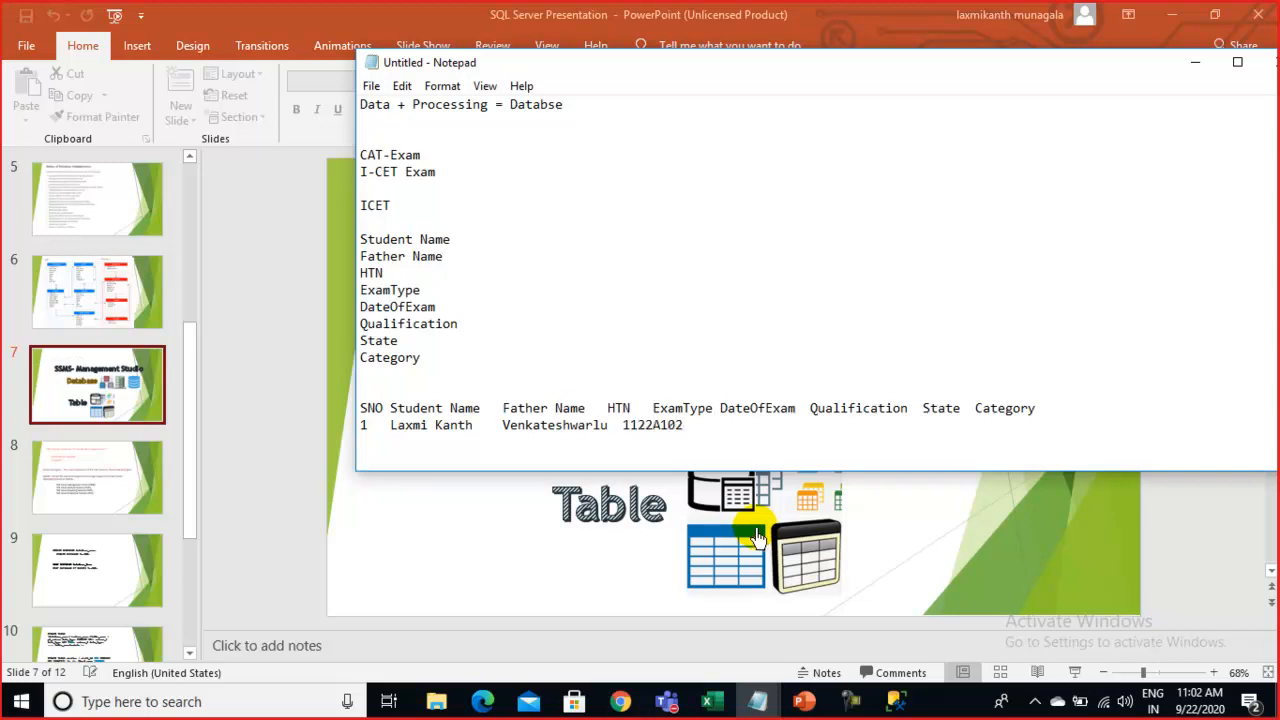
# Widen header gaps and finish row one with Online, 12/12/2020, MSC, TG, Cat1, then select it
pyautogui.click(655, 408)
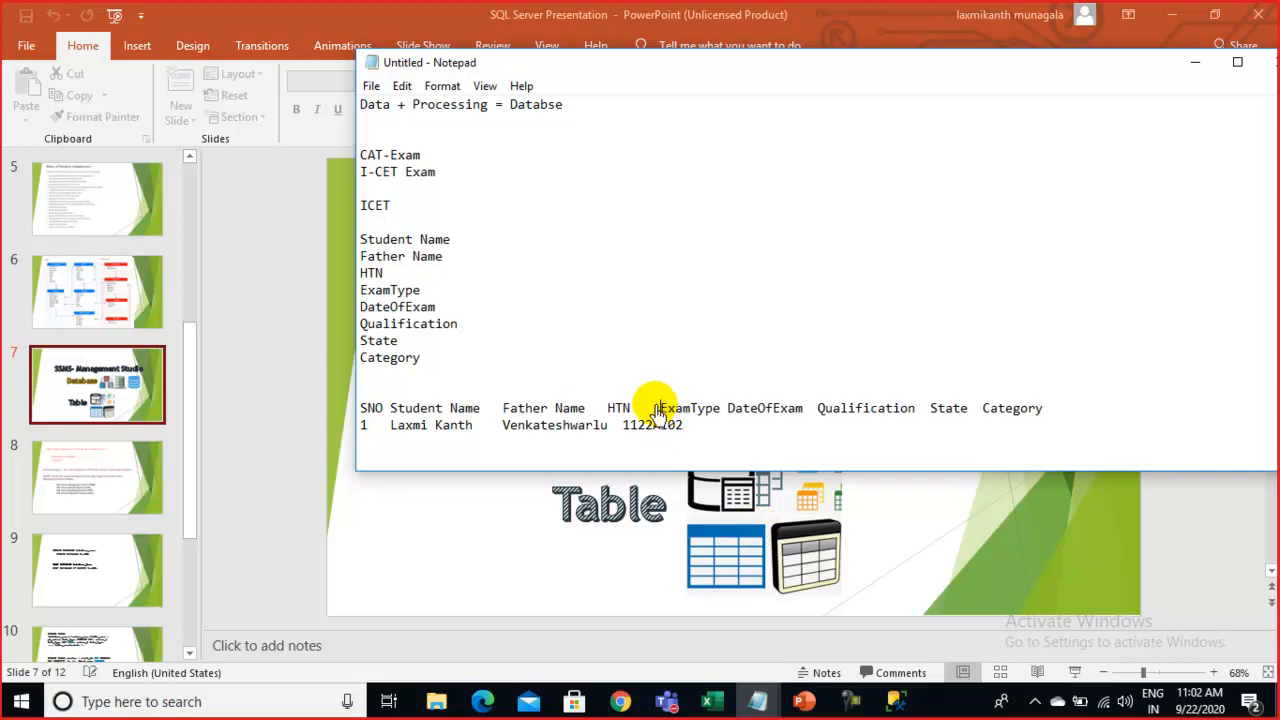
pyautogui.click(712, 427)
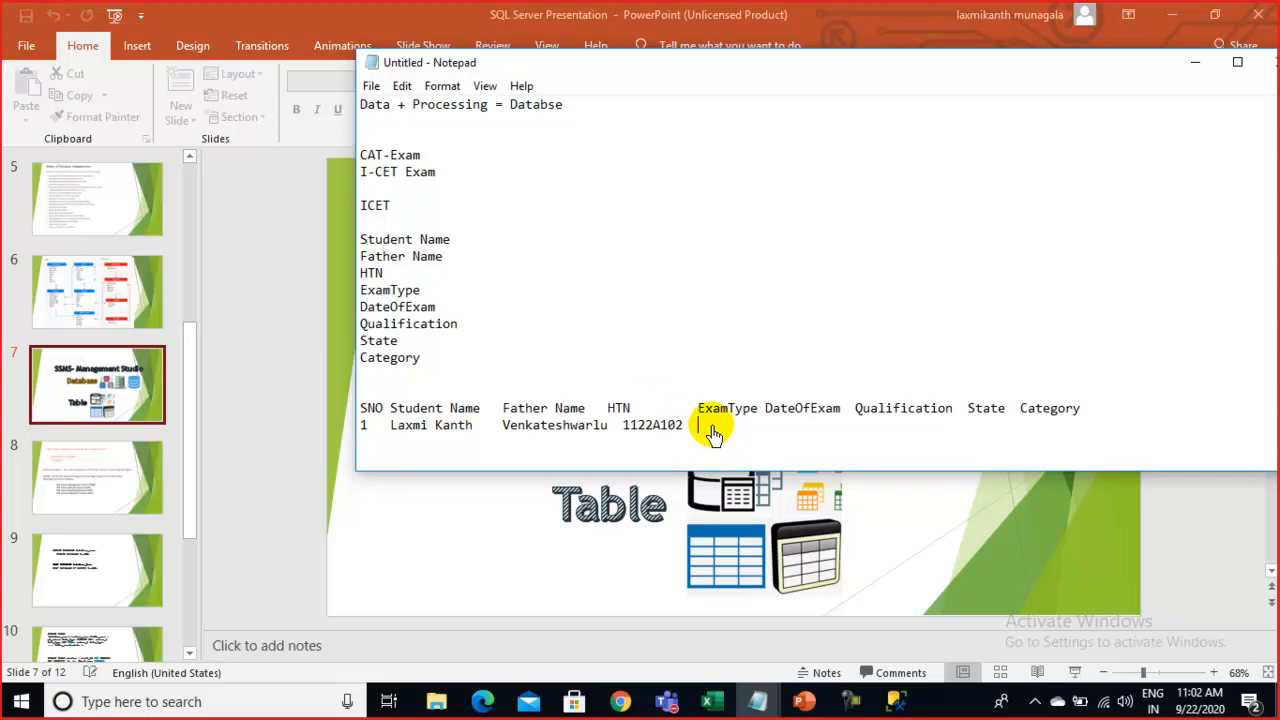
pyautogui.write('Online')
pyautogui.click(765, 408)
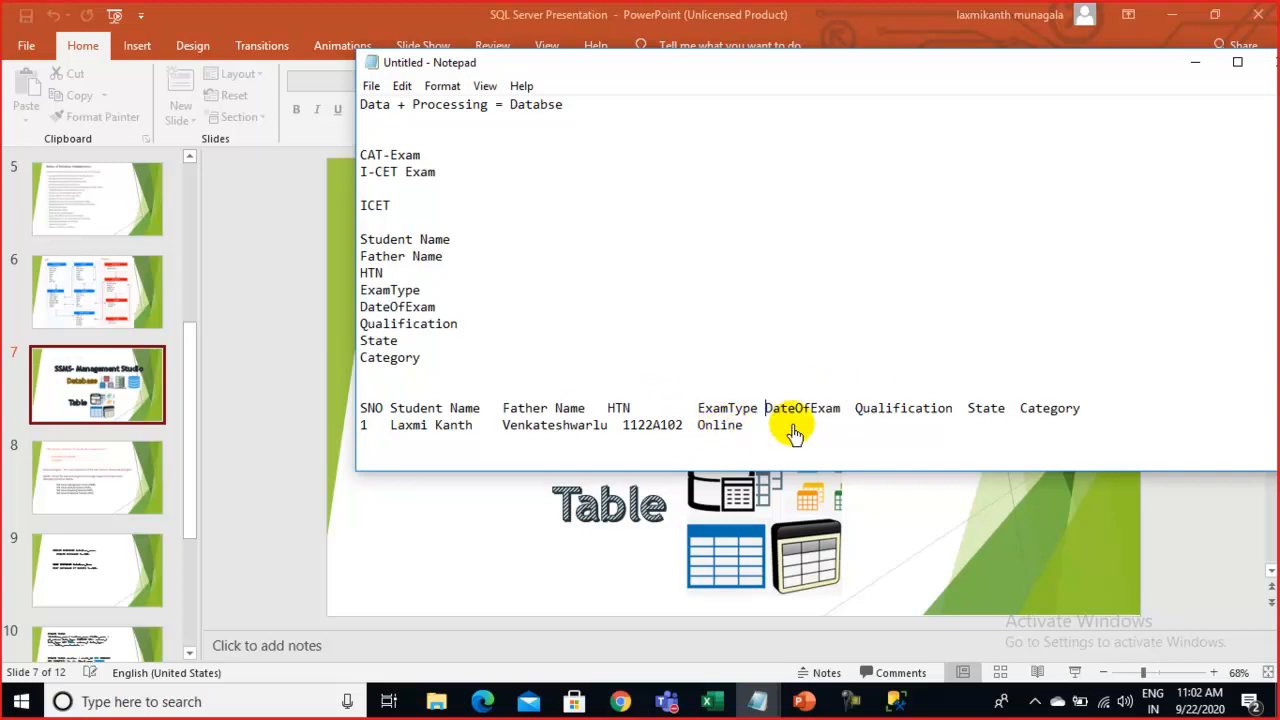
pyautogui.click(763, 430)
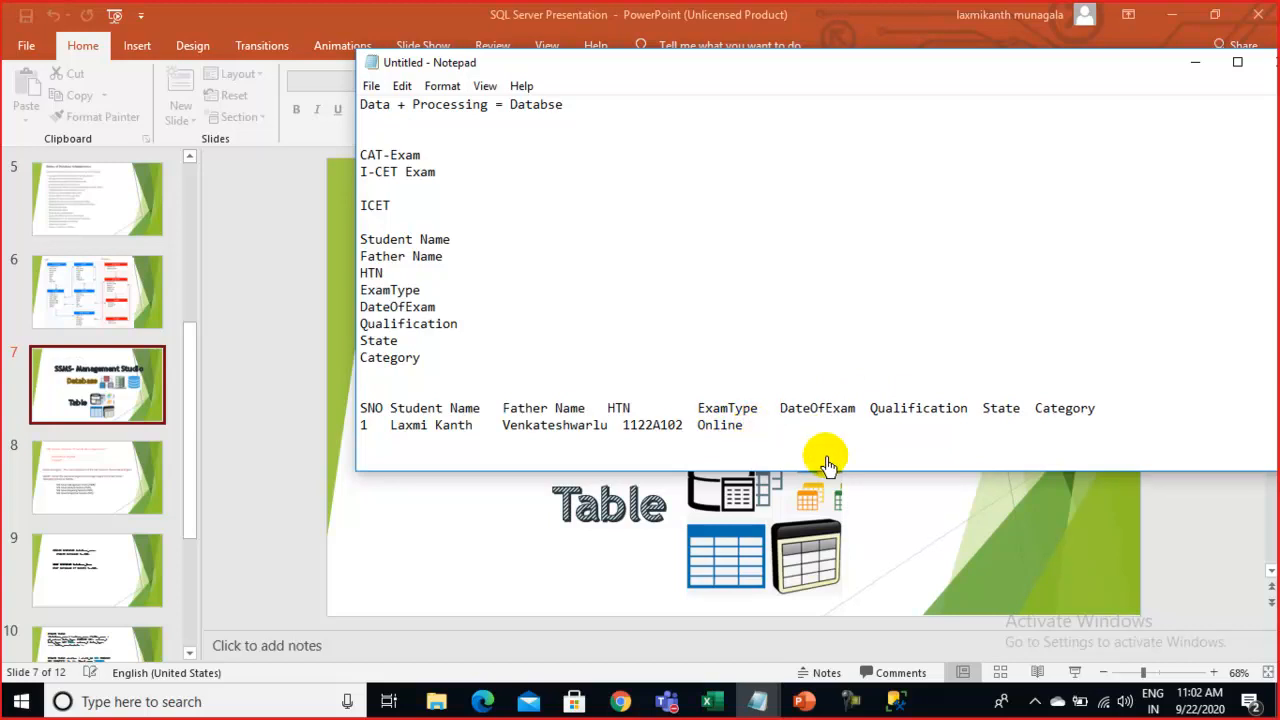
pyautogui.write('12/12/2020  MSC            TG ')
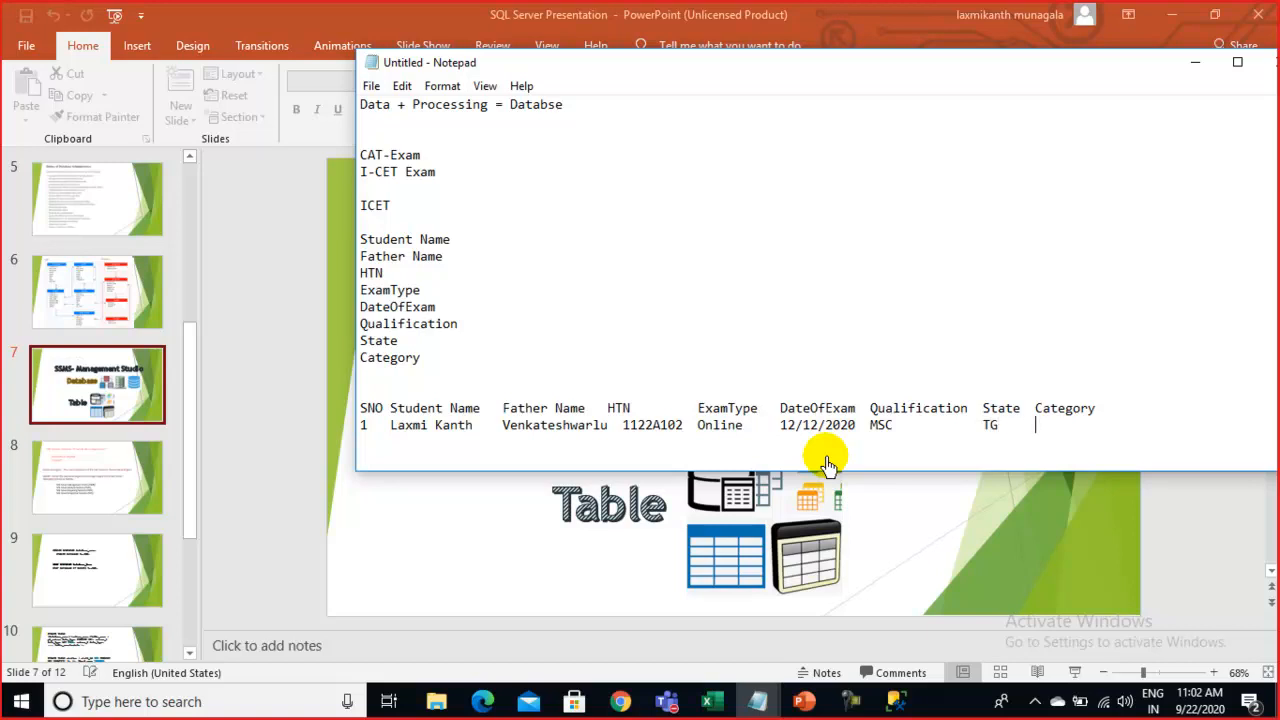
pyautogui.write('     Cat1')
pyautogui.press('Return')
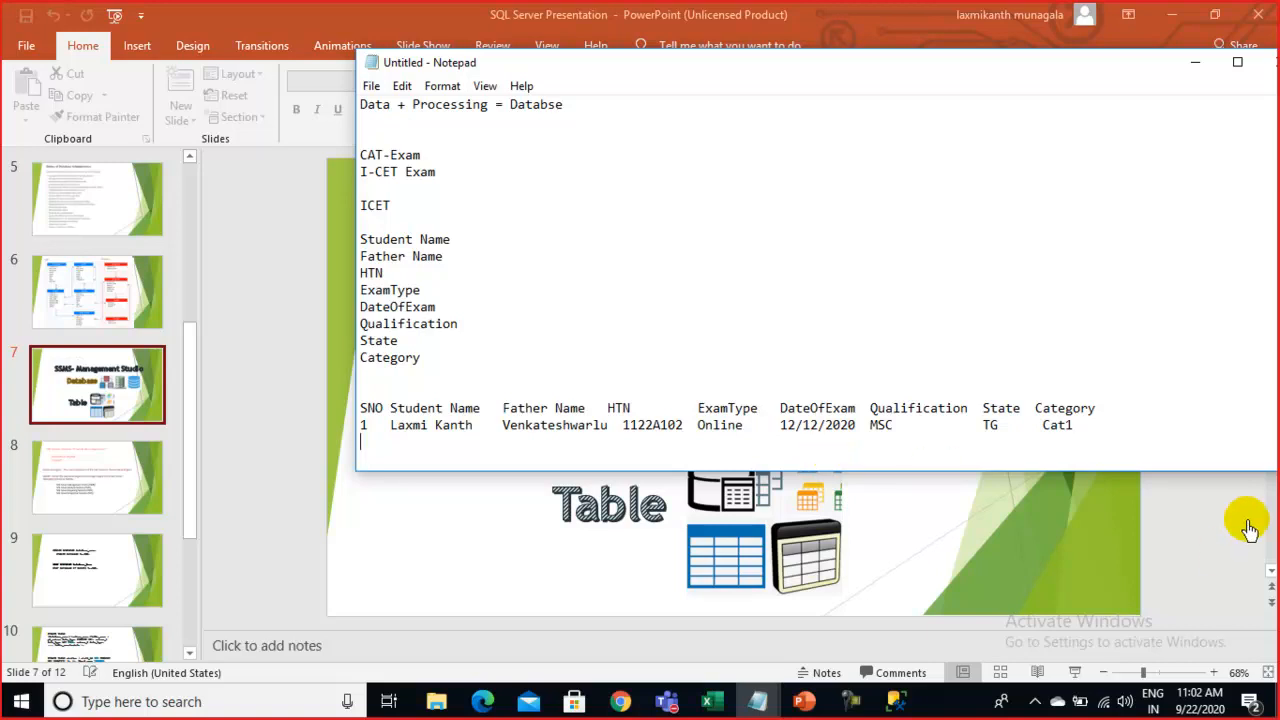
pyautogui.moveTo(519, 445); pyautogui.dragTo(356, 430)
pyautogui.hotkey('ctrl', 'c')
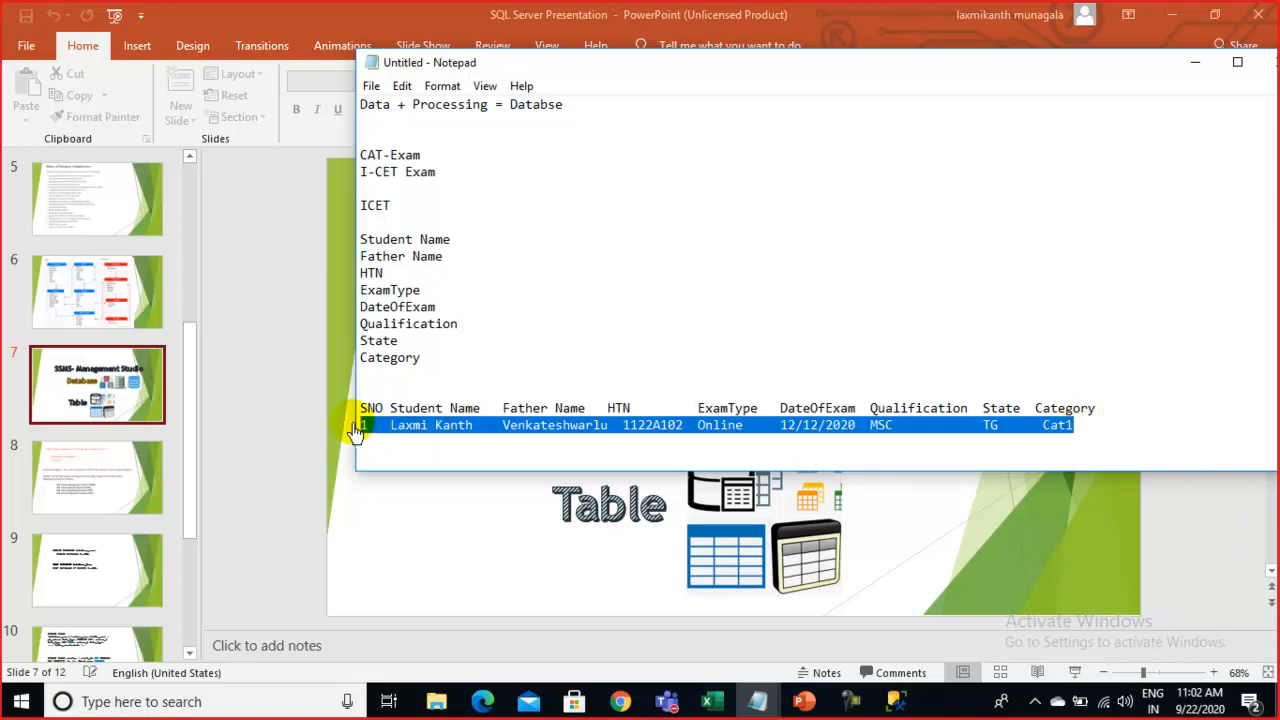
# Paste a copy of row one and give it serial 2 and a new student name
pyautogui.click(368, 457)
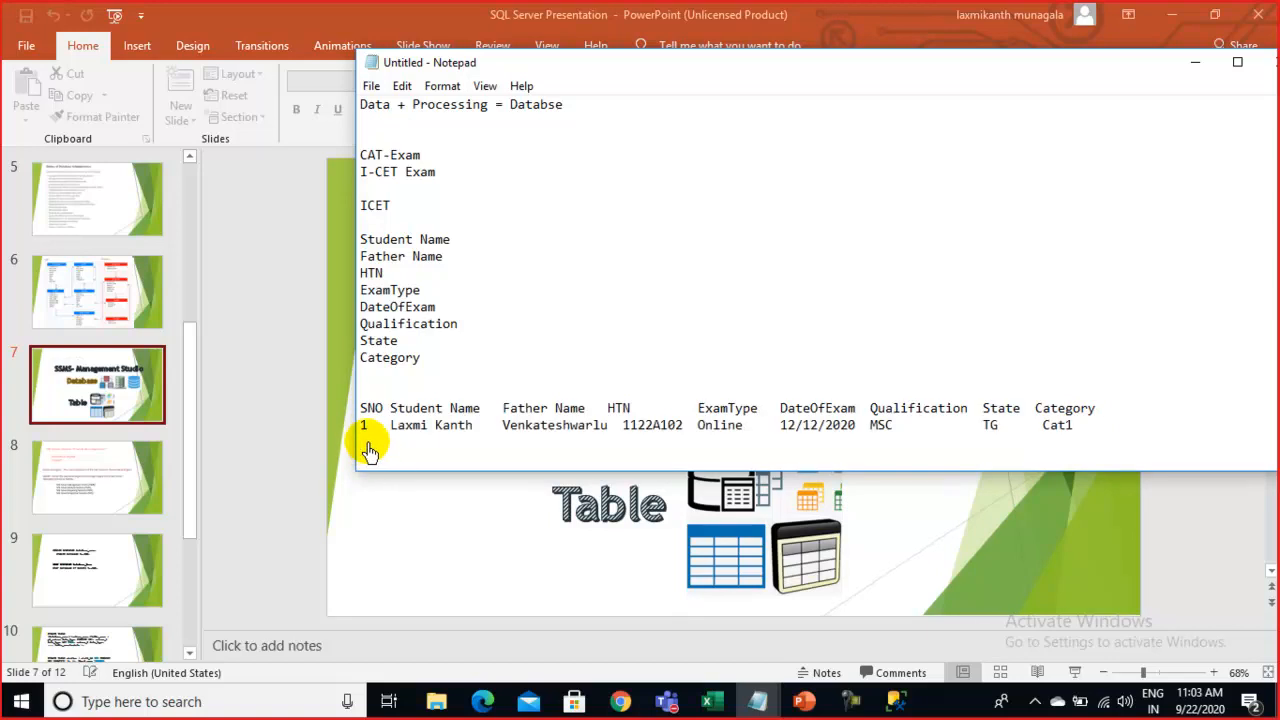
pyautogui.hotkey('ctrl', 'v')
pyautogui.moveTo(366, 443); pyautogui.dragTo(355, 452)
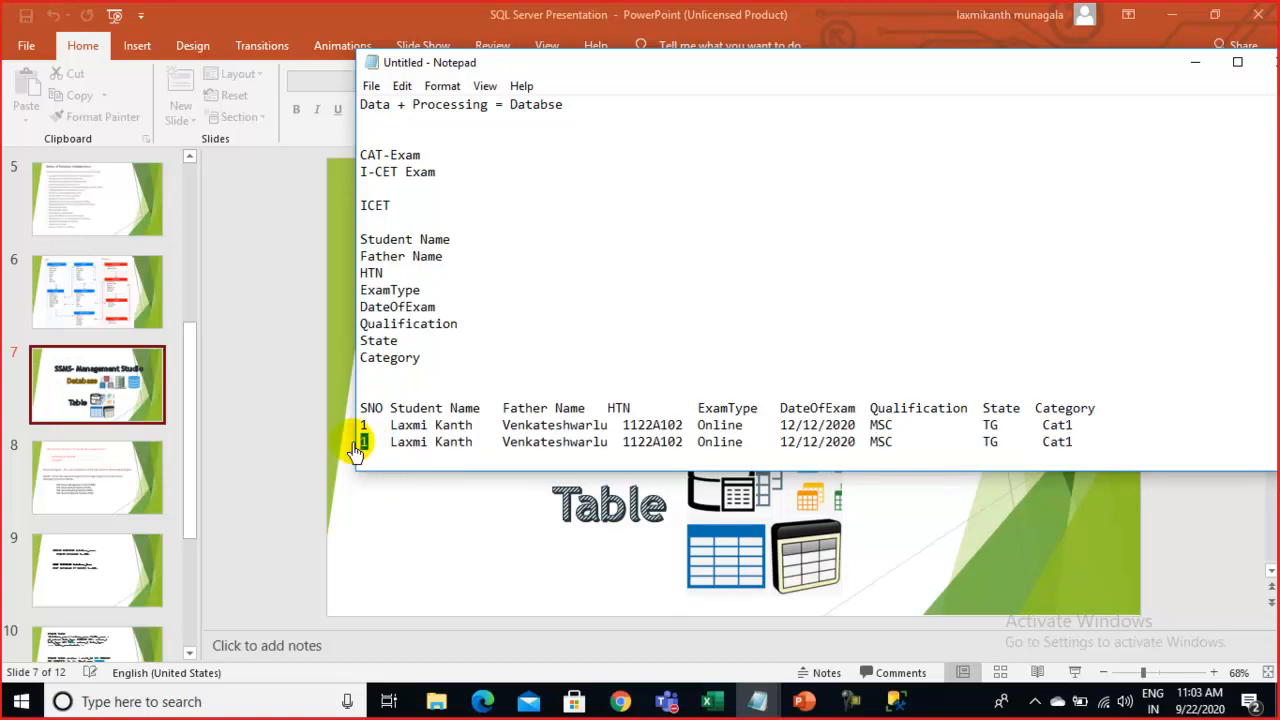
pyautogui.write('2')
pyautogui.moveTo(476, 446); pyautogui.dragTo(390, 458)
pyautogui.write('Jag')
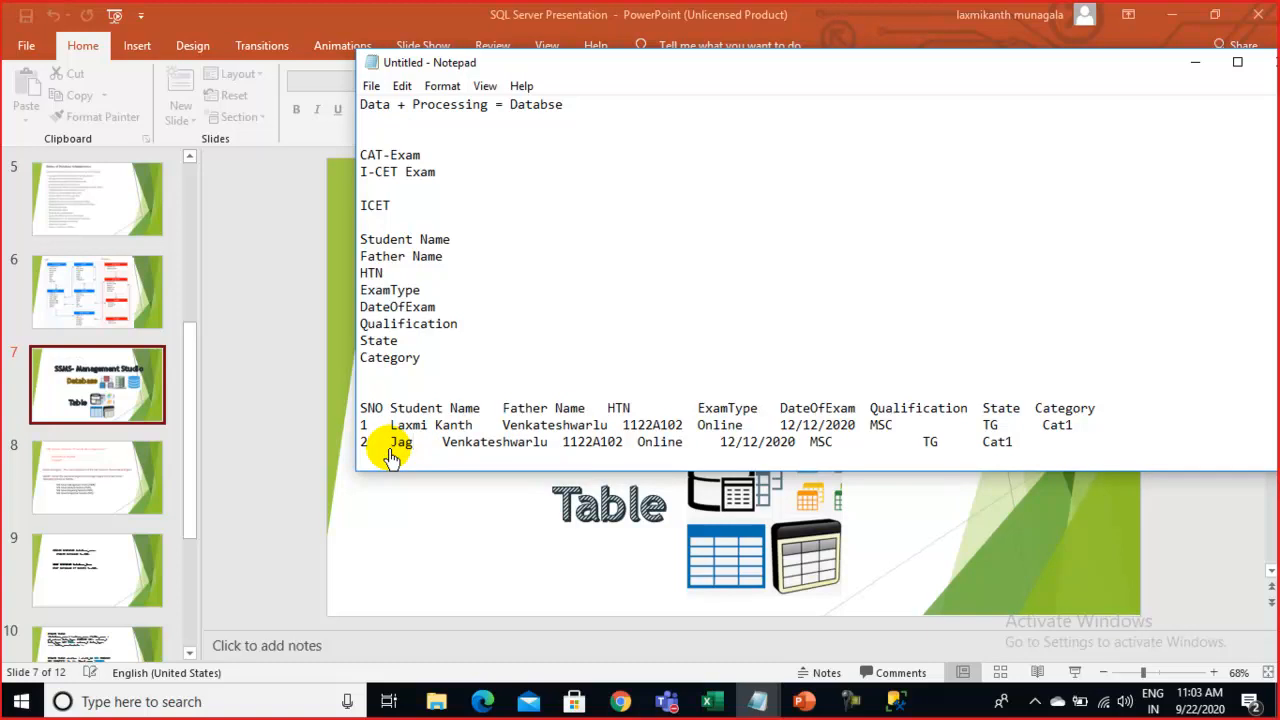
pyautogui.write('hdee')
pyautogui.press('BackSpace')
pyautogui.press('BackSpace')
pyautogui.press('BackSpace')
pyautogui.press('BackSpace')
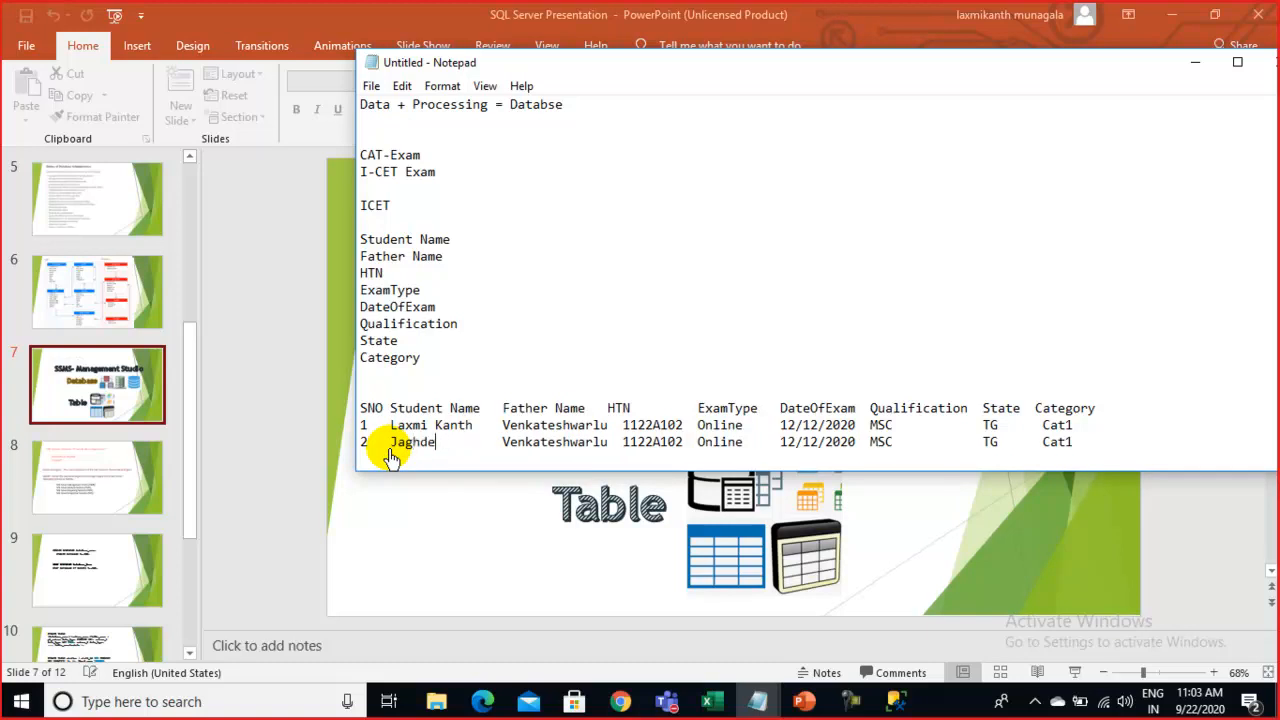
pyautogui.write('deesh')
# Clear the copied father's name, change the hall ticket ending to 33, and set MTech and Cat2
pyautogui.moveTo(503, 449); pyautogui.dragTo(603, 452)
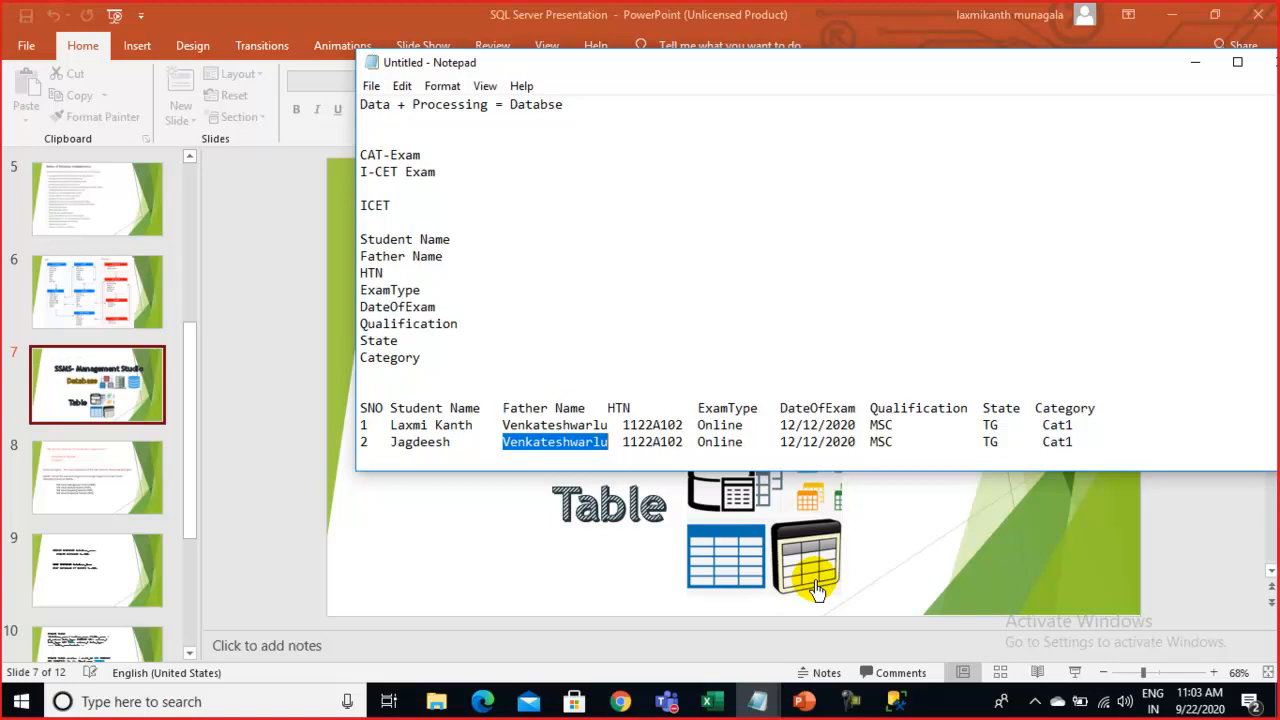
pyautogui.press('Delete')
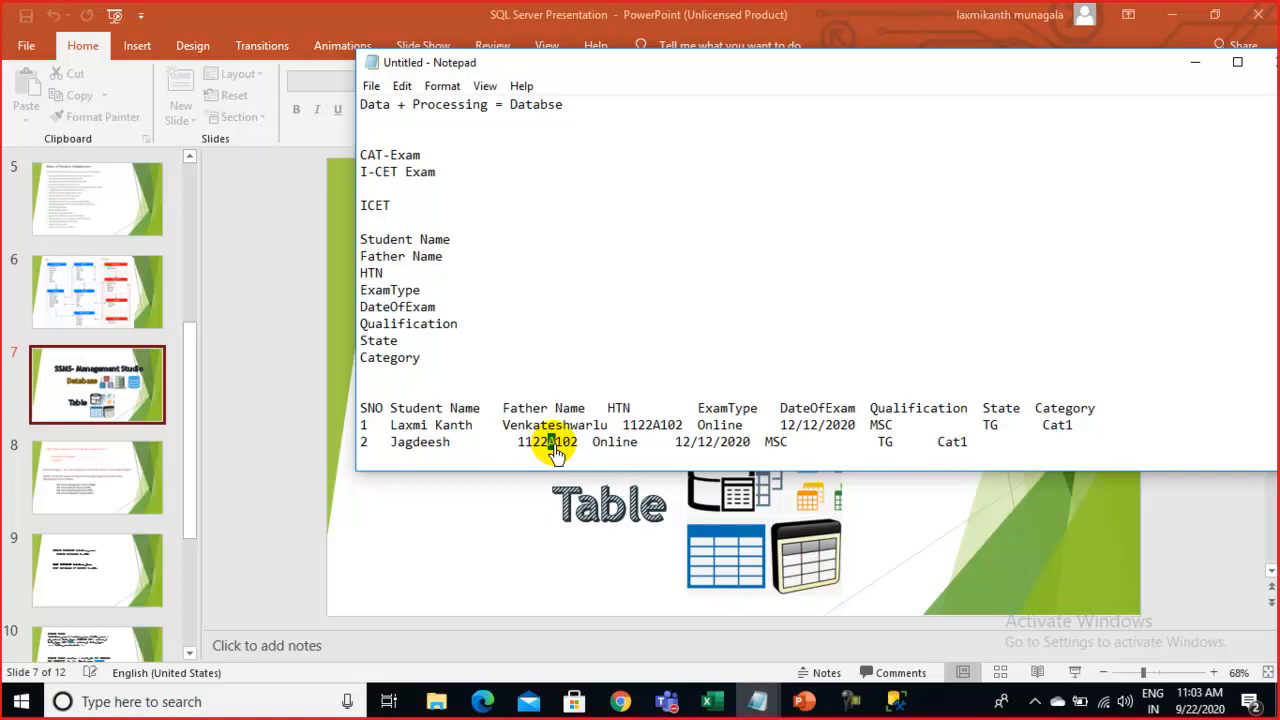
pyautogui.moveTo(563, 448); pyautogui.dragTo(570, 448)
pyautogui.write('33')
pyautogui.doubleClick(615, 450)
pyautogui.click(594, 457)
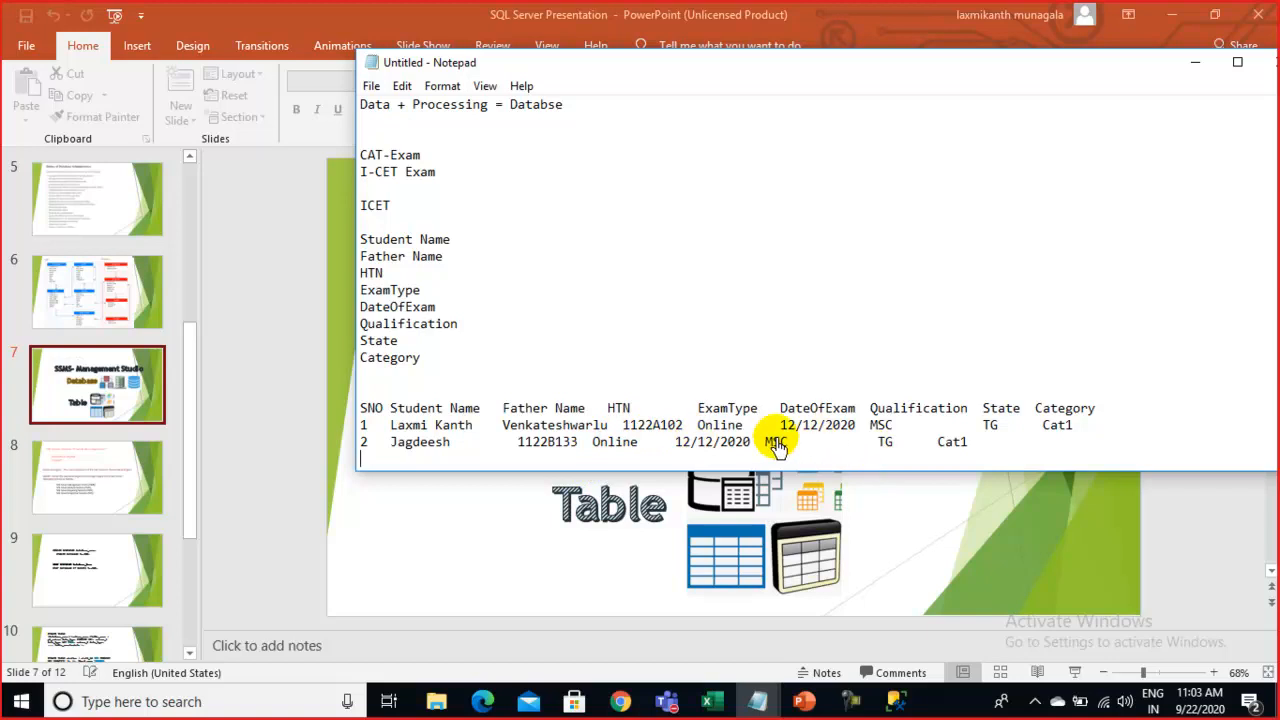
pyautogui.moveTo(766, 445)
pyautogui.mouseDown()
pyautogui.moveTo(810, 455)
pyautogui.moveTo(786, 455)
pyautogui.mouseUp()
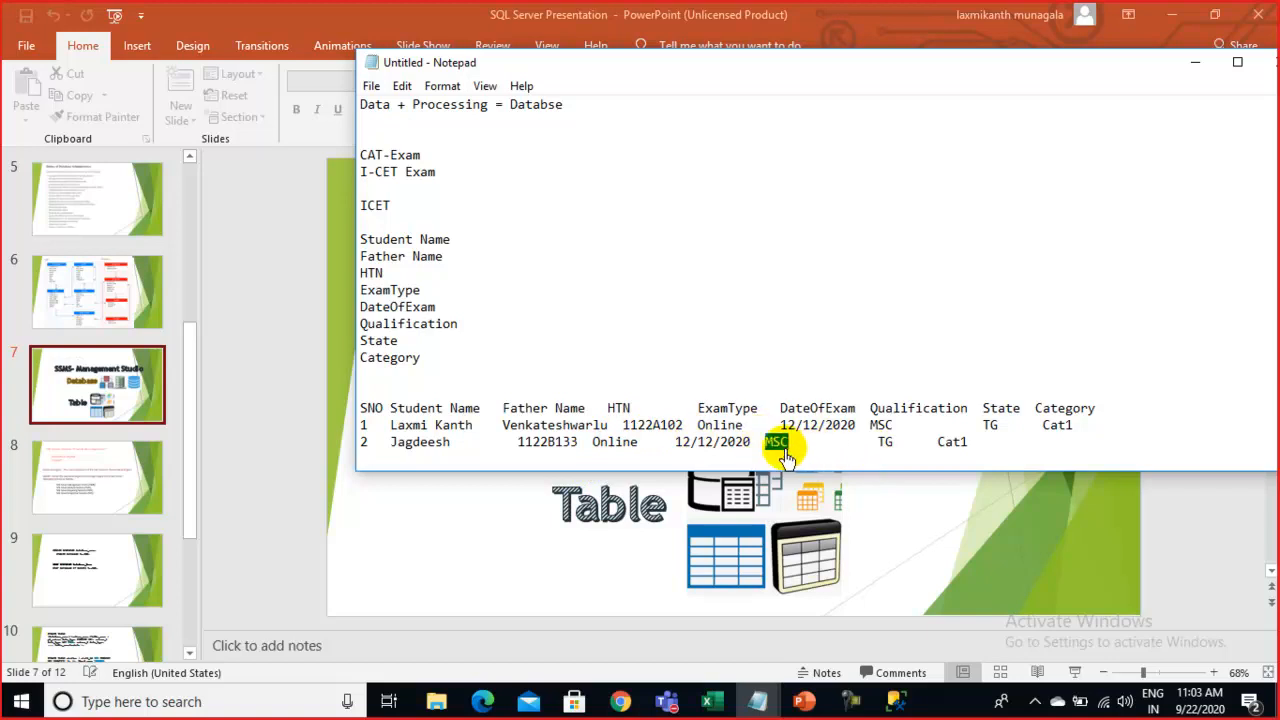
pyautogui.write('M')
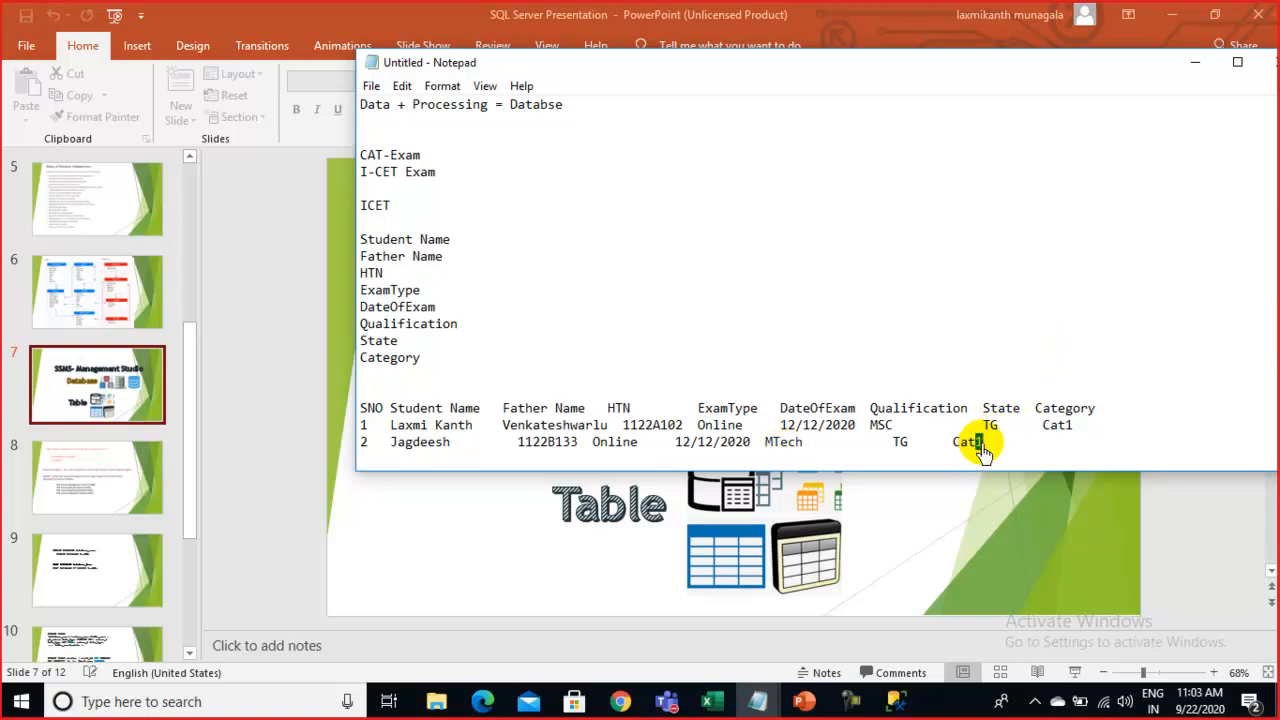
pyautogui.write('2')
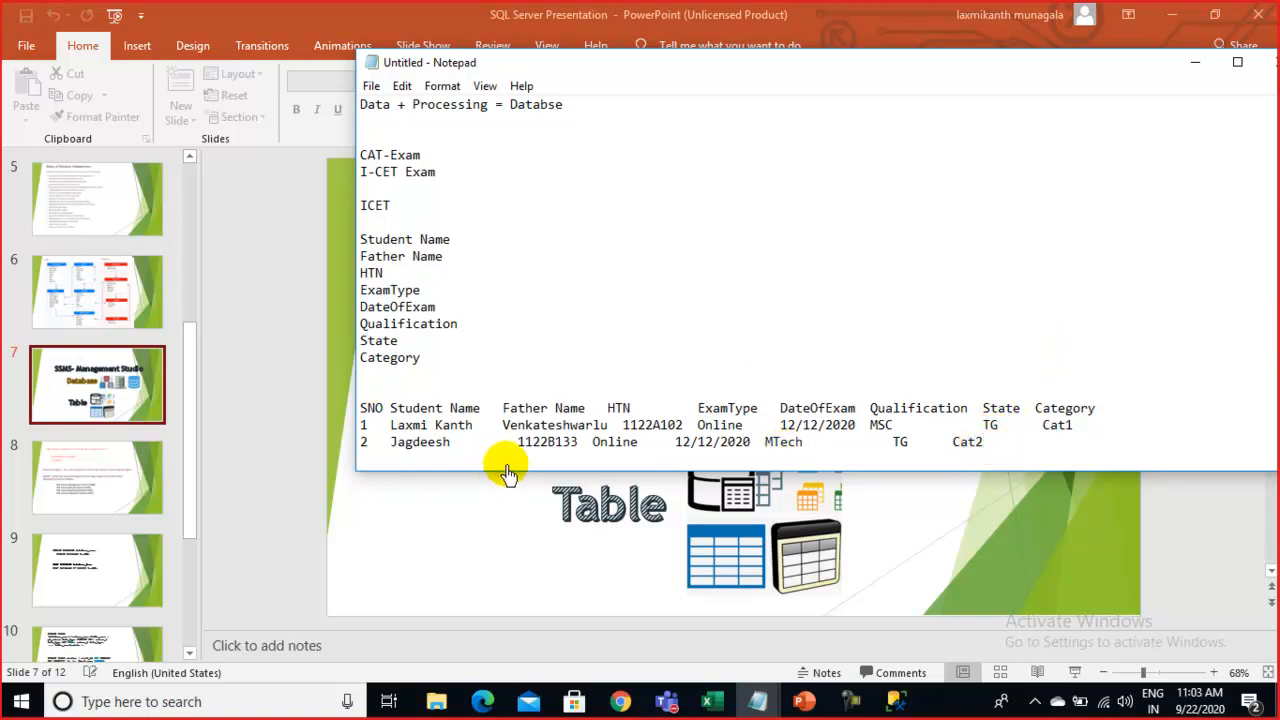
# Enter row two's father's name, realign the HTN and TG columns, and select row two
pyautogui.click(456, 450)
pyautogui.click(503, 446)
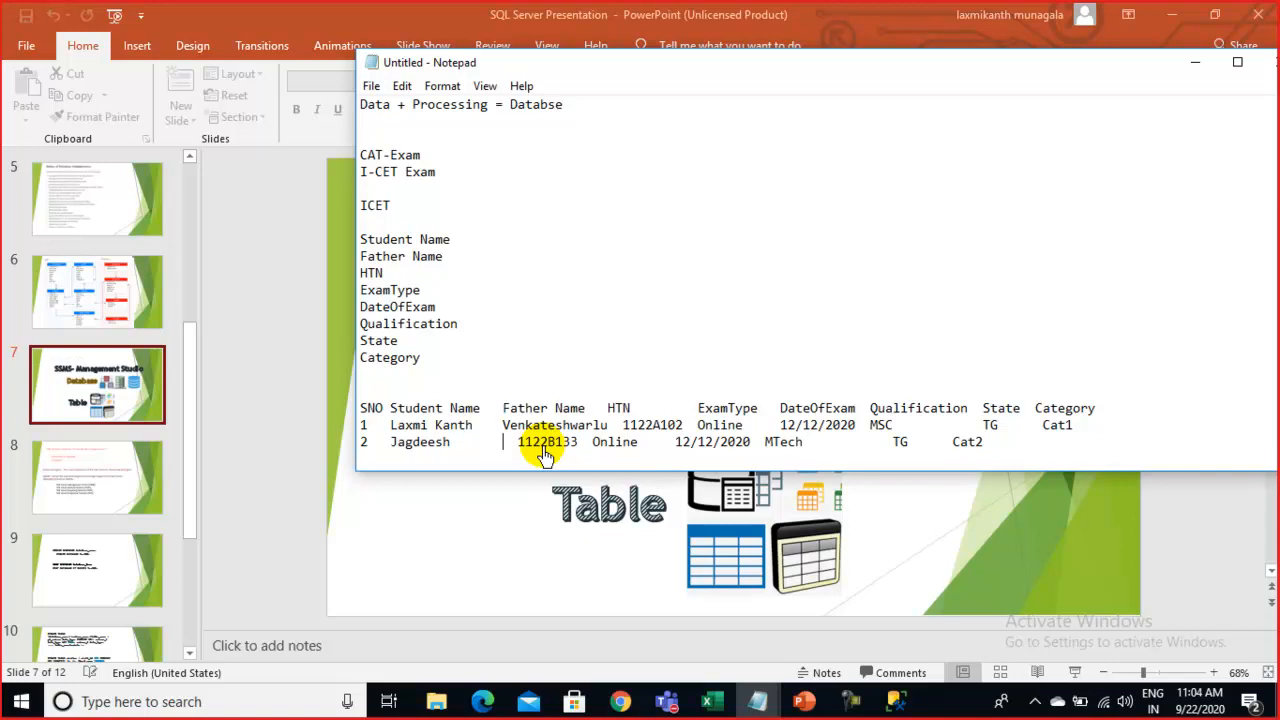
pyautogui.write('Doctor')
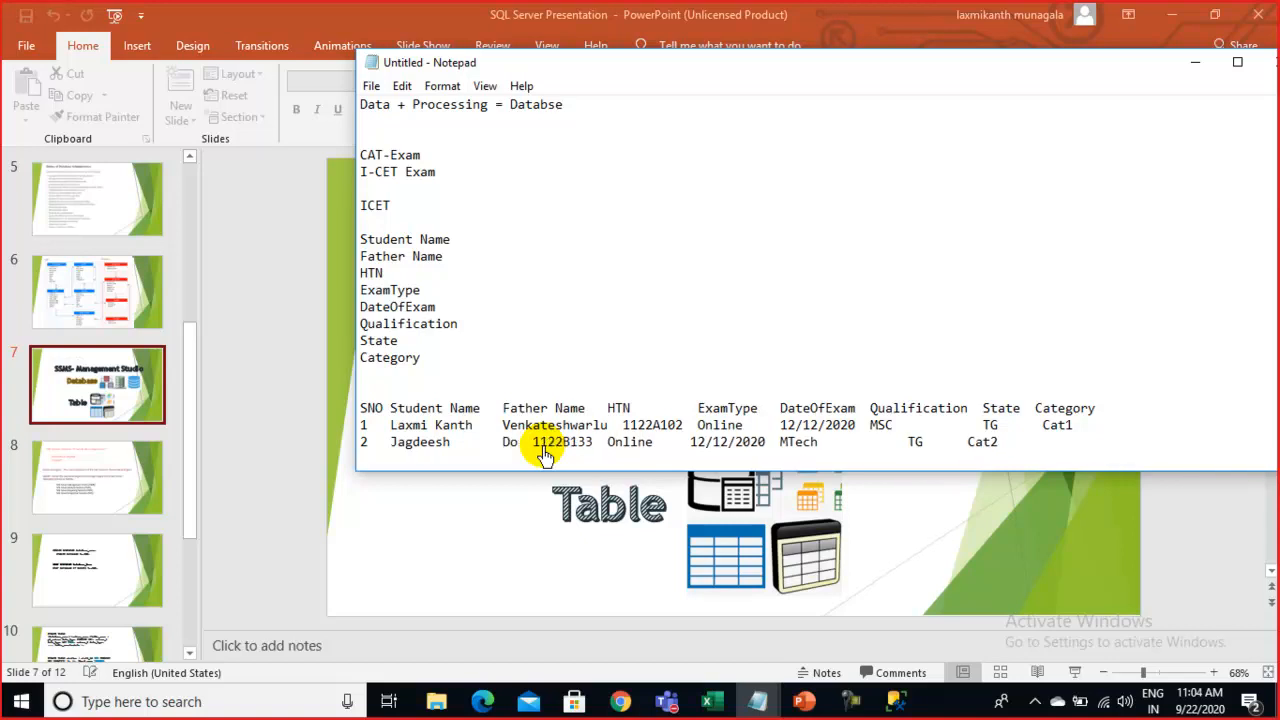
pyautogui.write(' gar')
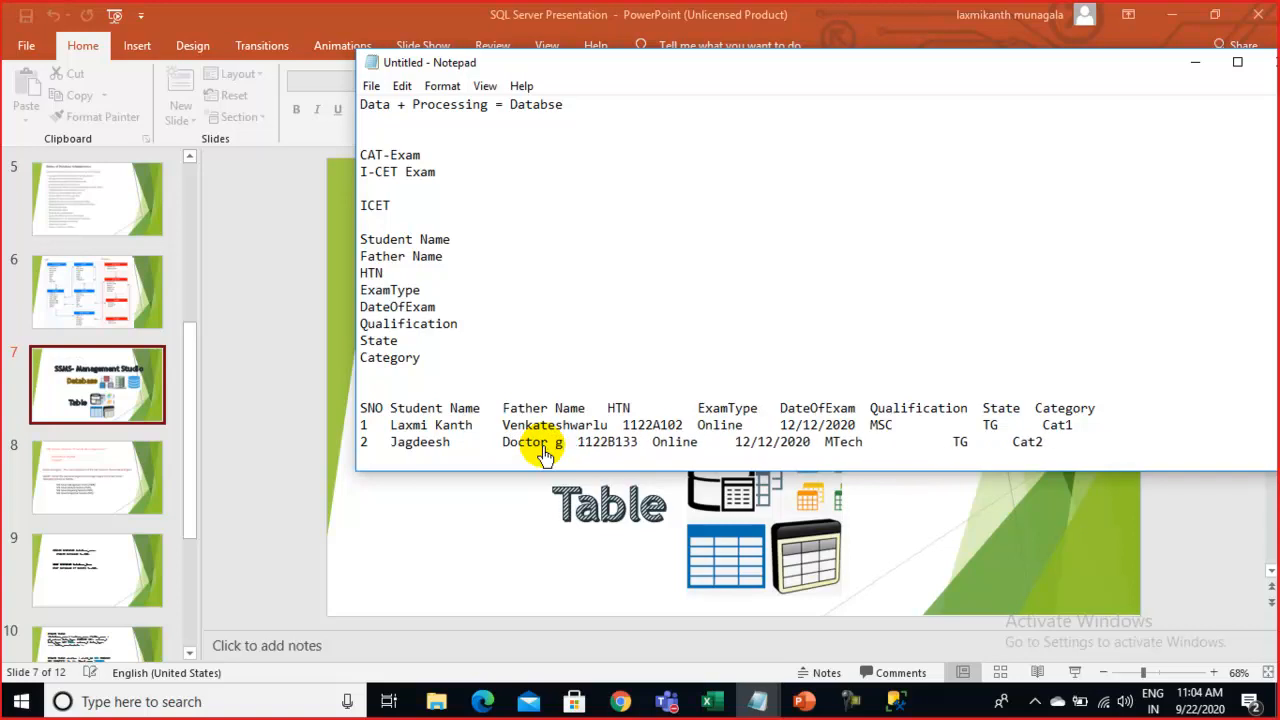
pyautogui.write('u')
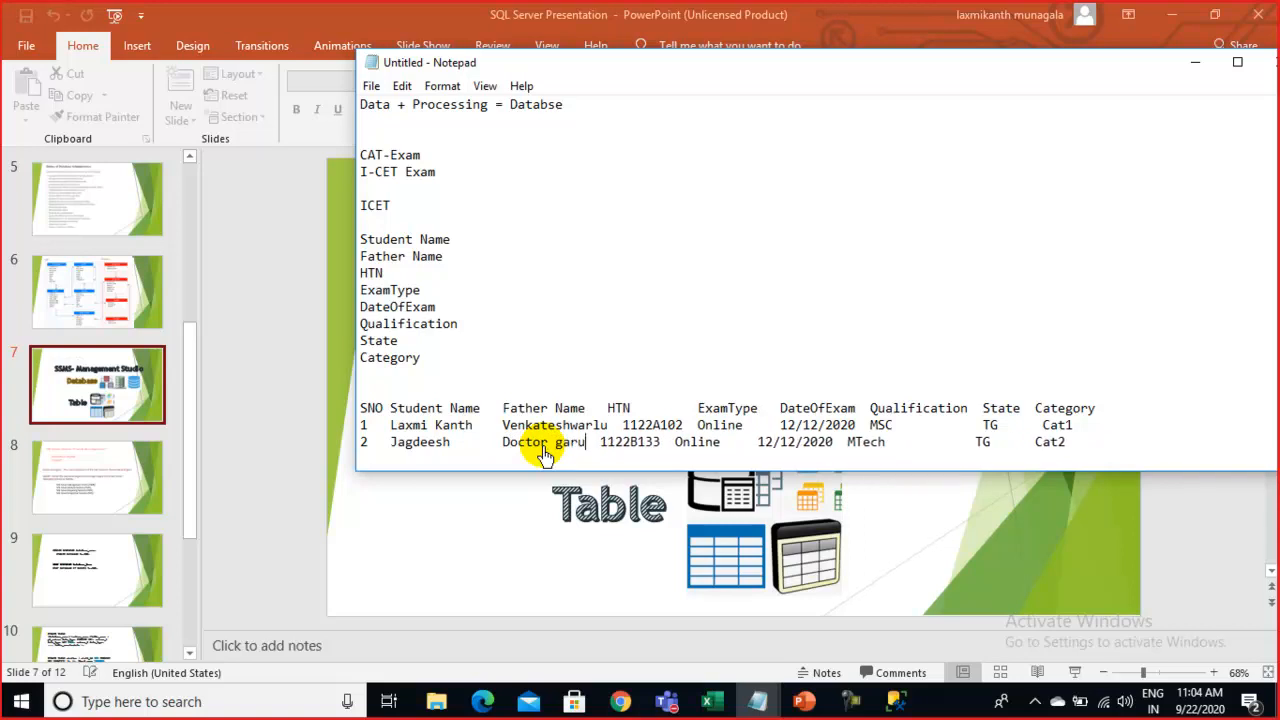
pyautogui.moveTo(595, 411); pyautogui.dragTo(612, 410)
pyautogui.doubleClick(610, 409)
pyautogui.click(608, 409)
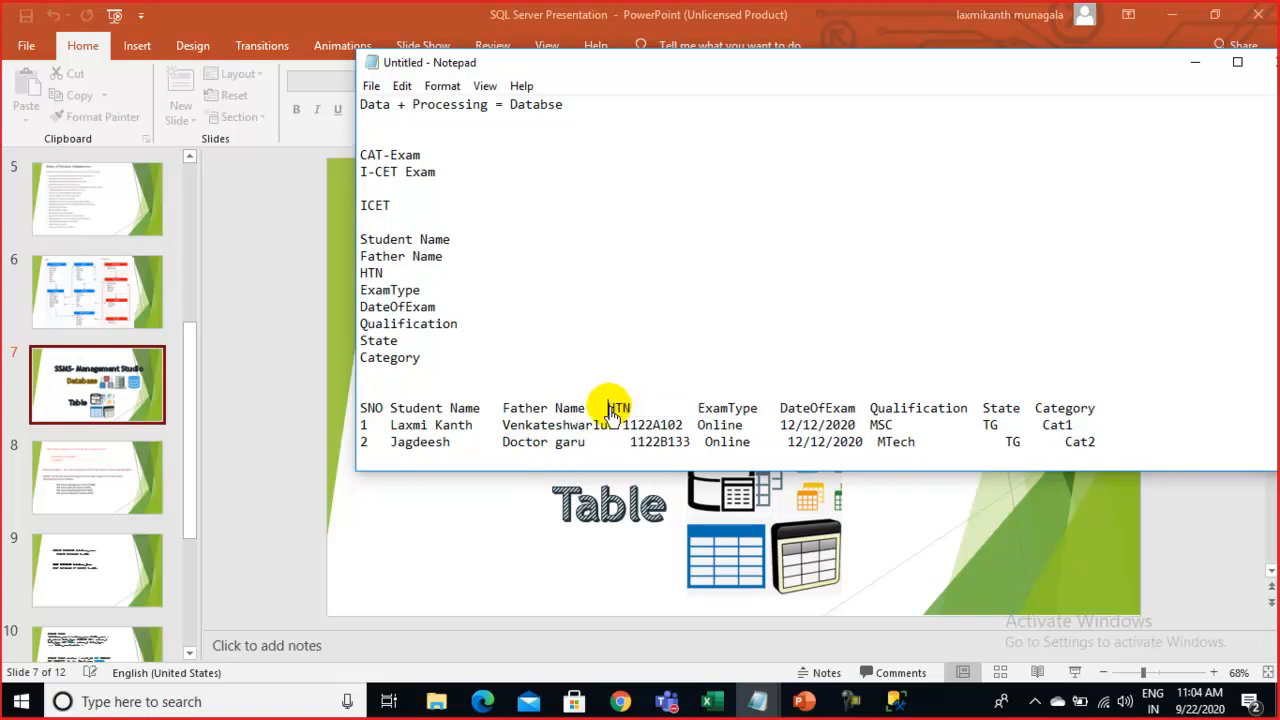
pyautogui.click(618, 425)
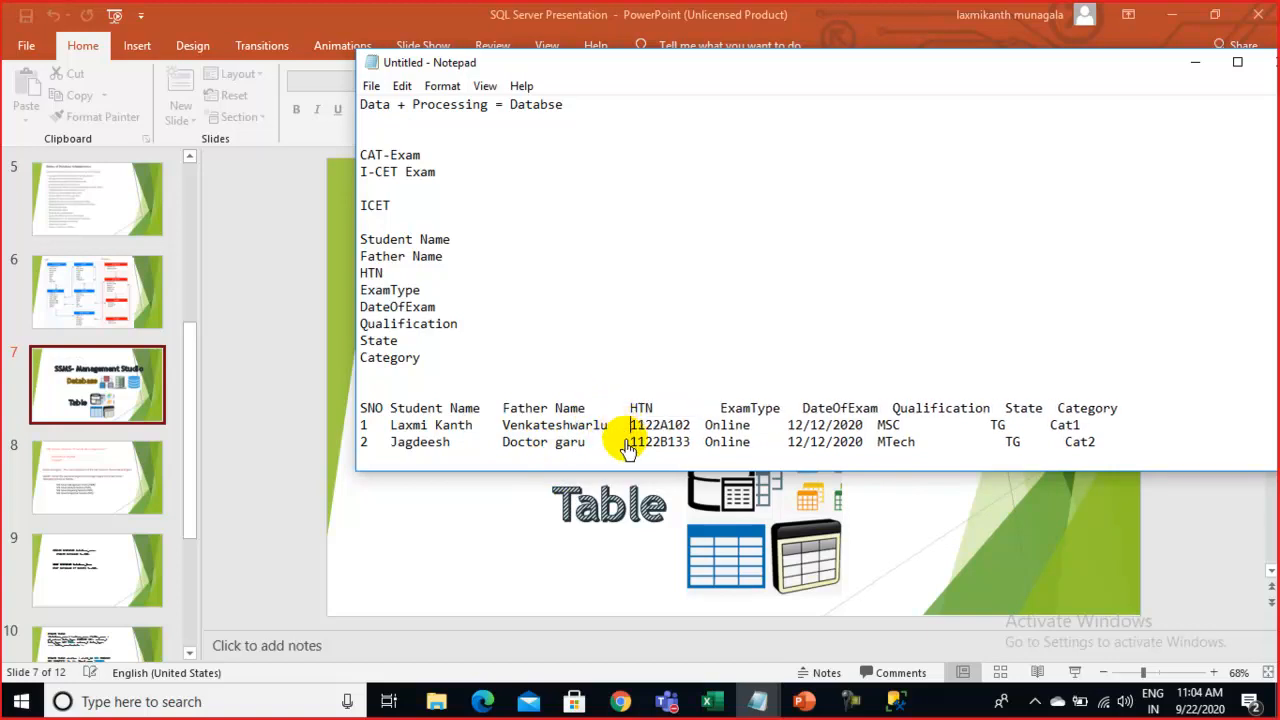
pyautogui.click(990, 425)
pyautogui.click(1110, 428)
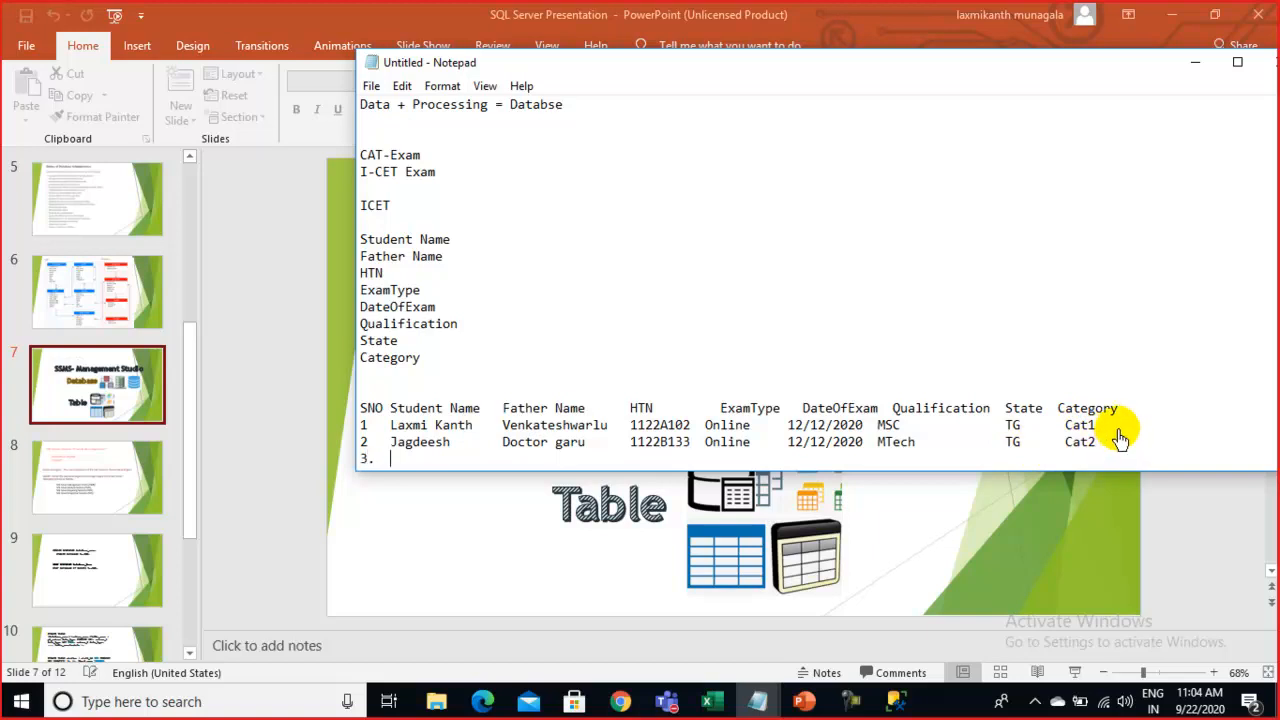
pyautogui.moveTo(389, 446); pyautogui.dragTo(1131, 455)
pyautogui.hotkey('ctrl', 'c')
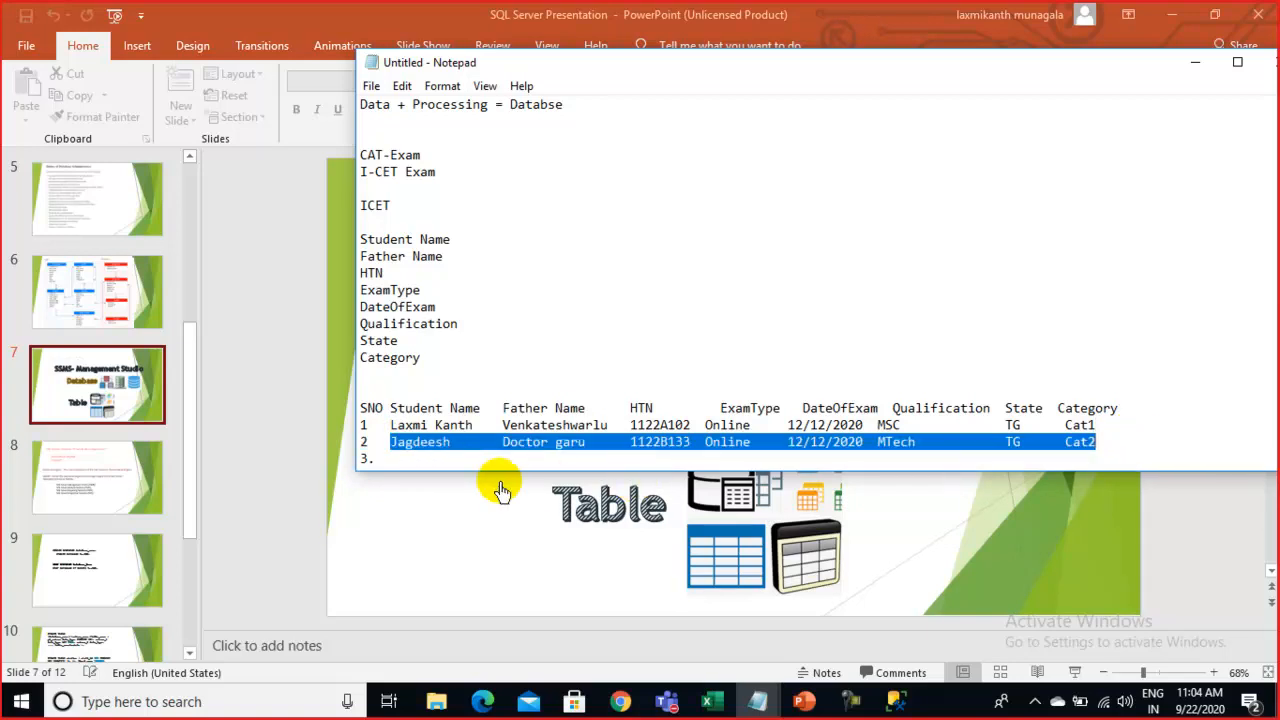
# Paste row two's data after 3 and replace the student and father names
pyautogui.click(414, 465)
pyautogui.hotkey('ctrl', 'v')
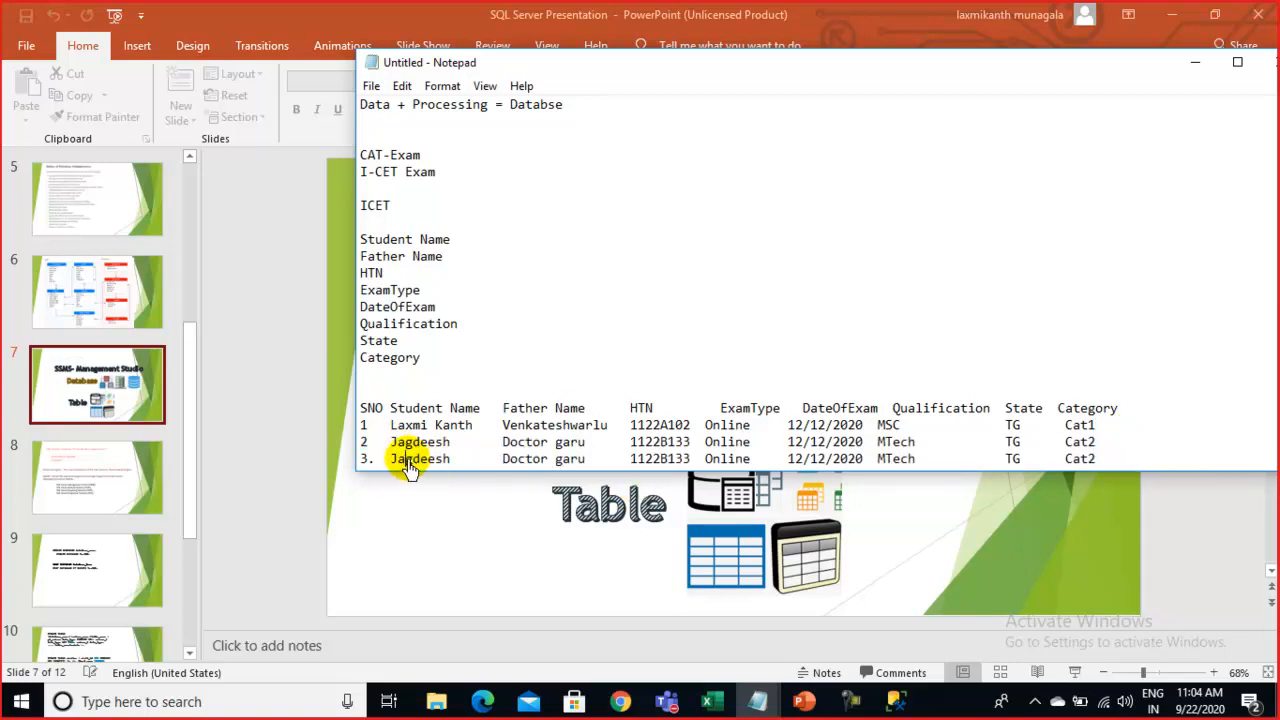
pyautogui.doubleClick(412, 460)
pyautogui.write('Anil')
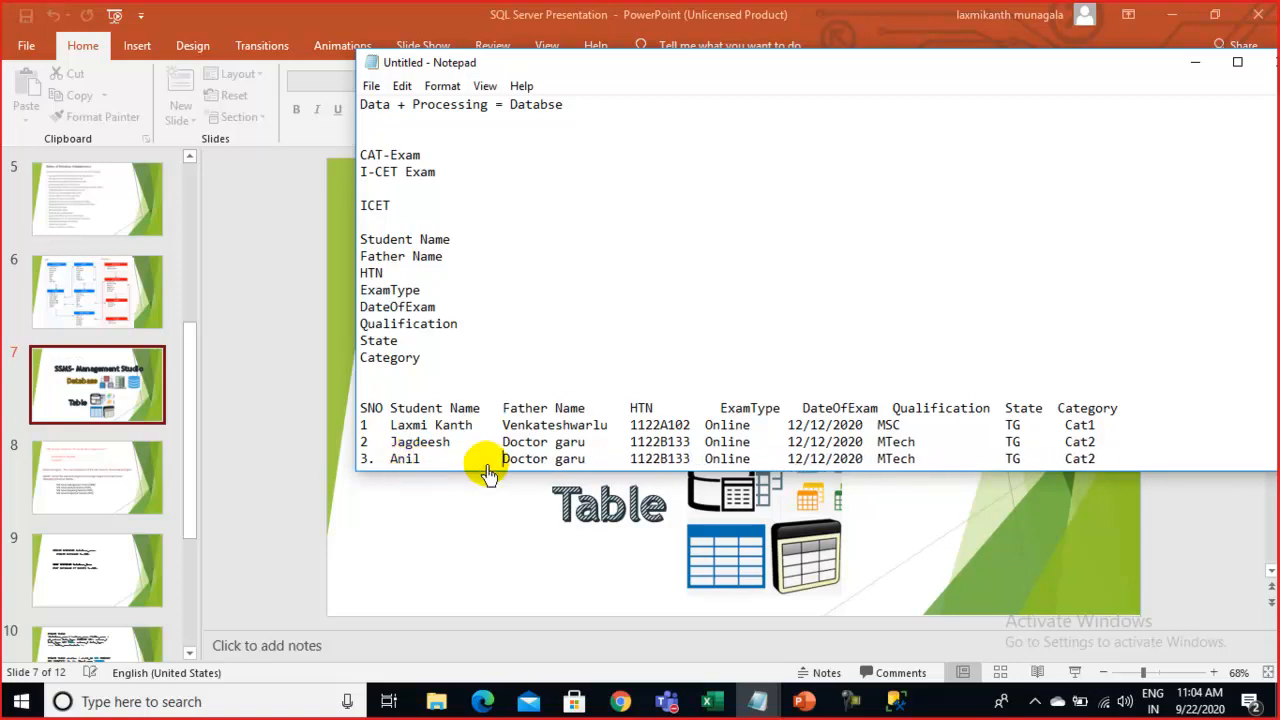
pyautogui.moveTo(504, 458); pyautogui.dragTo(578, 462)
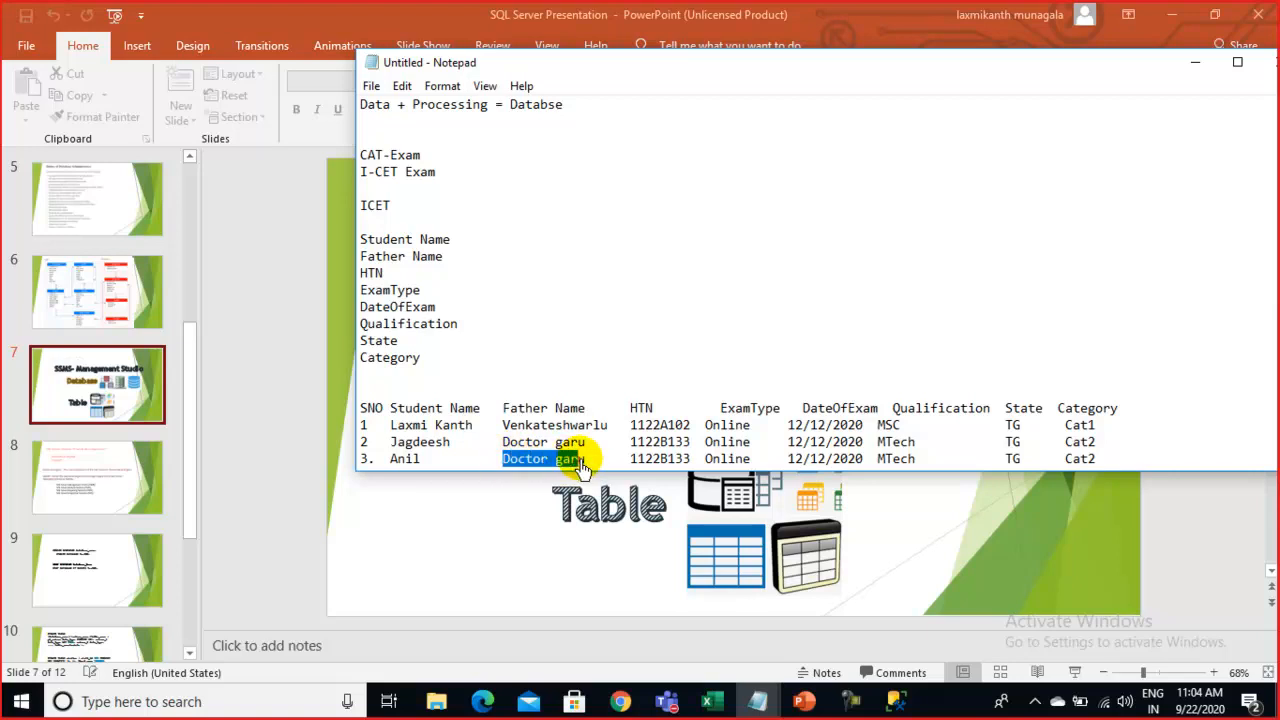
pyautogui.write('G')
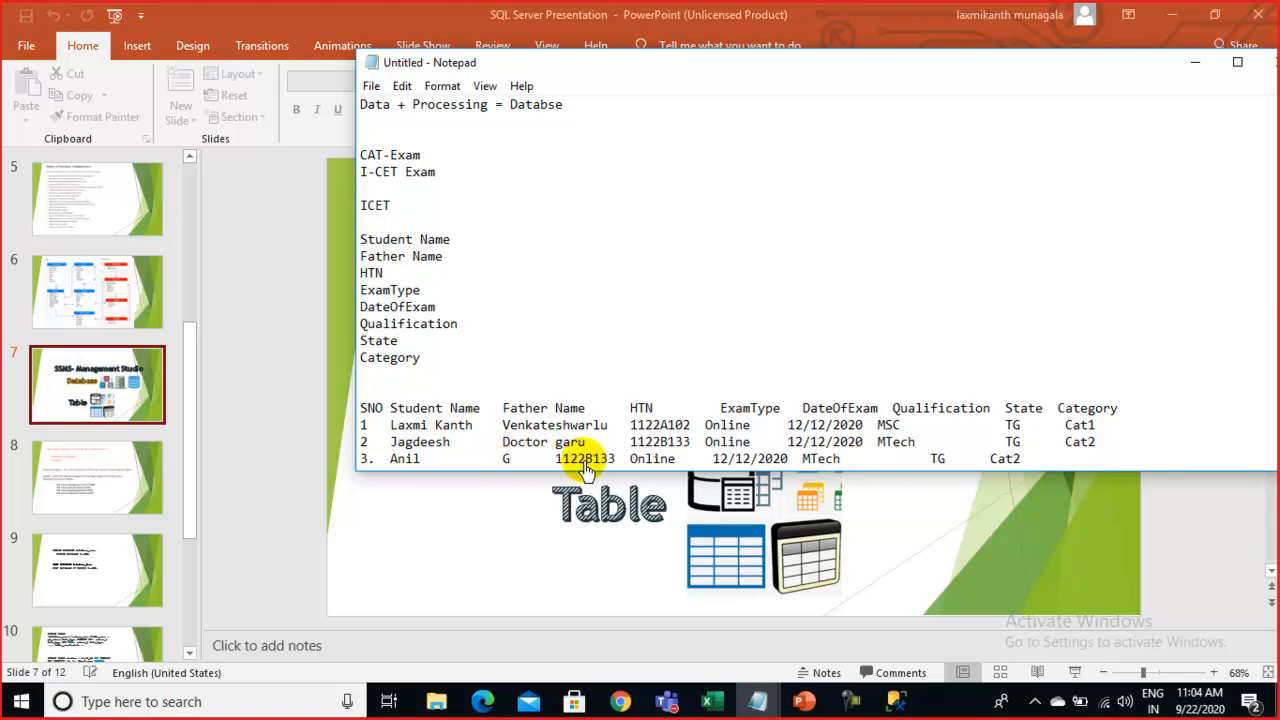
pyautogui.write('opi')
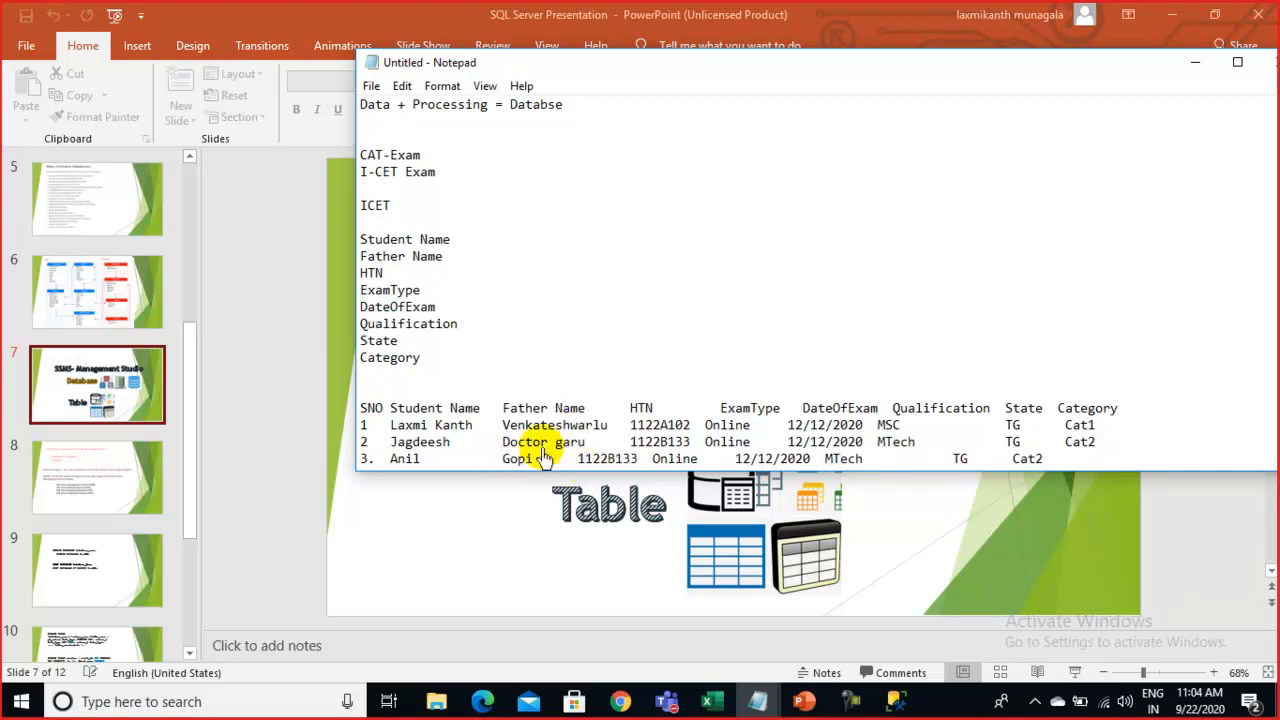
# Correct row two's father's name and realign the HTN column spacing on rows two and three
pyautogui.moveTo(503, 443); pyautogui.dragTo(584, 447)
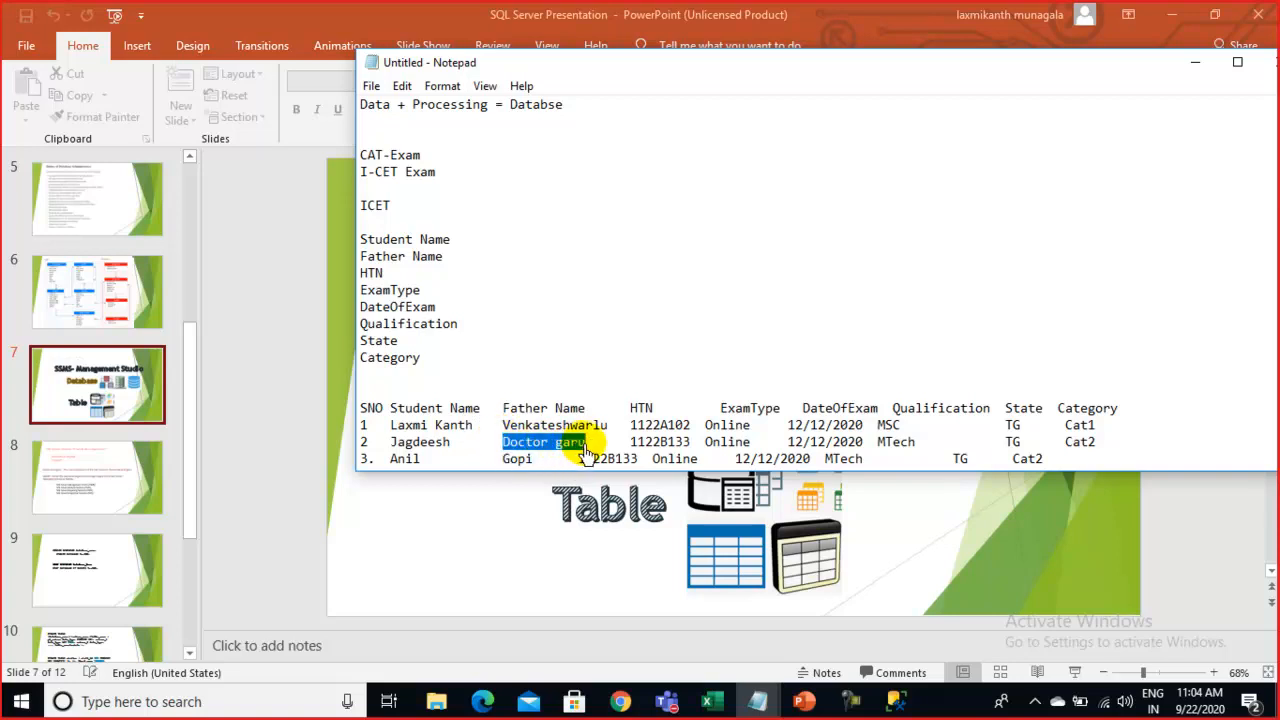
pyautogui.write('Laxmi na')
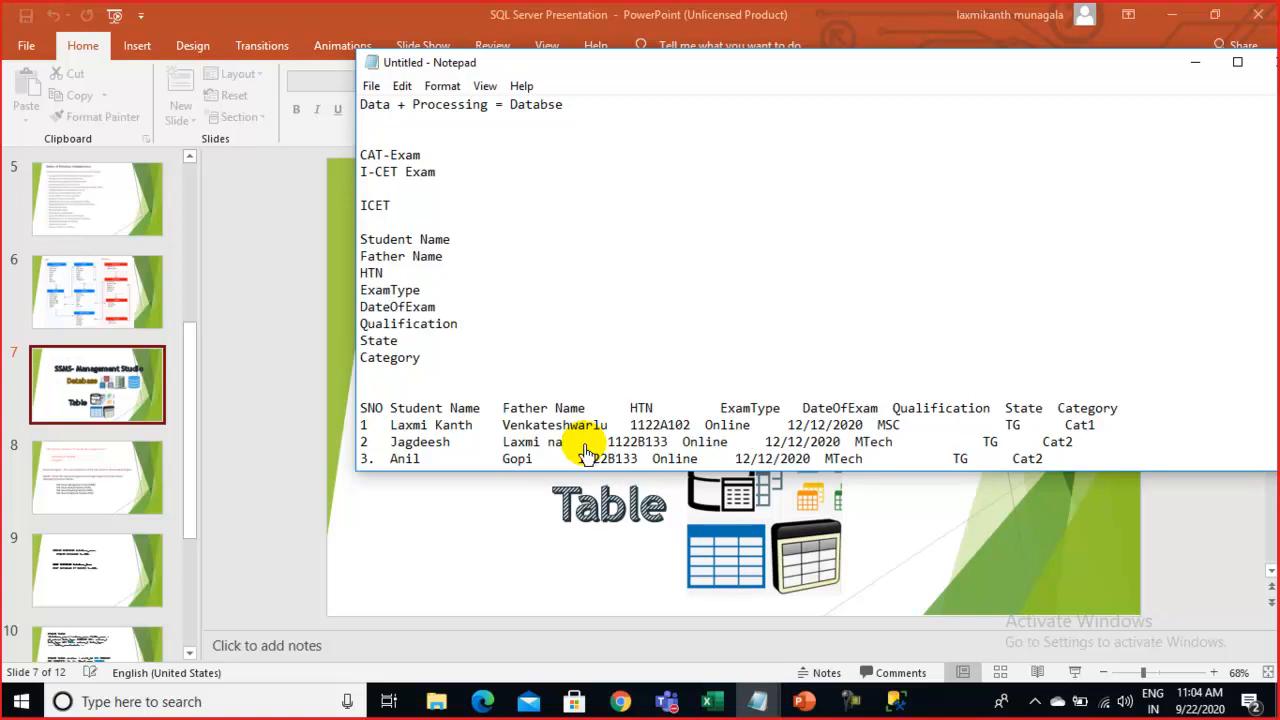
pyautogui.press('BackSpace')
pyautogui.press('BackSpace')
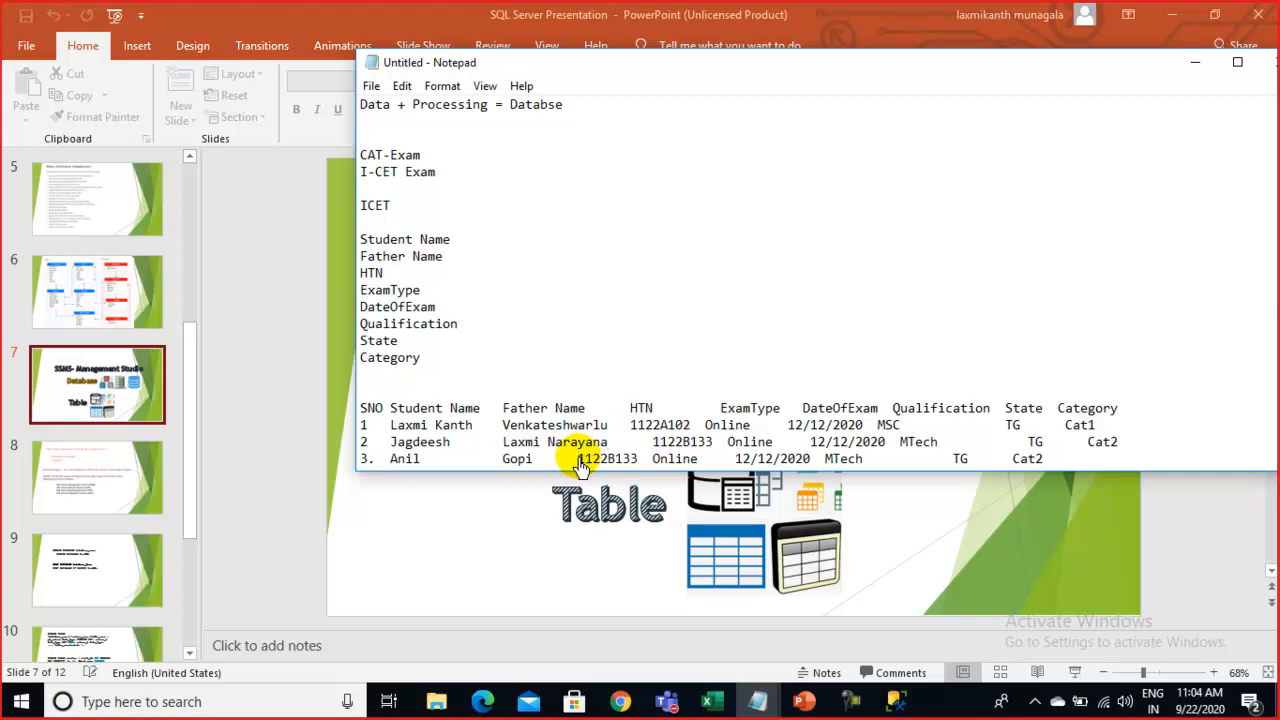
pyautogui.click(579, 462)
pyautogui.press('Tab')
pyautogui.press('Tab')
pyautogui.press('BackSpace')
pyautogui.press('BackSpace')
pyautogui.press('BackSpace')
pyautogui.press('BackSpace')
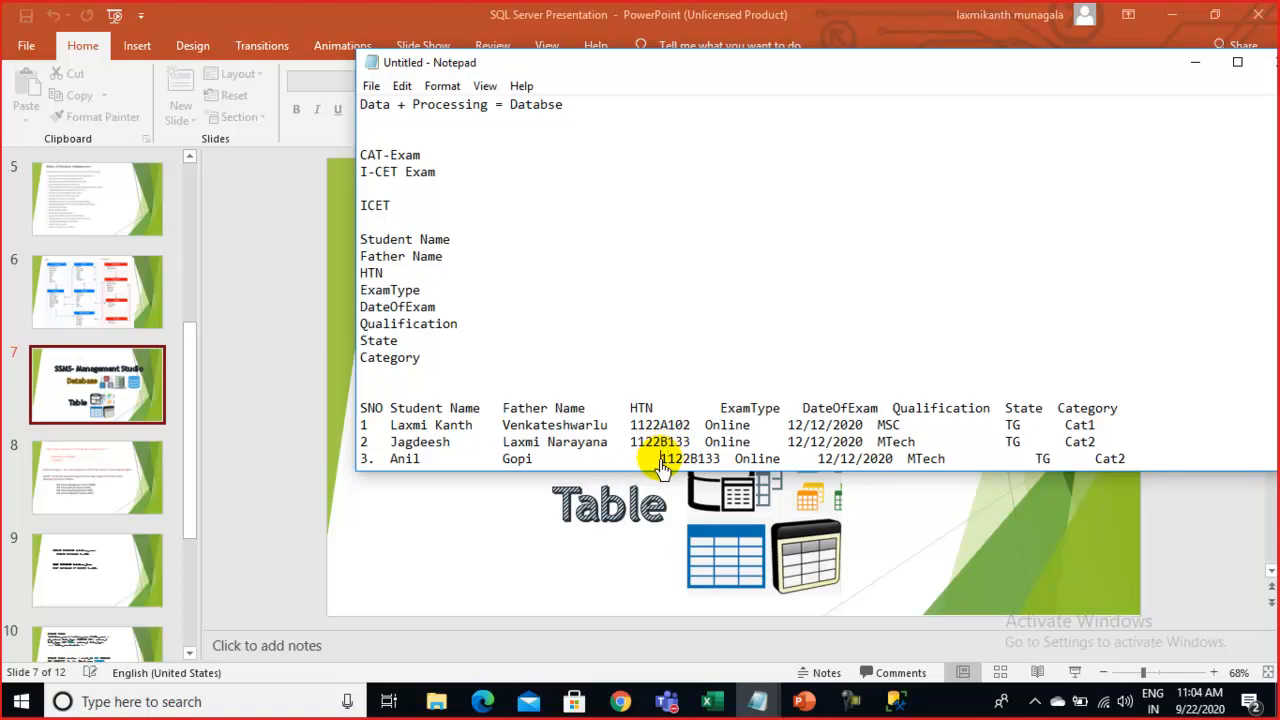
pyautogui.press('BackSpace')
pyautogui.press('BackSpace')
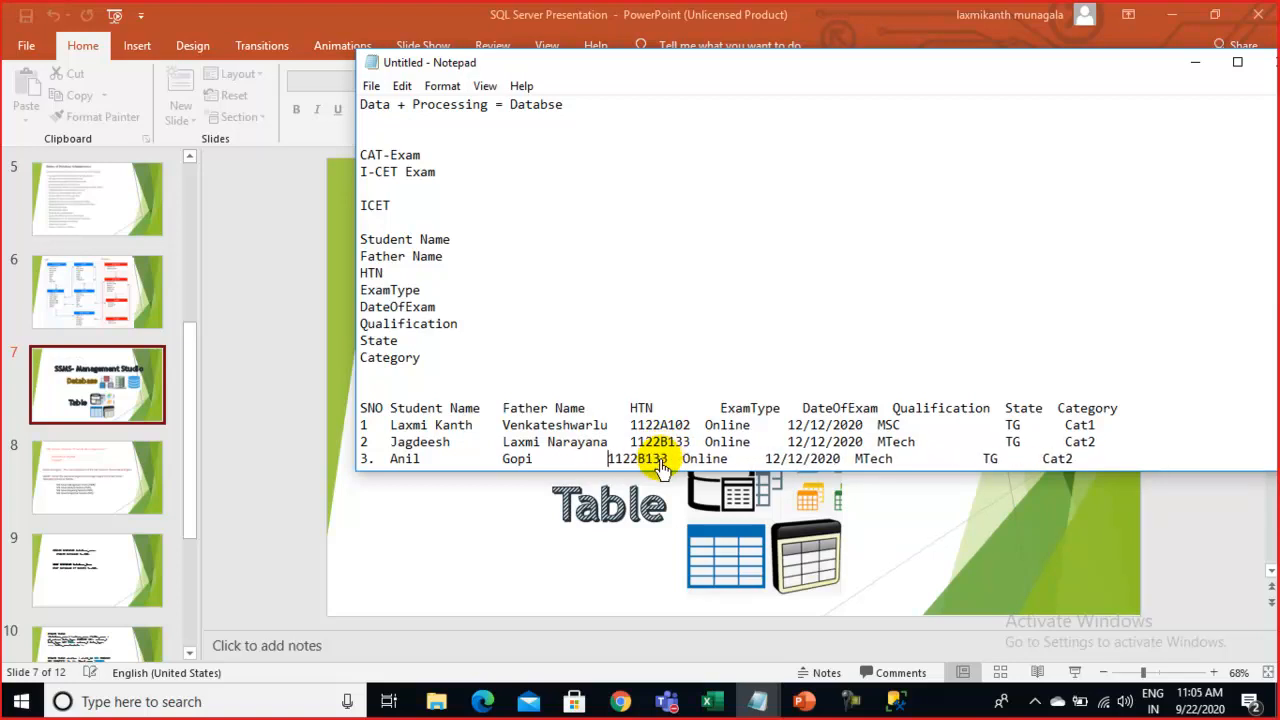
# Change row three's hall ticket letter to C155, exam type to Offline, and qualification to B.com
pyautogui.moveTo(677, 461); pyautogui.dragTo(671, 461)
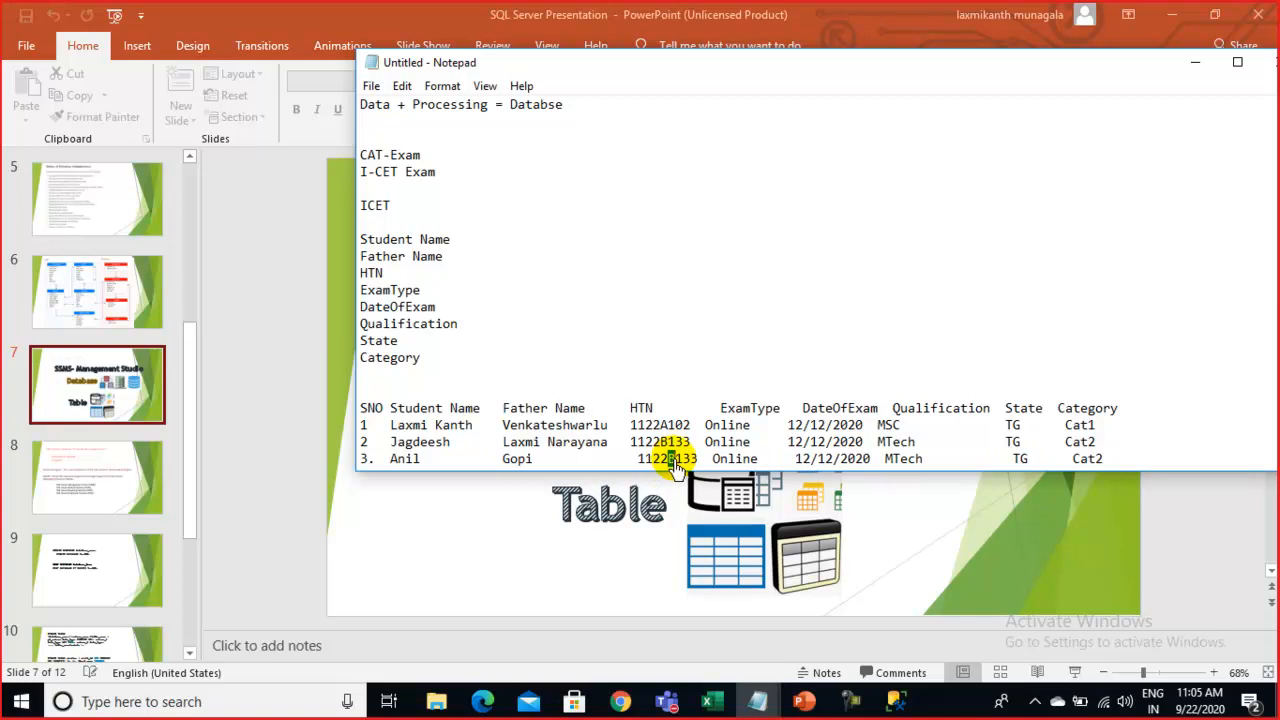
pyautogui.write('C155')
pyautogui.doubleClick(720, 460)
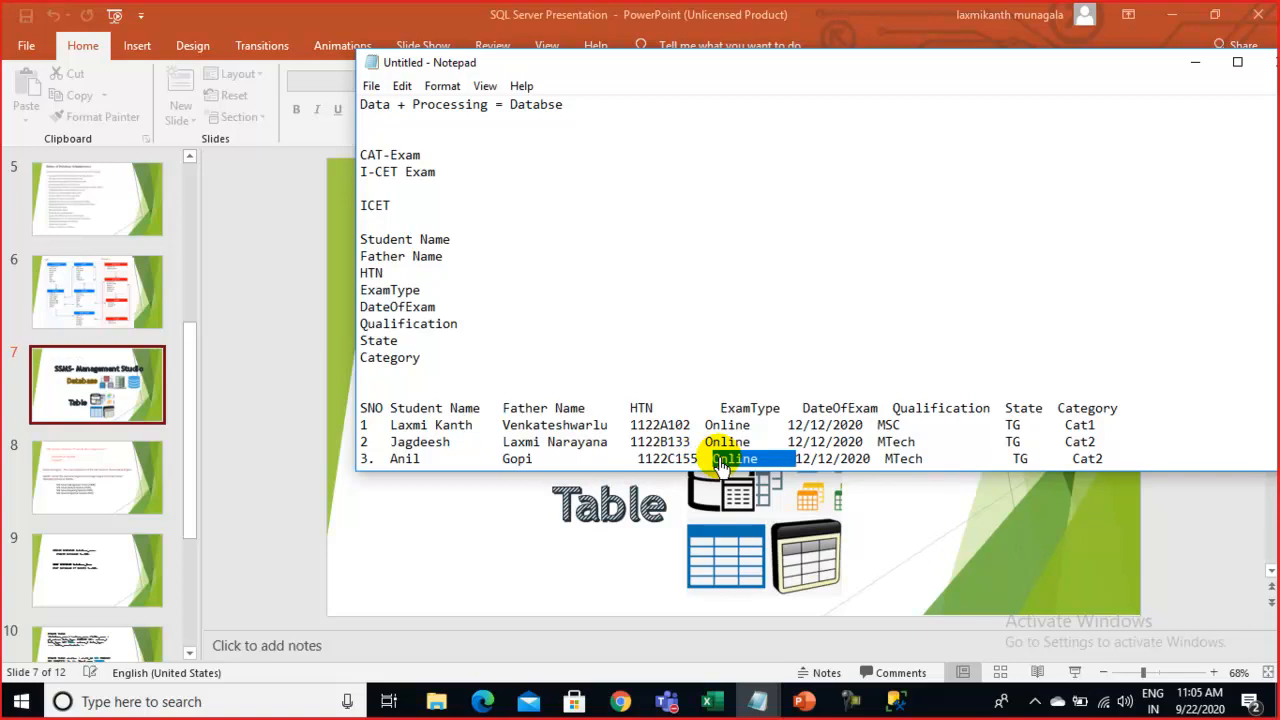
pyautogui.write('Offl')
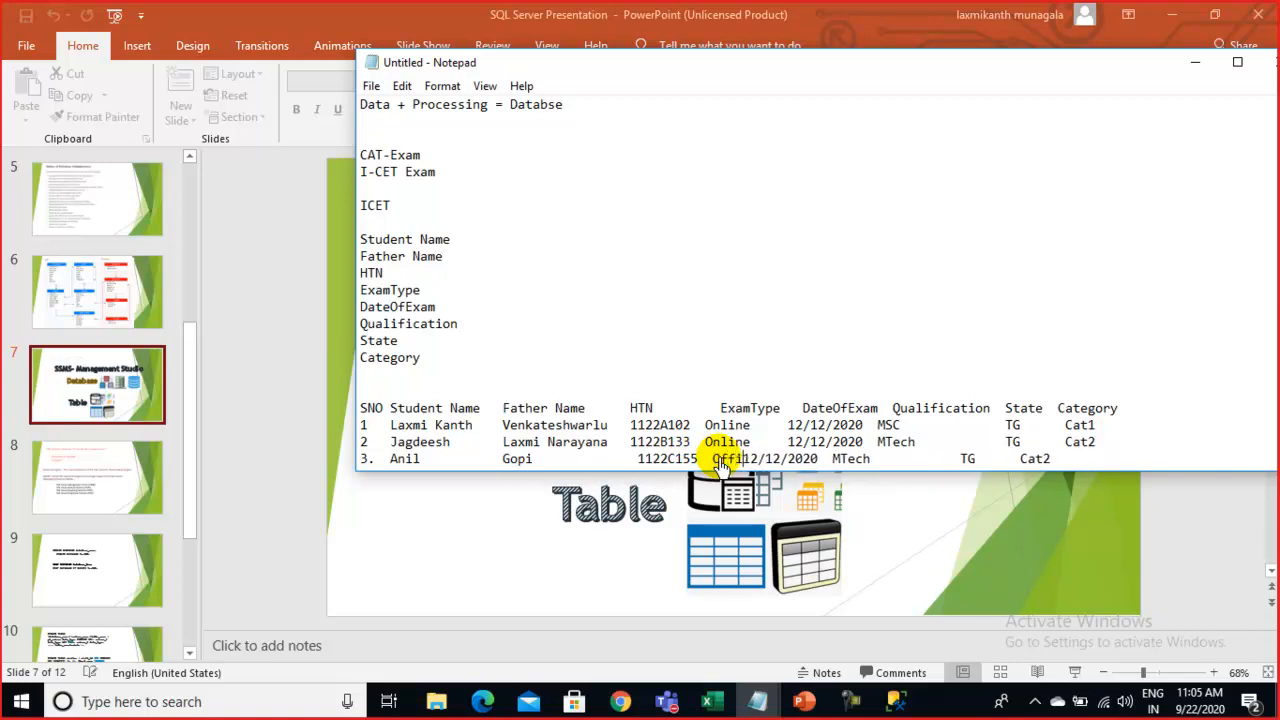
pyautogui.write('ine')
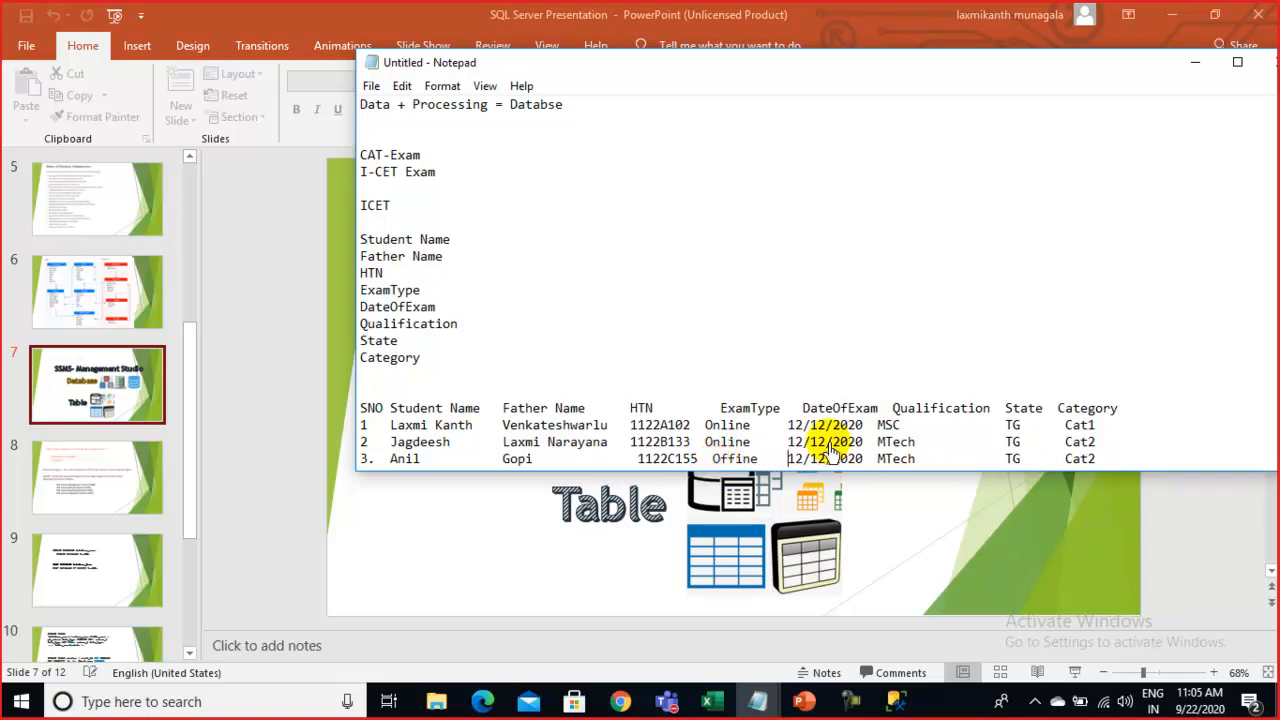
pyautogui.moveTo(879, 466); pyautogui.dragTo(913, 466)
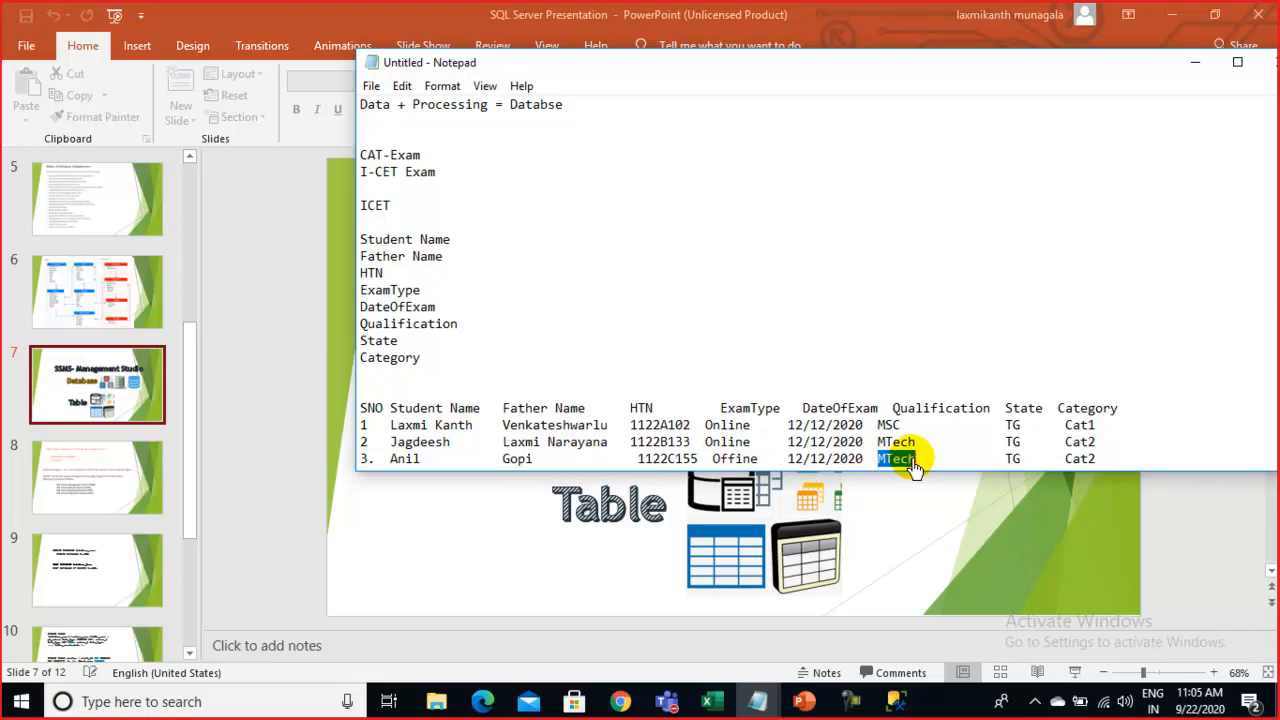
pyautogui.write('B.com')
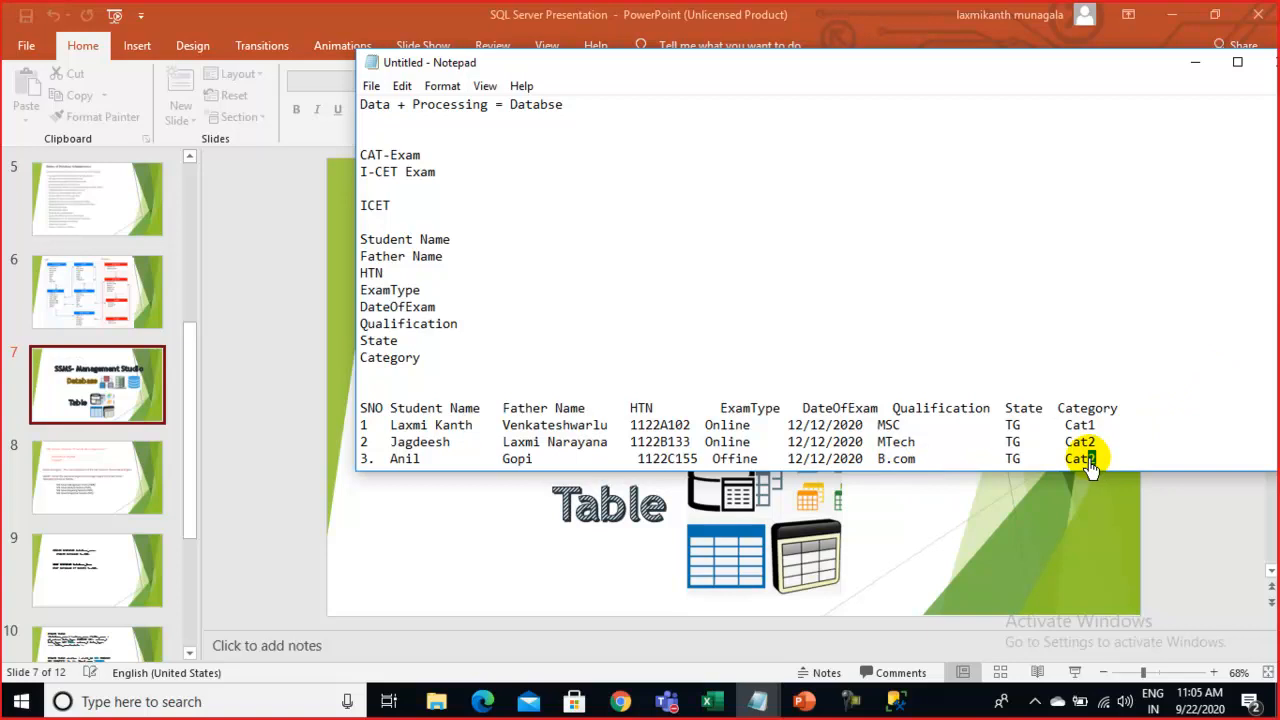
pyautogui.write('3')
pyautogui.scroll(-1, 1063, 400)
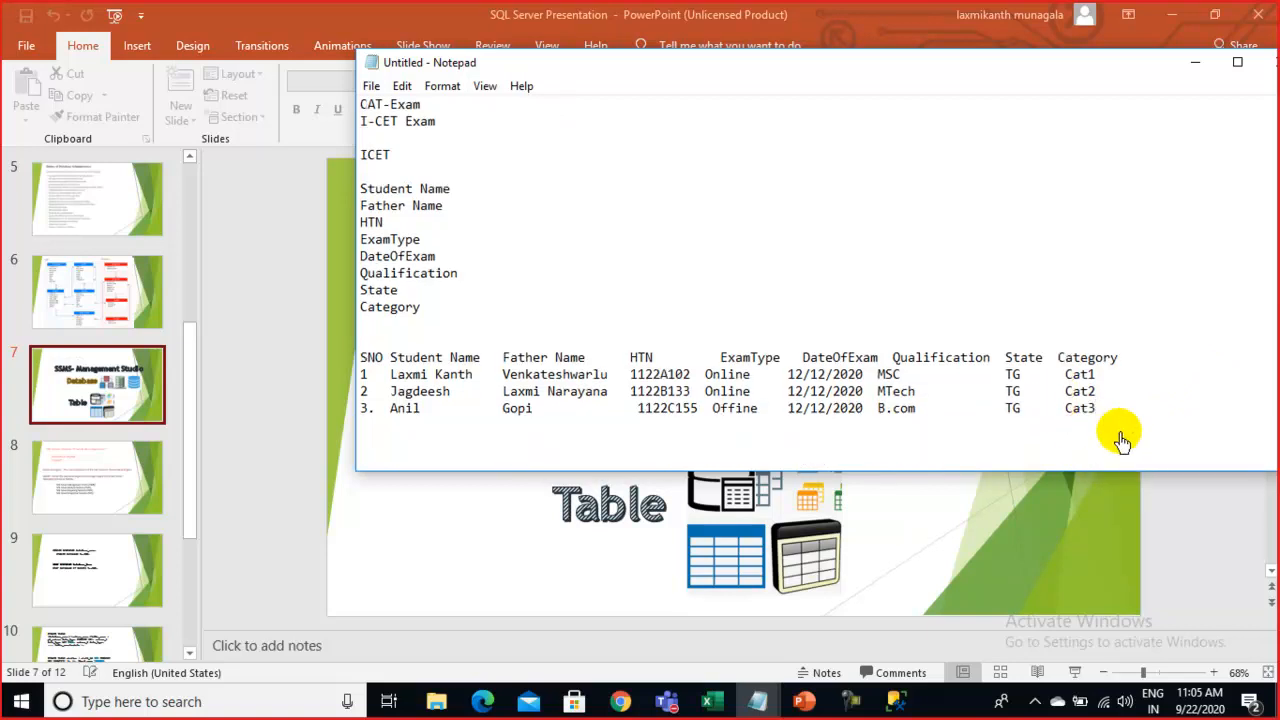
# Move Notepad up and left and select the whole student table from SNO to Cat3
pyautogui.moveTo(1113, 418); pyautogui.dragTo(334, 363)
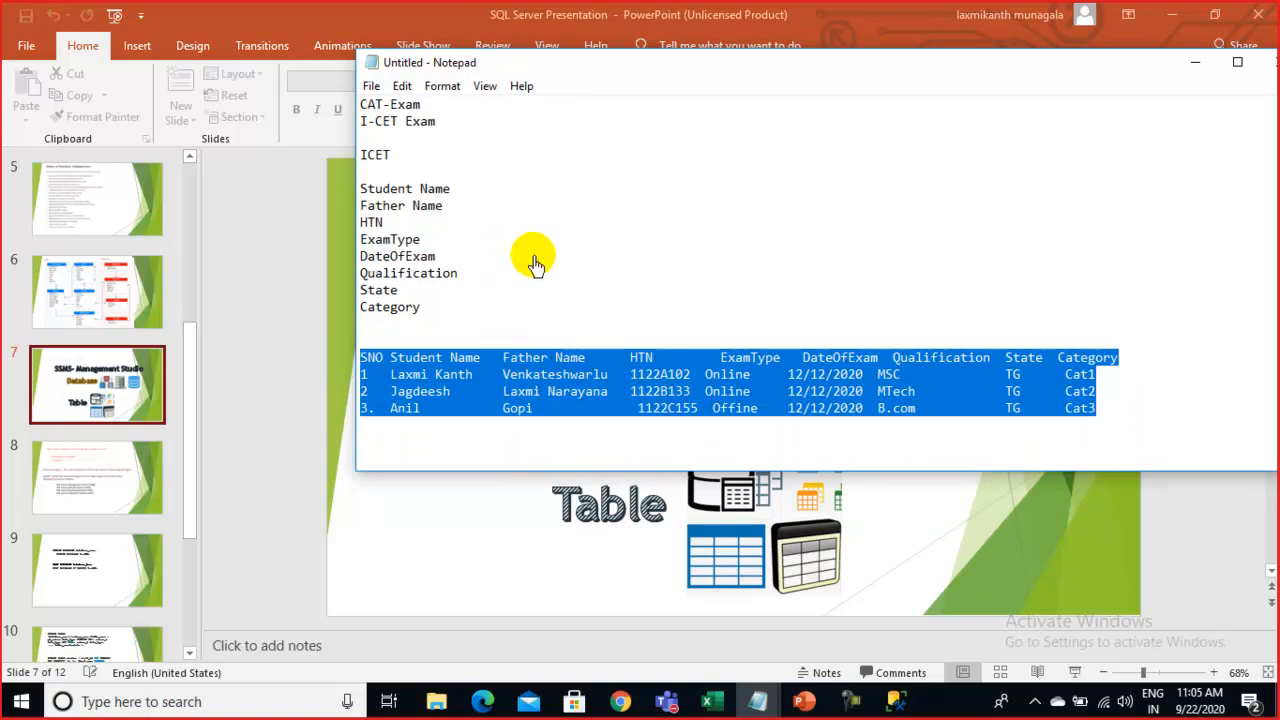
pyautogui.moveTo(597, 68); pyautogui.dragTo(496, 70)
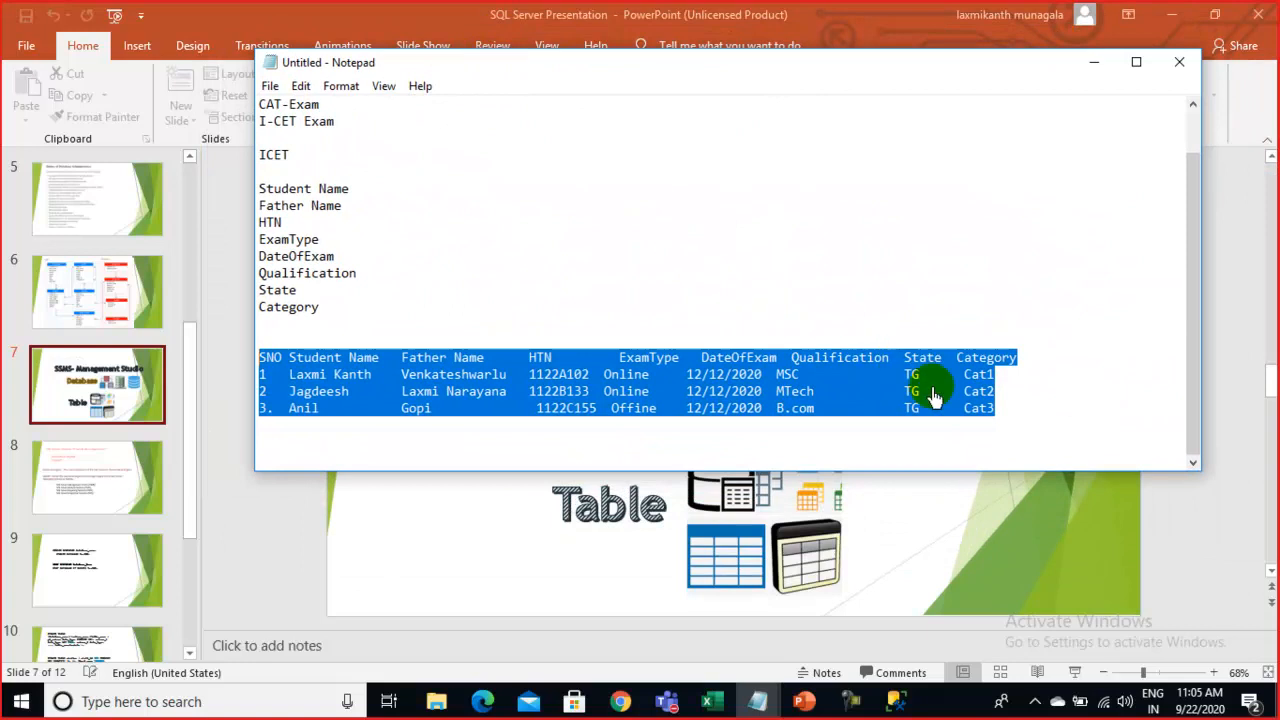
pyautogui.moveTo(1046, 417); pyautogui.dragTo(245, 362)
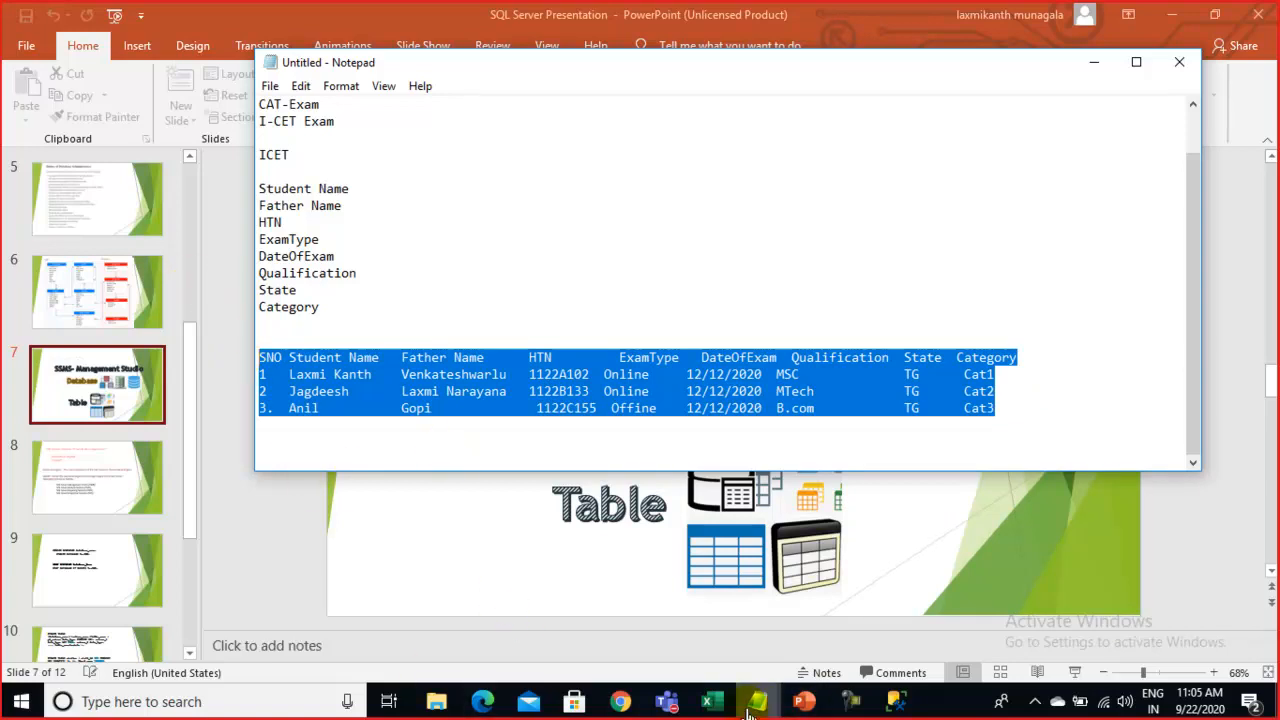
# Launch Excel from the taskbar with a new blank workbook
pyautogui.rightClick(711, 701)
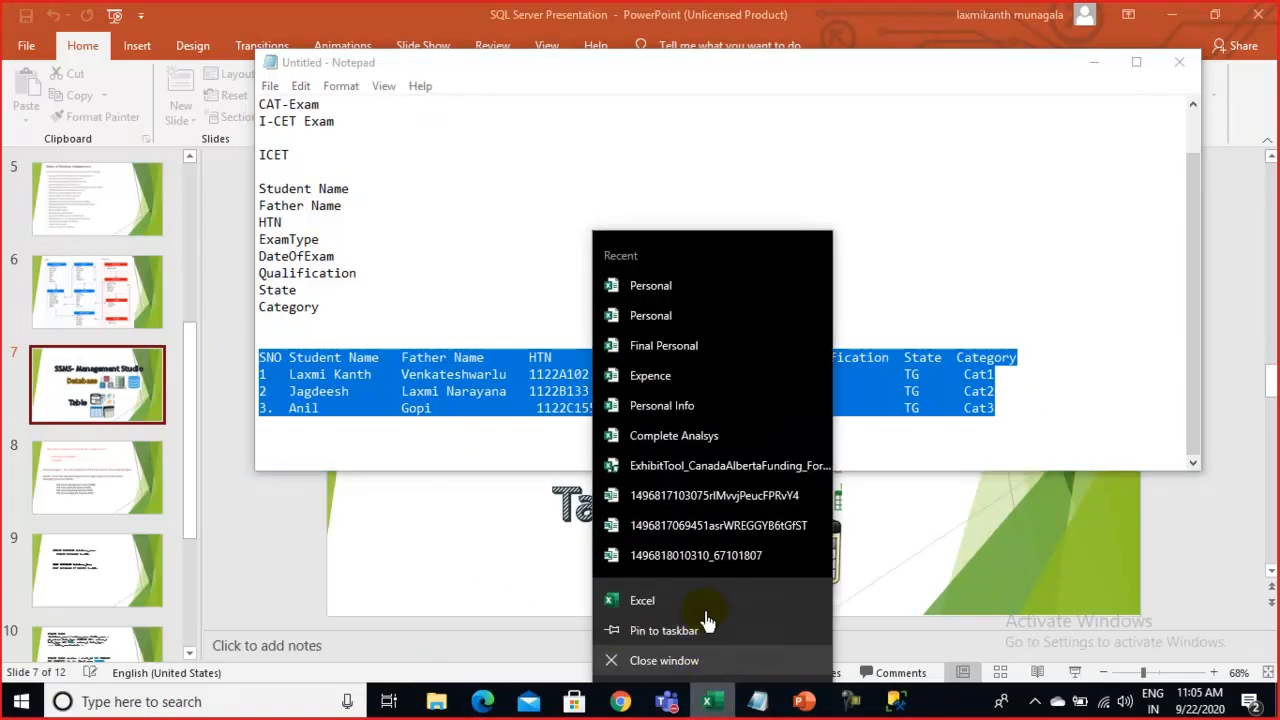
pyautogui.click(640, 601)
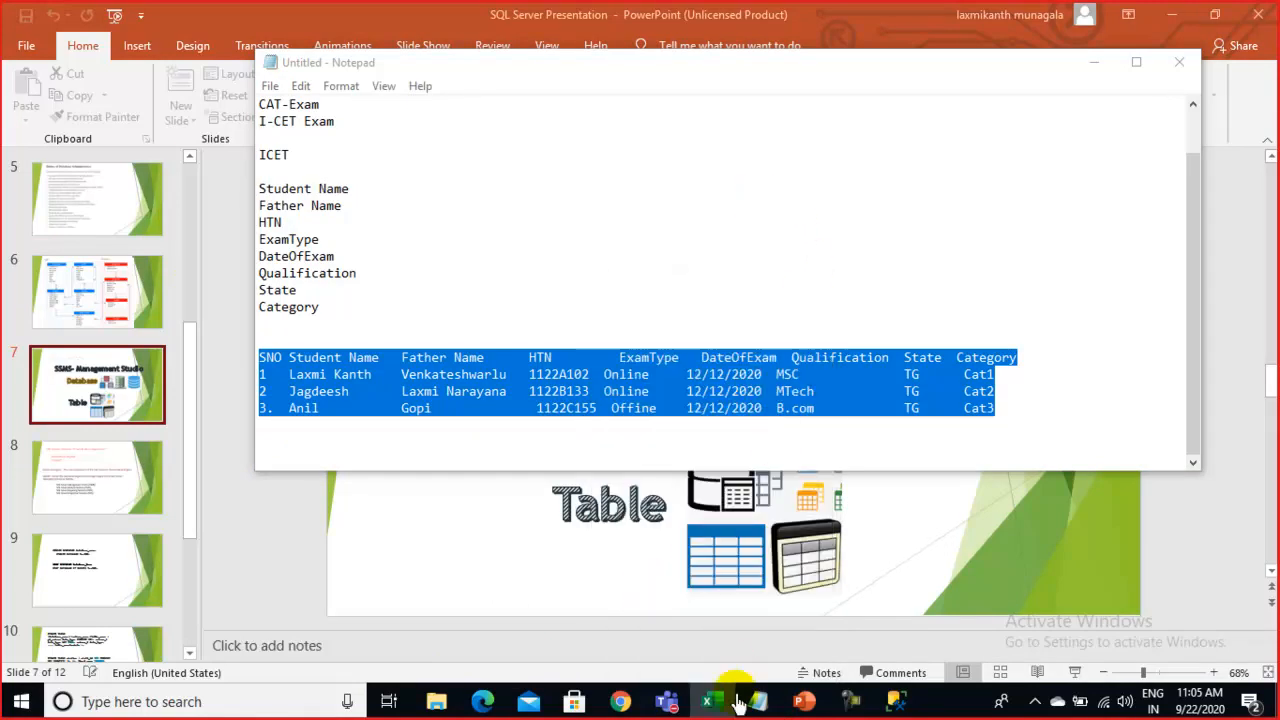
pyautogui.moveTo(712, 706)
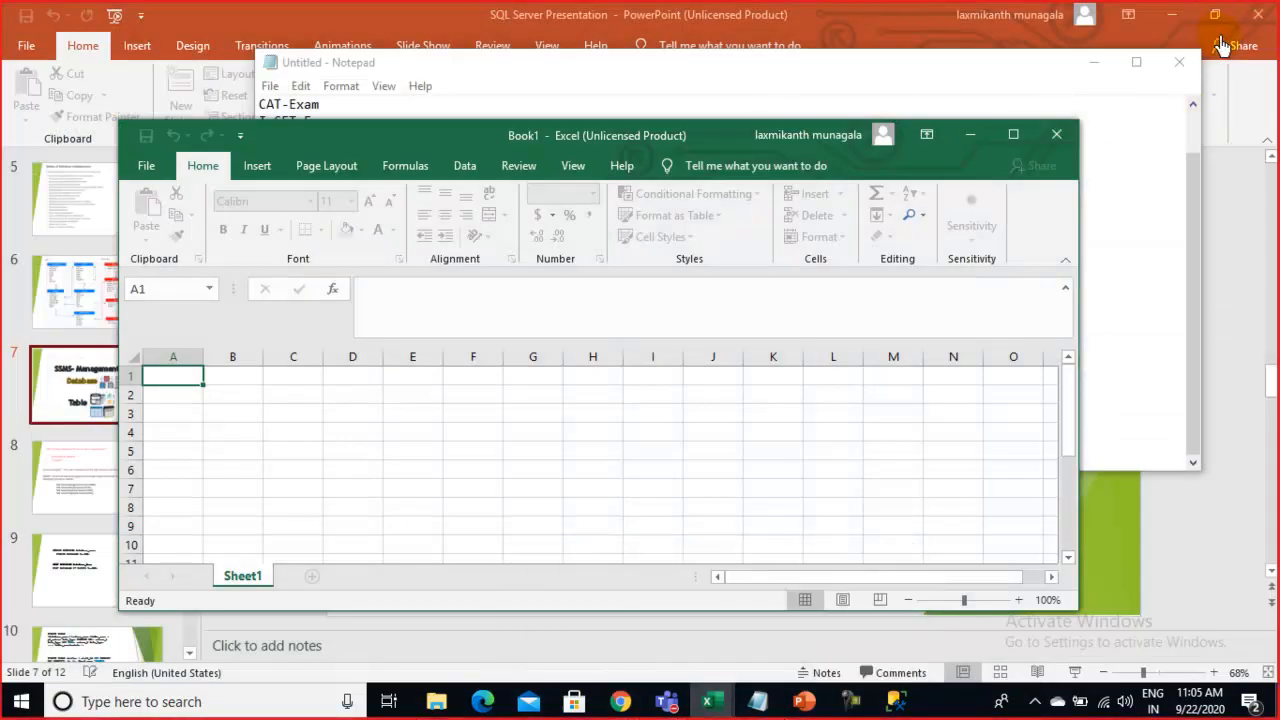
# Maximize the blank Book1 workbook, then go back to Notepad and reselect the student table
pyautogui.click(1013, 134)
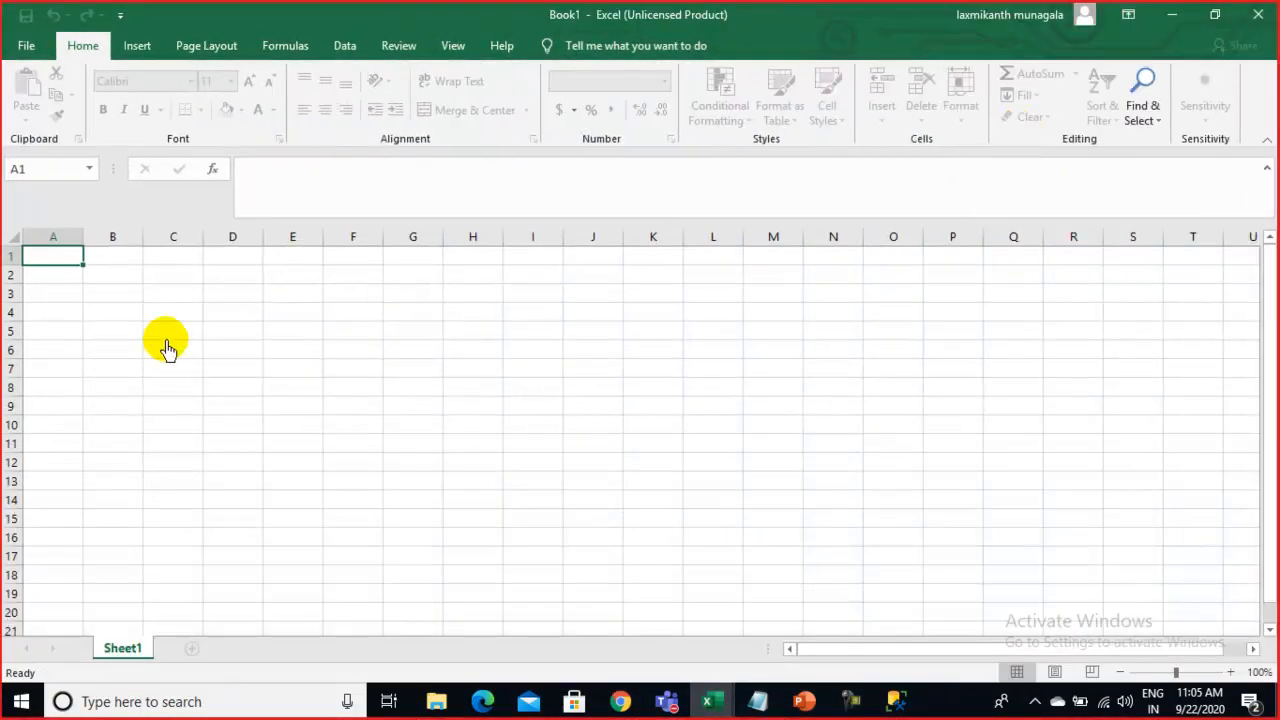
pyautogui.click(123, 340)
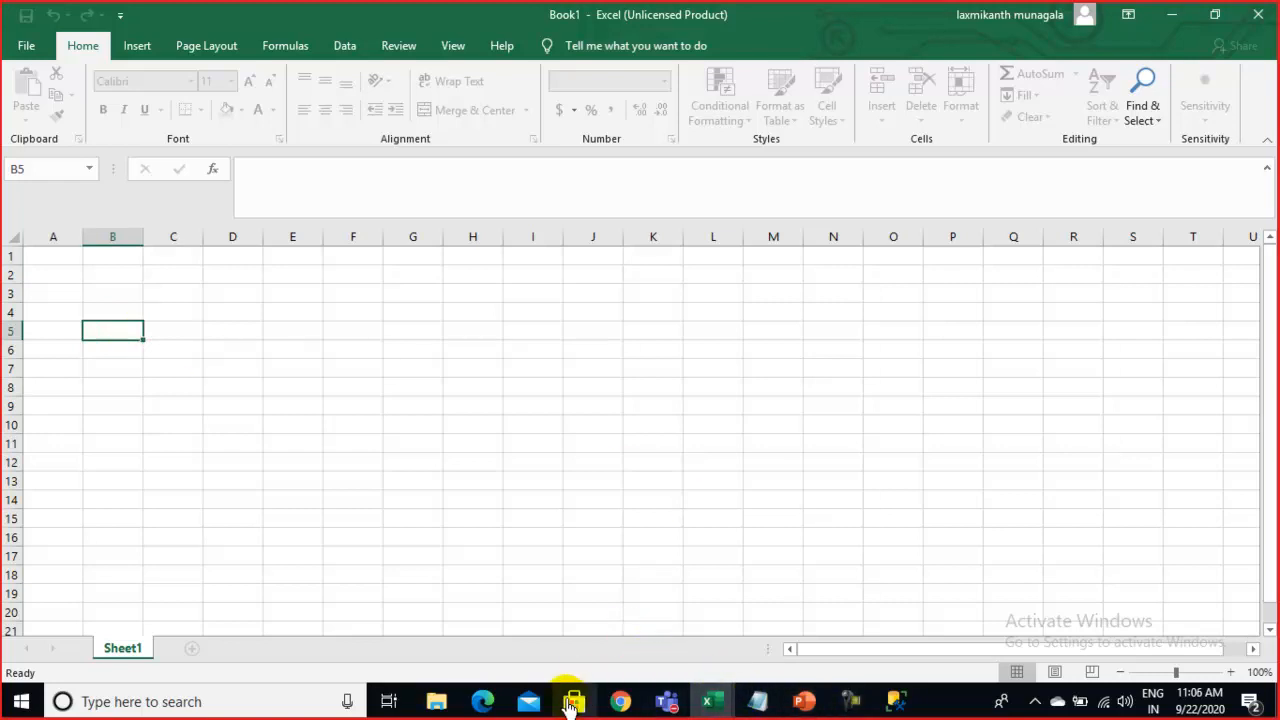
pyautogui.click(766, 705)
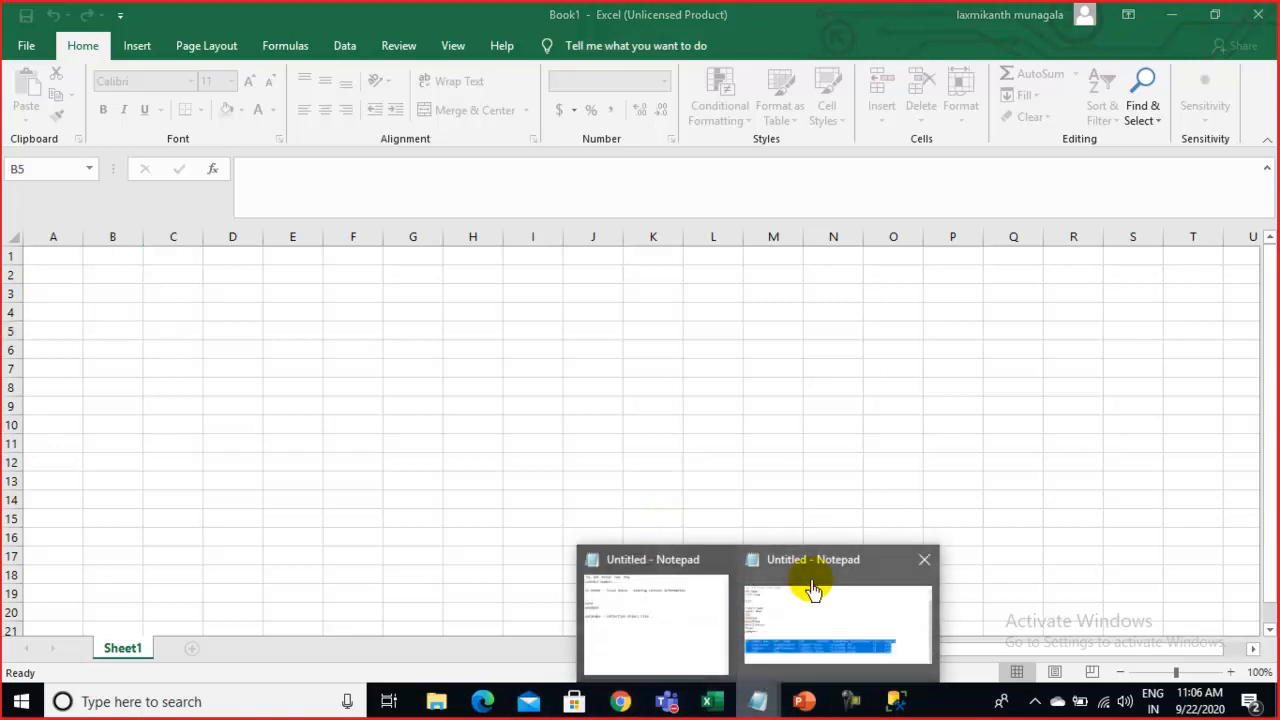
pyautogui.click(814, 586)
pyautogui.click(310, 375)
pyautogui.moveTo(995, 410); pyautogui.dragTo(236, 360)
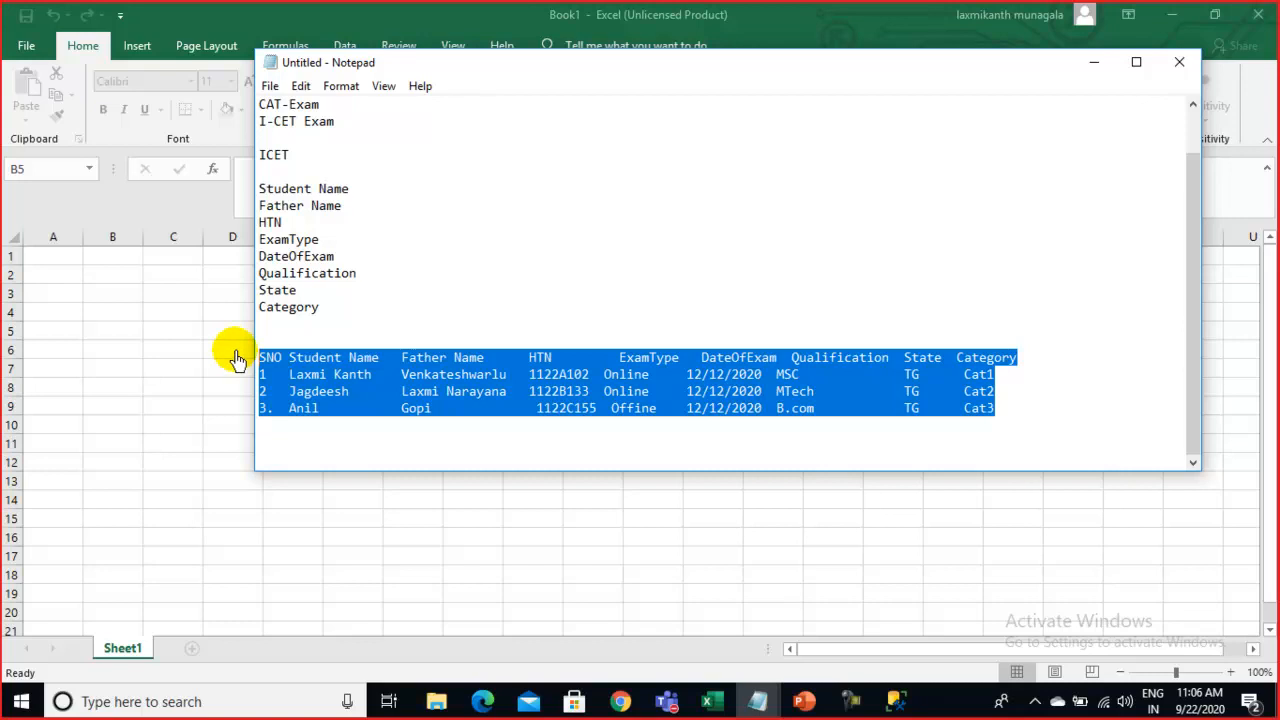
# Click cells E5 and D5 in Book1, view the Insert tab, and close the workbook
pyautogui.click(130, 326)
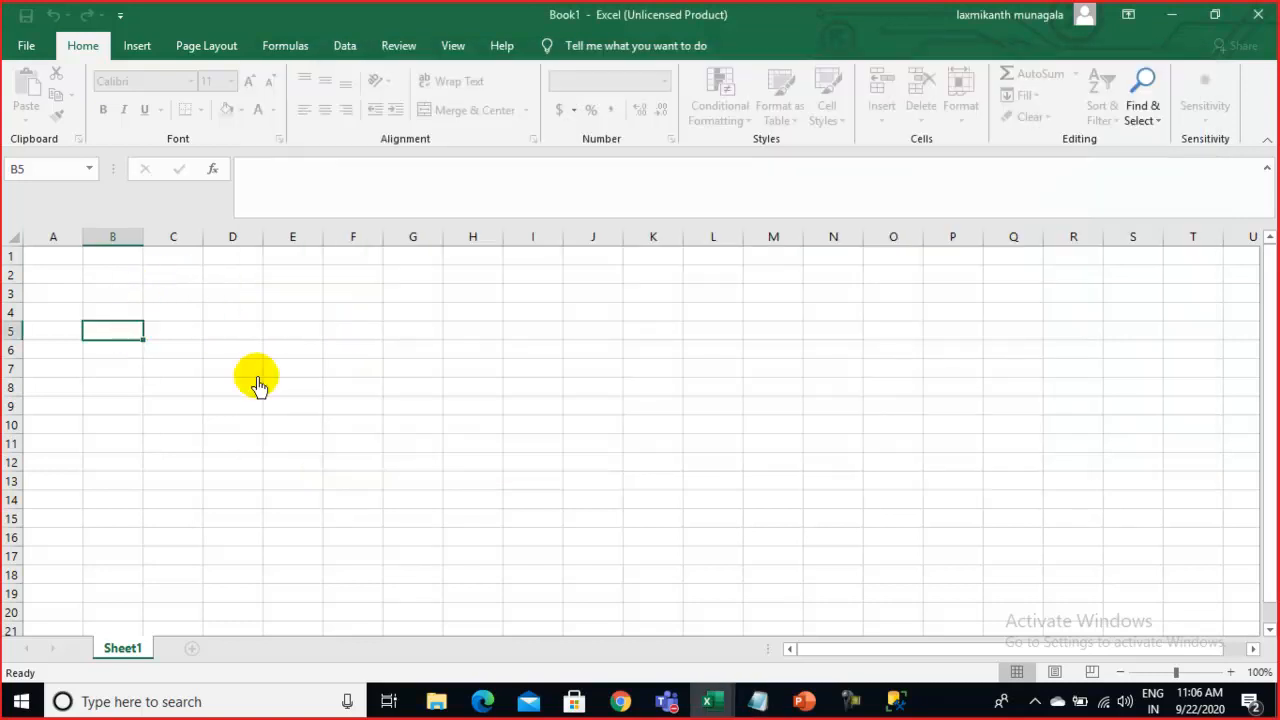
pyautogui.click(299, 333)
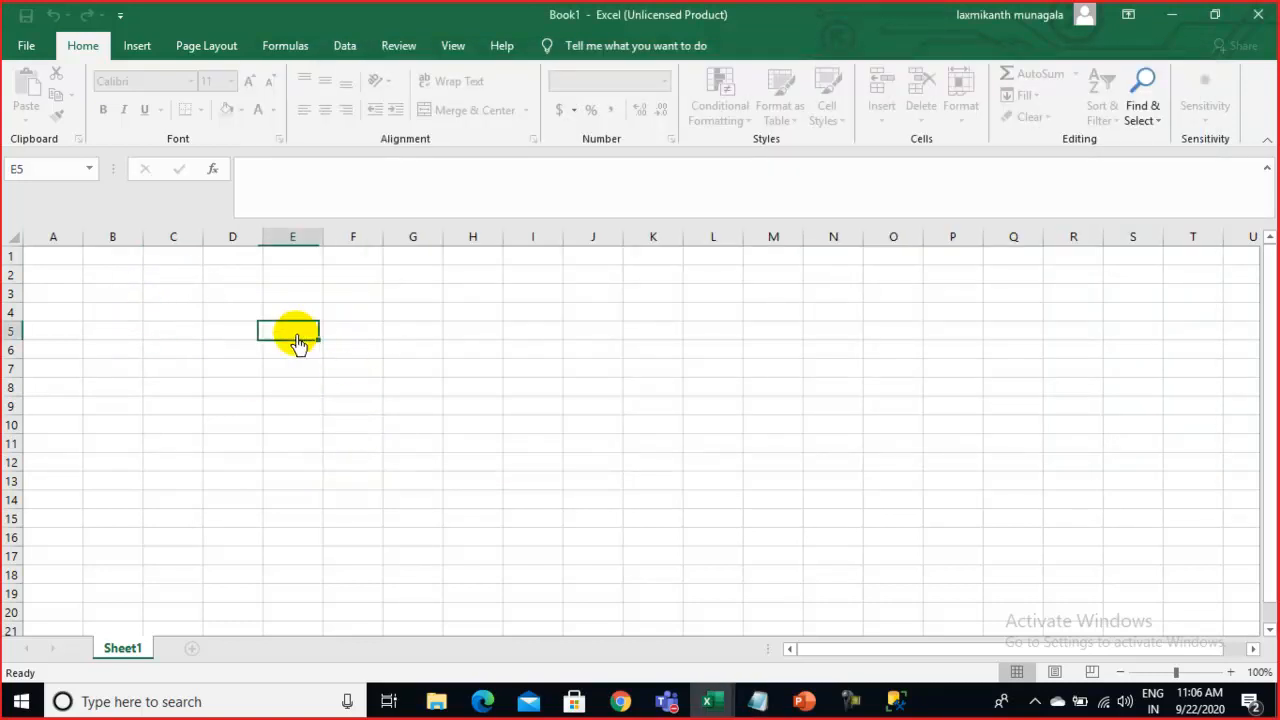
pyautogui.click(226, 336)
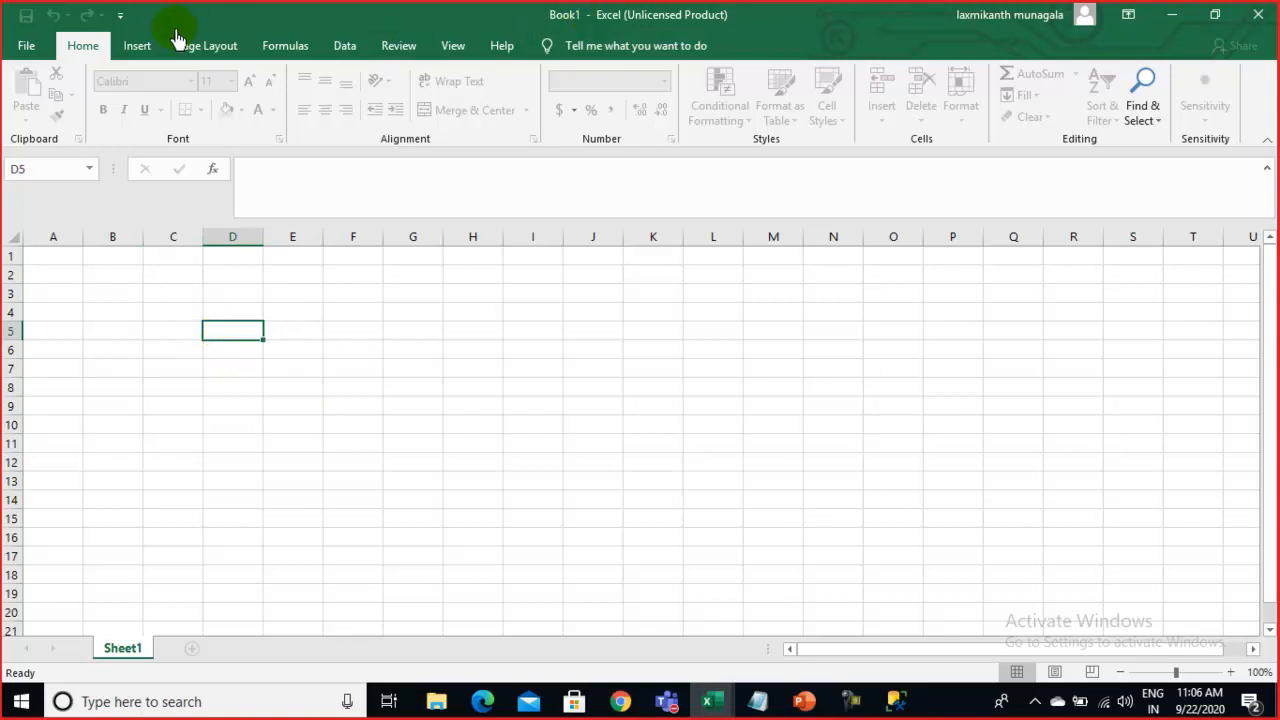
pyautogui.click(143, 47)
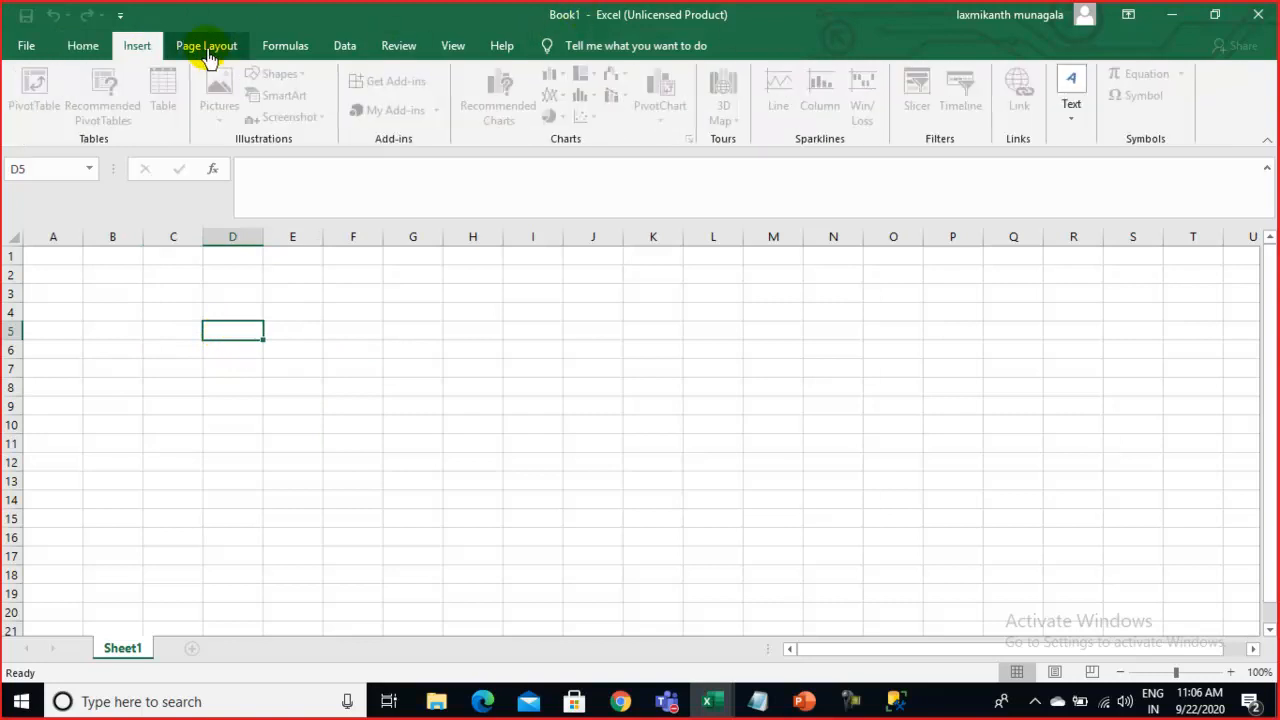
pyautogui.click(1258, 16)
# Browse the SQL Server Course workbook's cells and ribbon tabs, close it, and reselect the table rows
pyautogui.click(712, 703)
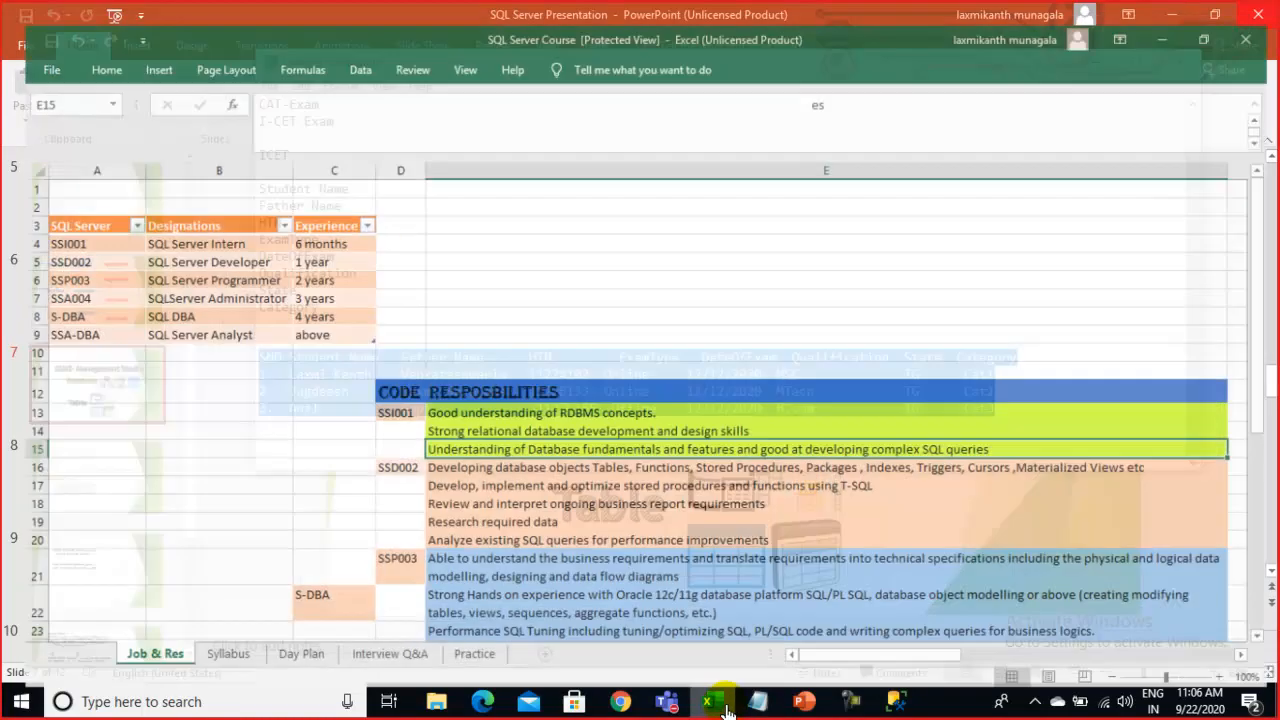
pyautogui.click(565, 292)
pyautogui.scroll(-11, 563, 292)
pyautogui.click(158, 508)
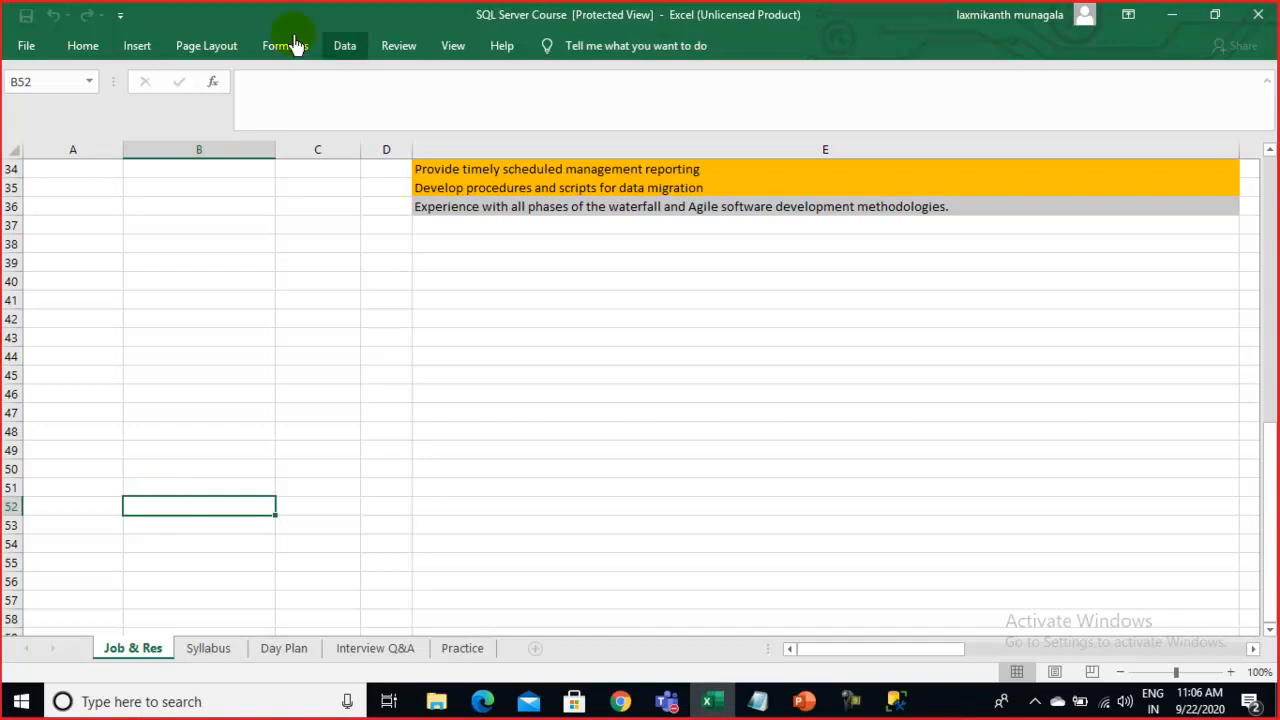
pyautogui.click(196, 45)
pyautogui.click(270, 46)
pyautogui.click(128, 45)
pyautogui.click(75, 45)
pyautogui.click(1262, 24)
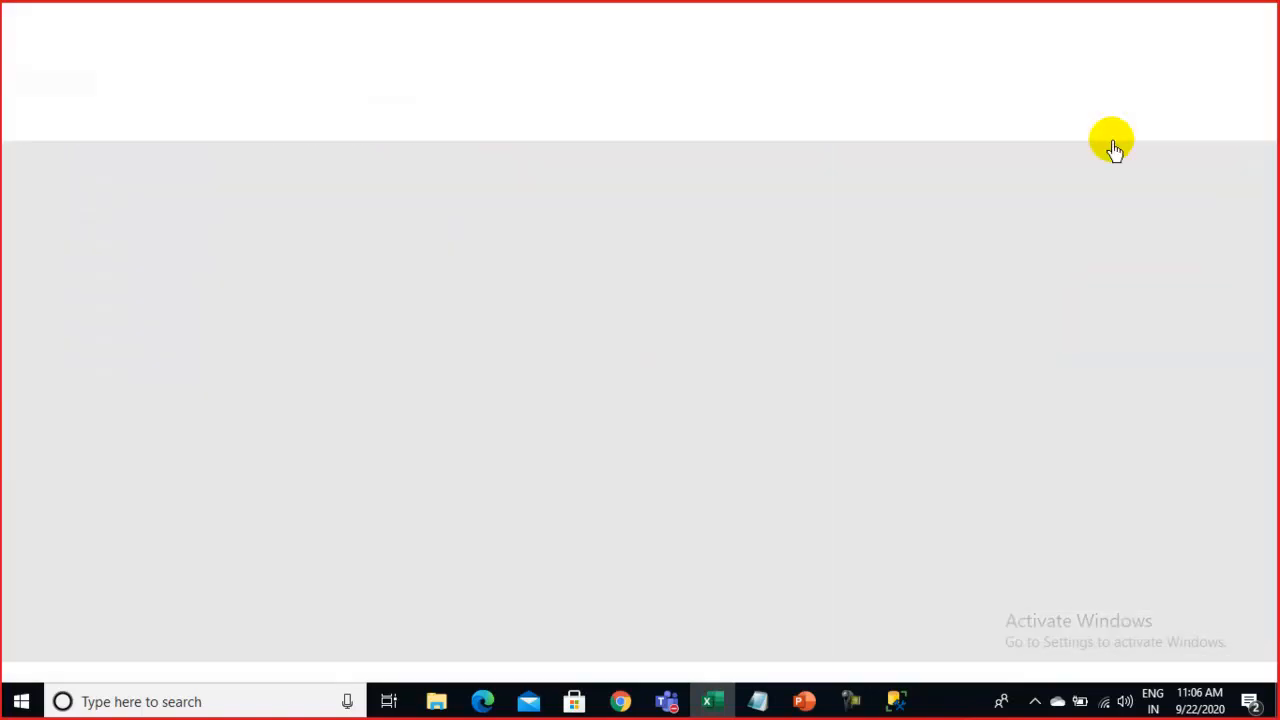
pyautogui.moveTo(1014, 425); pyautogui.dragTo(194, 354)
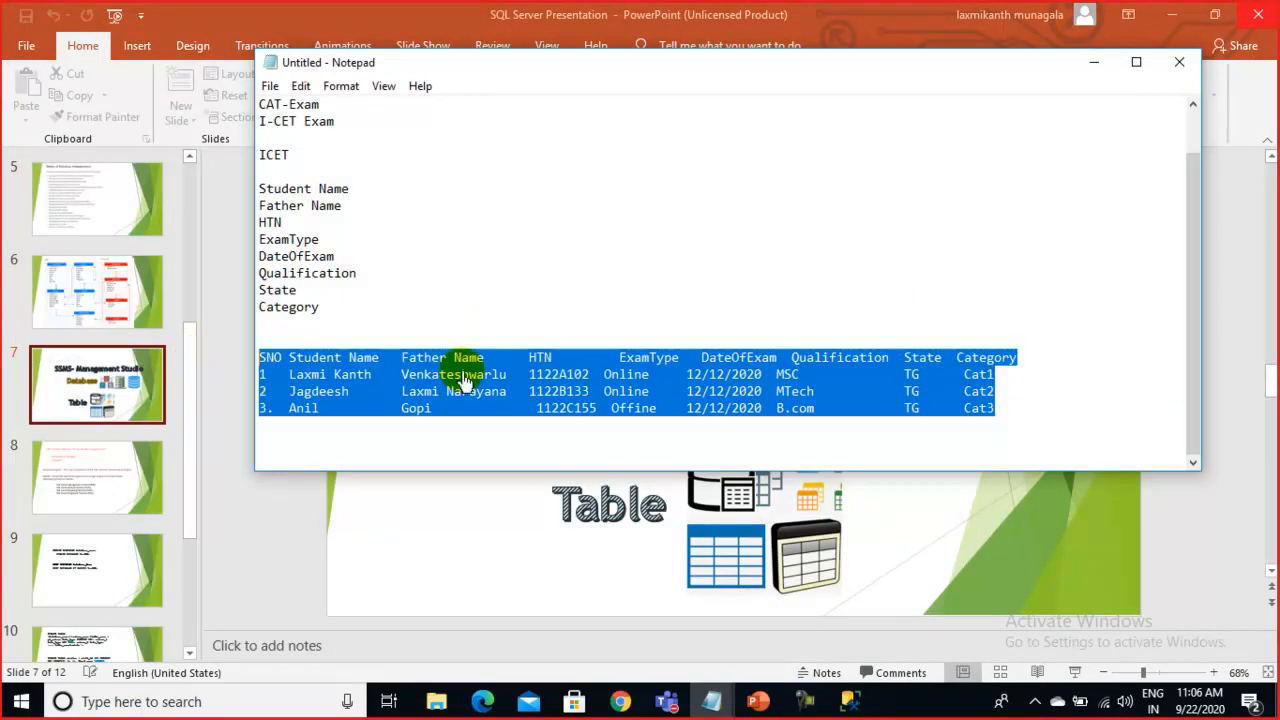
# Nudge Notepad down-right and select all four table lines from SNO through Cat3
pyautogui.click(1018, 408)
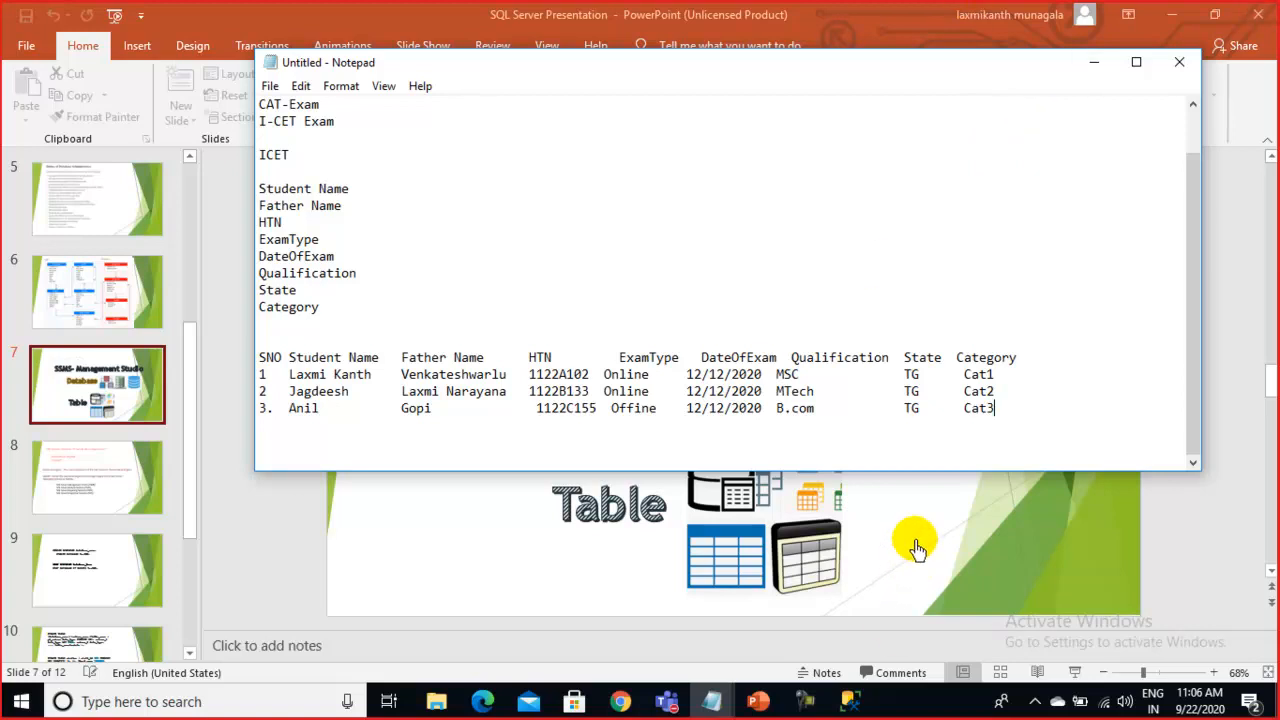
pyautogui.moveTo(646, 63)
pyautogui.mouseDown()
pyautogui.moveTo(762, 176)
pyautogui.moveTo(662, 79)
pyautogui.mouseUp()
pyautogui.moveTo(1033, 425); pyautogui.dragTo(237, 375)
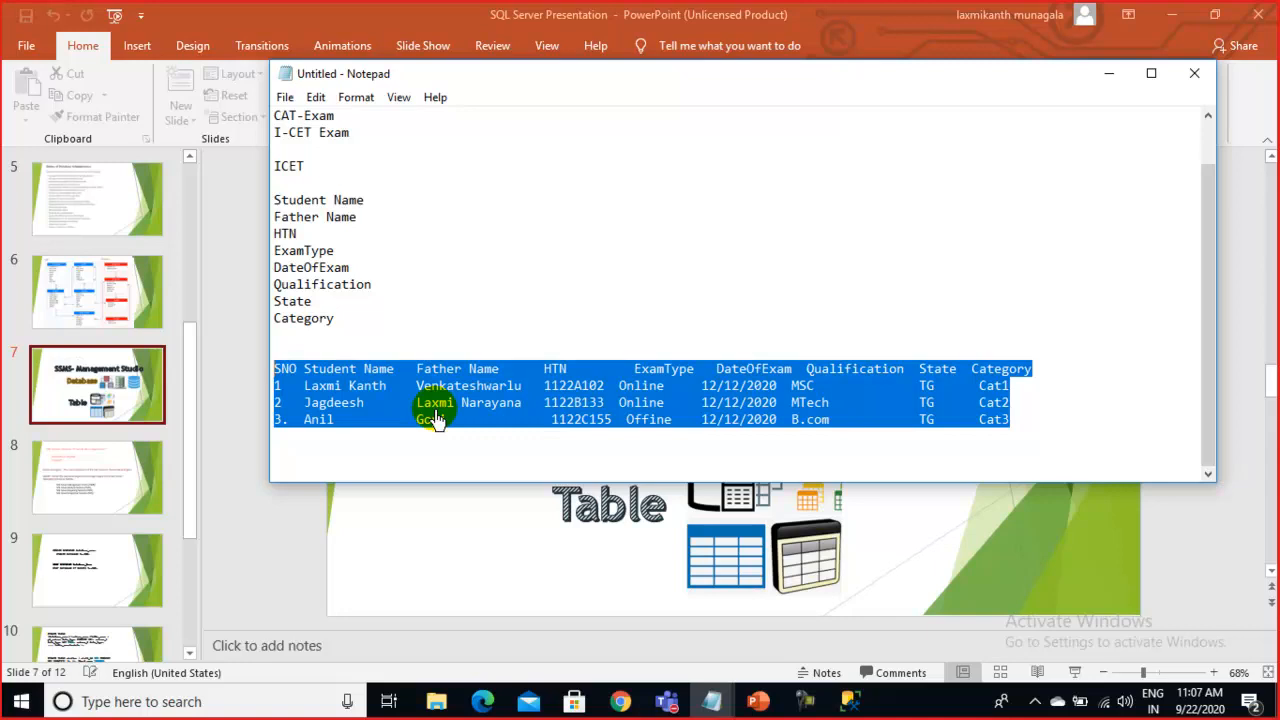
# Launch Excel via Start search 'ex', cancel the Activation Wizard, and open a maximized blank workbook
pyautogui.click(12, 705)
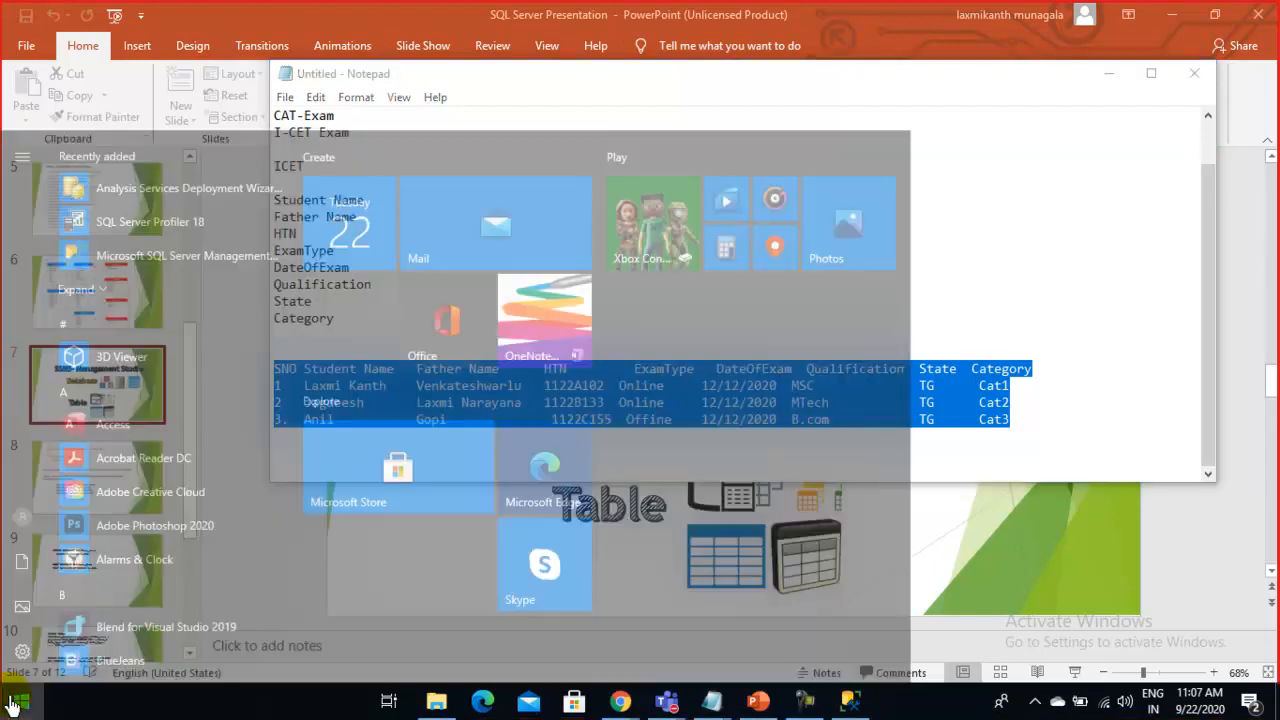
pyautogui.write('ex')
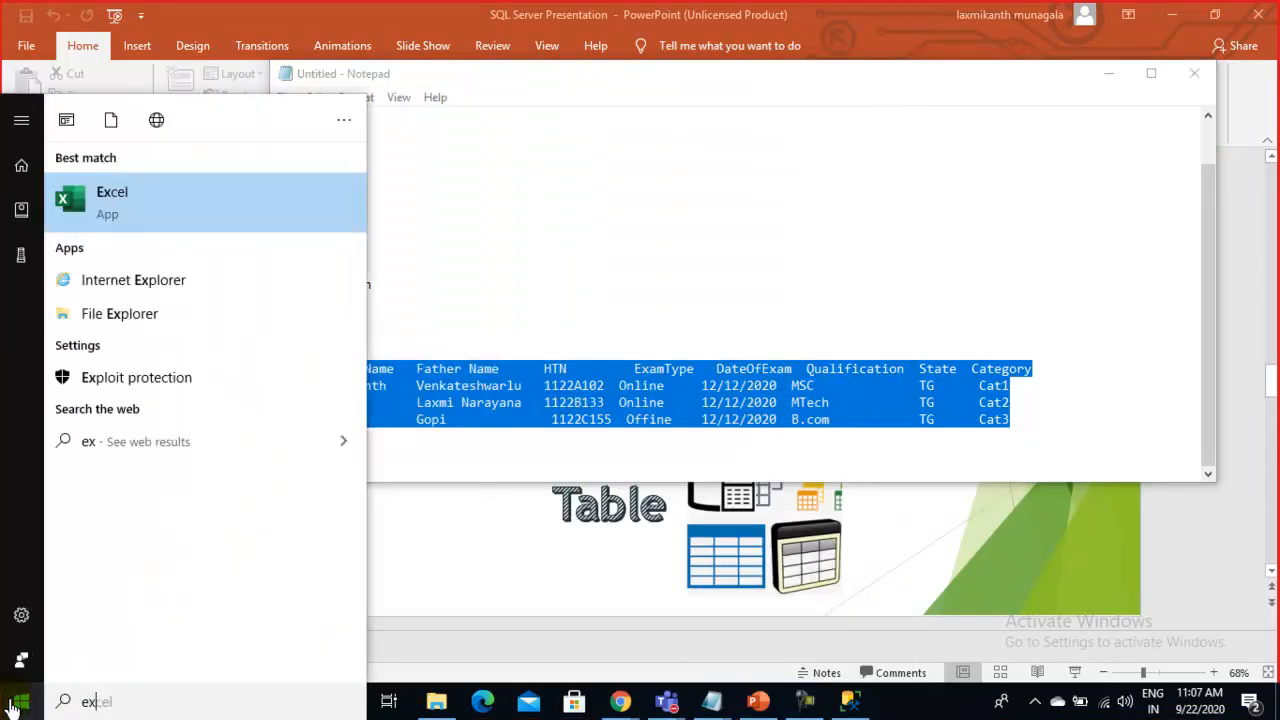
pyautogui.click(188, 212)
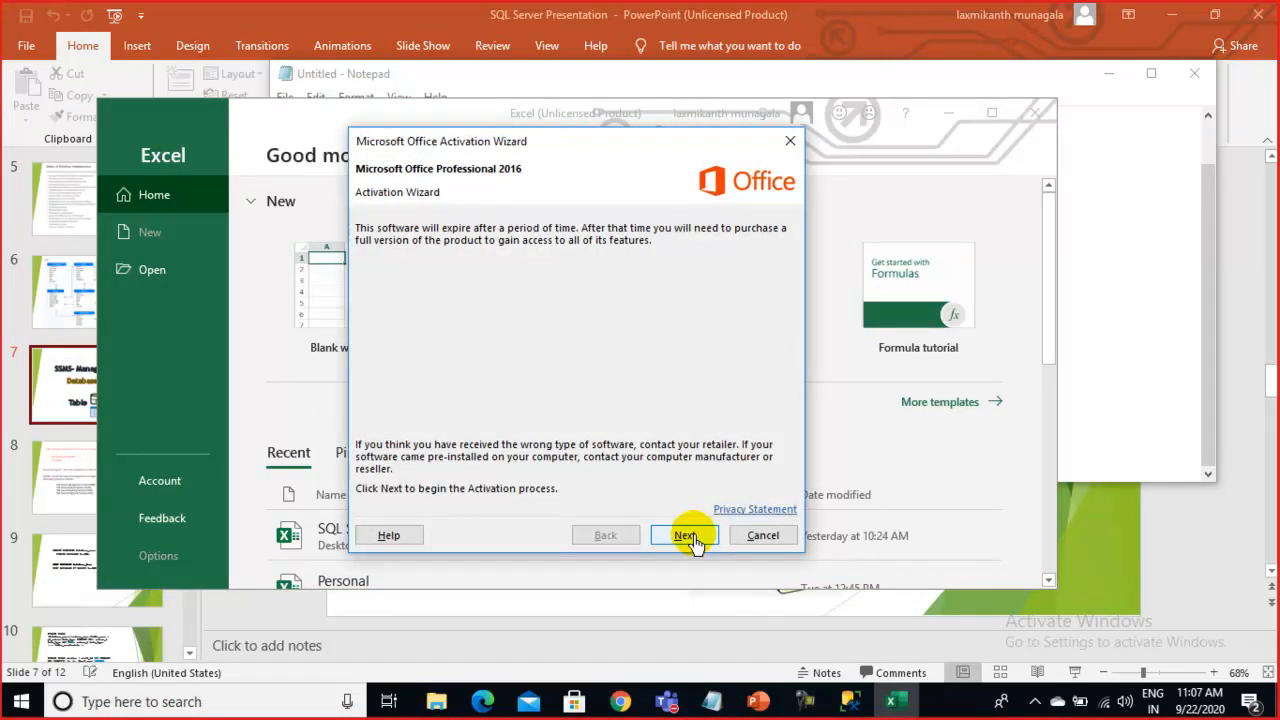
pyautogui.click(690, 537)
pyautogui.click(690, 537)
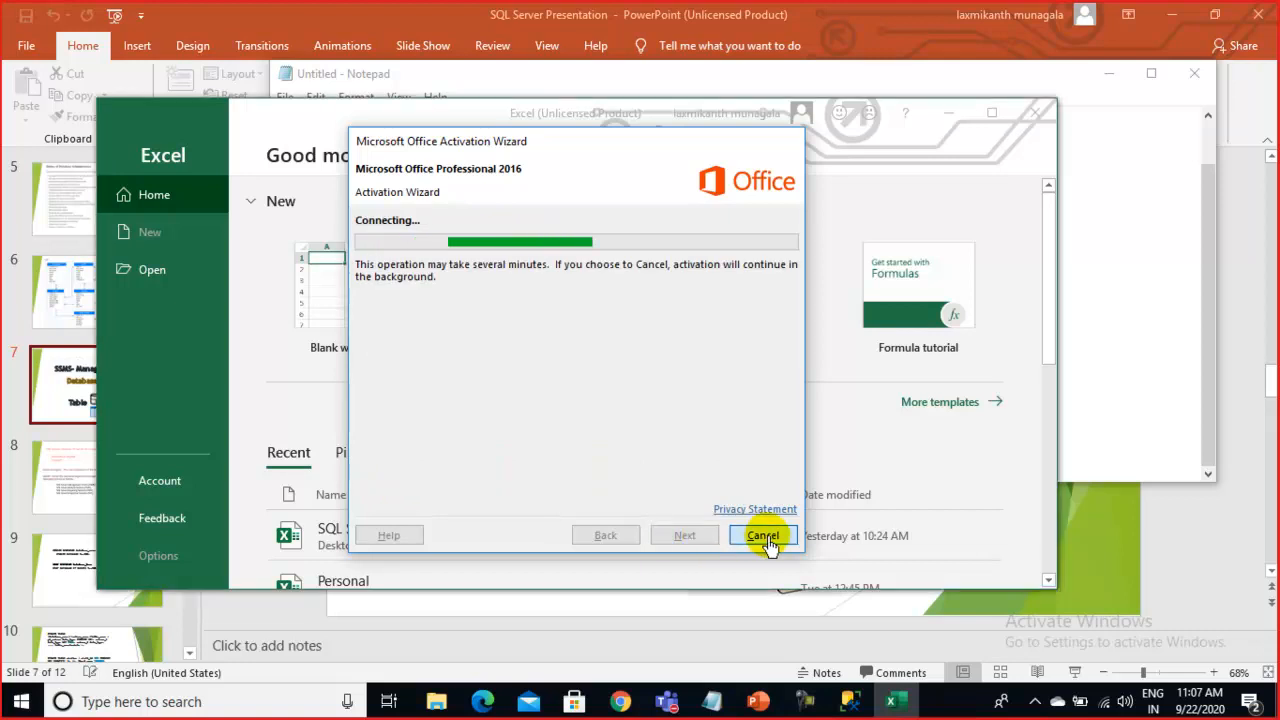
pyautogui.click(764, 537)
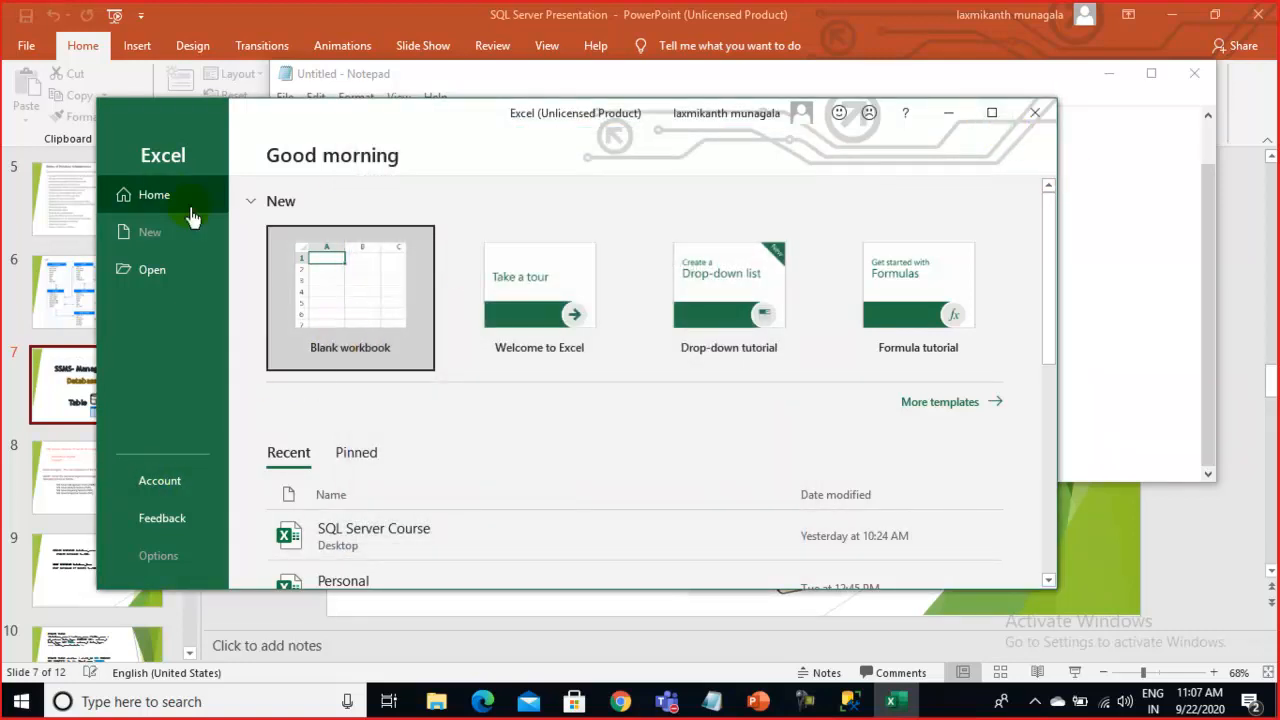
pyautogui.click(1005, 112)
pyautogui.click(258, 252)
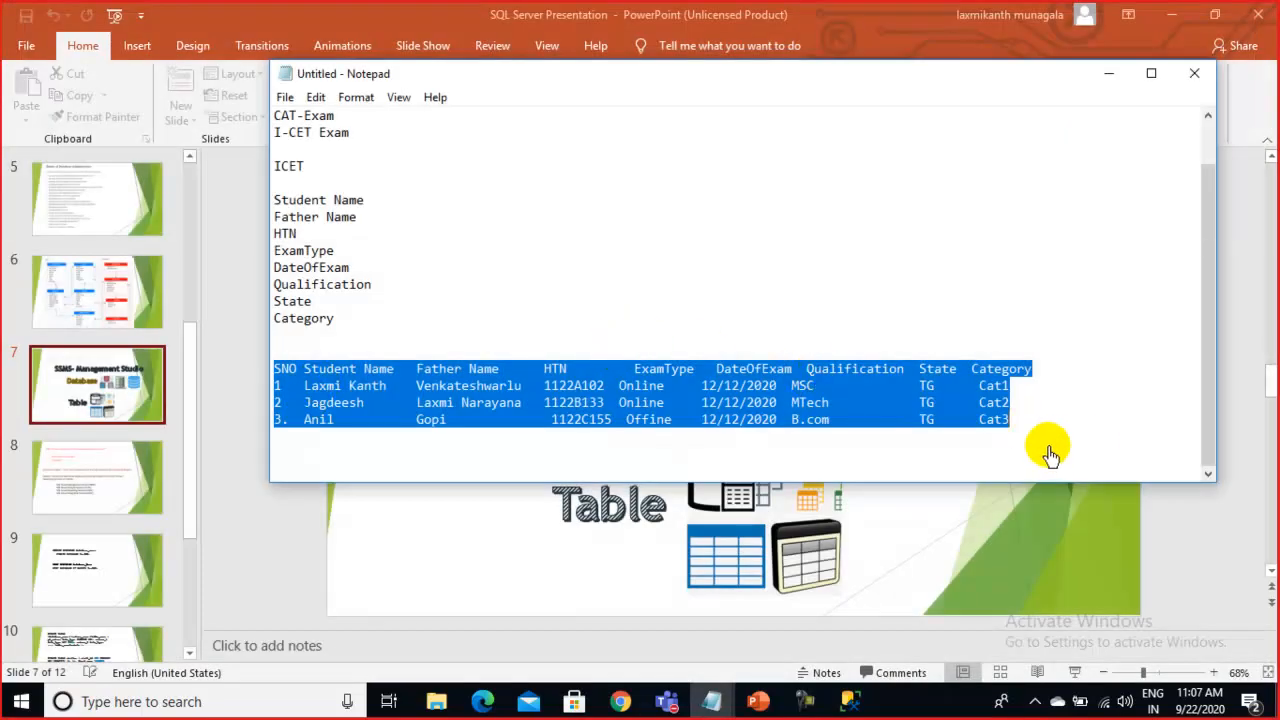
pyautogui.click(1053, 437)
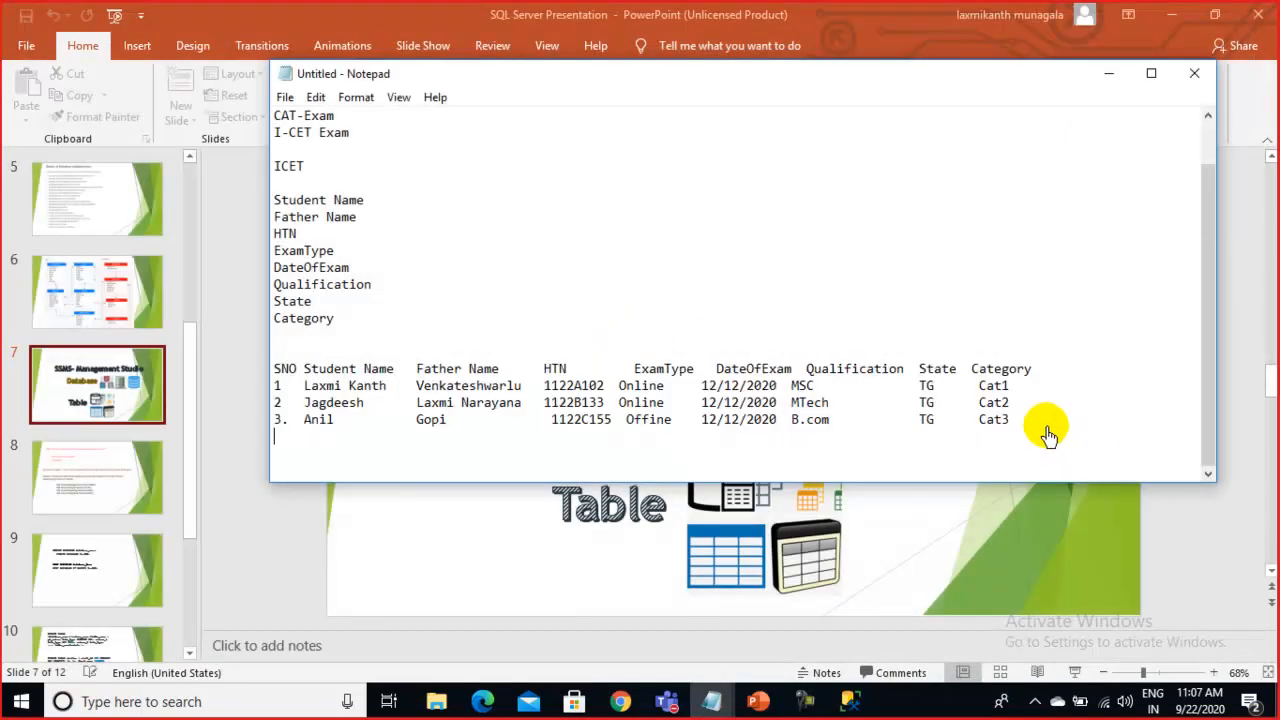
pyautogui.moveTo(1023, 420); pyautogui.dragTo(249, 380)
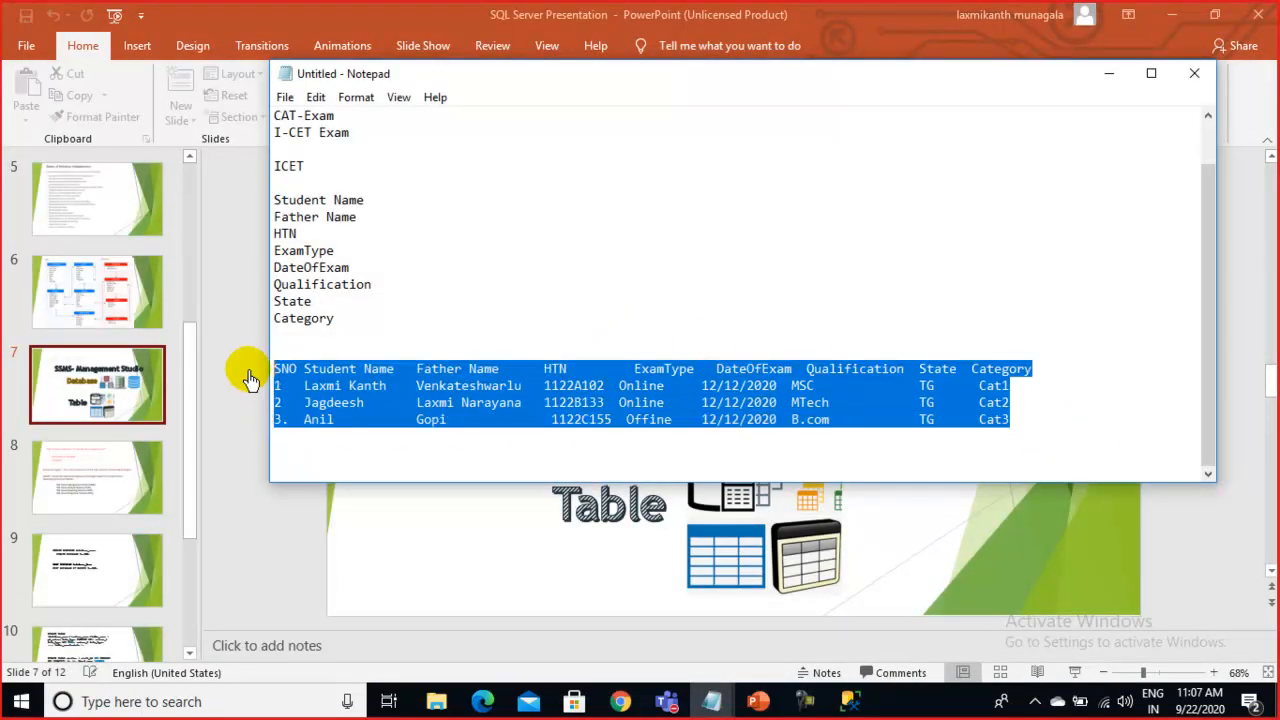
pyautogui.click(1050, 428)
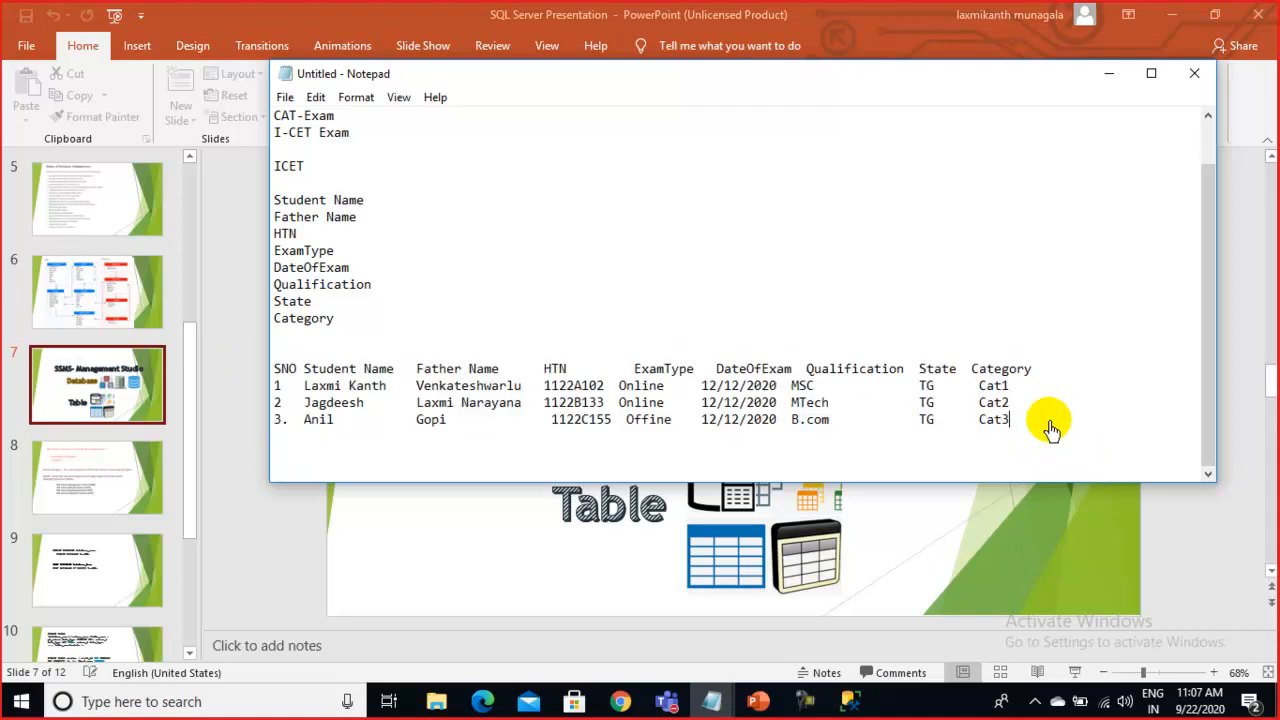
pyautogui.moveTo(1037, 421); pyautogui.dragTo(253, 380)
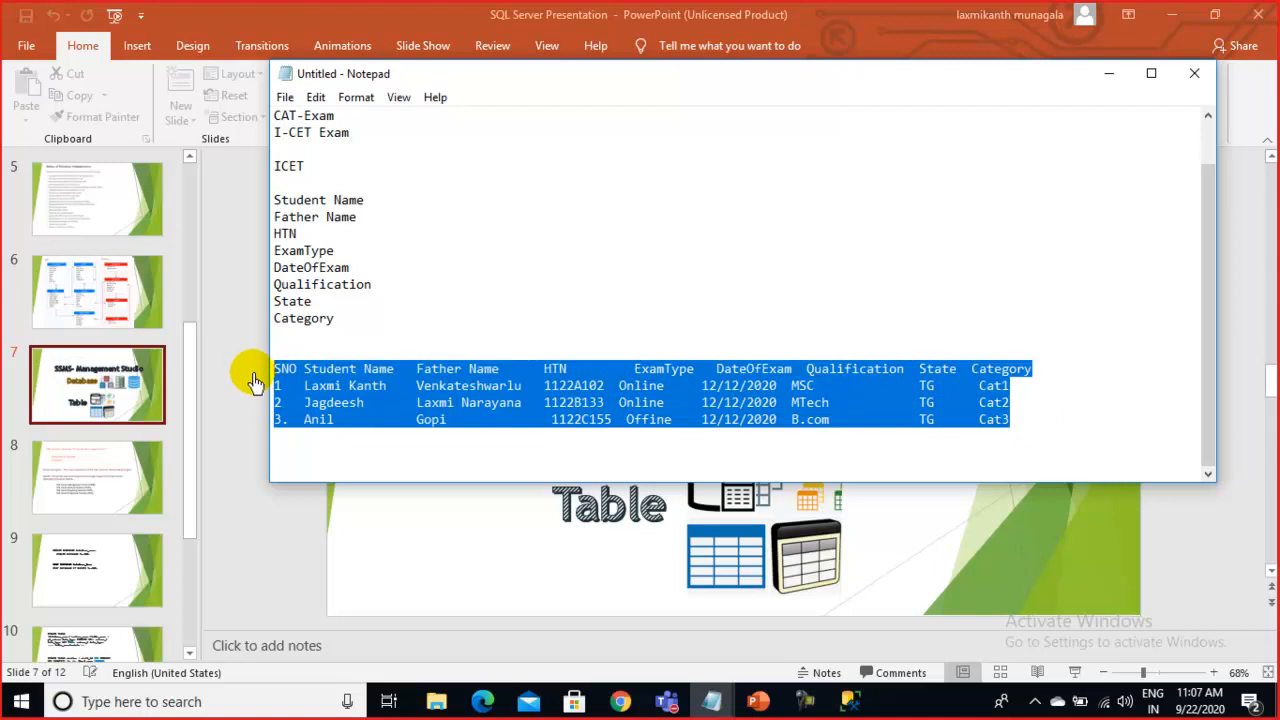
pyautogui.click(1021, 422)
pyautogui.moveTo(1021, 422); pyautogui.dragTo(270, 380)
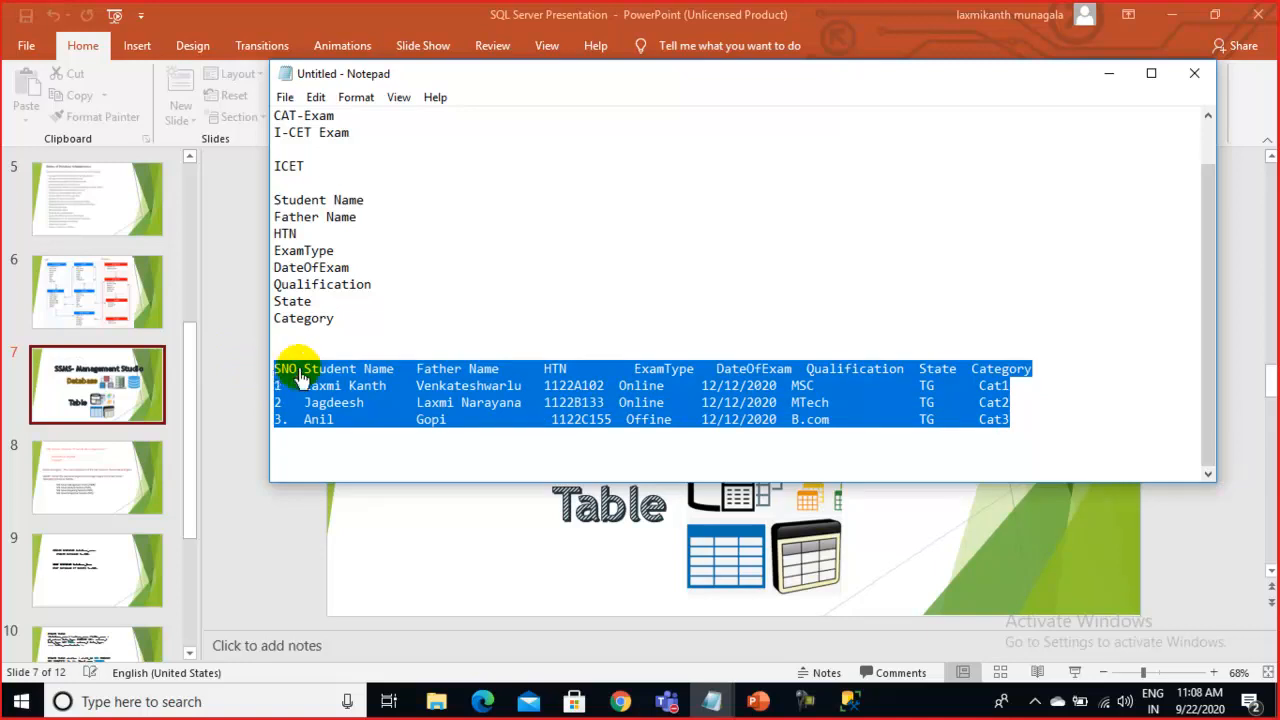
pyautogui.click(1063, 423)
pyautogui.moveTo(1046, 429); pyautogui.dragTo(275, 375)
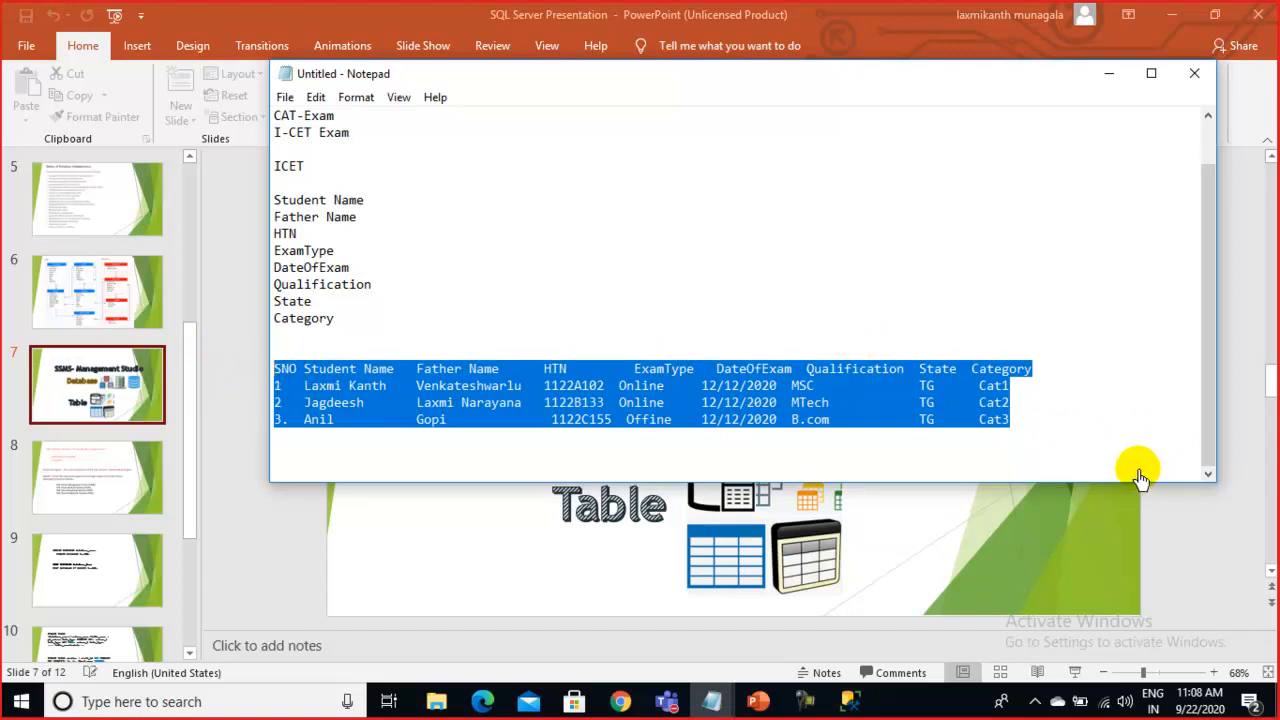
pyautogui.click(1033, 426)
pyautogui.moveTo(1033, 426); pyautogui.dragTo(263, 366)
pyautogui.click(1056, 432)
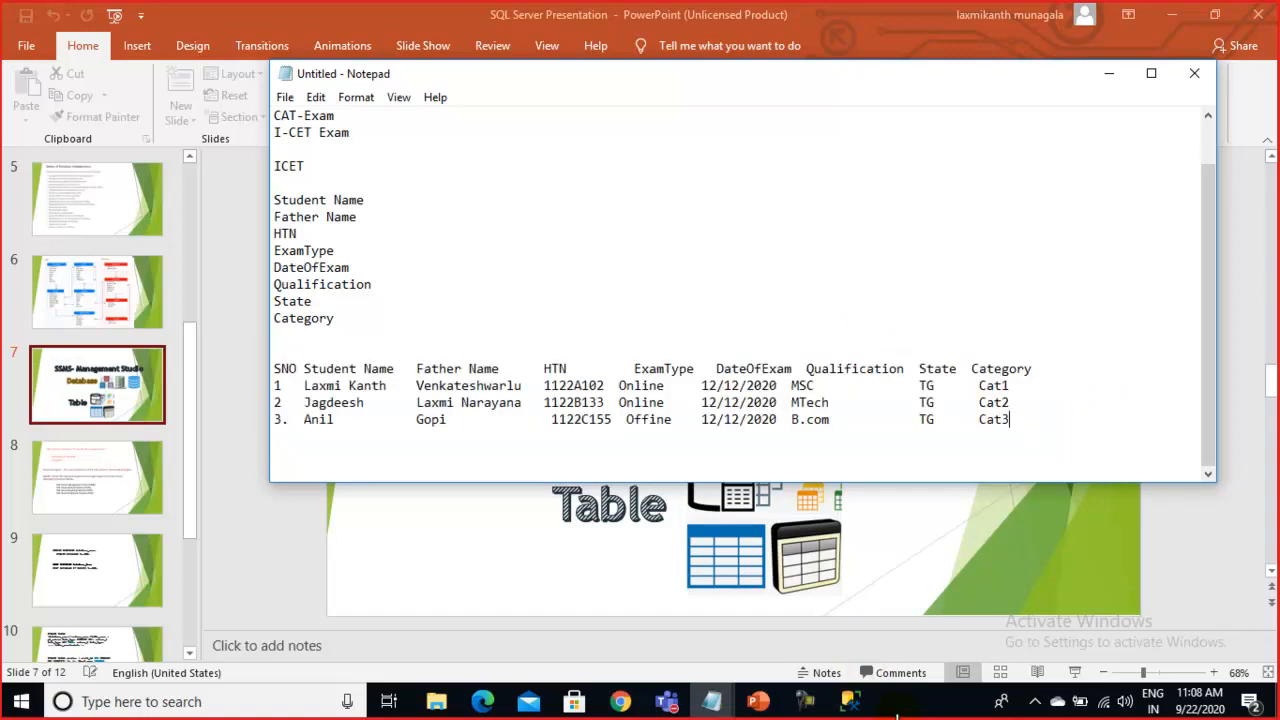
pyautogui.moveTo(860, 705)
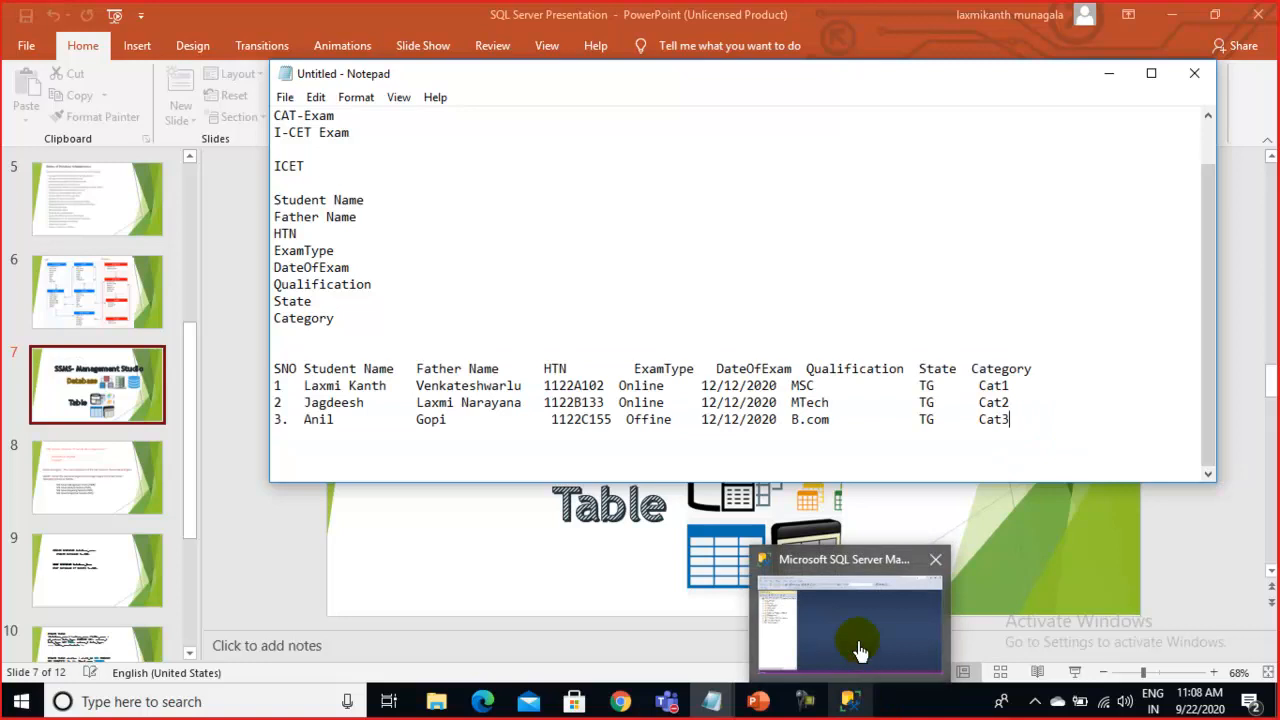
# Minimize Management Studio to view the PowerPoint title slide, then restore Management Studio
pyautogui.click(857, 650)
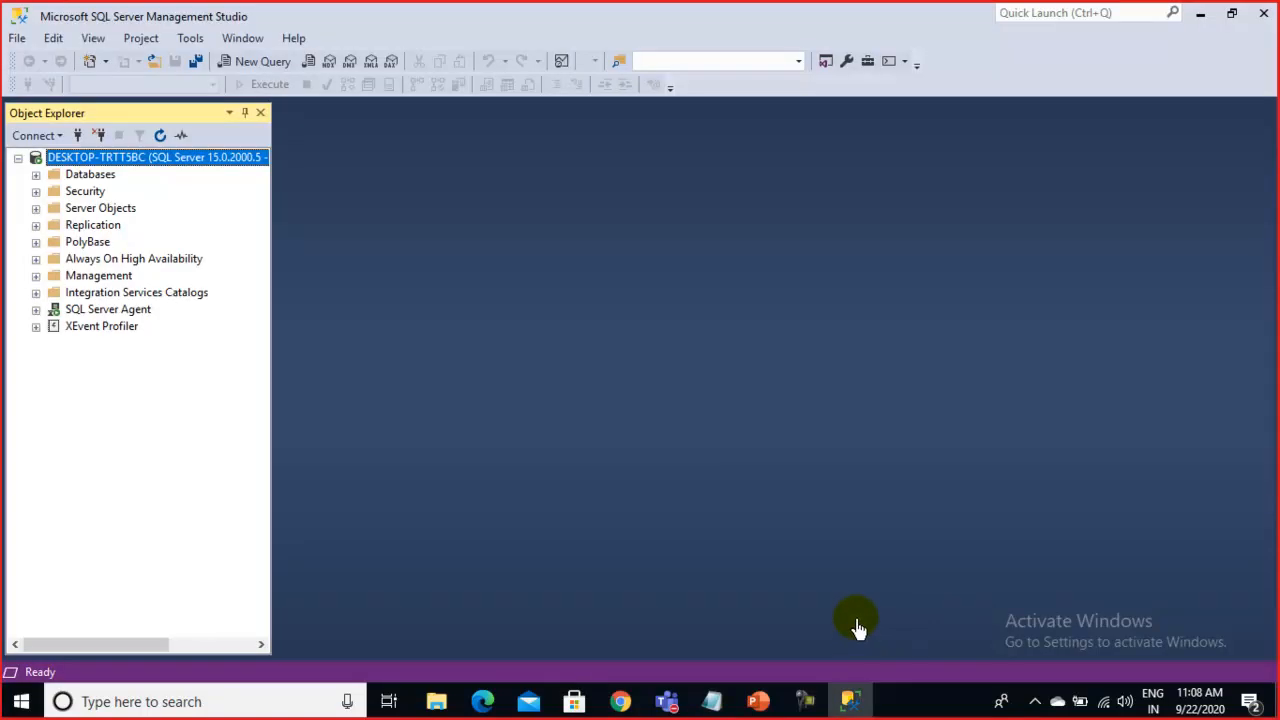
pyautogui.click(849, 699)
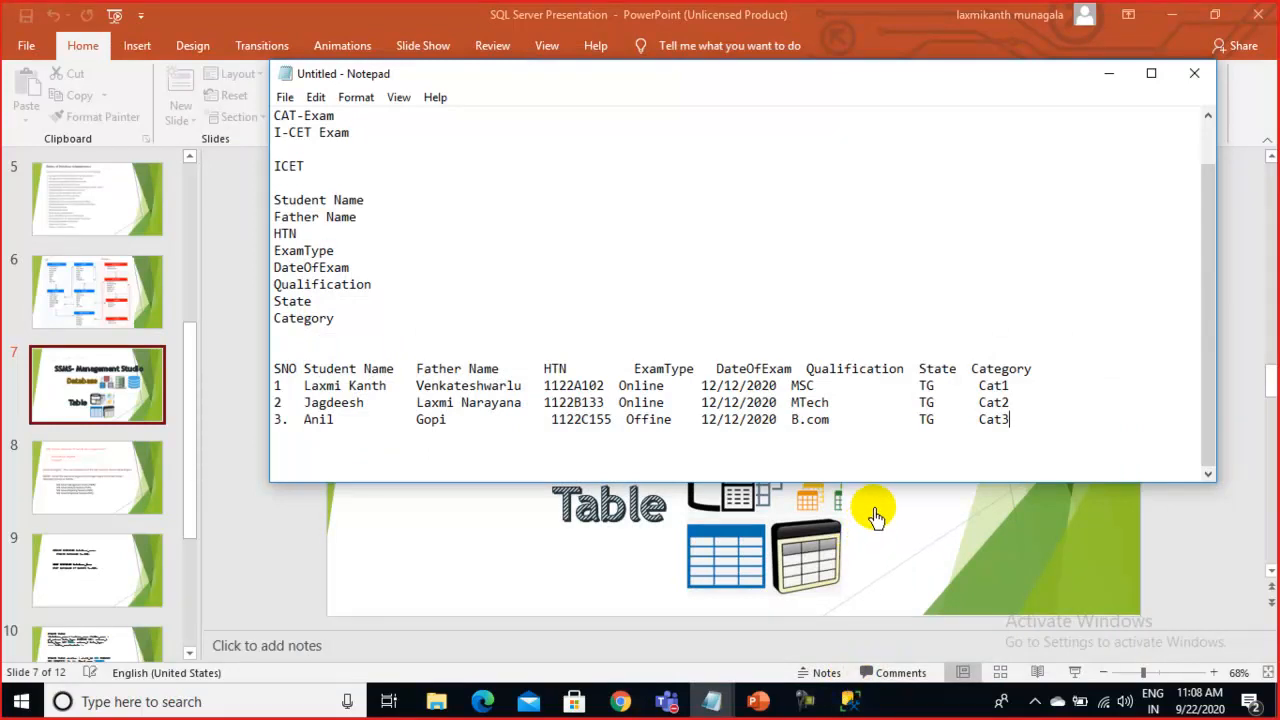
pyautogui.click(1031, 537)
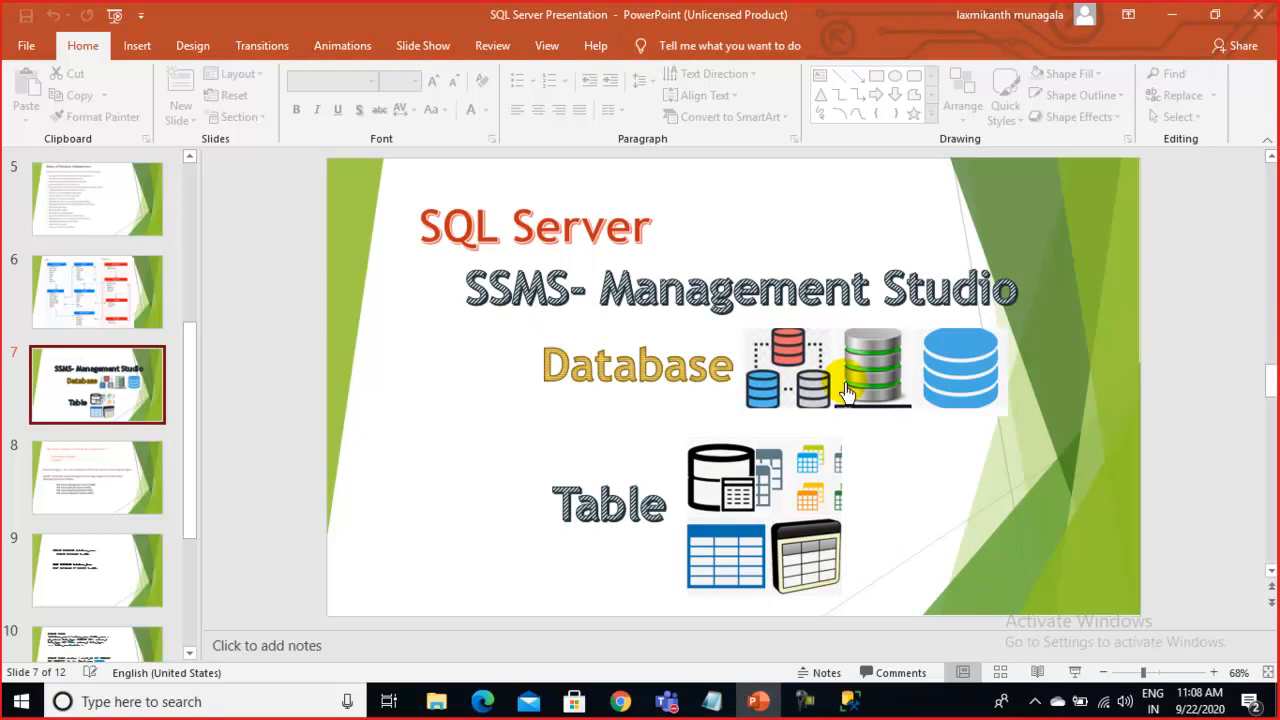
pyautogui.click(851, 706)
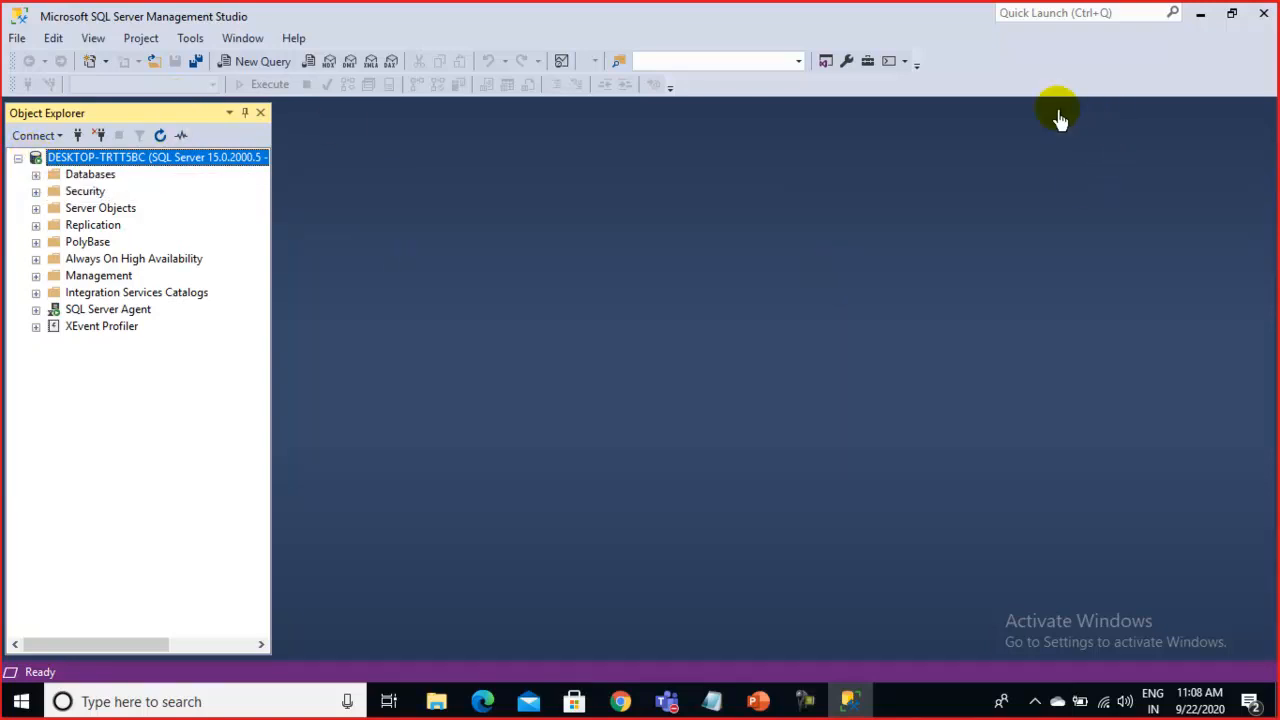
# Expand and refresh Databases to list EmployeeDB, EventDB, StudentDB, TestDB and WEBAPI_DB
pyautogui.click(36, 178)
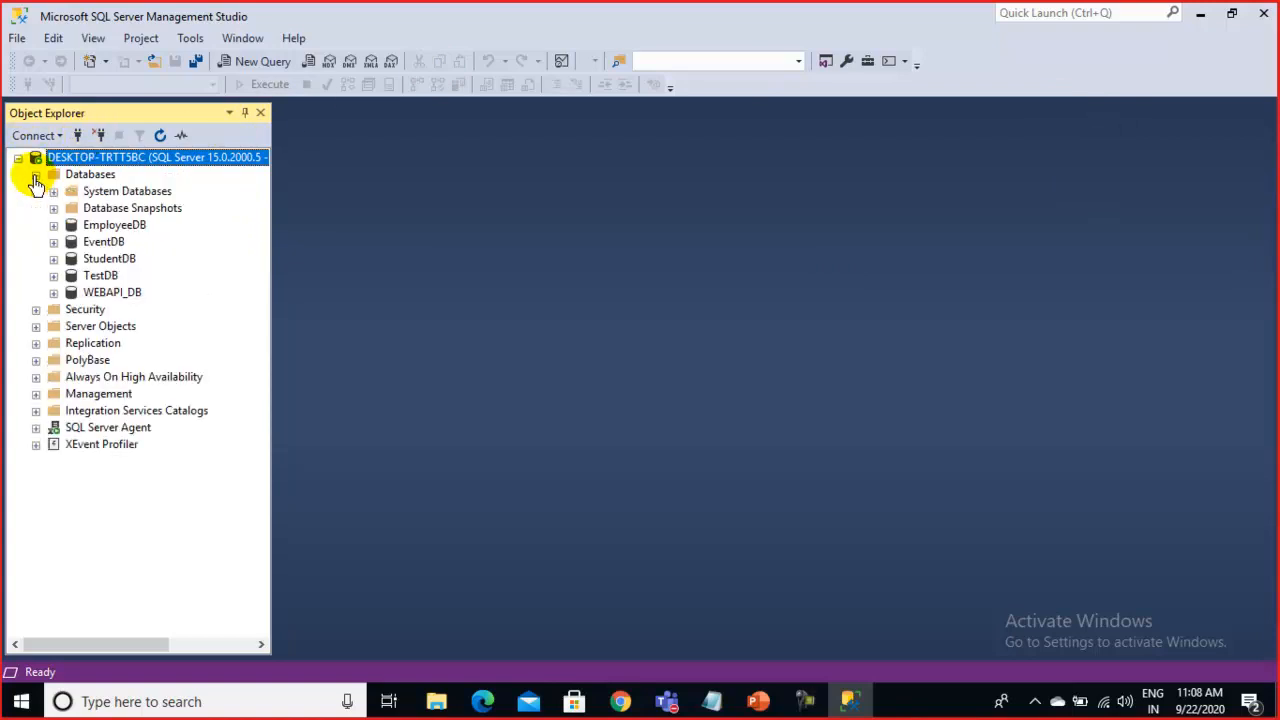
pyautogui.click(36, 176)
pyautogui.click(36, 176)
pyautogui.click(36, 176)
pyautogui.click(36, 176)
pyautogui.click(36, 176)
pyautogui.click(36, 176)
pyautogui.rightClick(97, 177)
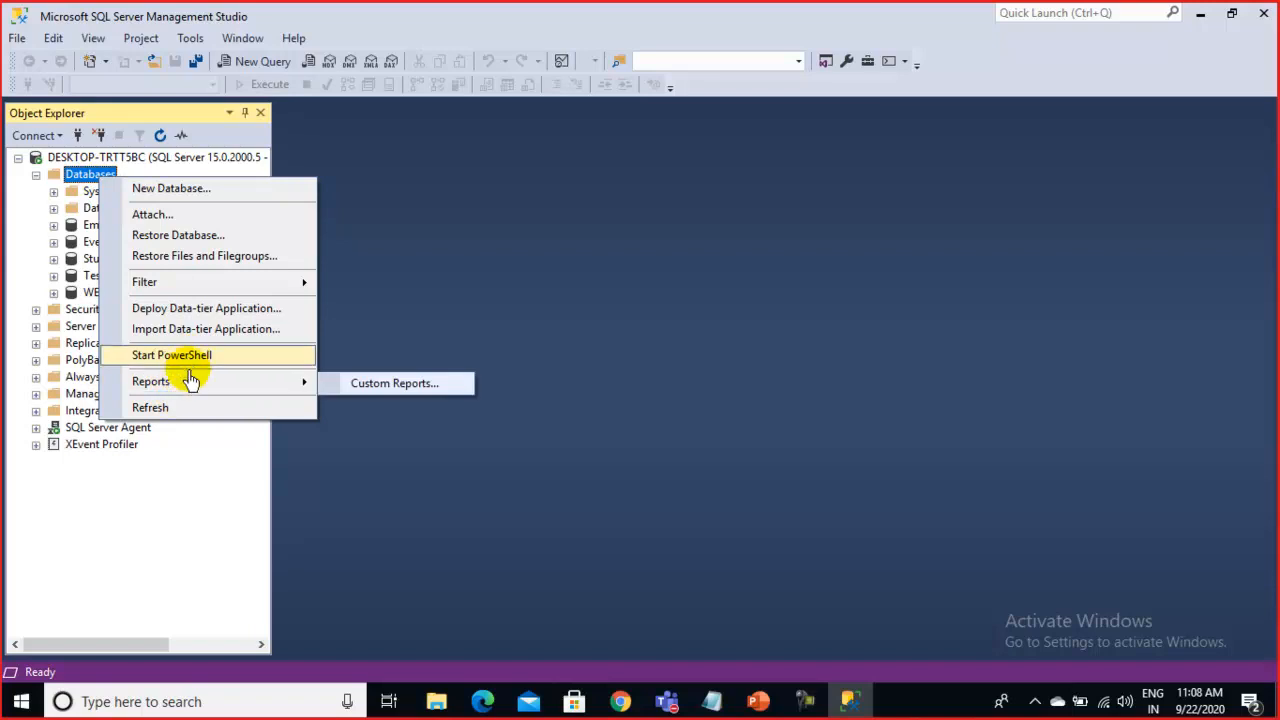
pyautogui.click(152, 408)
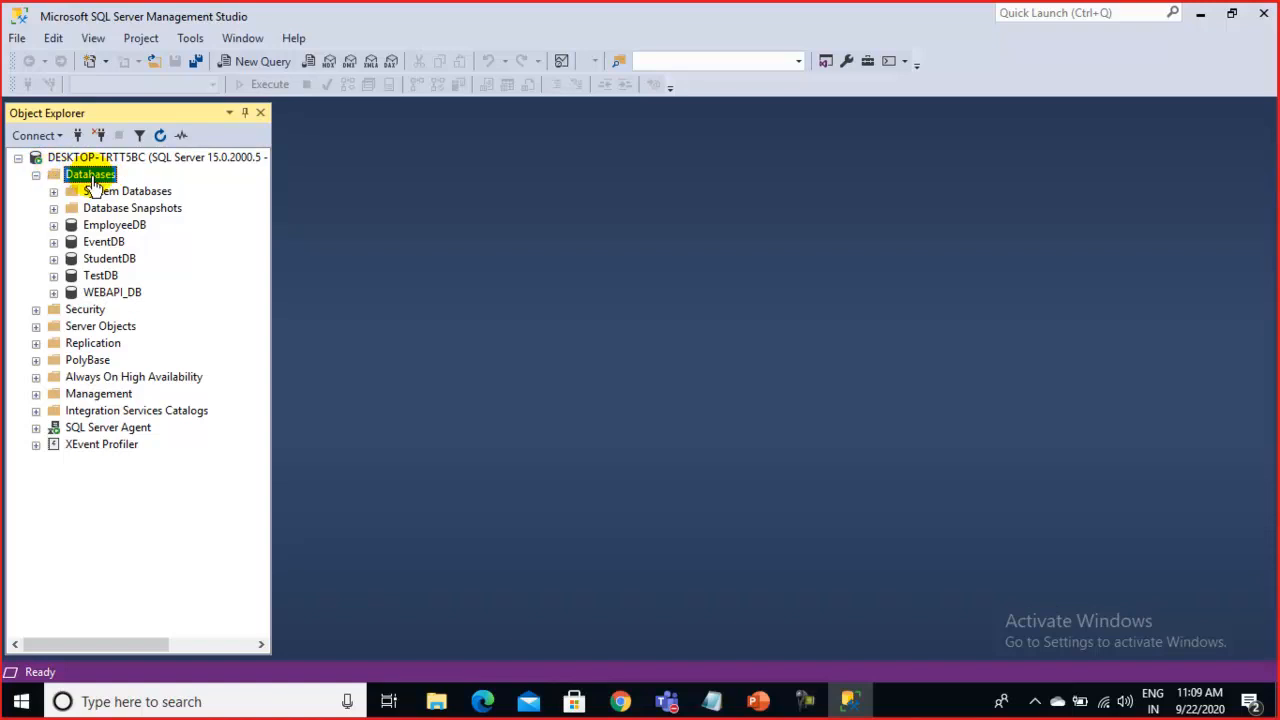
pyautogui.click(157, 196)
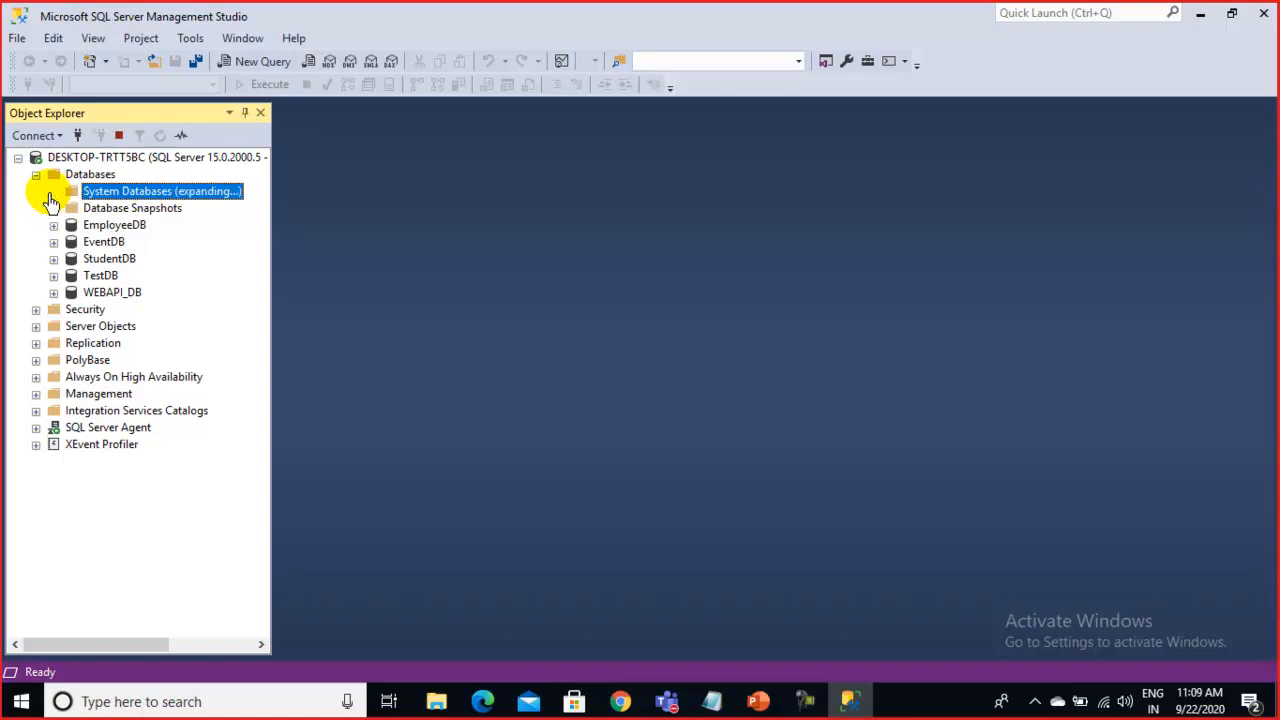
pyautogui.click(53, 191)
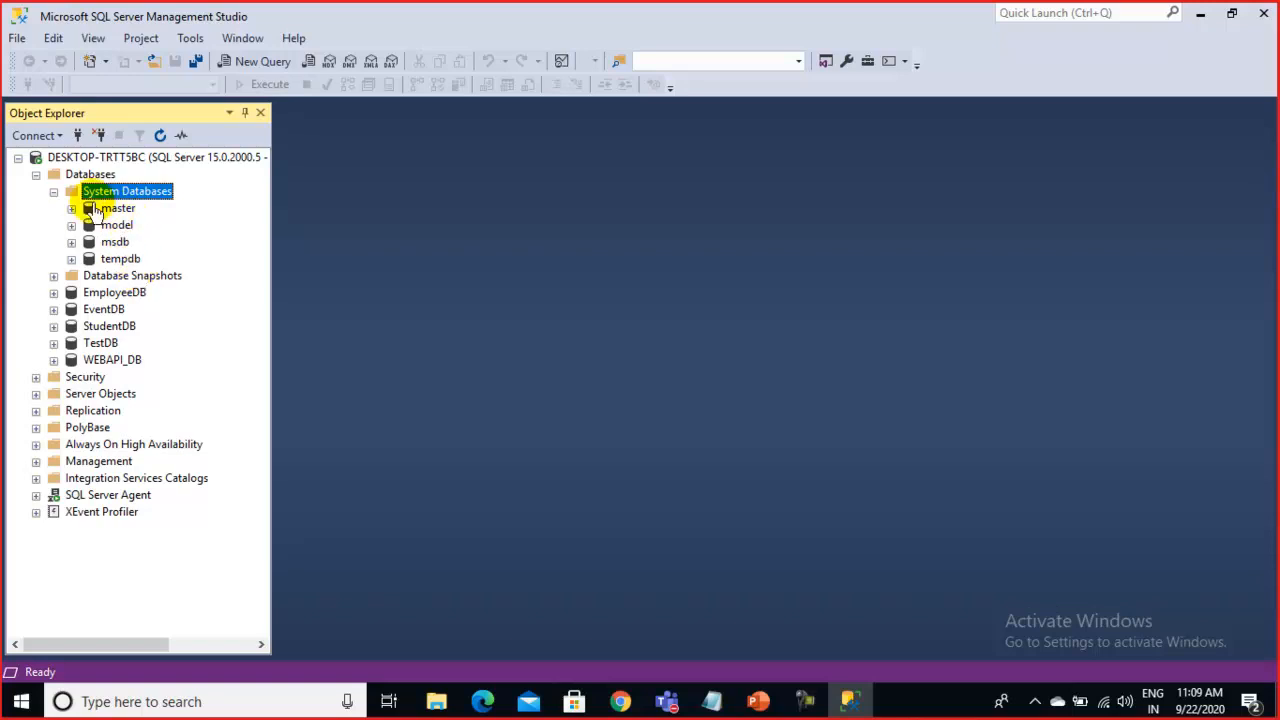
pyautogui.click(53, 191)
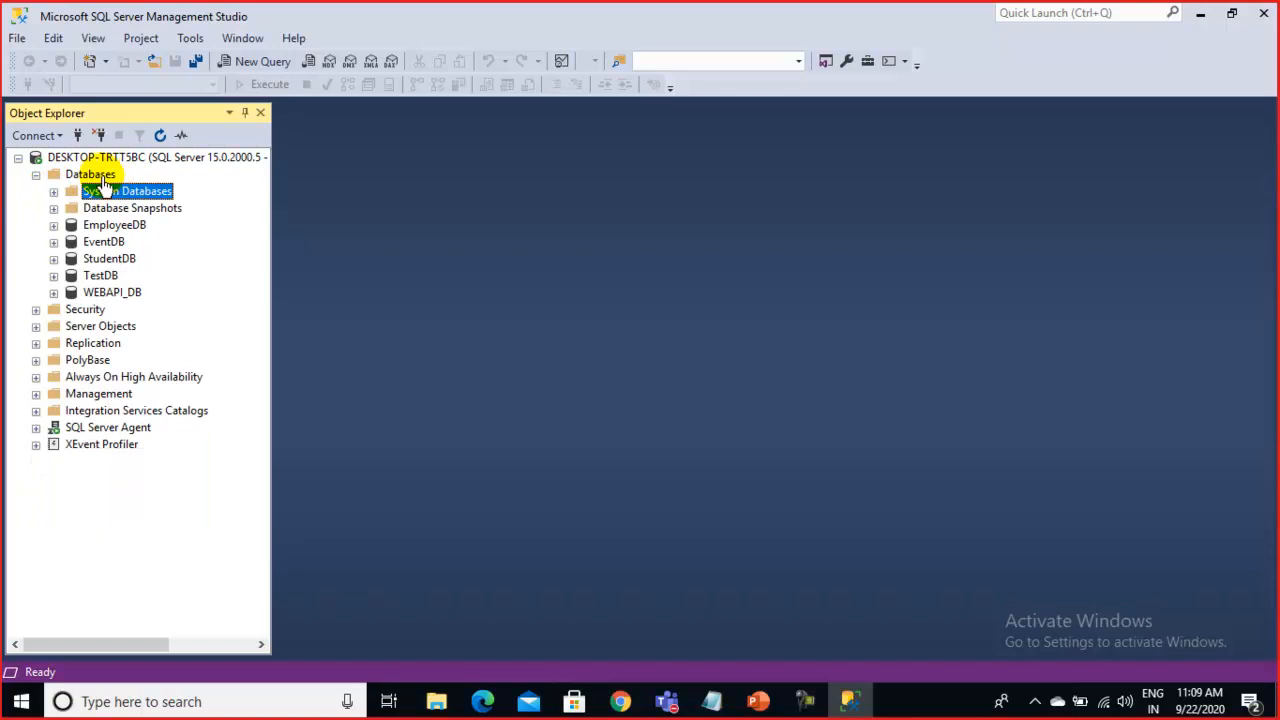
pyautogui.click(92, 175)
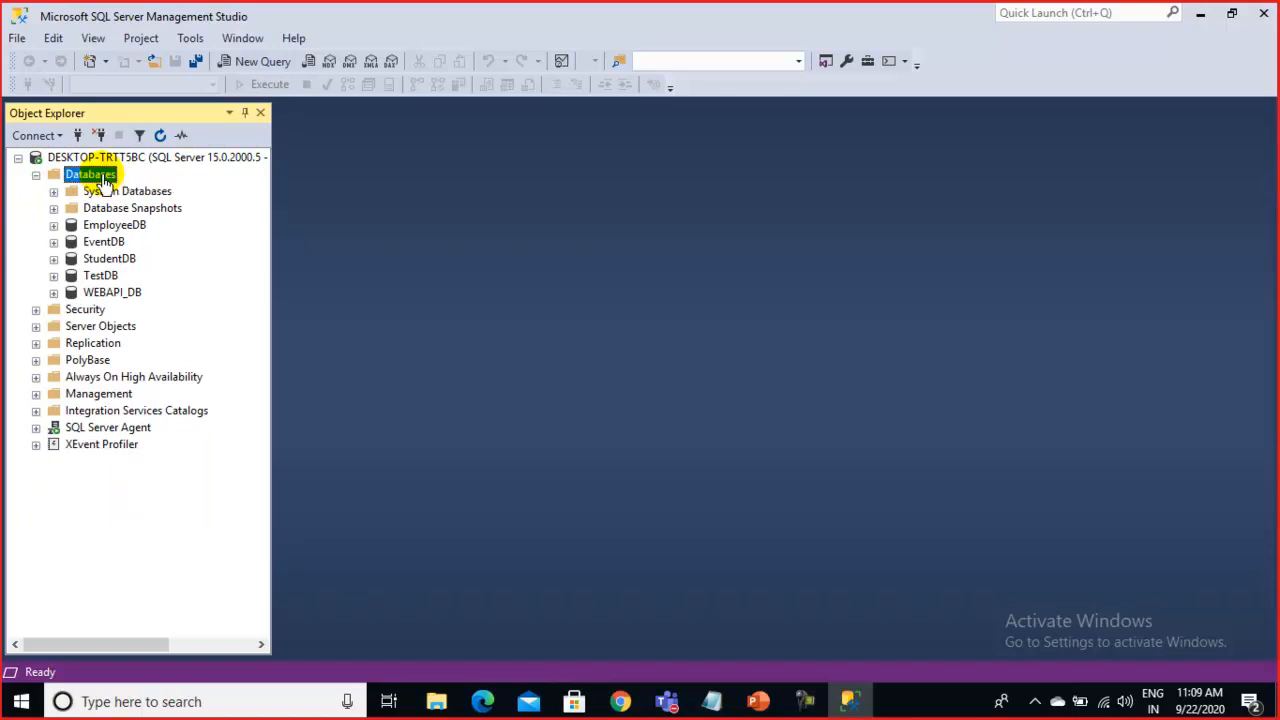
pyautogui.click(156, 196)
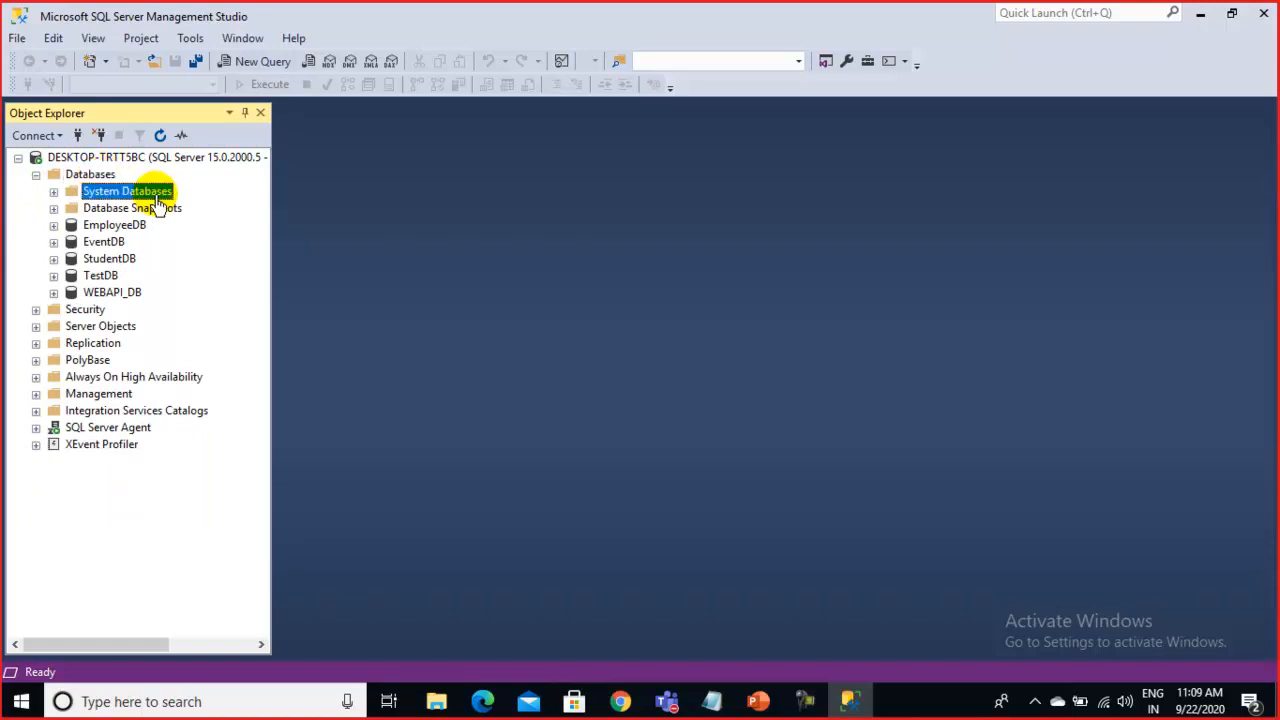
pyautogui.click(54, 191)
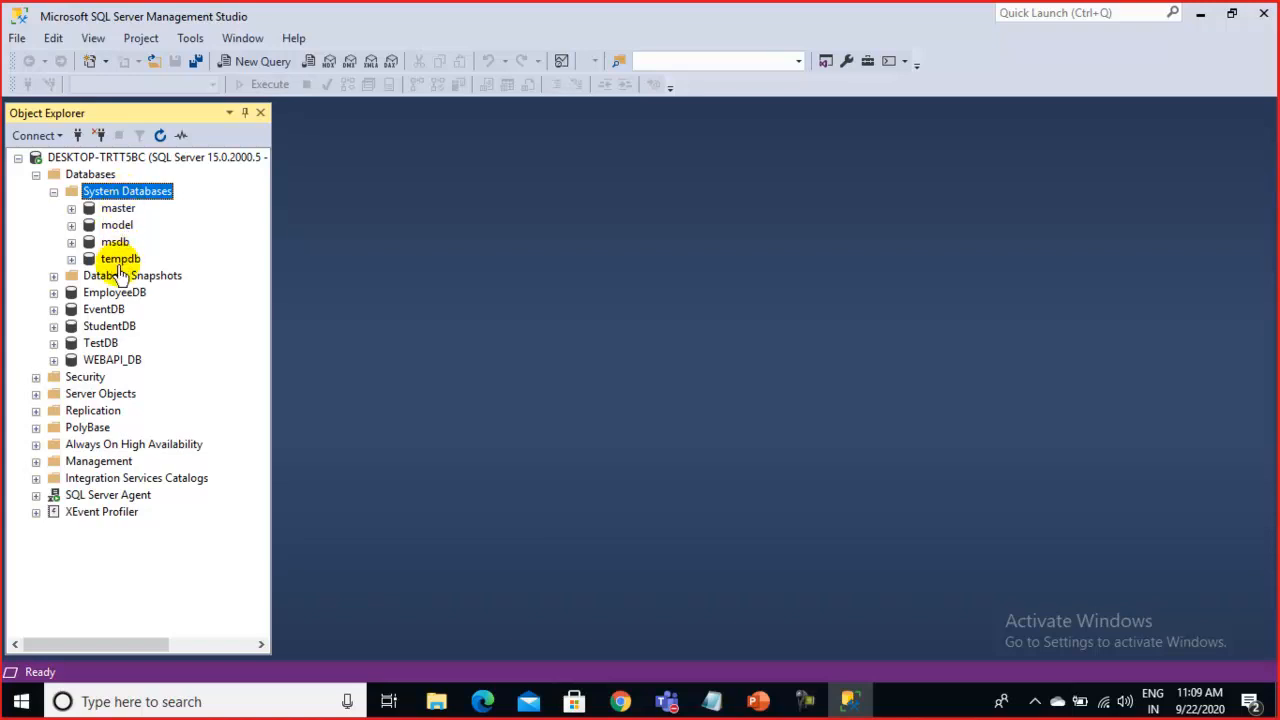
pyautogui.click(54, 194)
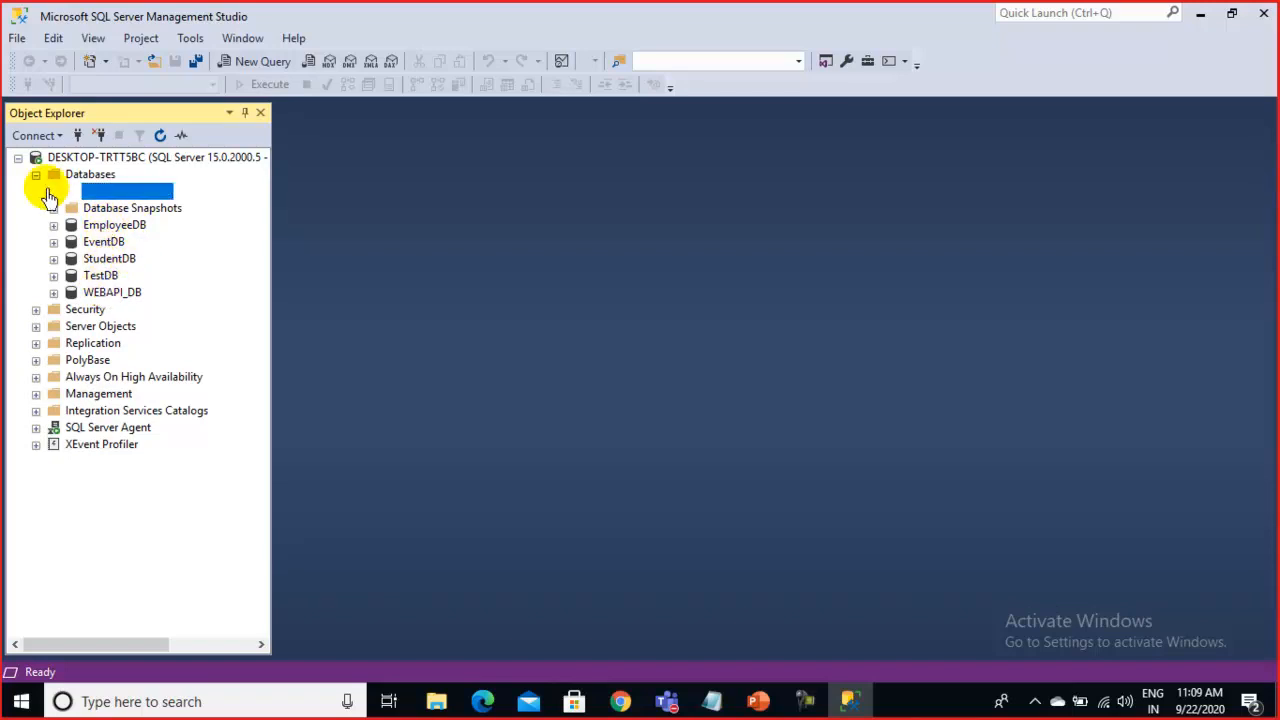
pyautogui.click(94, 176)
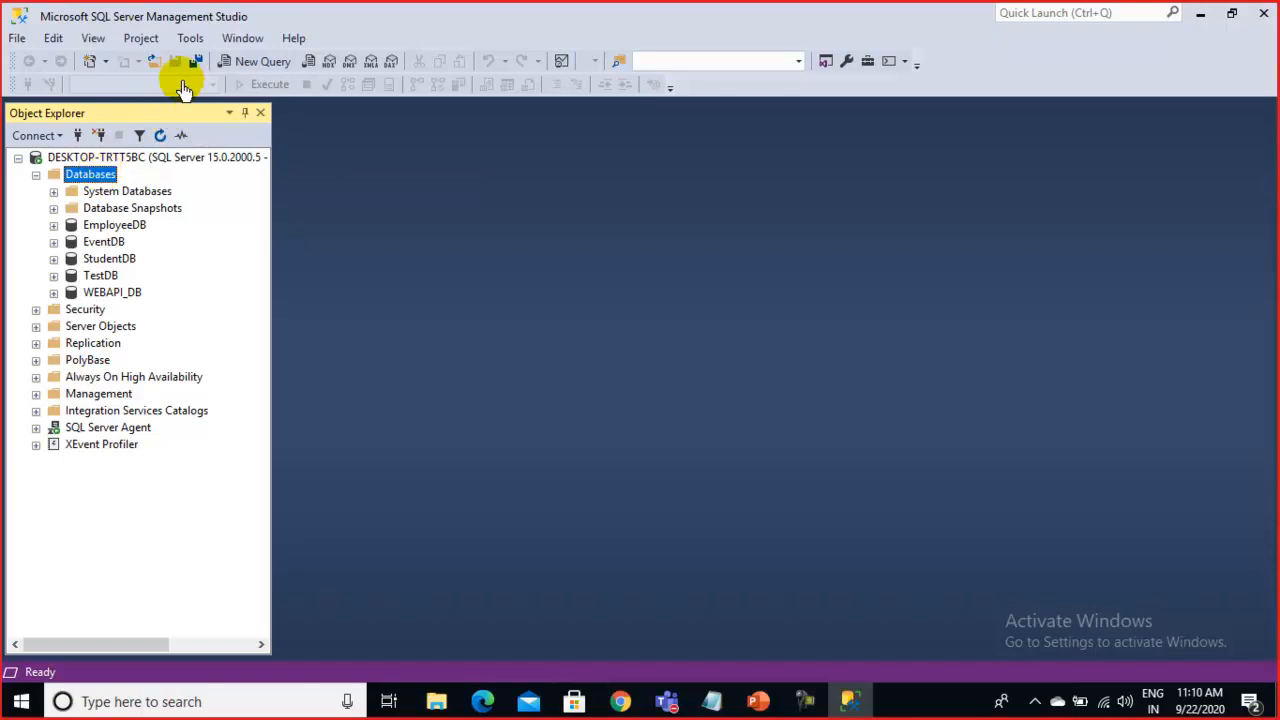
# Open a blank SQLQuery1.sql window on master and bring up the Databases context menu
pyautogui.click(250, 66)
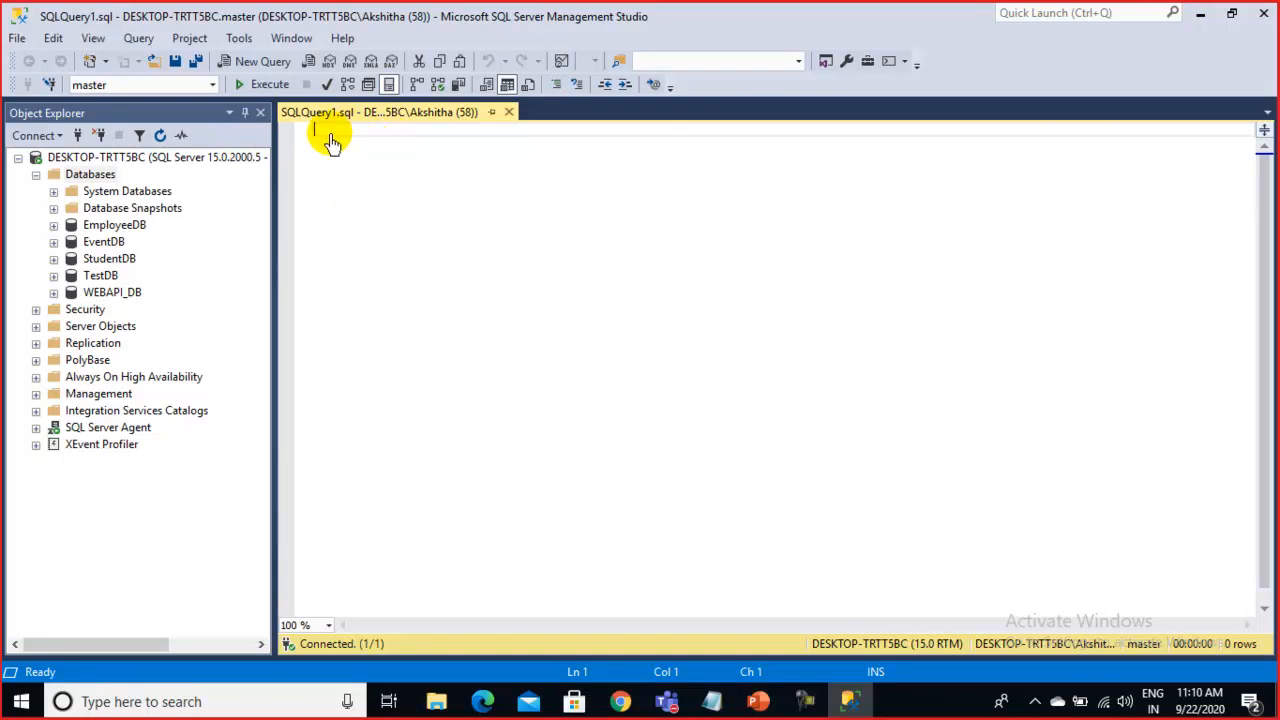
pyautogui.rightClick(105, 180)
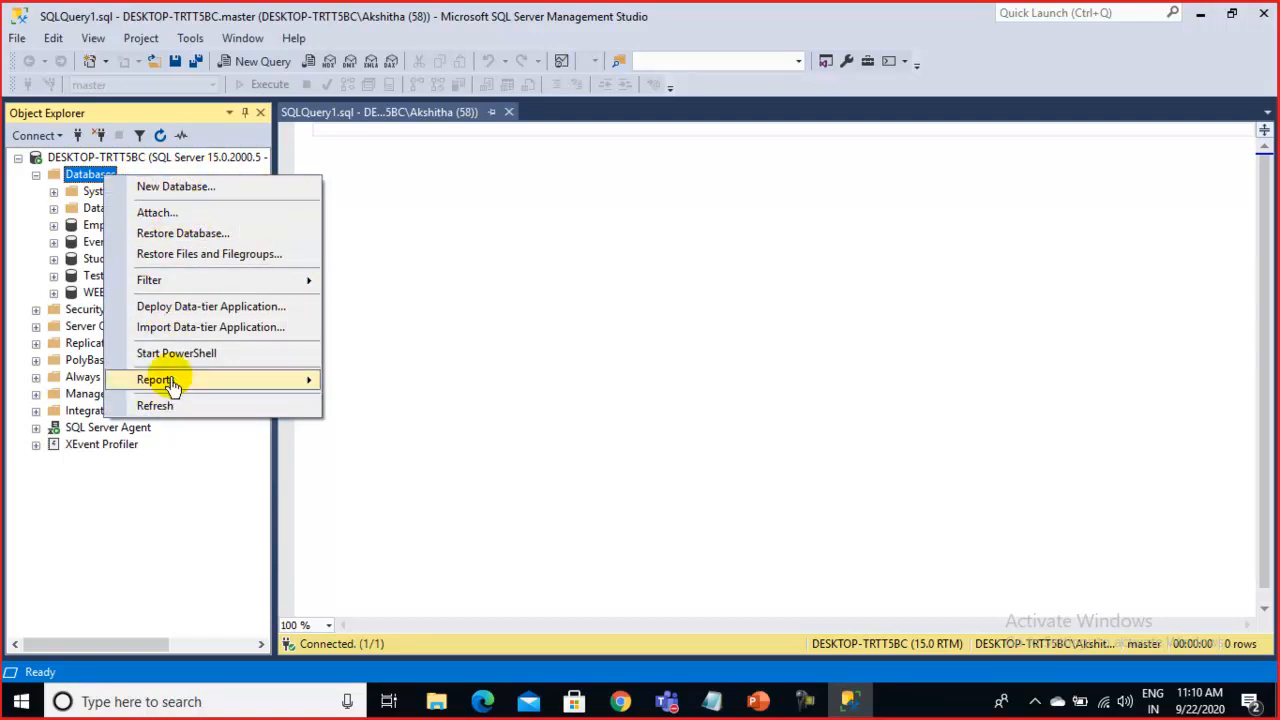
# Create the ExamDB database in the New Database dialog, keeping the default data and log files
pyautogui.click(176, 187)
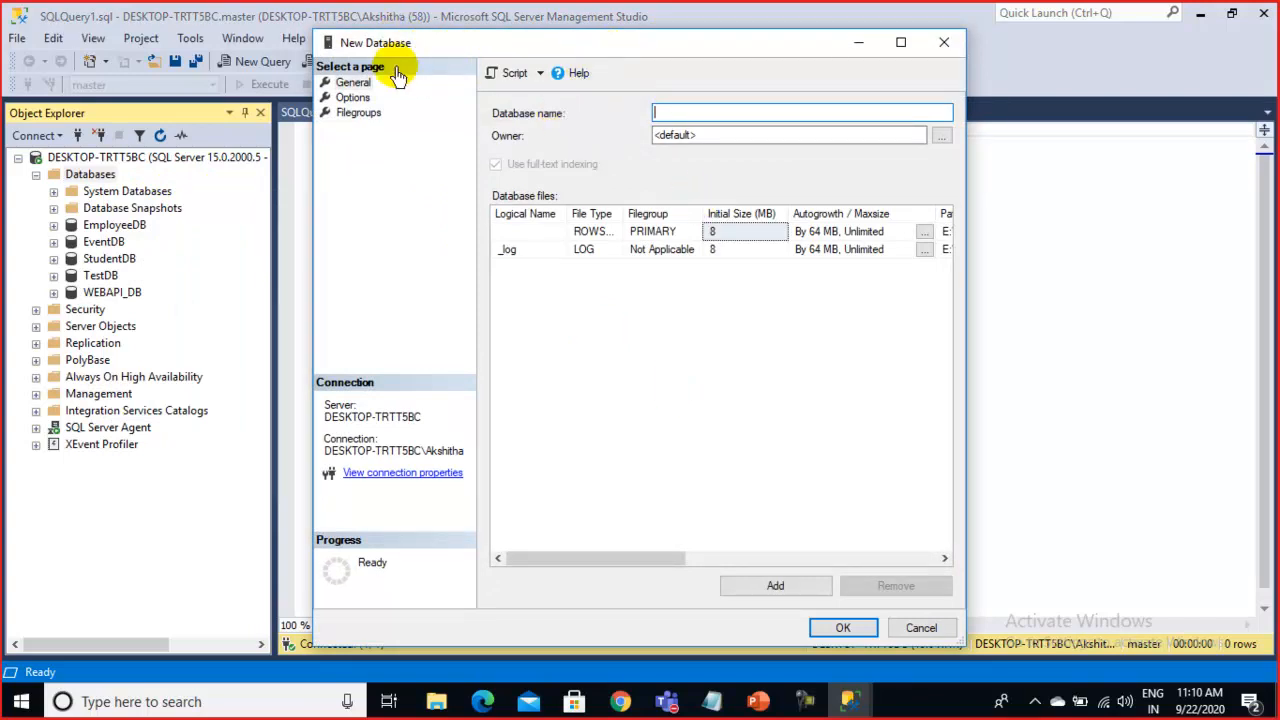
pyautogui.moveTo(366, 43); pyautogui.dragTo(397, 205)
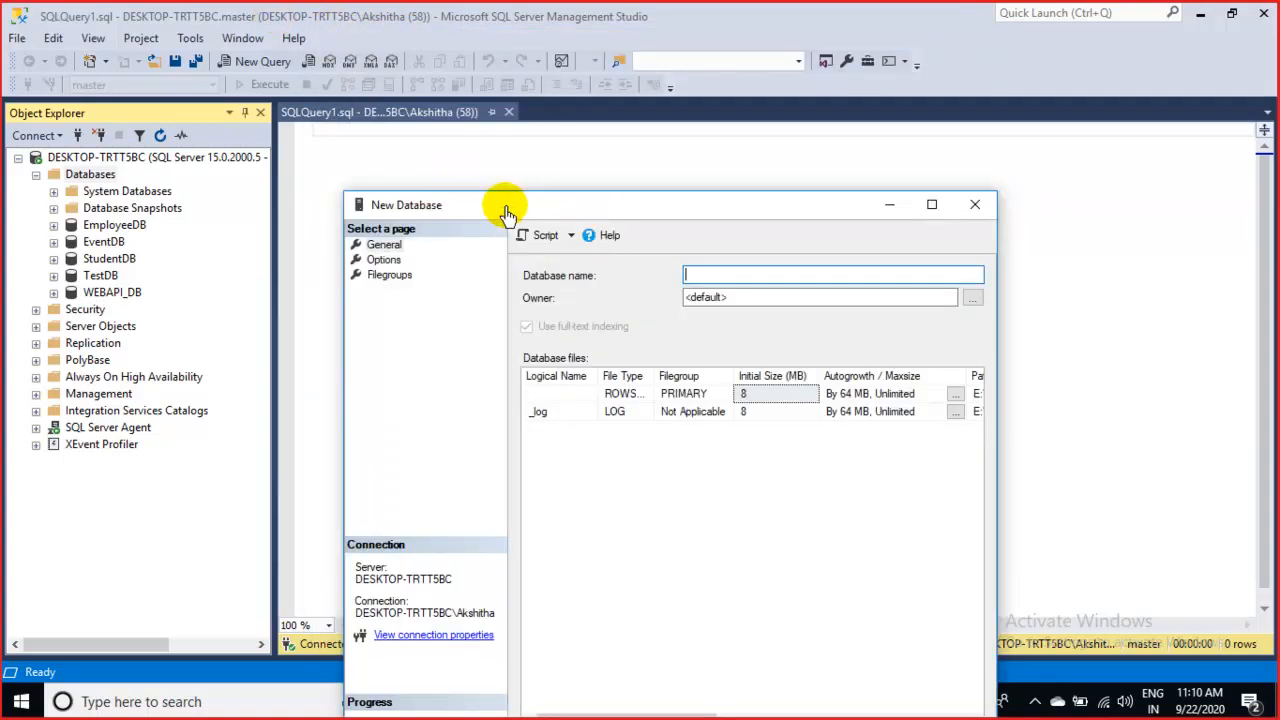
pyautogui.moveTo(504, 206); pyautogui.dragTo(537, 128)
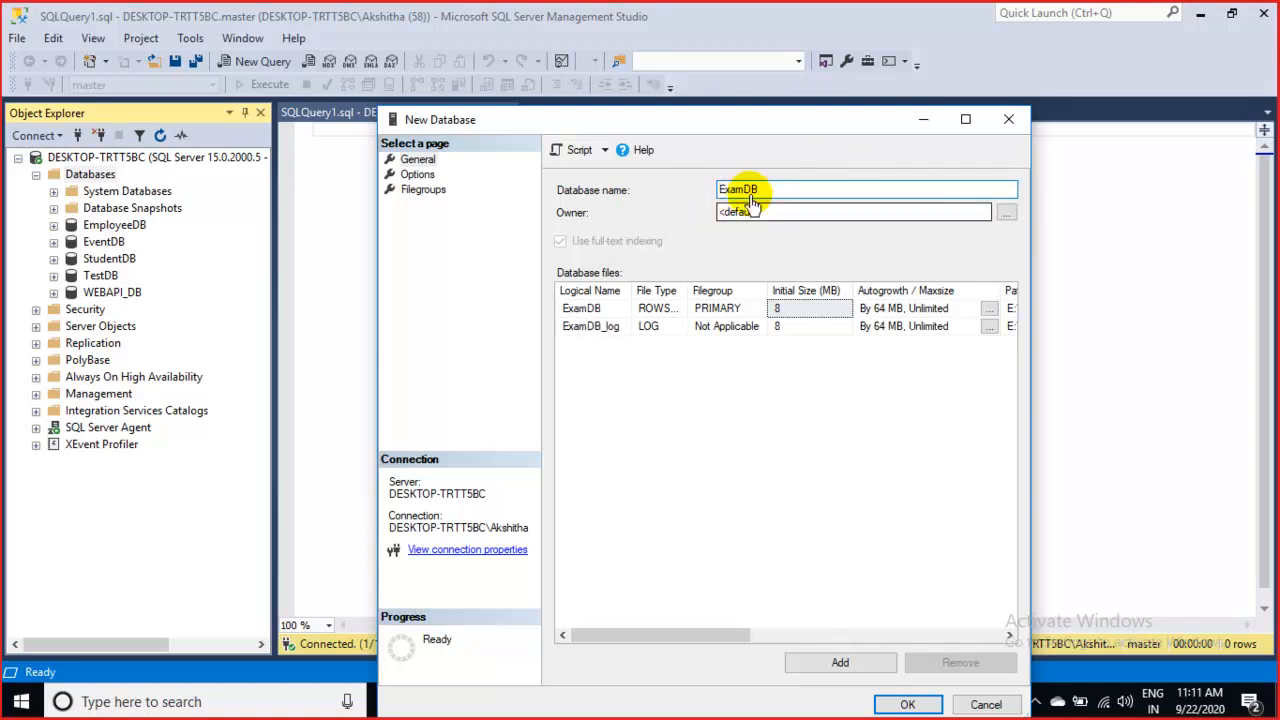
pyautogui.moveTo(766, 192); pyautogui.dragTo(686, 200)
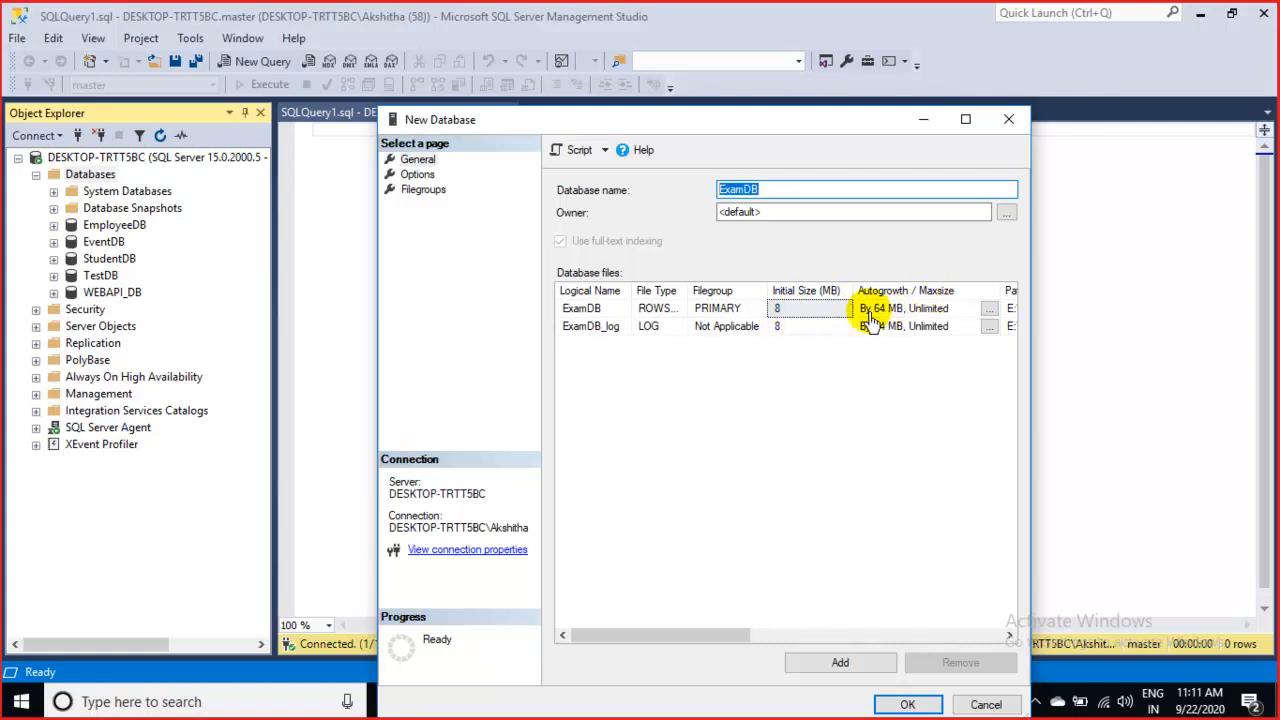
pyautogui.moveTo(718, 645); pyautogui.dragTo(900, 629)
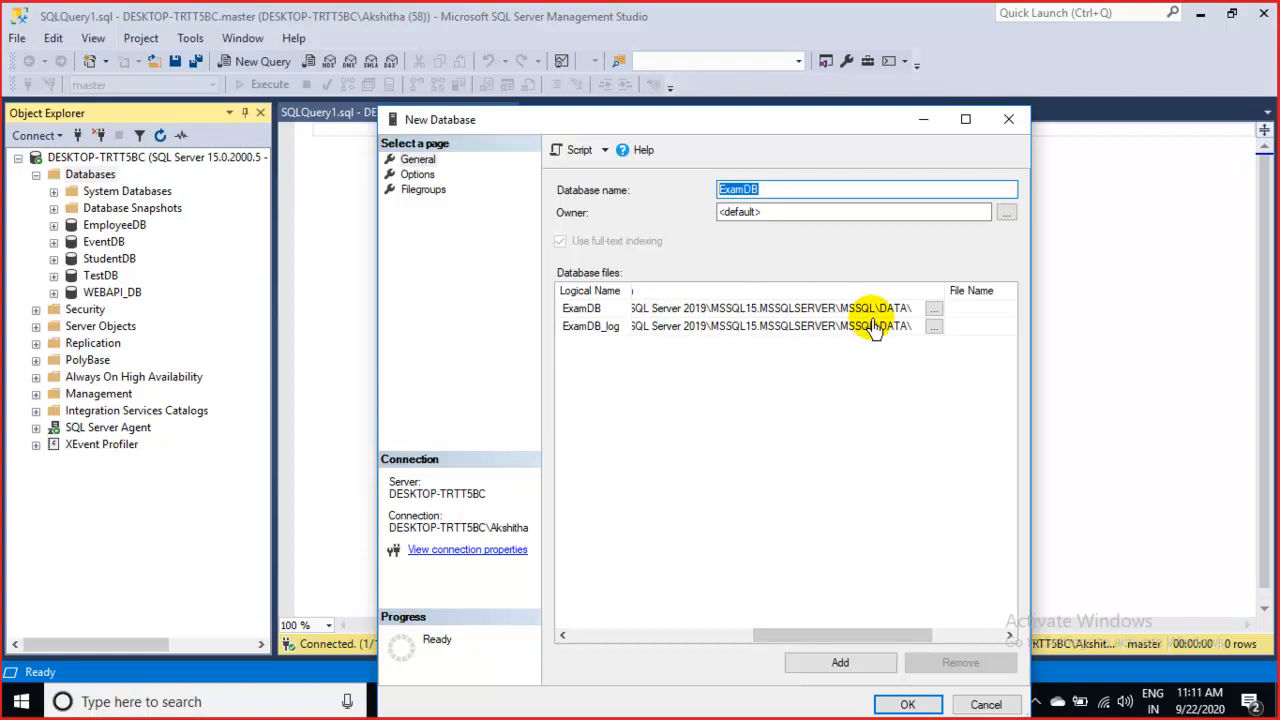
pyautogui.click(932, 311)
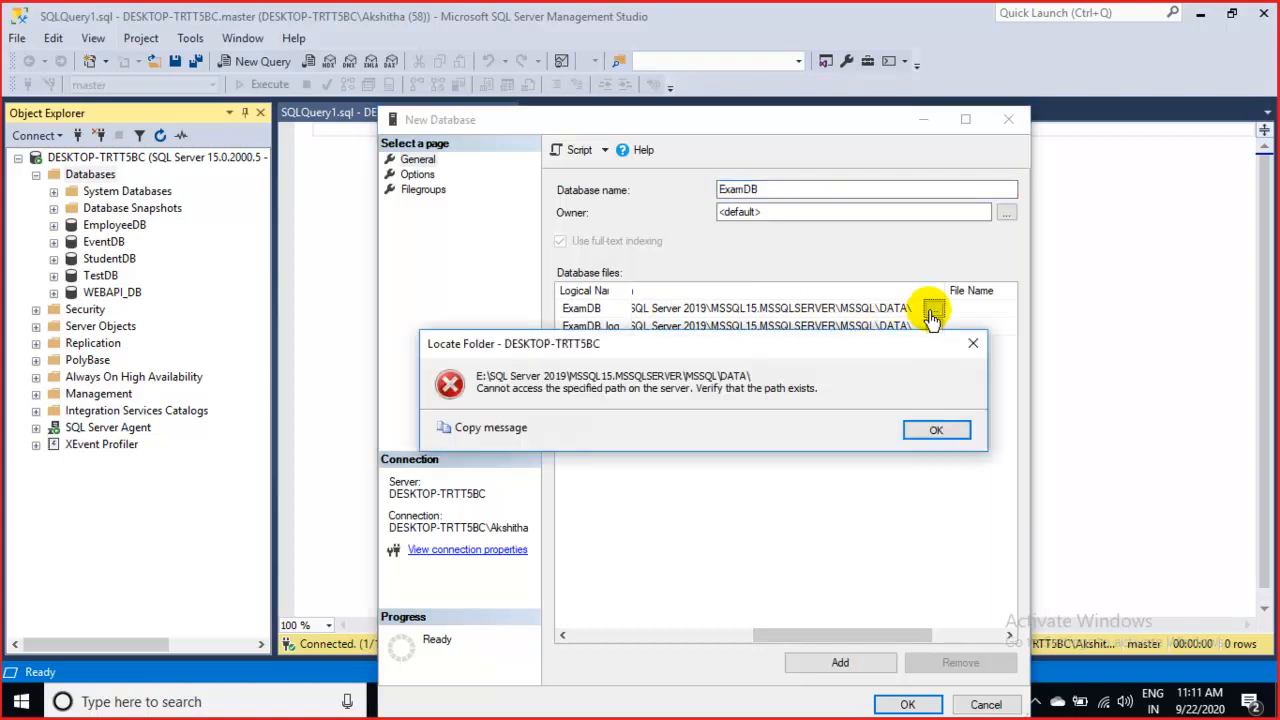
pyautogui.click(937, 430)
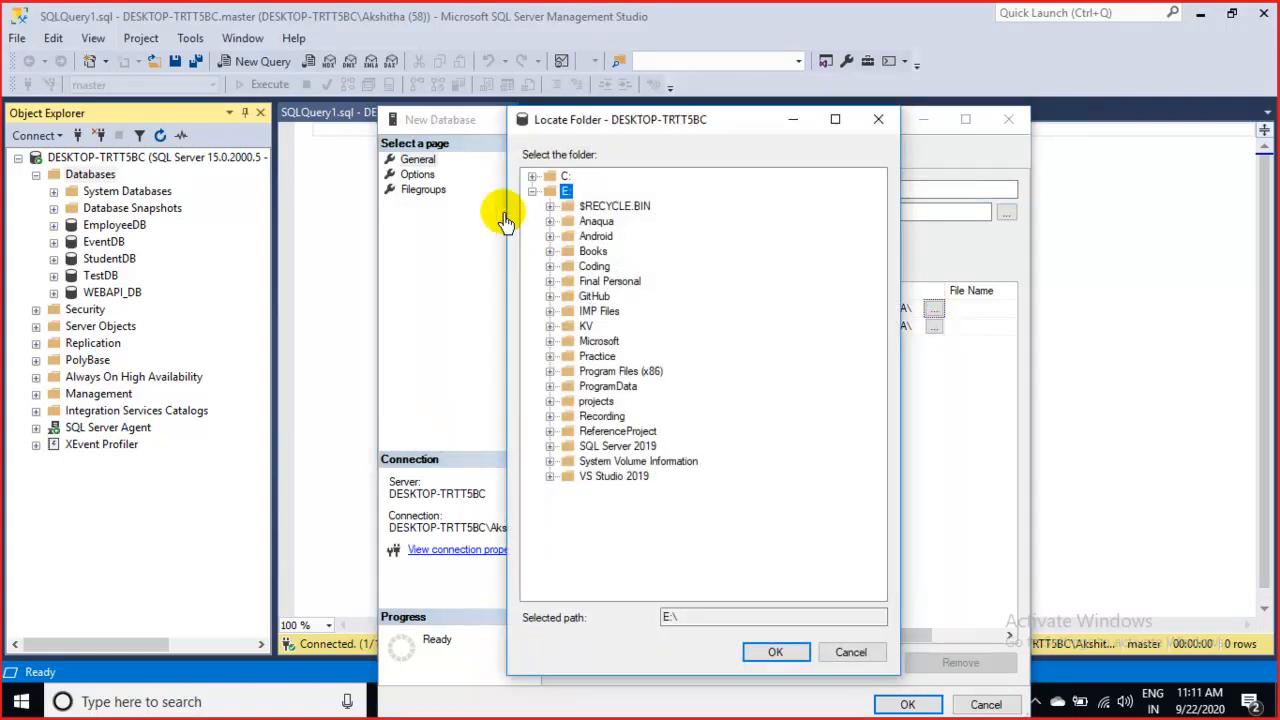
pyautogui.click(851, 652)
pyautogui.moveTo(891, 636); pyautogui.dragTo(566, 640)
pyautogui.doubleClick(771, 191)
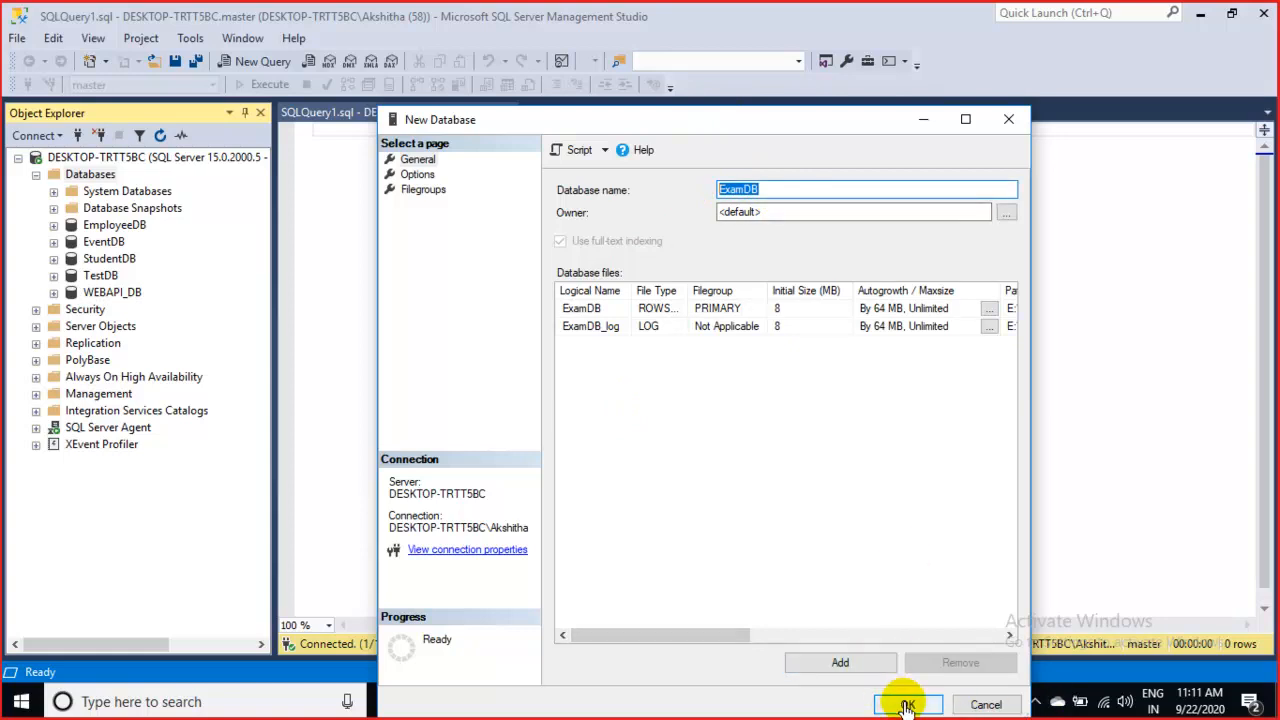
pyautogui.click(906, 706)
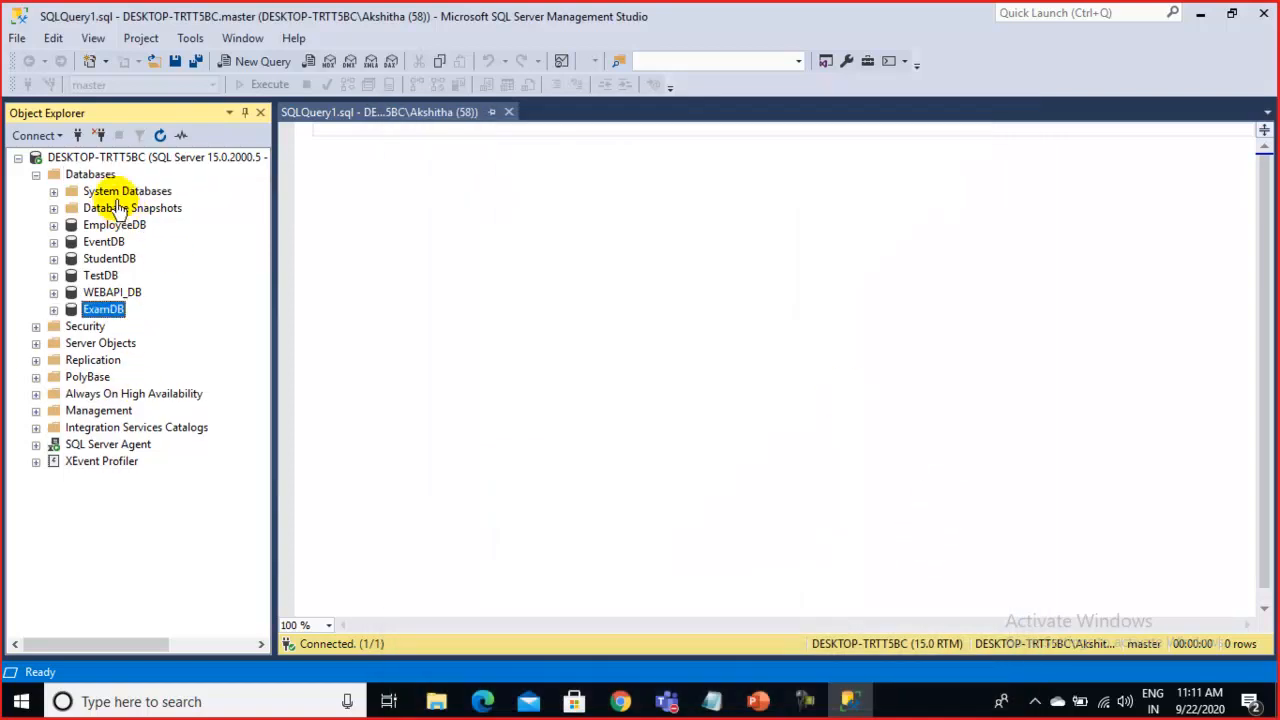
# Refresh the Databases list and select the newly listed ExamDB
pyautogui.rightClick(111, 182)
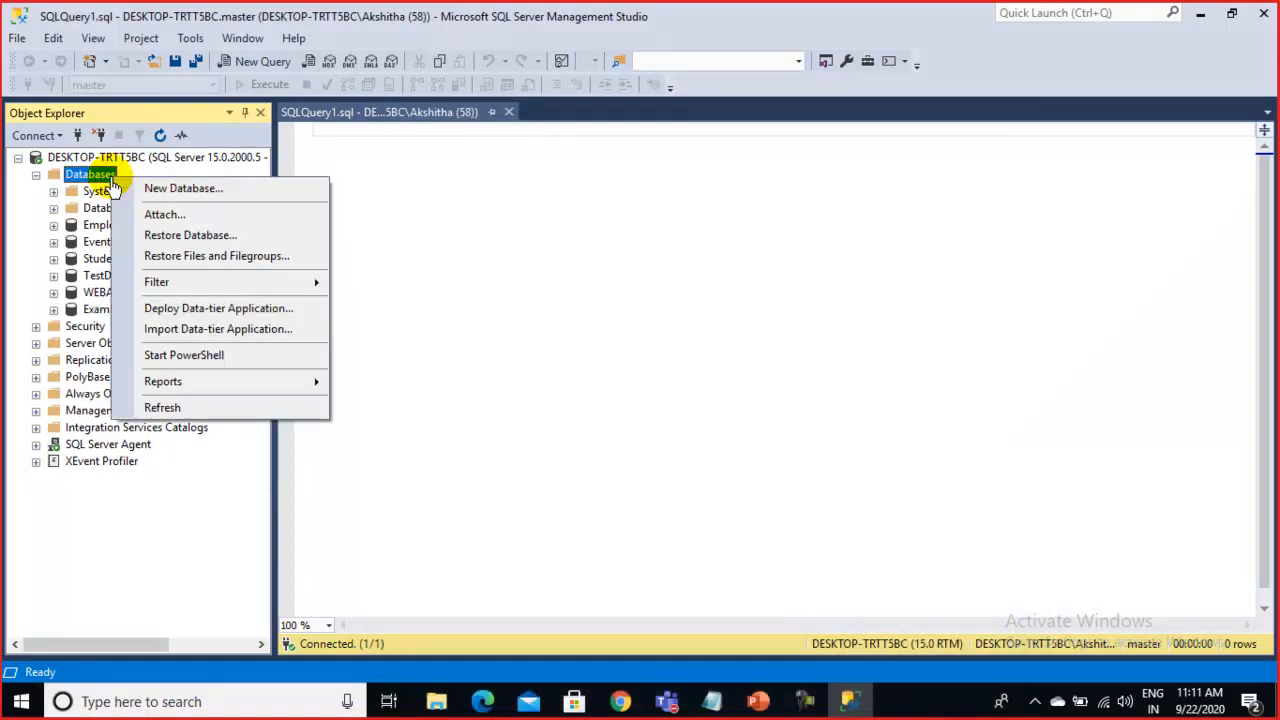
pyautogui.click(196, 408)
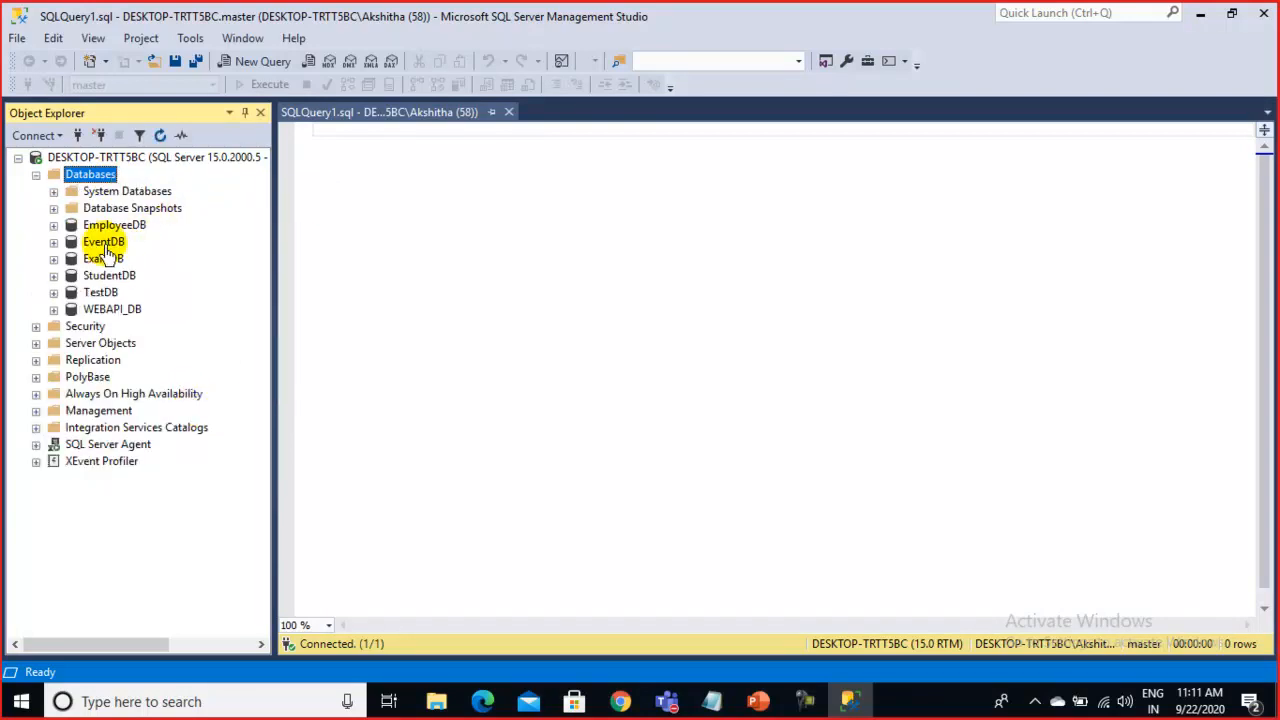
pyautogui.click(98, 260)
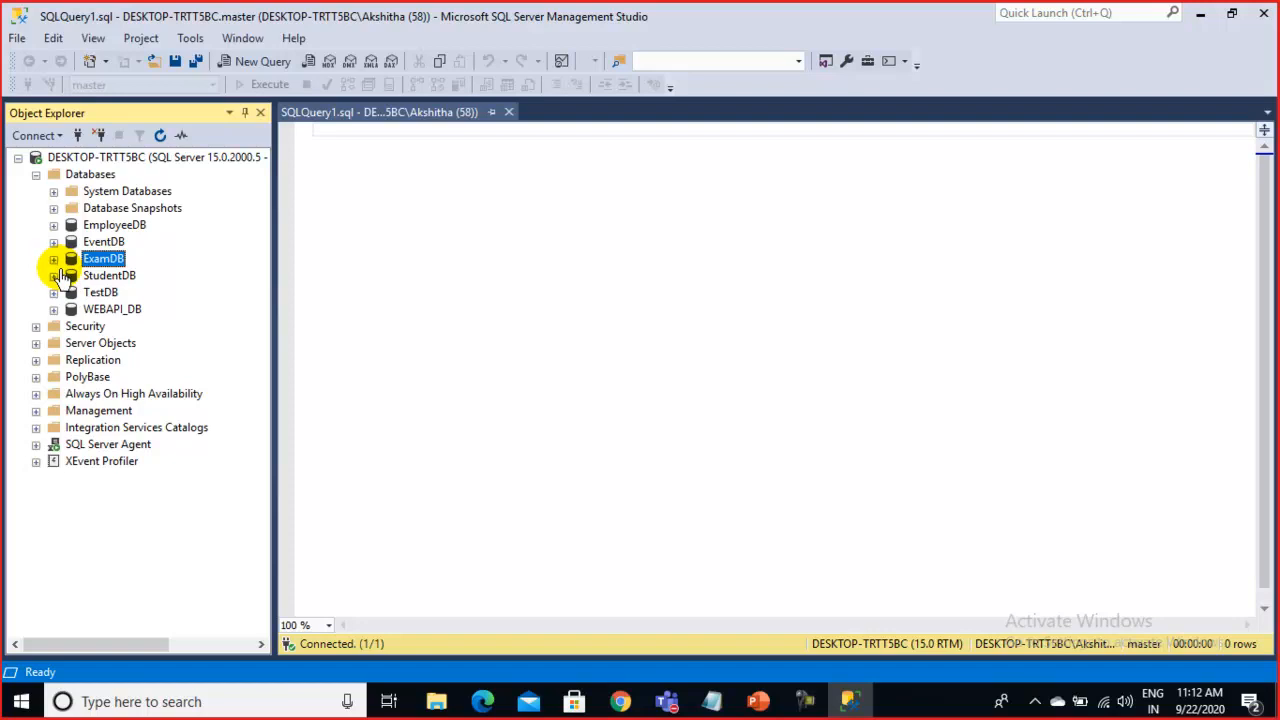
# Browse ExamDB's Tables, Views, Synonyms and Security folders, then collapse ExamDB
pyautogui.click(53, 259)
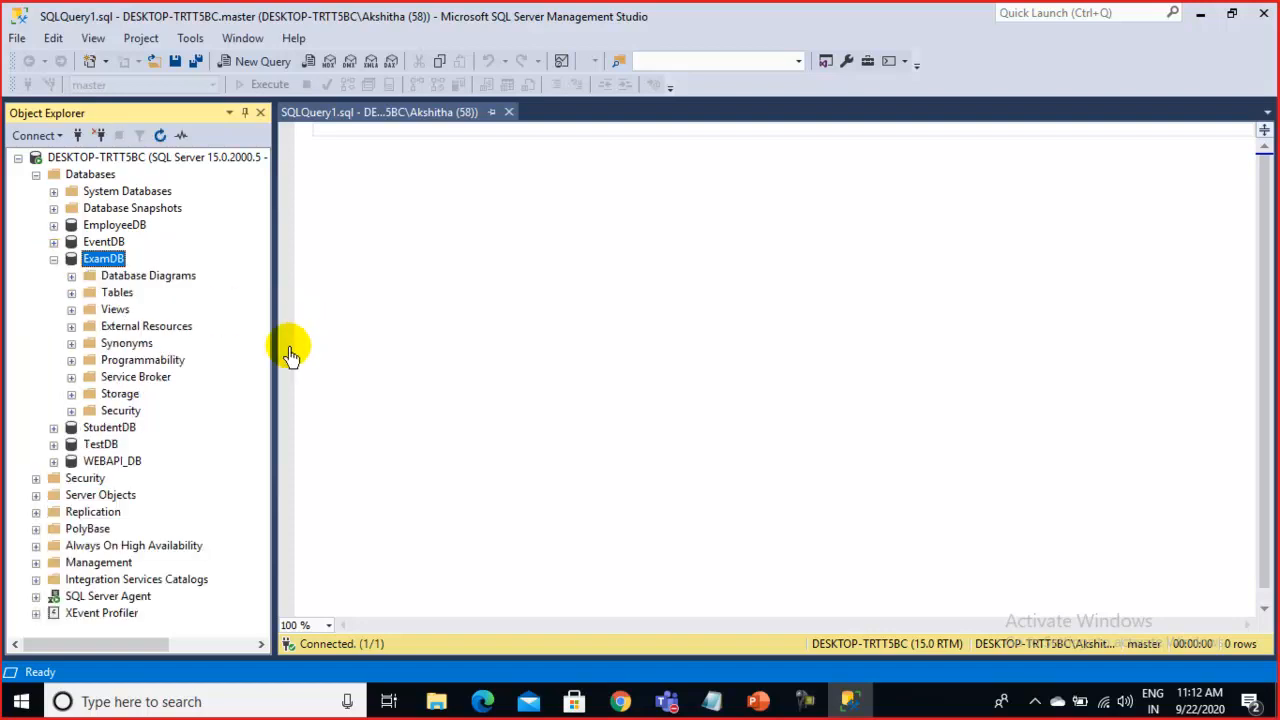
pyautogui.click(116, 296)
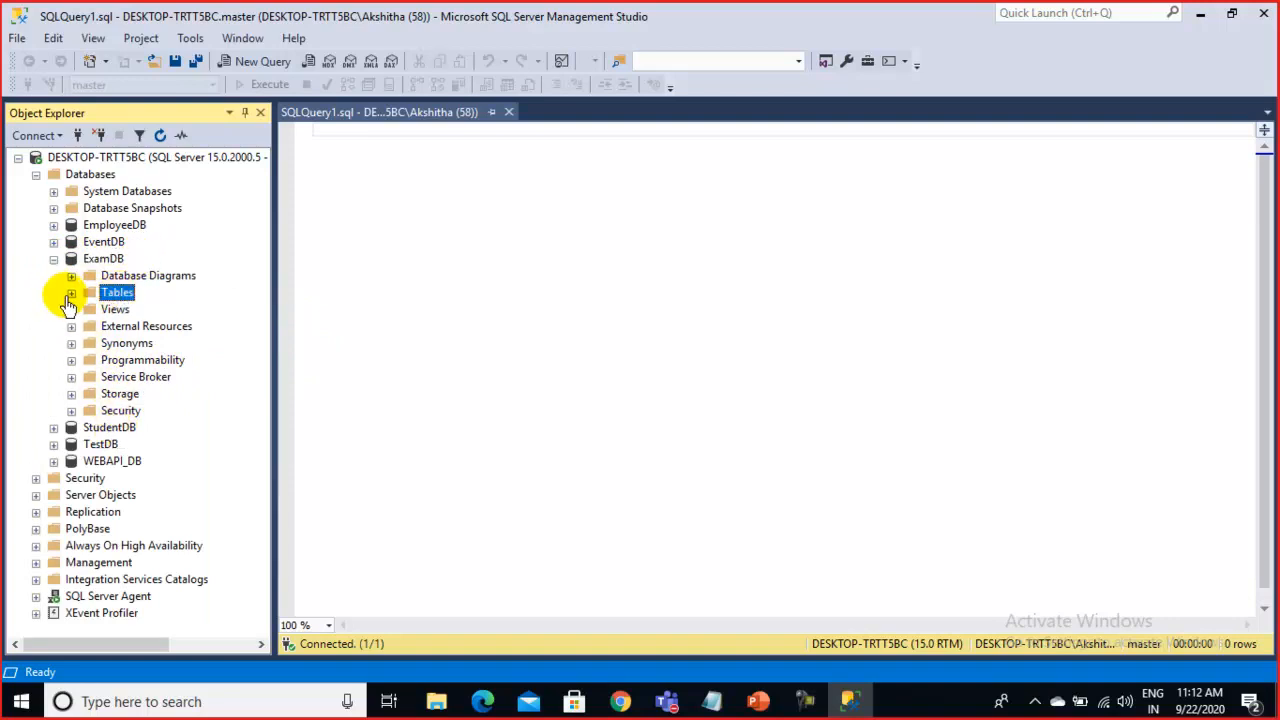
pyautogui.click(71, 293)
pyautogui.click(71, 292)
pyautogui.click(116, 310)
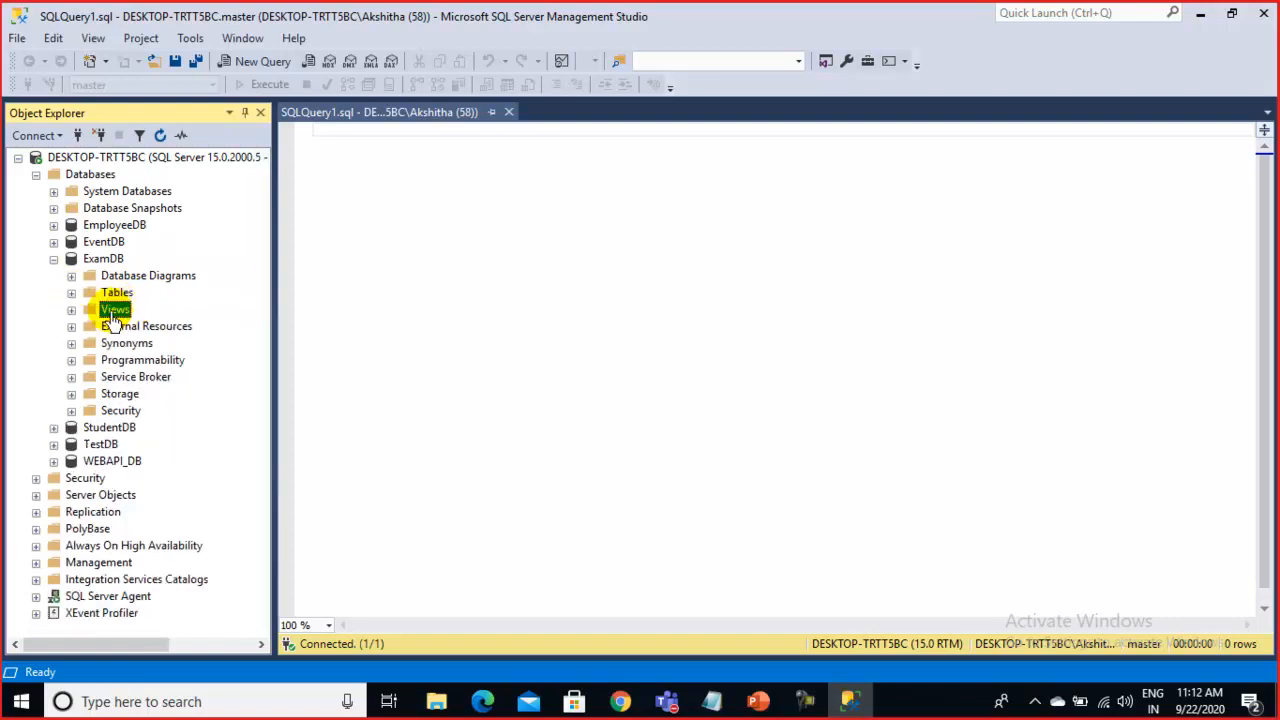
pyautogui.click(129, 345)
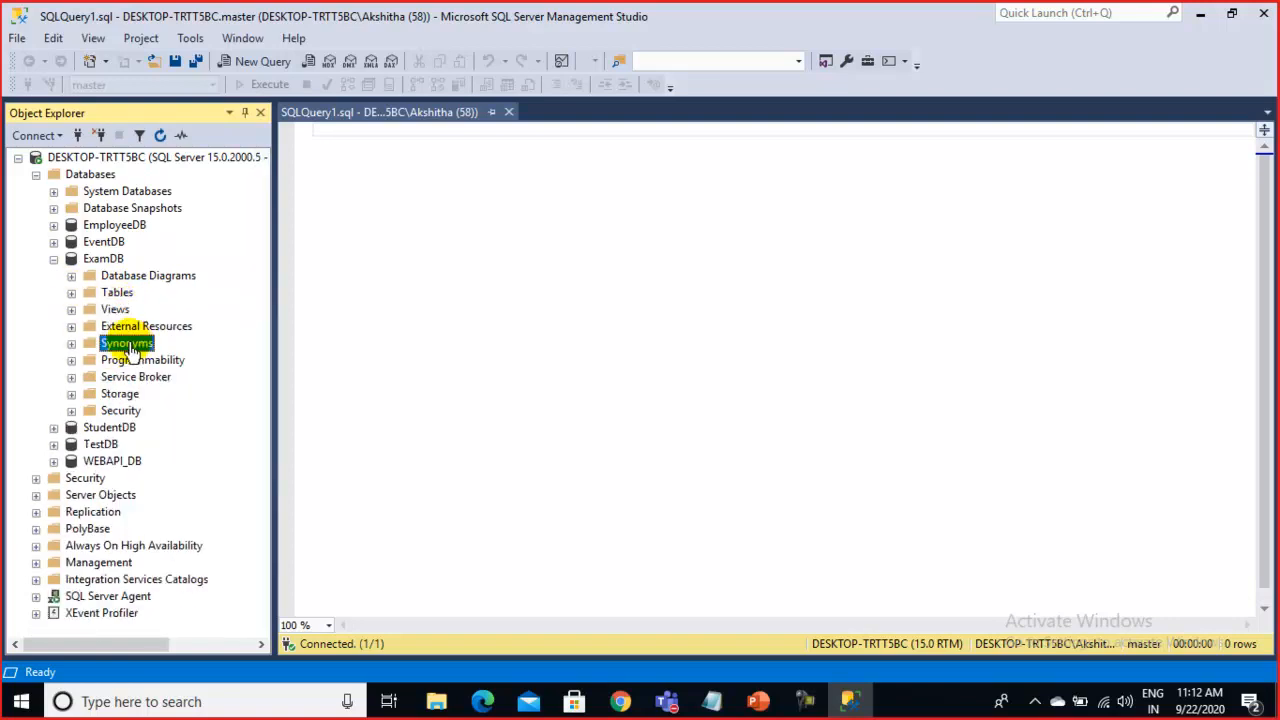
pyautogui.click(118, 412)
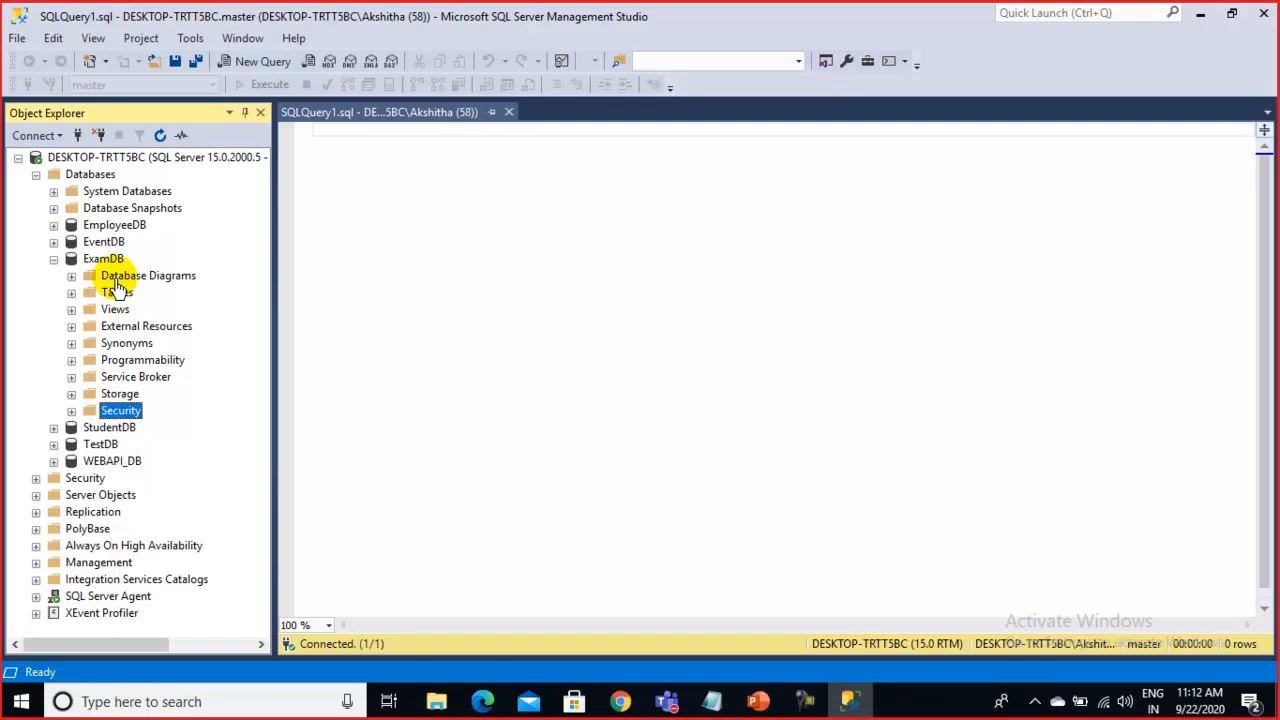
pyautogui.click(103, 260)
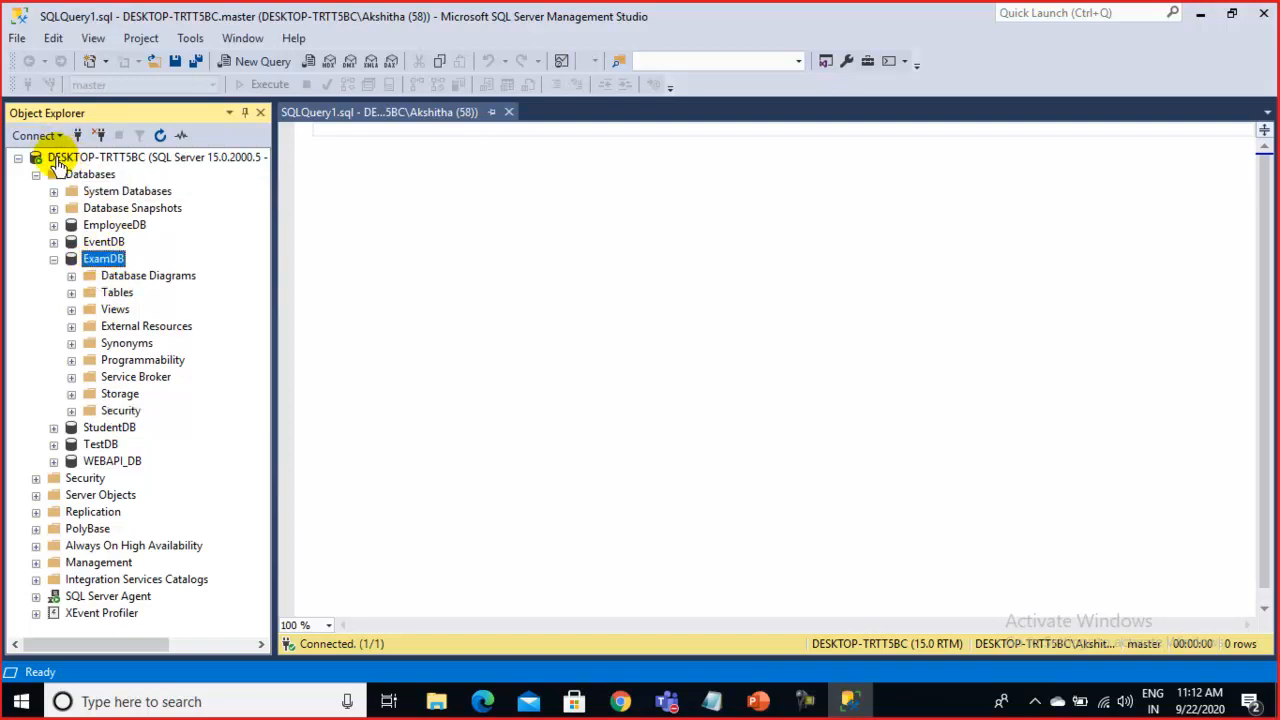
pyautogui.click(161, 160)
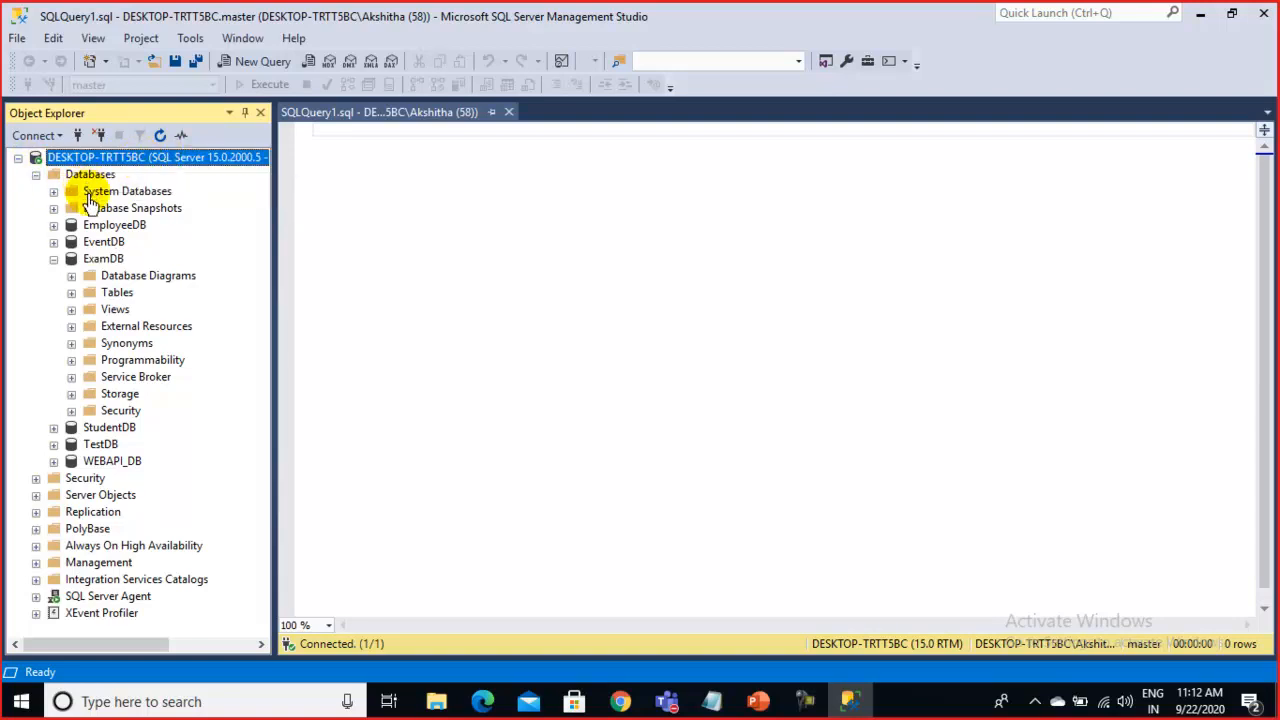
pyautogui.click(53, 259)
pyautogui.click(53, 259)
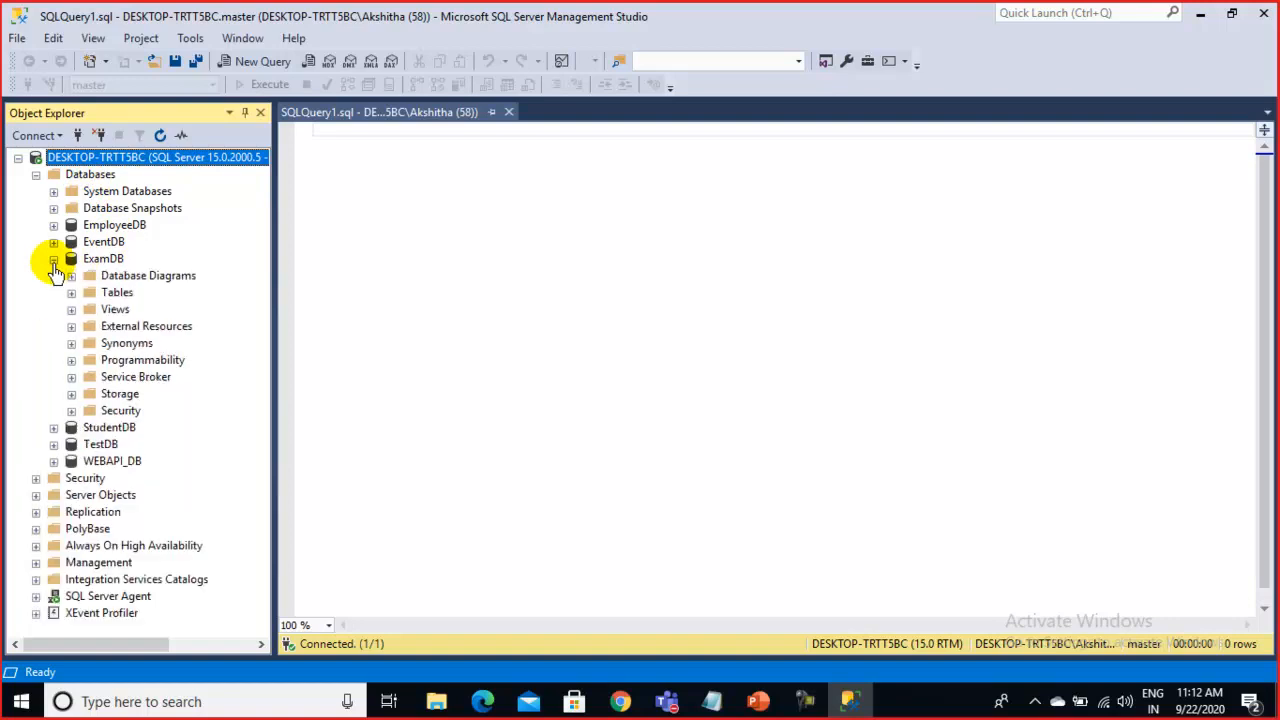
pyautogui.click(53, 259)
pyautogui.click(95, 175)
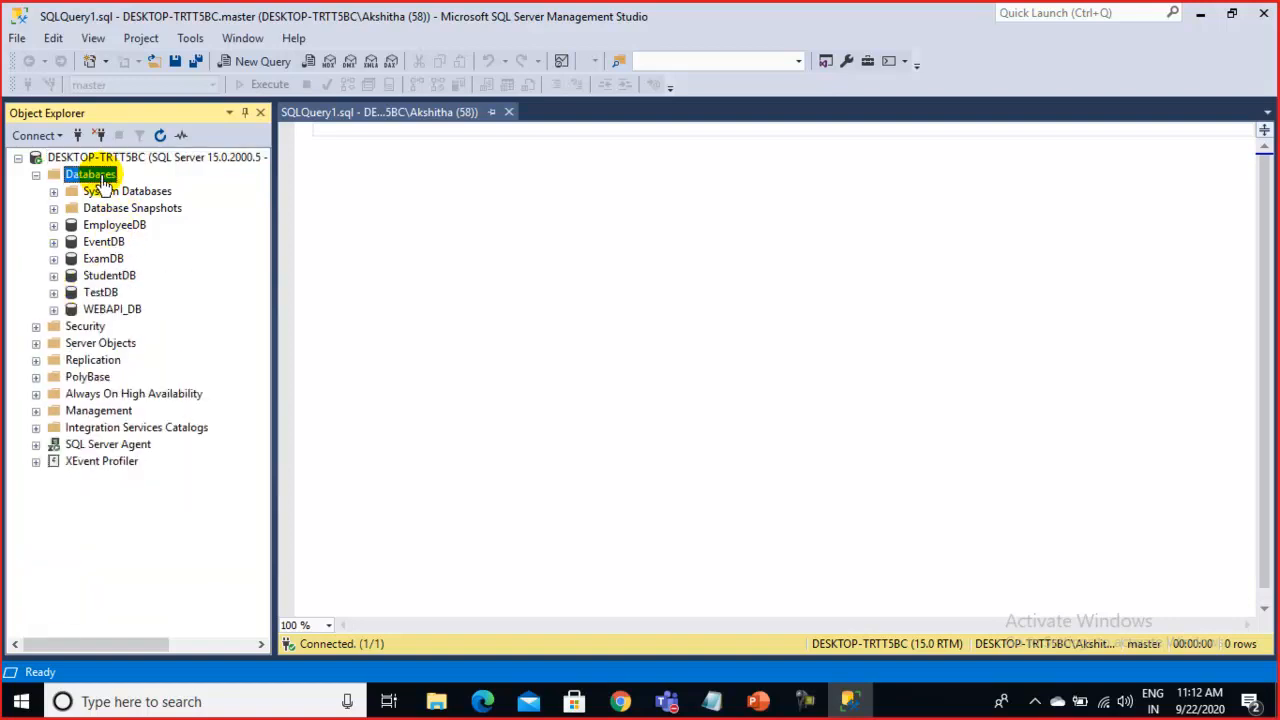
# Write CREATE DATABASE MyTempDB in the SQLQuery1.sql editor and select that line
pyautogui.rightClick(104, 180)
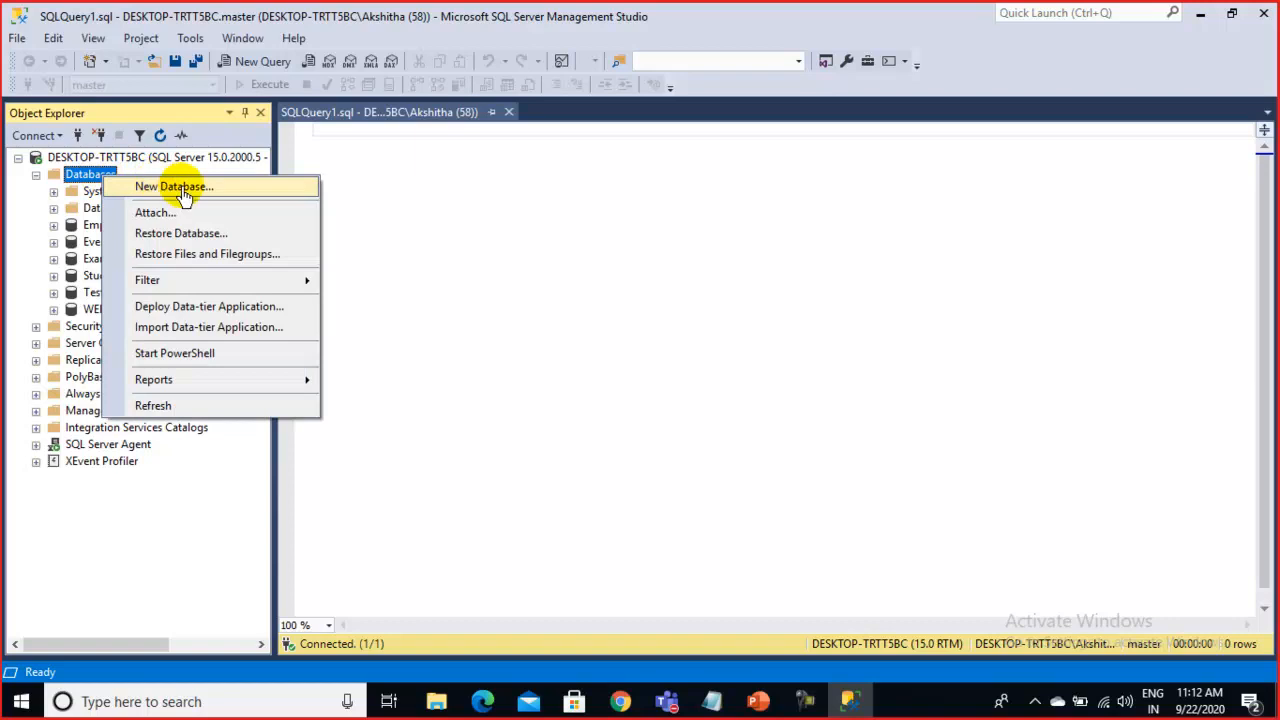
pyautogui.click(75, 179)
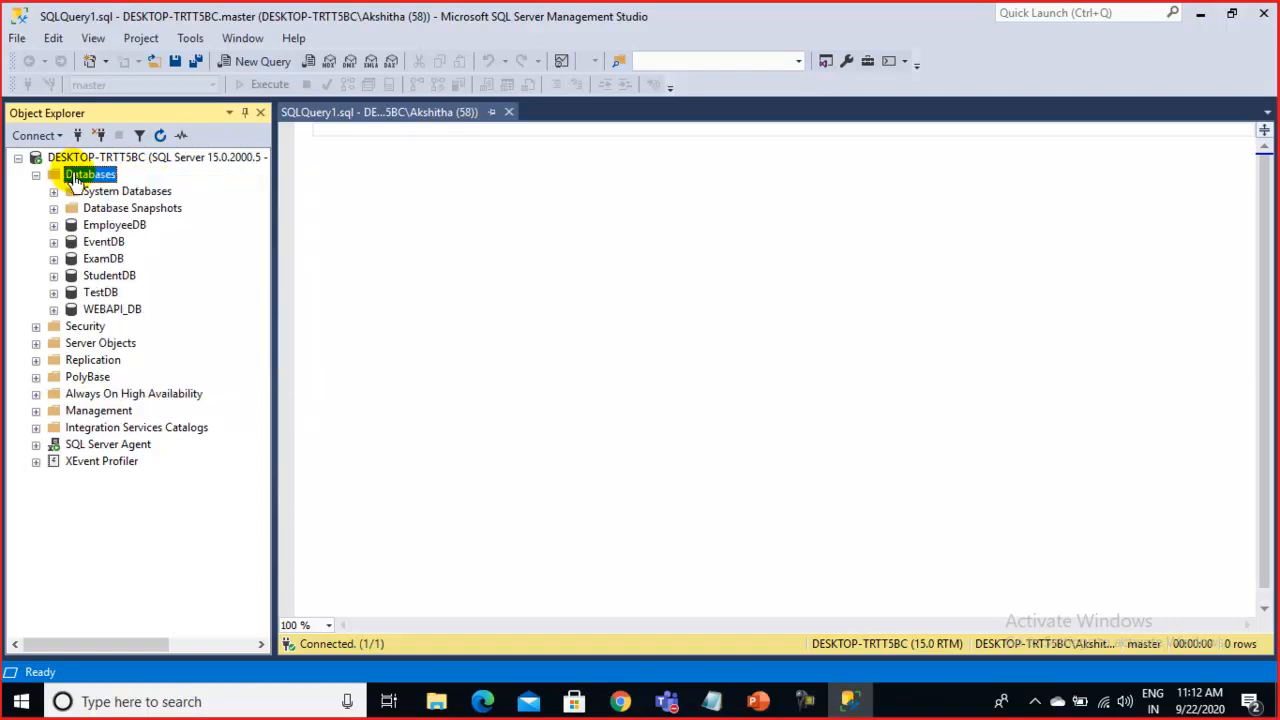
pyautogui.click(362, 165)
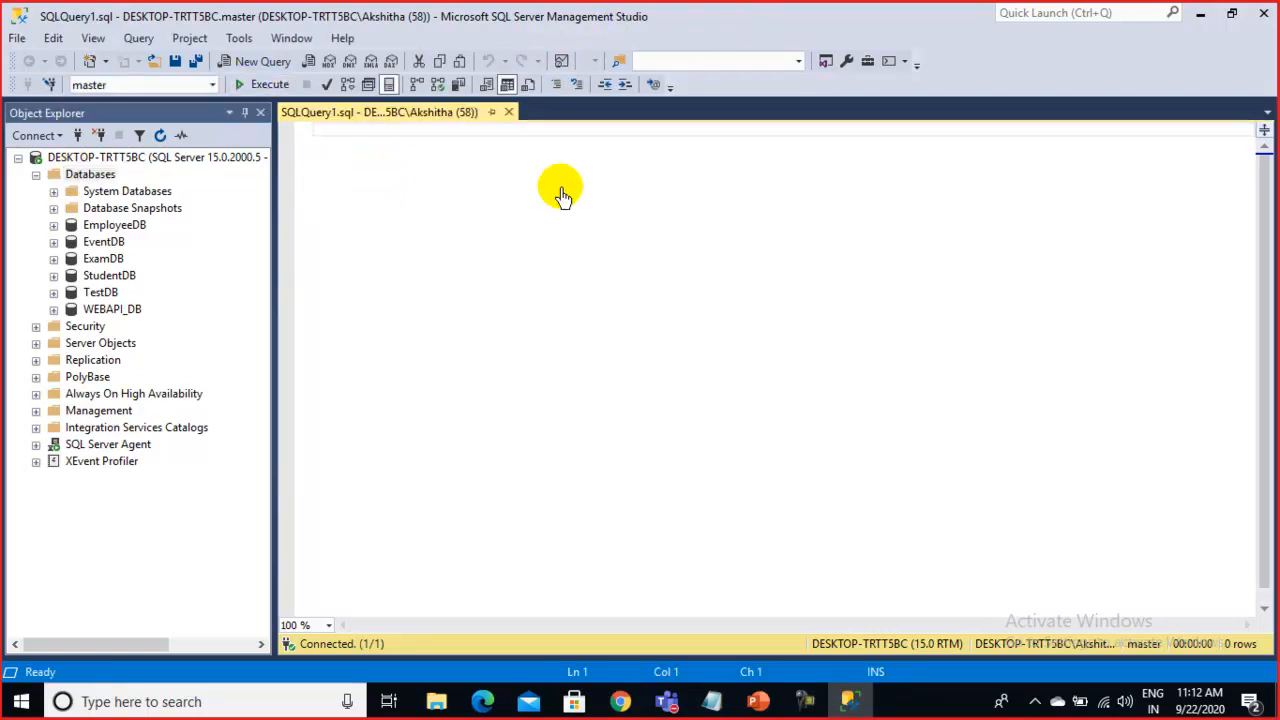
pyautogui.press('Return')
pyautogui.press('Return')
pyautogui.press('Return')
pyautogui.press('Return')
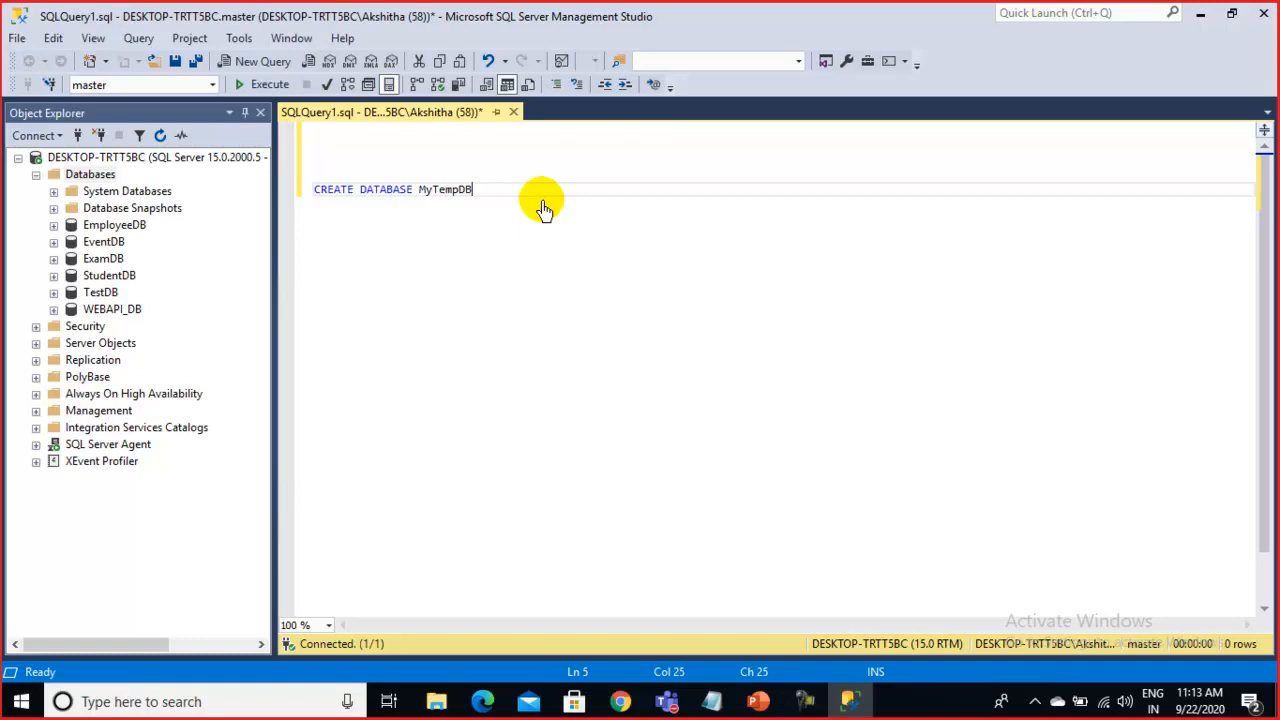
pyautogui.moveTo(508, 197); pyautogui.dragTo(297, 205)
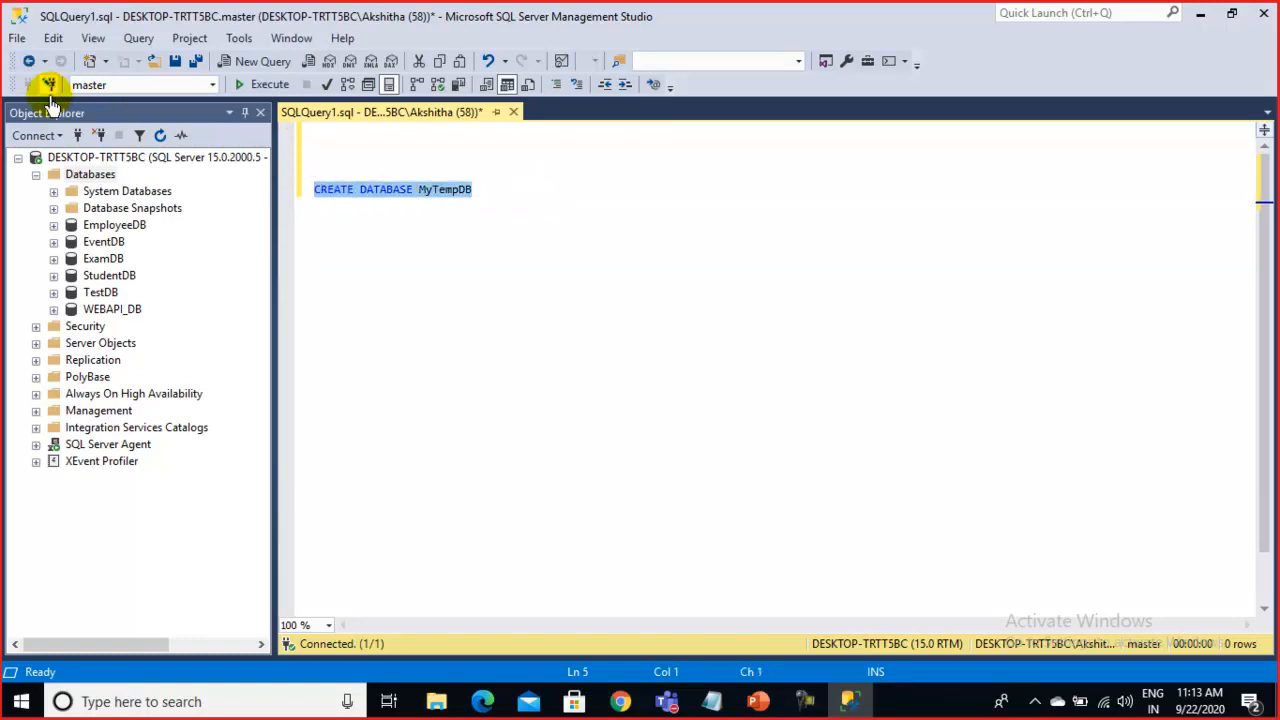
# Execute CREATE DATABASE MyTempDB and refresh Databases so MyTempDB is listed
pyautogui.click(251, 88)
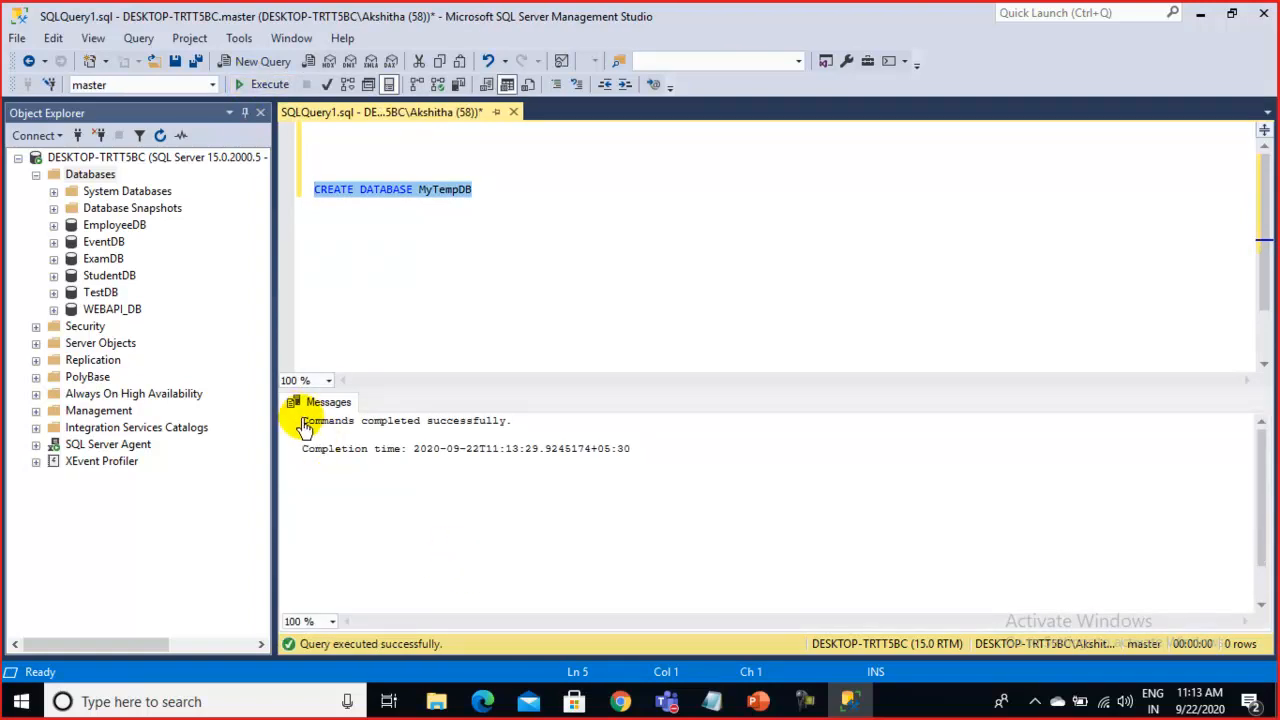
pyautogui.moveTo(300, 418); pyautogui.dragTo(625, 470)
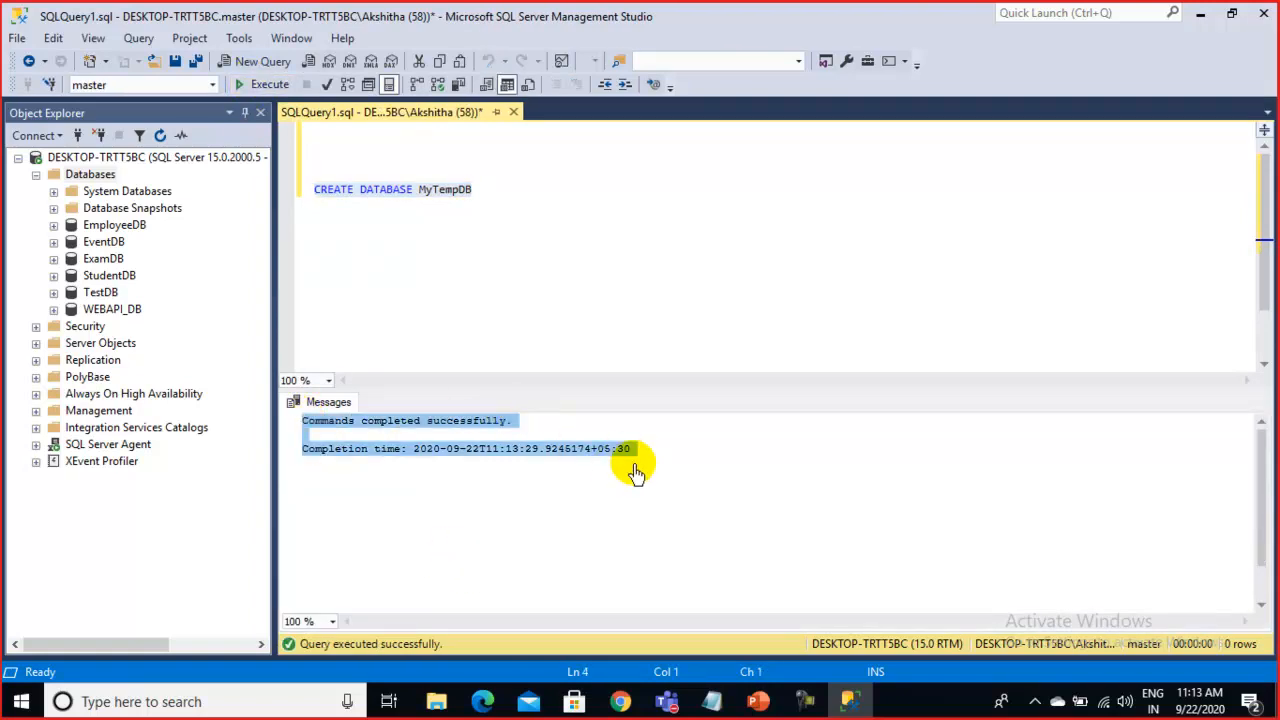
pyautogui.rightClick(94, 173)
pyautogui.click(153, 406)
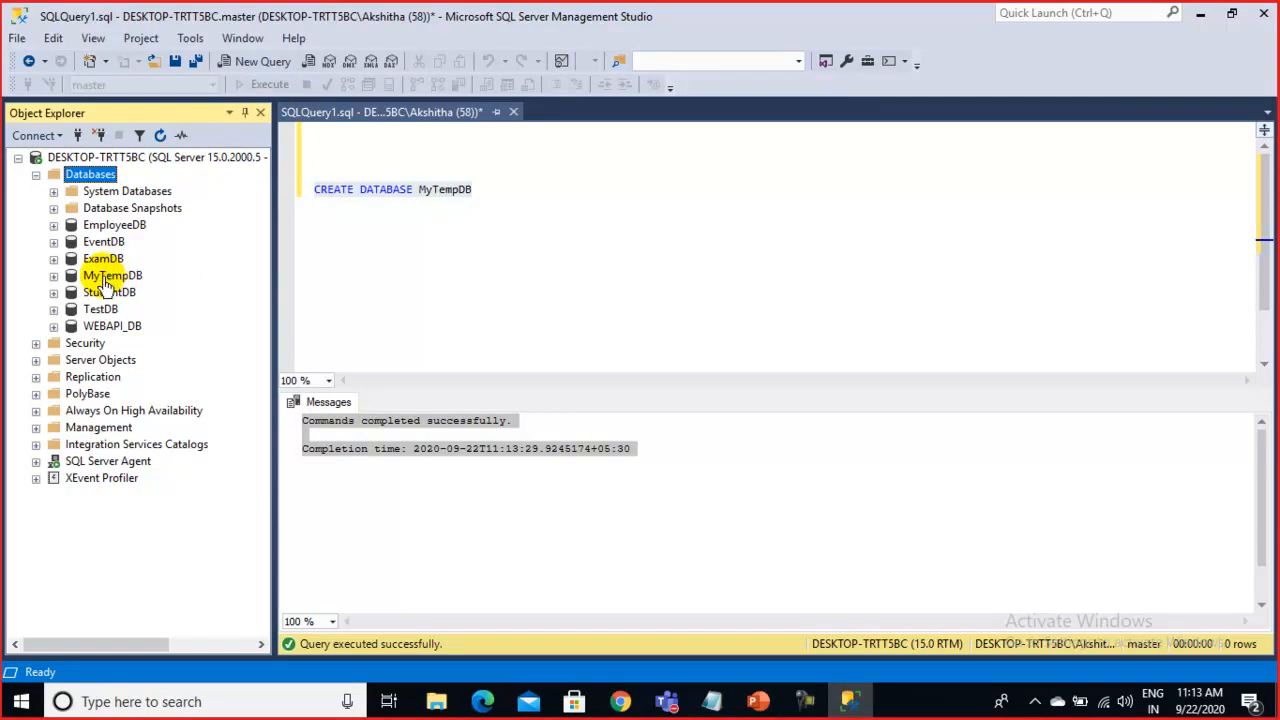
# Expand and collapse MyTempDB repeatedly to inspect its folders
pyautogui.click(109, 280)
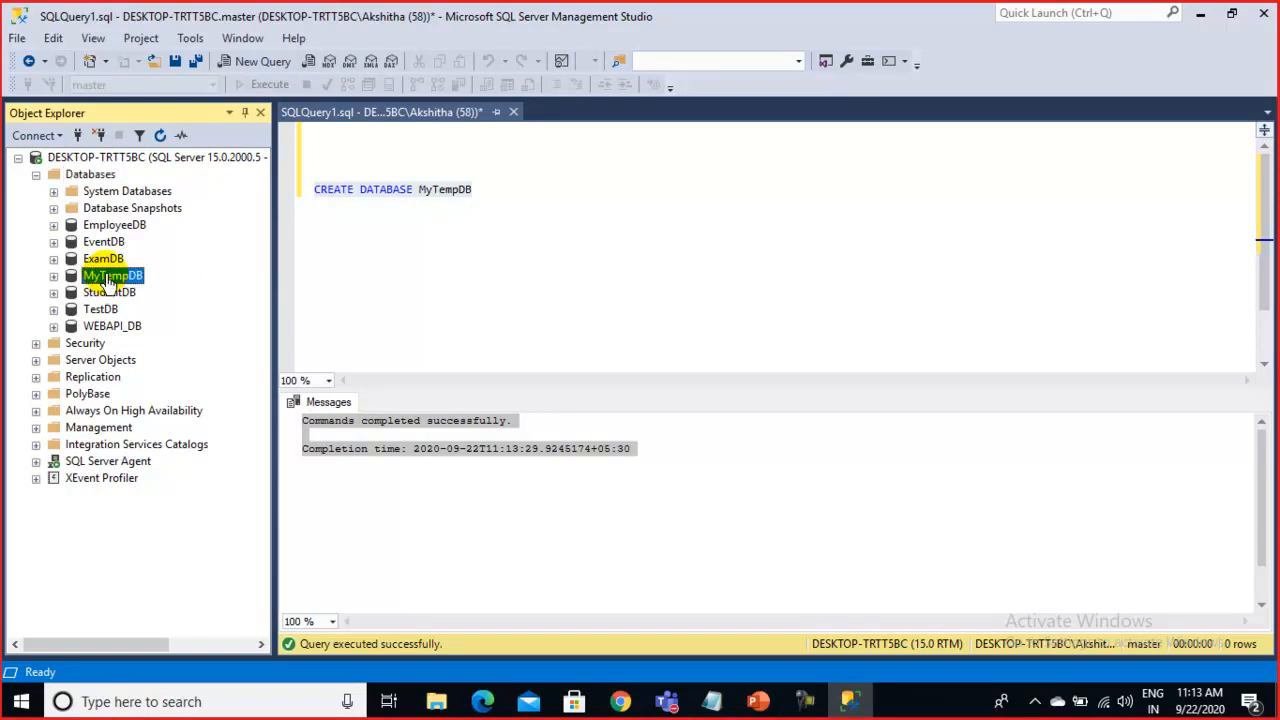
pyautogui.click(53, 277)
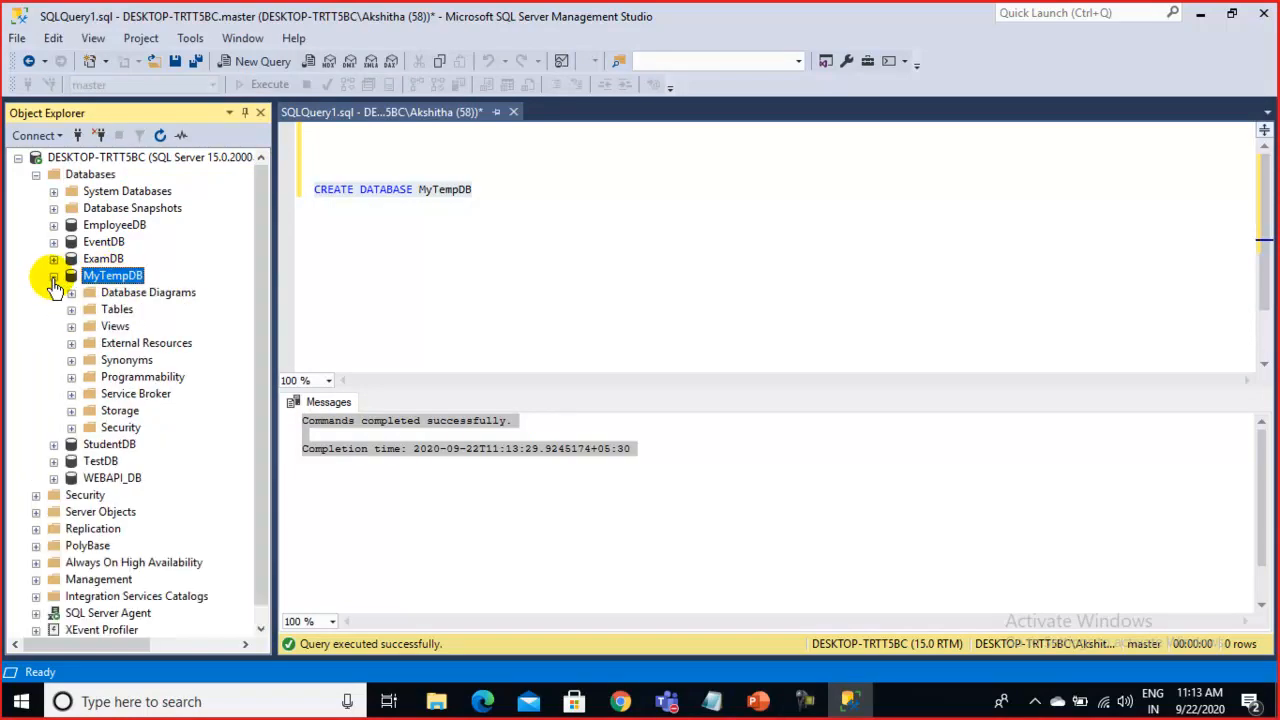
pyautogui.click(53, 277)
pyautogui.click(53, 277)
pyautogui.click(53, 277)
pyautogui.click(53, 277)
pyautogui.click(53, 277)
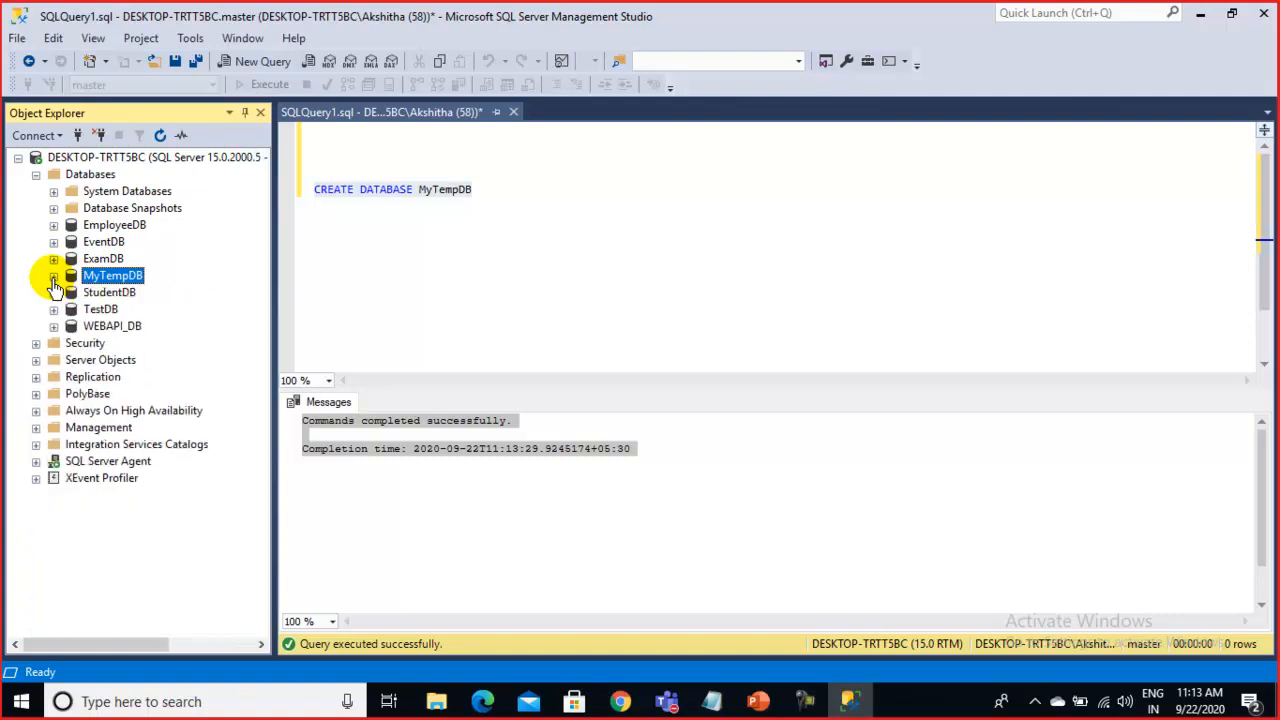
pyautogui.click(53, 277)
pyautogui.click(53, 277)
pyautogui.click(53, 277)
pyautogui.click(53, 277)
pyautogui.click(53, 276)
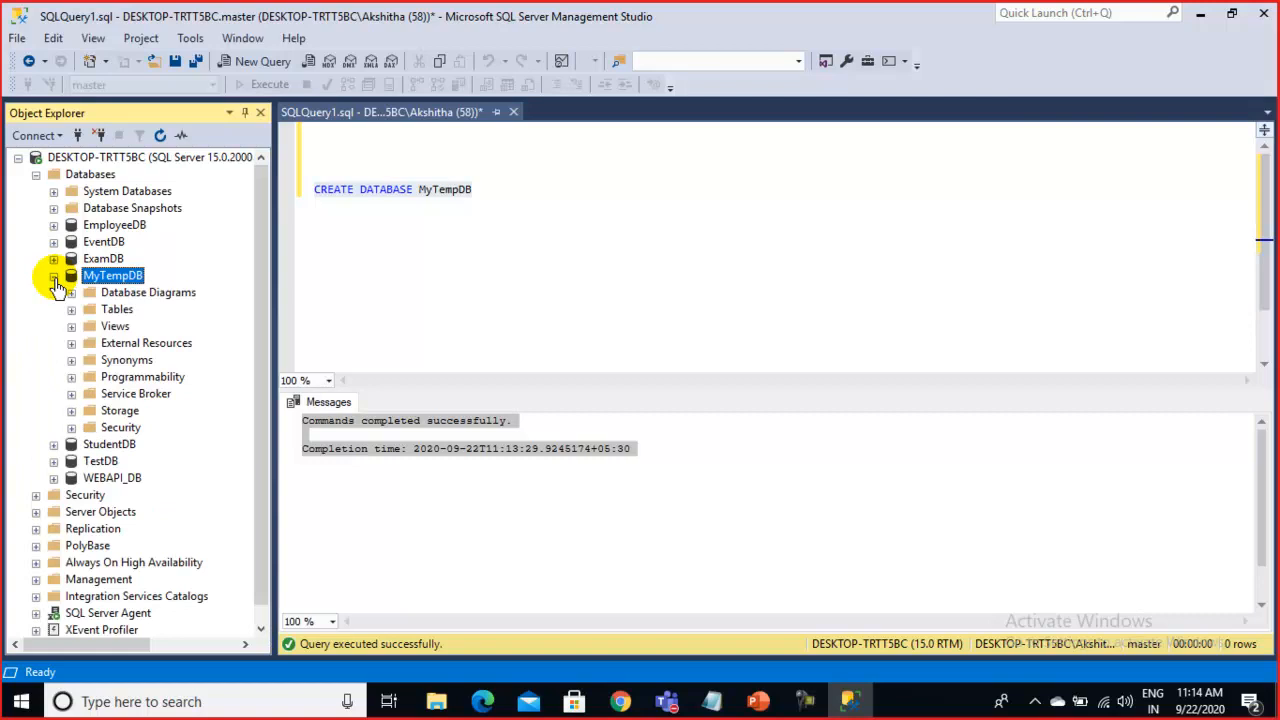
pyautogui.click(53, 276)
pyautogui.click(53, 276)
pyautogui.click(53, 276)
pyautogui.click(53, 276)
pyautogui.click(54, 278)
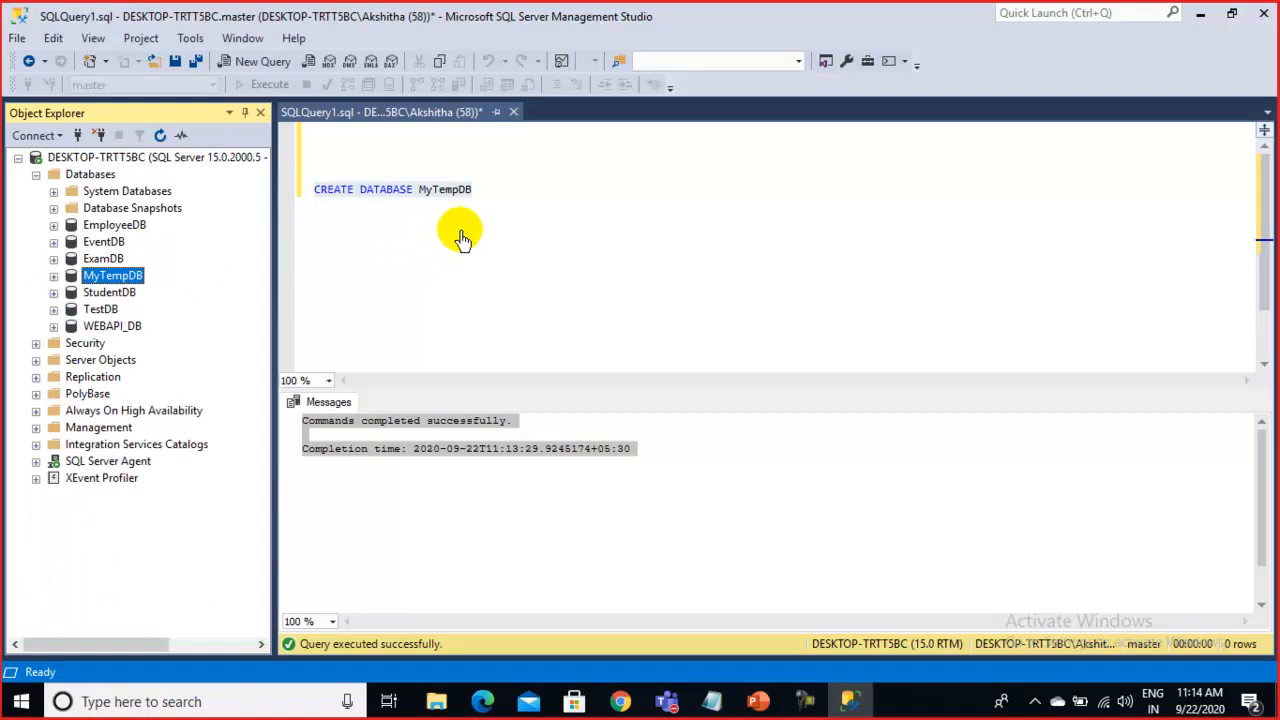
# Expand MyTempDB's Tables folder and show its New > Table… context menu
pyautogui.click(53, 277)
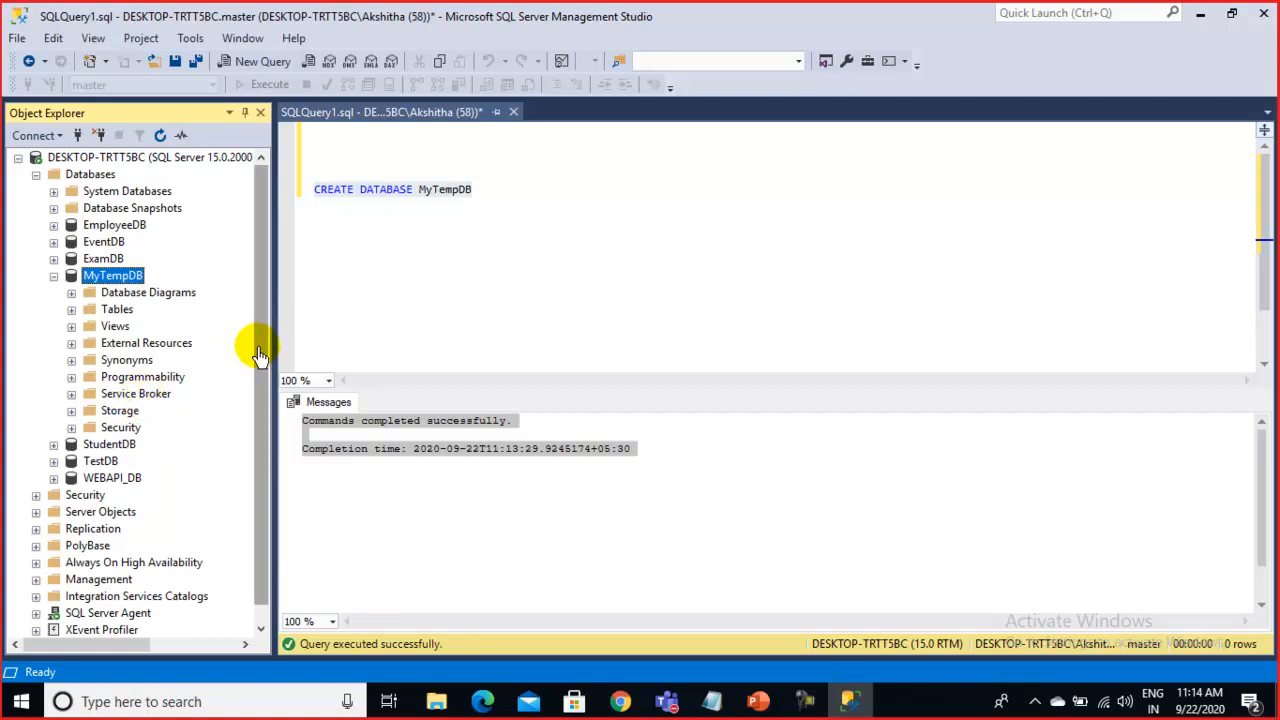
pyautogui.click(505, 190)
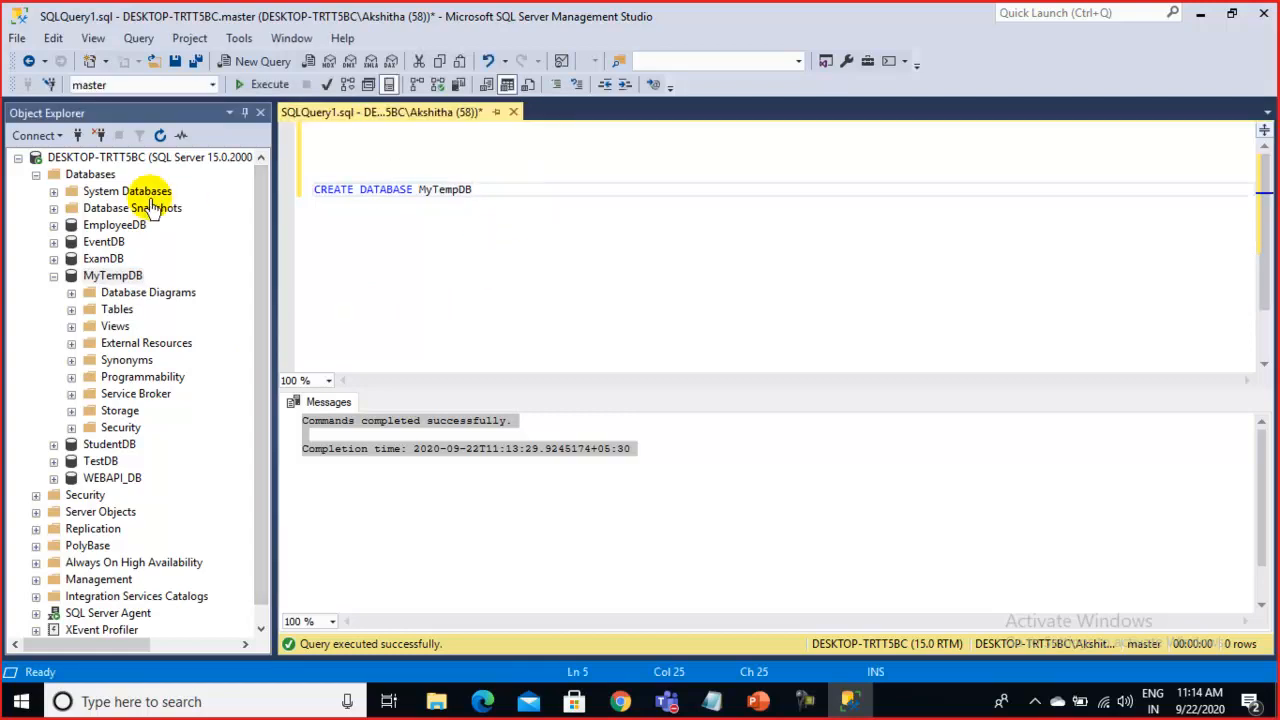
pyautogui.click(72, 311)
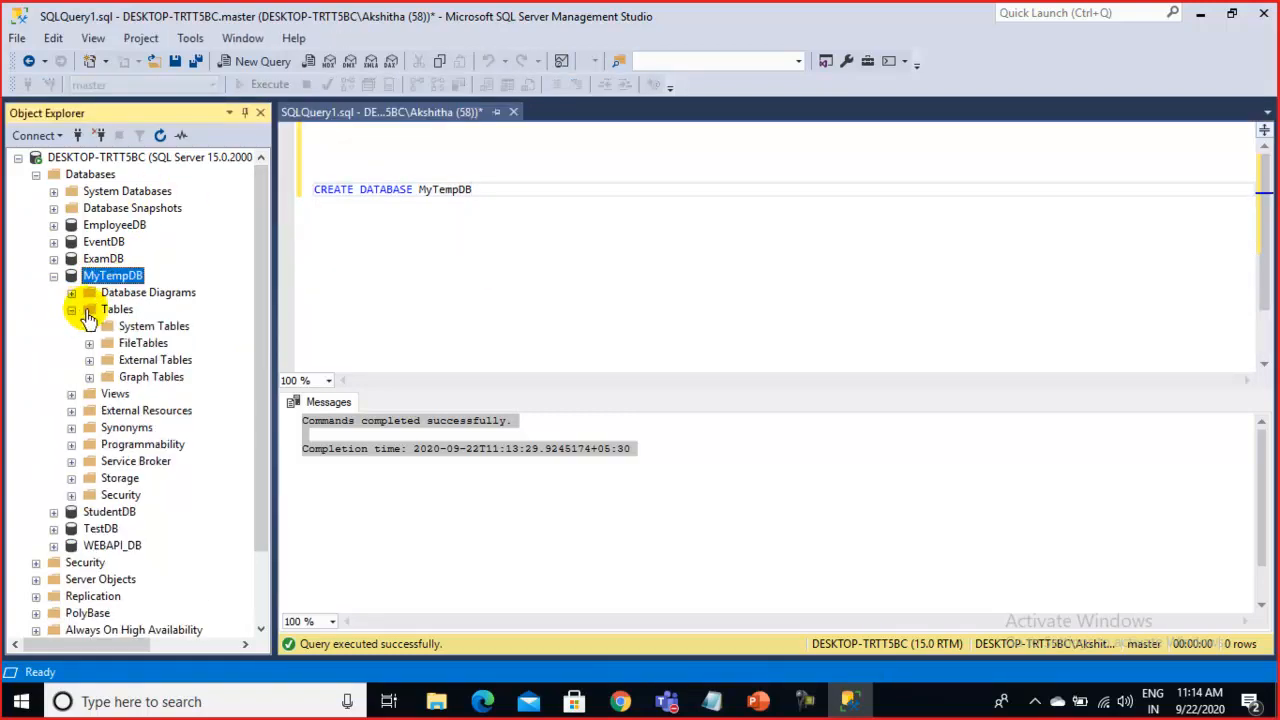
pyautogui.click(118, 311)
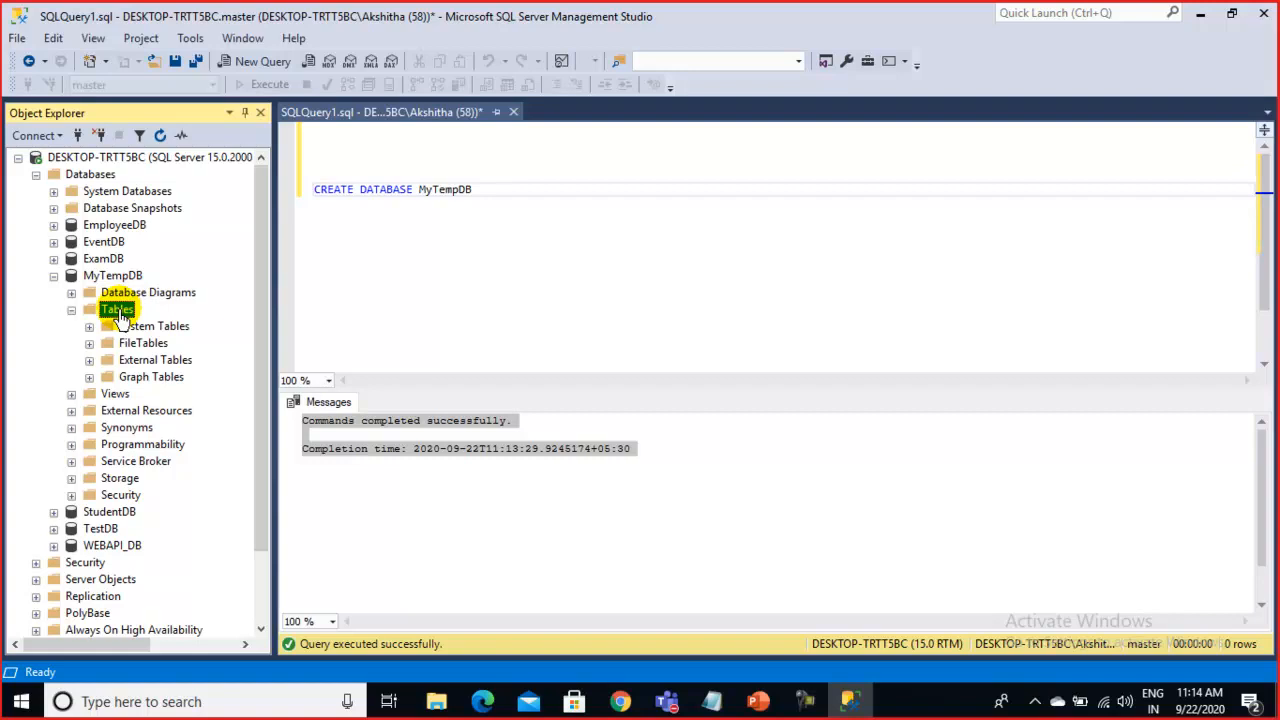
pyautogui.rightClick(118, 313)
pyautogui.moveTo(164, 320)
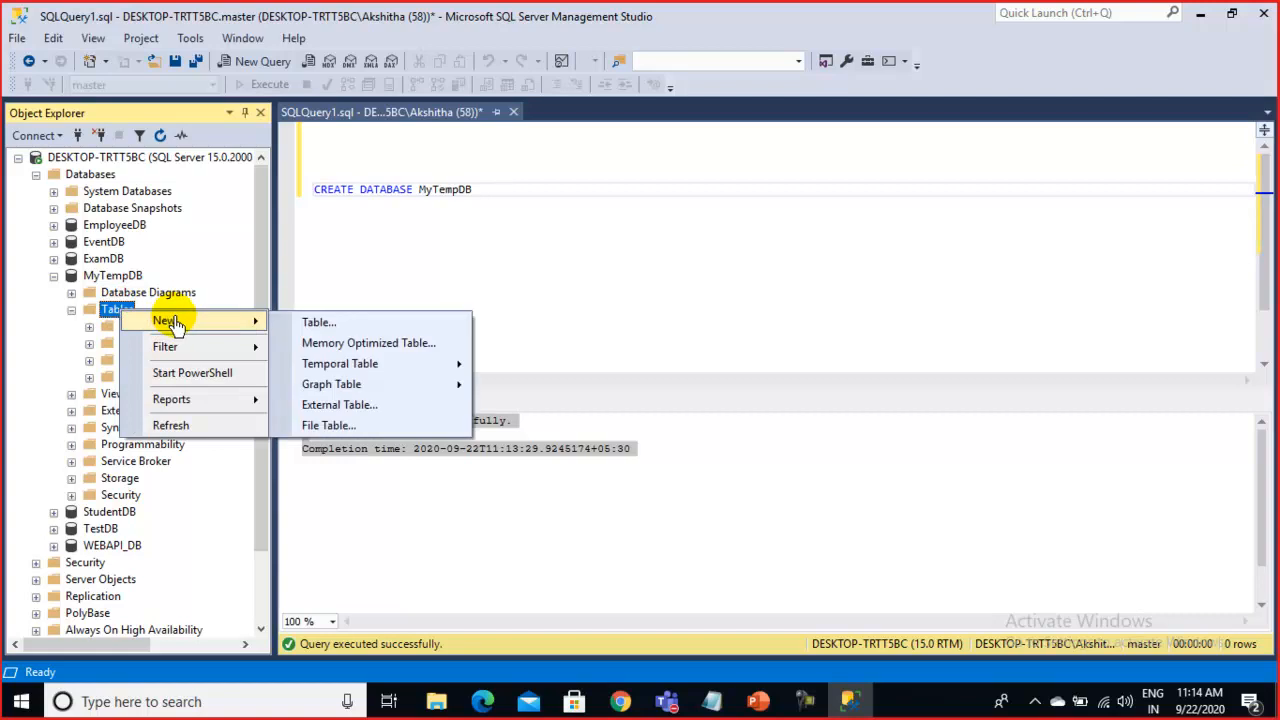
# Create a new dbo.Table_1 design in MyTempDB and bring the Notepad student column list forward
pyautogui.click(318, 323)
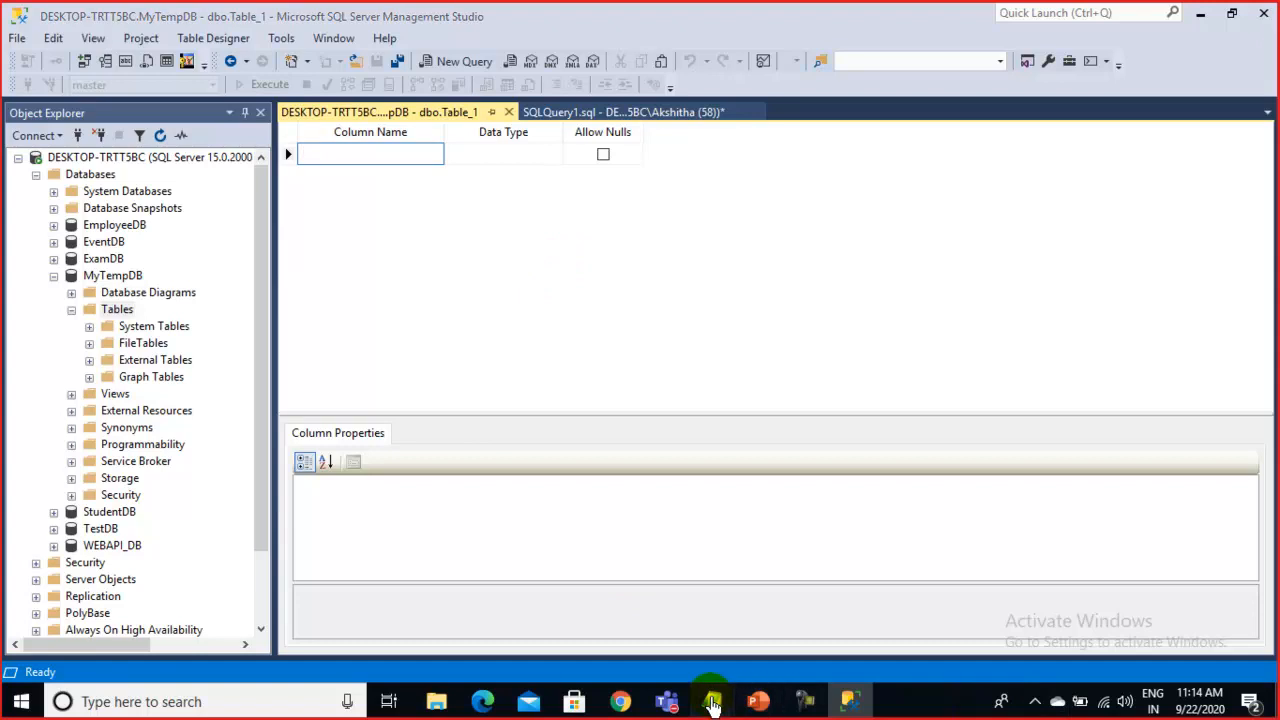
pyautogui.moveTo(711, 701)
pyautogui.click(771, 613)
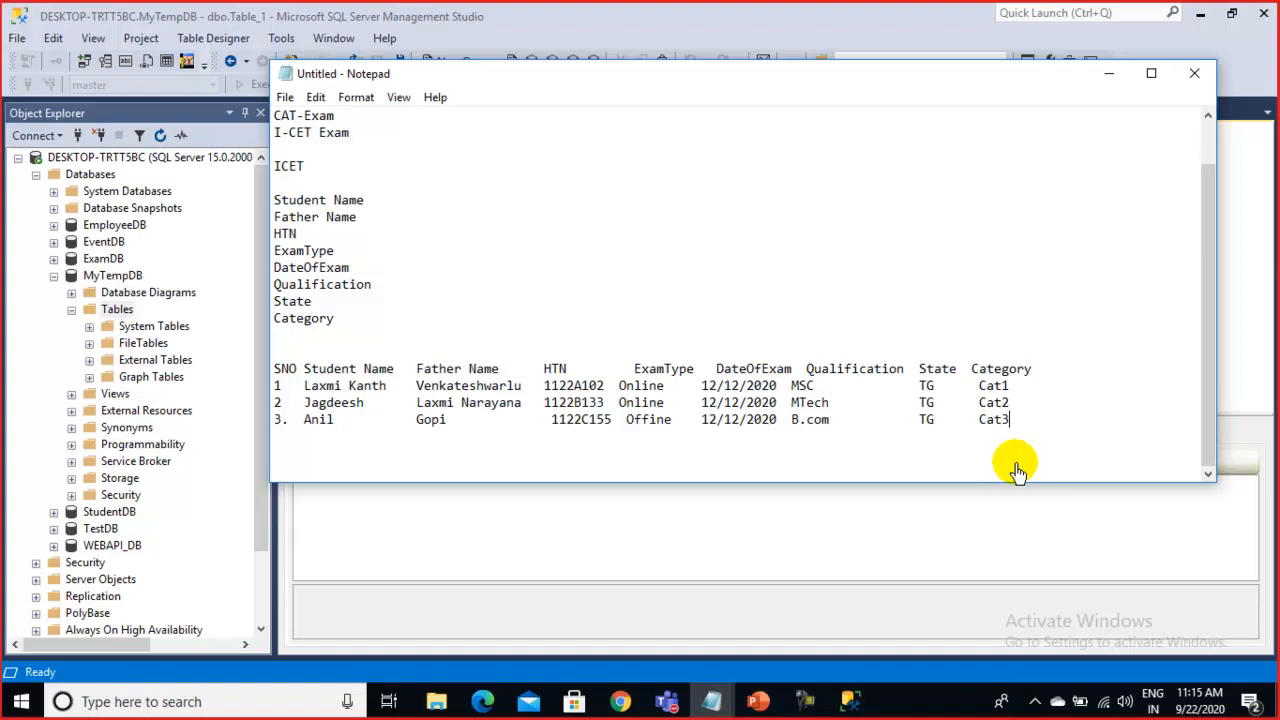
# Minimize Notepad to reveal the blank dbo.Table_1 designer for MyTempDB
pyautogui.click(1106, 86)
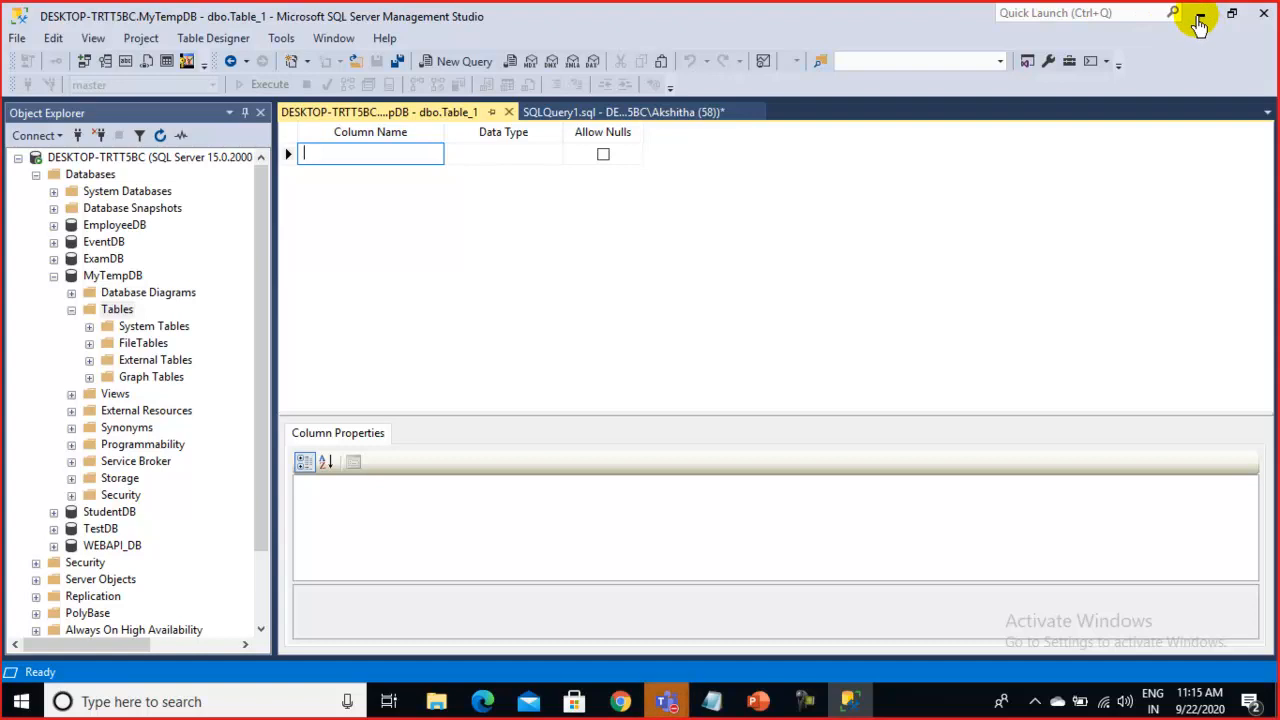
# Bring the reconnecting 'SQL Server 2nd Day Session' Teams meeting window in front of Management Studio
pyautogui.click(668, 702)
pyautogui.click(709, 580)
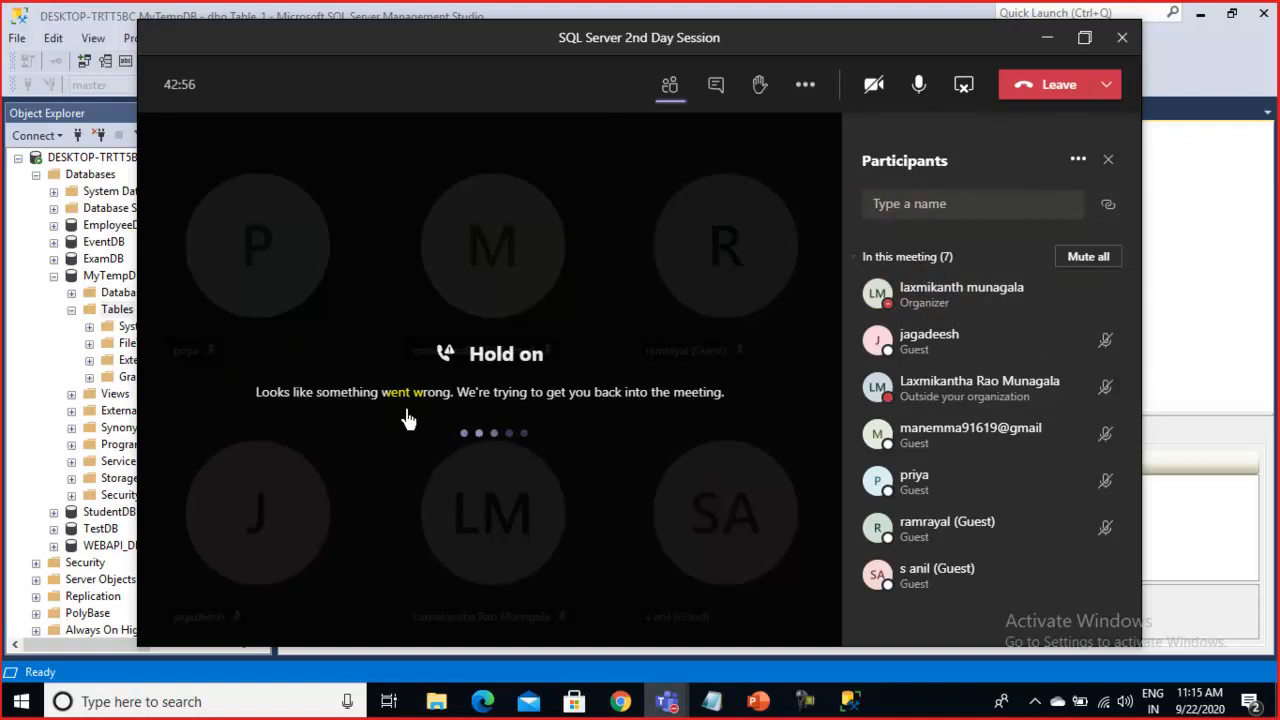
# Review the 'something went wrong' notice, the training team's General channel and the participants list
pyautogui.moveTo(274, 400); pyautogui.dragTo(732, 414)
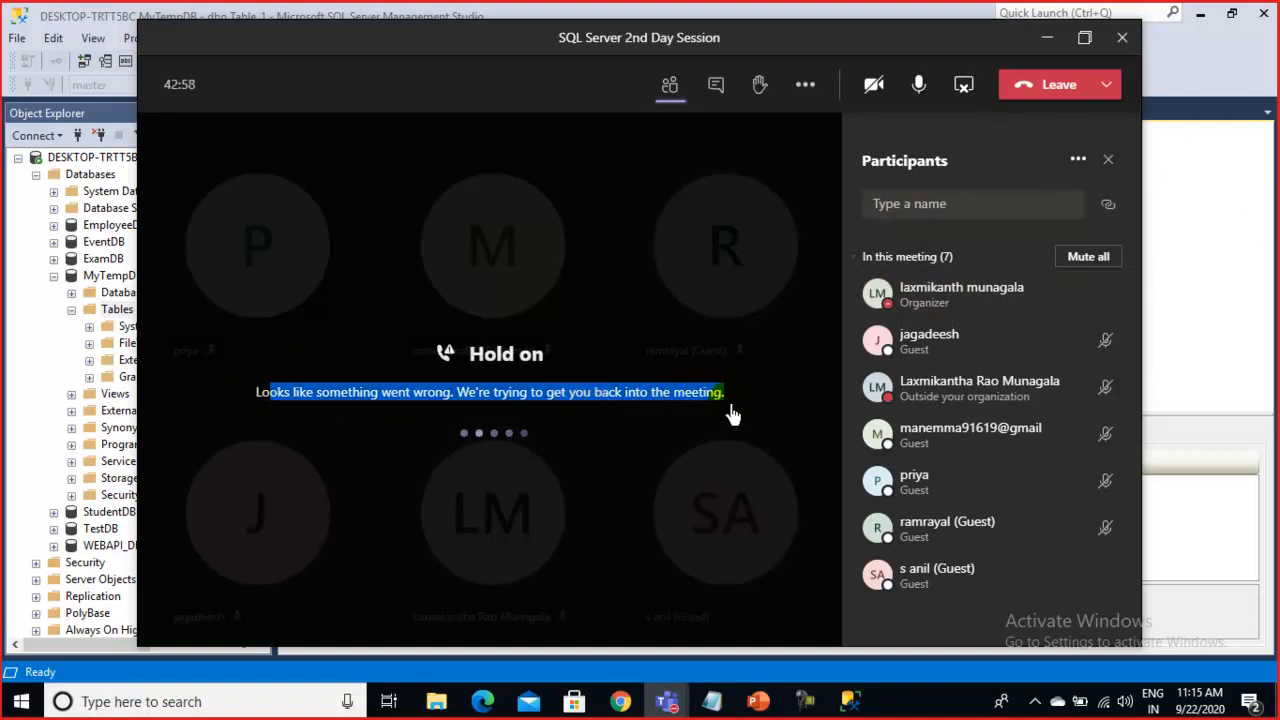
pyautogui.click(705, 457)
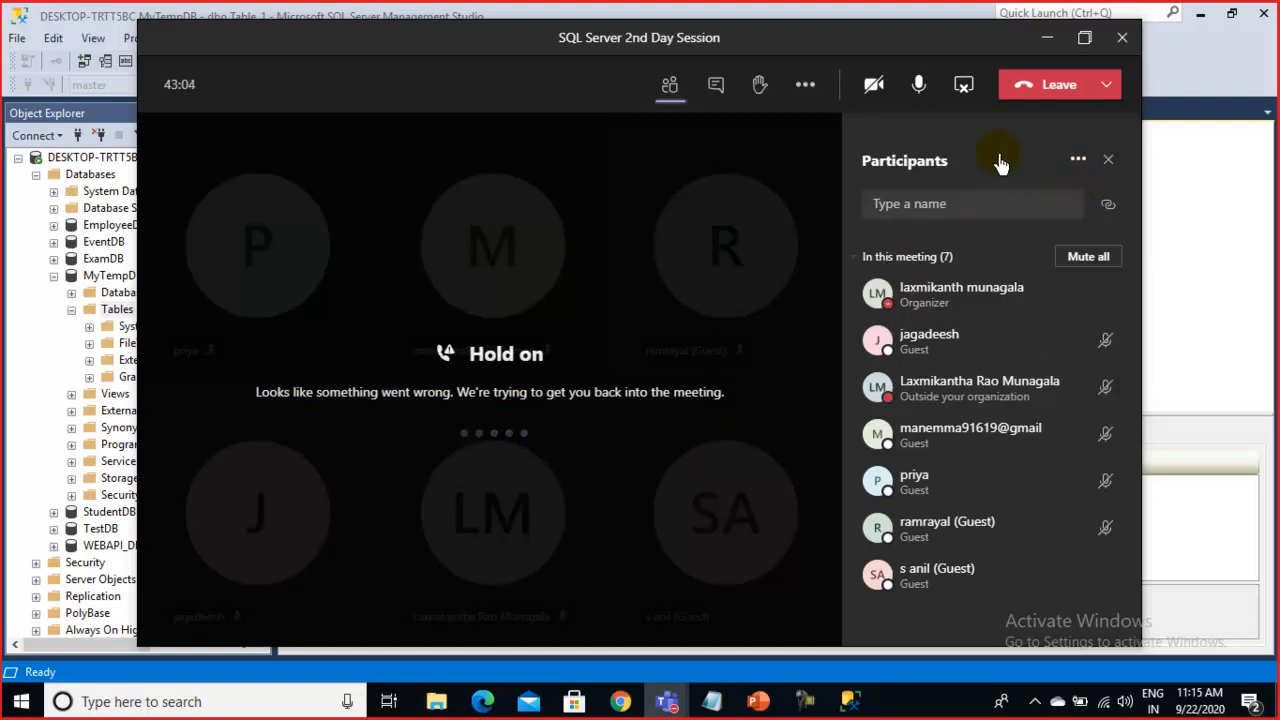
pyautogui.click(664, 697)
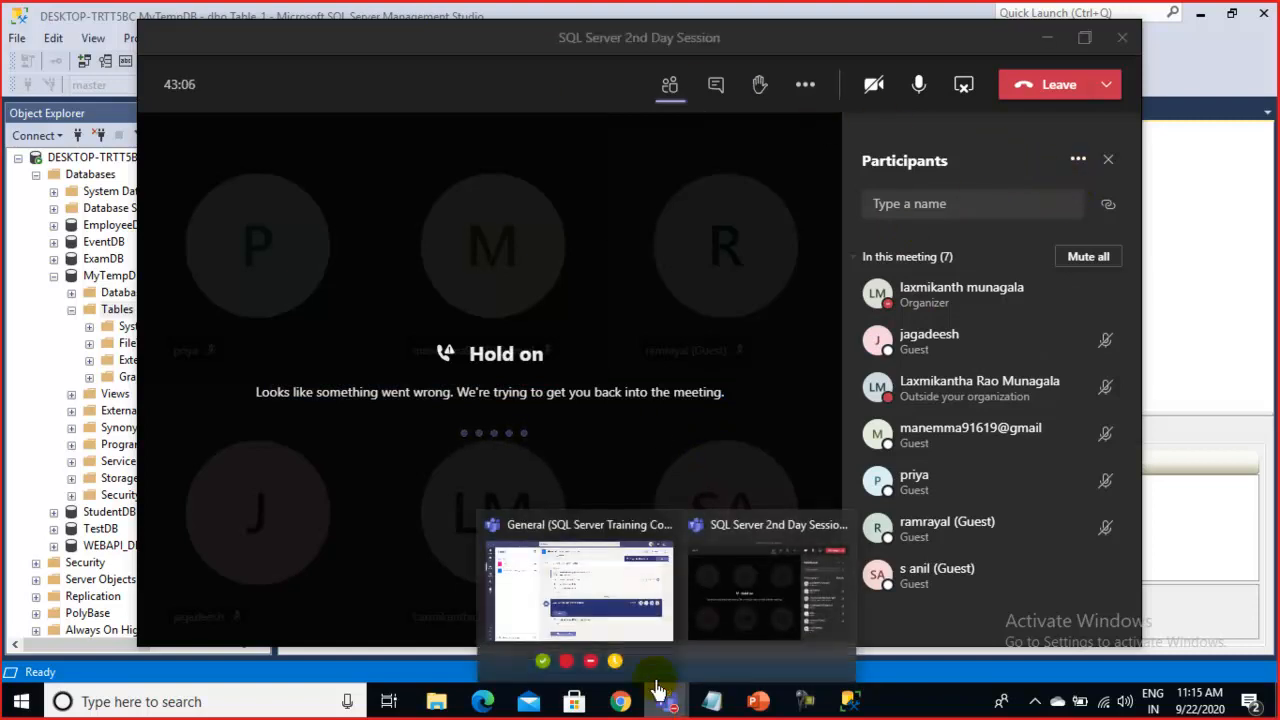
pyautogui.click(572, 567)
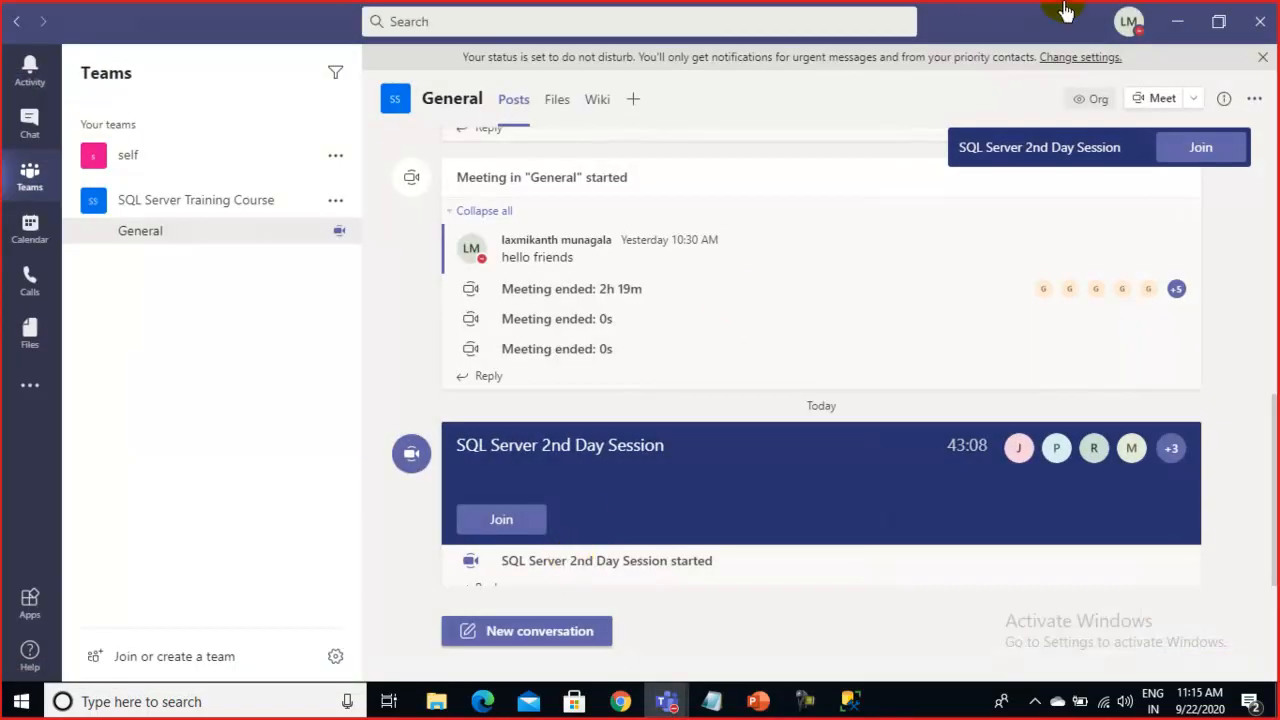
pyautogui.click(1262, 57)
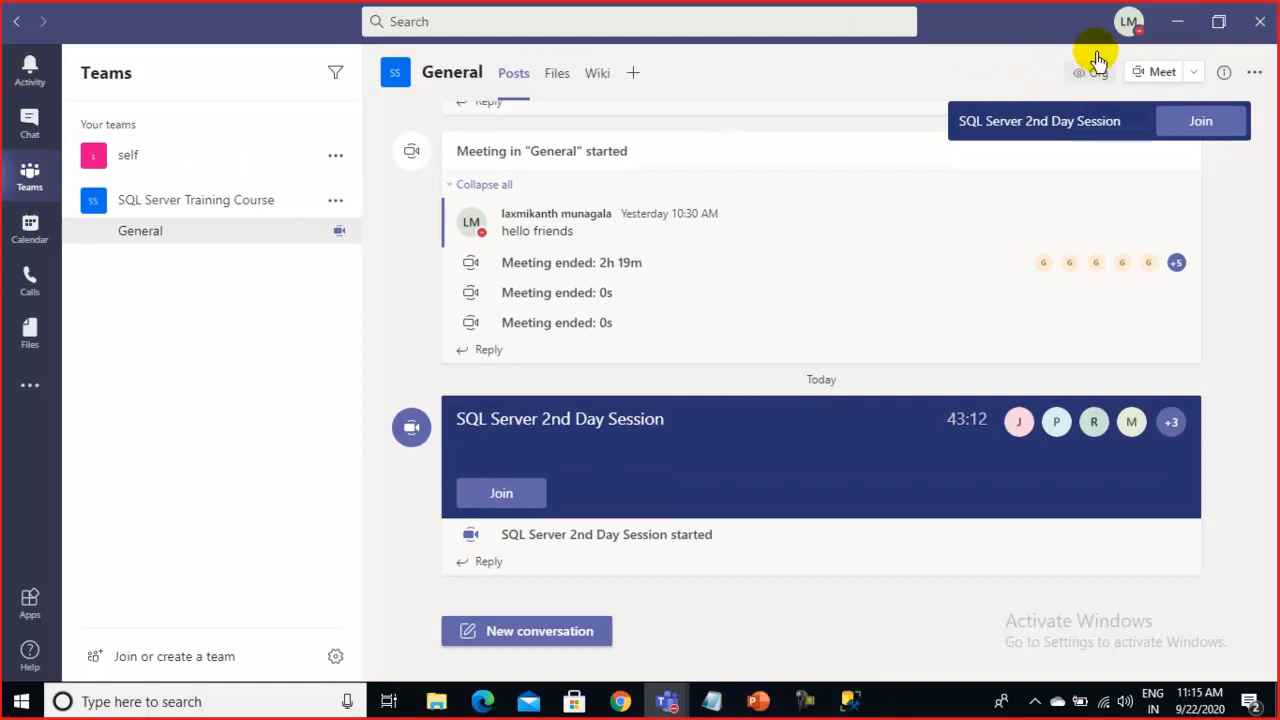
pyautogui.click(1177, 21)
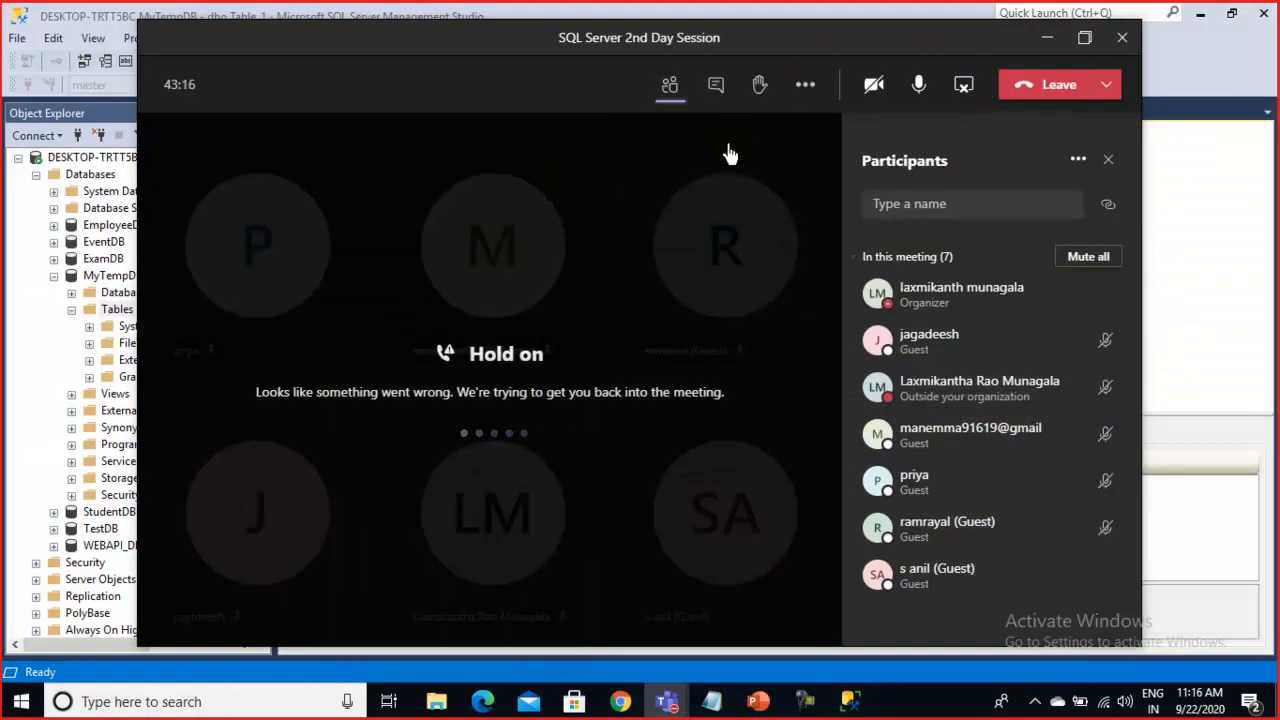
pyautogui.click(670, 88)
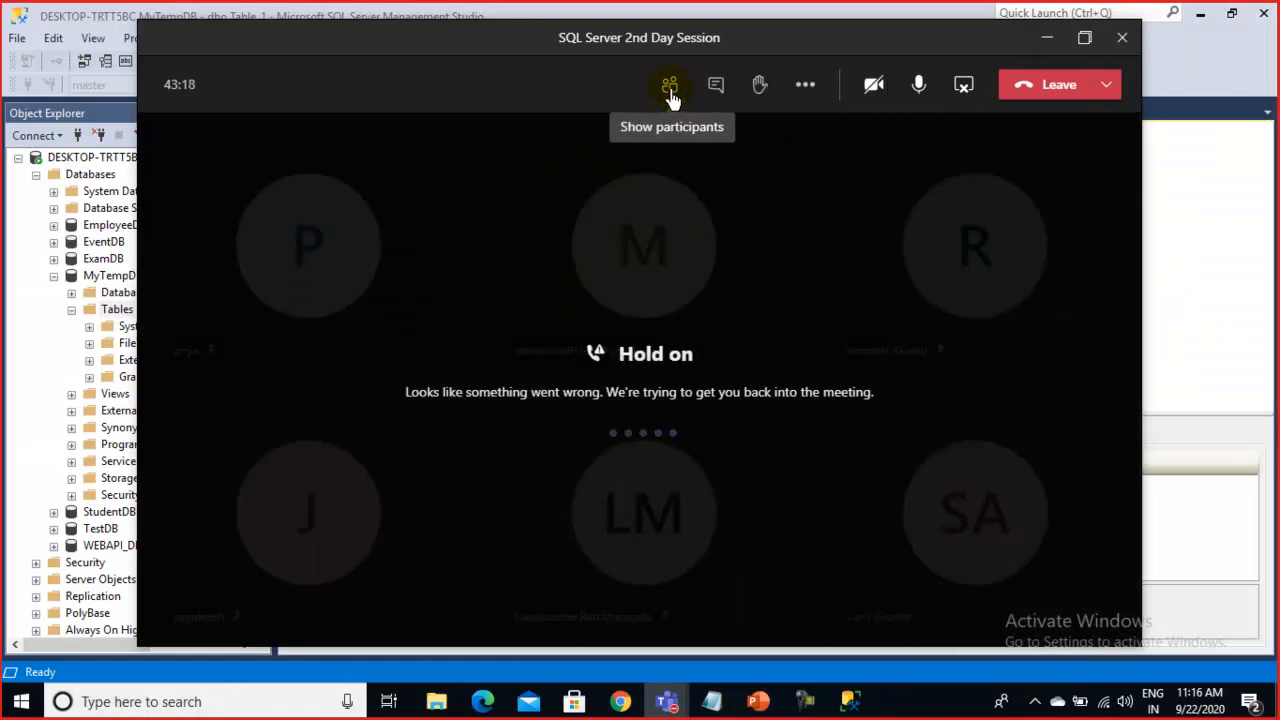
pyautogui.click(670, 88)
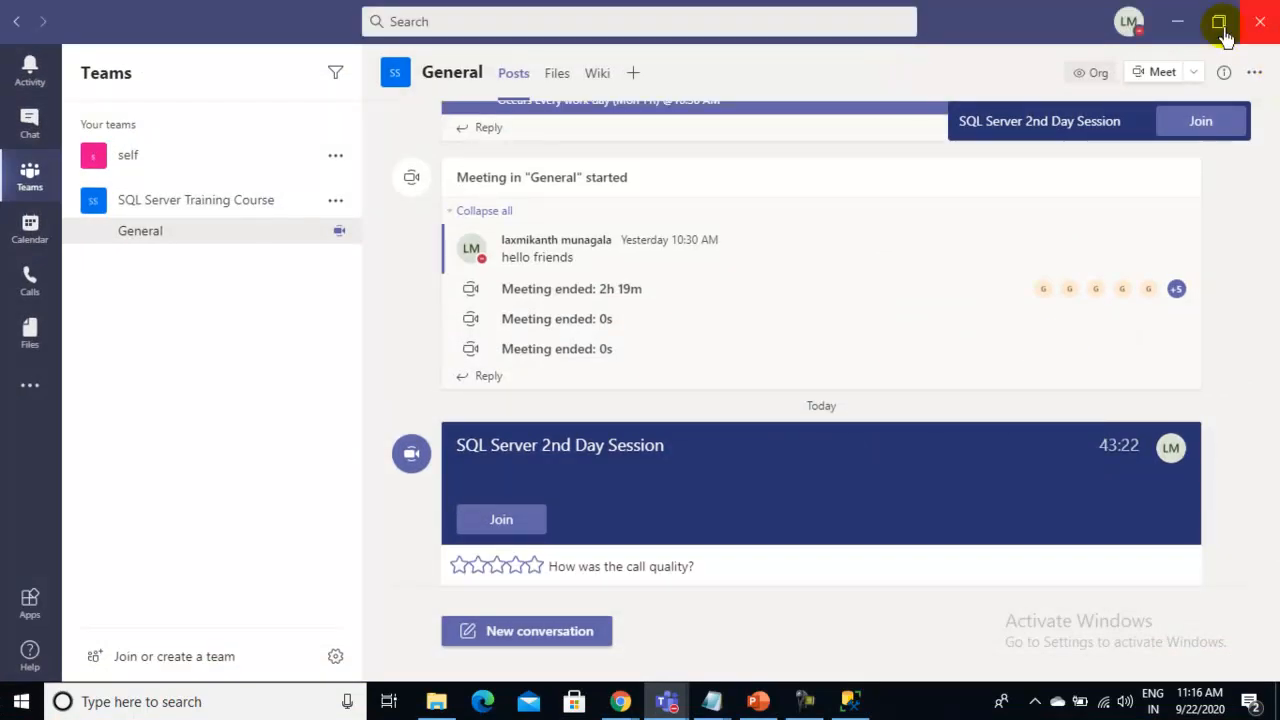
pyautogui.click(1180, 26)
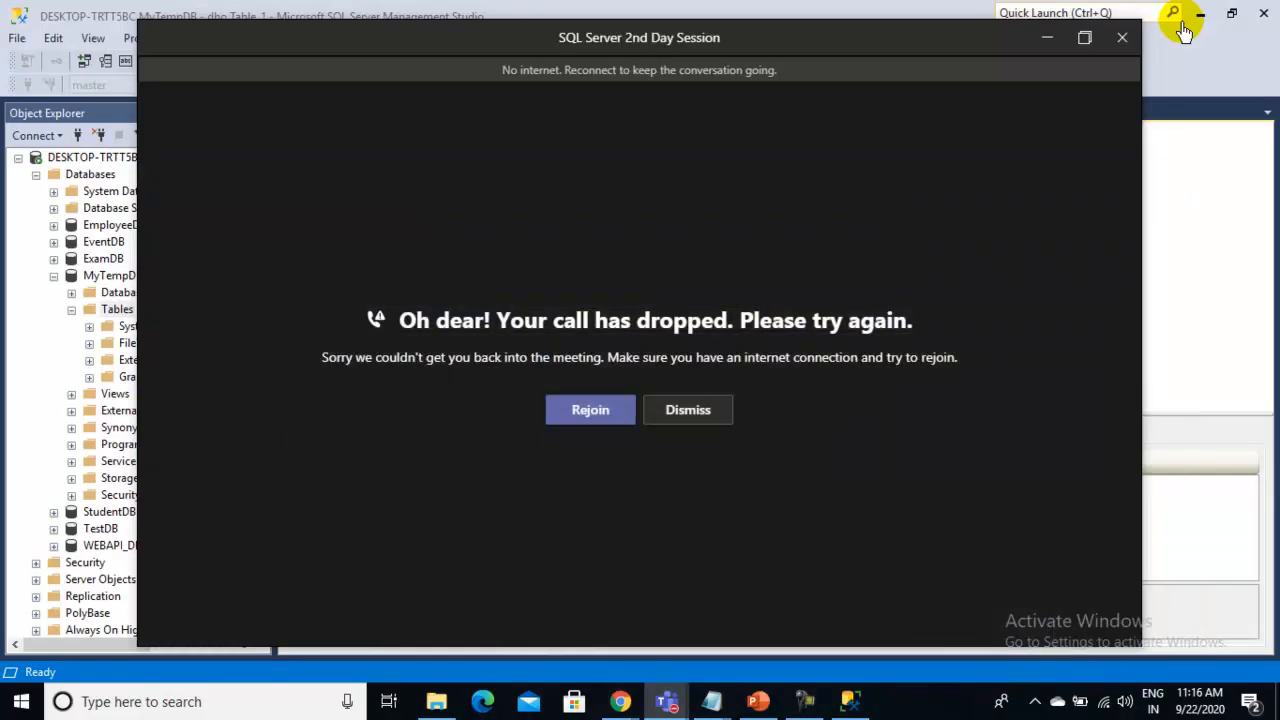
# Rejoin the dropped meeting, check the network status, and admit the two waiting participants
pyautogui.click(604, 417)
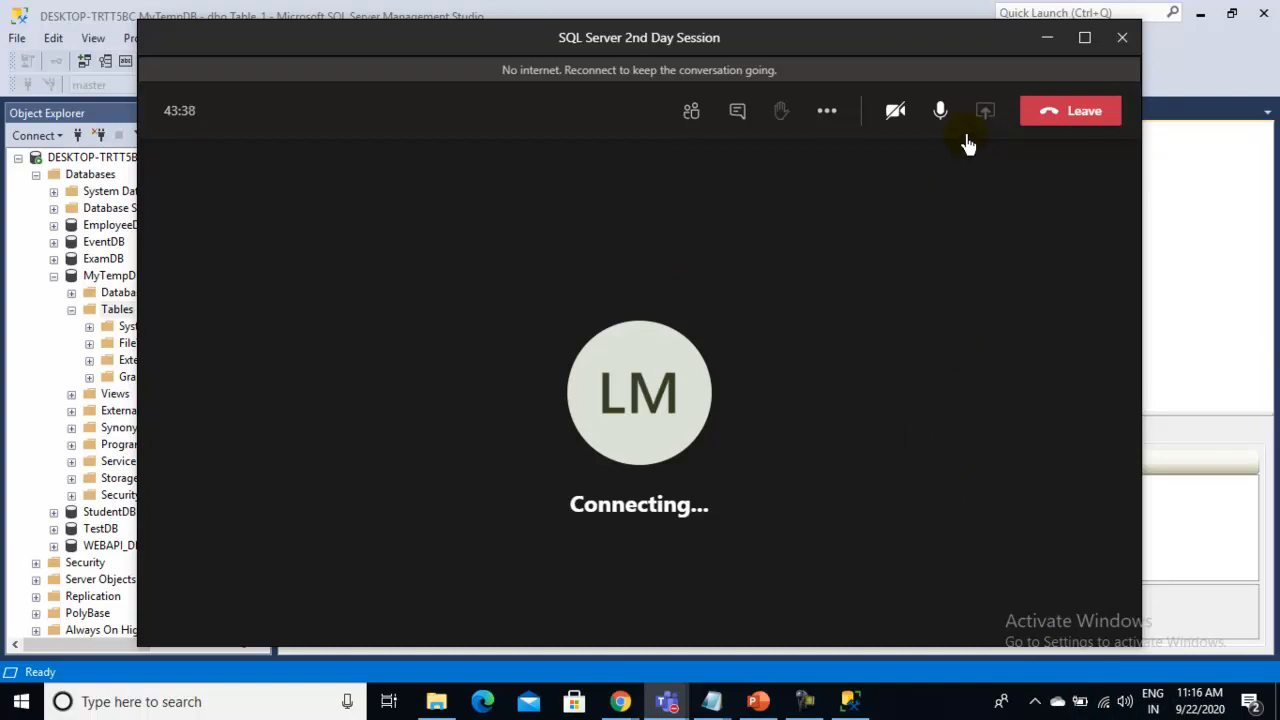
pyautogui.click(1105, 703)
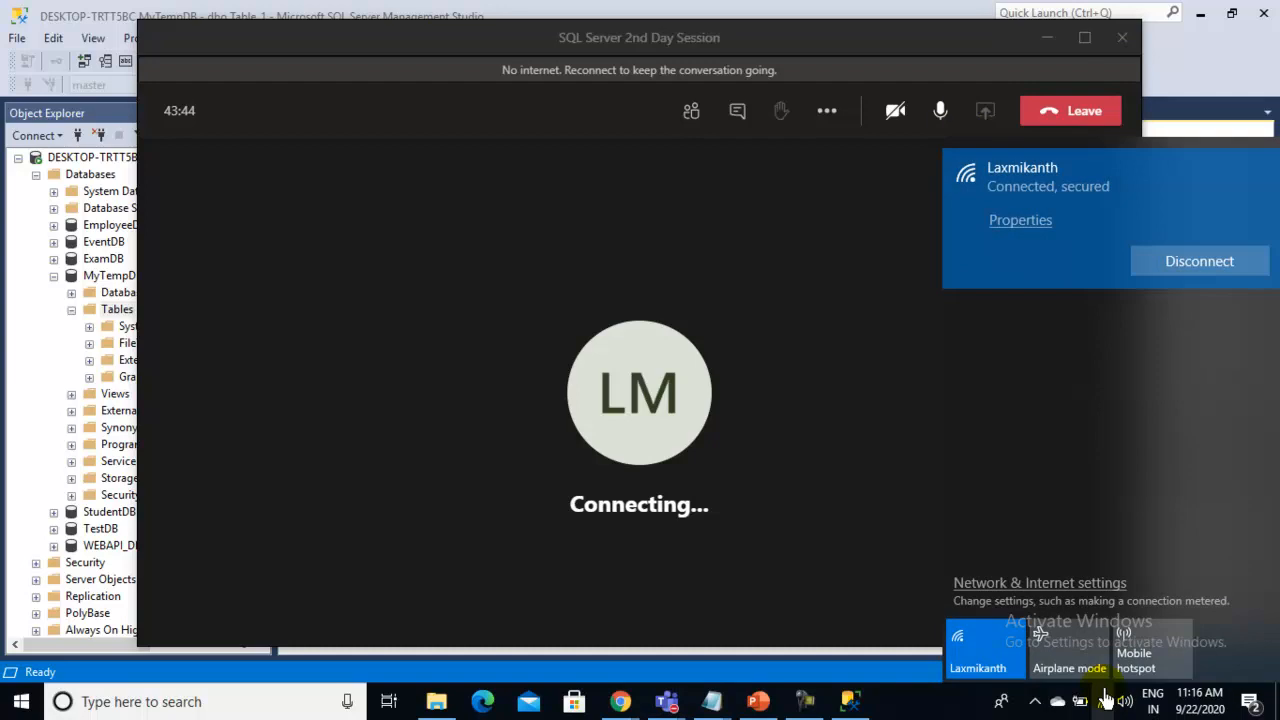
pyautogui.click(1105, 700)
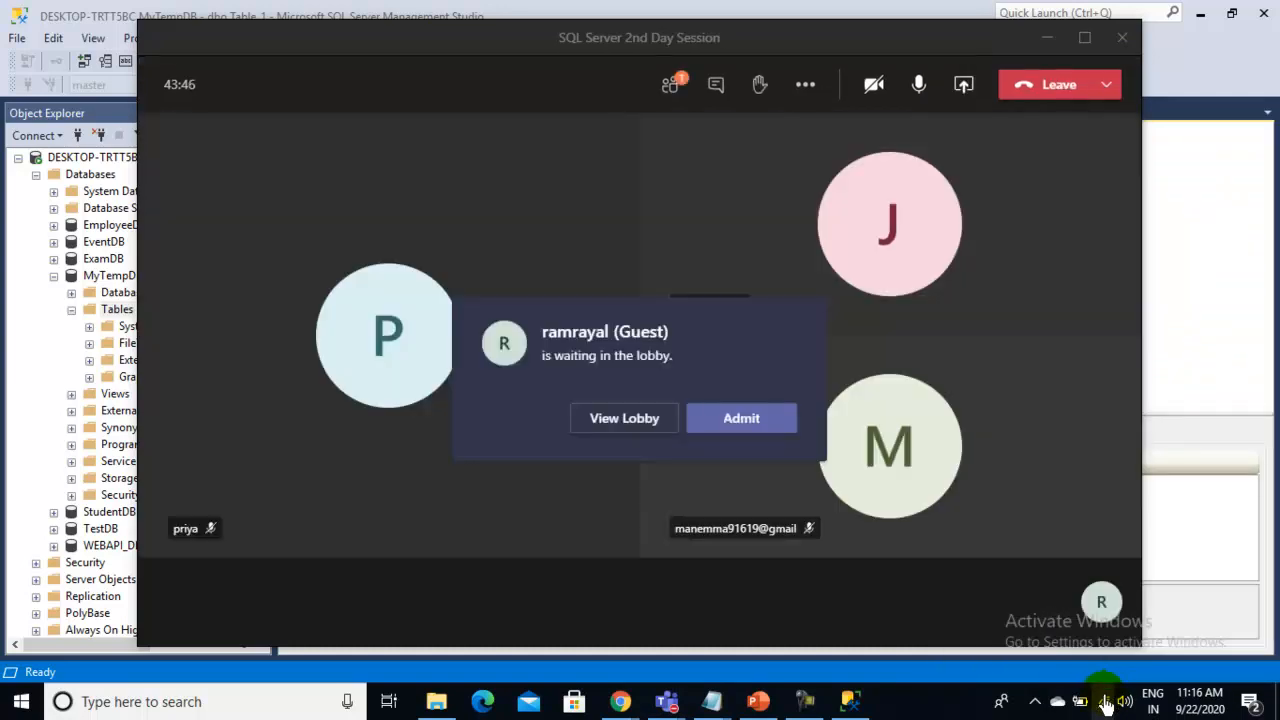
pyautogui.click(744, 423)
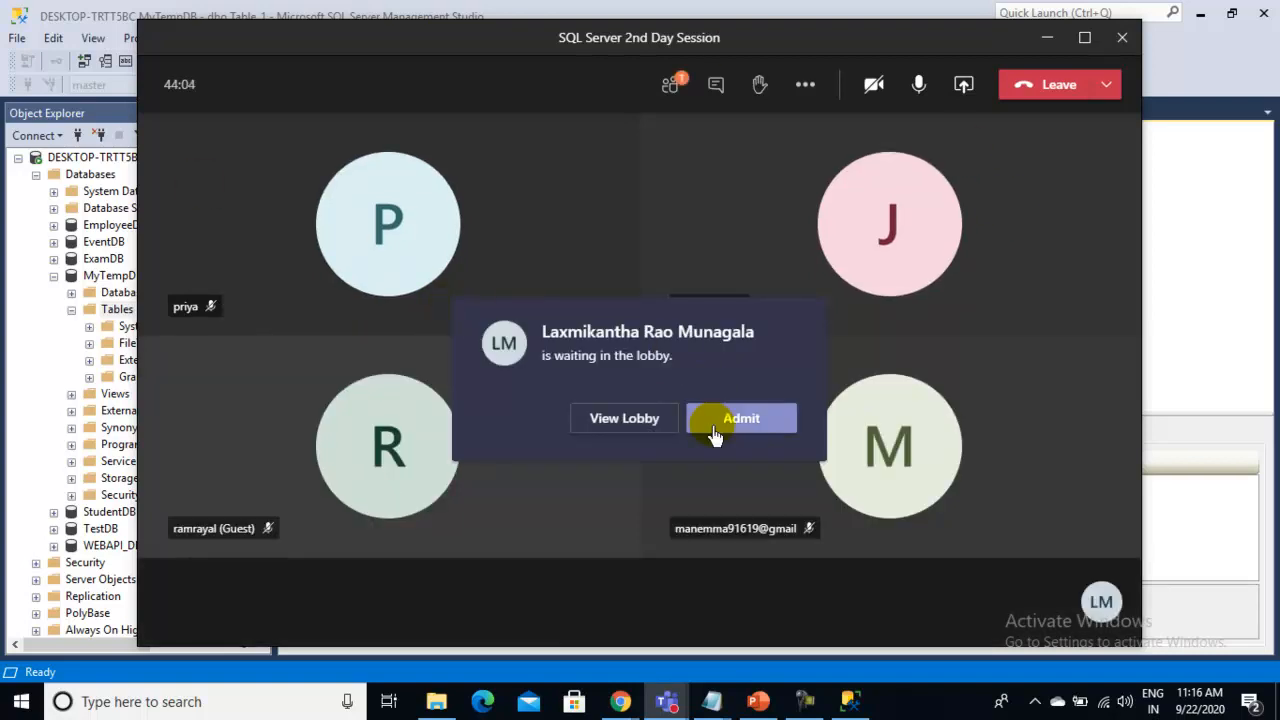
pyautogui.click(745, 420)
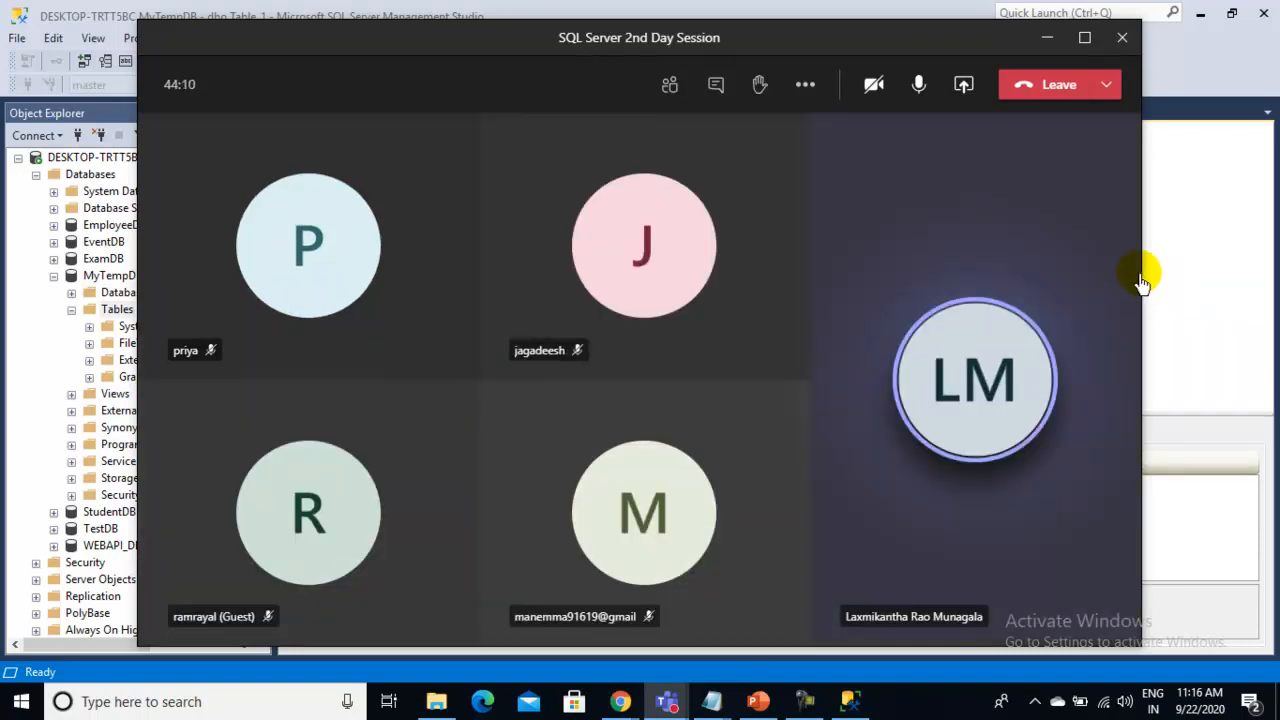
# Mute the microphone, share the entire screen, and hide the small meeting window
pyautogui.click(918, 92)
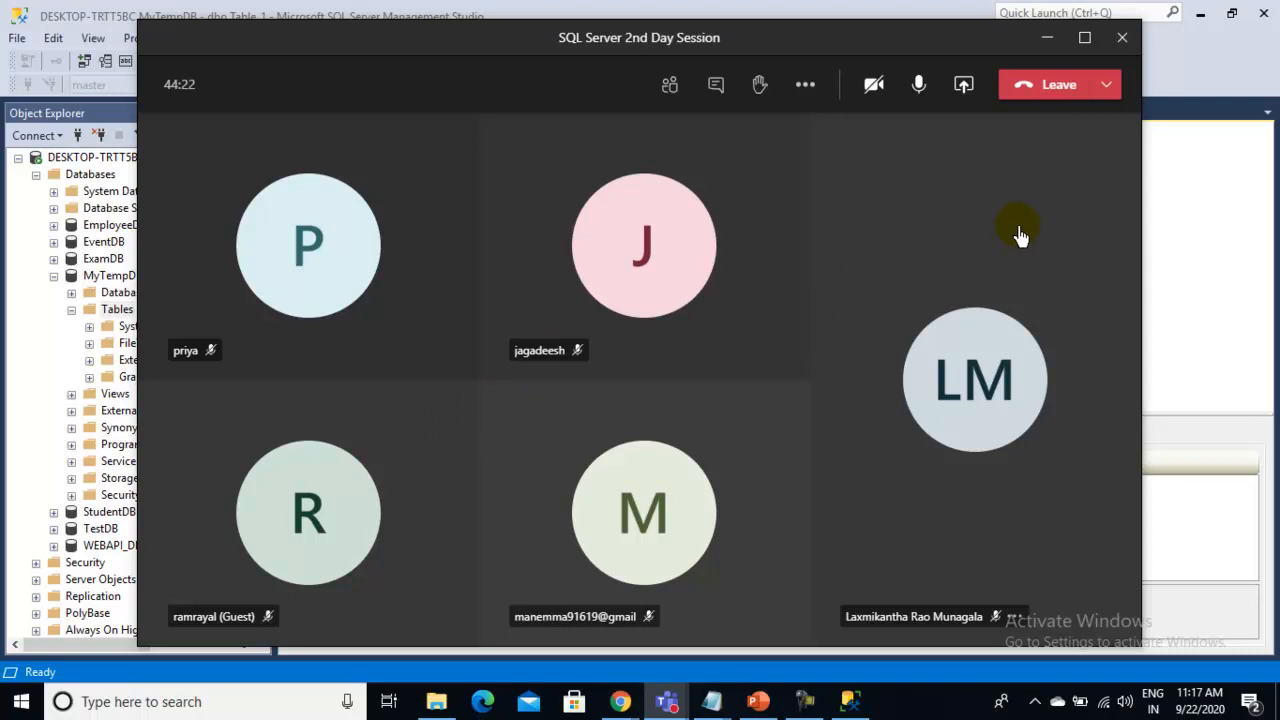
pyautogui.click(965, 92)
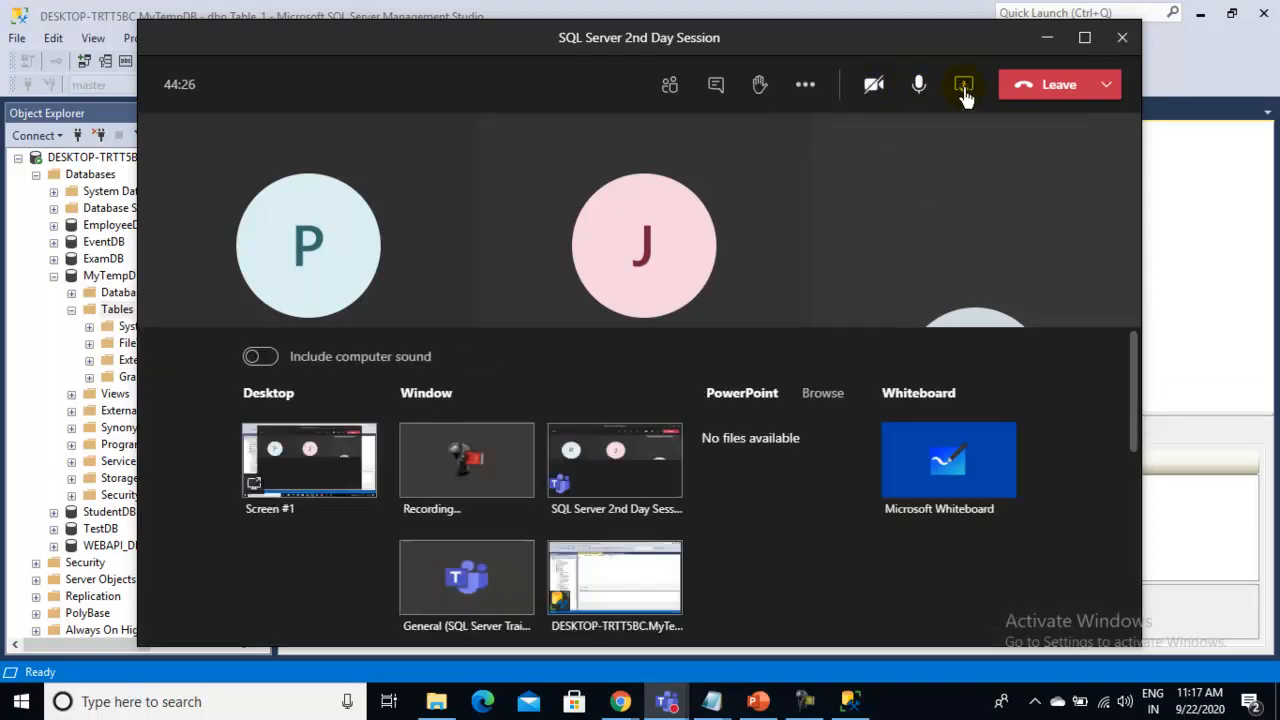
pyautogui.click(328, 492)
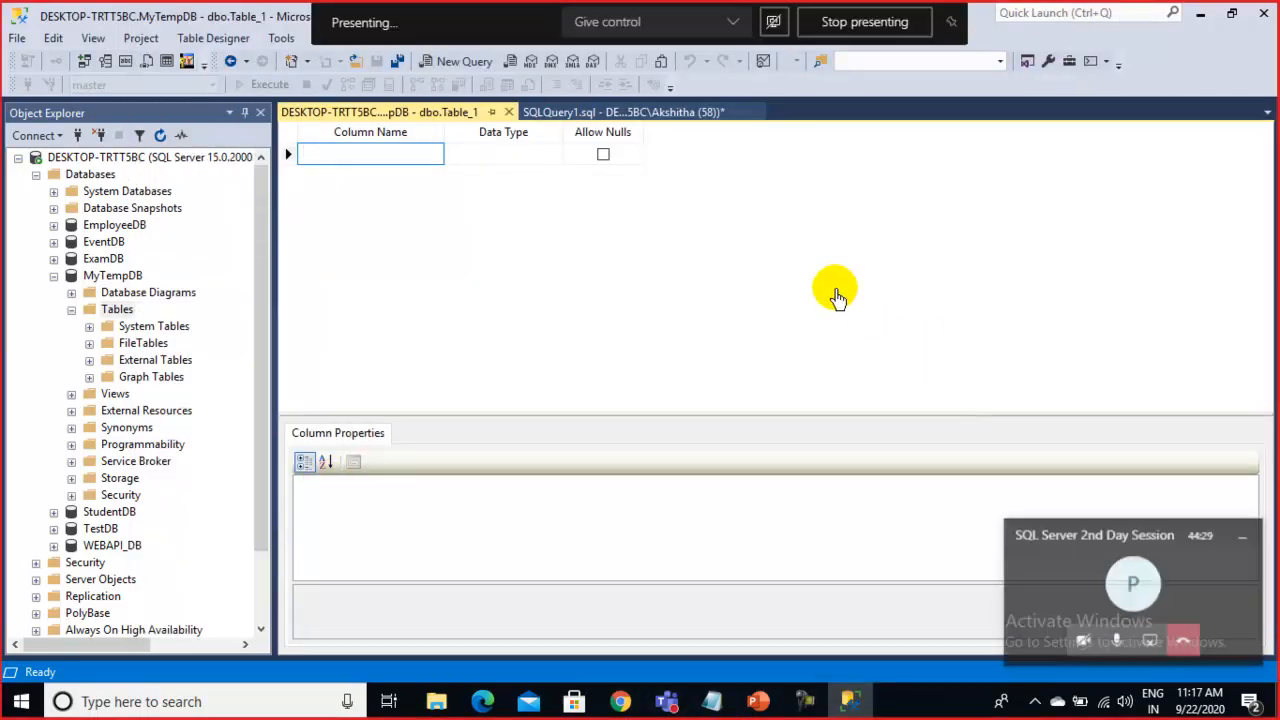
pyautogui.click(1242, 537)
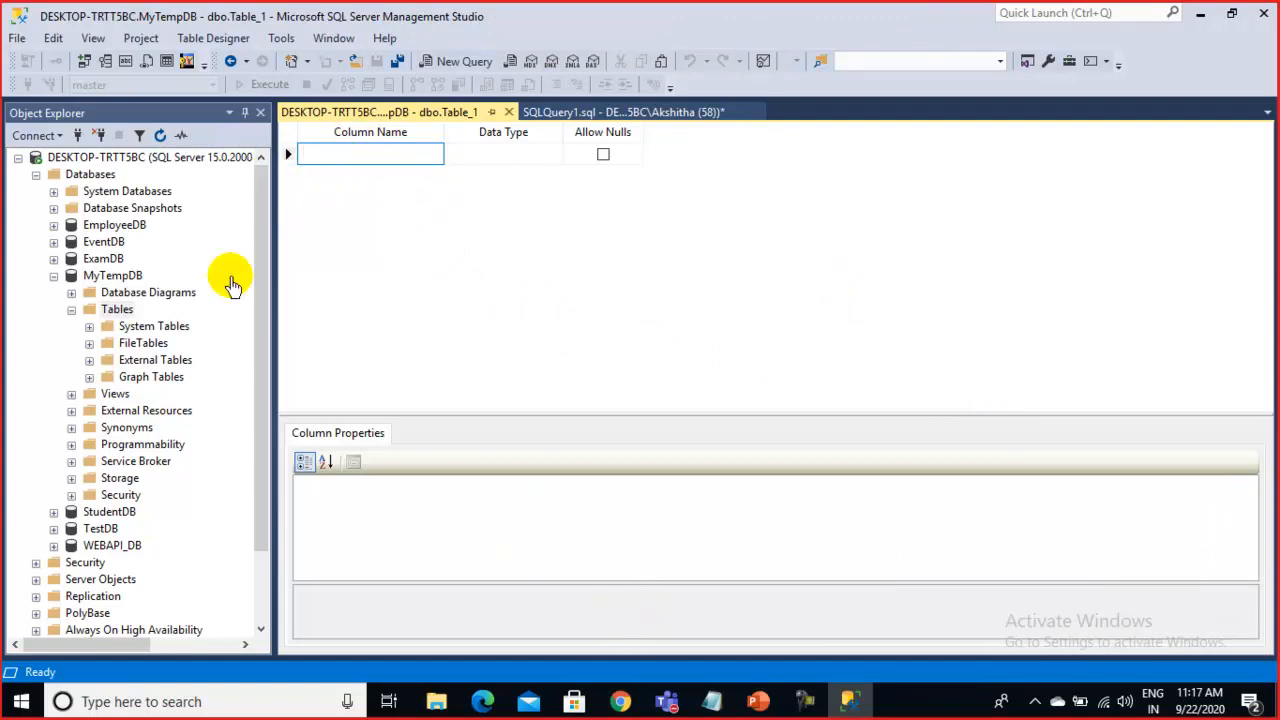
# Look up SNO in the Notepad list, then begin entering it in dbo.Table_1's first Column Name cell
pyautogui.moveTo(707, 707)
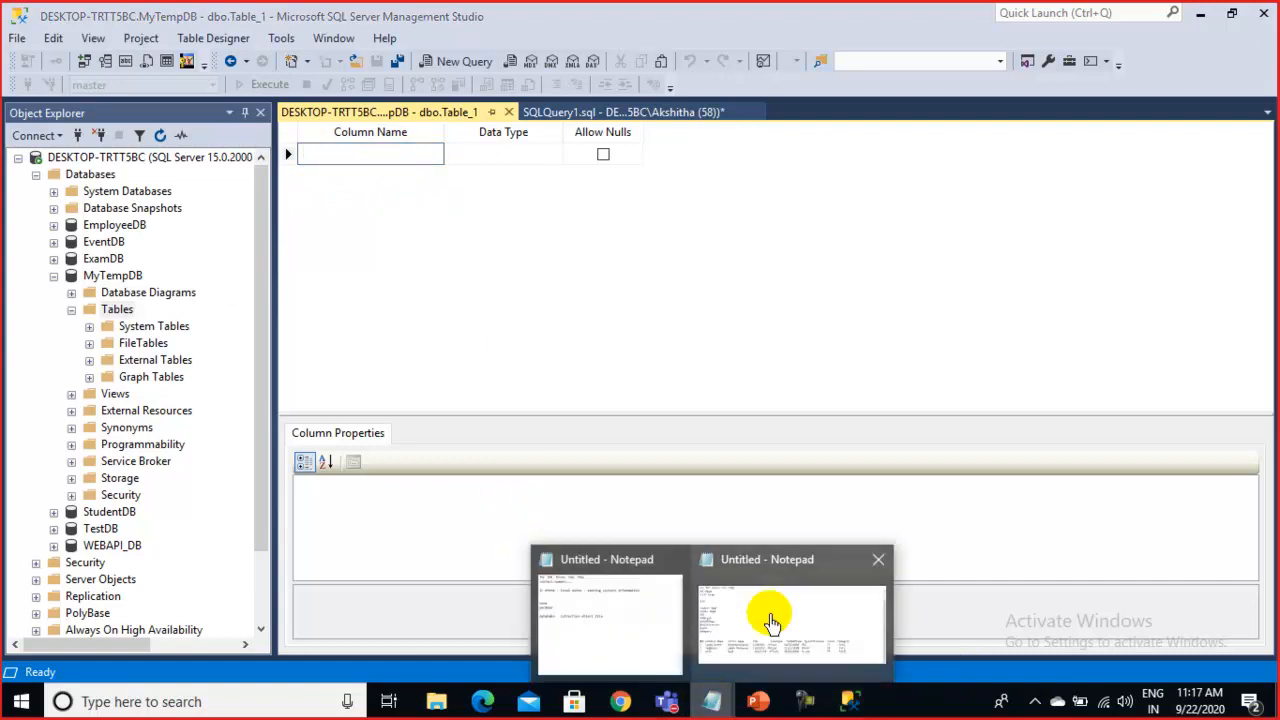
pyautogui.click(737, 650)
pyautogui.doubleClick(286, 368)
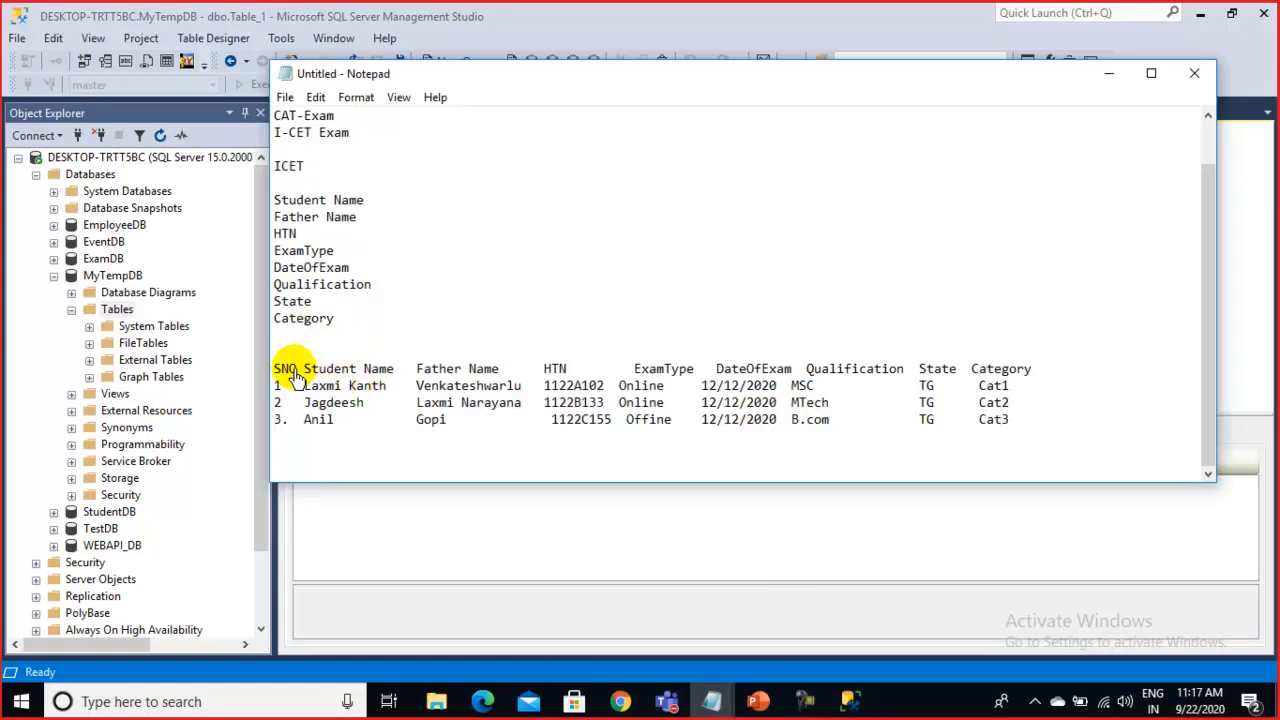
pyautogui.click(889, 558)
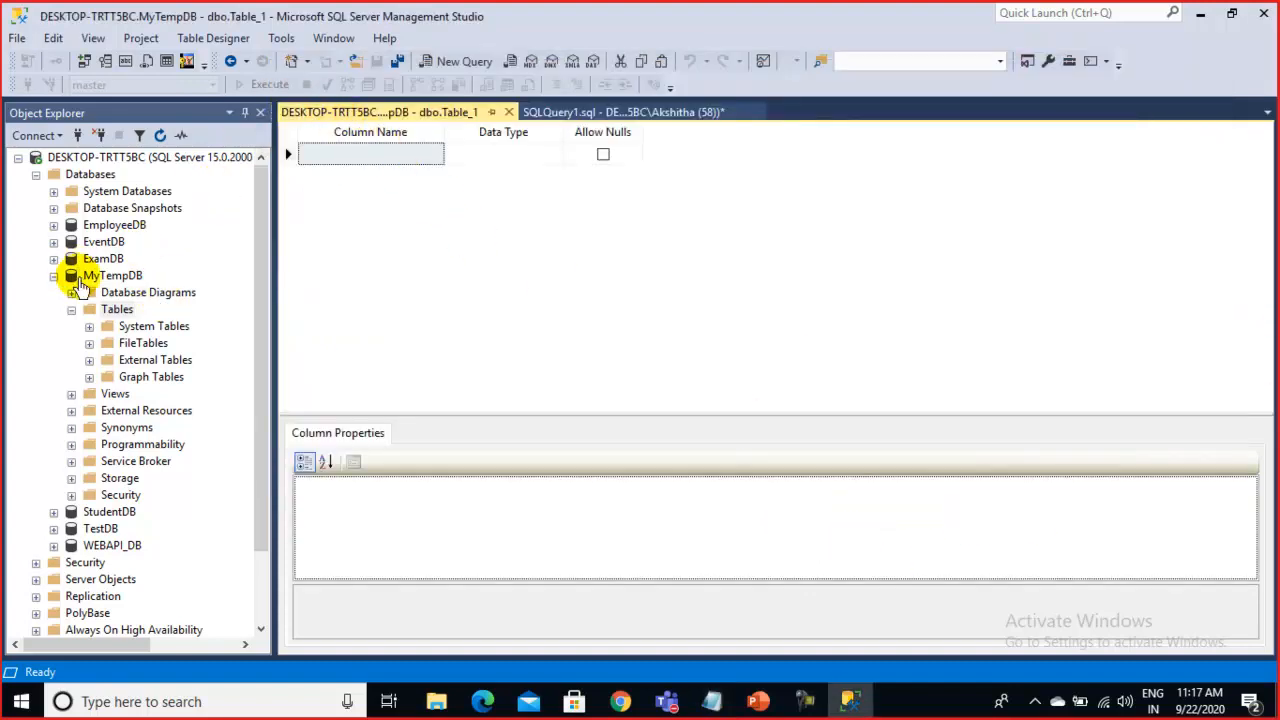
pyautogui.click(117, 310)
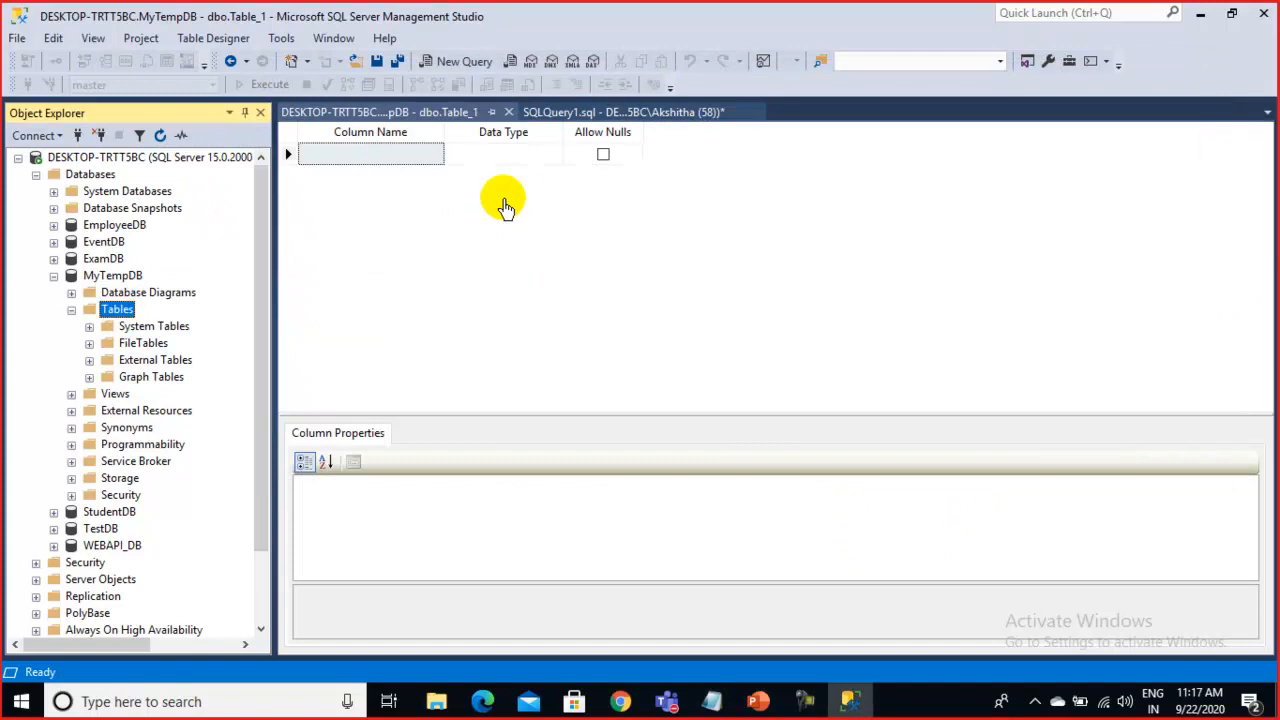
pyautogui.click(487, 160)
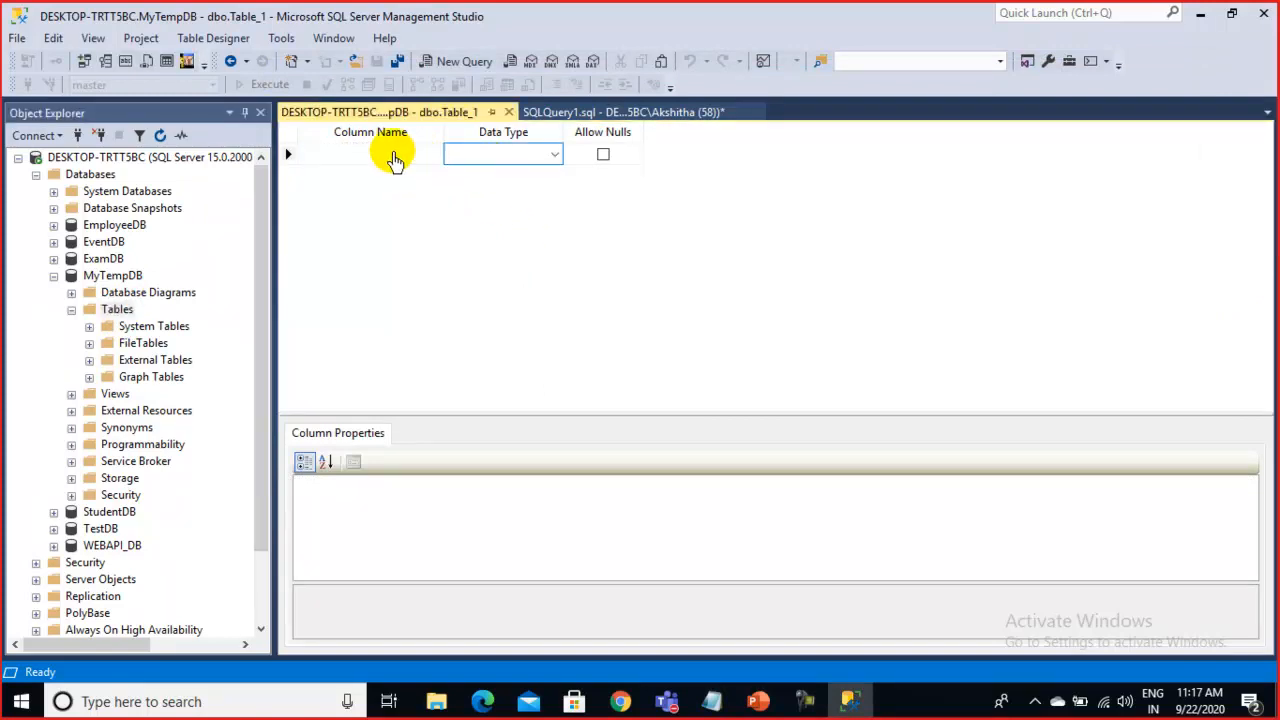
pyautogui.click(367, 157)
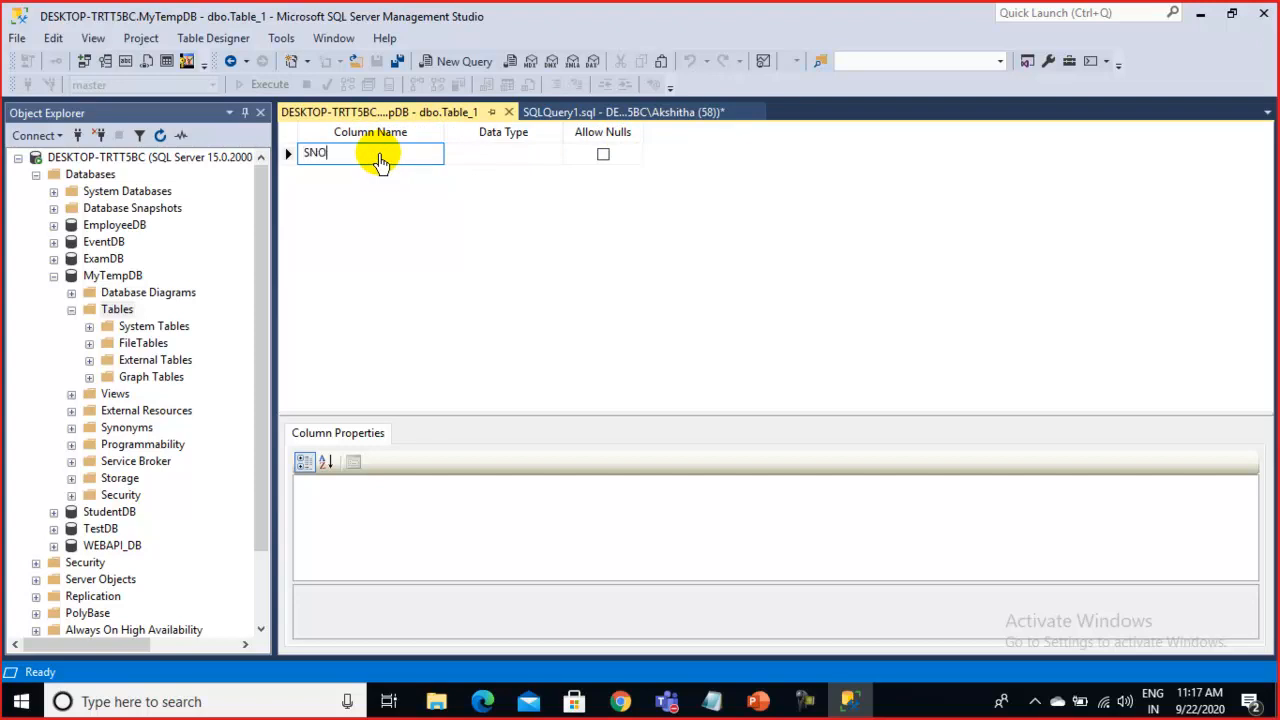
# Confirm SNO as the first column name, then minimize the Notepad list to show the designer
pyautogui.press('Return')
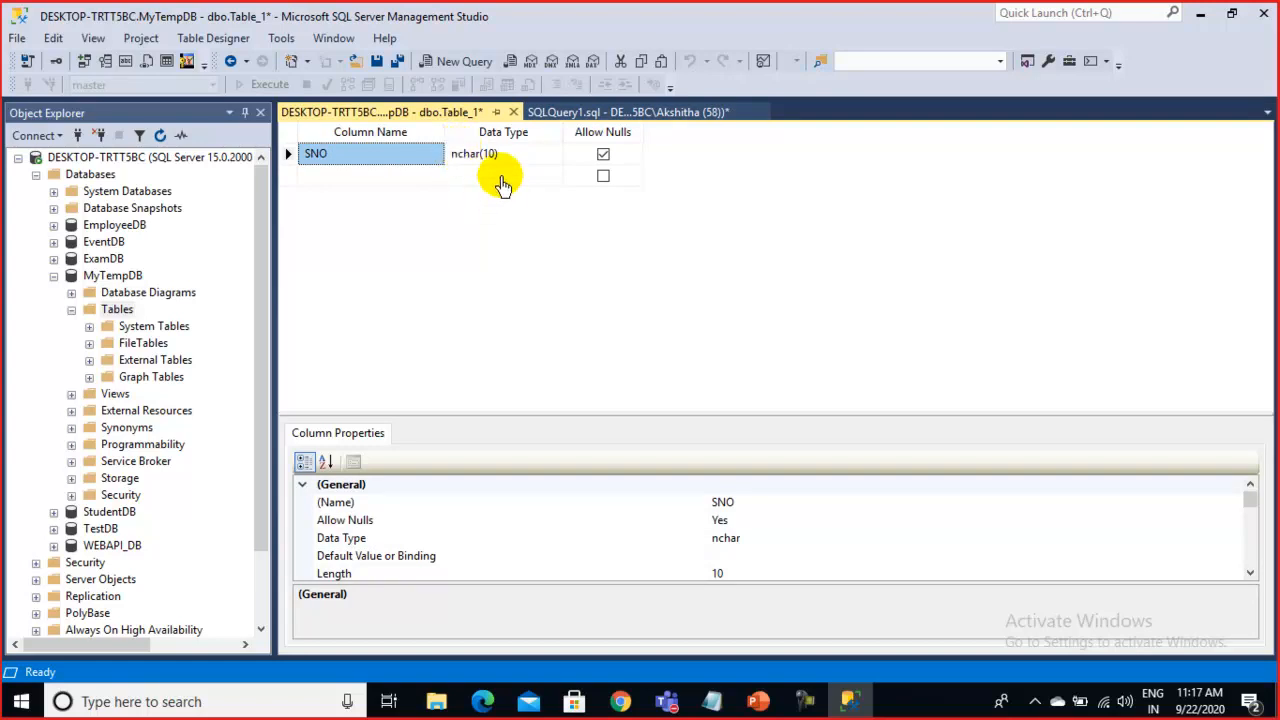
pyautogui.moveTo(720, 697)
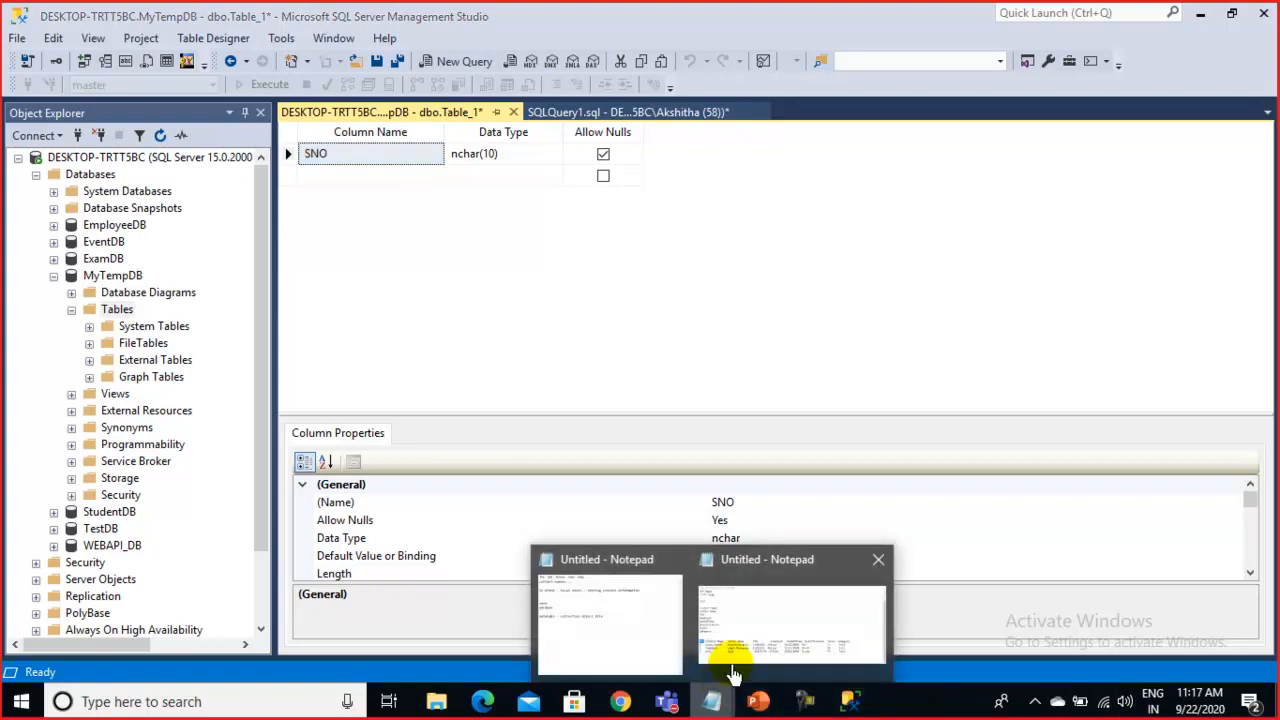
pyautogui.click(773, 632)
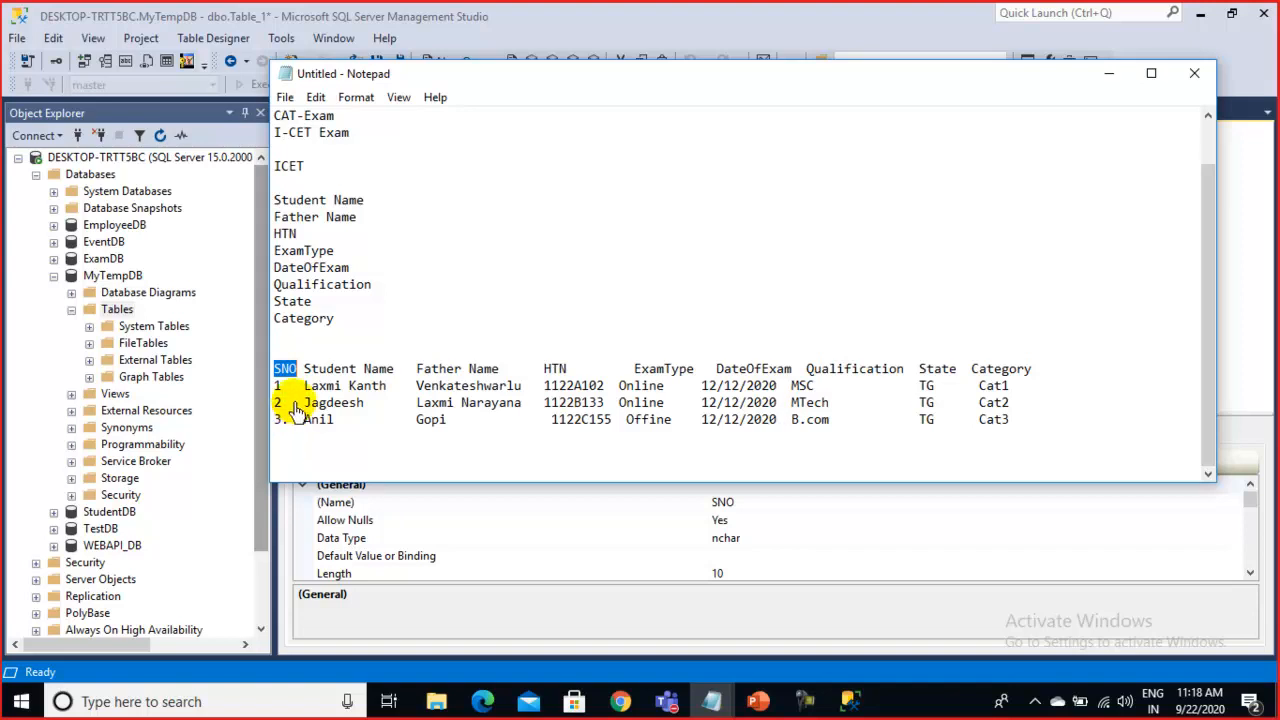
pyautogui.click(1109, 73)
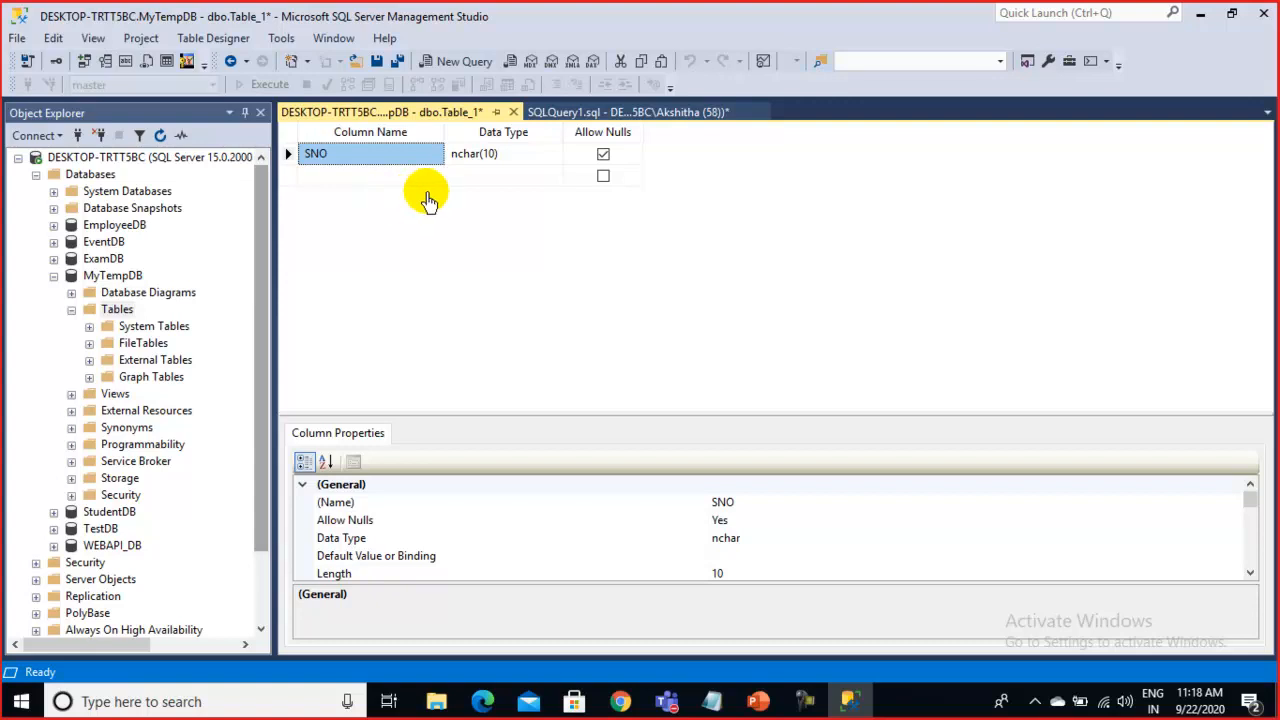
# Open SNO's data type list and scroll through it, clearing stray typed letters
pyautogui.click(513, 162)
pyautogui.click(553, 154)
pyautogui.moveTo(552, 243); pyautogui.dragTo(565, 183)
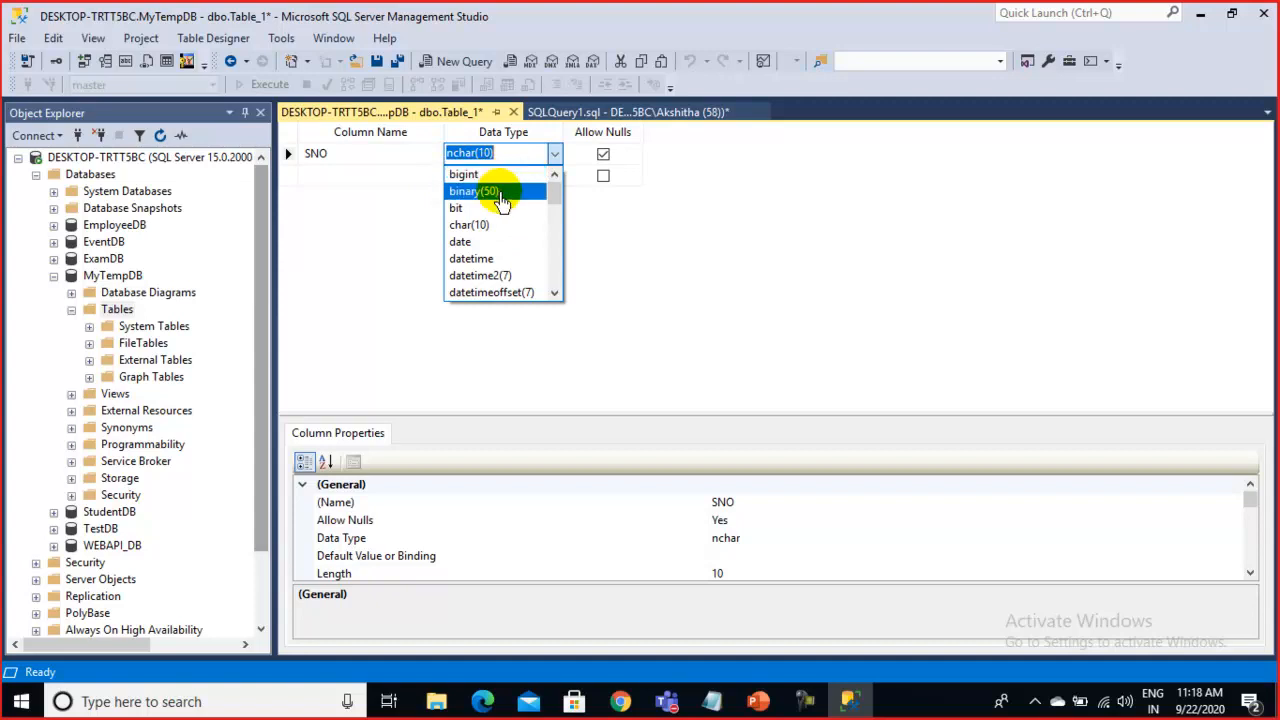
pyautogui.moveTo(560, 186)
pyautogui.mouseDown()
pyautogui.moveTo(552, 283)
pyautogui.moveTo(554, 183)
pyautogui.moveTo(549, 194)
pyautogui.moveTo(555, 286)
pyautogui.moveTo(560, 177)
pyautogui.moveTo(556, 288)
pyautogui.moveTo(558, 180)
pyautogui.mouseUp()
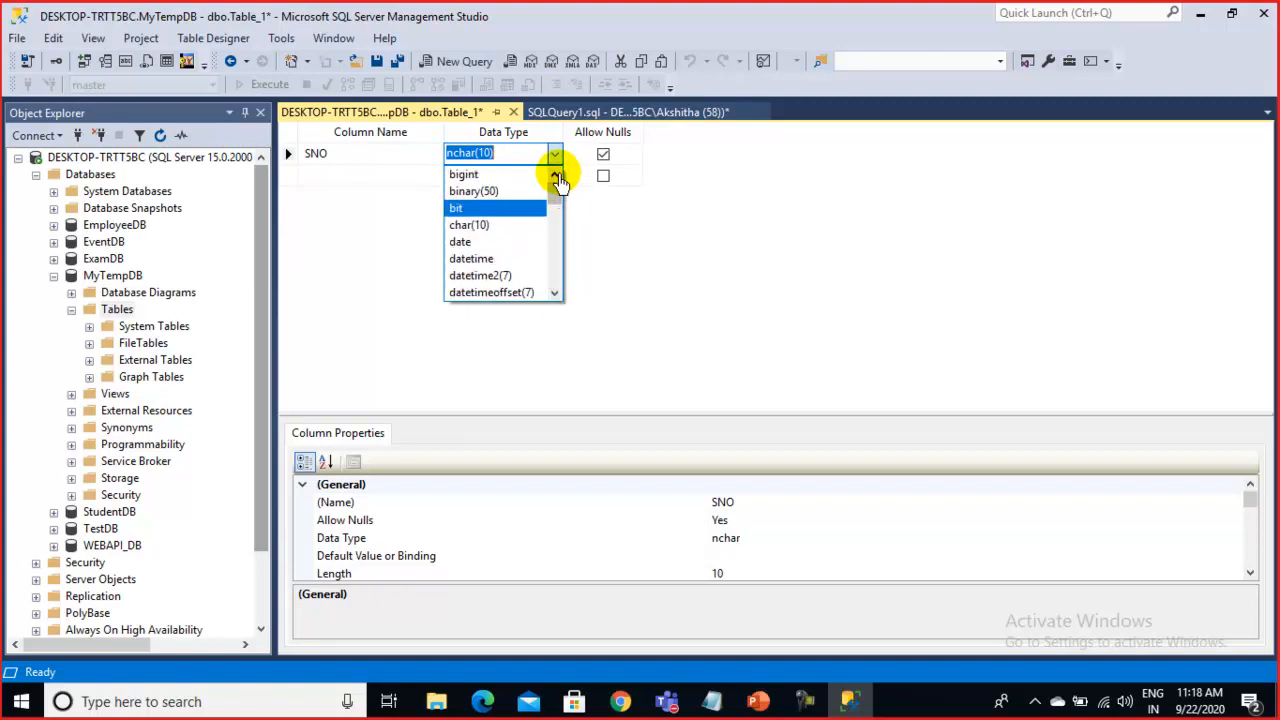
pyautogui.write('in')
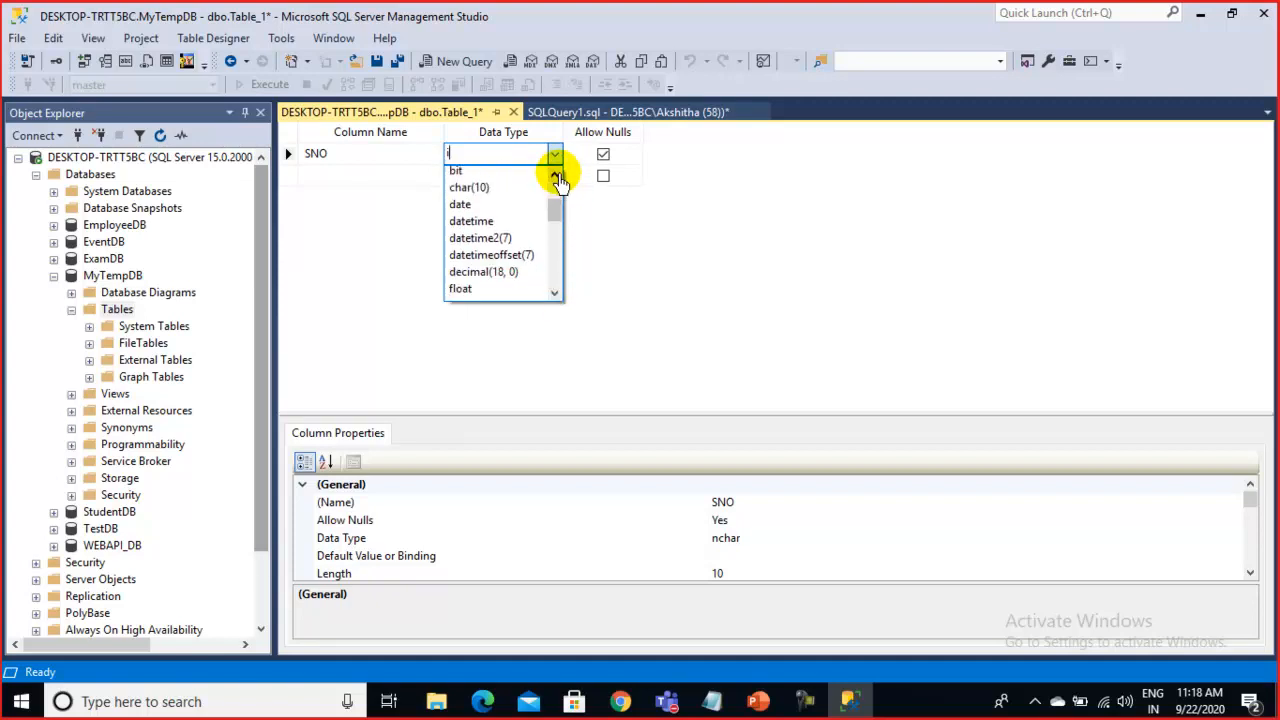
pyautogui.press('BackSpace')
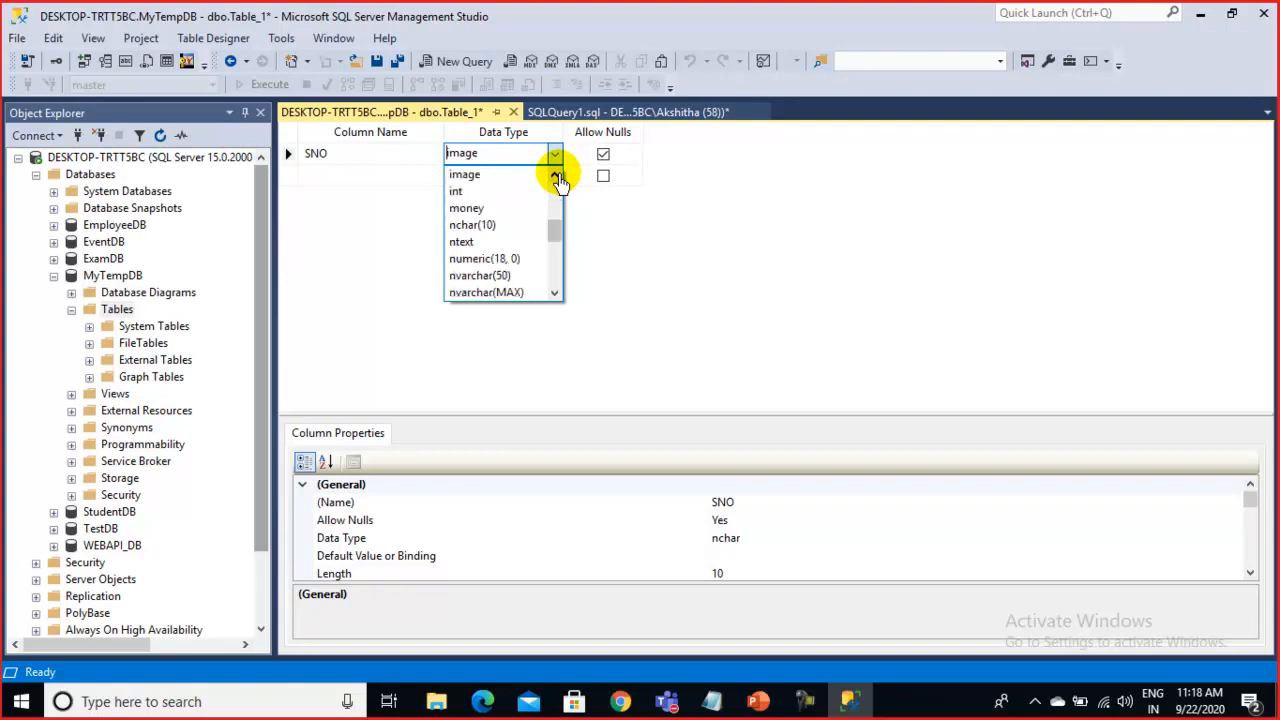
pyautogui.scroll(5, 558, 180)
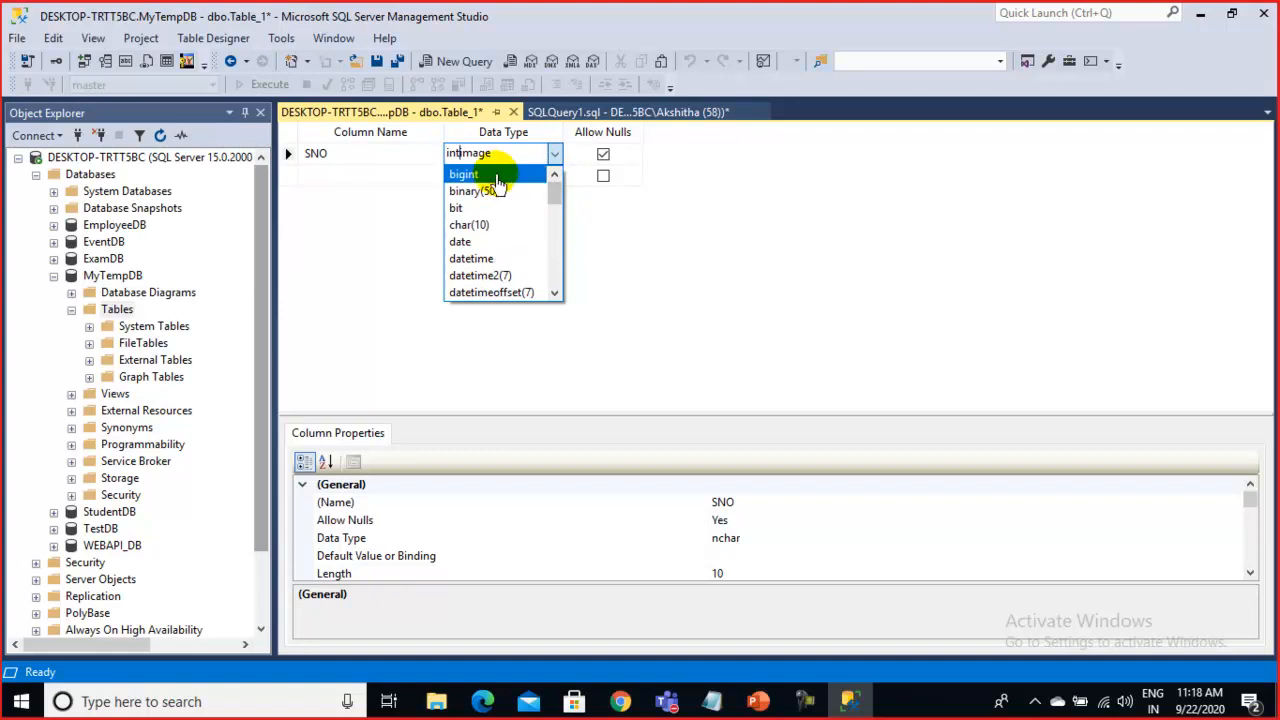
pyautogui.click(507, 157)
pyautogui.write('n')
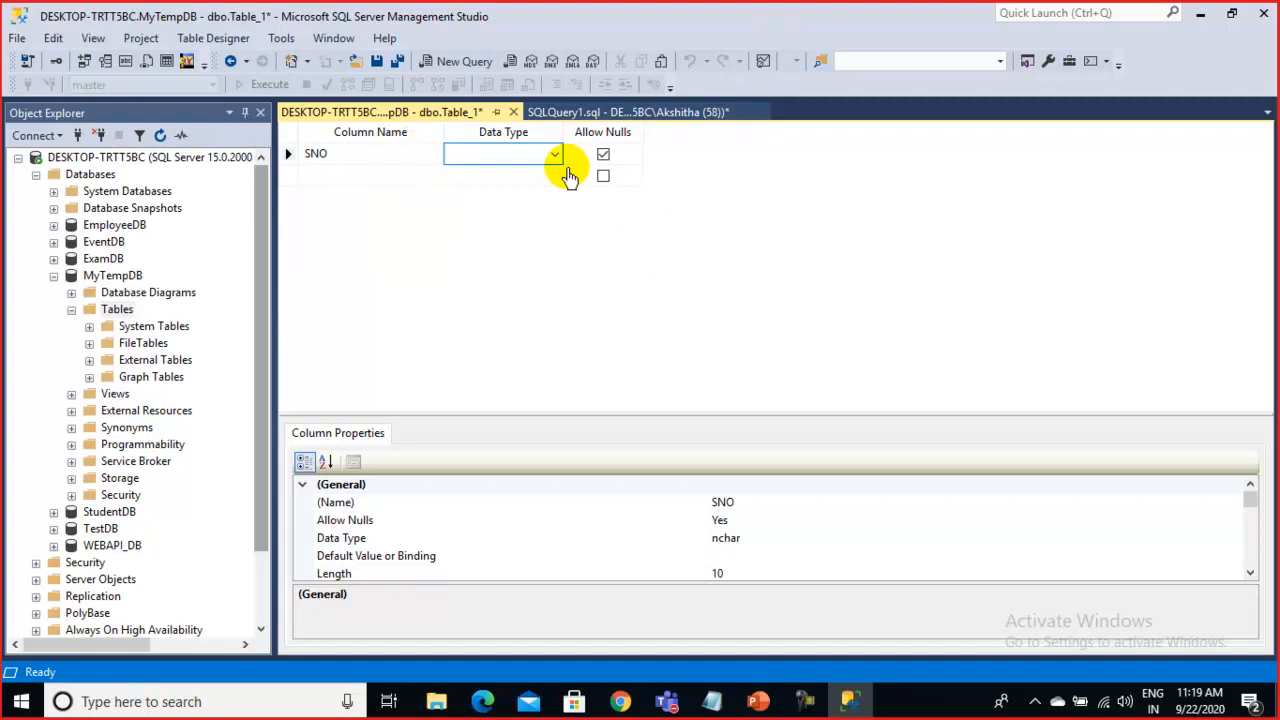
# Reopen the data type list and choose int for SNO instead of nchar(10)
pyautogui.click(554, 155)
pyautogui.moveTo(554, 187); pyautogui.dragTo(556, 248)
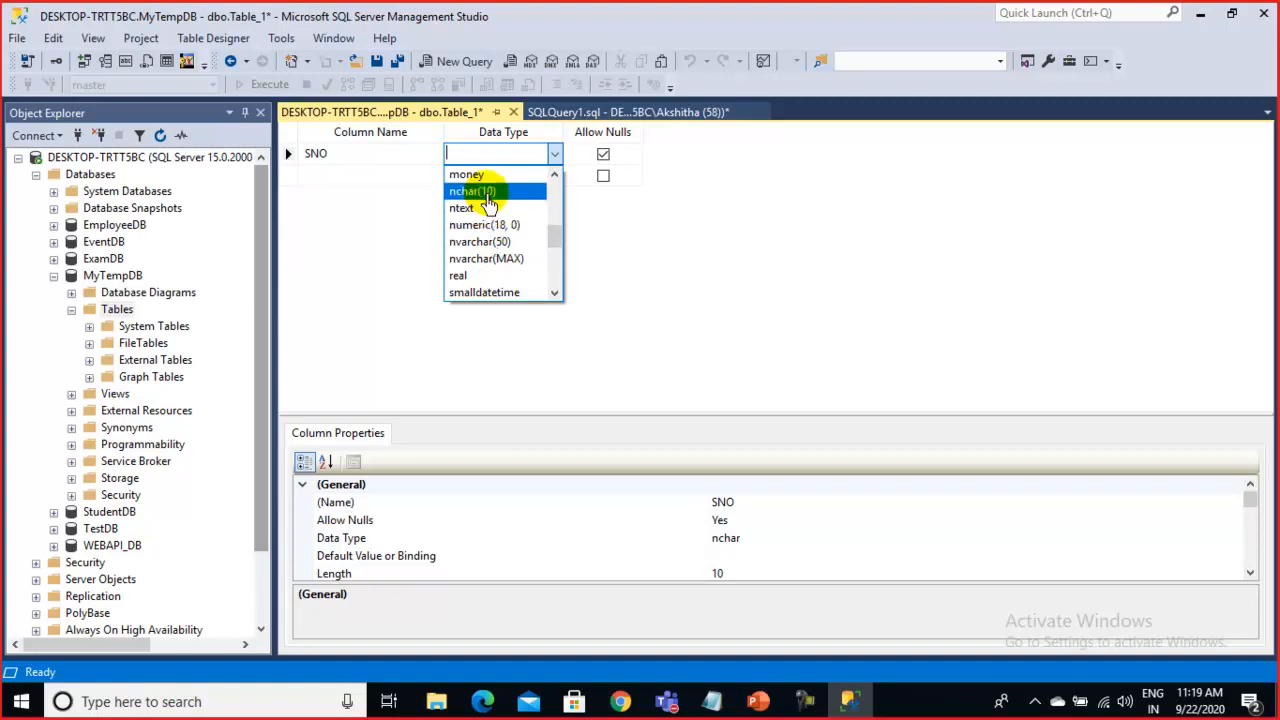
pyautogui.scroll(-4, 497, 270)
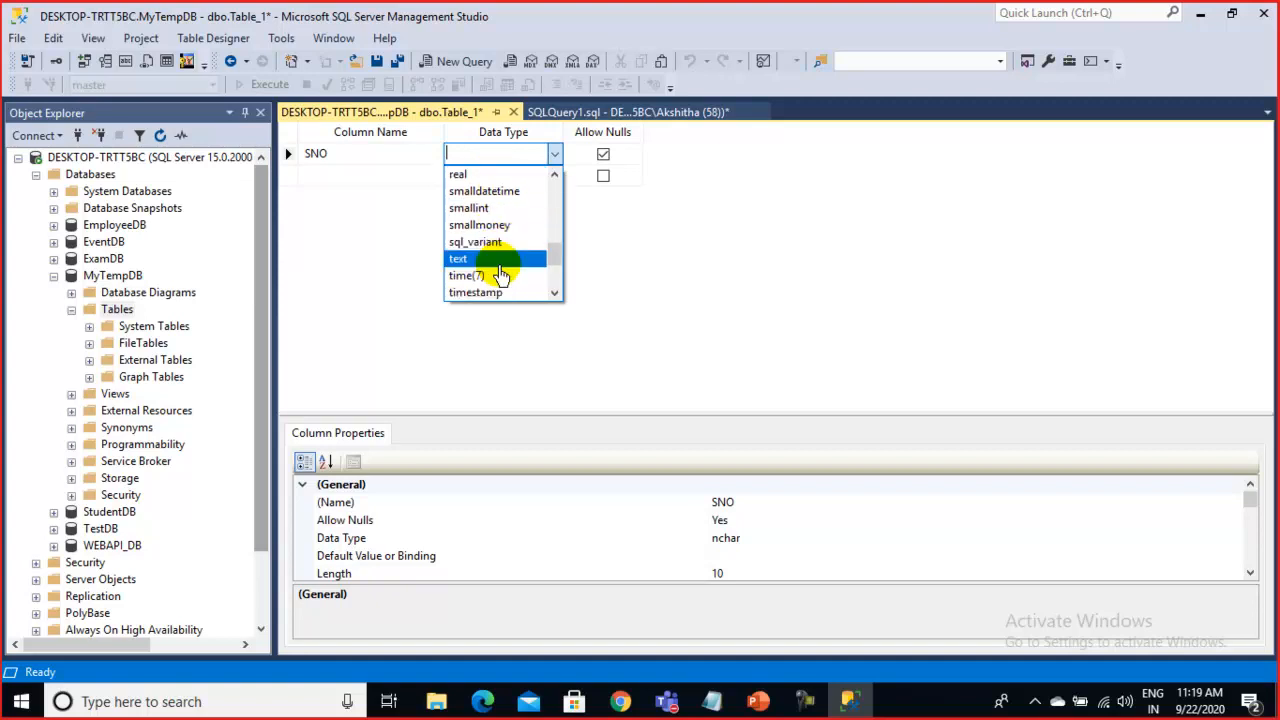
pyautogui.scroll(-1, 507, 285)
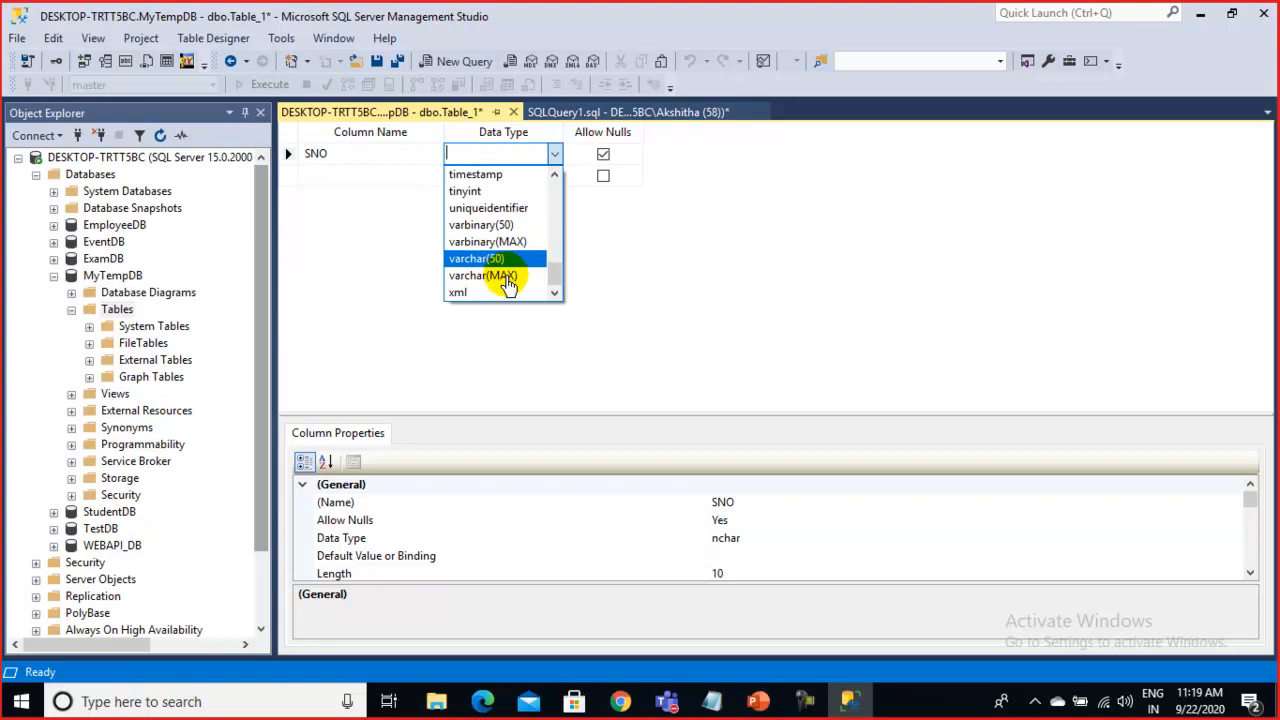
pyautogui.scroll(1, 510, 281)
pyautogui.scroll(4, 510, 280)
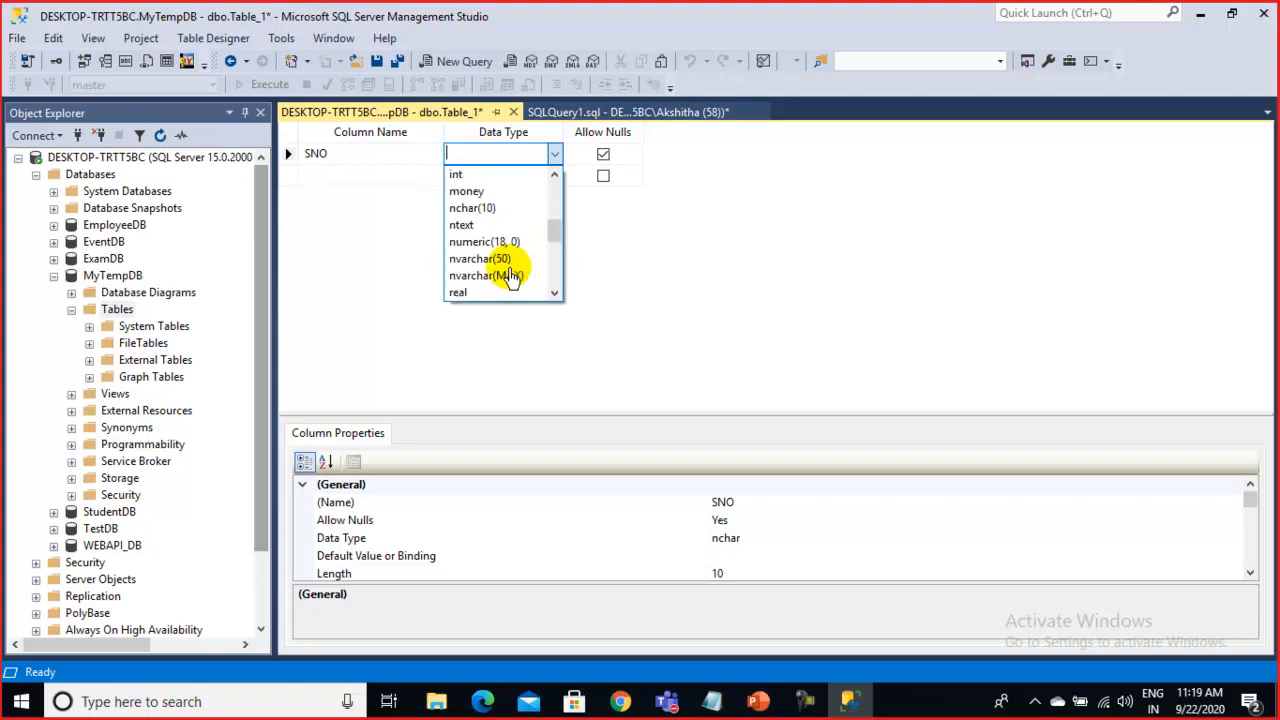
pyautogui.scroll(2, 505, 278)
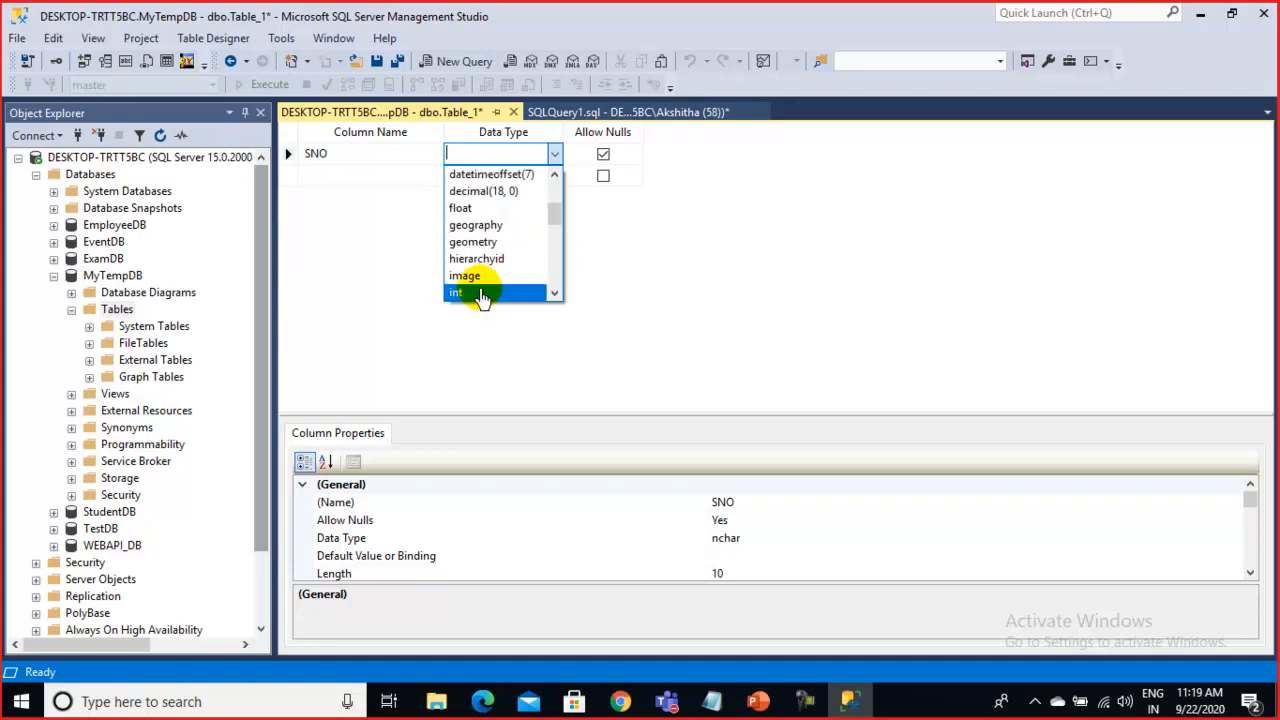
pyautogui.click(481, 293)
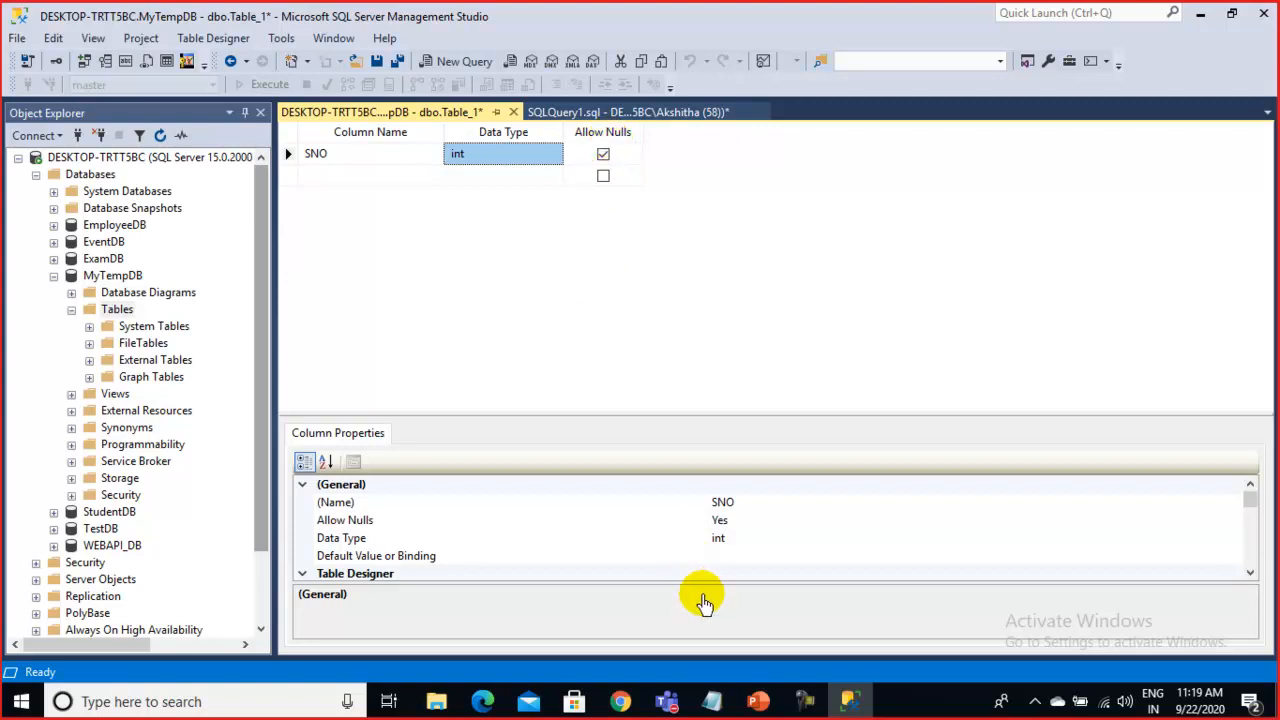
# In Notepad, delete B.com from row 3's Qualification, then switch back to the table designer
pyautogui.click(775, 617)
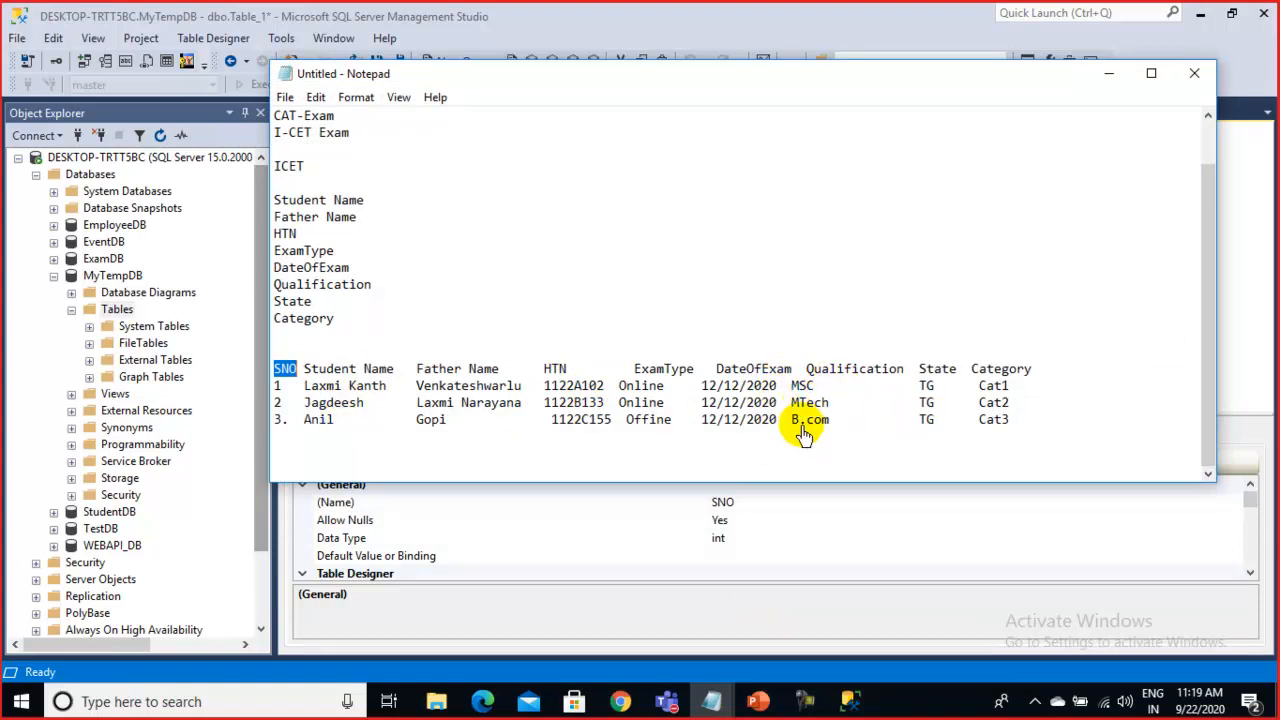
pyautogui.moveTo(793, 427); pyautogui.dragTo(831, 430)
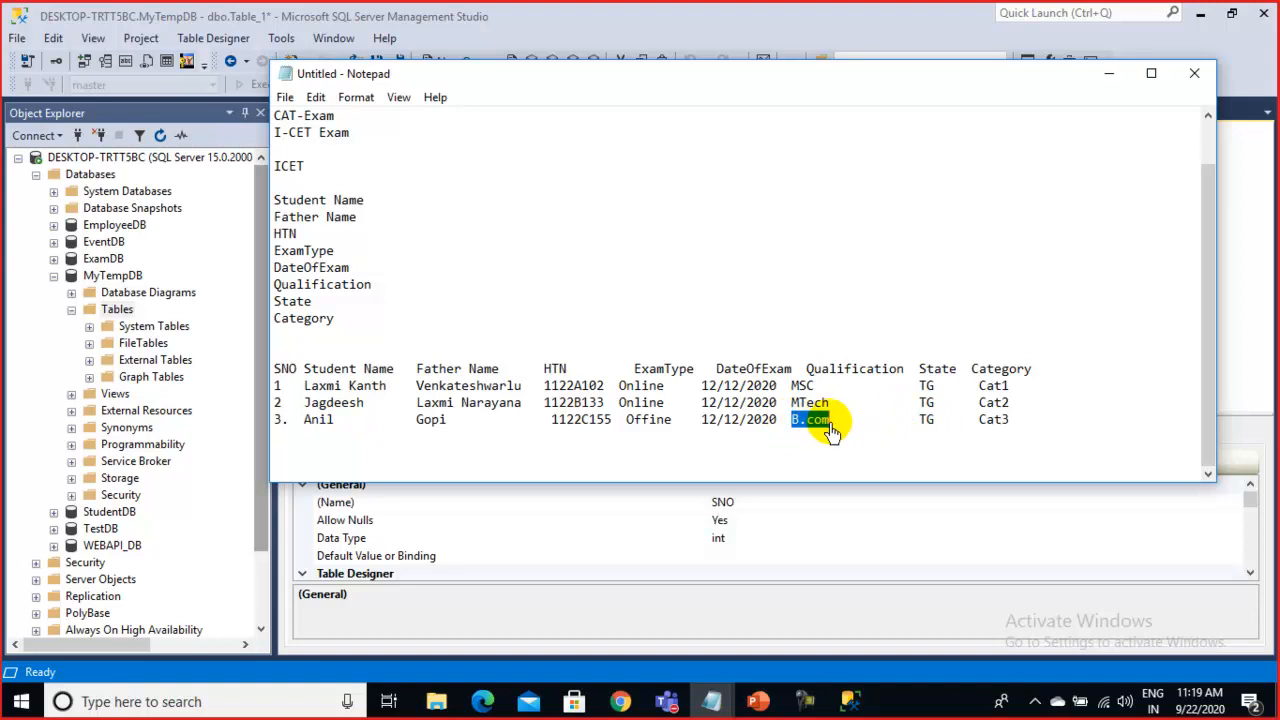
pyautogui.press('Delete')
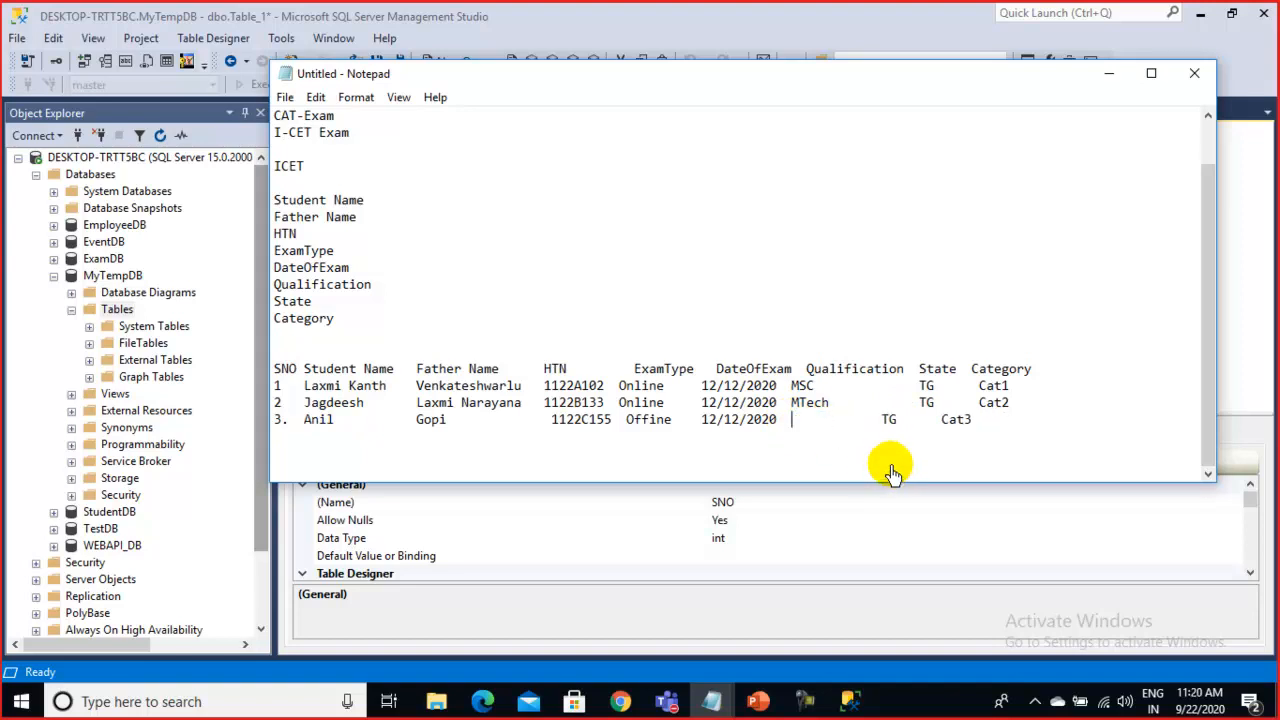
pyautogui.moveTo(799, 422)
pyautogui.mouseDown()
pyautogui.moveTo(849, 426)
pyautogui.moveTo(800, 427)
pyautogui.mouseUp()
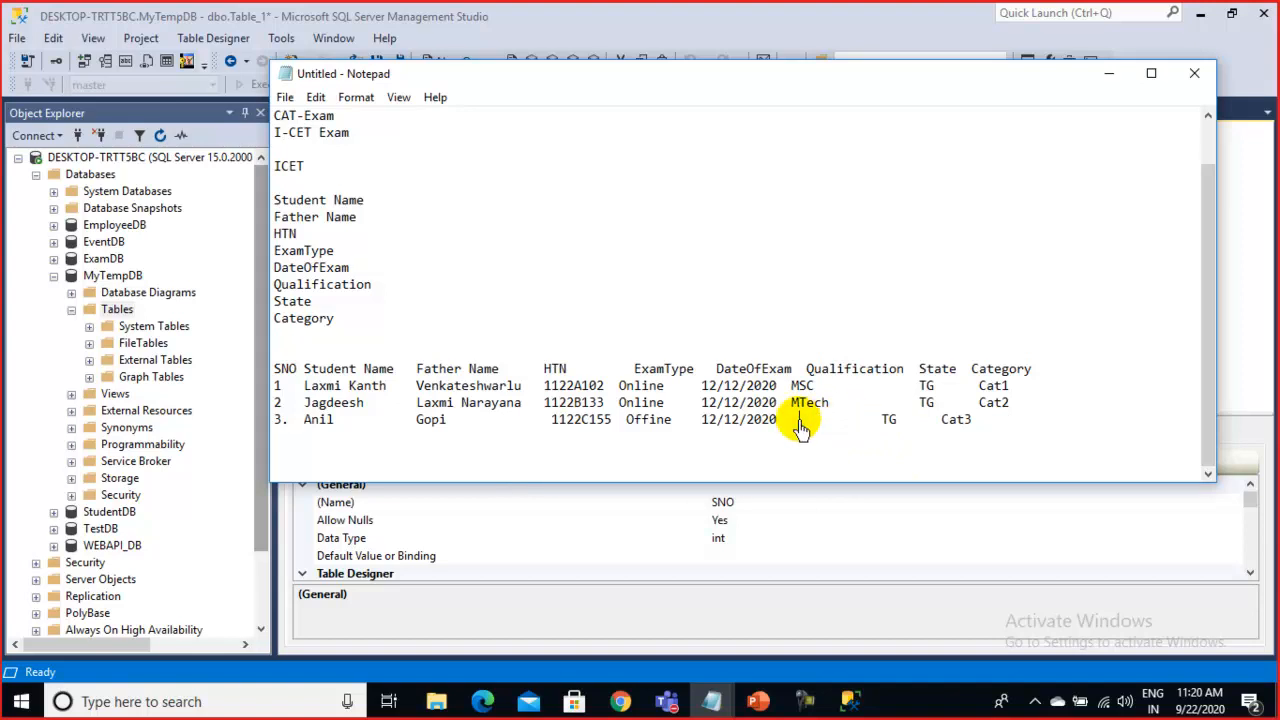
pyautogui.hotkey('alt', 'Tab')
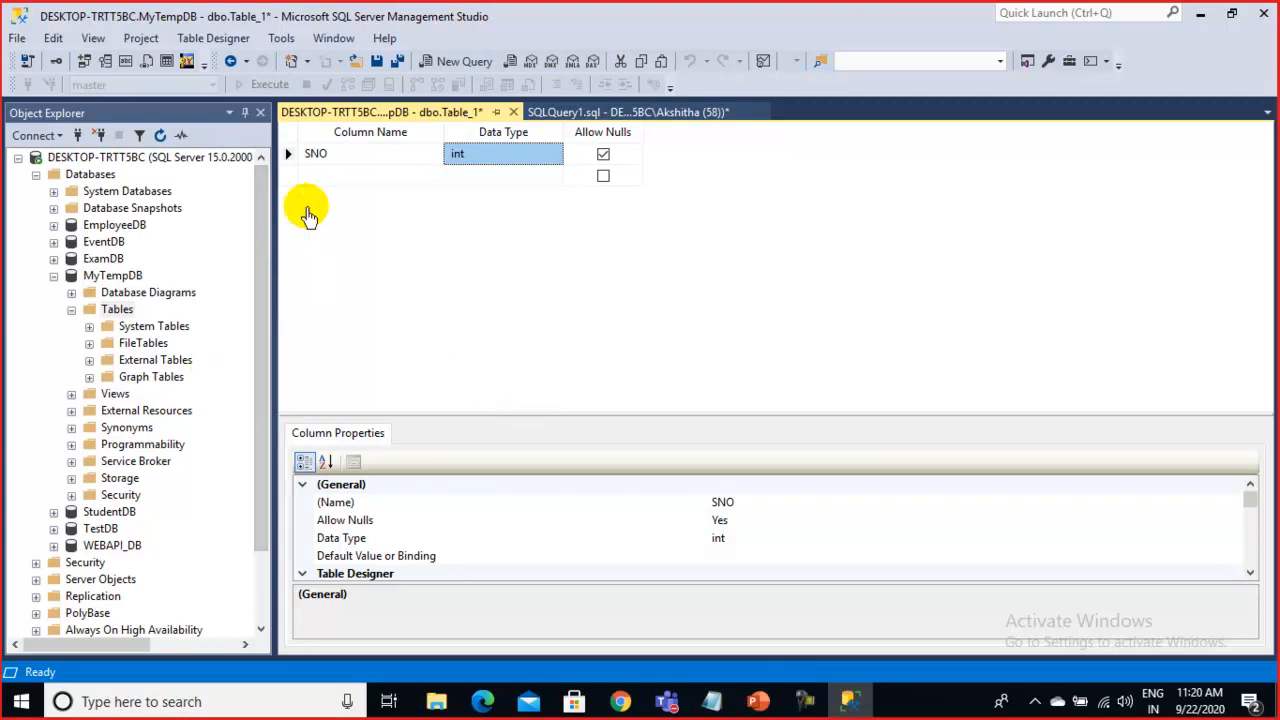
# Name the second column SName and give it varchar(50) from the data type list
pyautogui.click(324, 180)
pyautogui.write('SN')
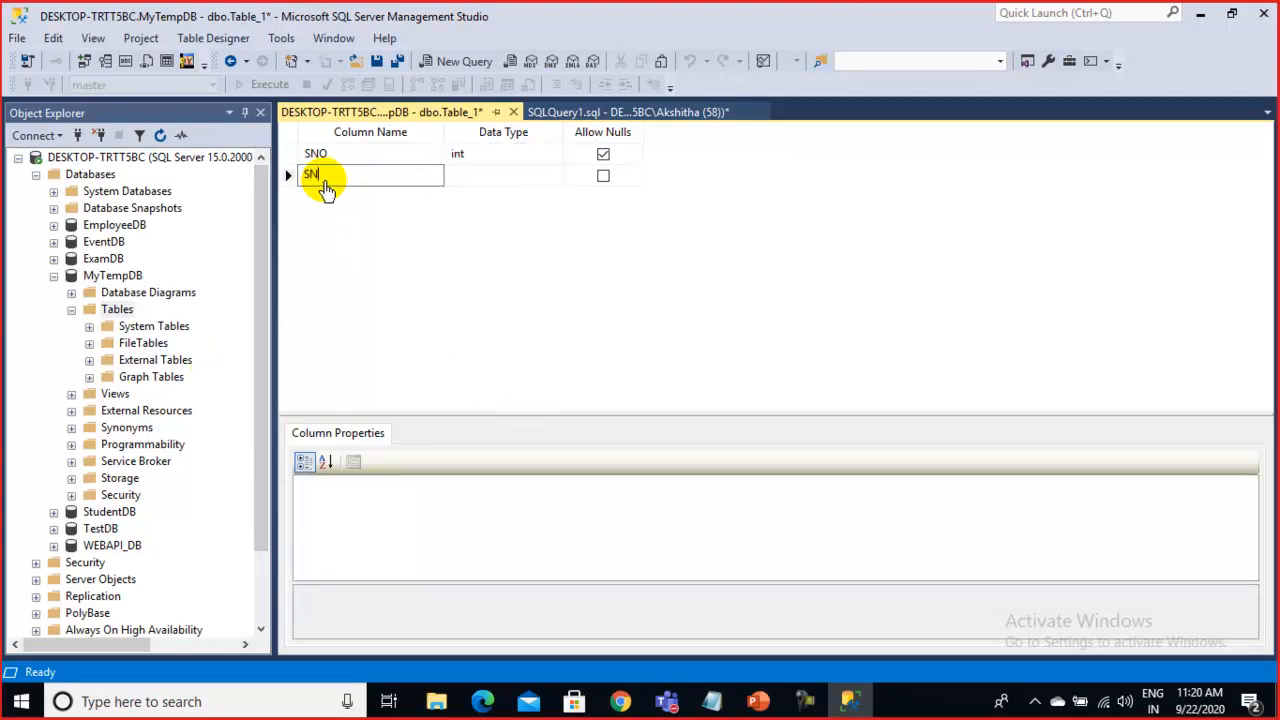
pyautogui.write('ame')
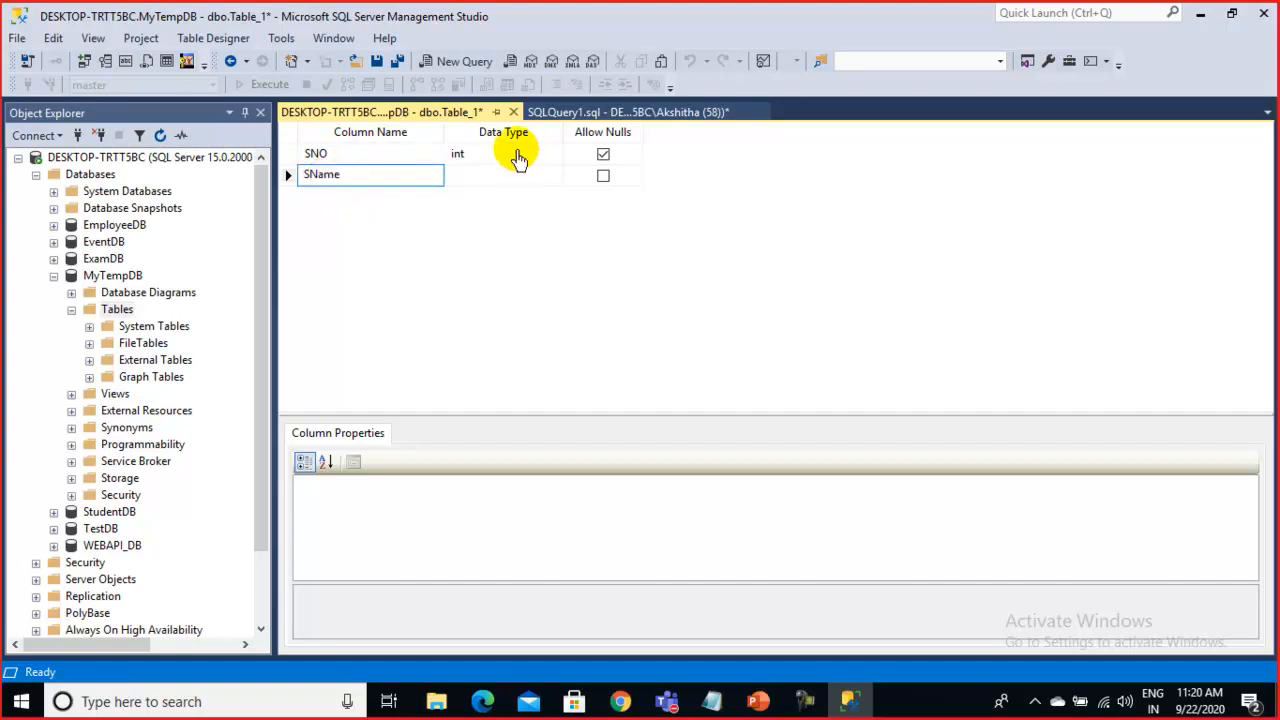
pyautogui.click(488, 185)
pyautogui.write('varbinary(50')
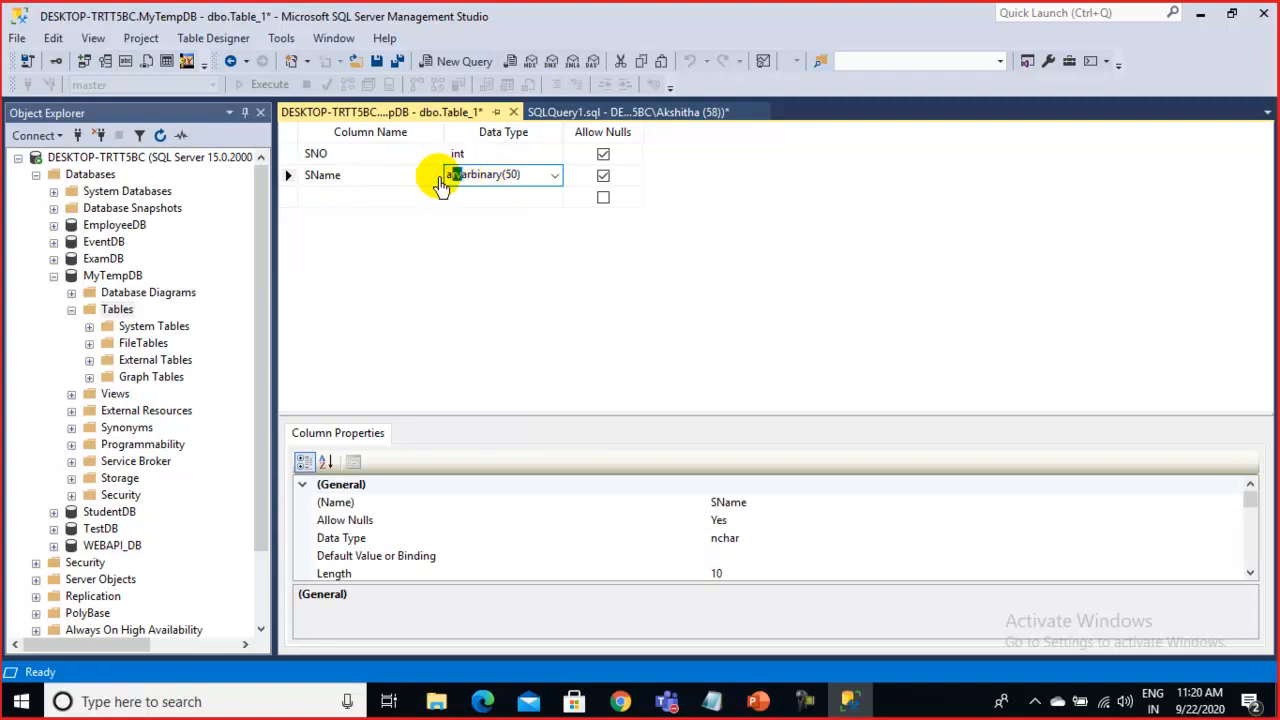
pyautogui.moveTo(461, 176); pyautogui.dragTo(380, 177)
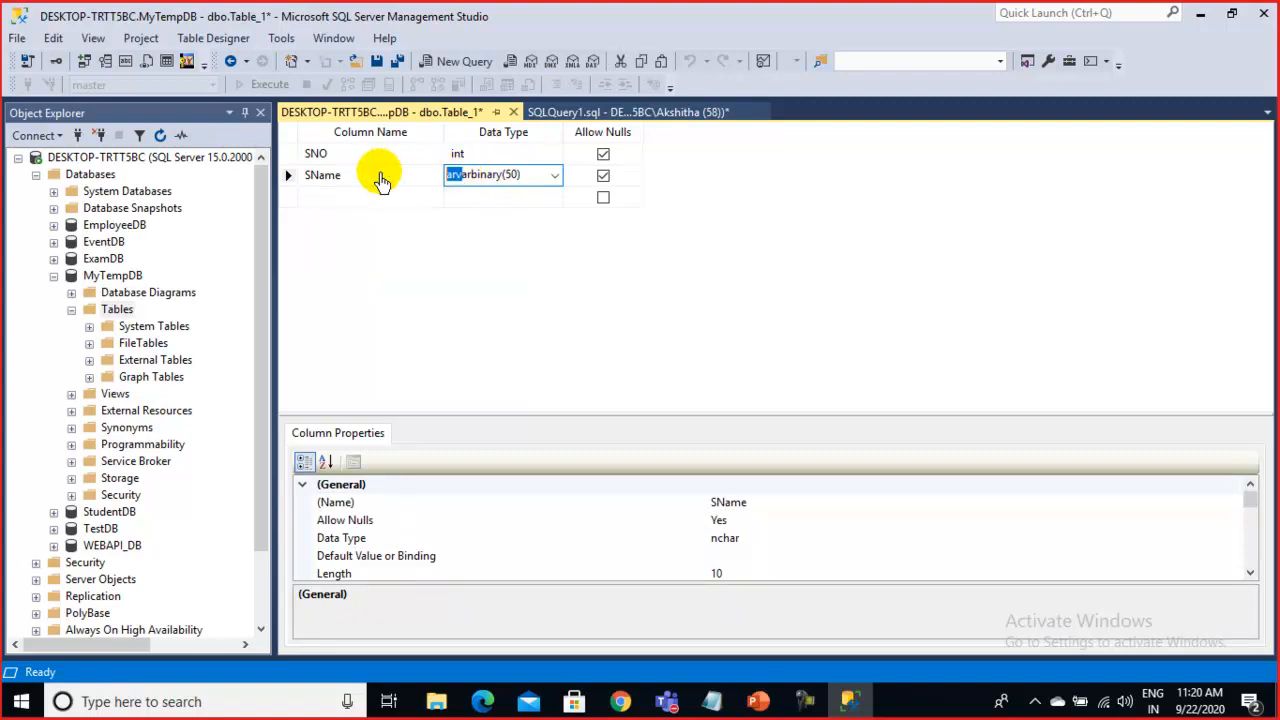
pyautogui.press('BackSpace')
pyautogui.click(526, 262)
pyautogui.click(538, 178)
pyautogui.click(552, 180)
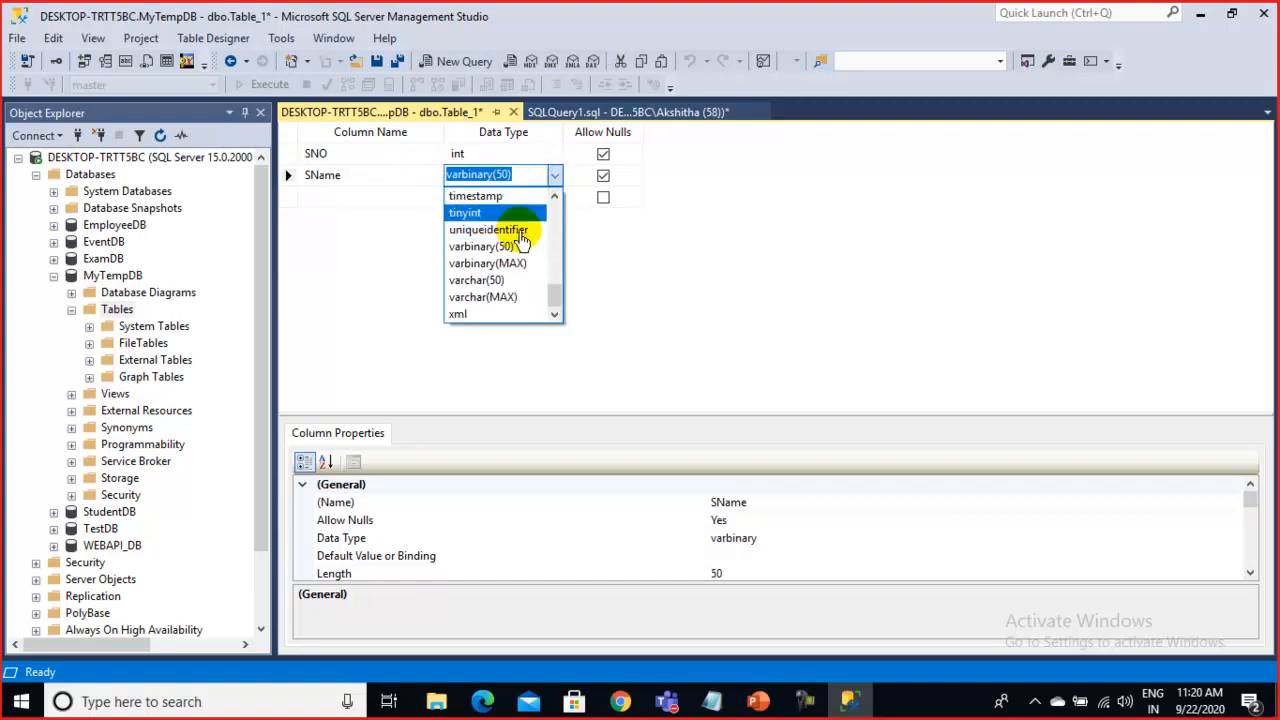
pyautogui.click(490, 280)
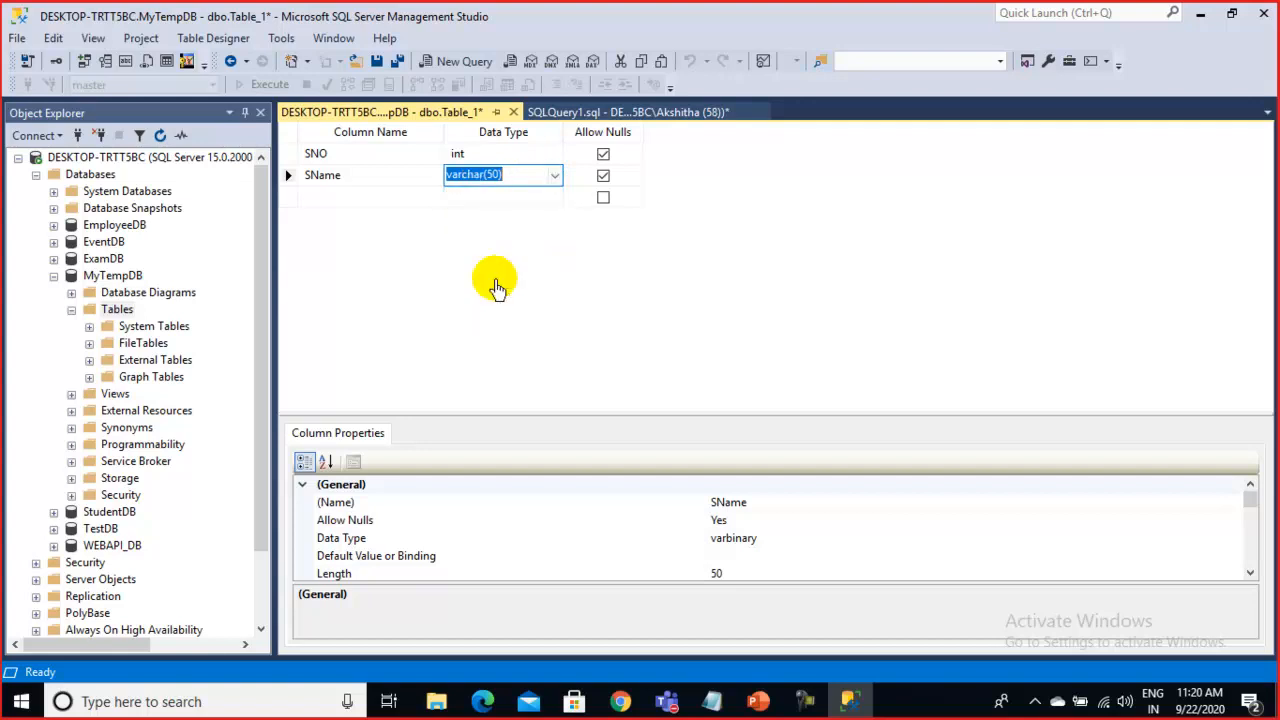
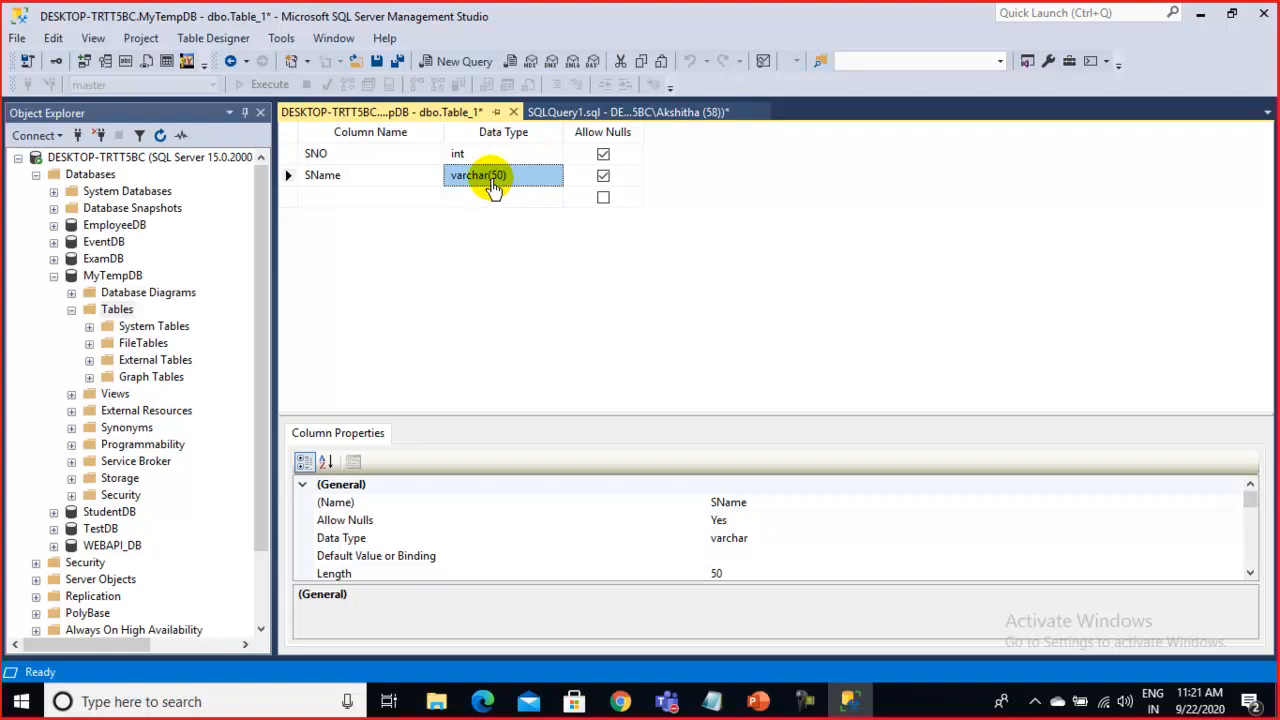
# Add a third column named FatherName with data type varchar(50)
pyautogui.click(320, 197)
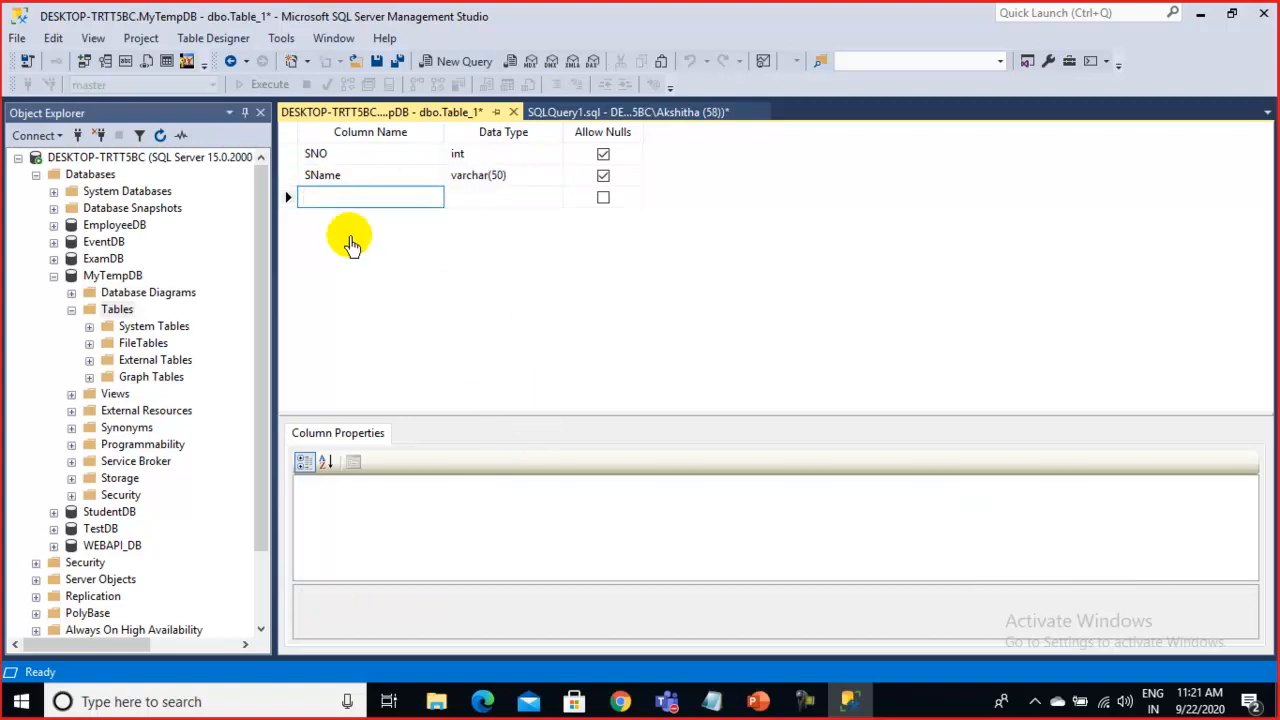
pyautogui.write('FatherN')
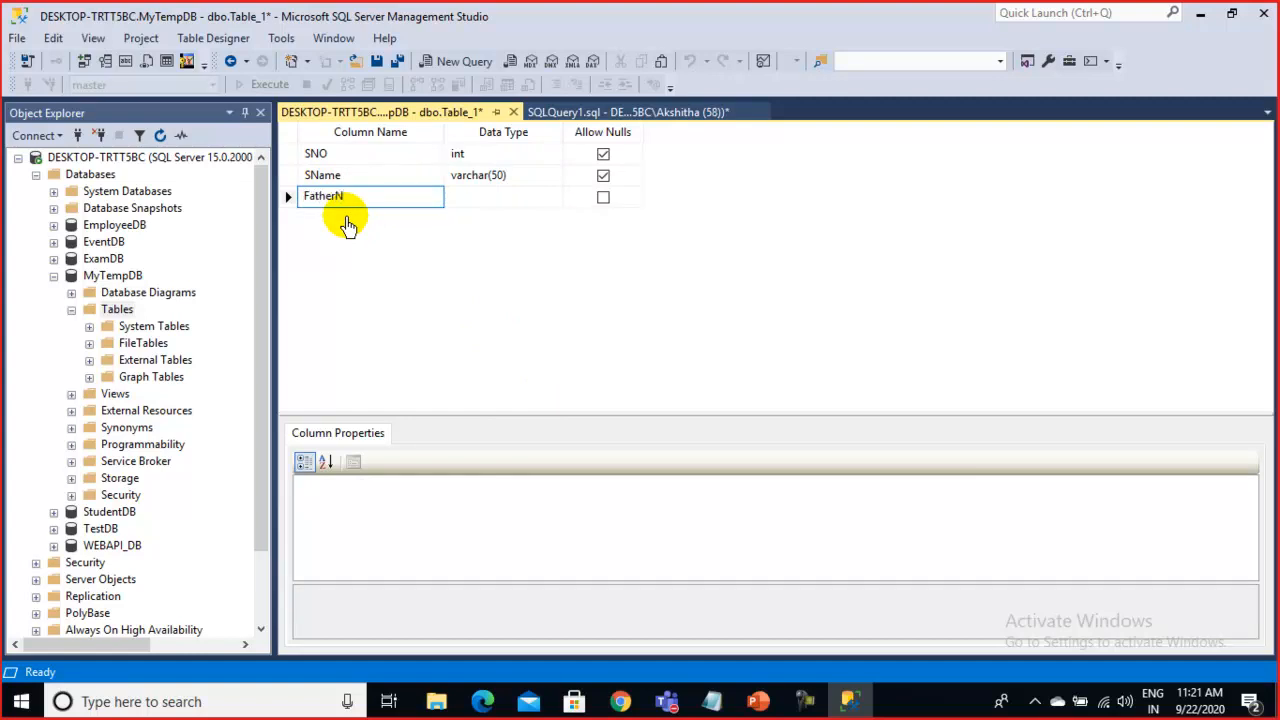
pyautogui.write('ame')
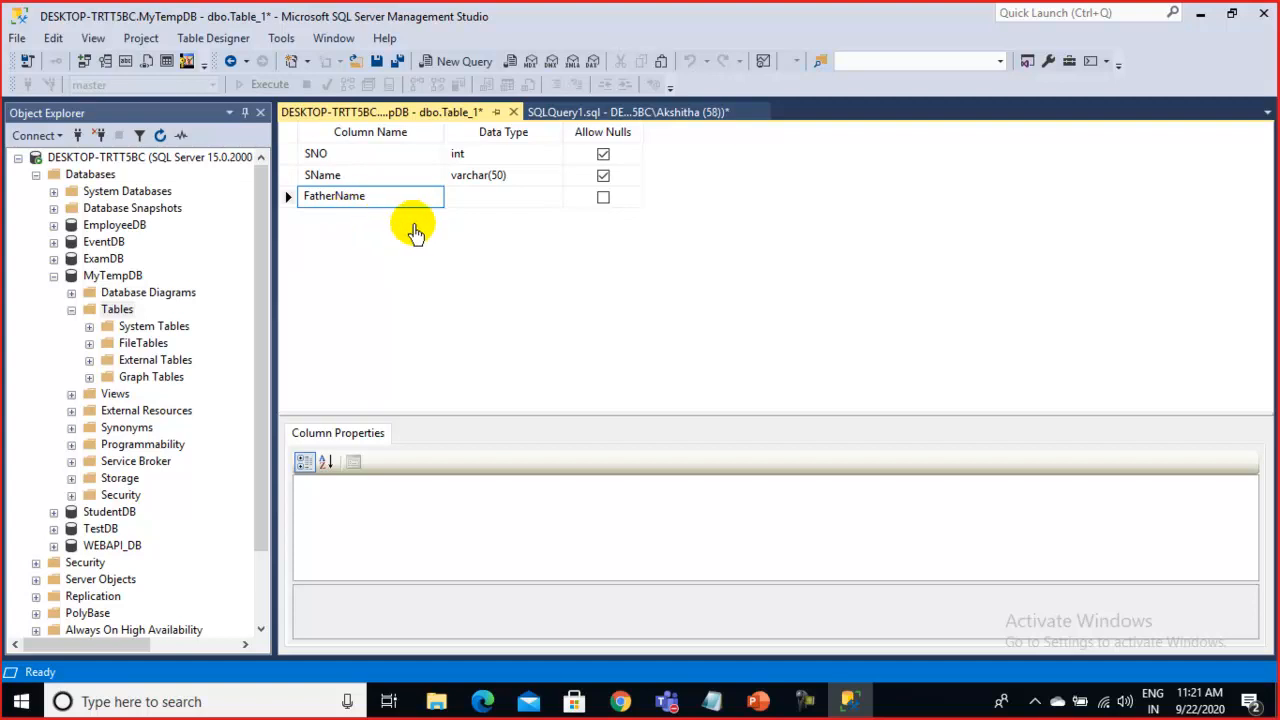
pyautogui.click(472, 198)
pyautogui.write('v')
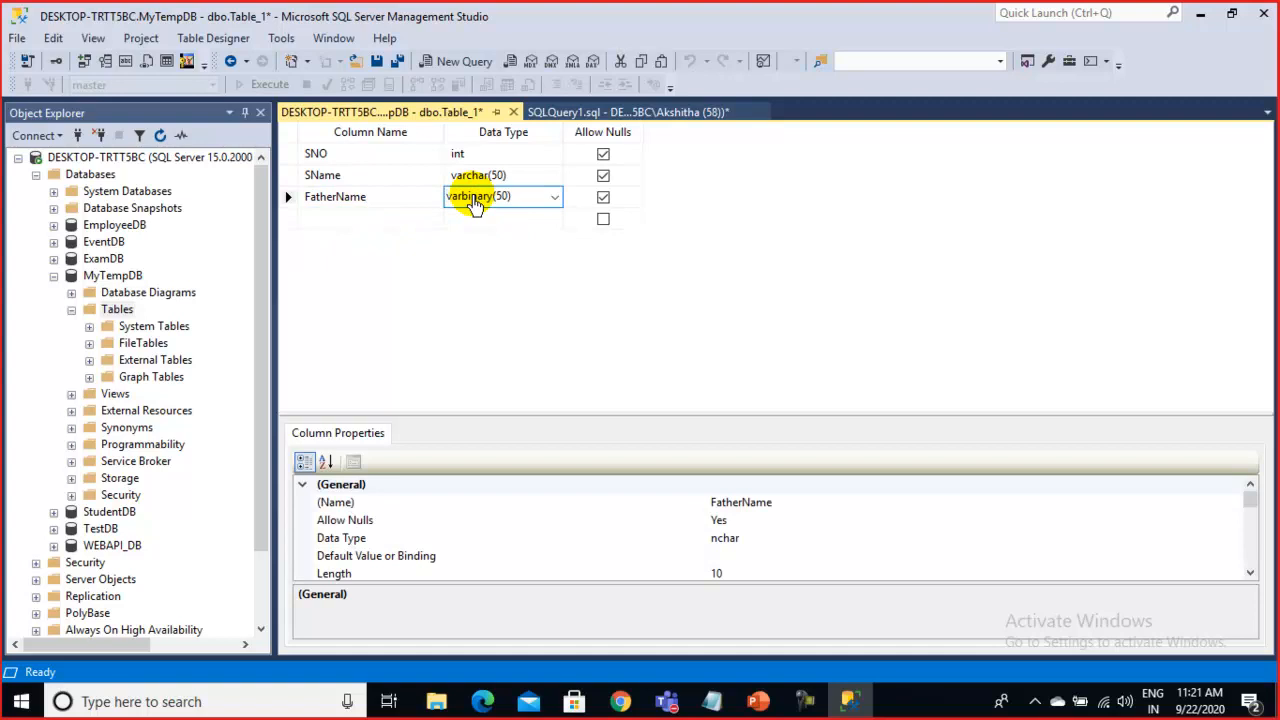
pyautogui.write('vv')
pyautogui.press('BackSpace')
pyautogui.press('BackSpace')
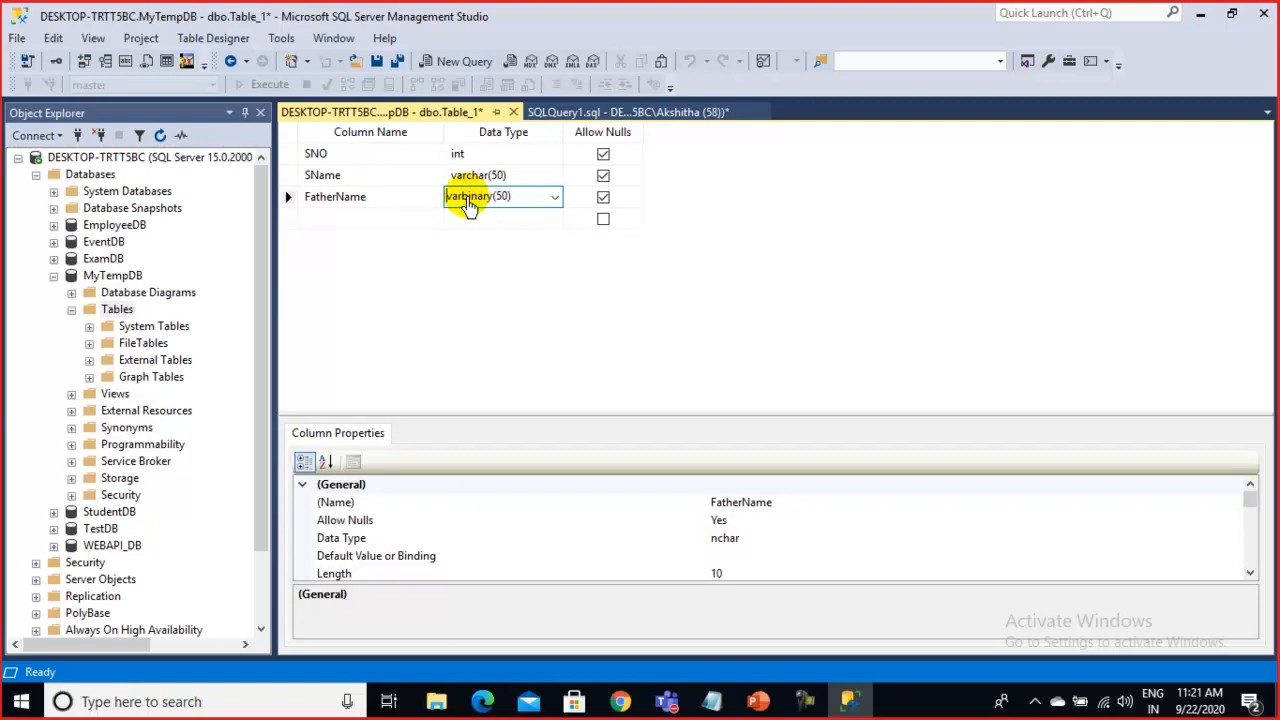
pyautogui.click(553, 196)
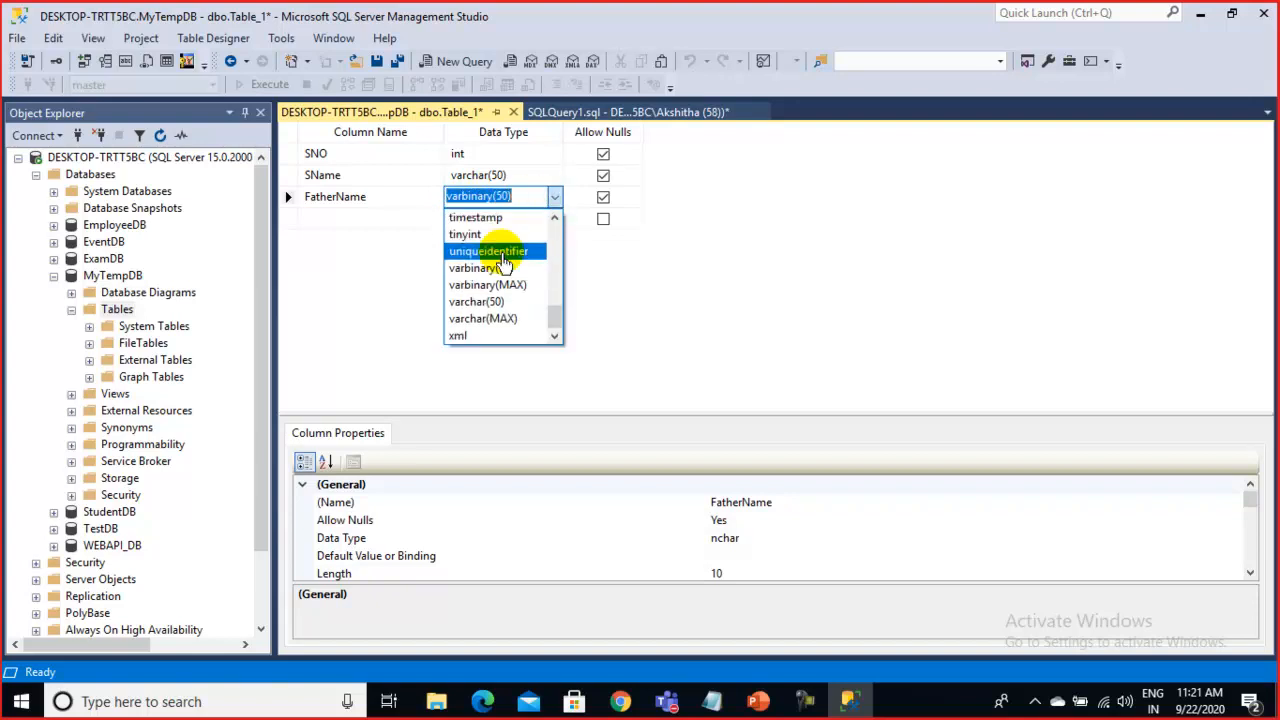
pyautogui.click(490, 303)
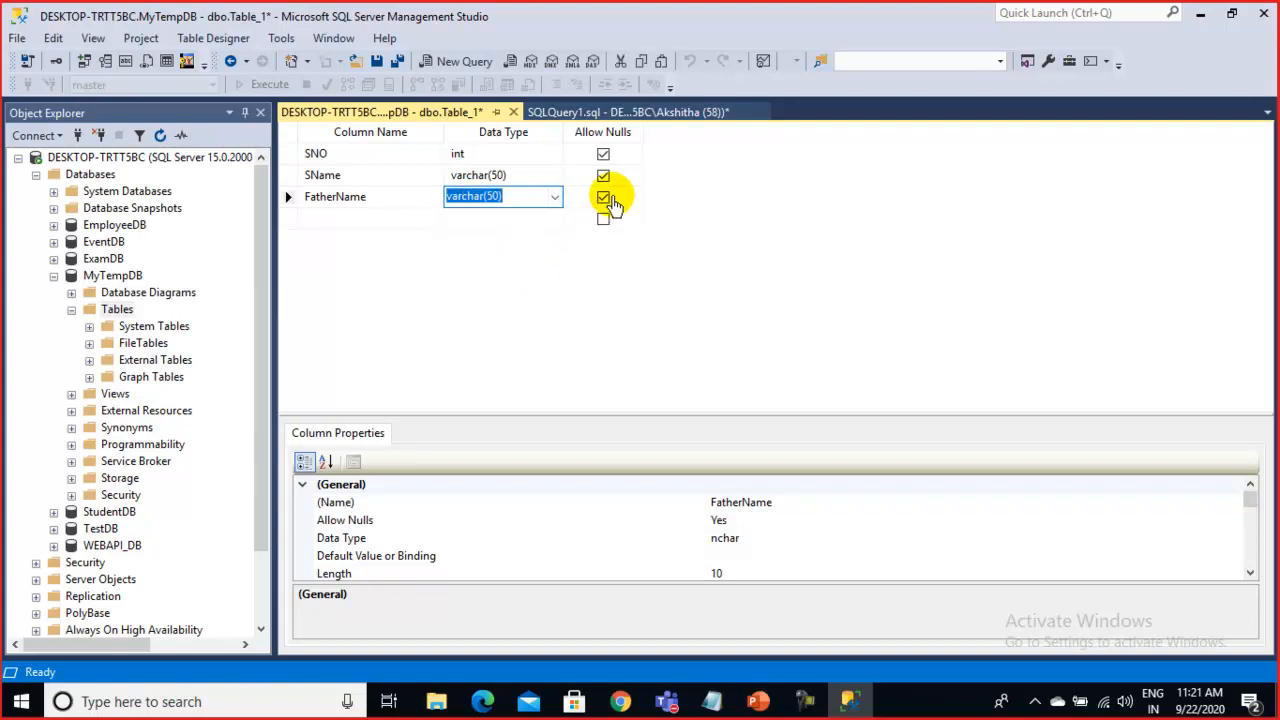
# Add an HTN column below FatherName with data type nchar(10)
pyautogui.click(349, 219)
pyautogui.write('HTN')
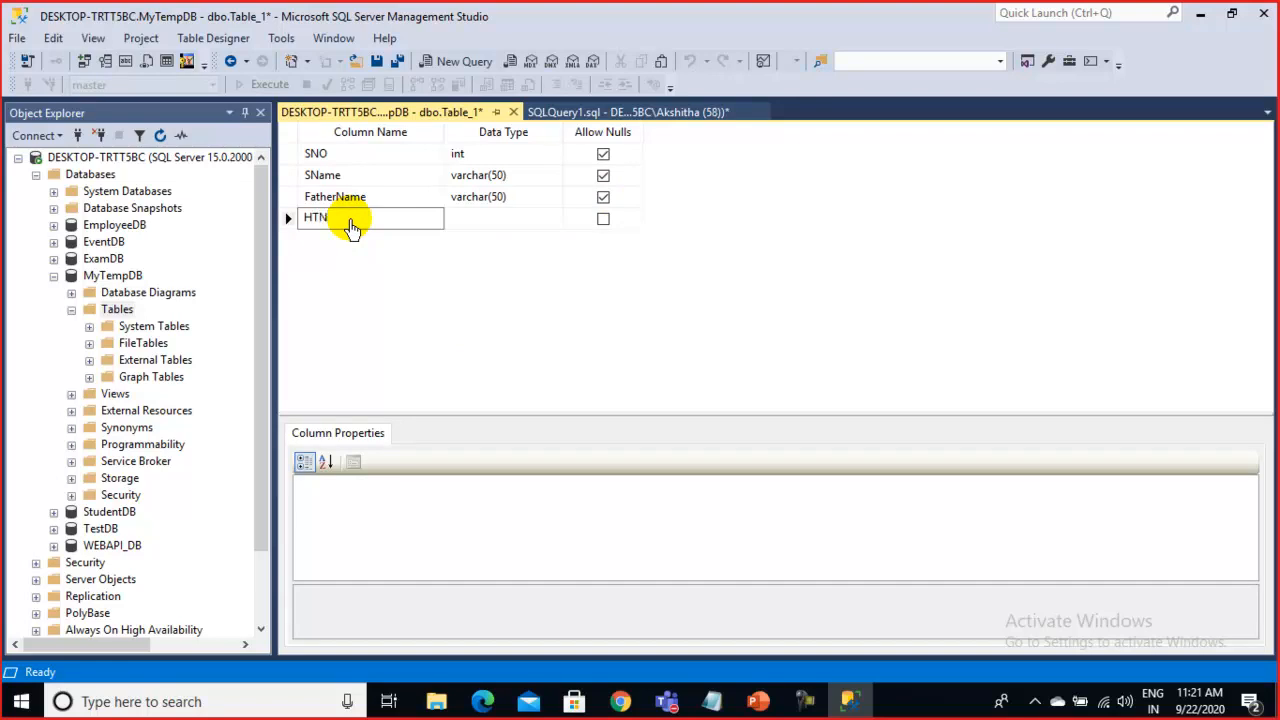
pyautogui.click(485, 222)
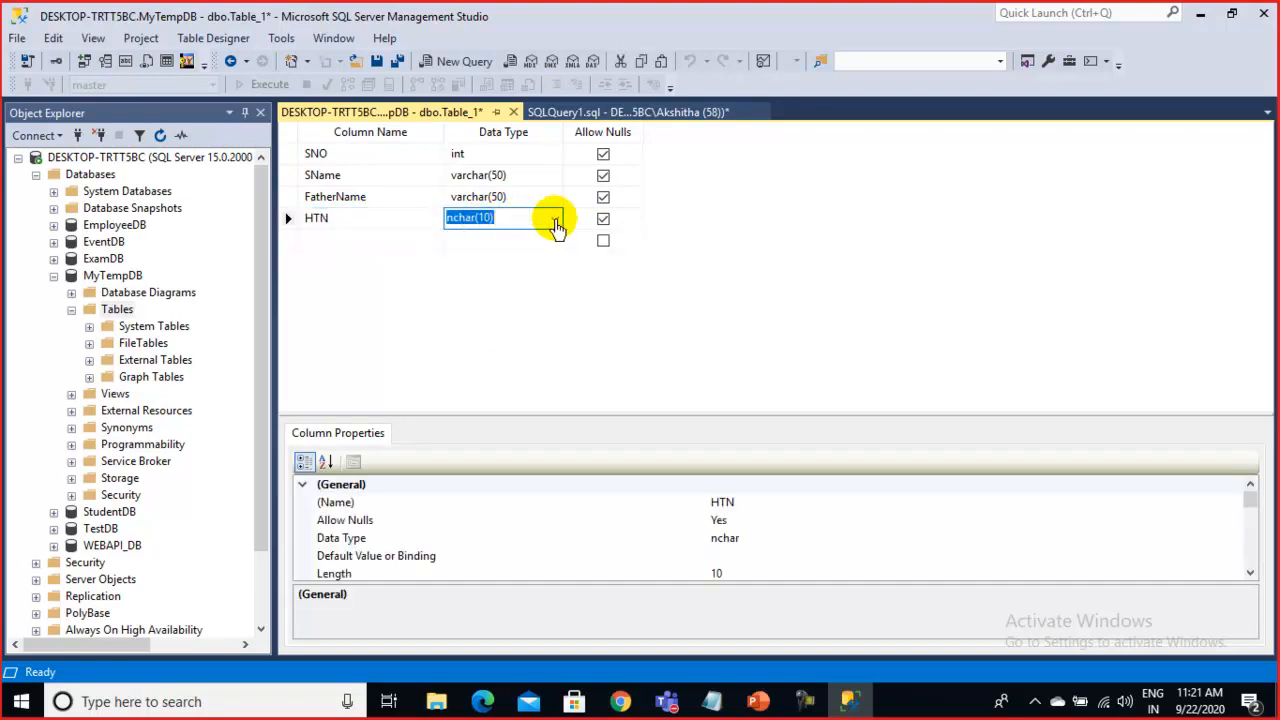
pyautogui.click(555, 219)
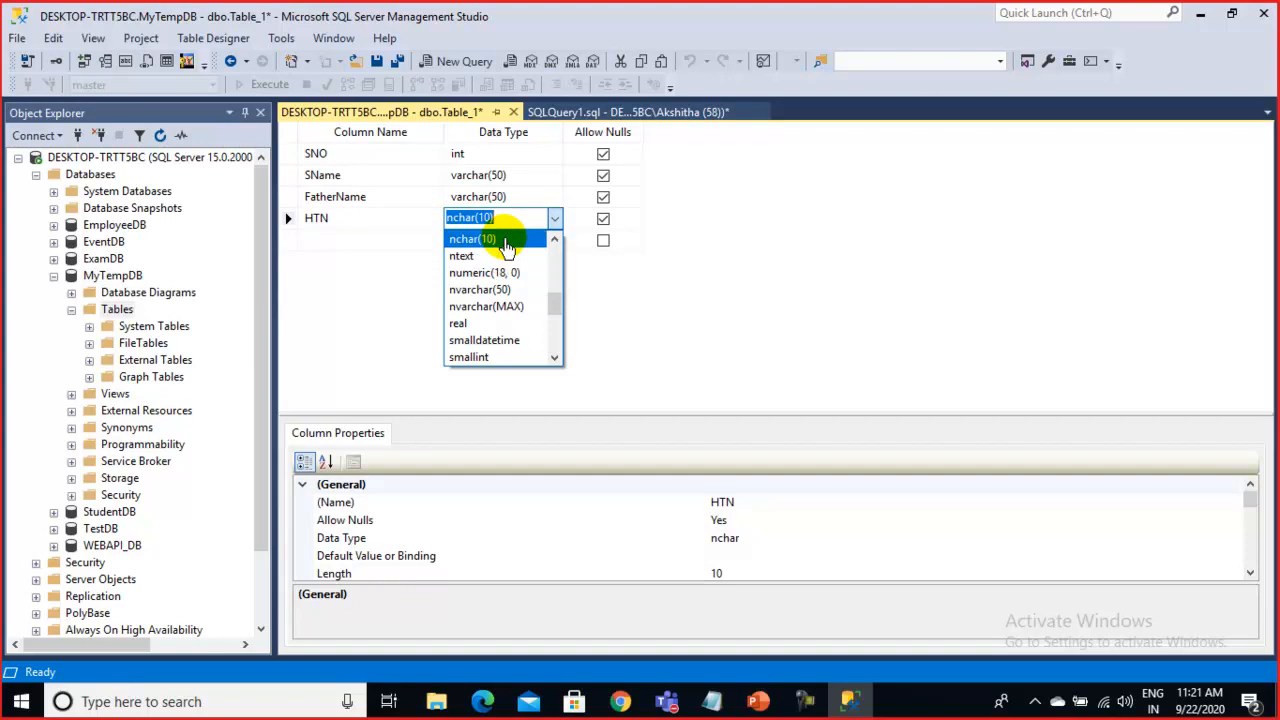
pyautogui.click(507, 240)
pyautogui.click(680, 229)
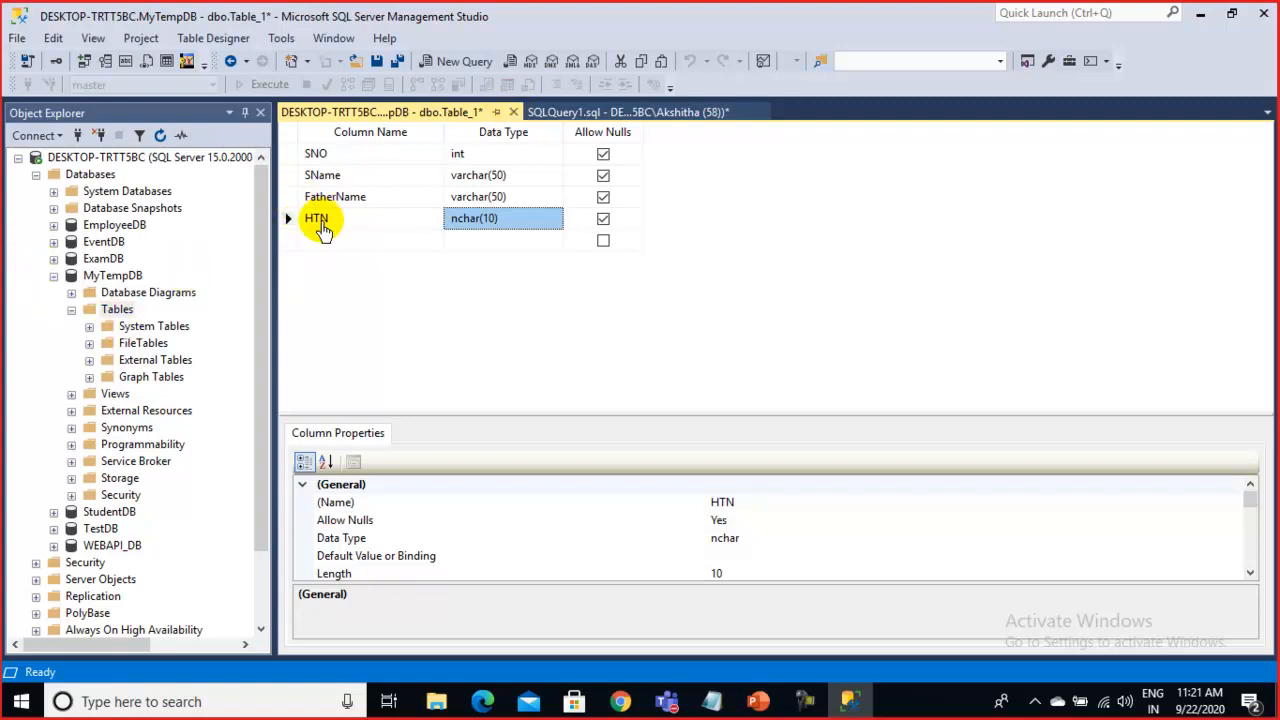
# Save the Table_1 design under the name ExamTable and close its designer tab
pyautogui.rightClick(390, 113)
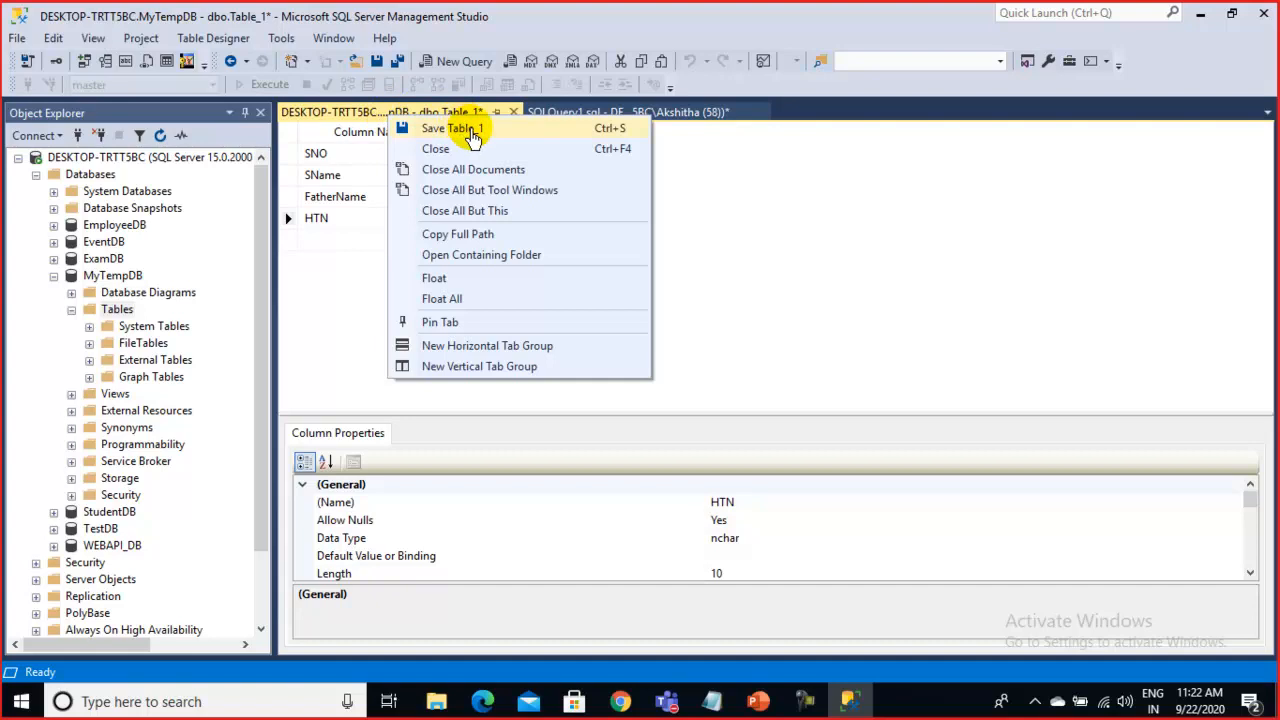
pyautogui.click(472, 136)
pyautogui.moveTo(546, 346); pyautogui.dragTo(388, 332)
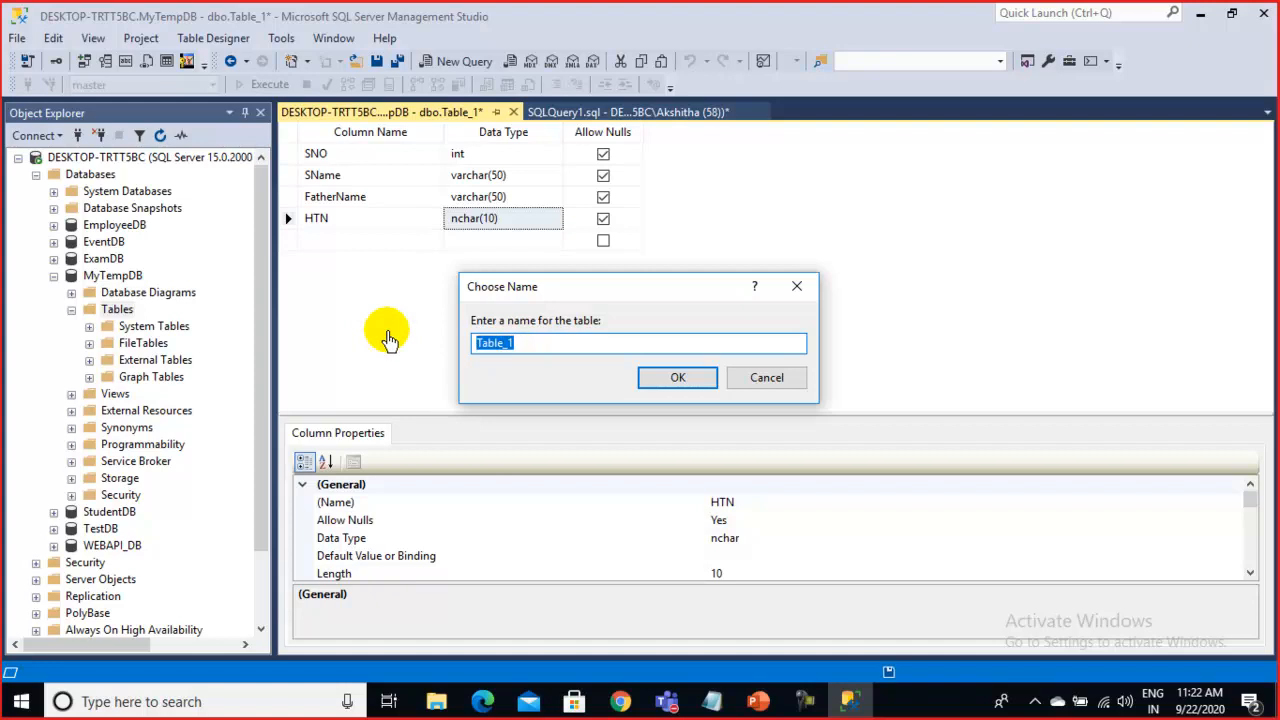
pyautogui.write('Esam')
pyautogui.press('BackSpace')
pyautogui.press('BackSpace')
pyautogui.press('BackSpace')
pyautogui.write('xamTable')
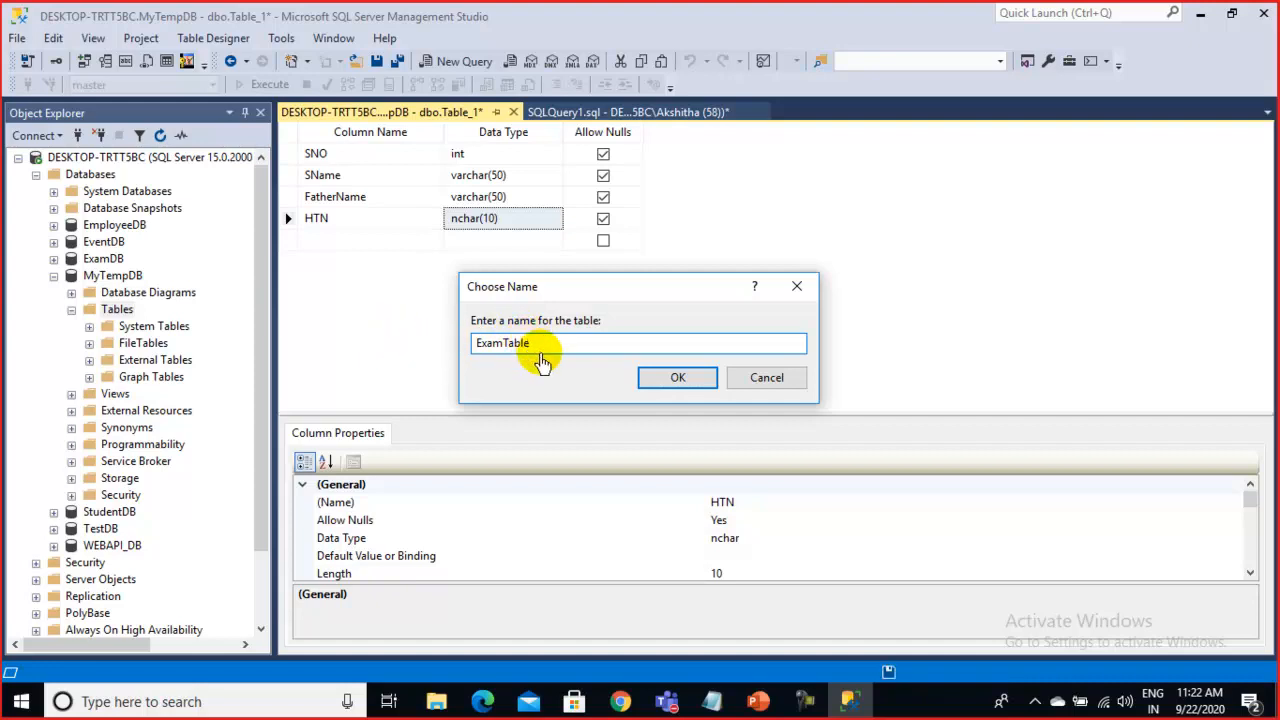
pyautogui.moveTo(543, 352); pyautogui.dragTo(474, 348)
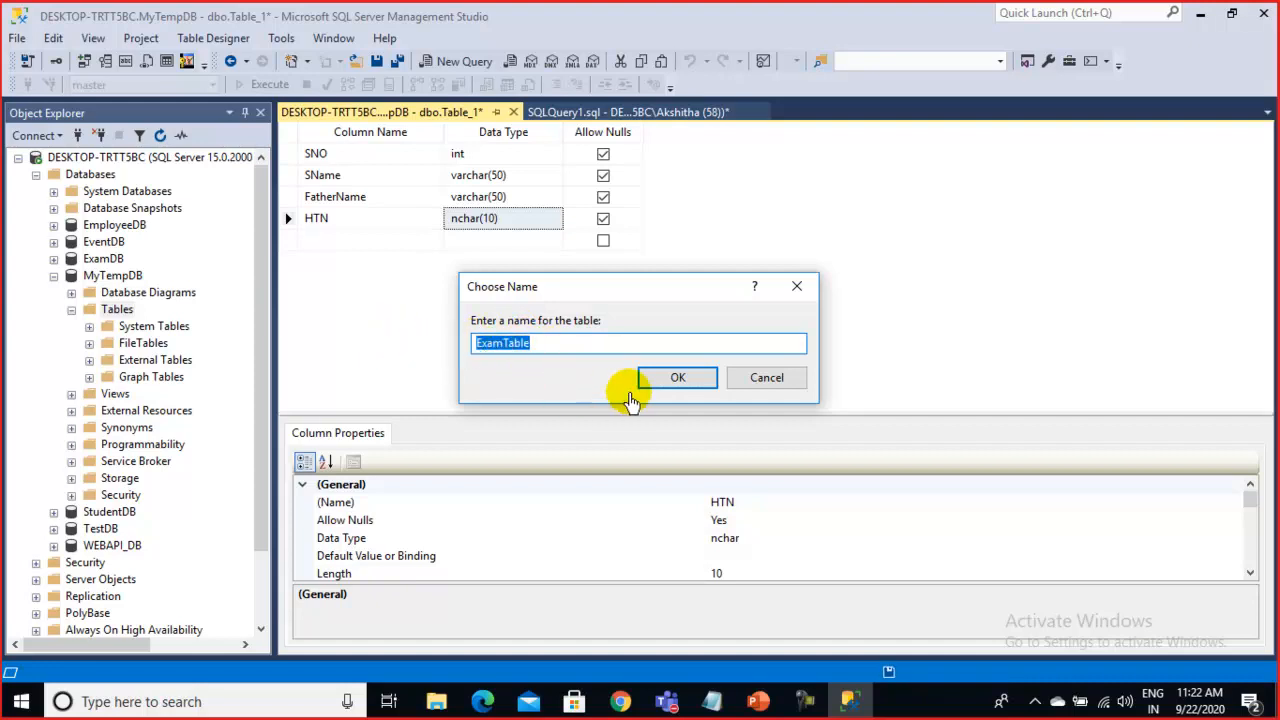
pyautogui.click(669, 387)
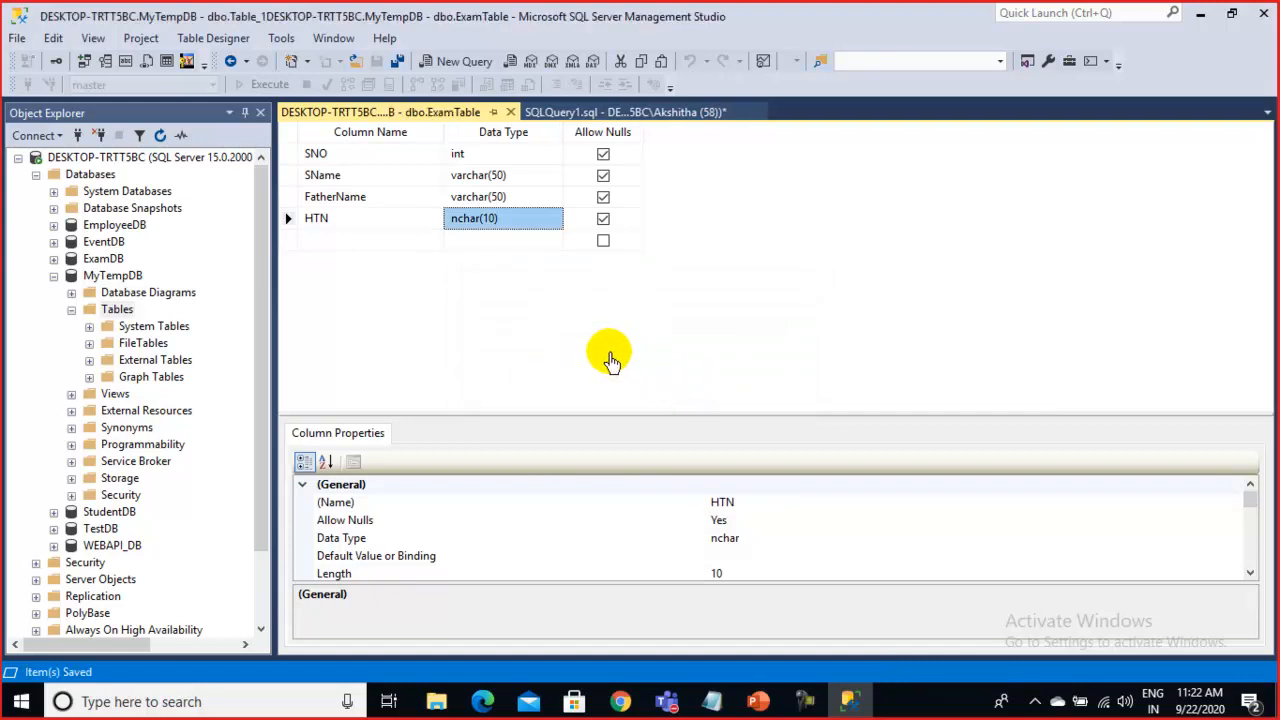
pyautogui.click(510, 112)
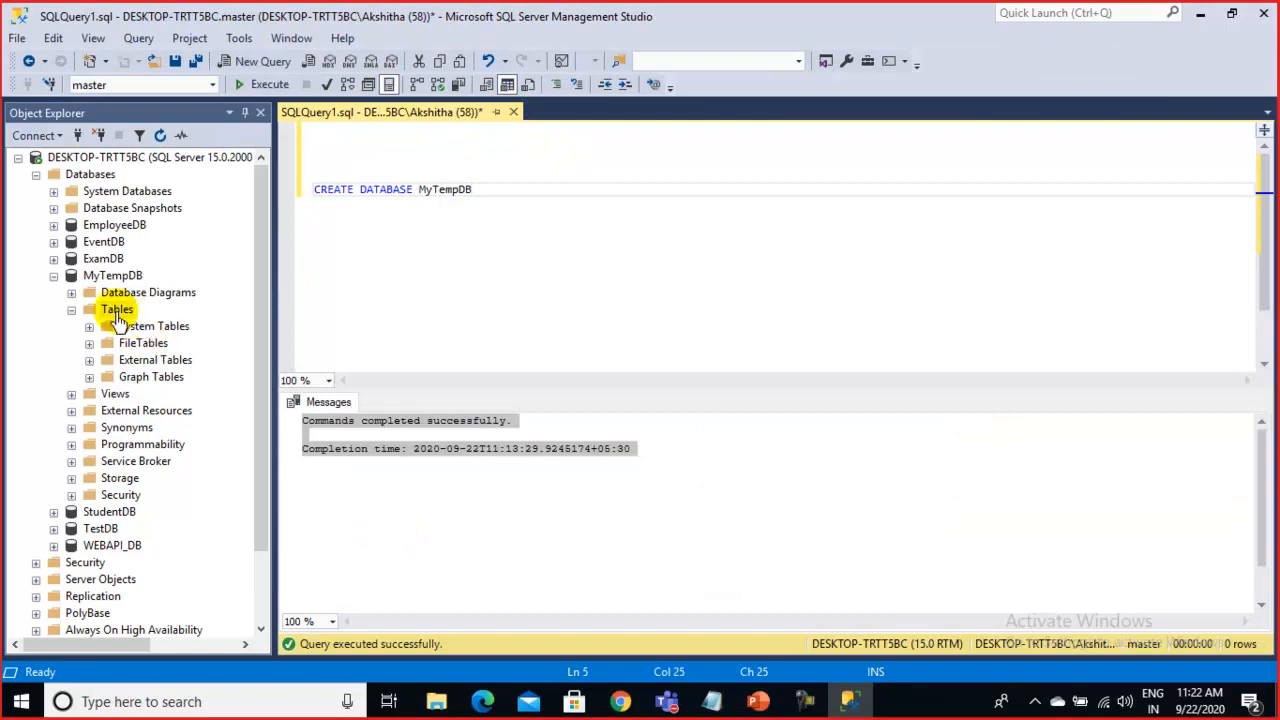
pyautogui.rightClick(117, 312)
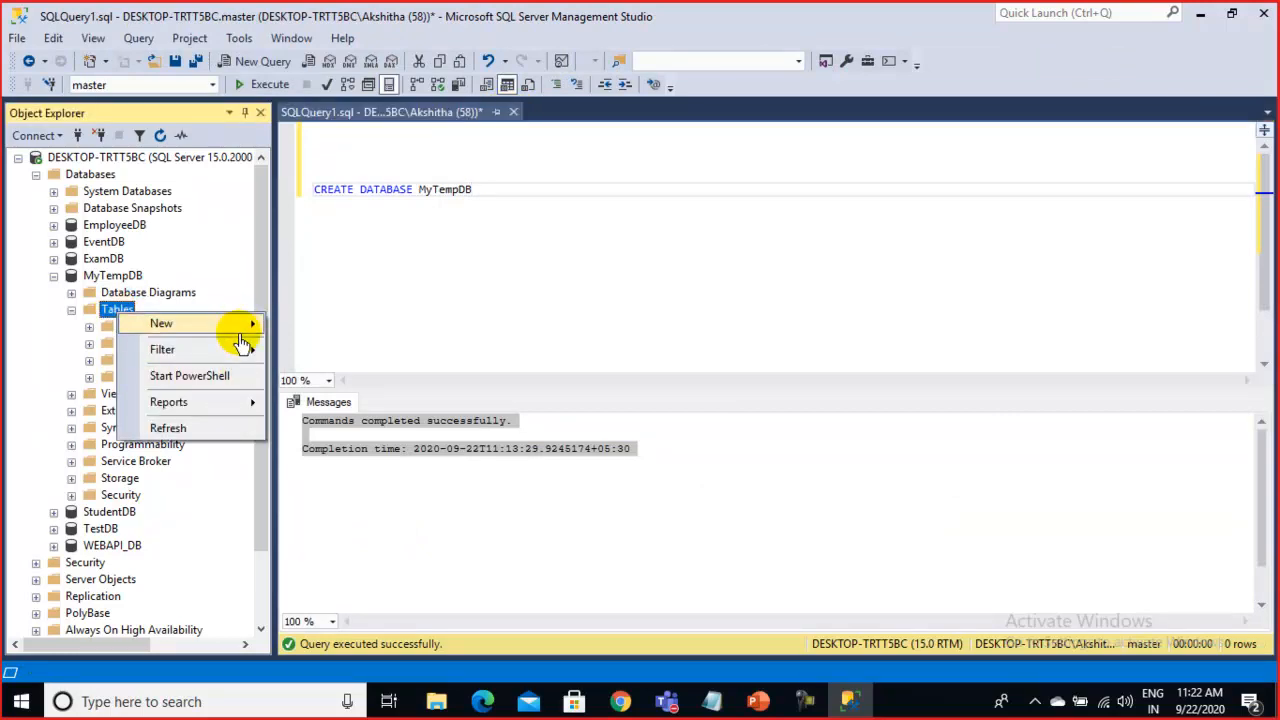
pyautogui.moveTo(249, 323)
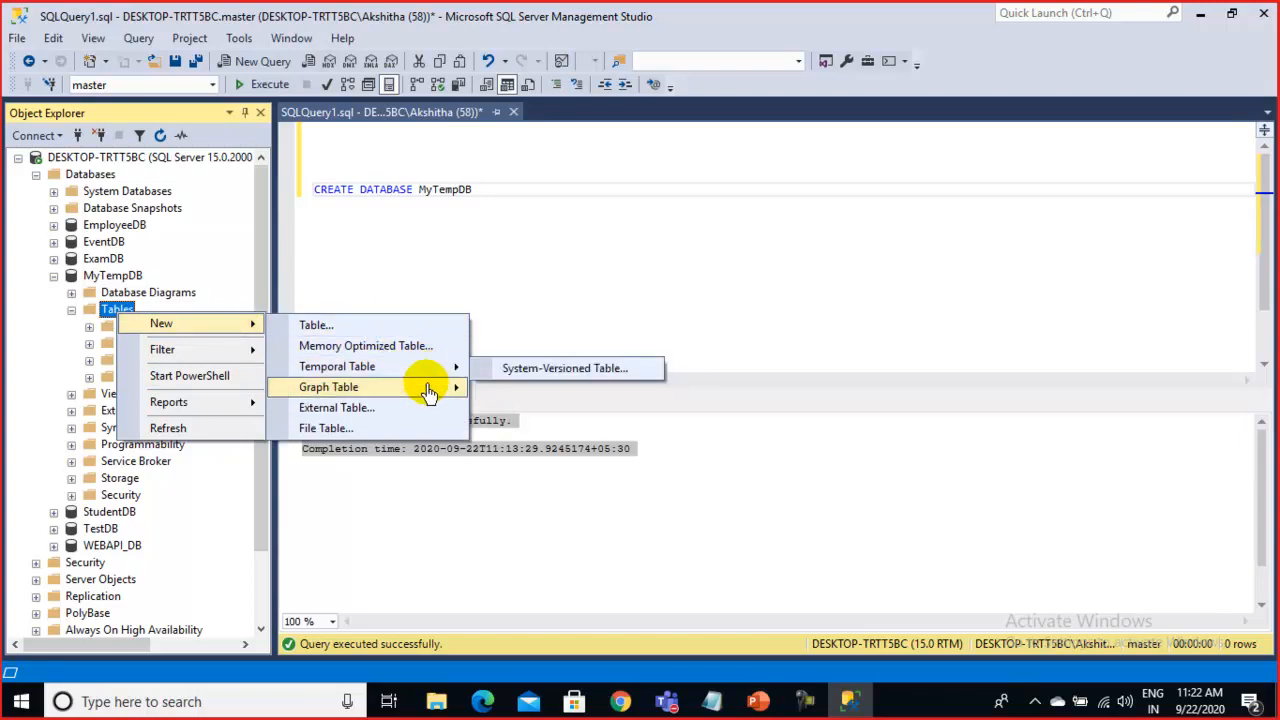
pyautogui.moveTo(428, 378)
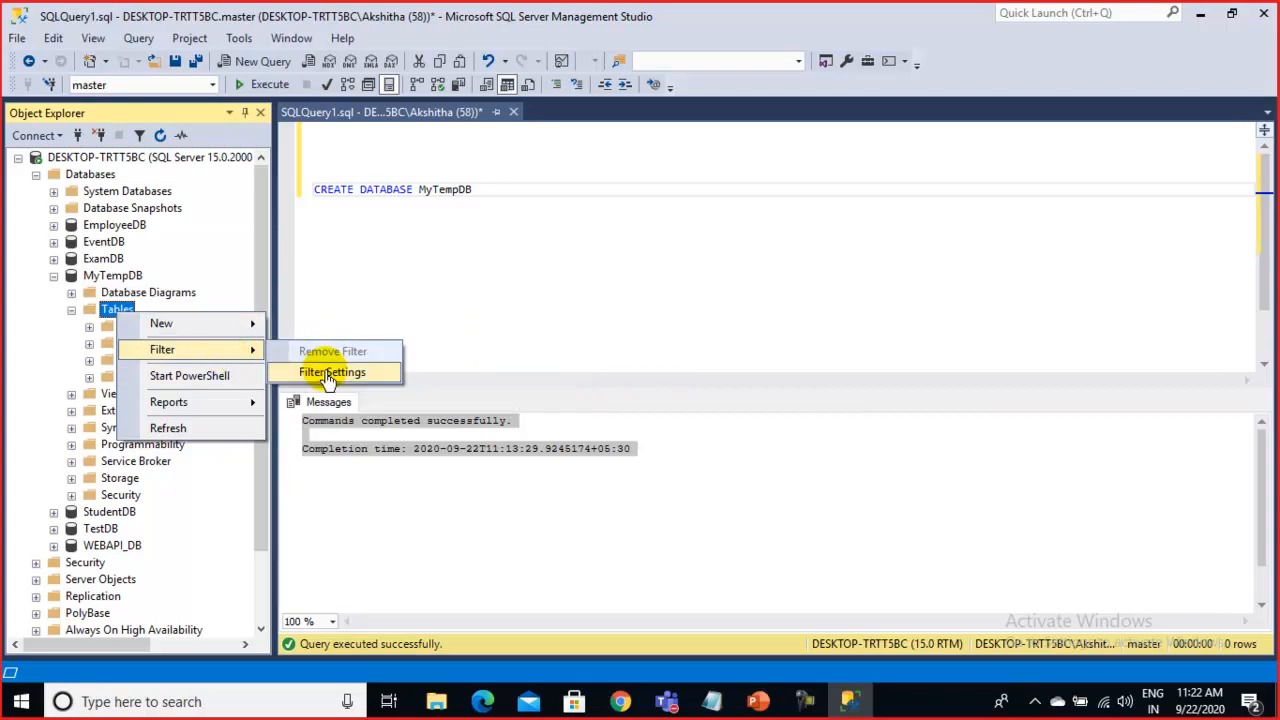
pyautogui.click(440, 318)
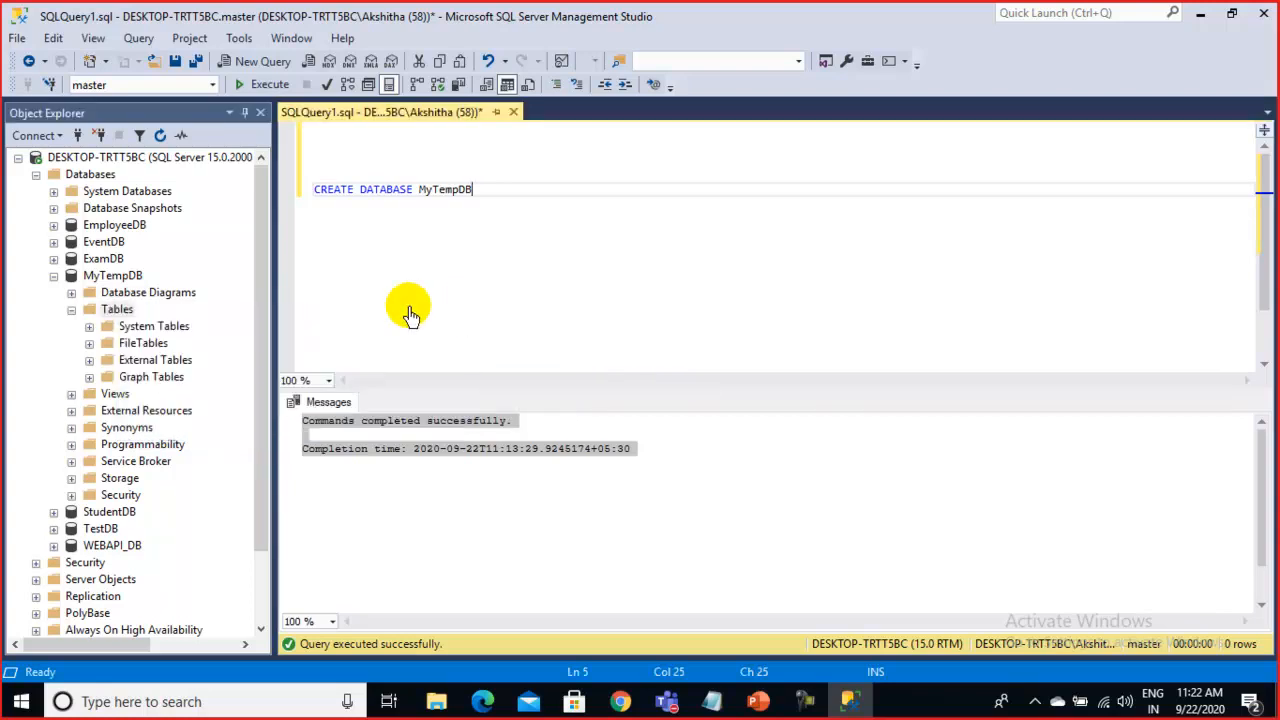
pyautogui.rightClick(116, 310)
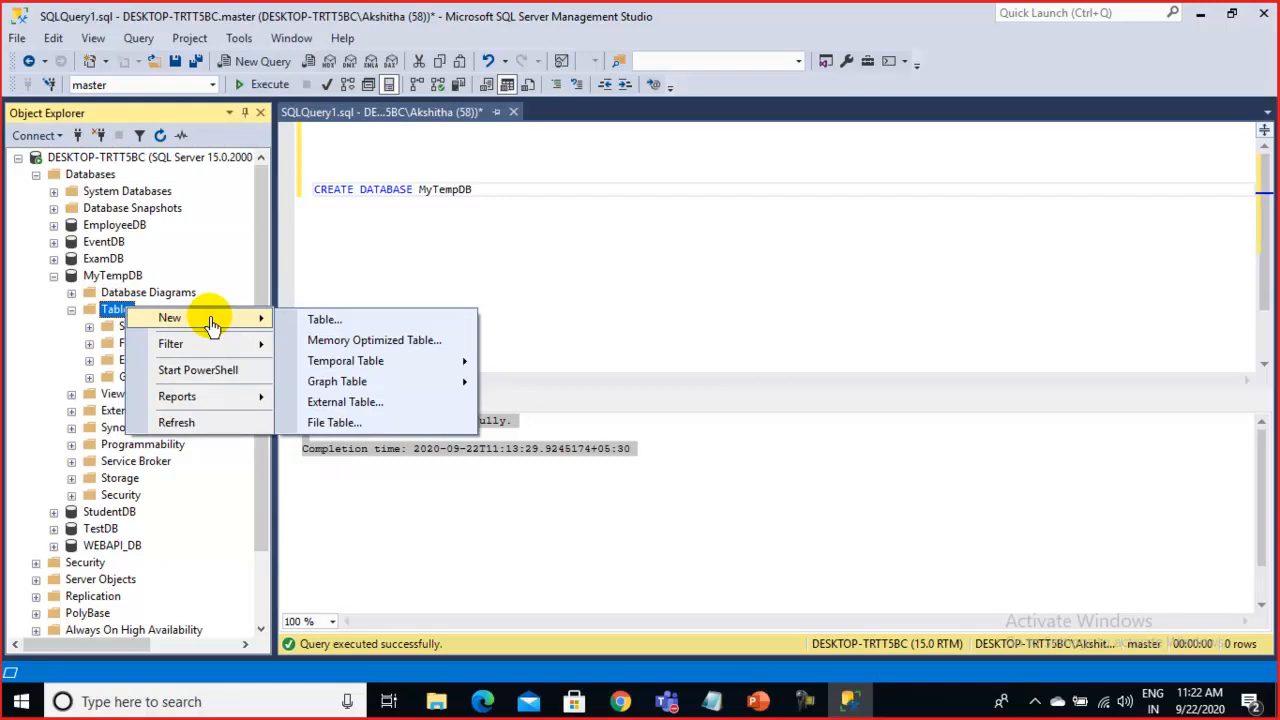
pyautogui.moveTo(195, 346)
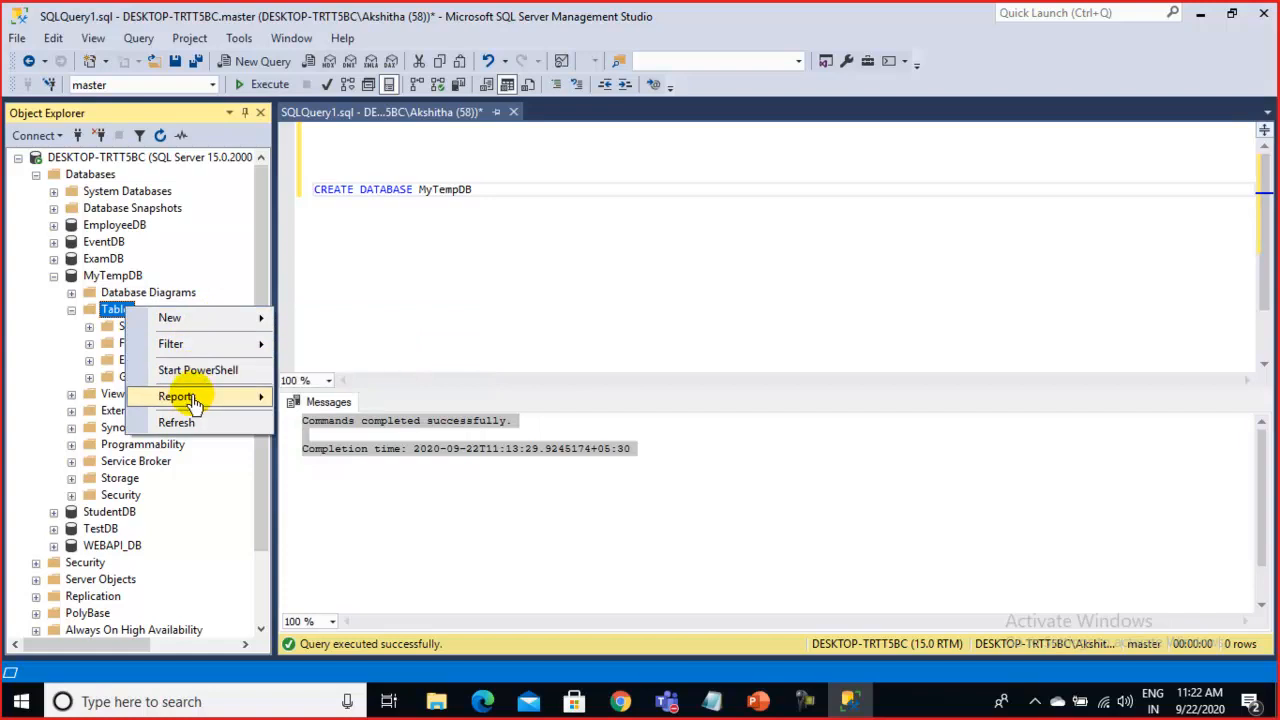
pyautogui.moveTo(238, 398)
pyautogui.click(448, 244)
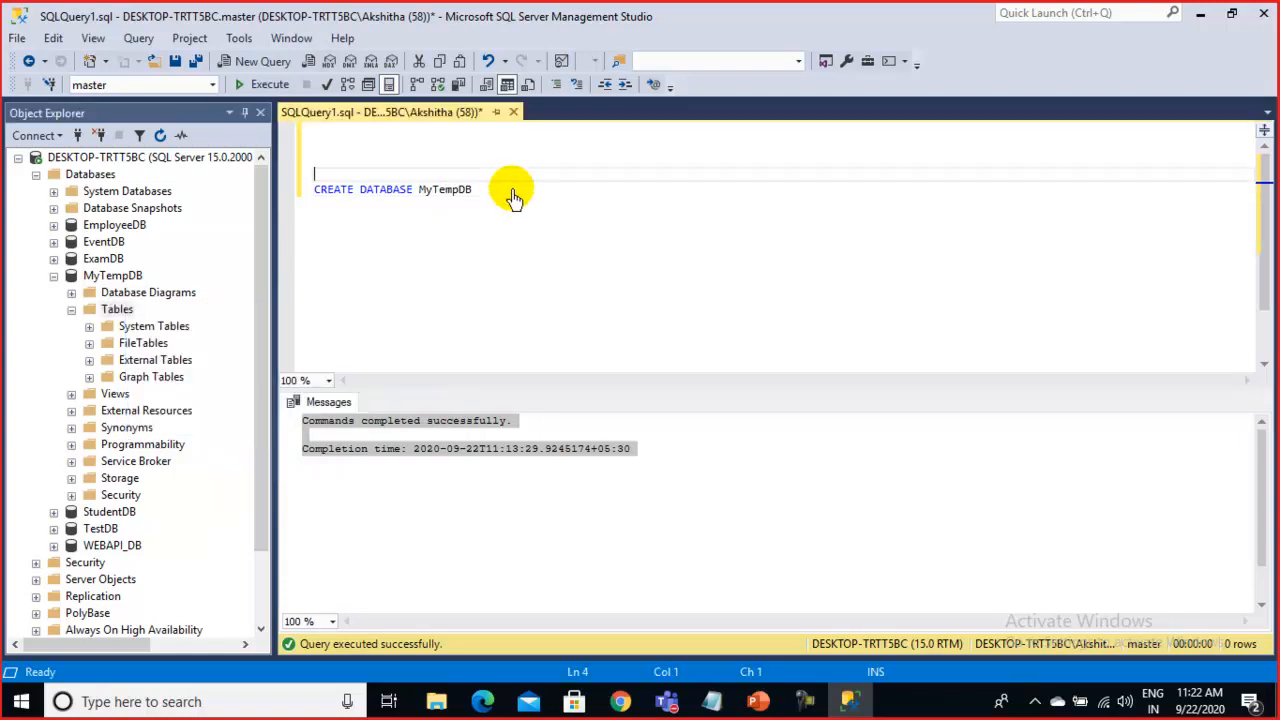
# Write a SELECT * FROM line under CREATE DATABASE MyTempDB, re-entering the asterisk
pyautogui.press('Return')
pyautogui.press('Return')
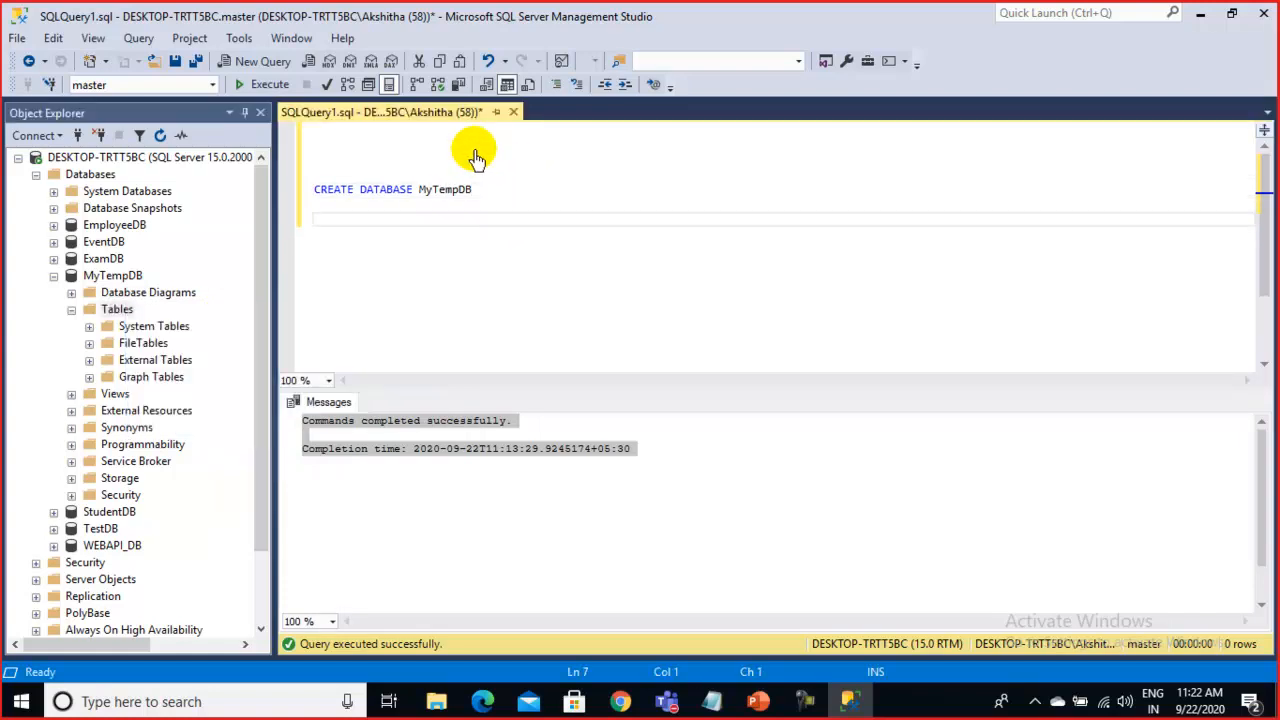
pyautogui.write('SELECT * FROM')
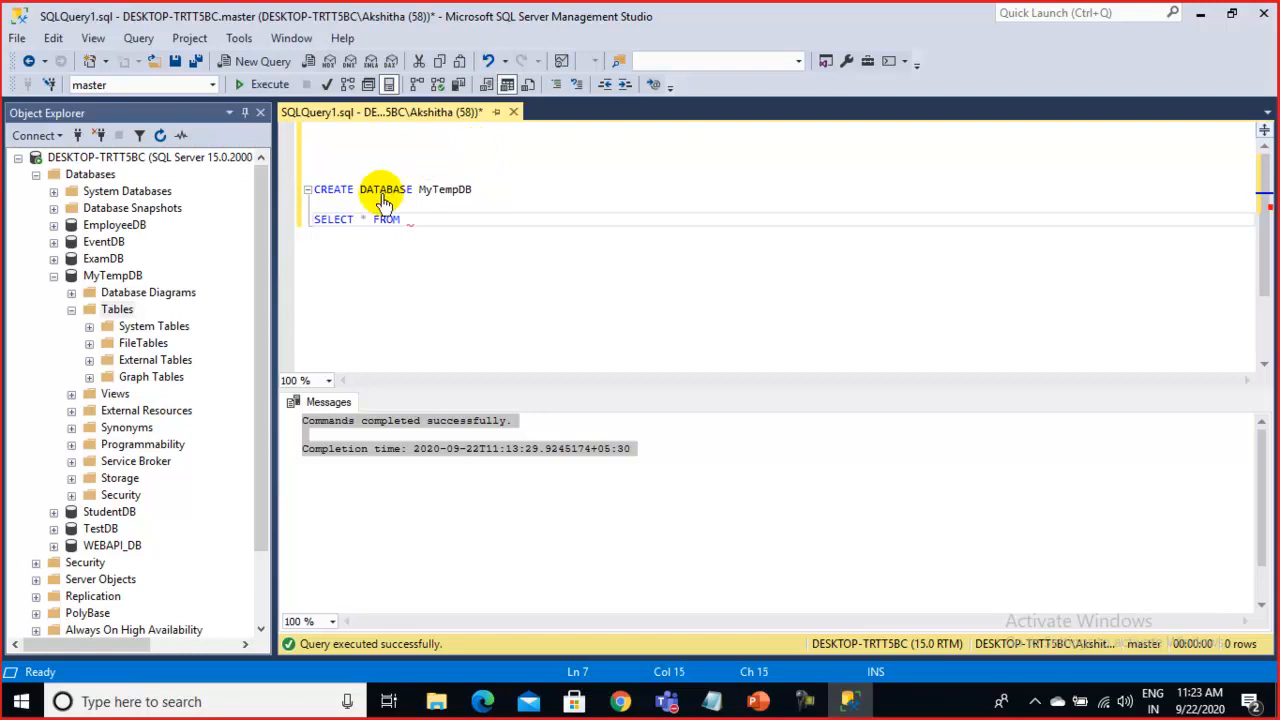
pyautogui.click(329, 221)
pyautogui.doubleClick(333, 221)
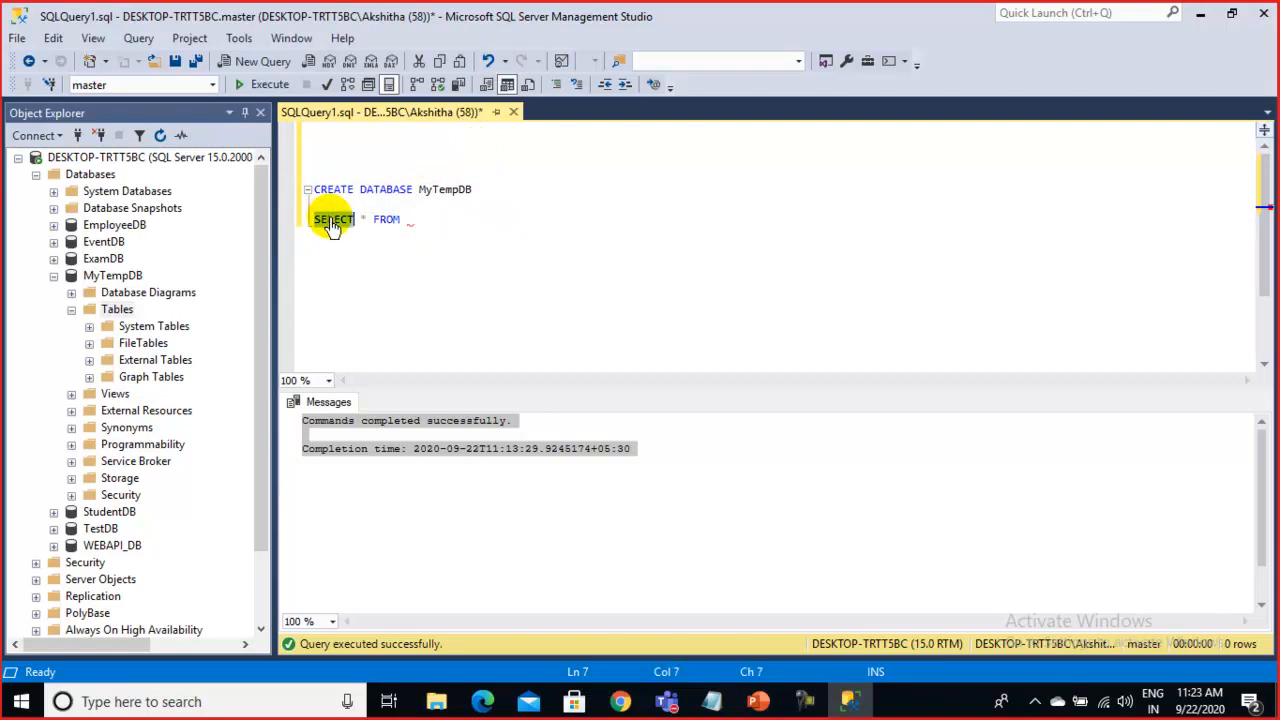
pyautogui.click(359, 222)
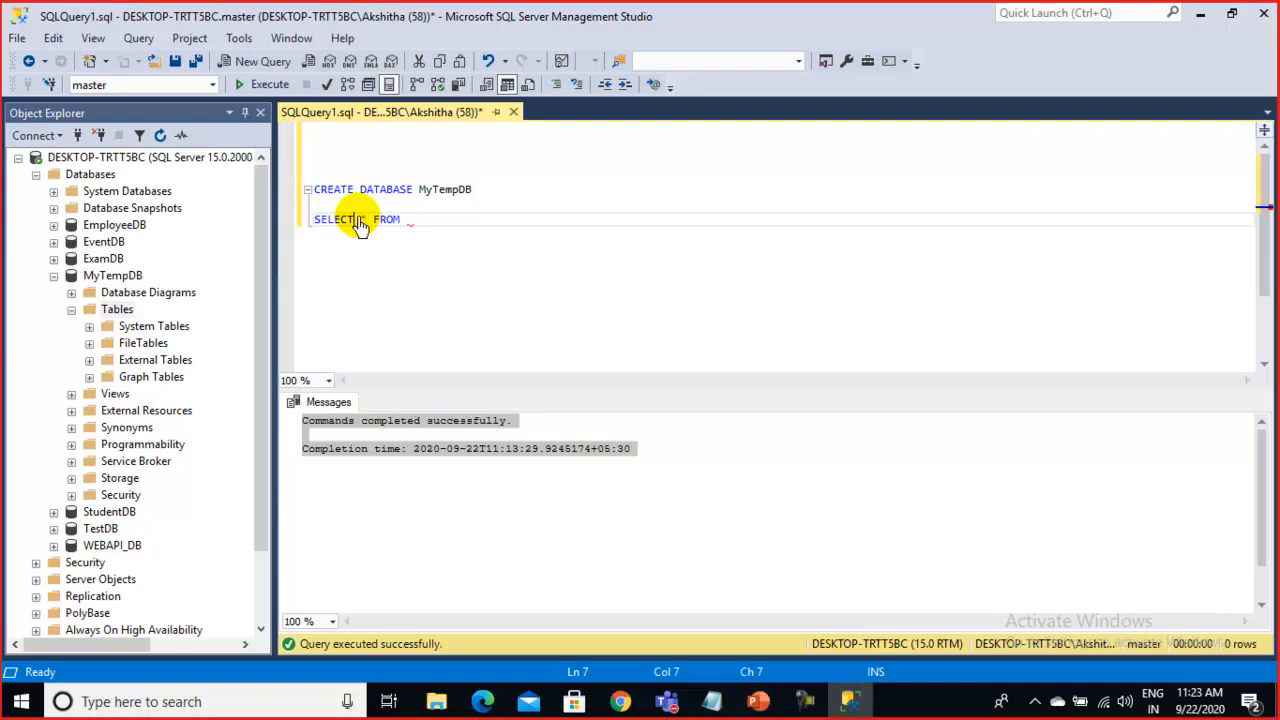
pyautogui.doubleClick(362, 220)
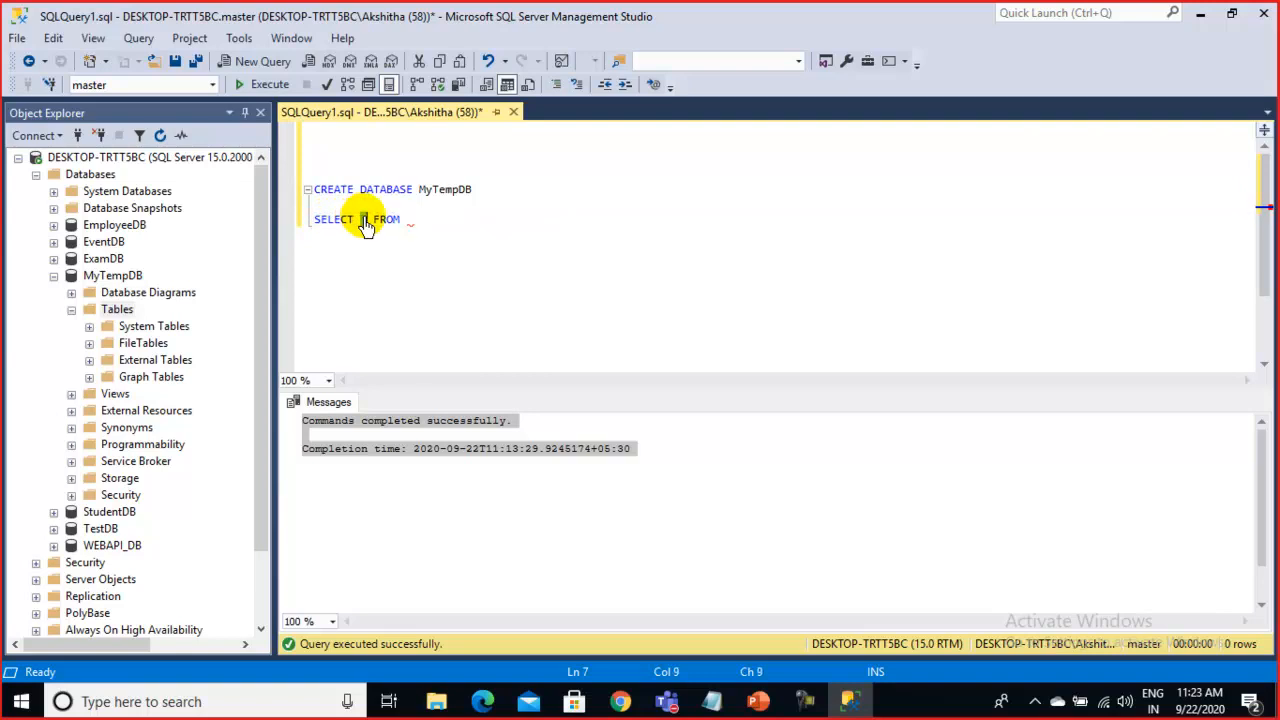
pyautogui.write('*')
pyautogui.click(413, 221)
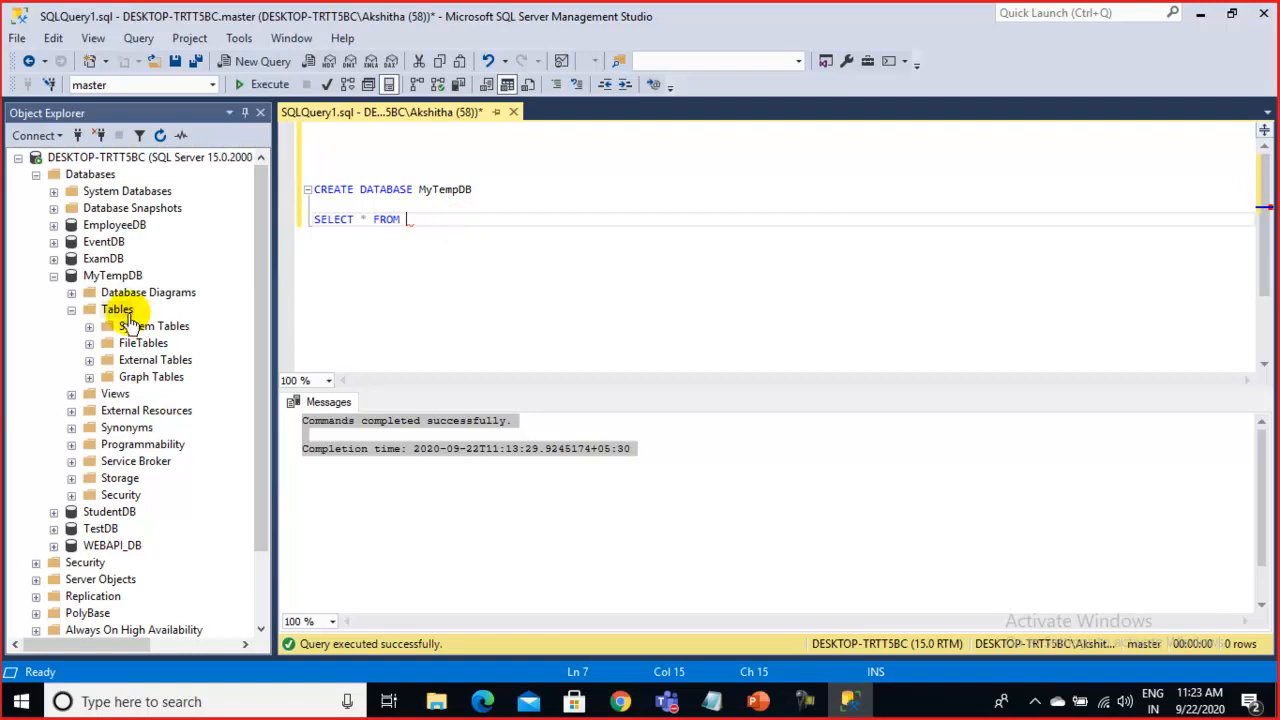
# Refresh MyTempDB's Tables folder so dbo.ExamTable shows in Object Explorer
pyautogui.rightClick(130, 310)
pyautogui.click(168, 422)
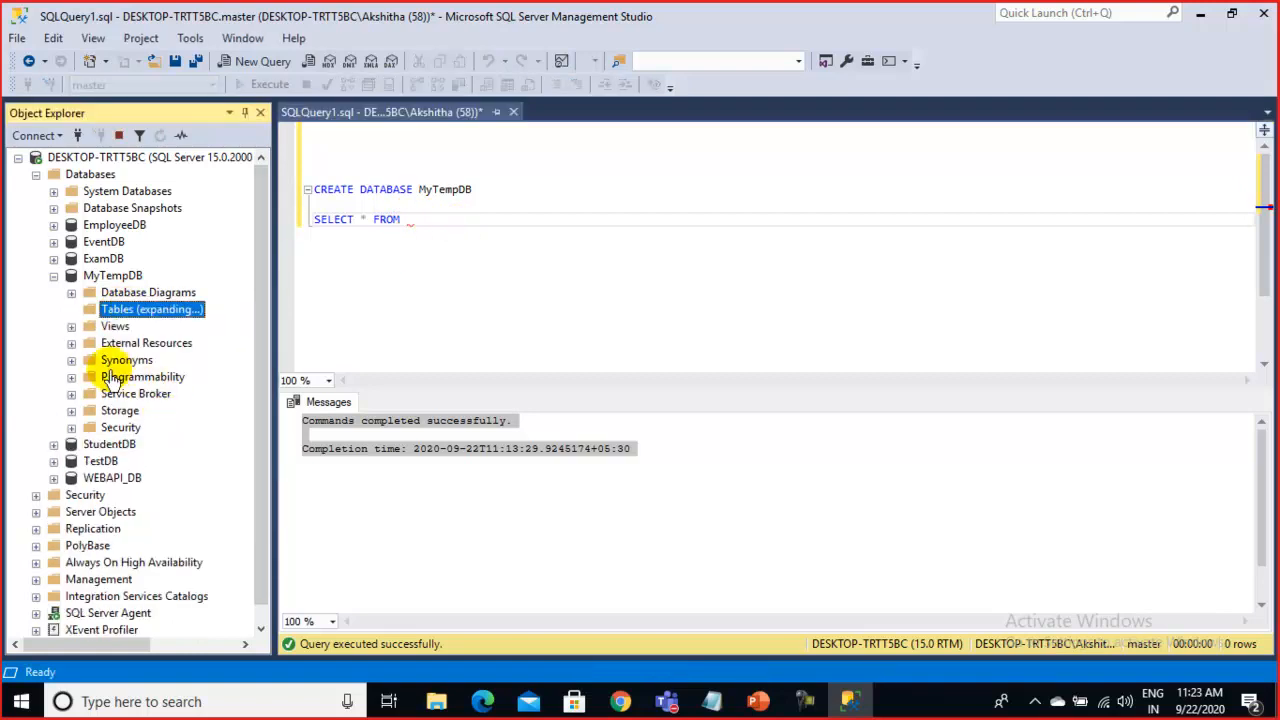
pyautogui.click(154, 395)
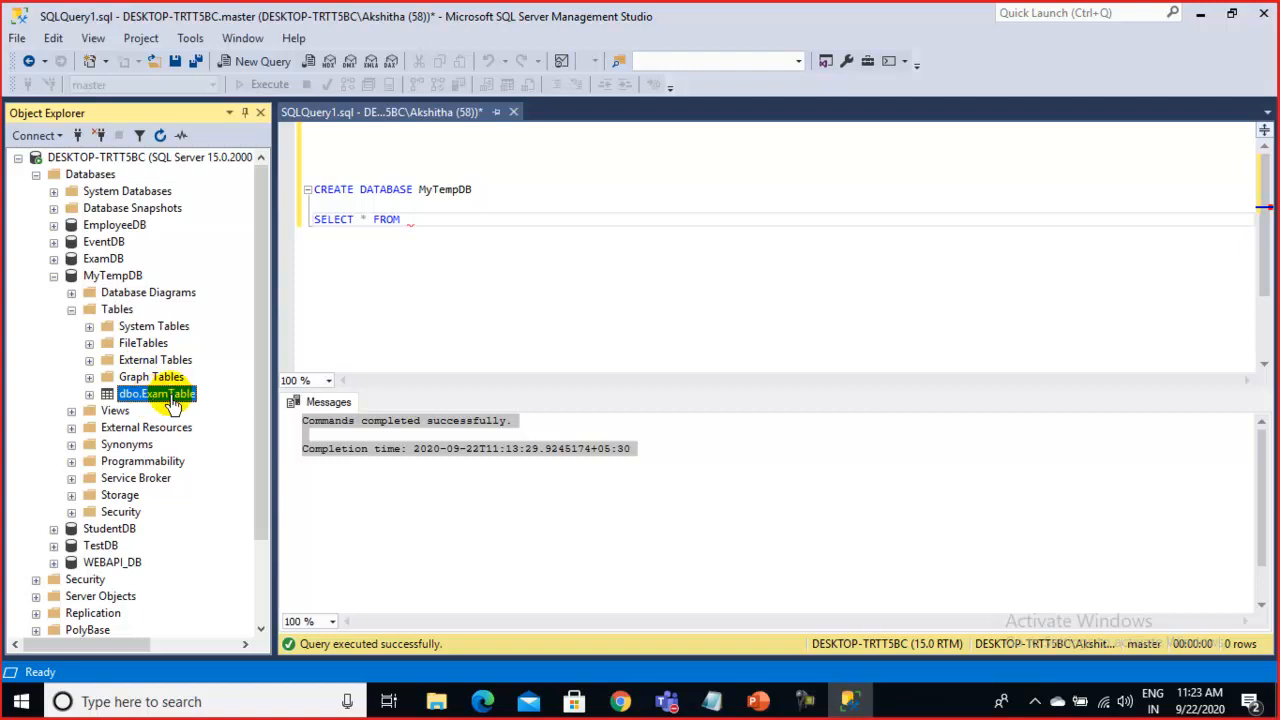
pyautogui.rightClick(170, 400)
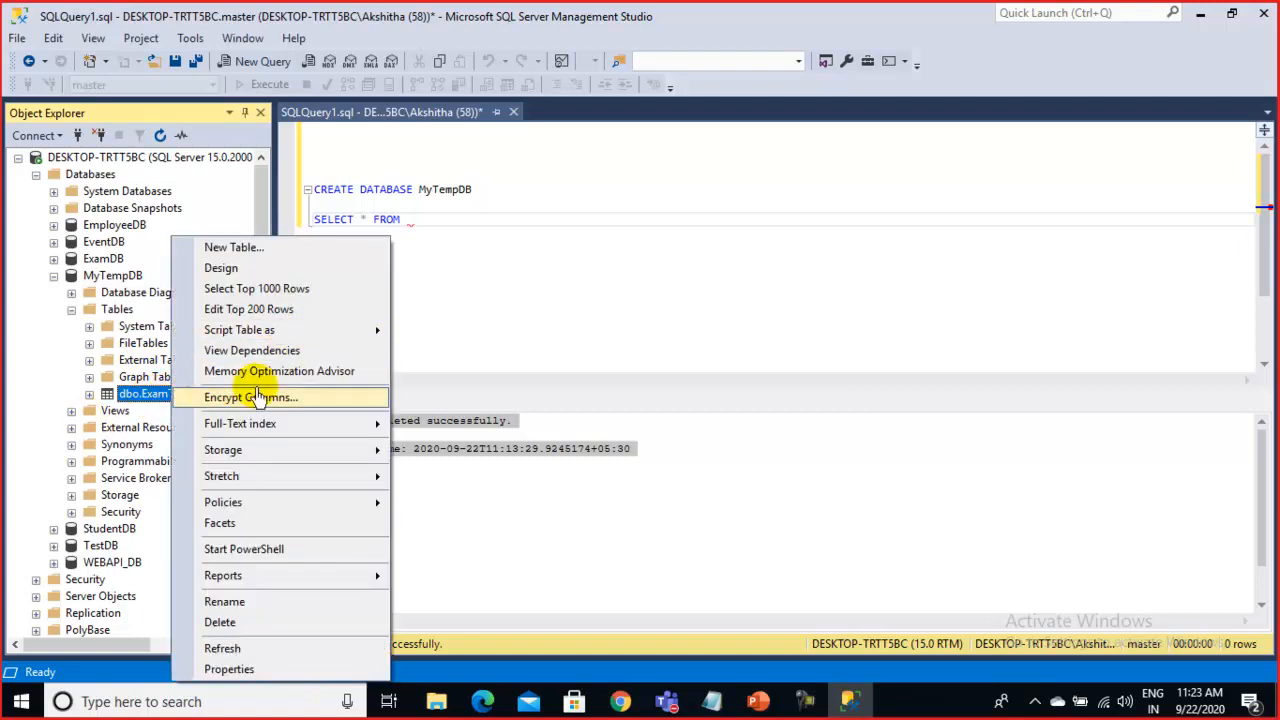
pyautogui.click(549, 250)
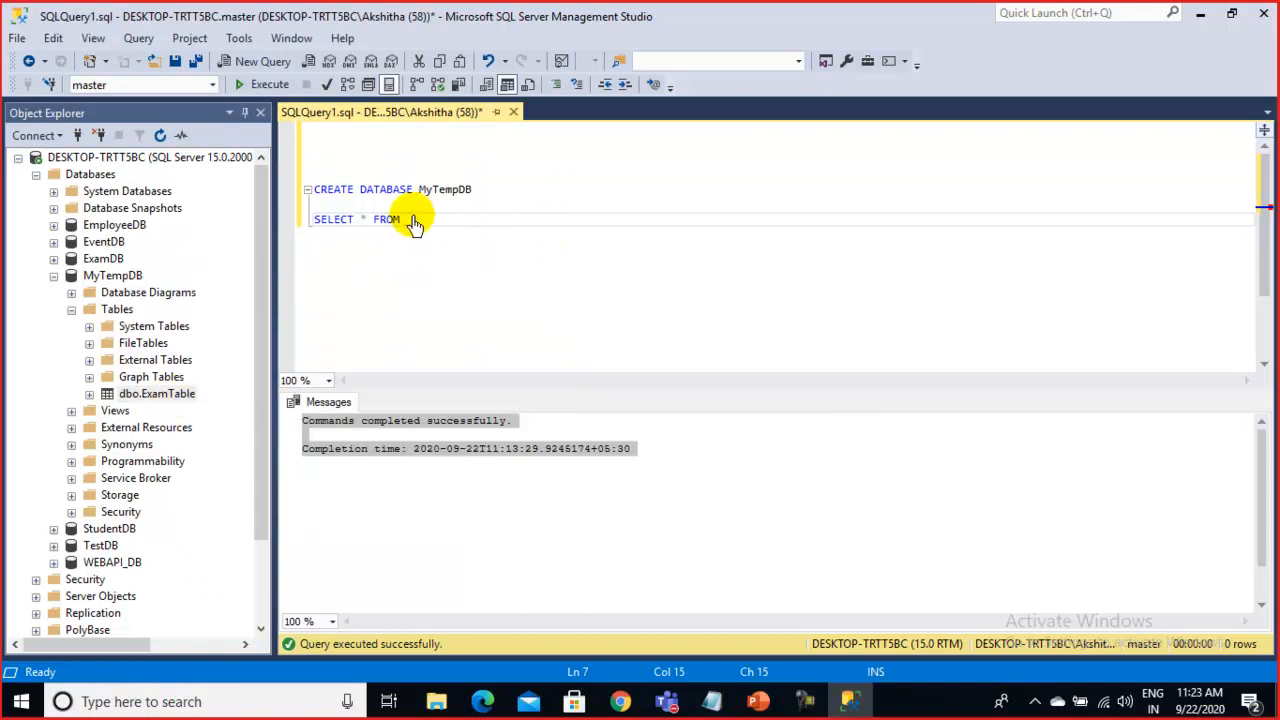
# Finish the query as SELECT * FROM ExamTable and highlight that line
pyautogui.write('Exa')
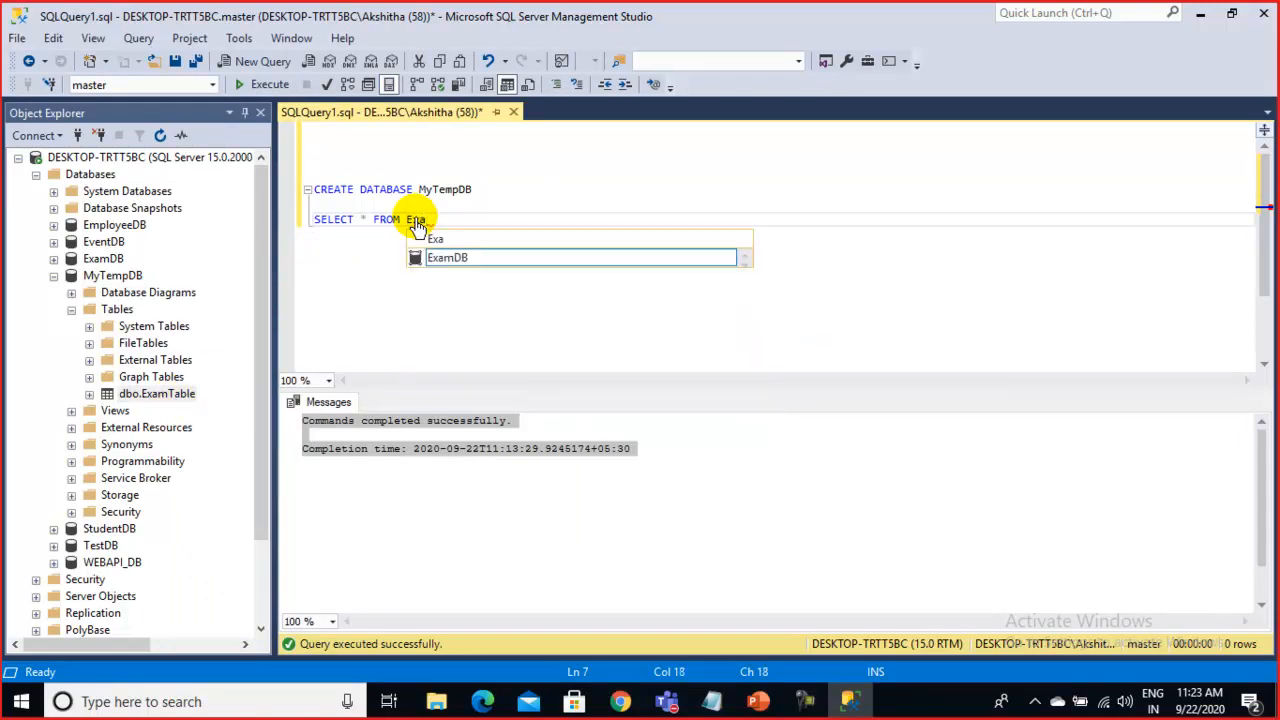
pyautogui.write('m')
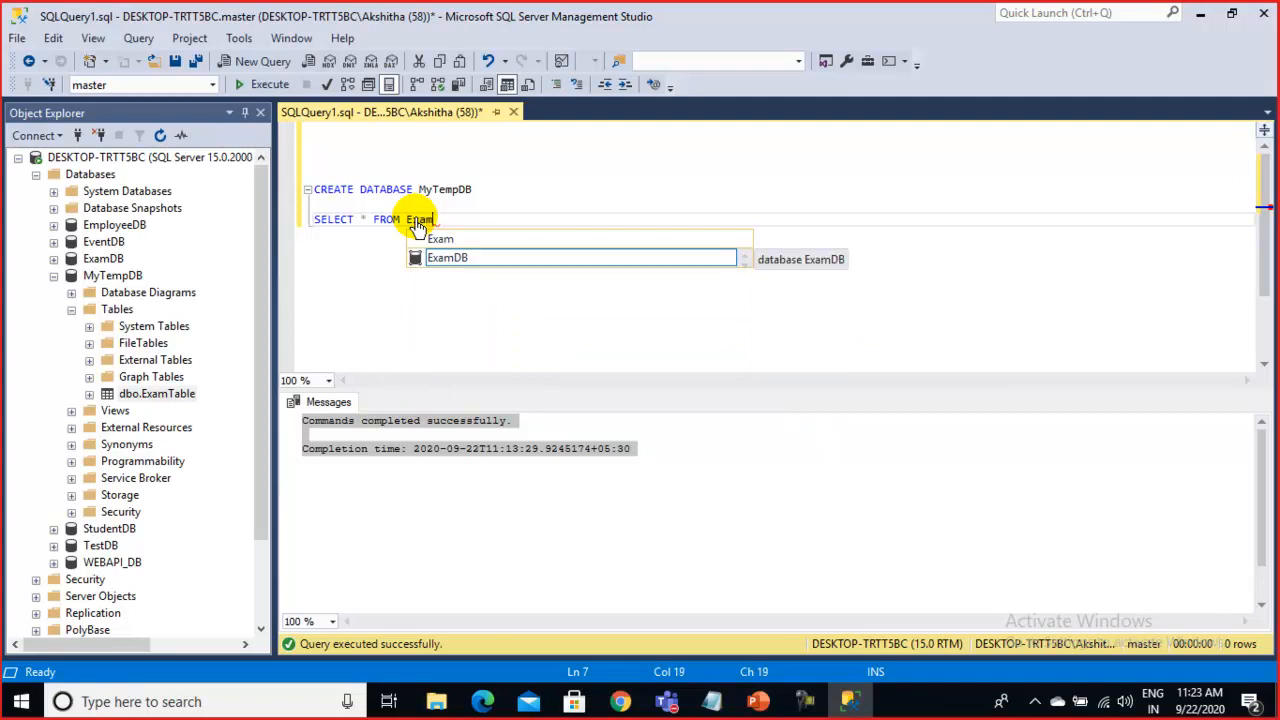
pyautogui.write('Ts')
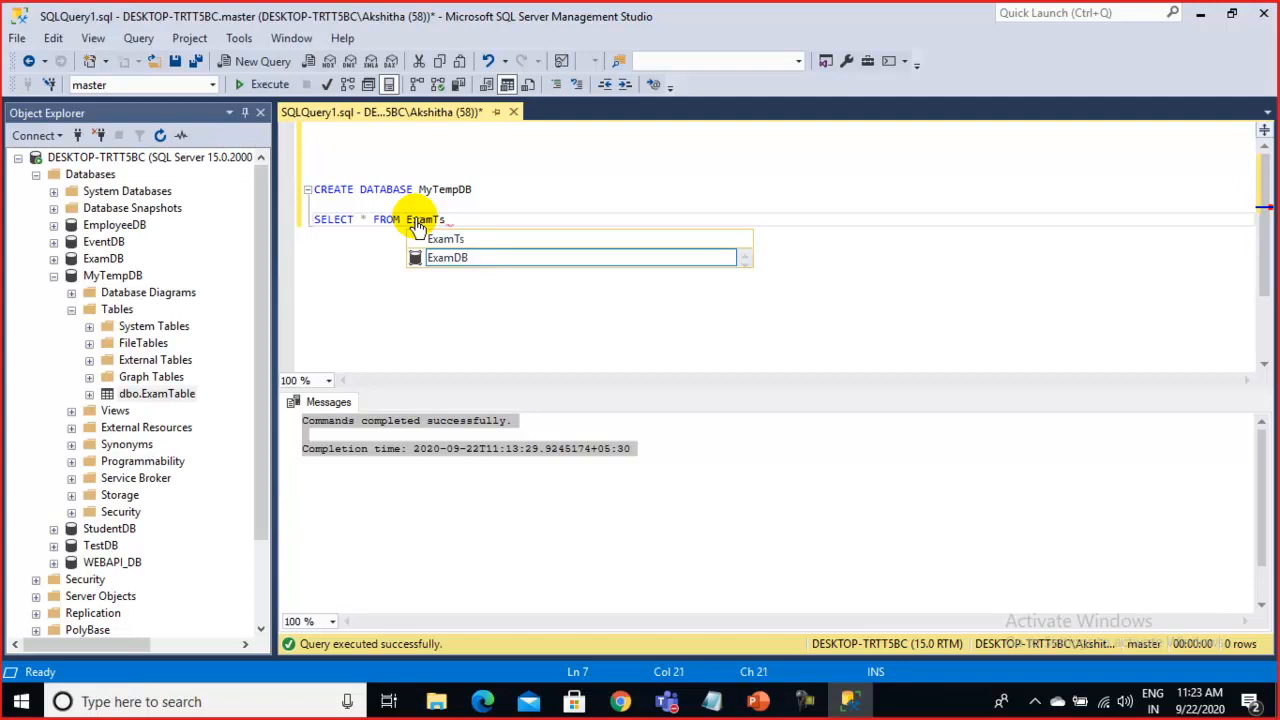
pyautogui.press('BackSpace')
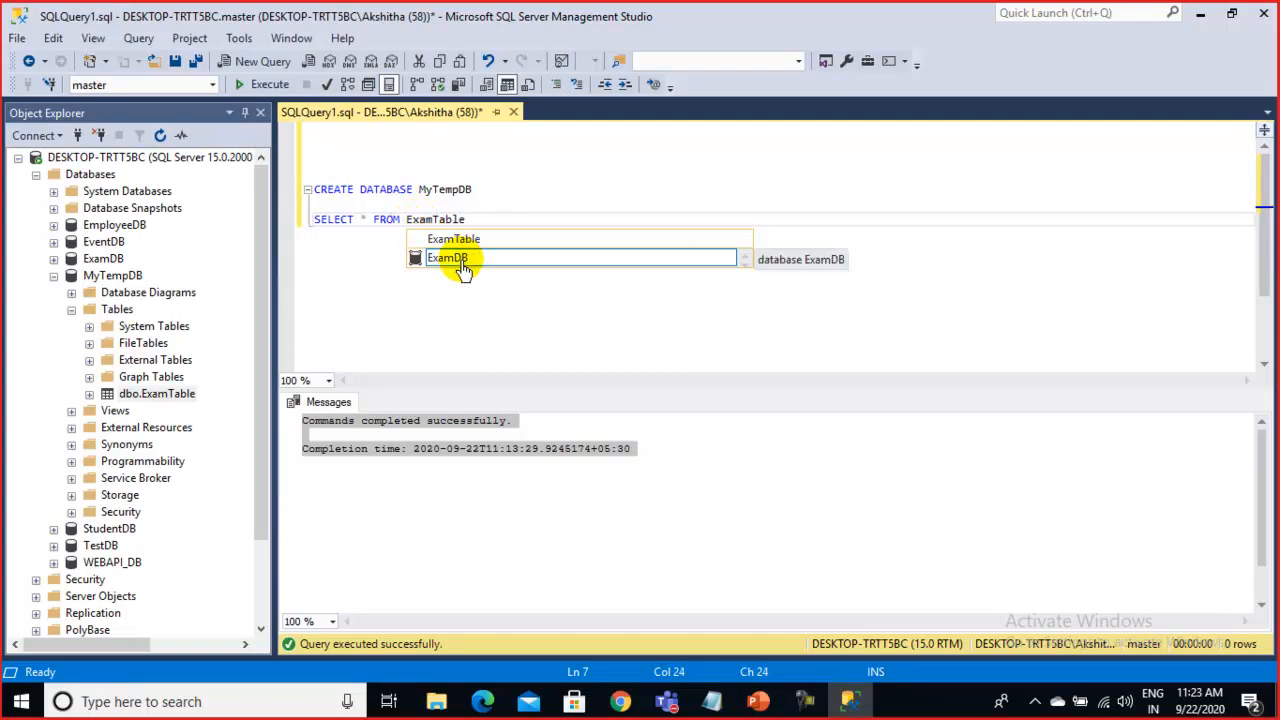
pyautogui.click(490, 208)
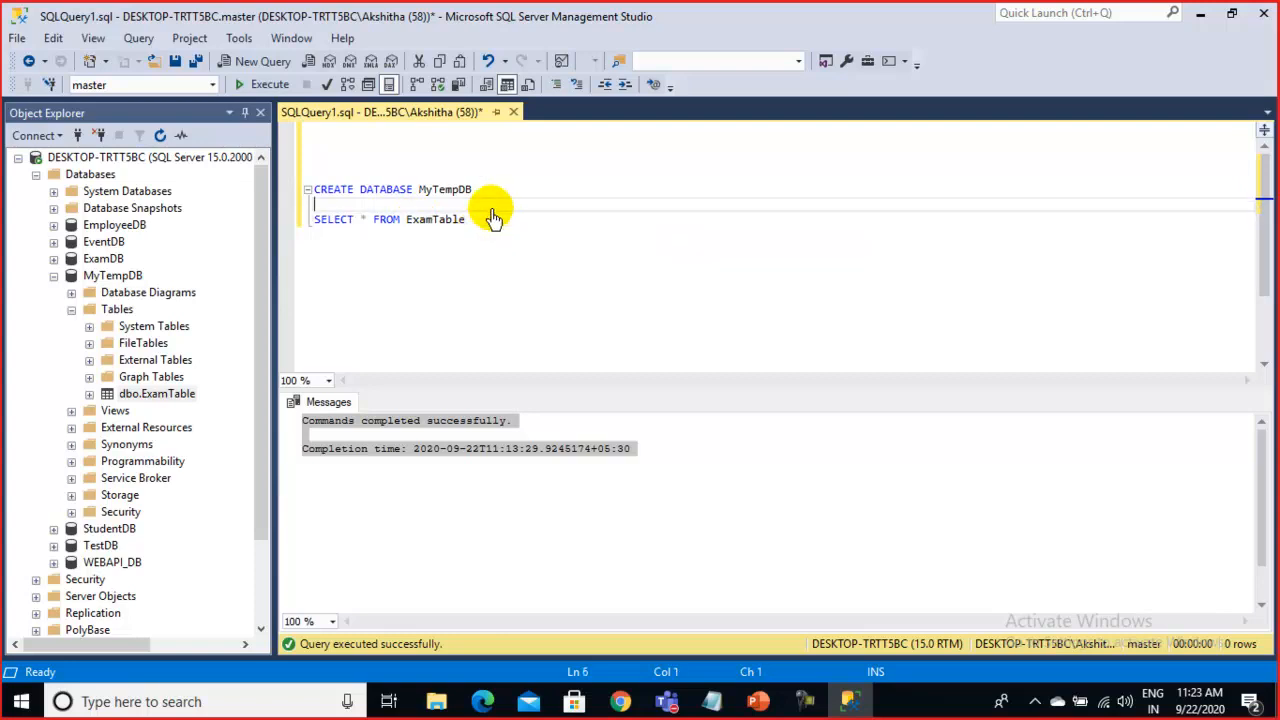
pyautogui.moveTo(476, 223); pyautogui.dragTo(315, 224)
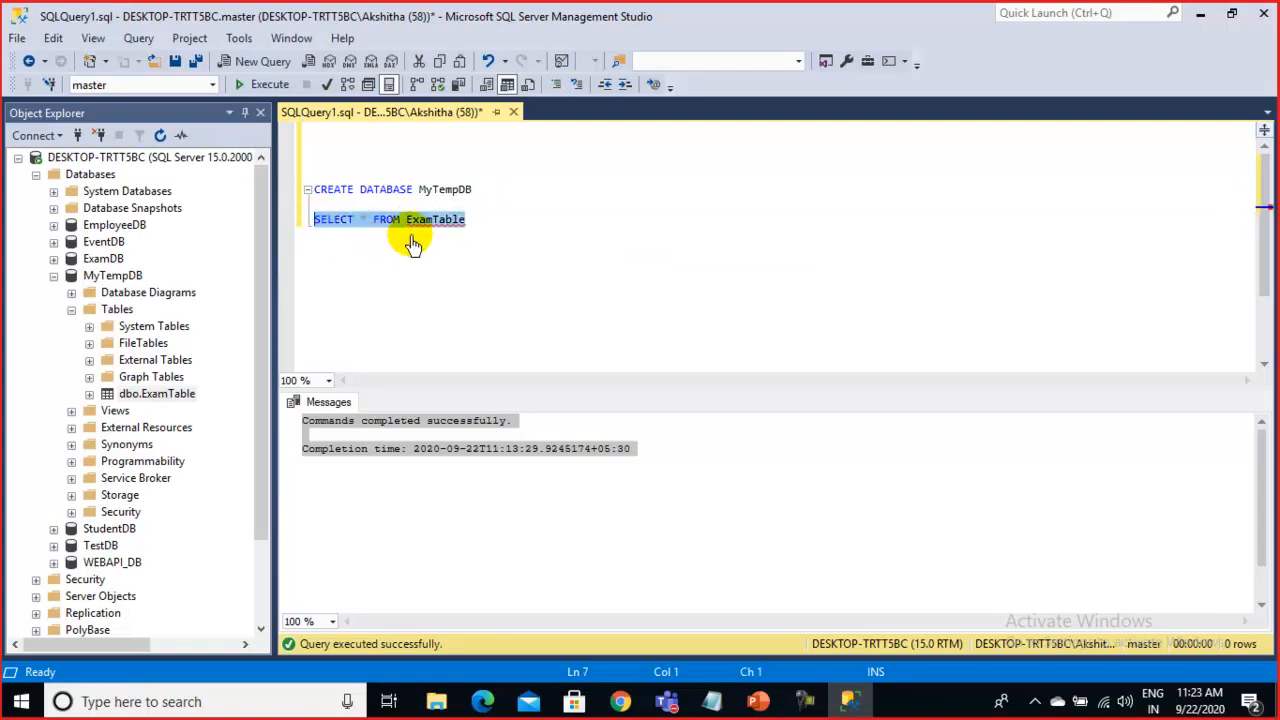
pyautogui.click(484, 226)
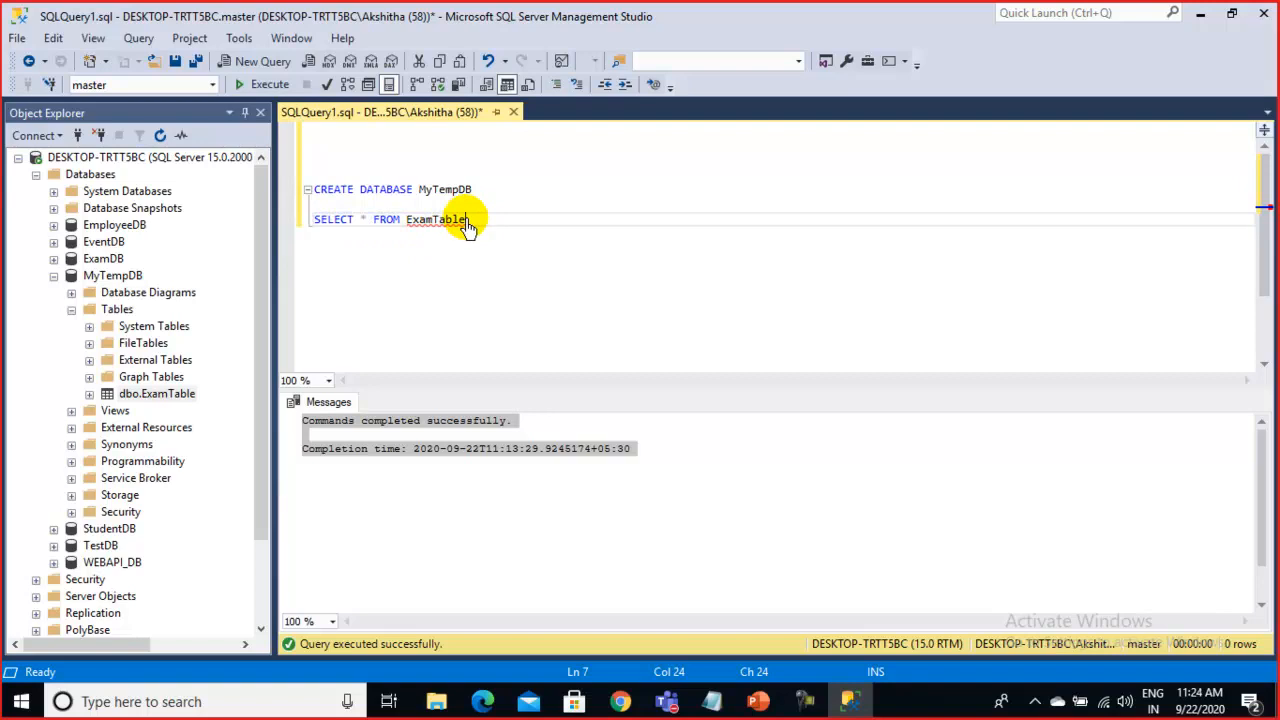
pyautogui.moveTo(480, 230); pyautogui.dragTo(305, 226)
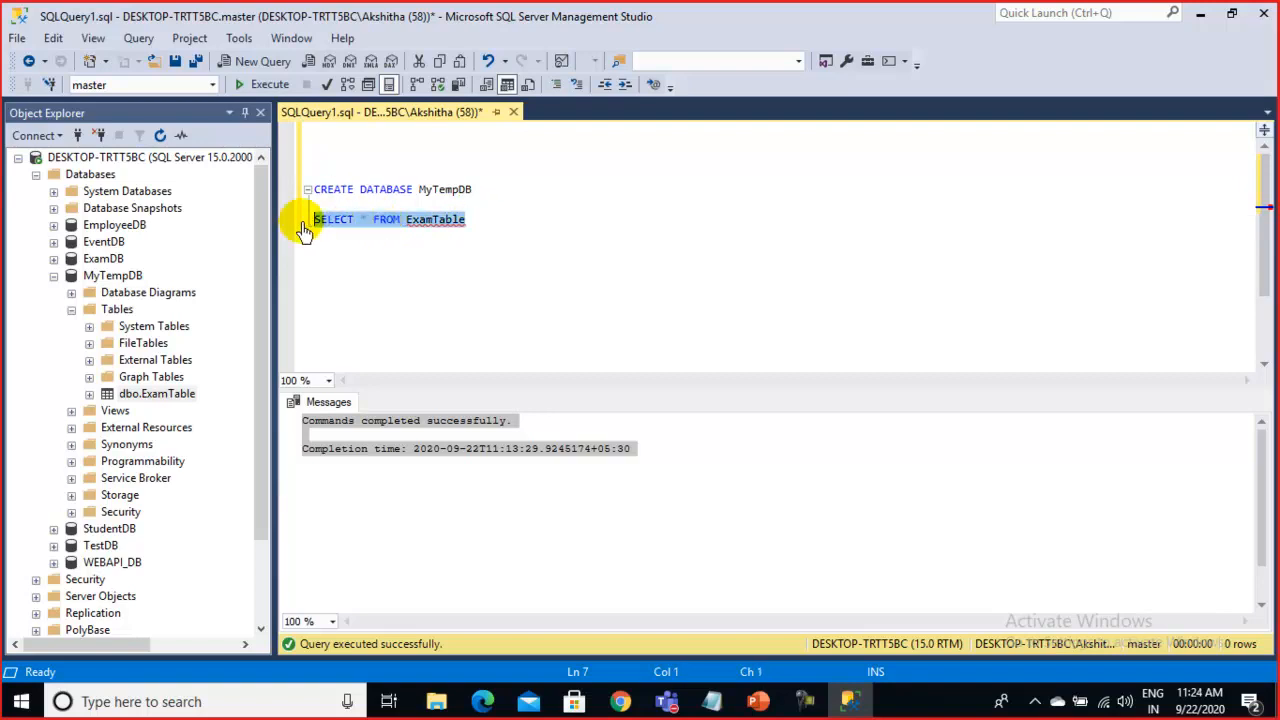
pyautogui.click(440, 252)
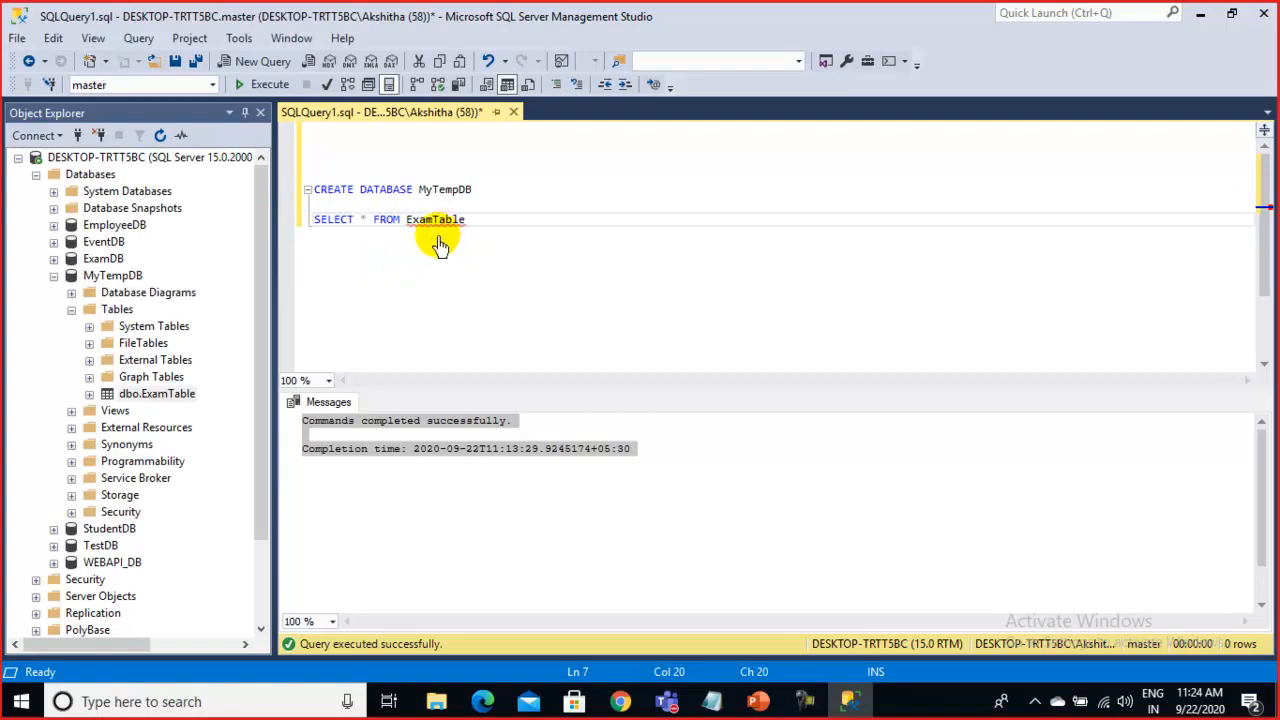
pyautogui.moveTo(440, 230)
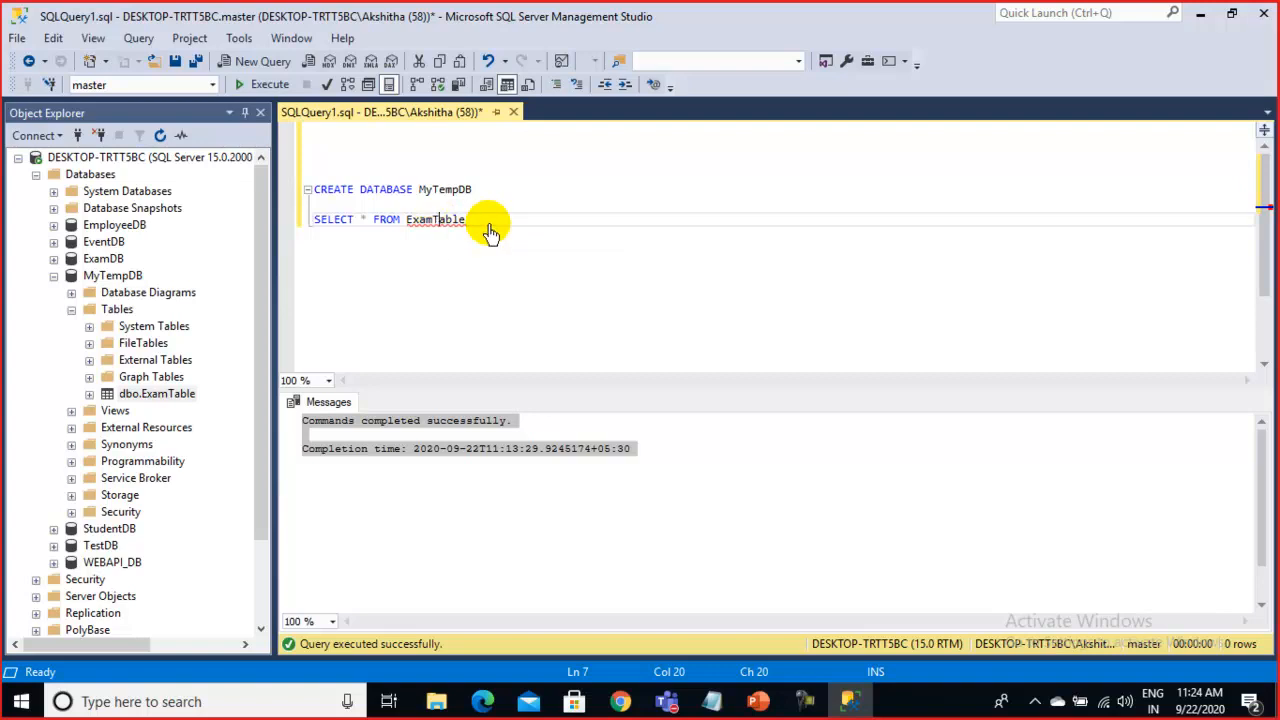
pyautogui.moveTo(492, 232); pyautogui.dragTo(315, 230)
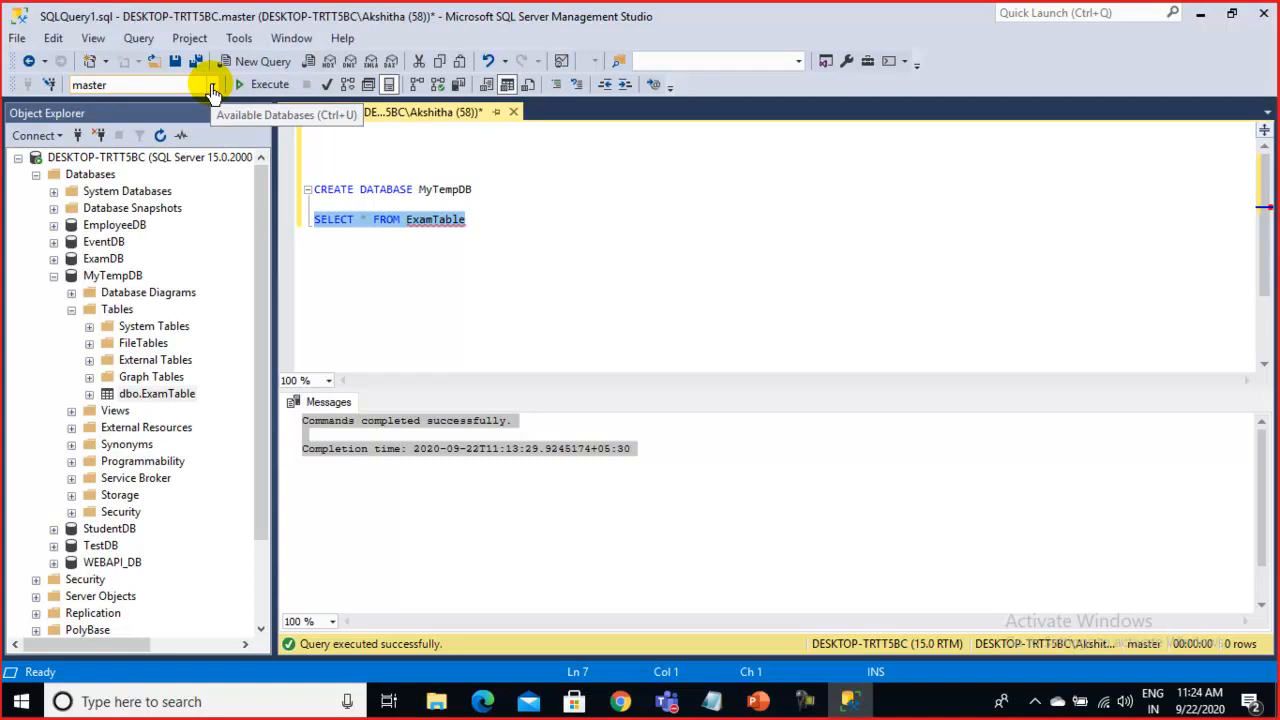
pyautogui.click(460, 226)
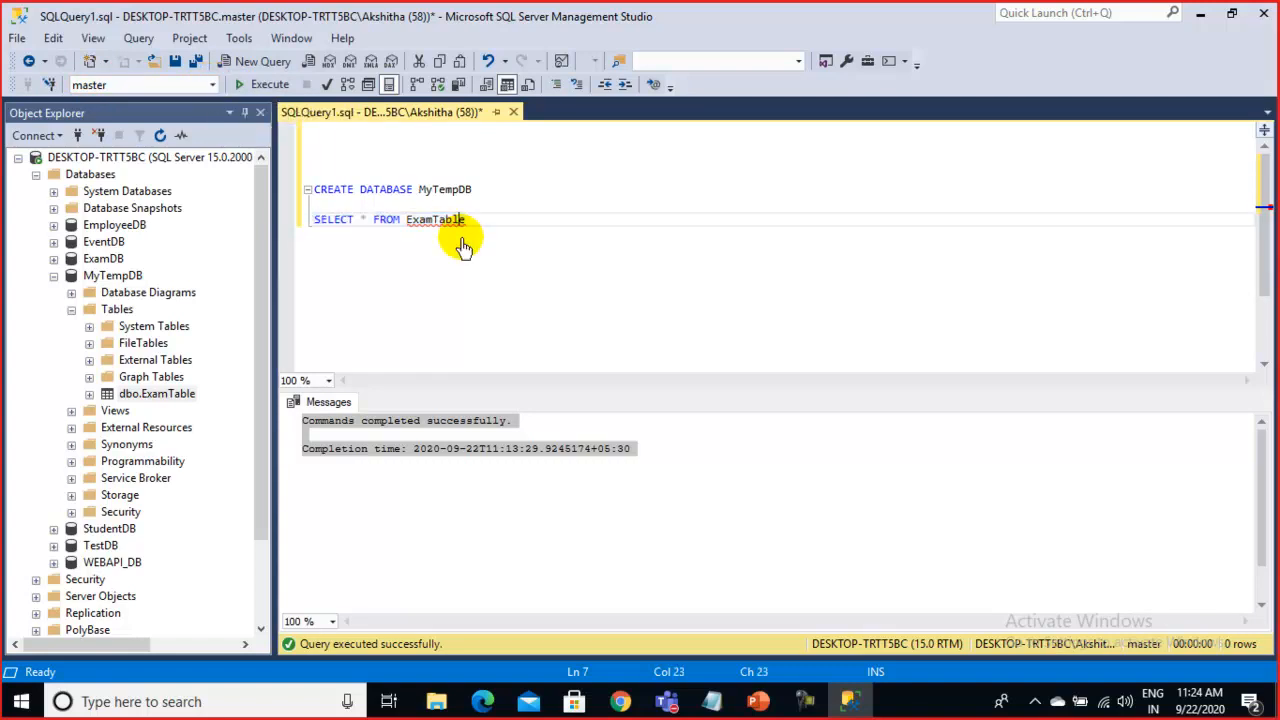
pyautogui.moveTo(480, 229); pyautogui.dragTo(277, 230)
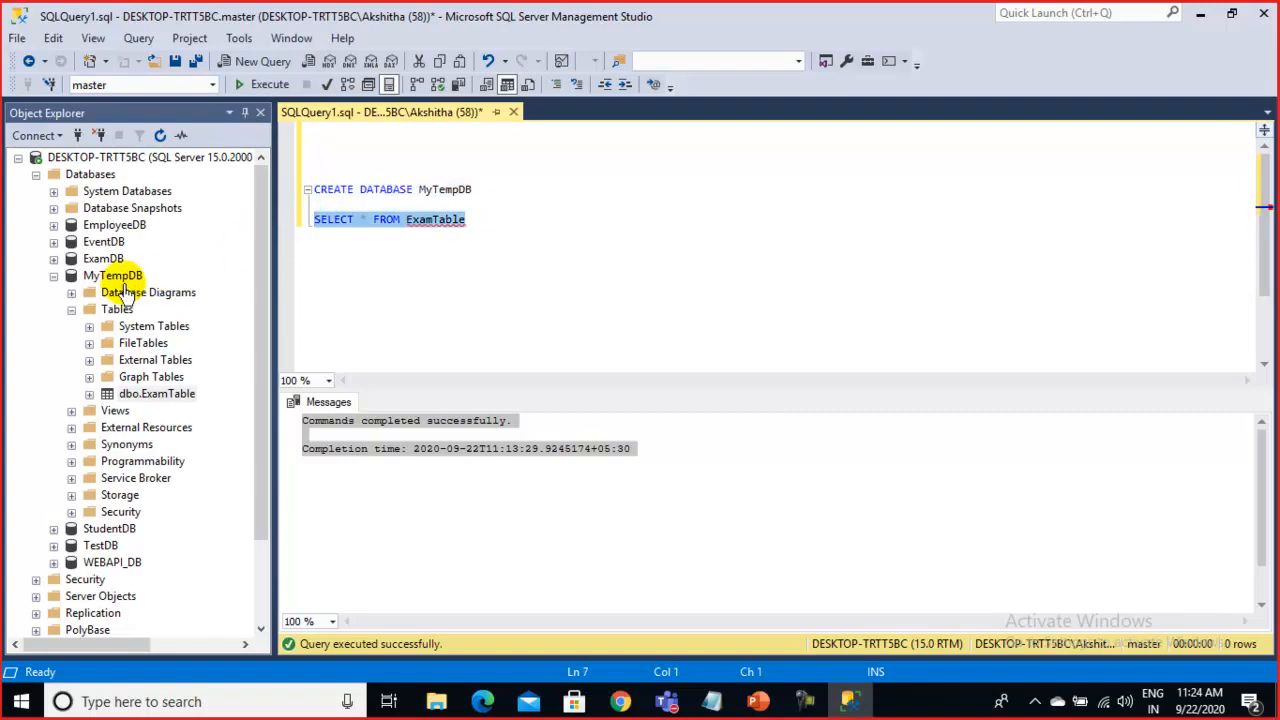
# Switch Available Databases to MyTempDB, then back to master, with the caret on the top line
pyautogui.click(445, 239)
pyautogui.moveTo(474, 209); pyautogui.dragTo(335, 217)
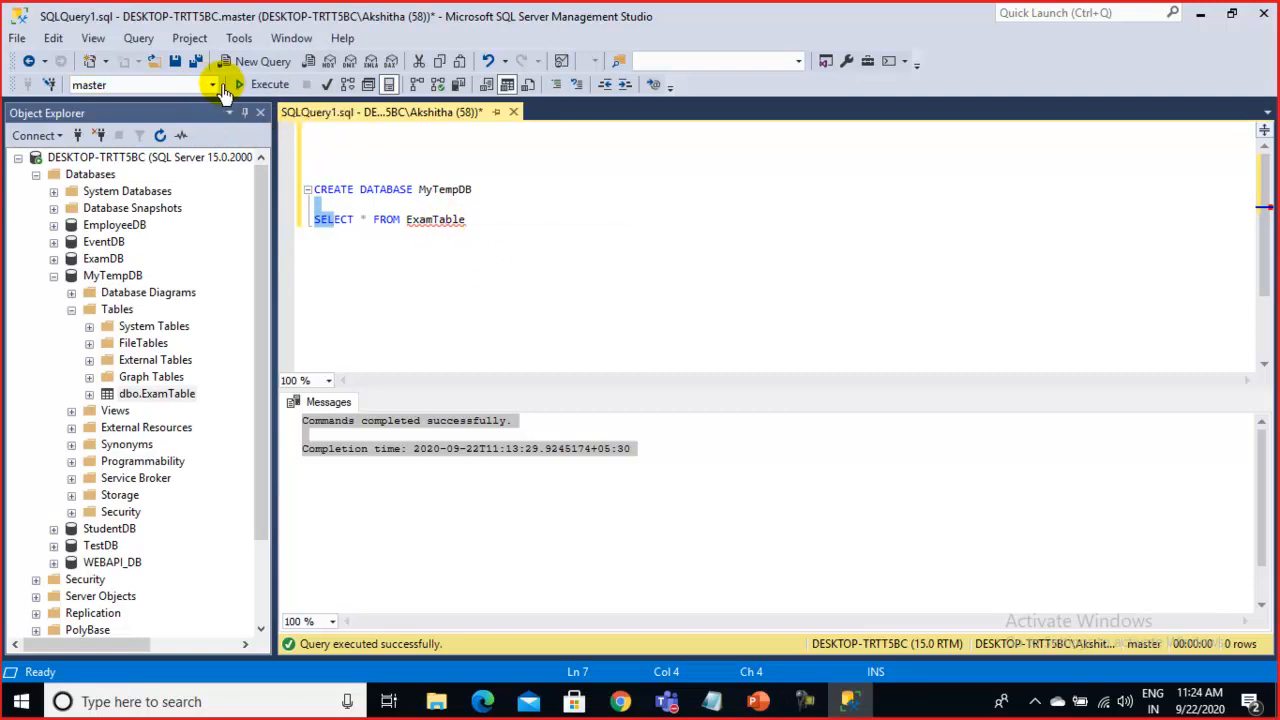
pyautogui.click(213, 85)
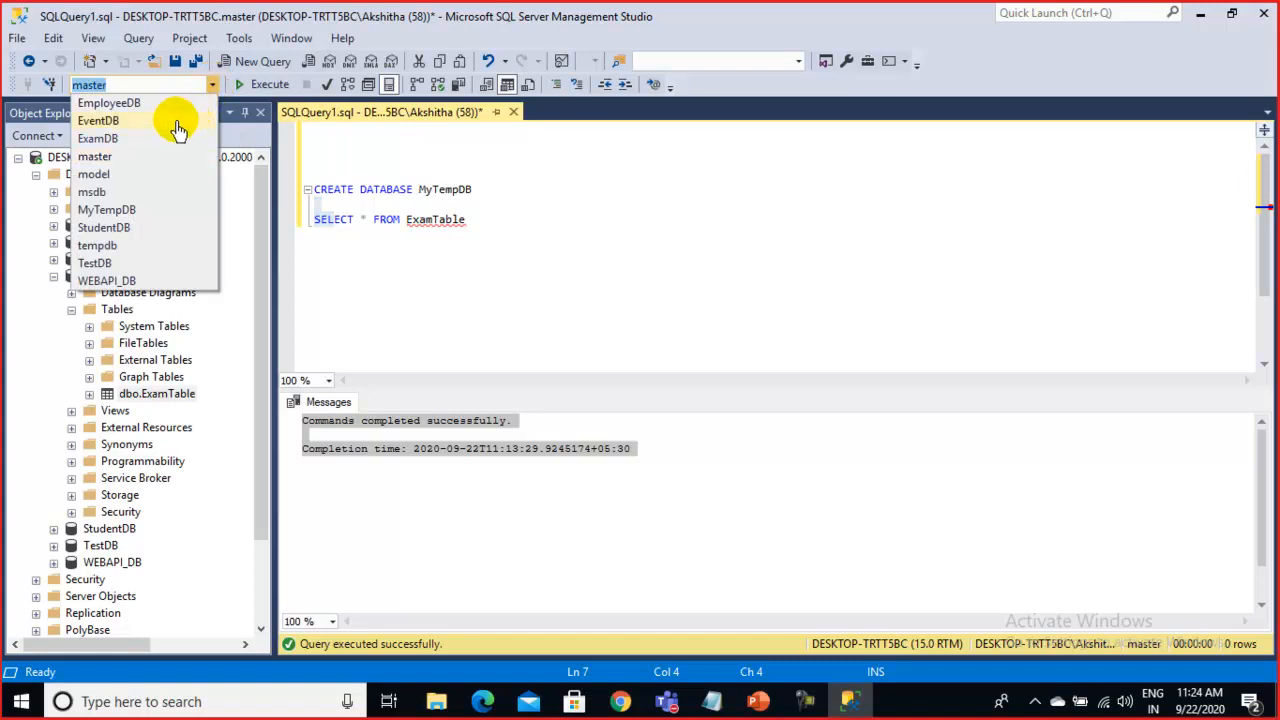
pyautogui.click(107, 210)
pyautogui.click(379, 147)
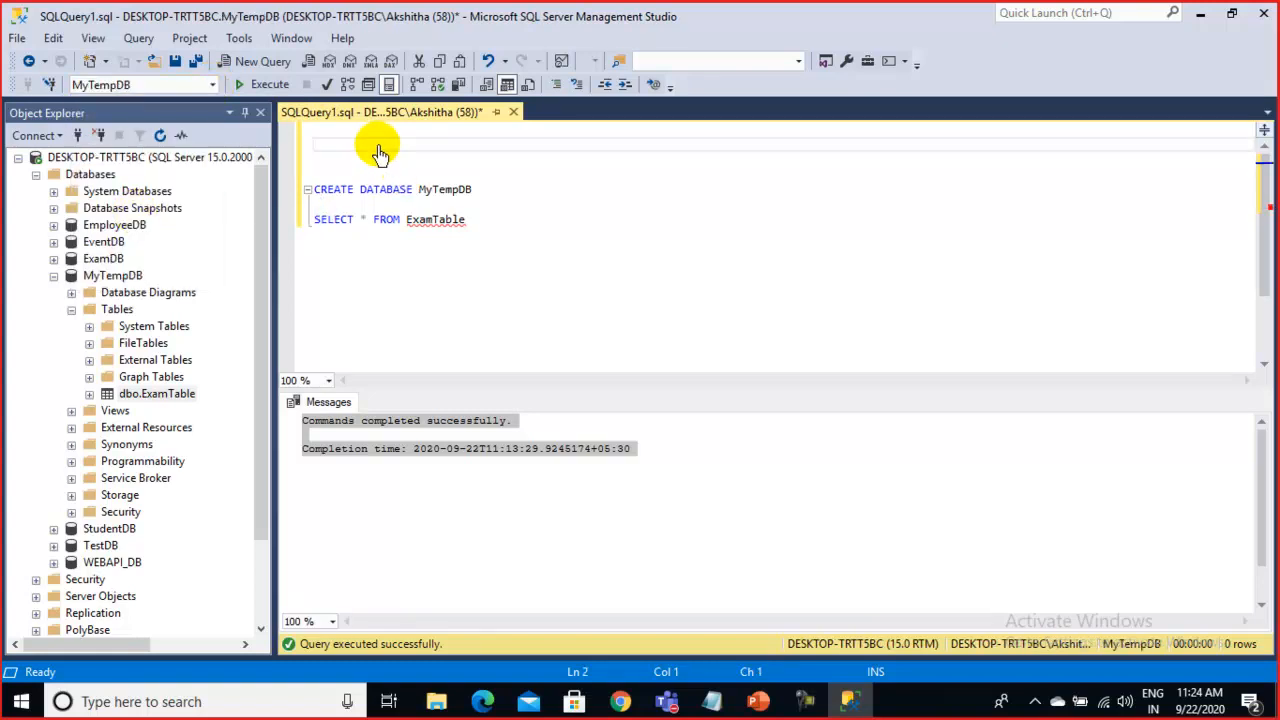
pyautogui.click(204, 85)
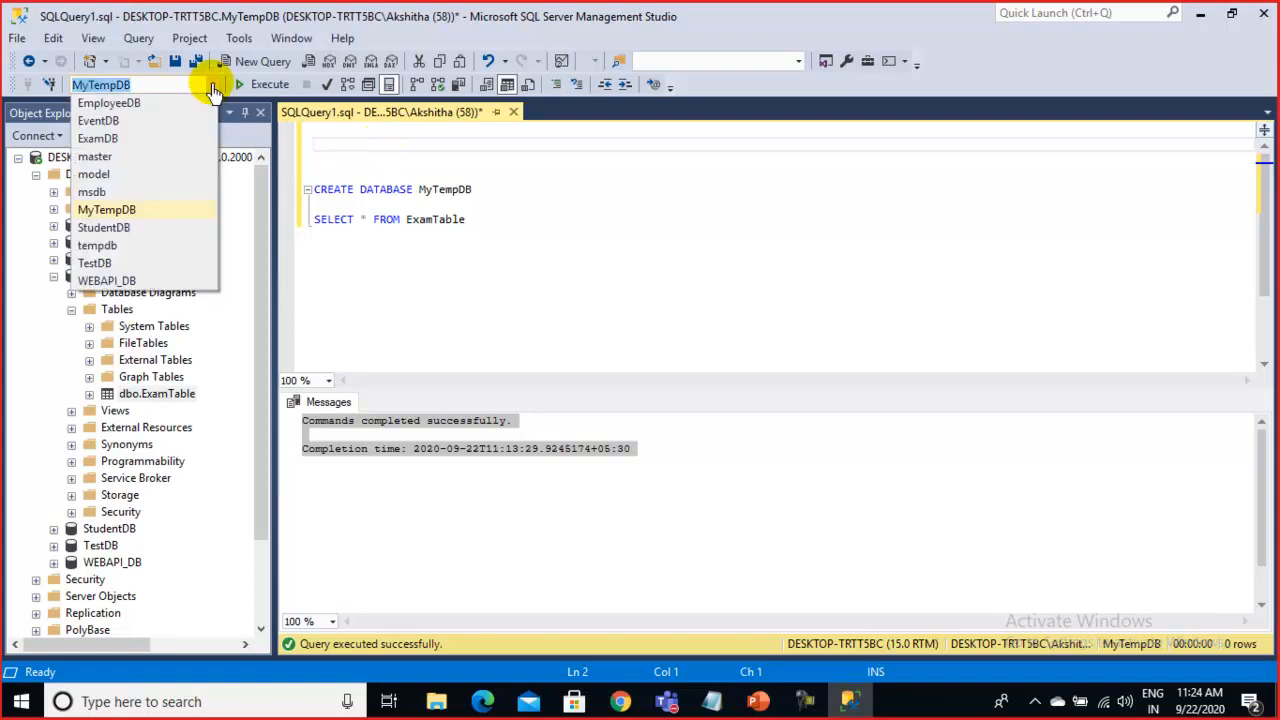
pyautogui.click(108, 156)
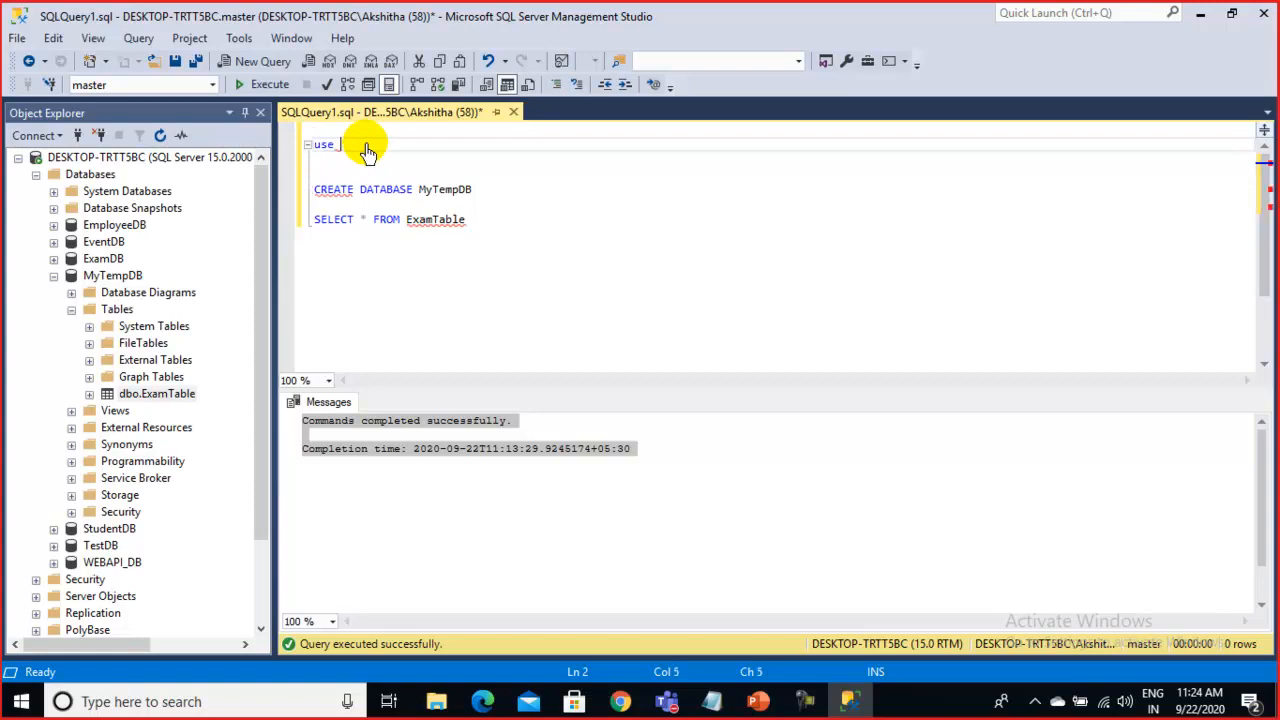
# Complete and execute use MyTempDB so MyTempDB becomes the active database
pyautogui.write('My')
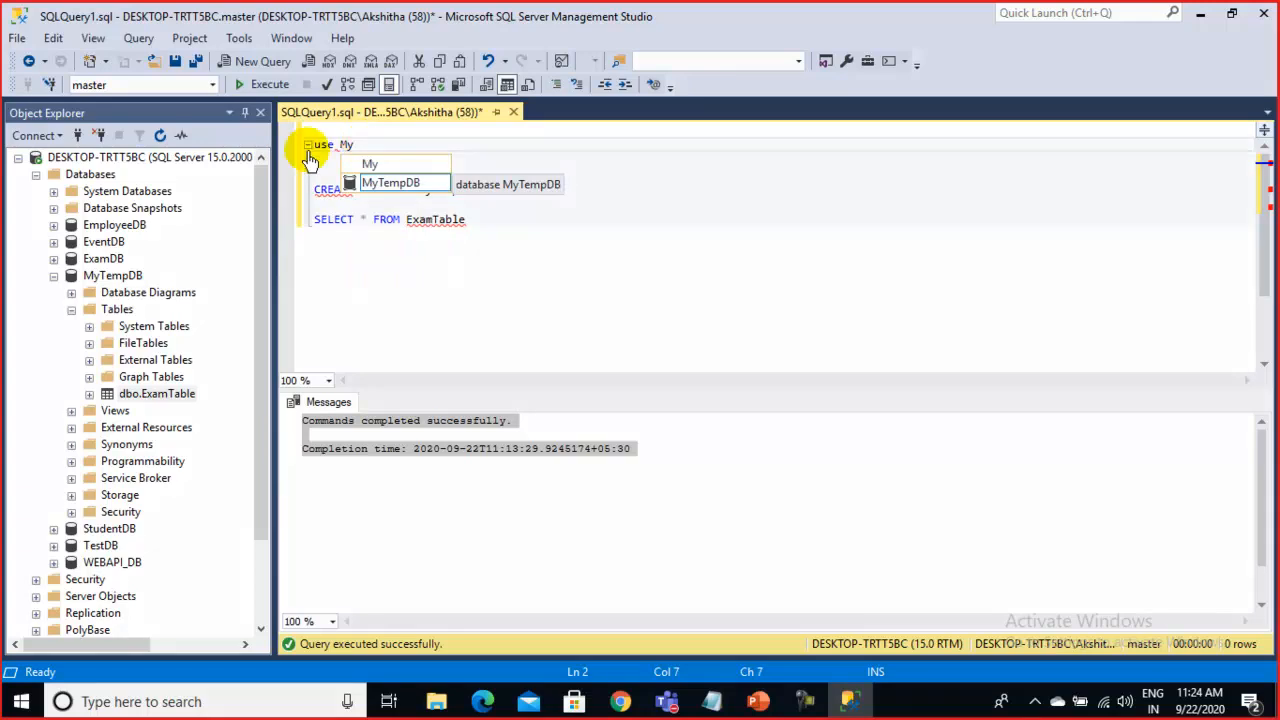
pyautogui.doubleClick(395, 184)
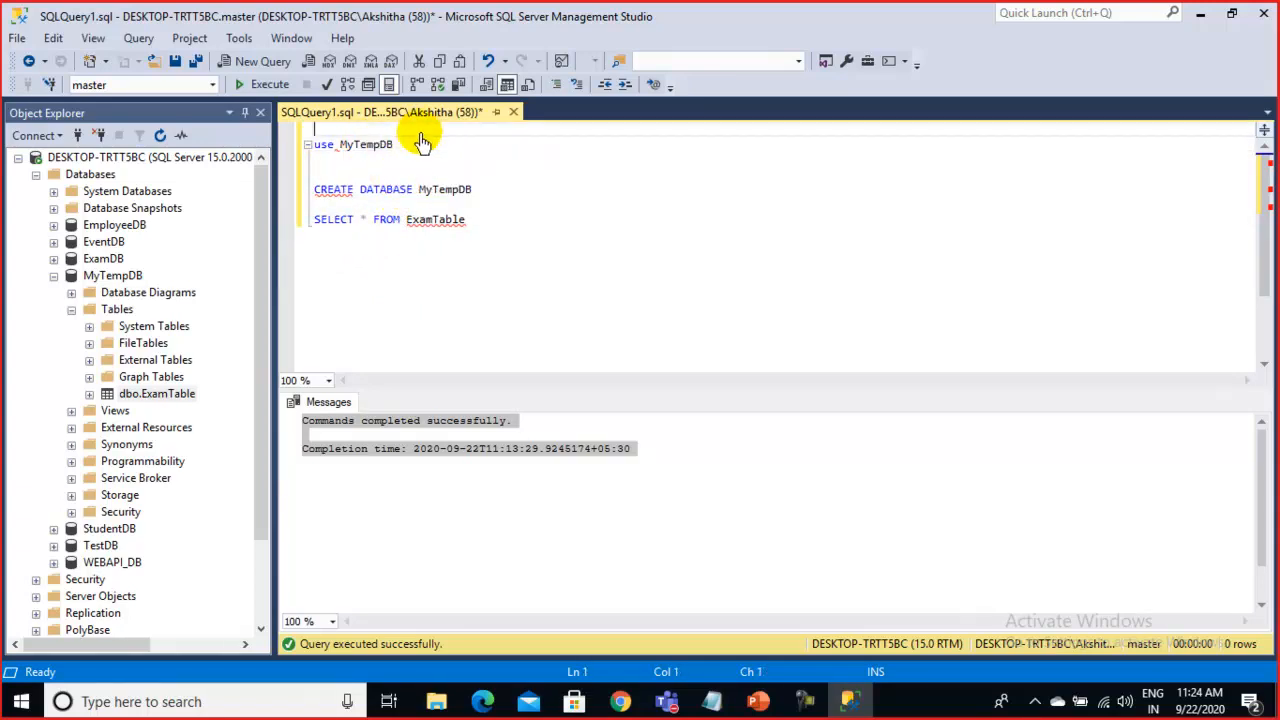
pyautogui.moveTo(396, 145); pyautogui.dragTo(308, 145)
pyautogui.click(252, 88)
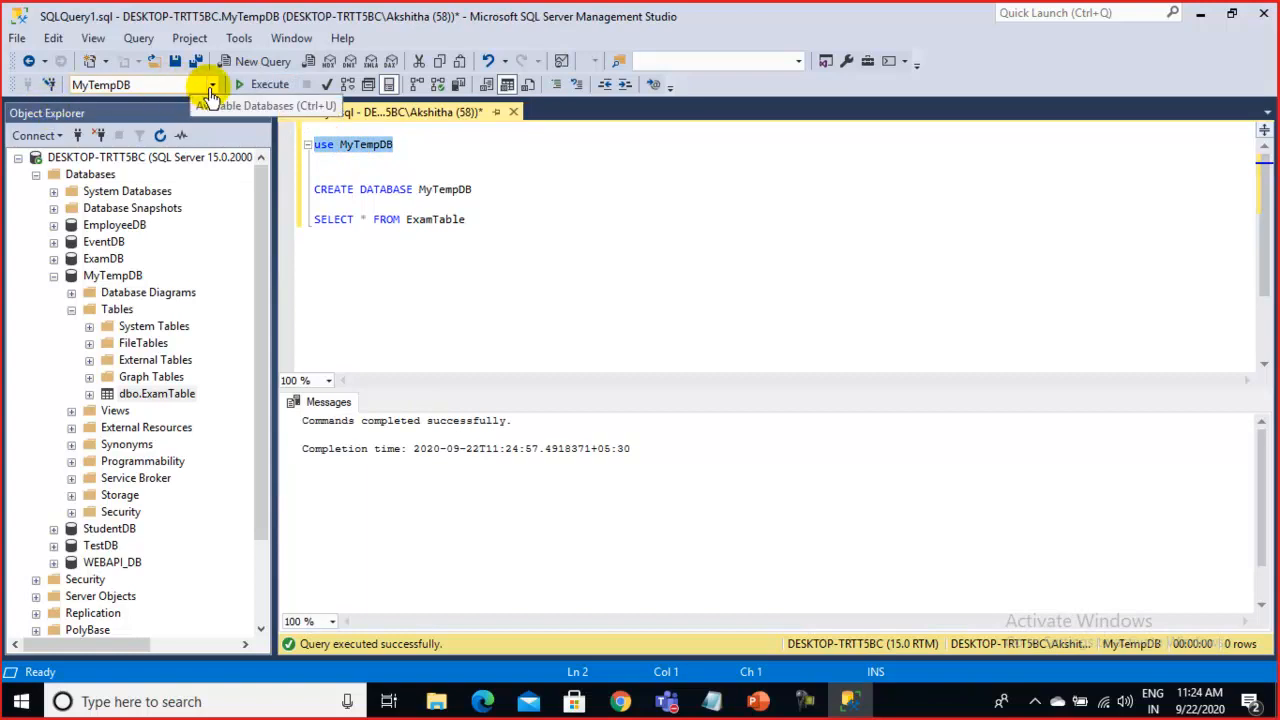
pyautogui.click(212, 84)
pyautogui.click(212, 84)
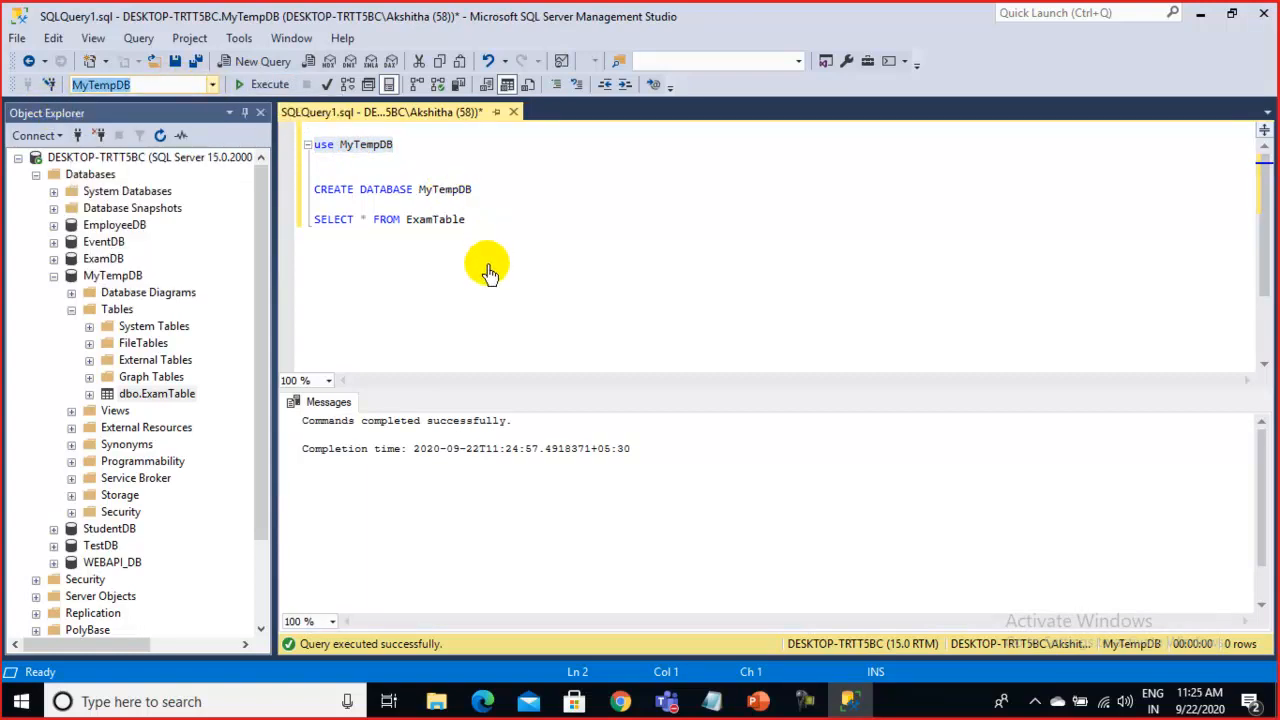
# Highlight the SELECT * FROM ExamTable line
pyautogui.click(500, 225)
pyautogui.moveTo(486, 229); pyautogui.dragTo(314, 229)
pyautogui.click(378, 230)
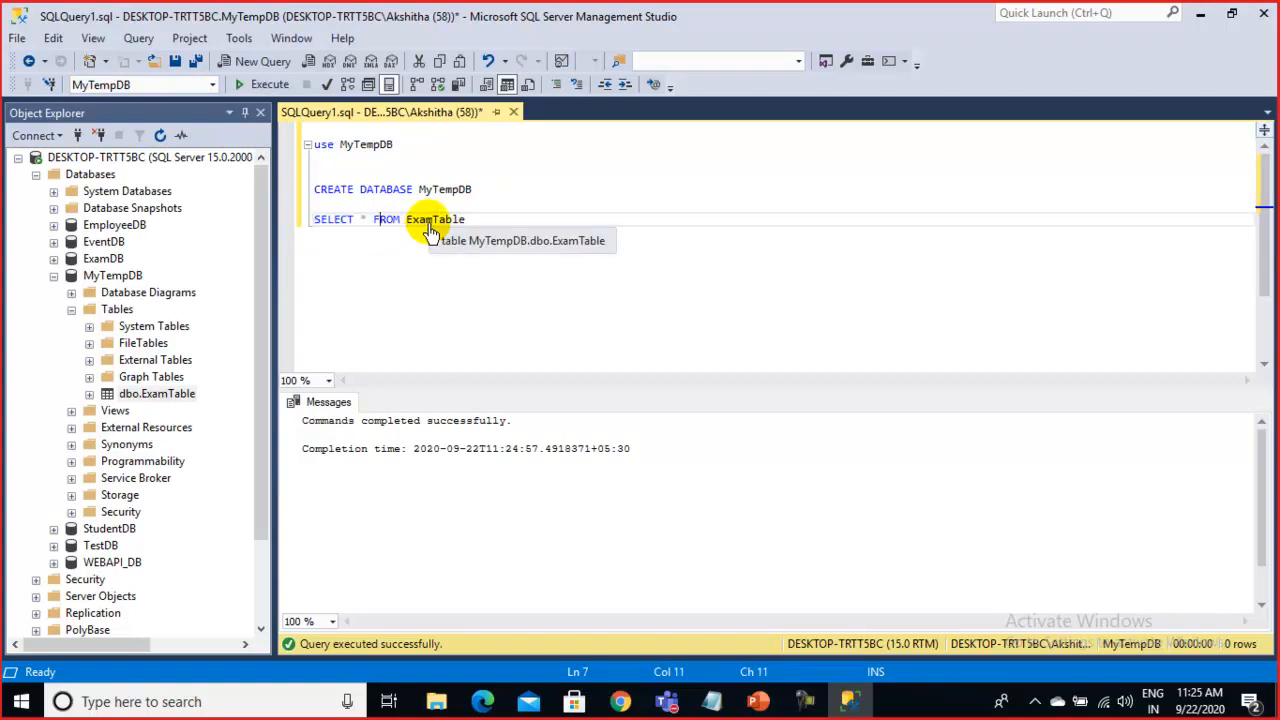
pyautogui.moveTo(491, 232); pyautogui.dragTo(315, 230)
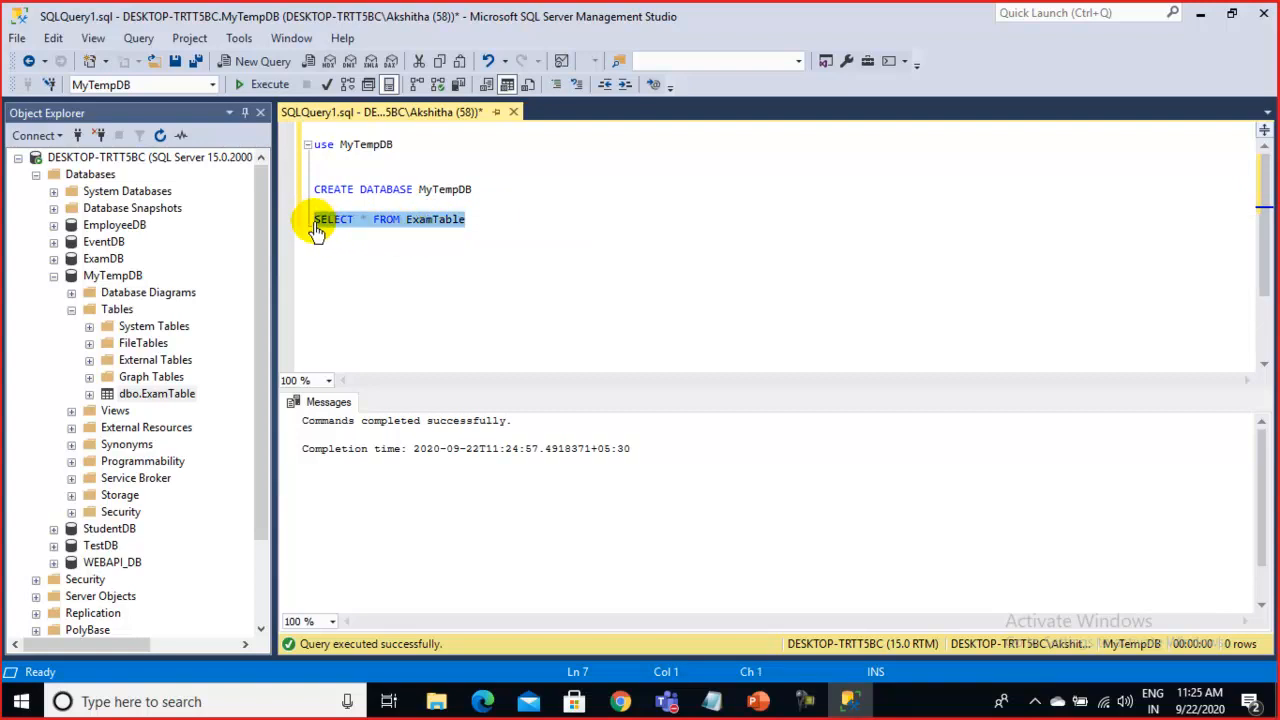
# Execute SELECT * FROM ExamTable, getting empty SNO, SName, FatherName and HTN columns
pyautogui.click(262, 86)
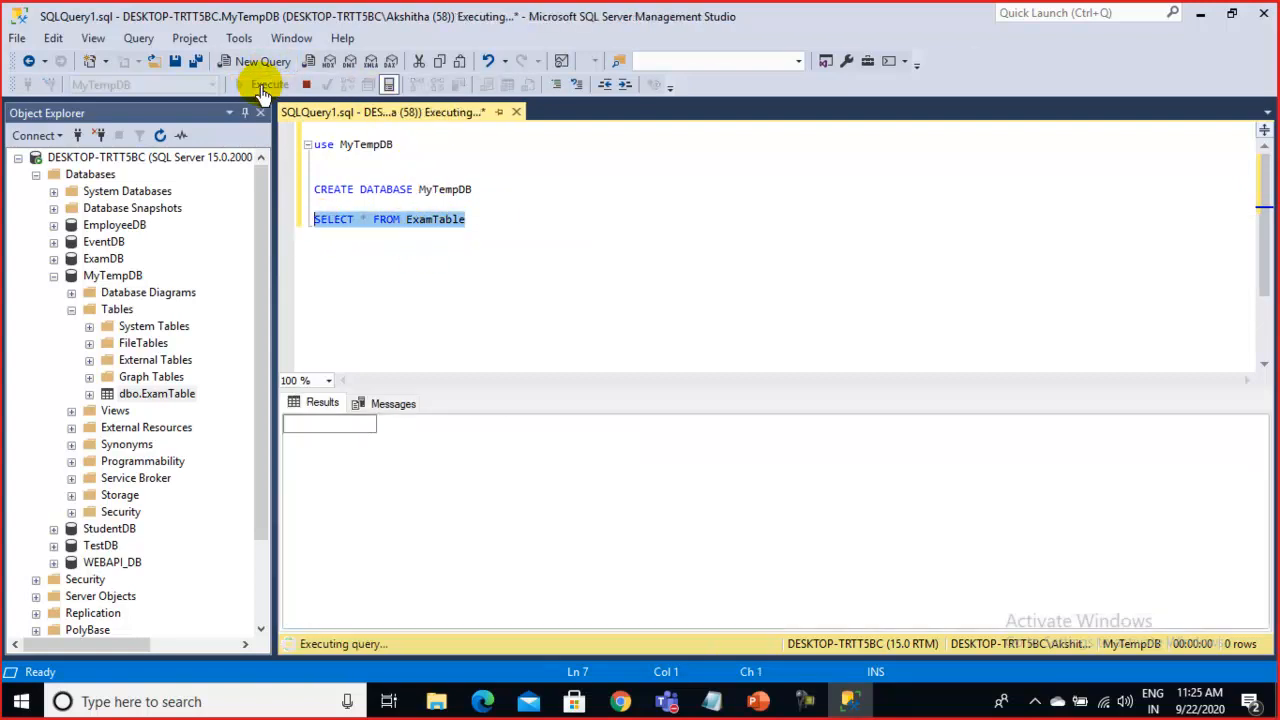
pyautogui.click(471, 262)
pyautogui.moveTo(508, 222); pyautogui.dragTo(286, 223)
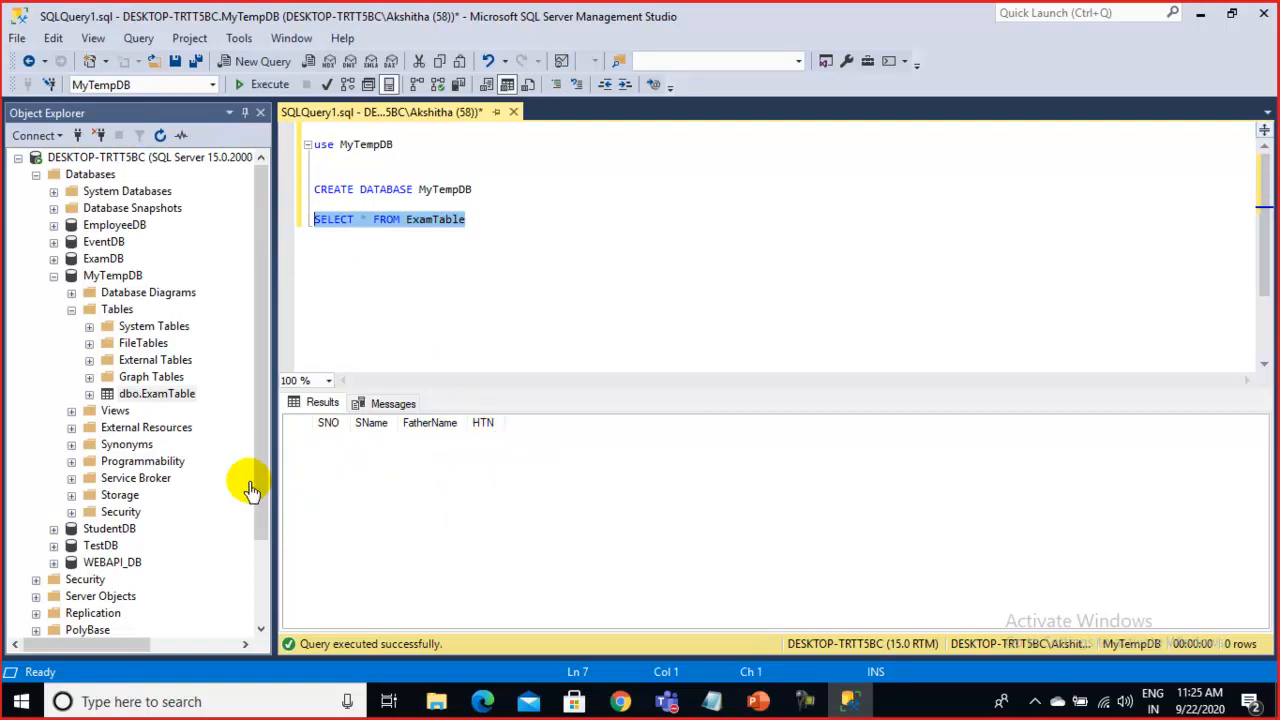
pyautogui.click(453, 290)
pyautogui.moveTo(462, 222); pyautogui.dragTo(251, 229)
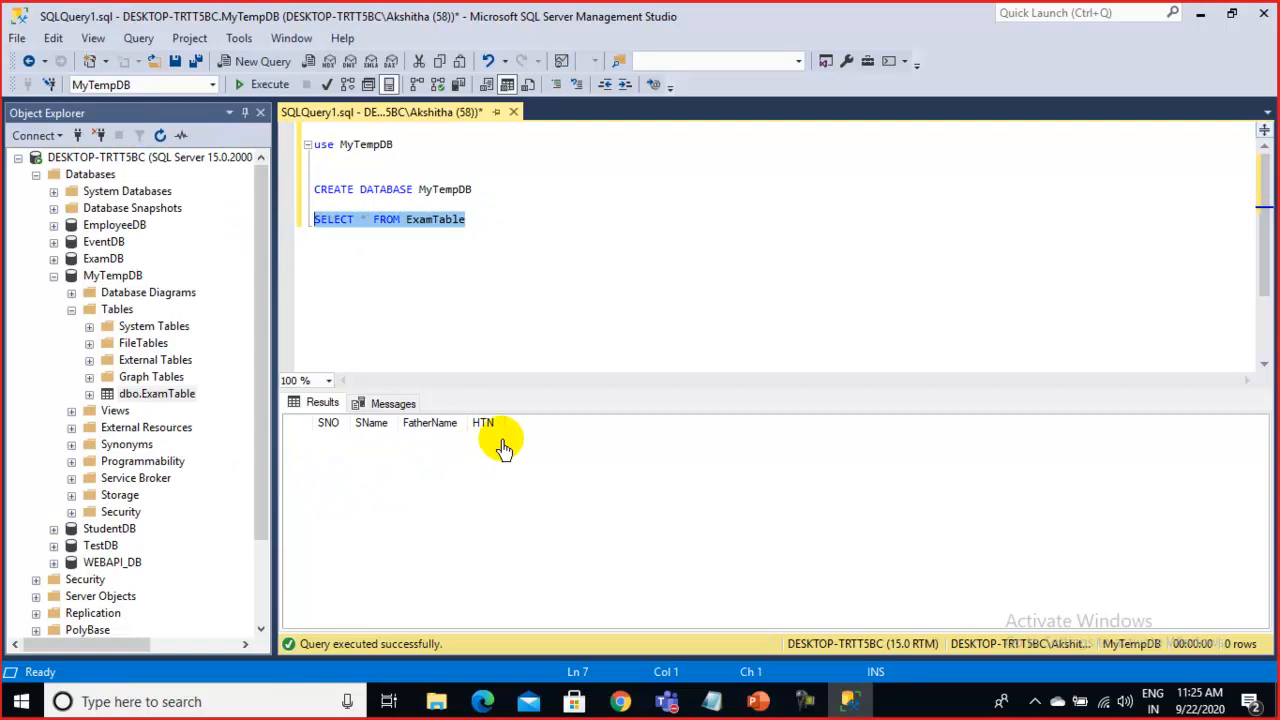
pyautogui.click(493, 275)
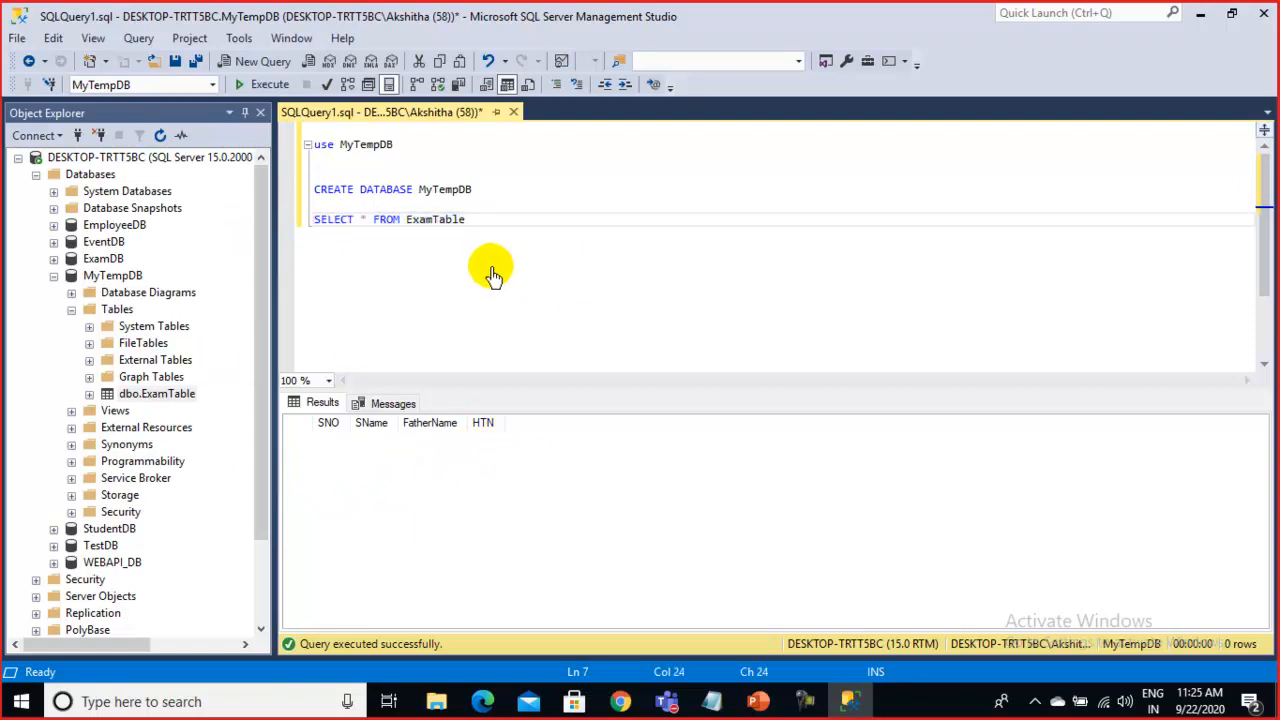
# Refresh MyTempDB's tables and generate a Select Top 1000 Rows script for dbo.ExamTable
pyautogui.rightClick(112, 309)
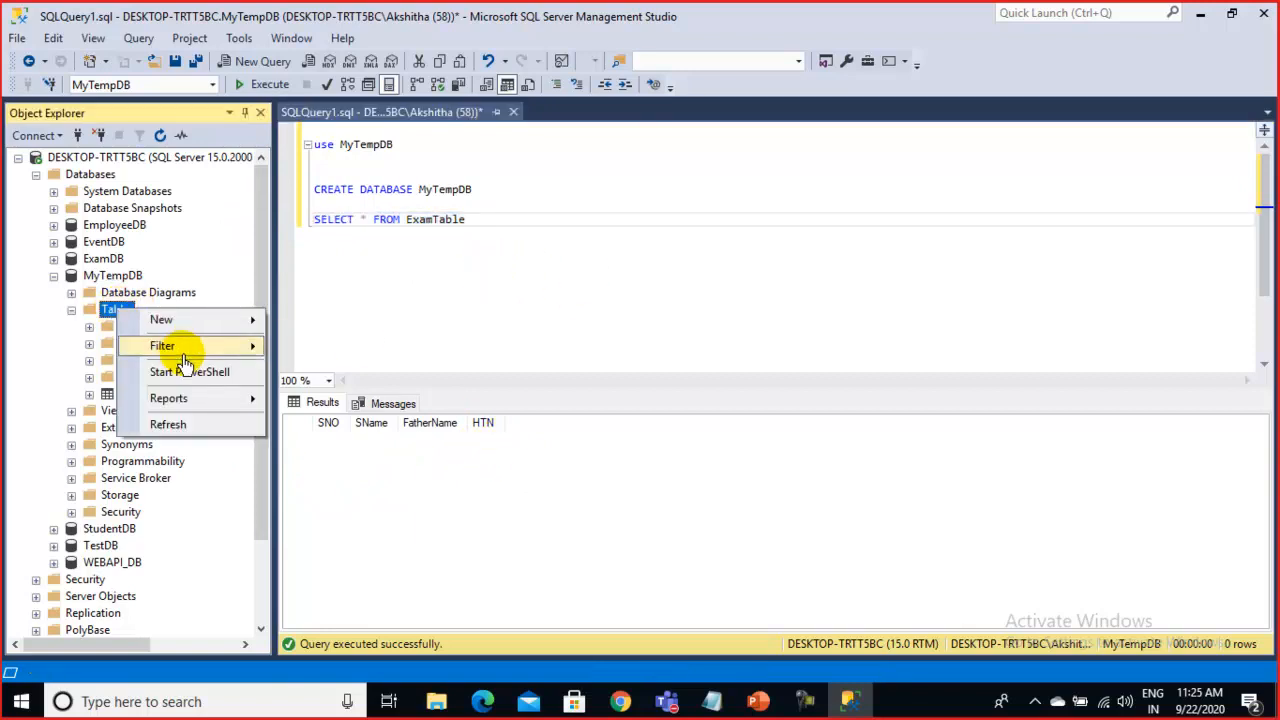
pyautogui.click(170, 424)
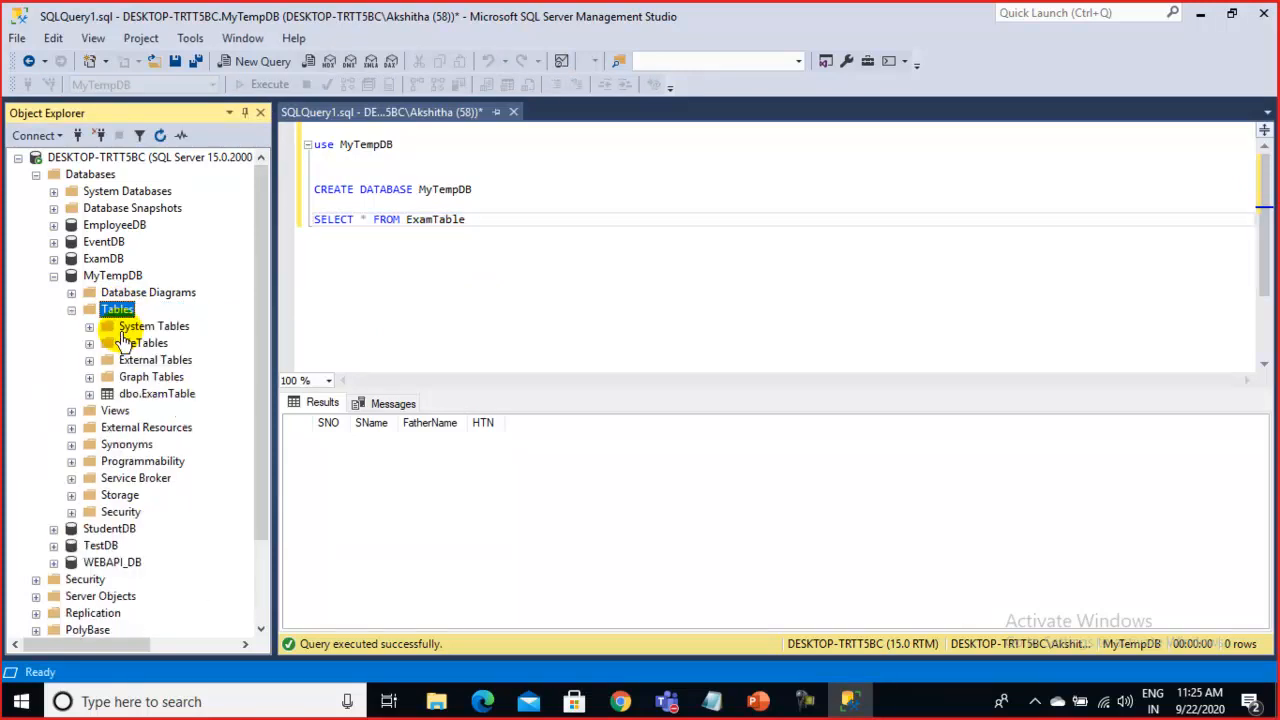
pyautogui.click(158, 400)
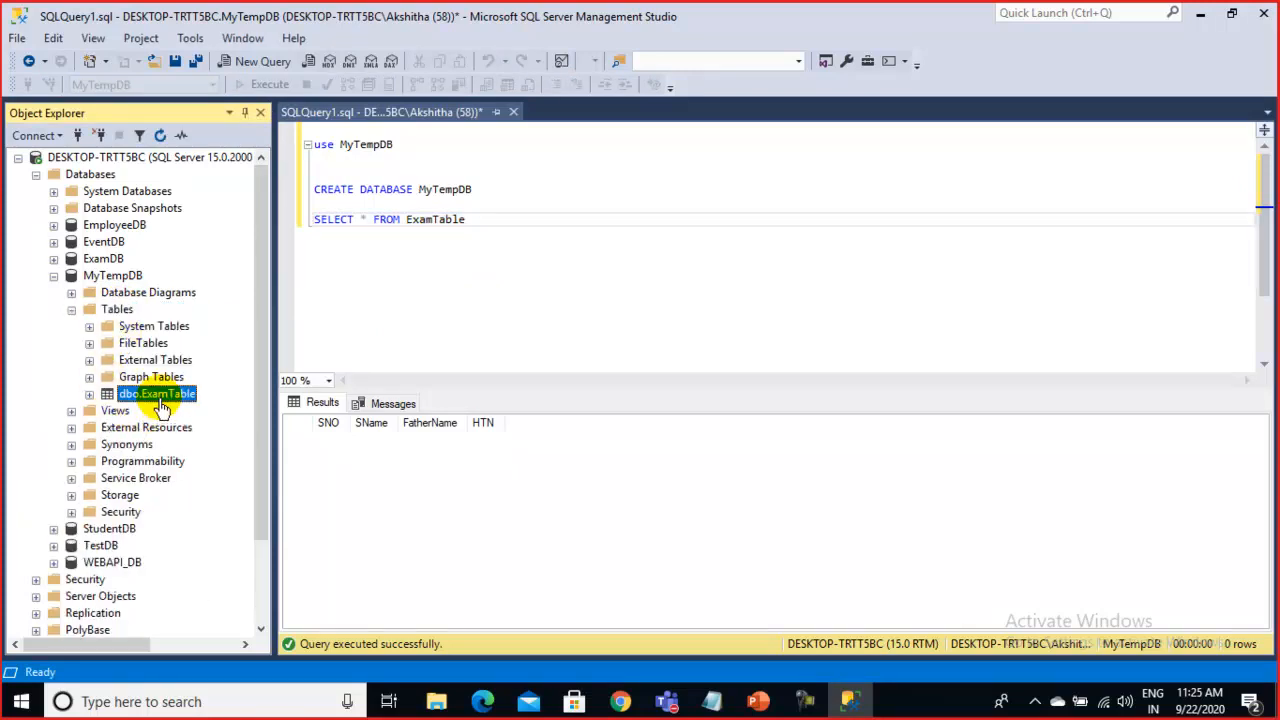
pyautogui.rightClick(166, 400)
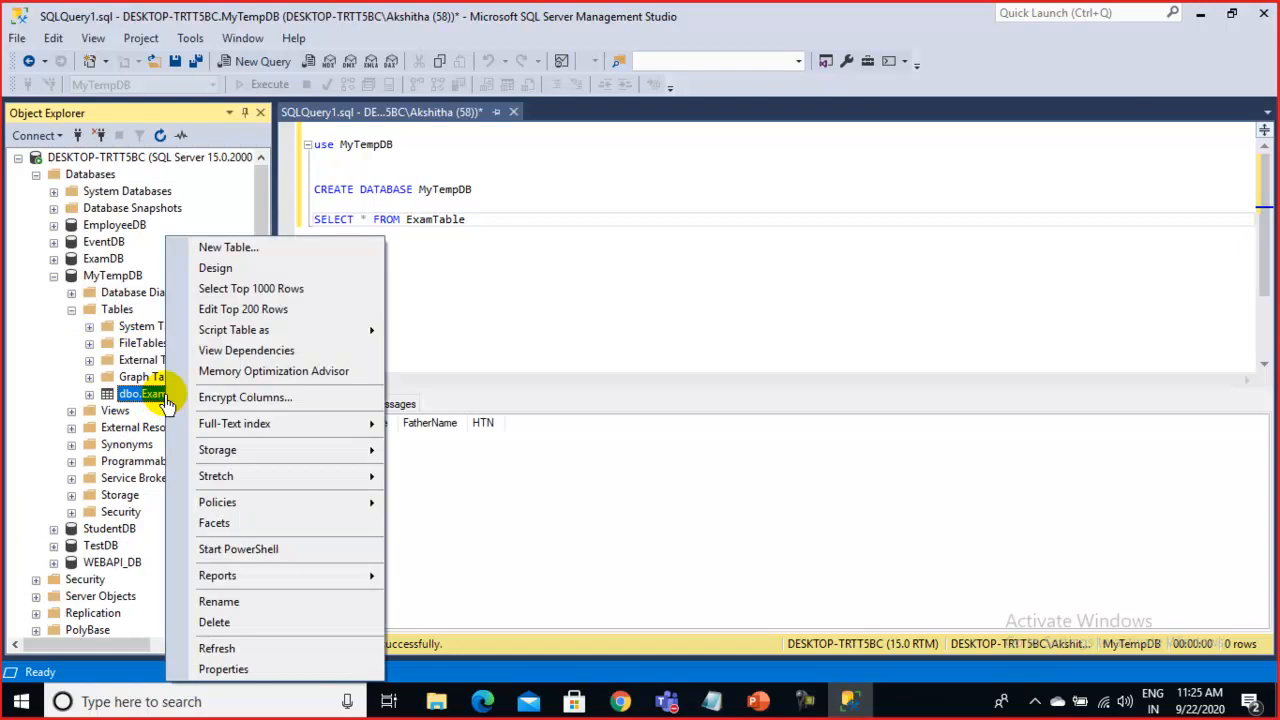
pyautogui.moveTo(256, 334)
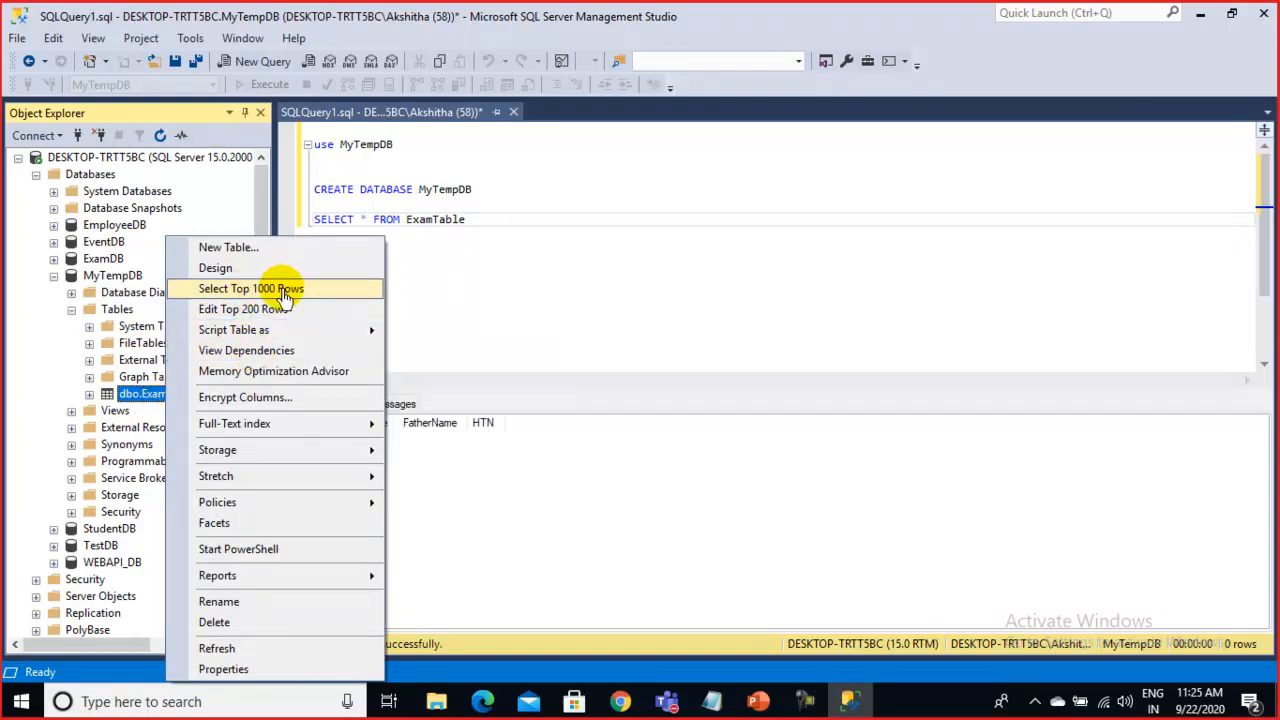
pyautogui.click(285, 292)
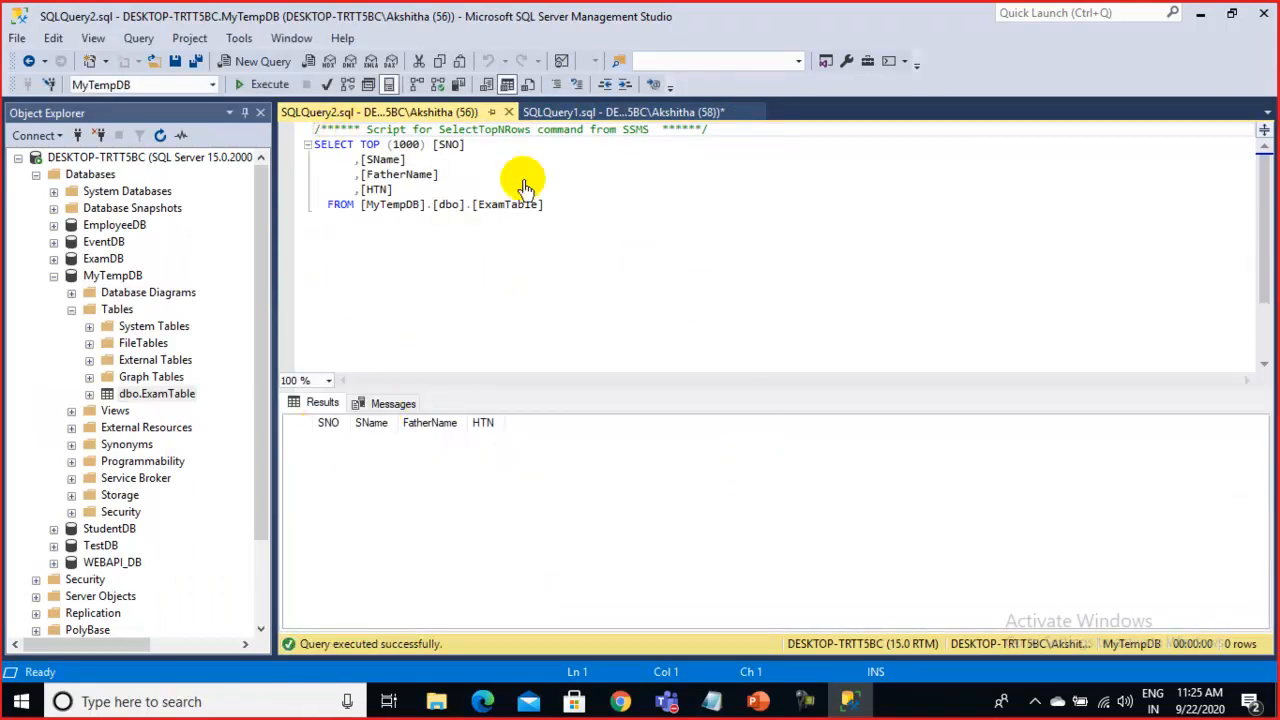
pyautogui.moveTo(568, 202); pyautogui.dragTo(298, 143)
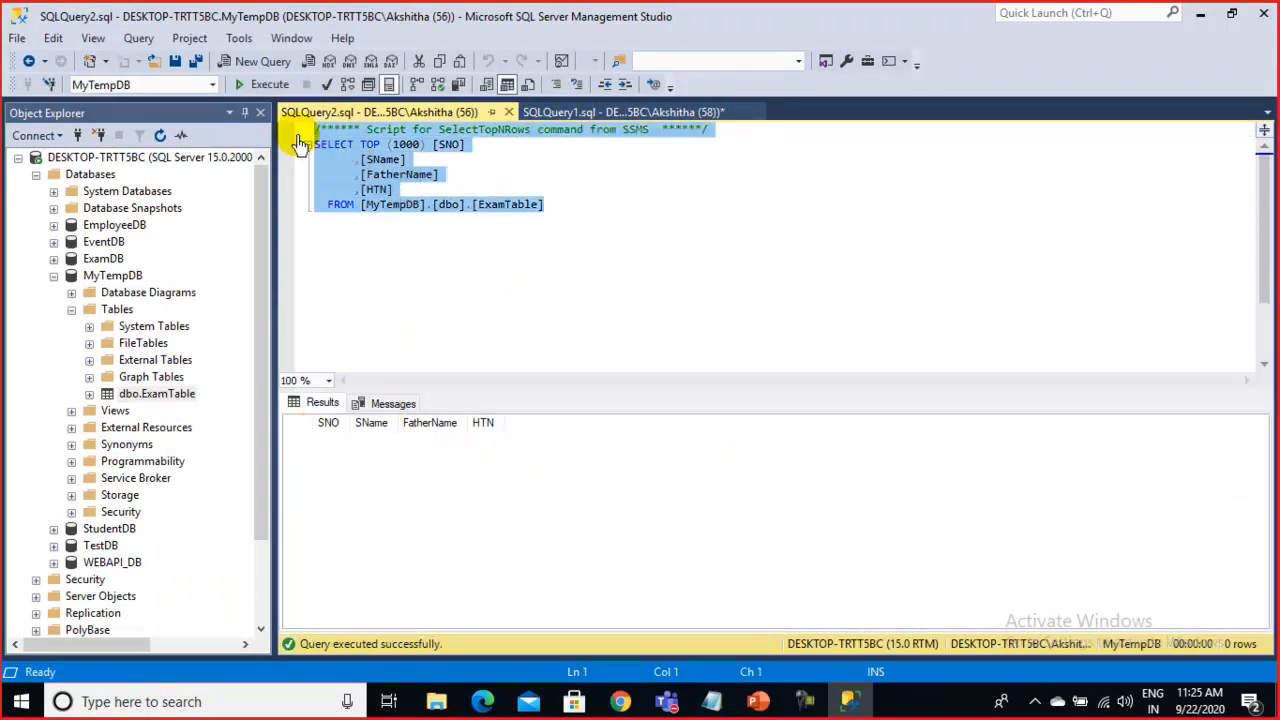
pyautogui.rightClick(181, 399)
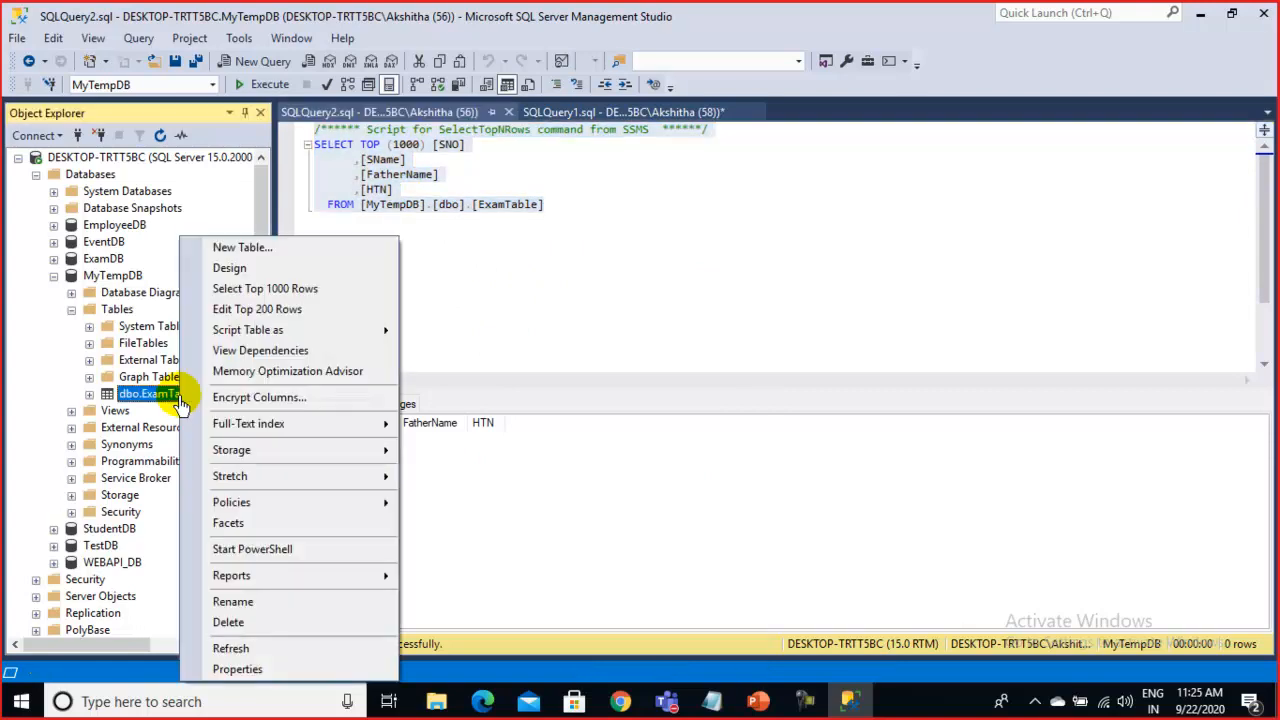
# Open ExamTable via Edit Top 200 Rows and enter row 1: SNO 1, name, father's name, HTN
pyautogui.click(293, 318)
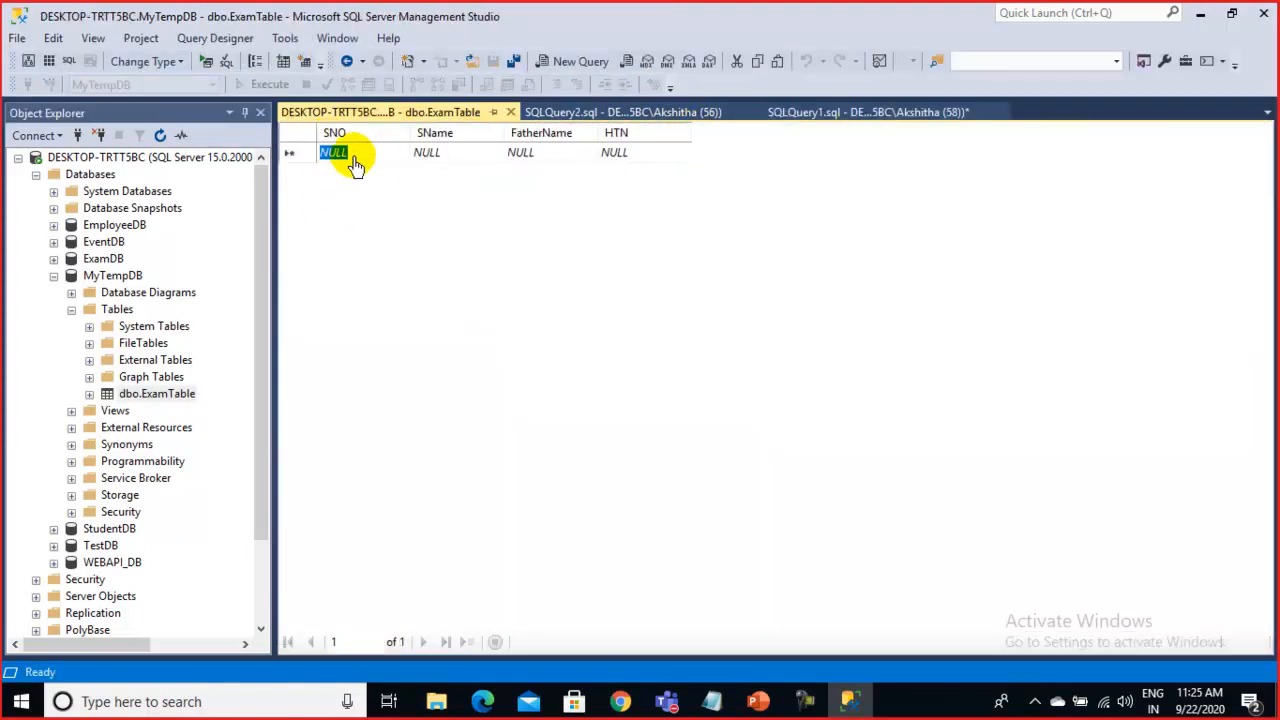
pyautogui.click(355, 163)
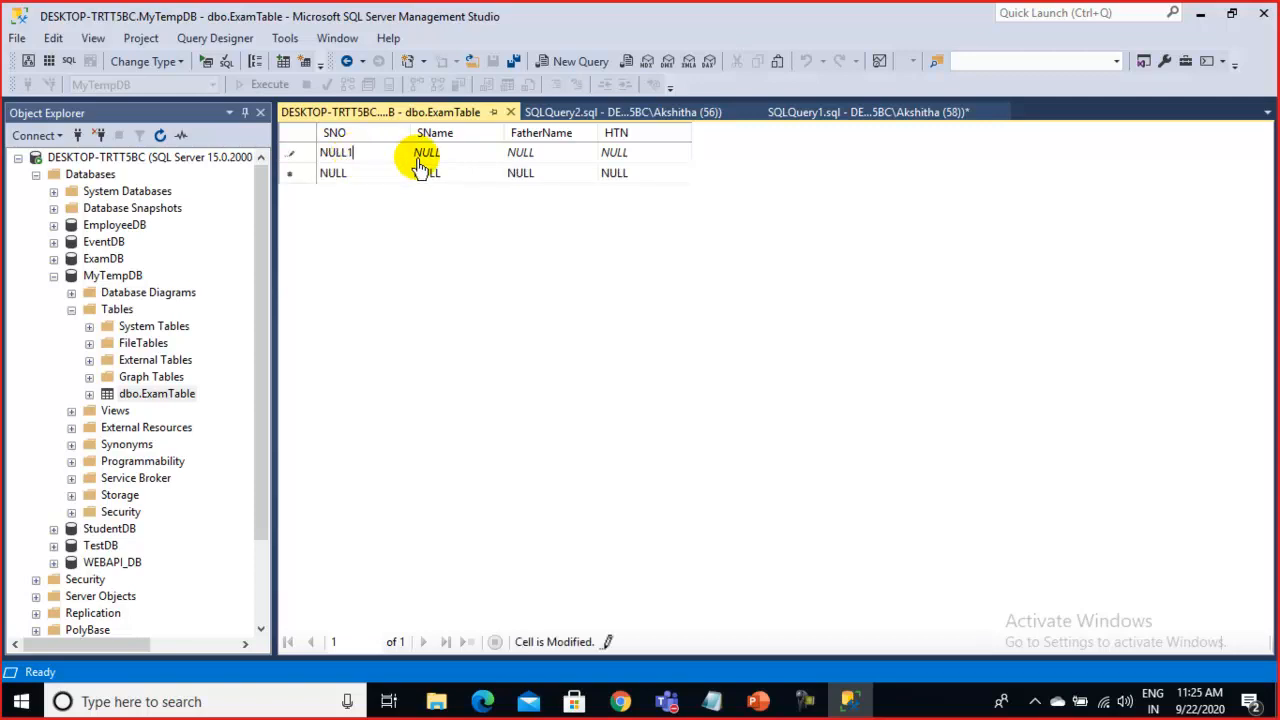
pyautogui.write('1')
pyautogui.click(473, 150)
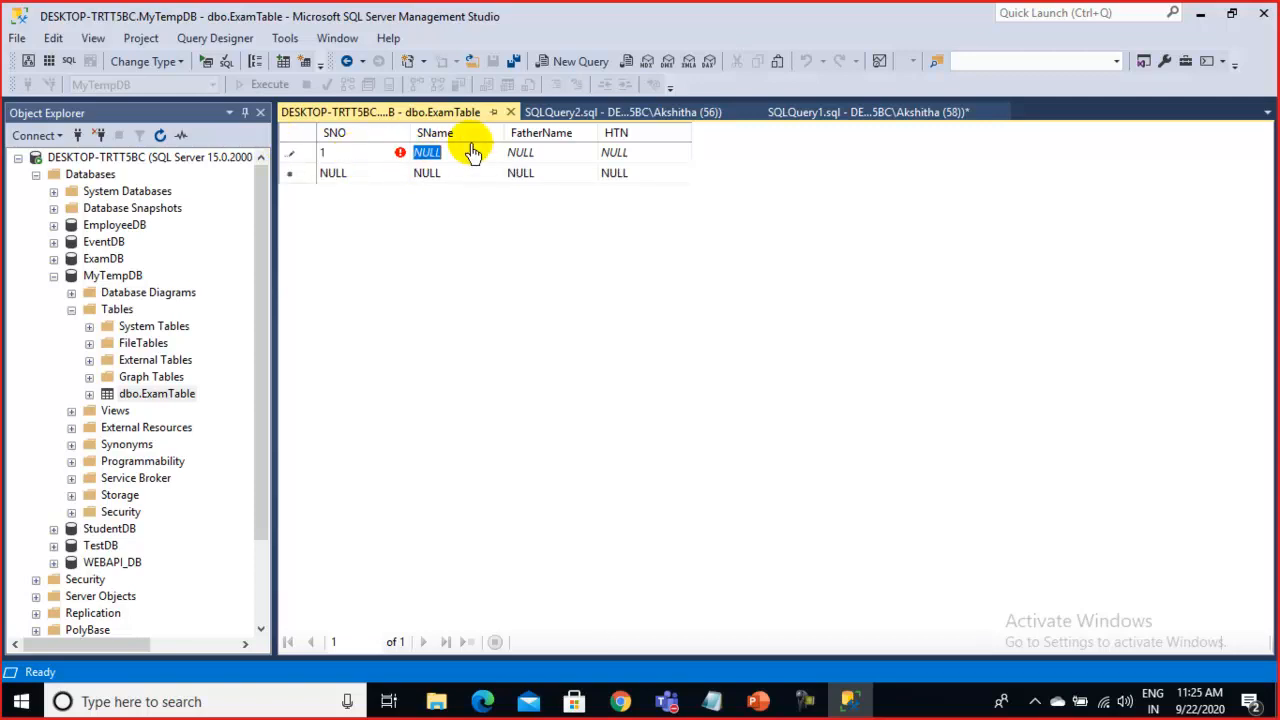
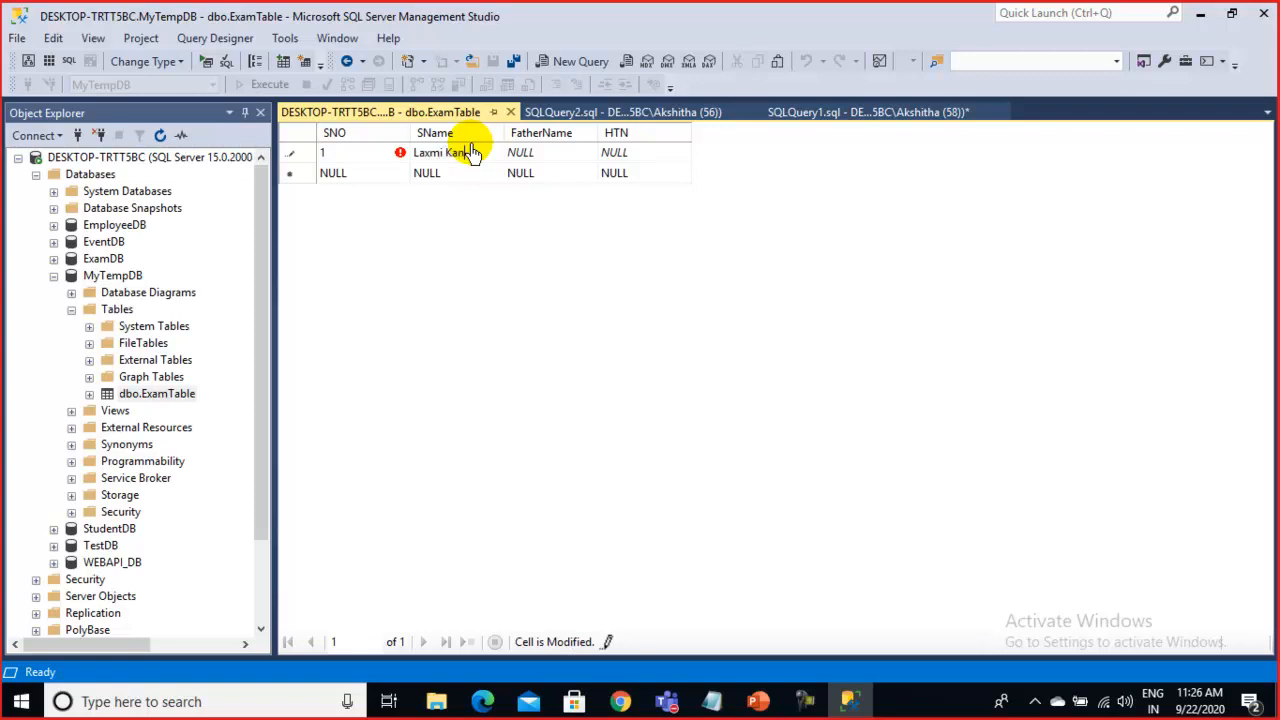
pyautogui.press('Tab')
pyautogui.write('V')
pyautogui.press('Tab')
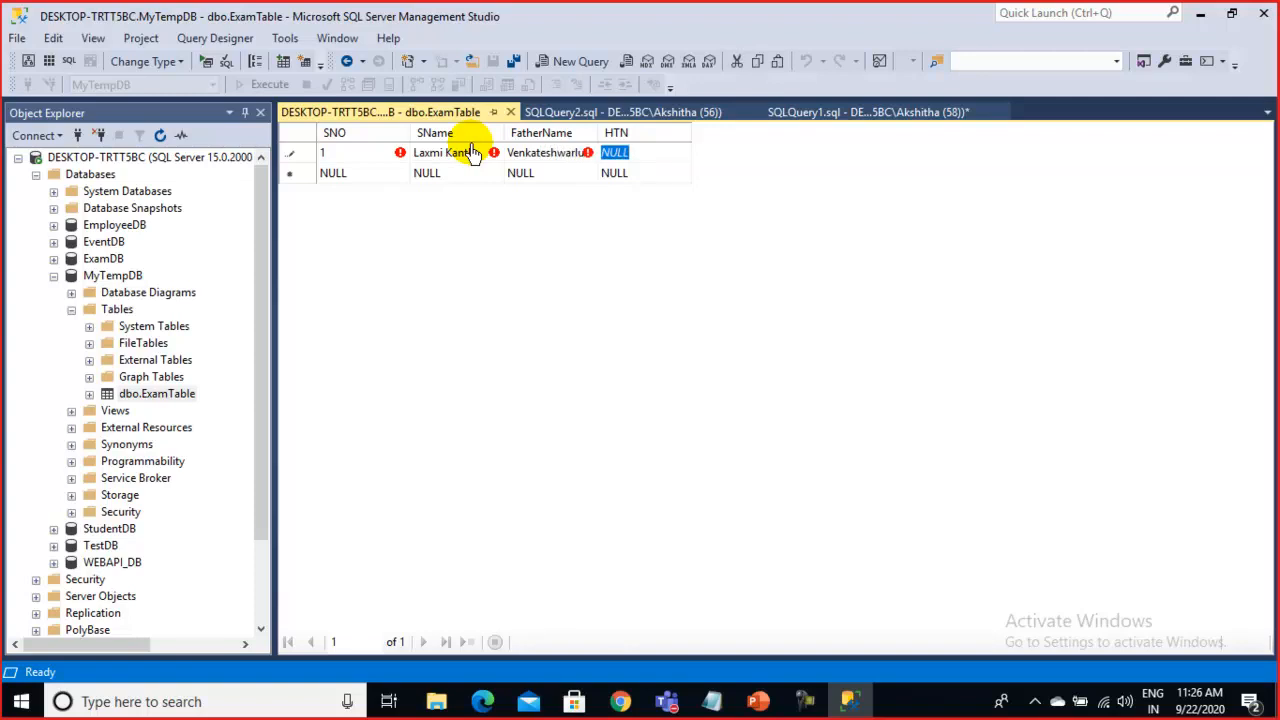
pyautogui.write('HT')
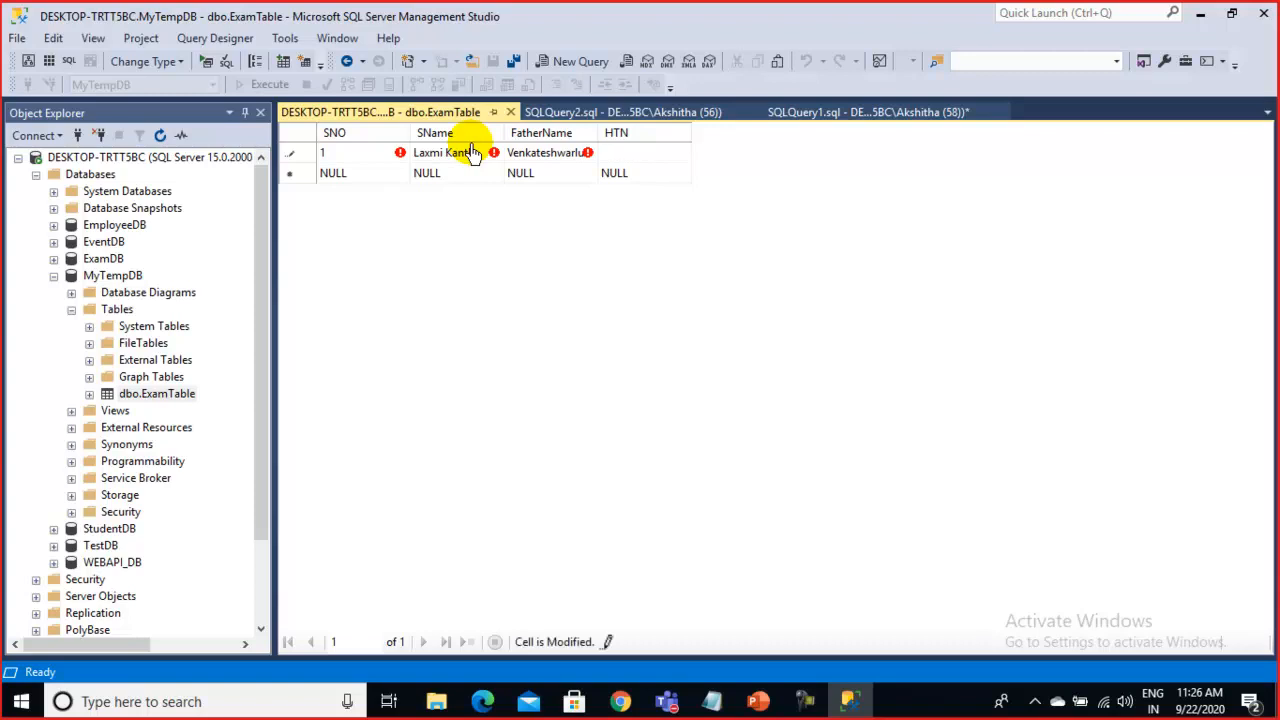
pyautogui.press('Tab')
pyautogui.press('Tab')
# Begin row 2 with SNO 2, a name and father's name, then bring Notepad's notes forward
pyautogui.hotkey('shift', 'Tab')
pyautogui.write('2')
pyautogui.press('Tab')
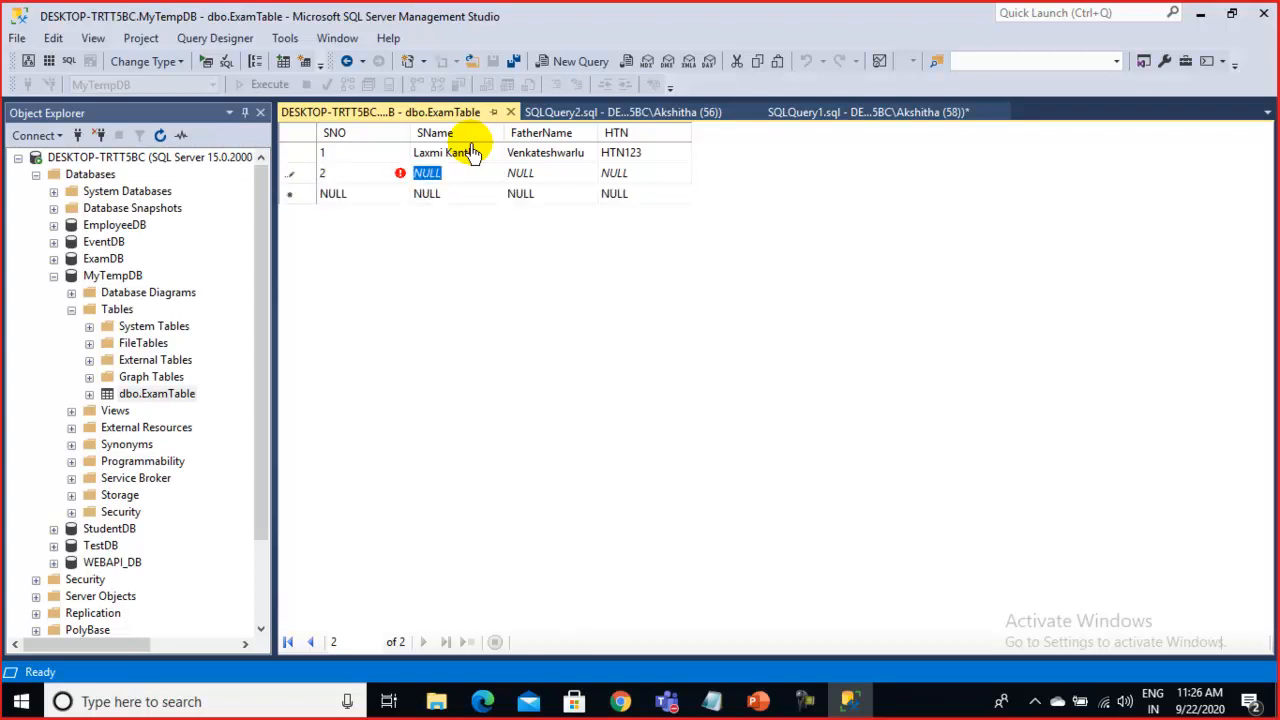
pyautogui.write('Jaghdish')
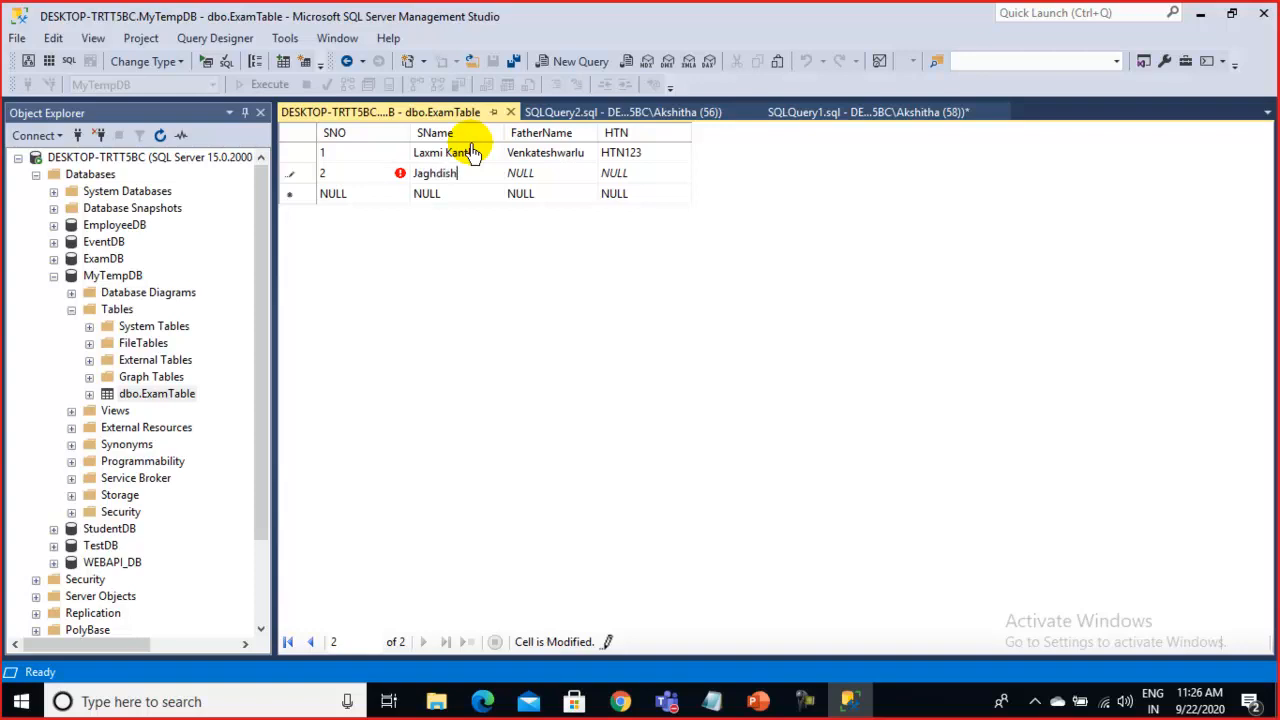
pyautogui.press('Tab')
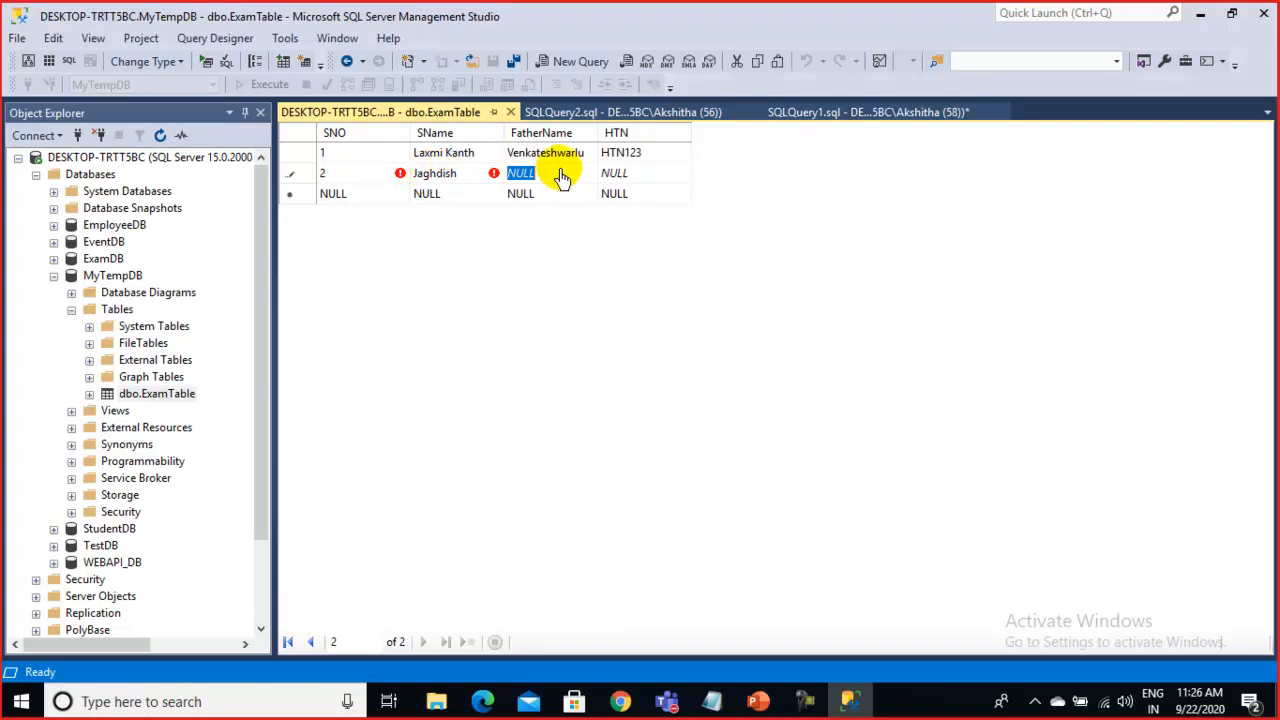
pyautogui.write('Venk')
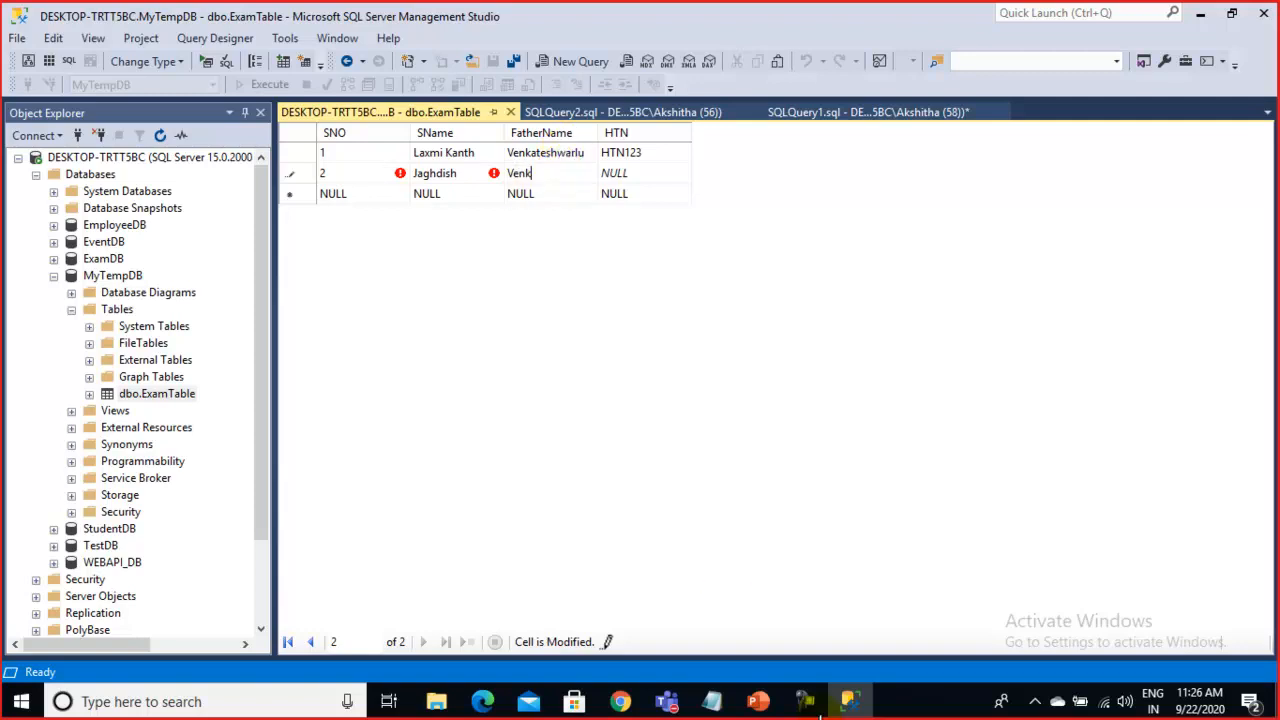
pyautogui.moveTo(712, 701)
pyautogui.click(773, 643)
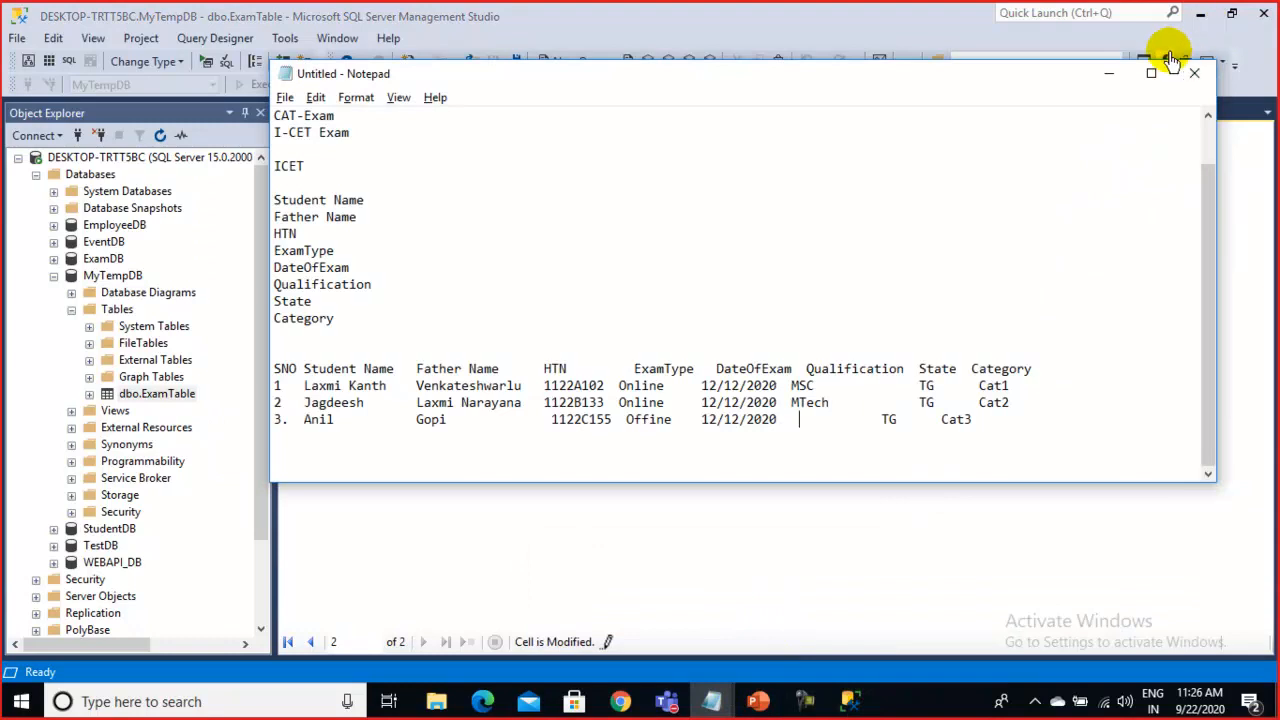
# Replace row 2's father's name, enter its hall-ticket number, and commit the row
pyautogui.click(1109, 73)
pyautogui.moveTo(552, 177); pyautogui.dragTo(428, 180)
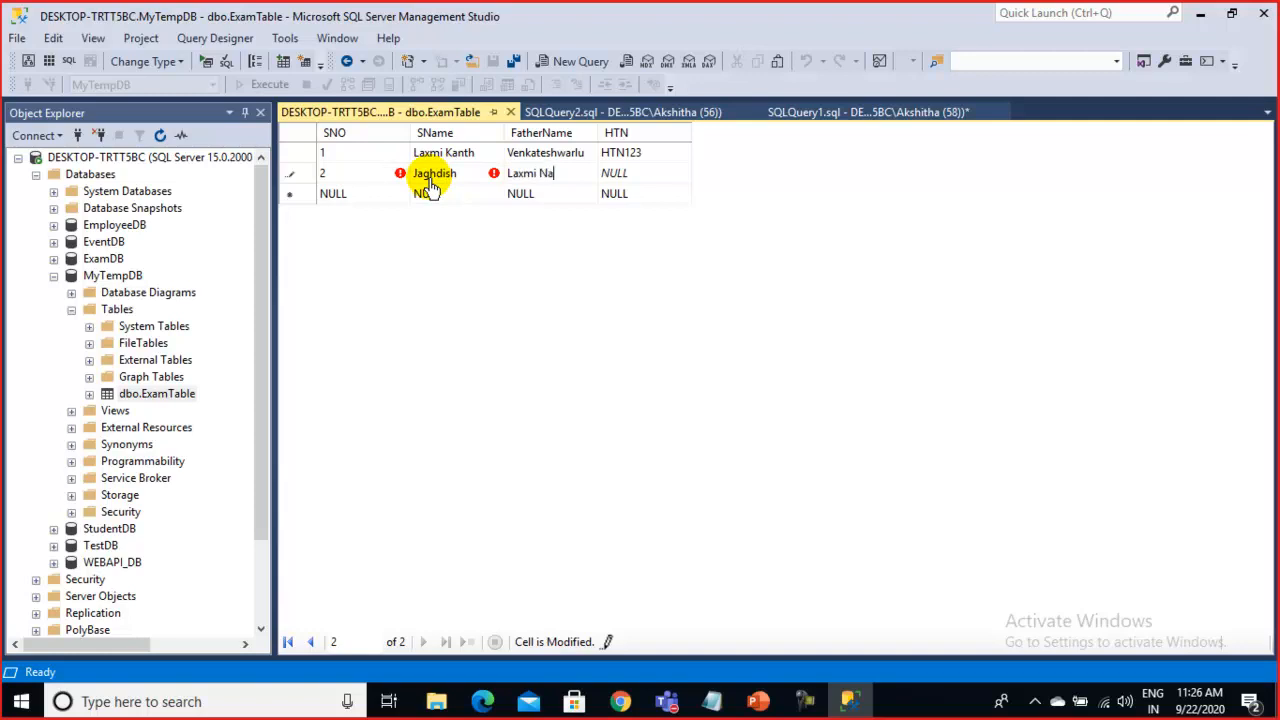
pyautogui.press('Tab')
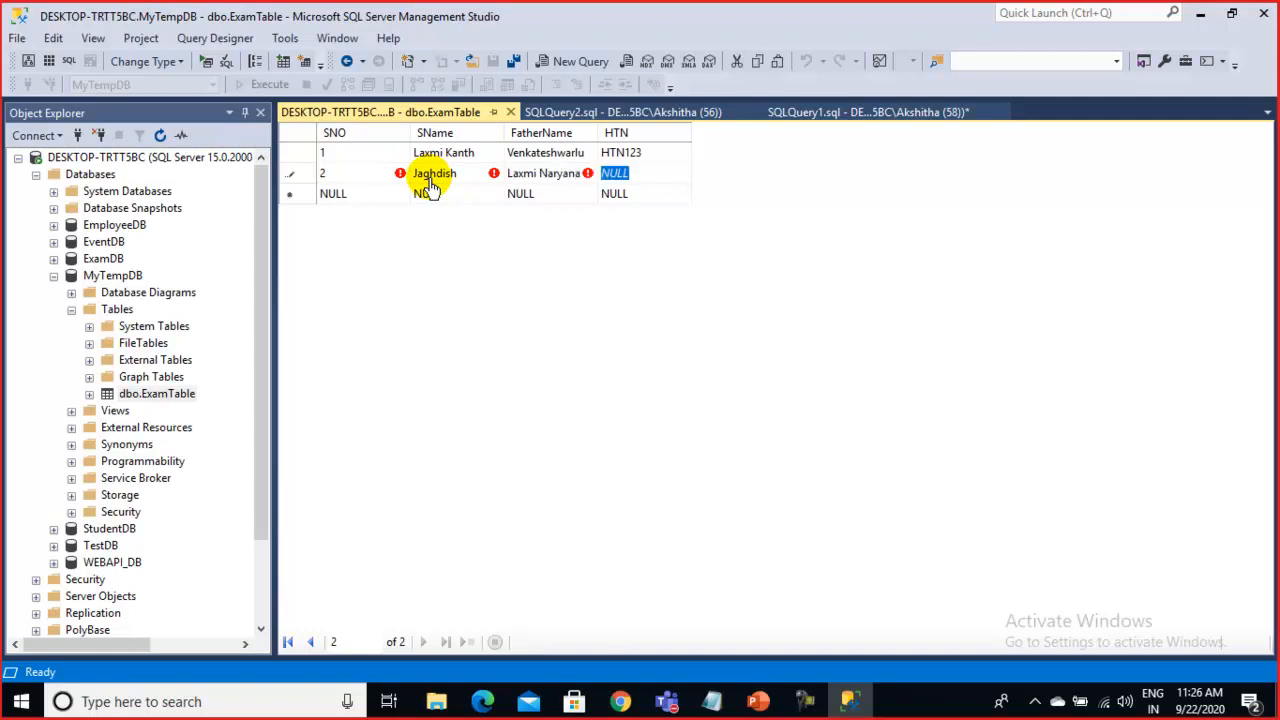
pyautogui.write('HTN')
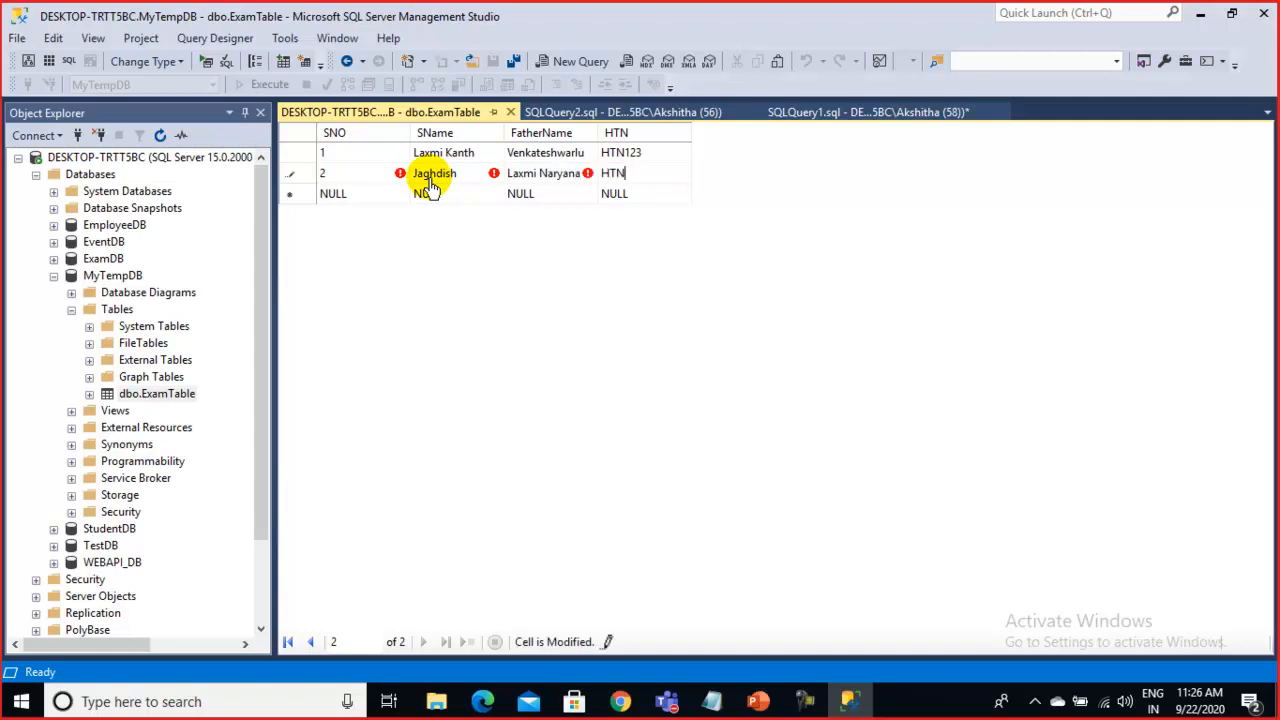
pyautogui.write('124')
pyautogui.press('Return')
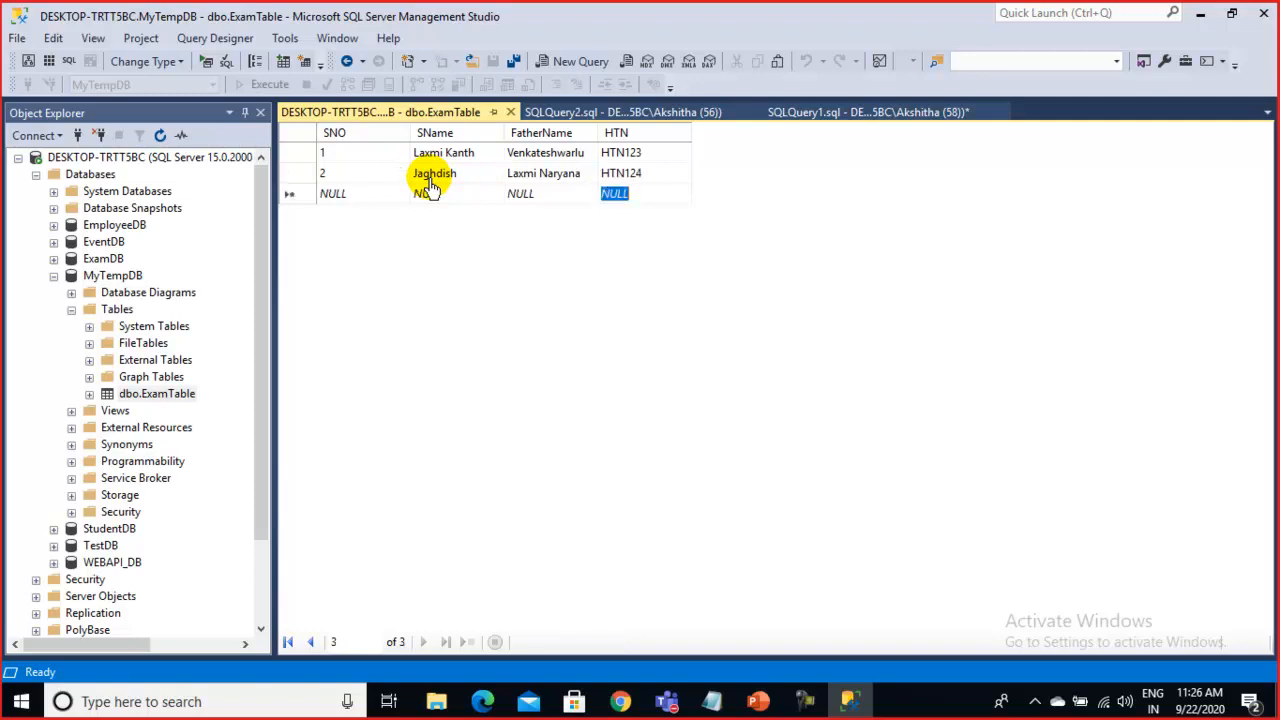
# Enter row 3 with SNO 3, a student name, a father name and HTN125
pyautogui.click(368, 200)
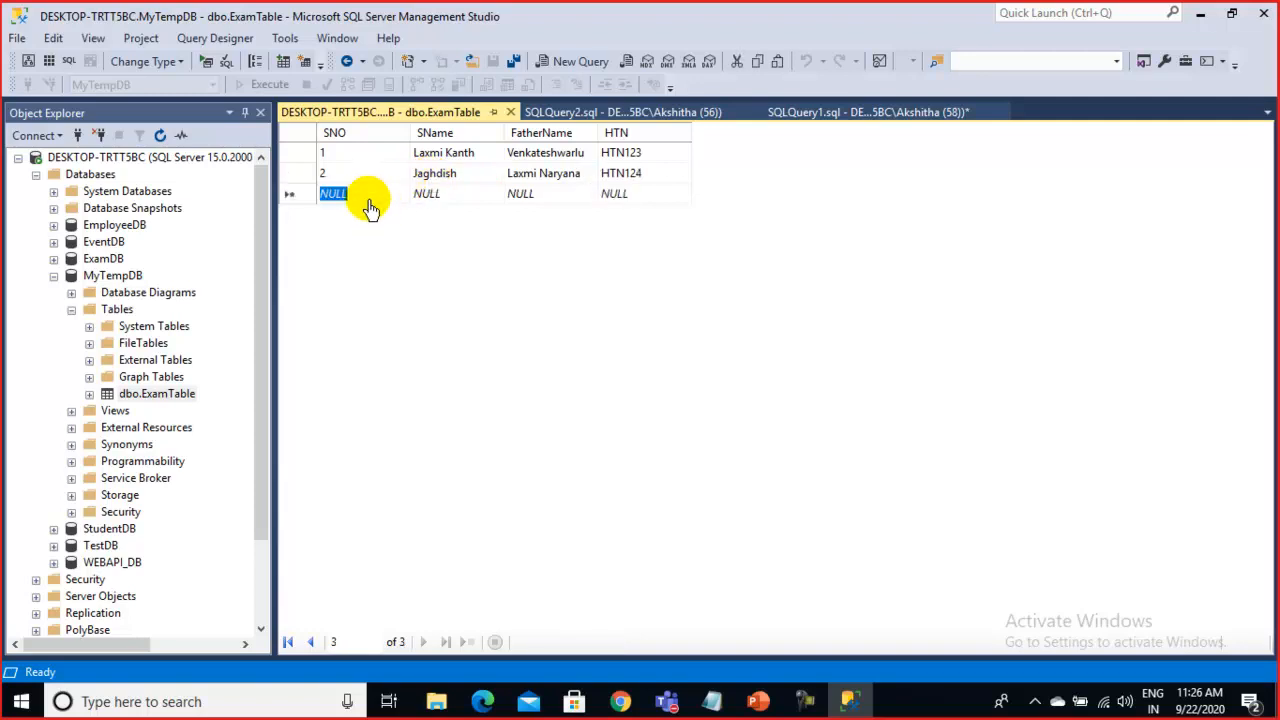
pyautogui.click(362, 200)
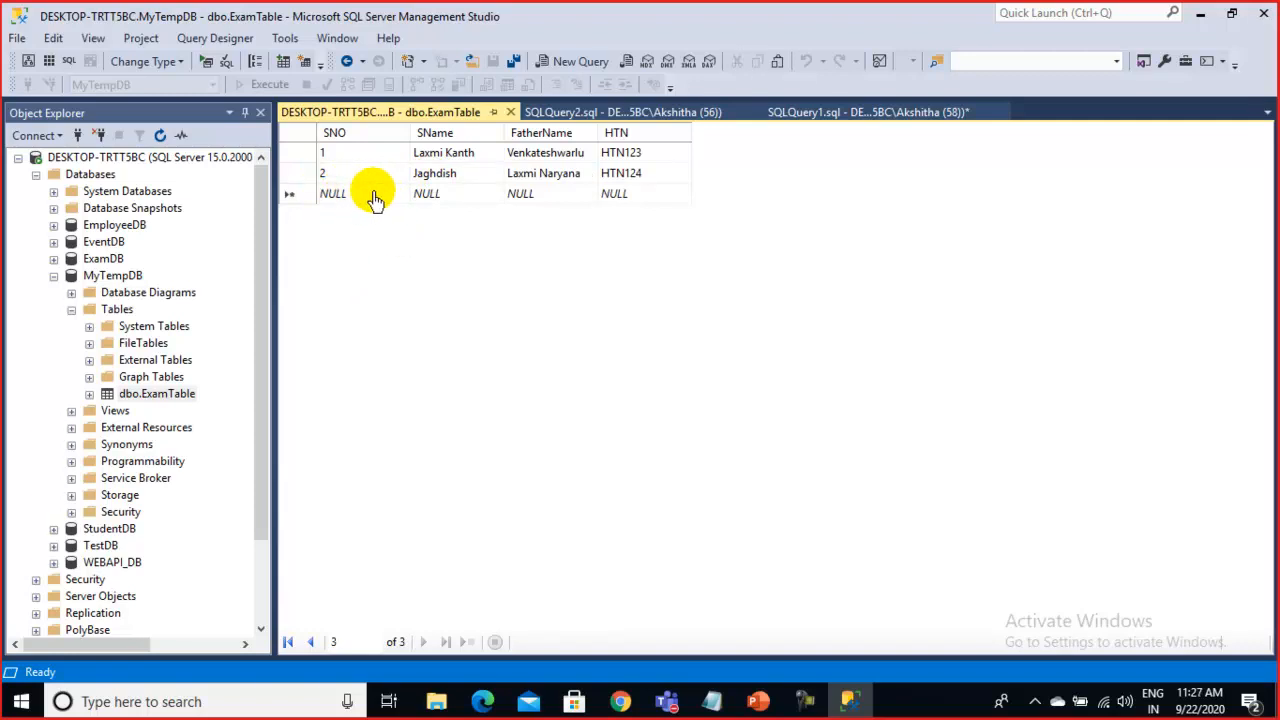
pyautogui.moveTo(353, 196); pyautogui.dragTo(286, 177)
pyautogui.click(361, 199)
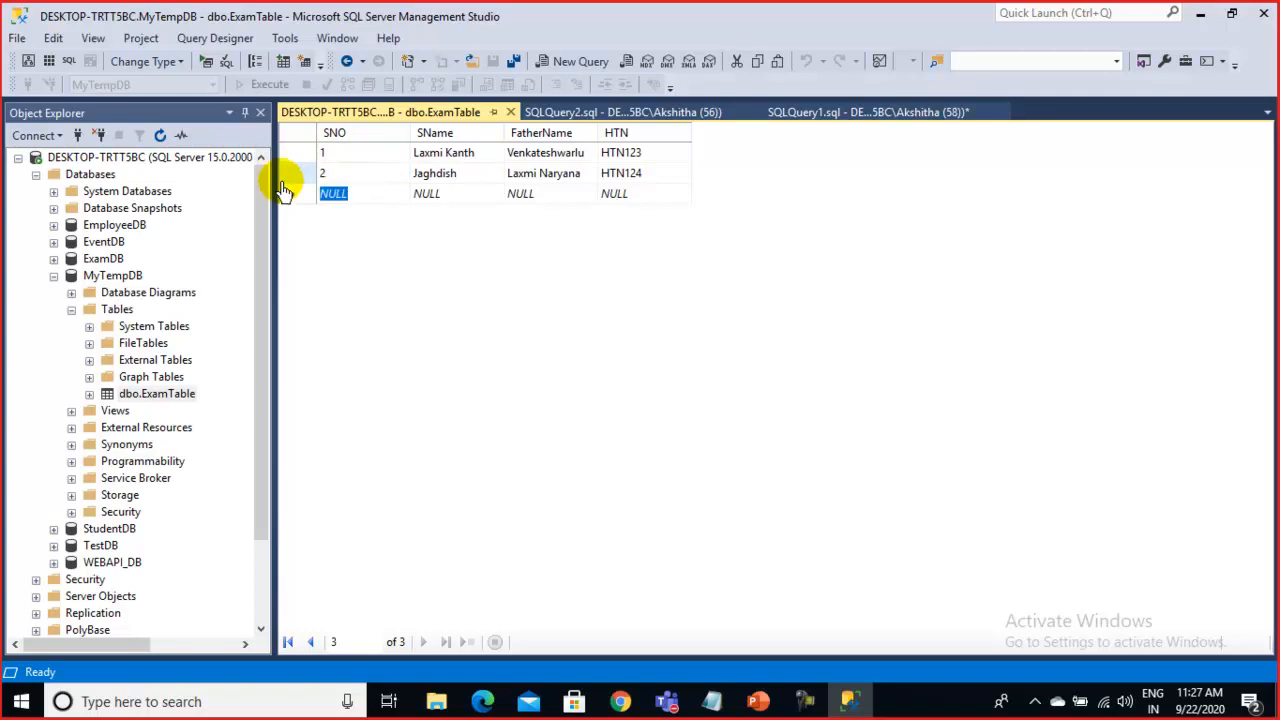
pyautogui.write('3')
pyautogui.click(463, 200)
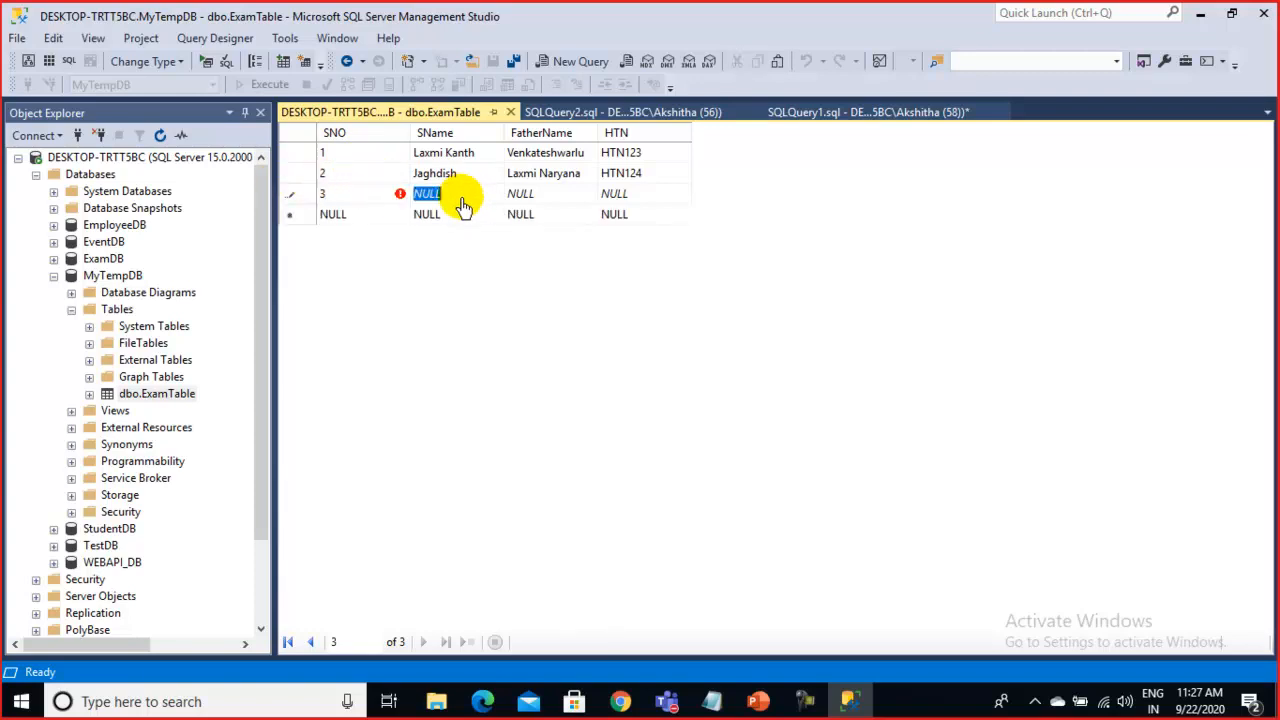
pyautogui.press('Tab')
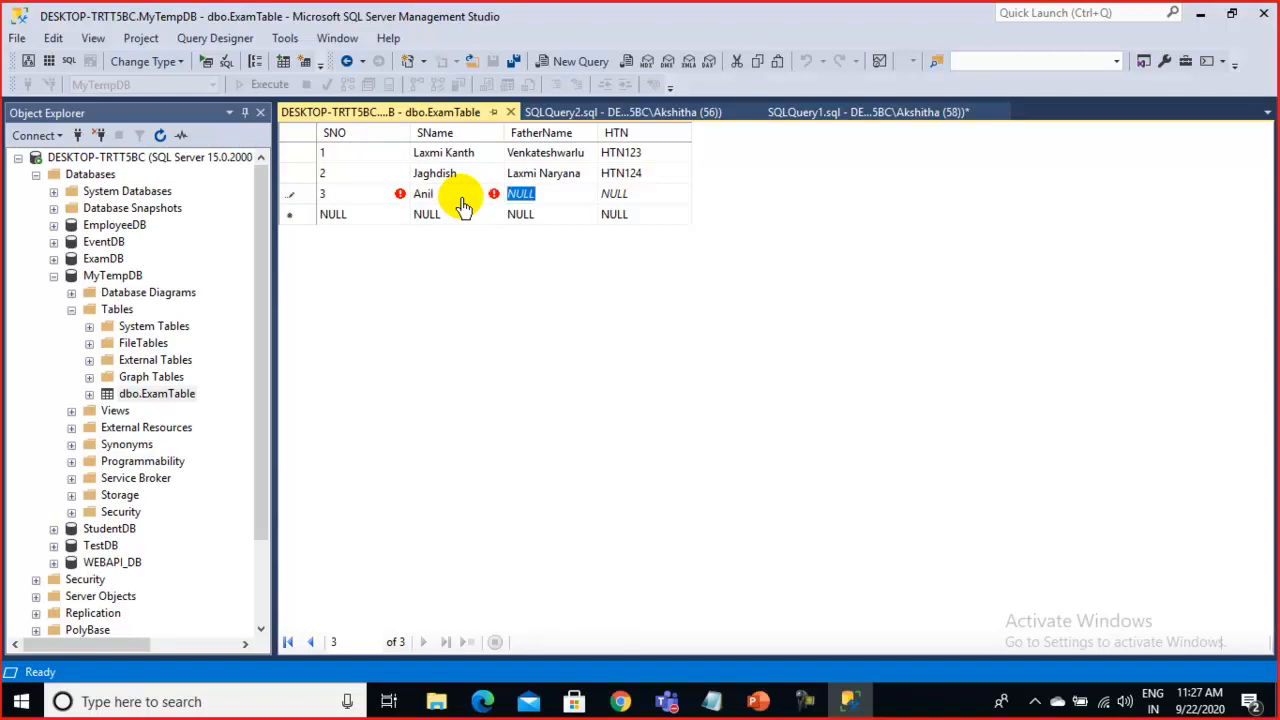
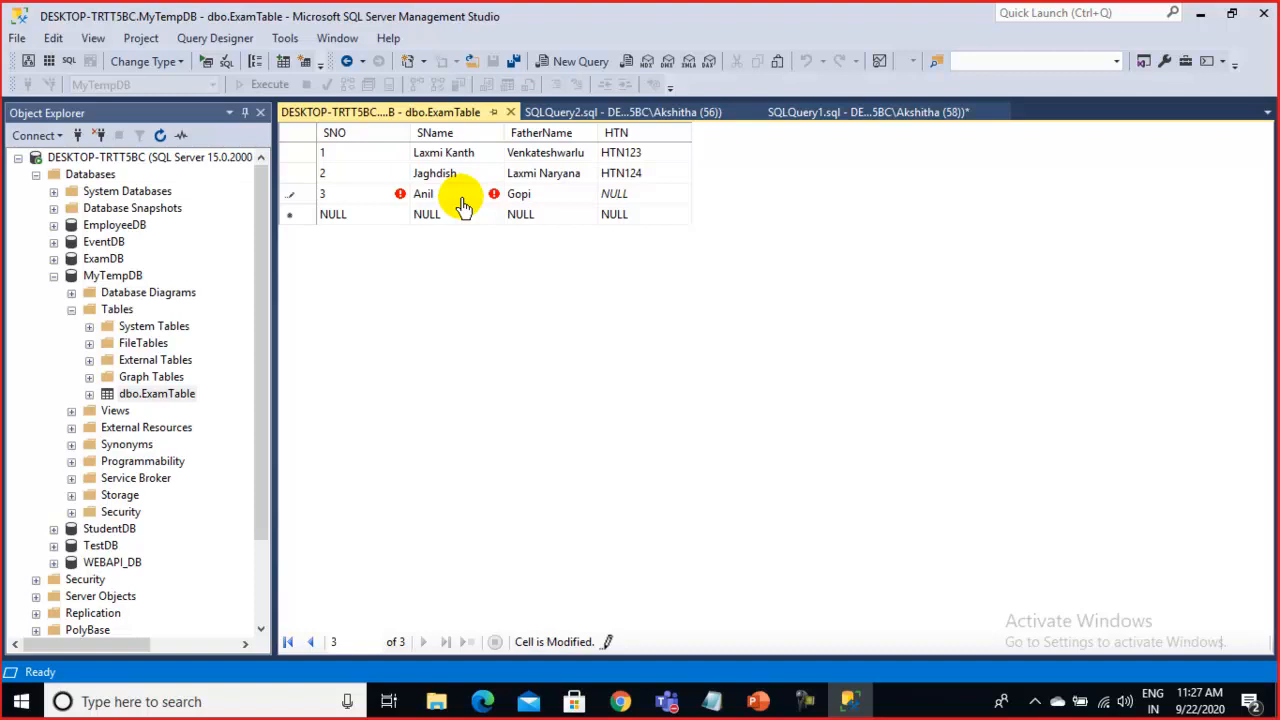
pyautogui.press('Tab')
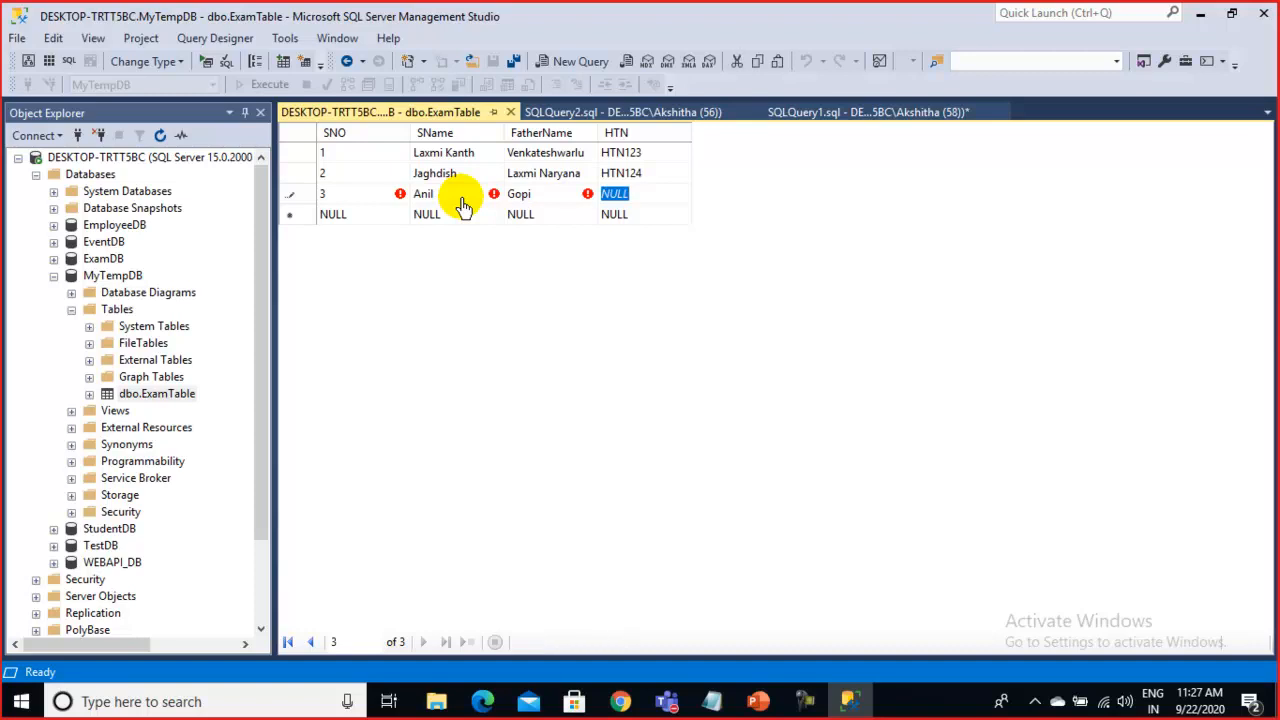
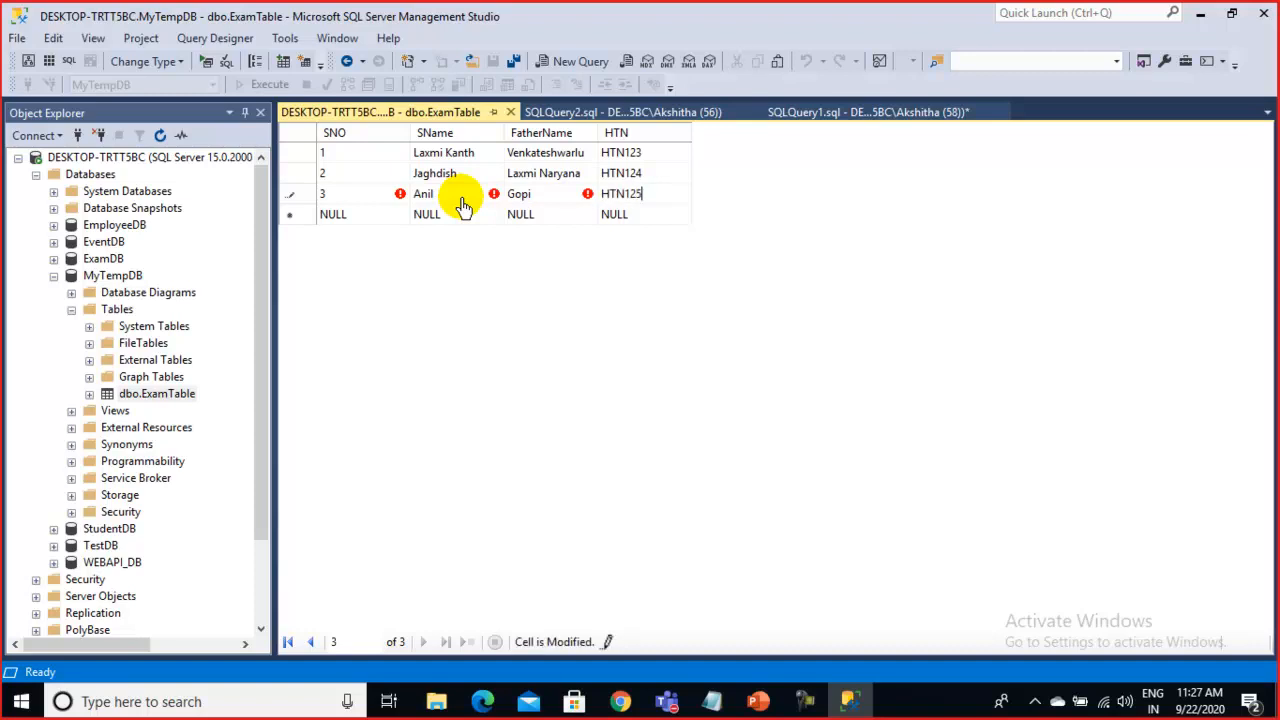
pyautogui.click(600, 218)
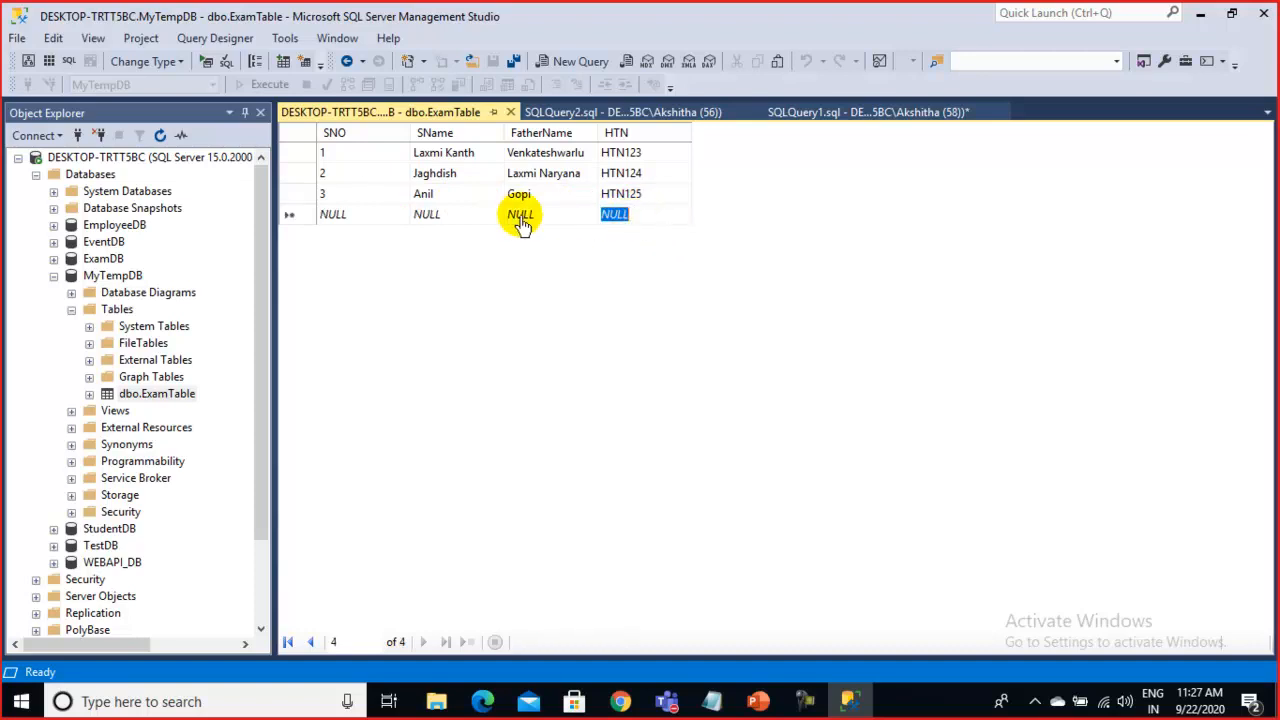
# Add another row with only a student name and HTN126, leaving SNO empty
pyautogui.click(364, 218)
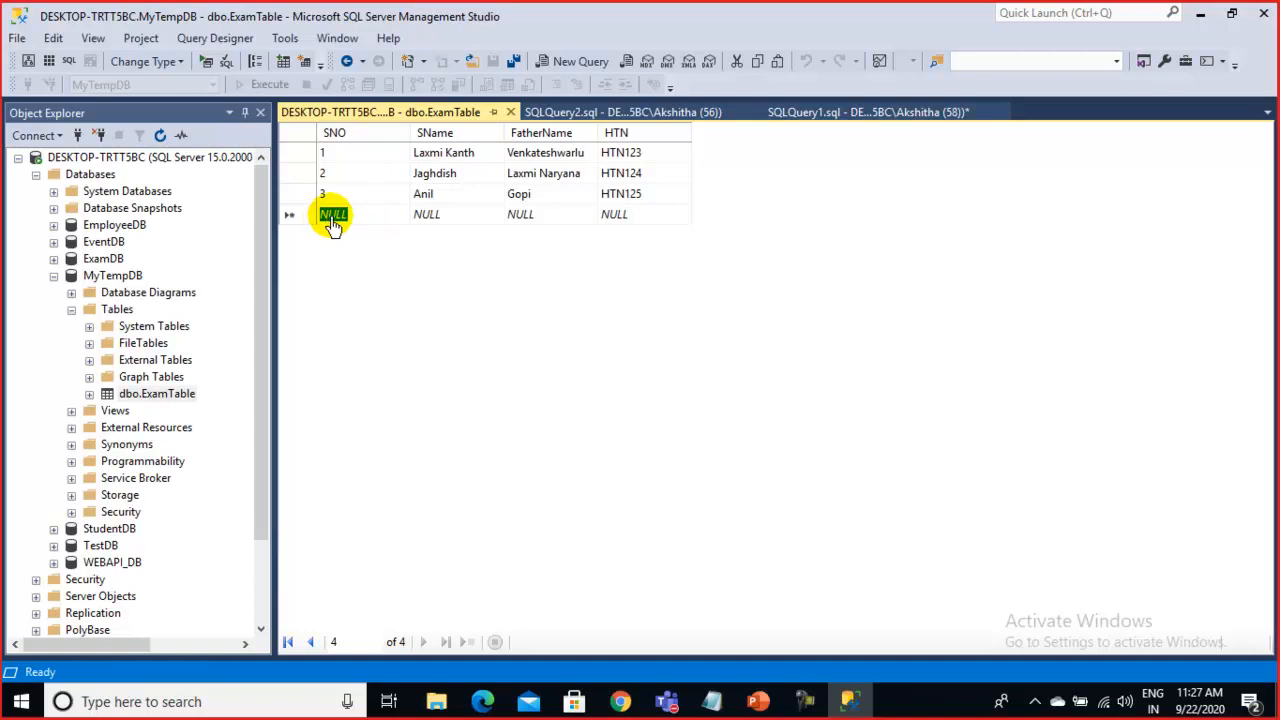
pyautogui.click(452, 220)
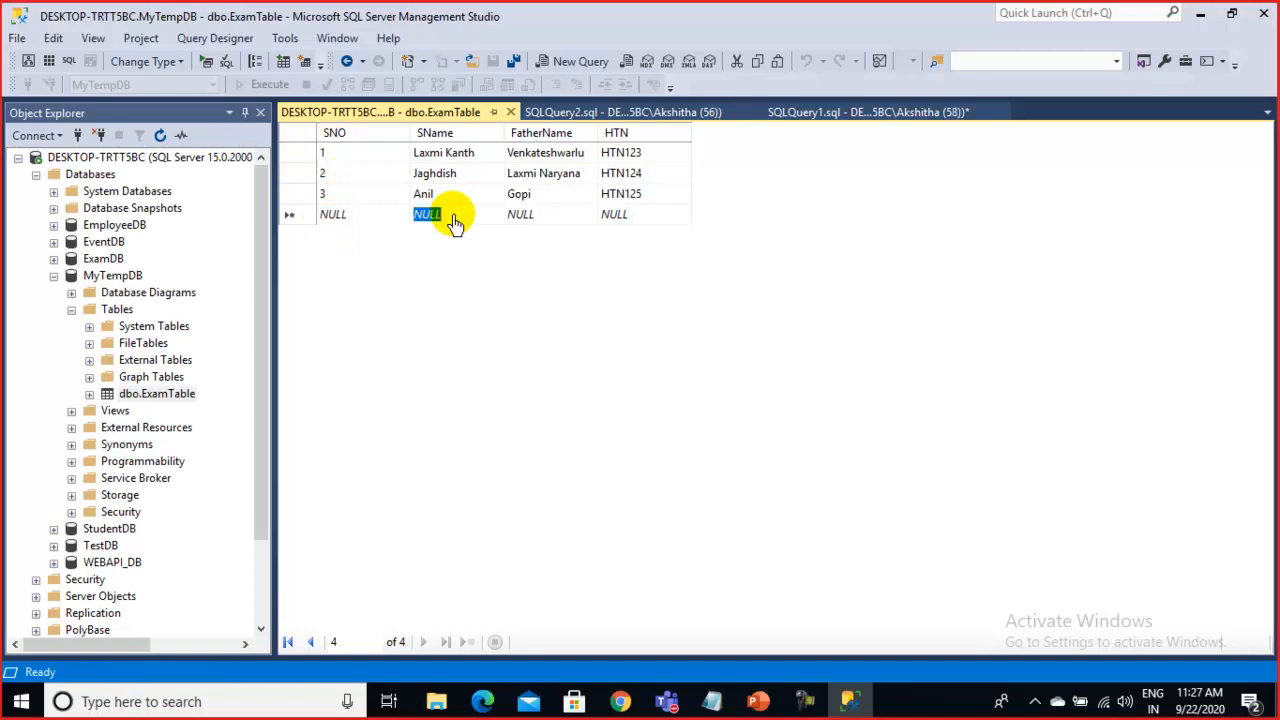
pyautogui.write('Gop')
pyautogui.press('BackSpace')
pyautogui.press('BackSpace')
pyautogui.write('opi')
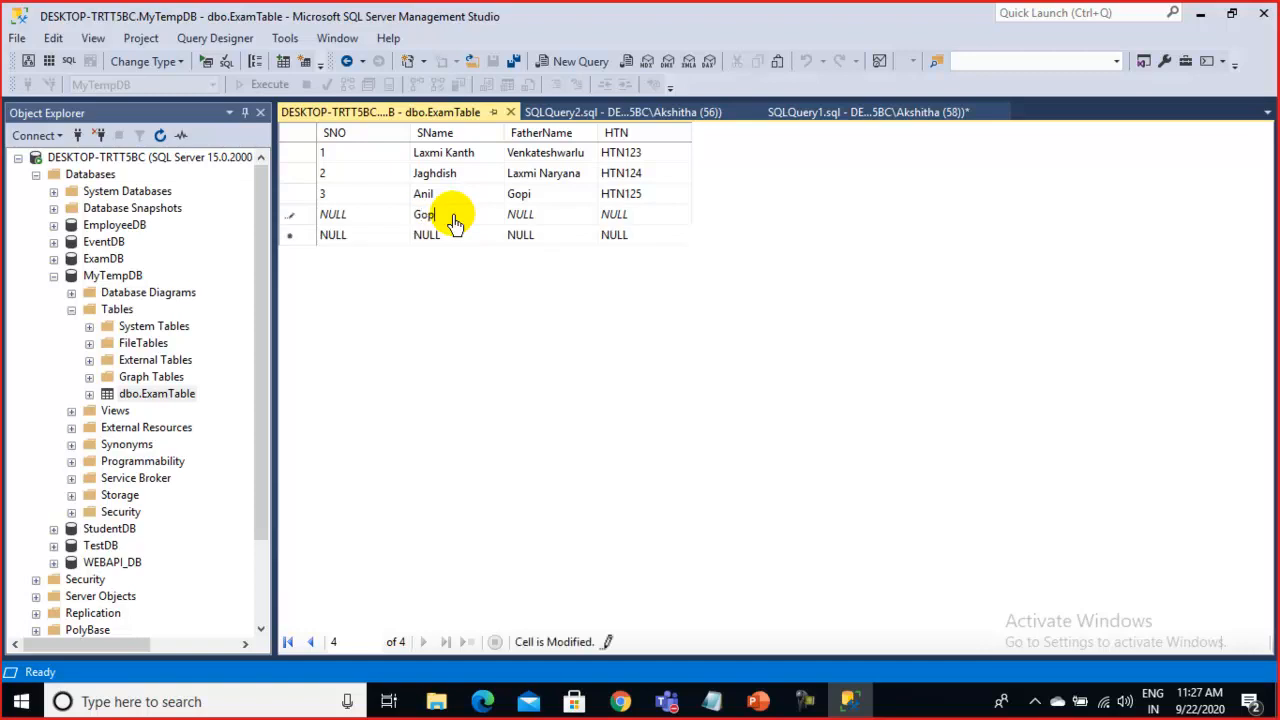
pyautogui.click(608, 200)
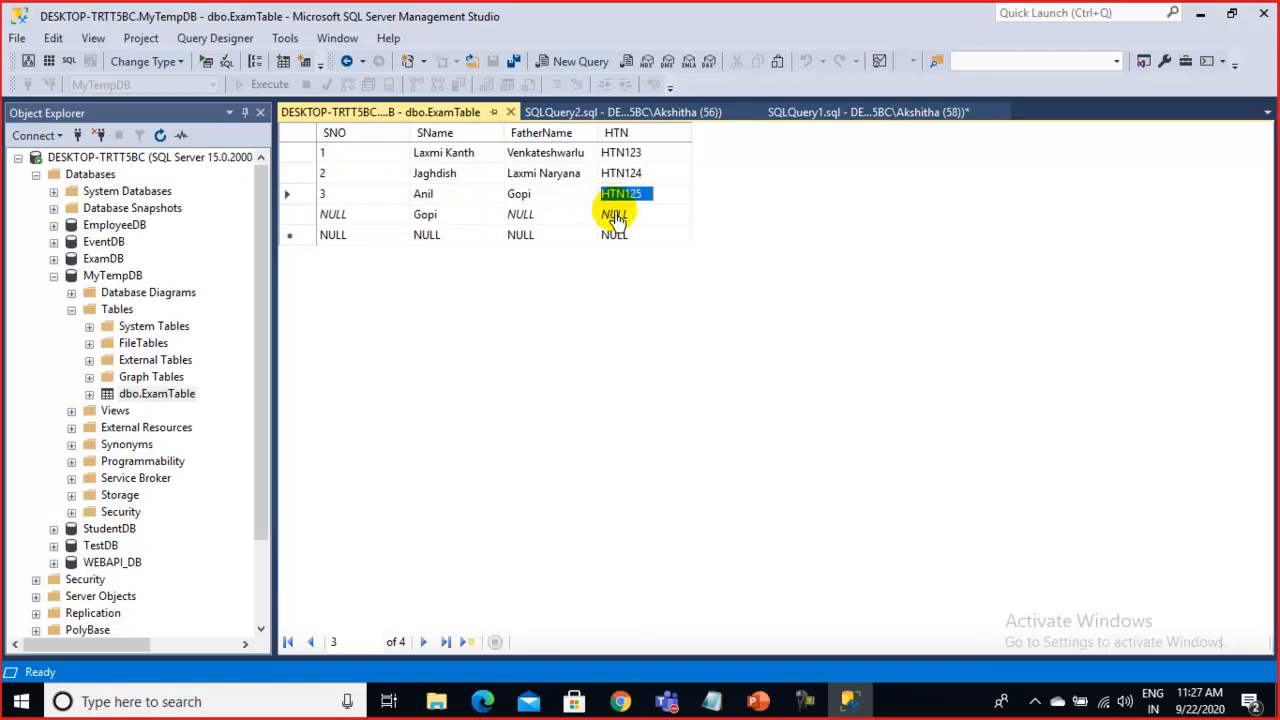
pyautogui.click(615, 214)
pyautogui.write('HT')
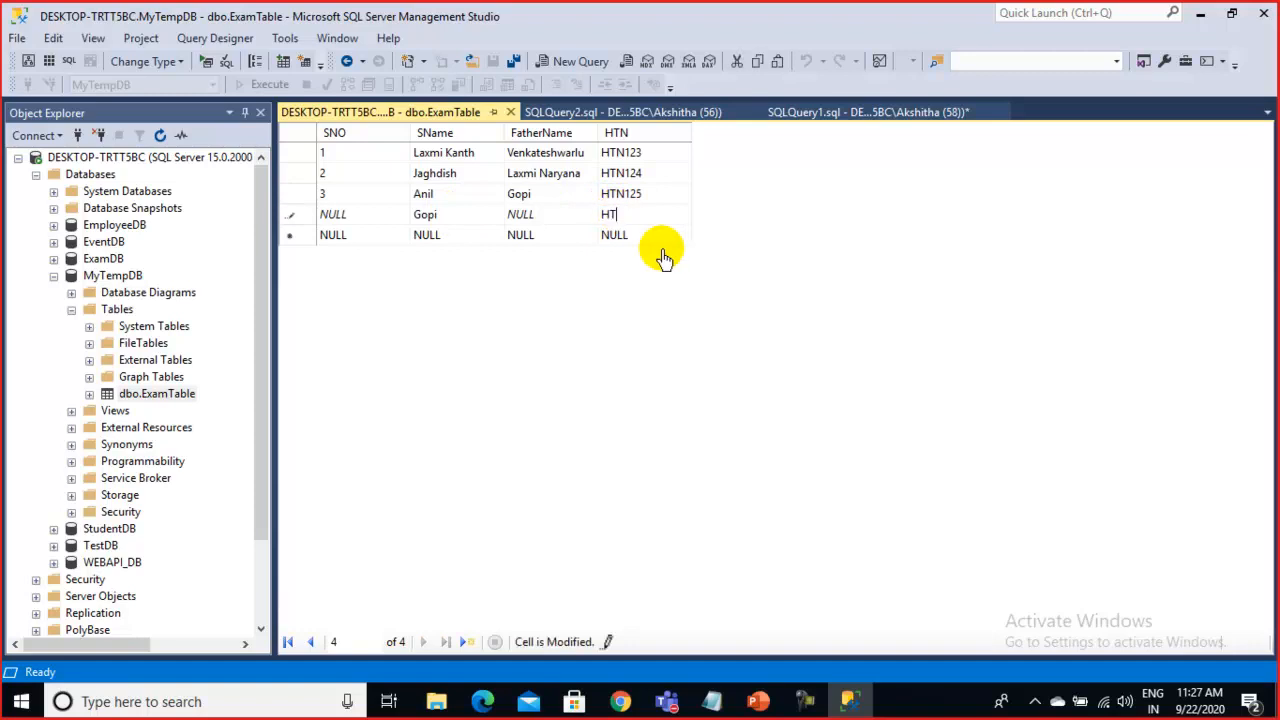
pyautogui.write('N126')
pyautogui.press('Return')
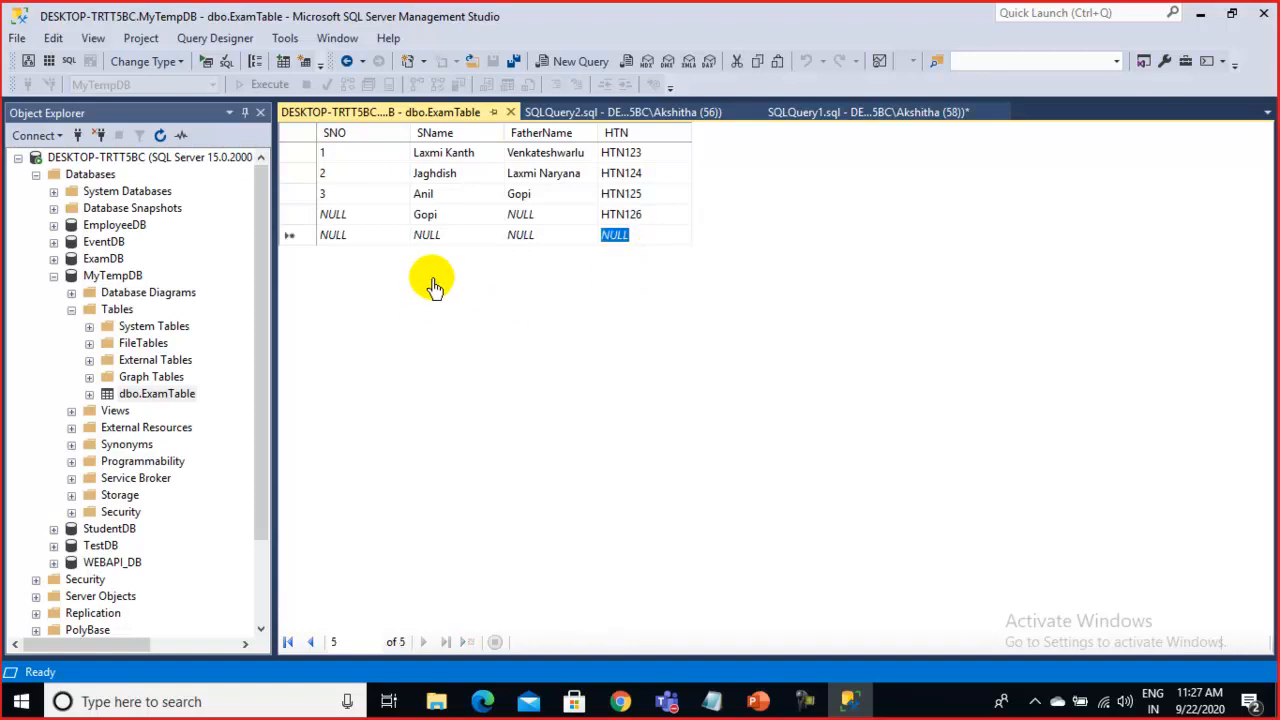
# Add row 5 with SNO 5 and a student name
pyautogui.click(337, 221)
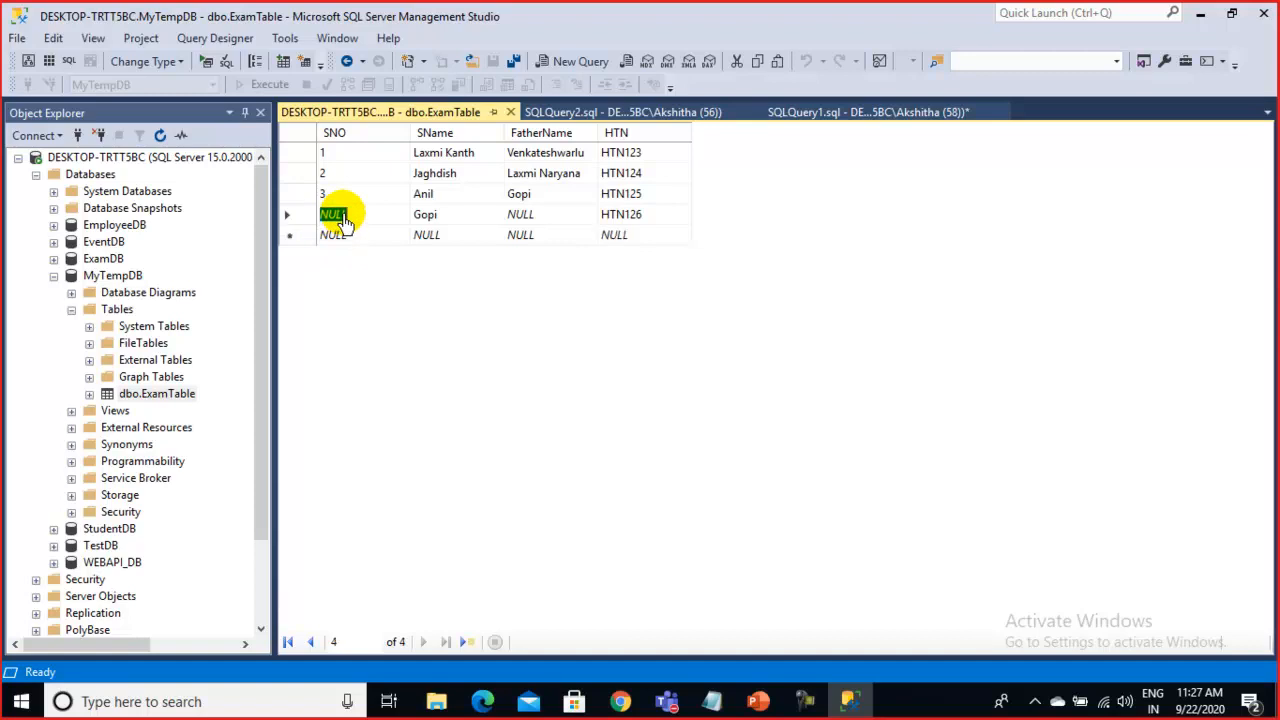
pyautogui.click(450, 221)
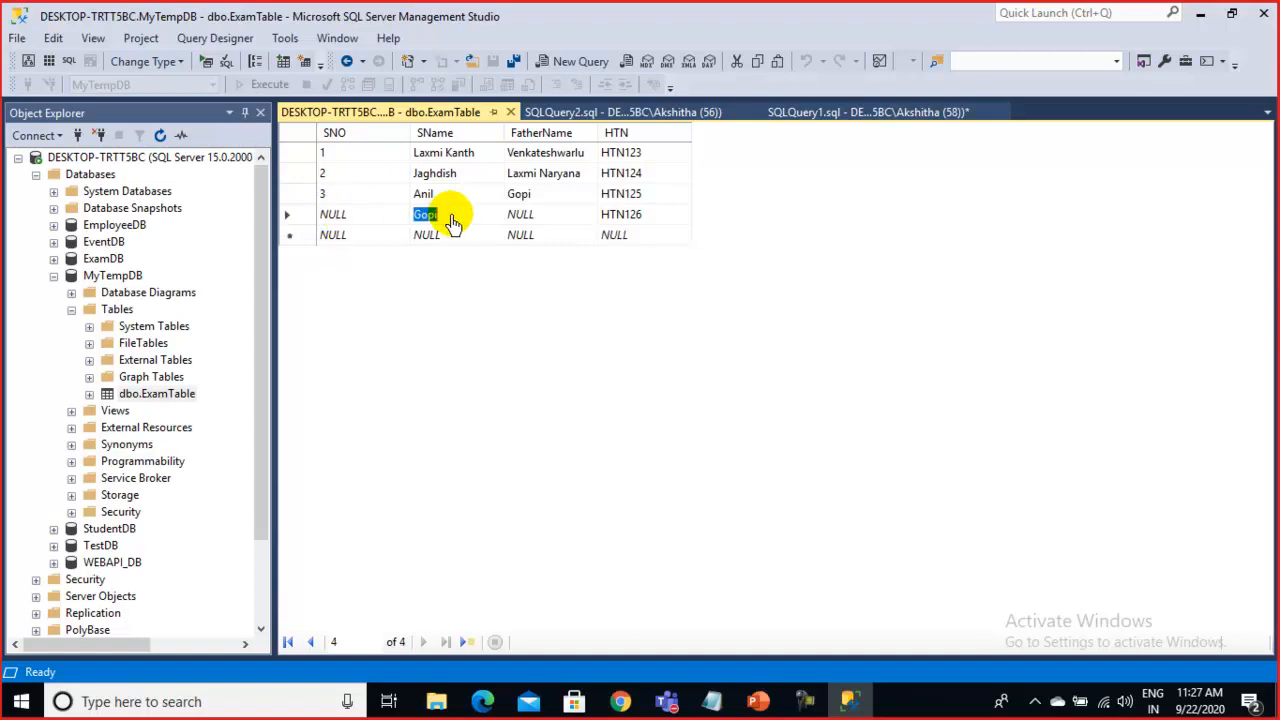
pyautogui.click(572, 221)
pyautogui.click(624, 218)
pyautogui.click(358, 235)
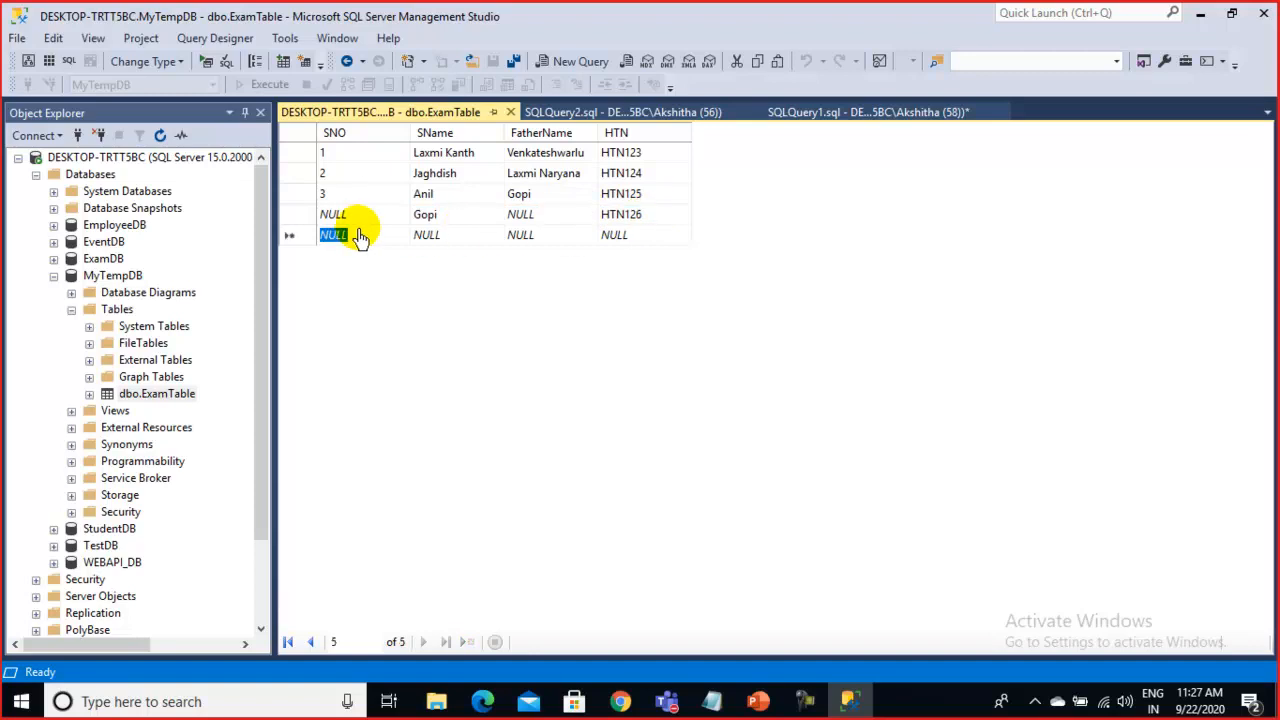
pyautogui.write('5')
pyautogui.click(428, 236)
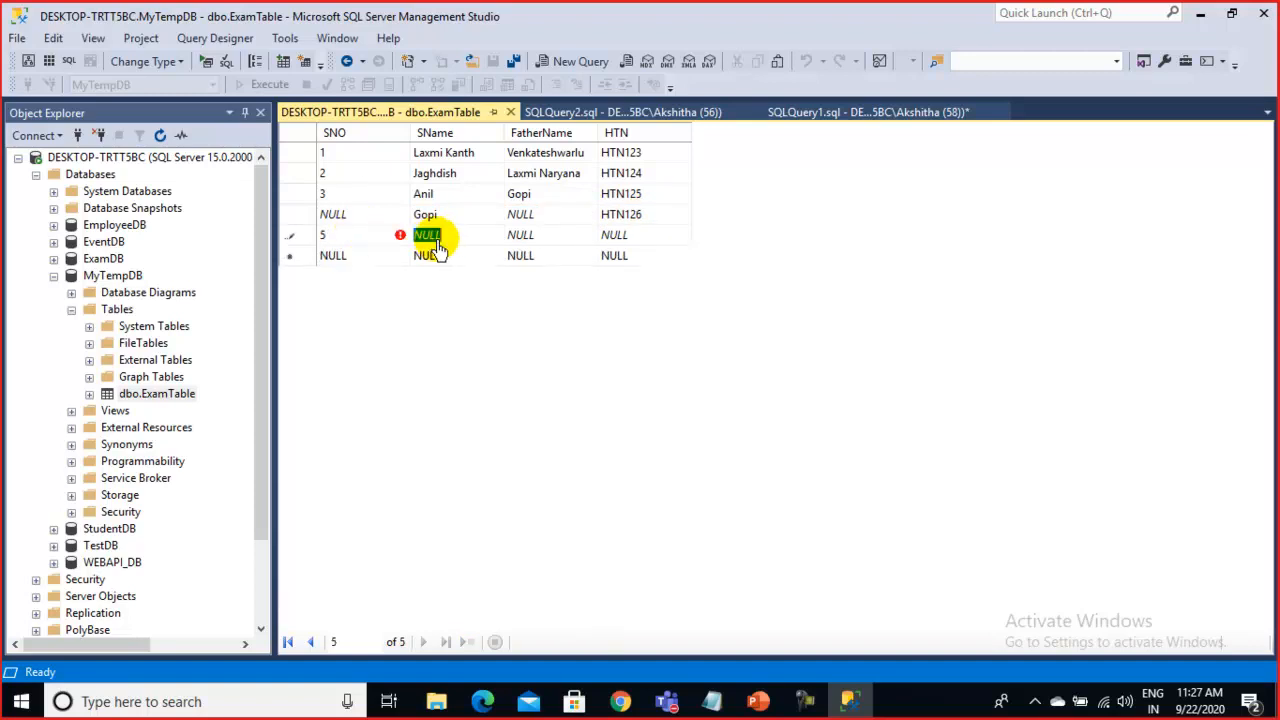
pyautogui.click(530, 236)
pyautogui.click(452, 240)
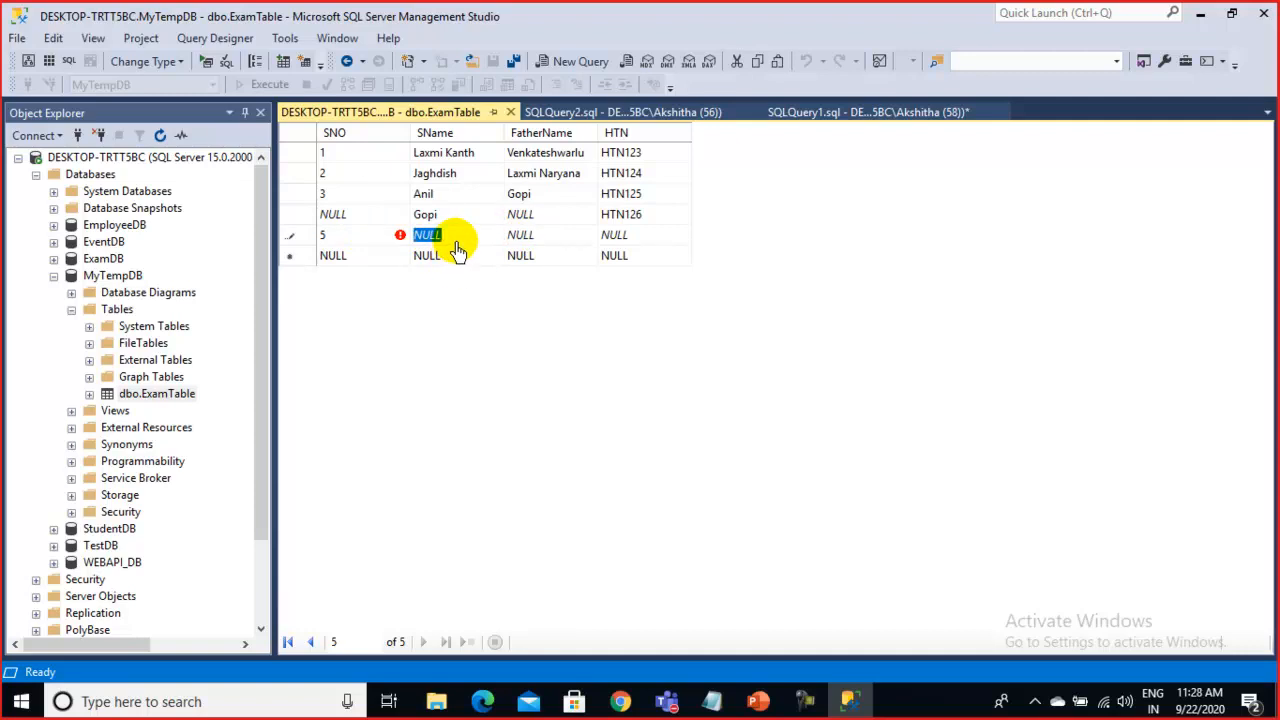
pyautogui.write('Man')
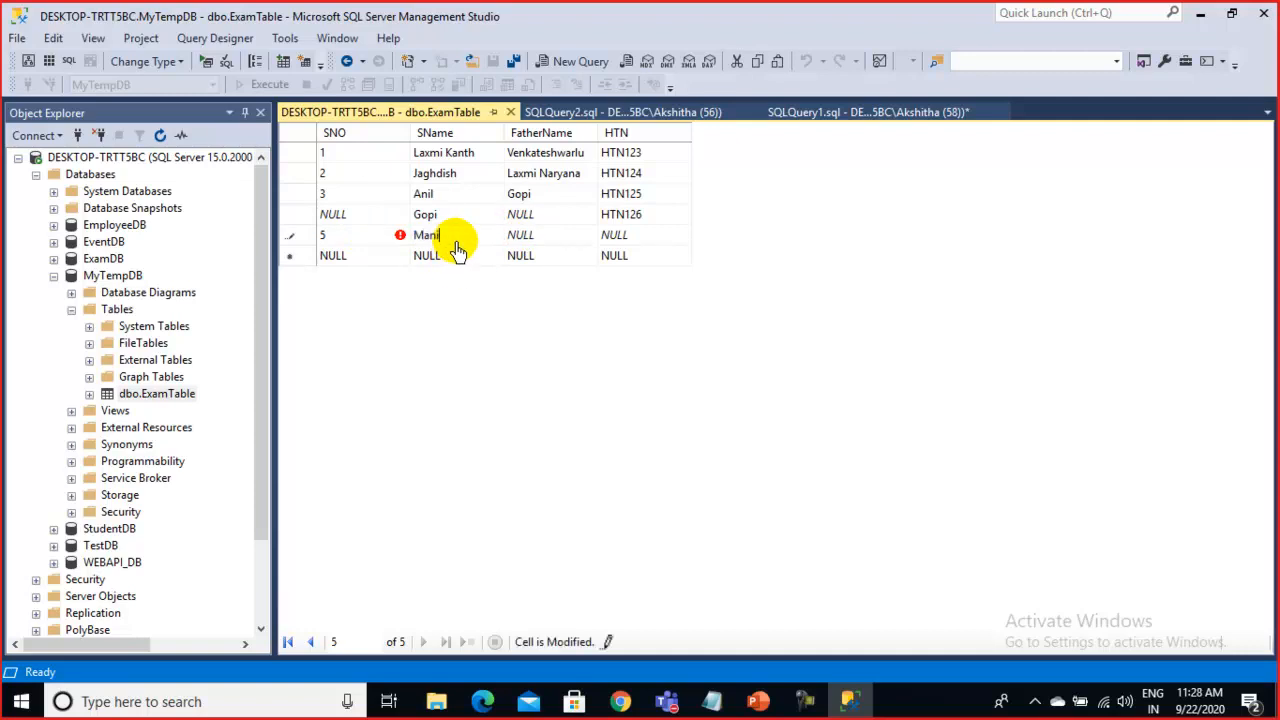
pyautogui.write('i')
pyautogui.press('Tab')
pyautogui.press('Tab')
pyautogui.press('Tab')
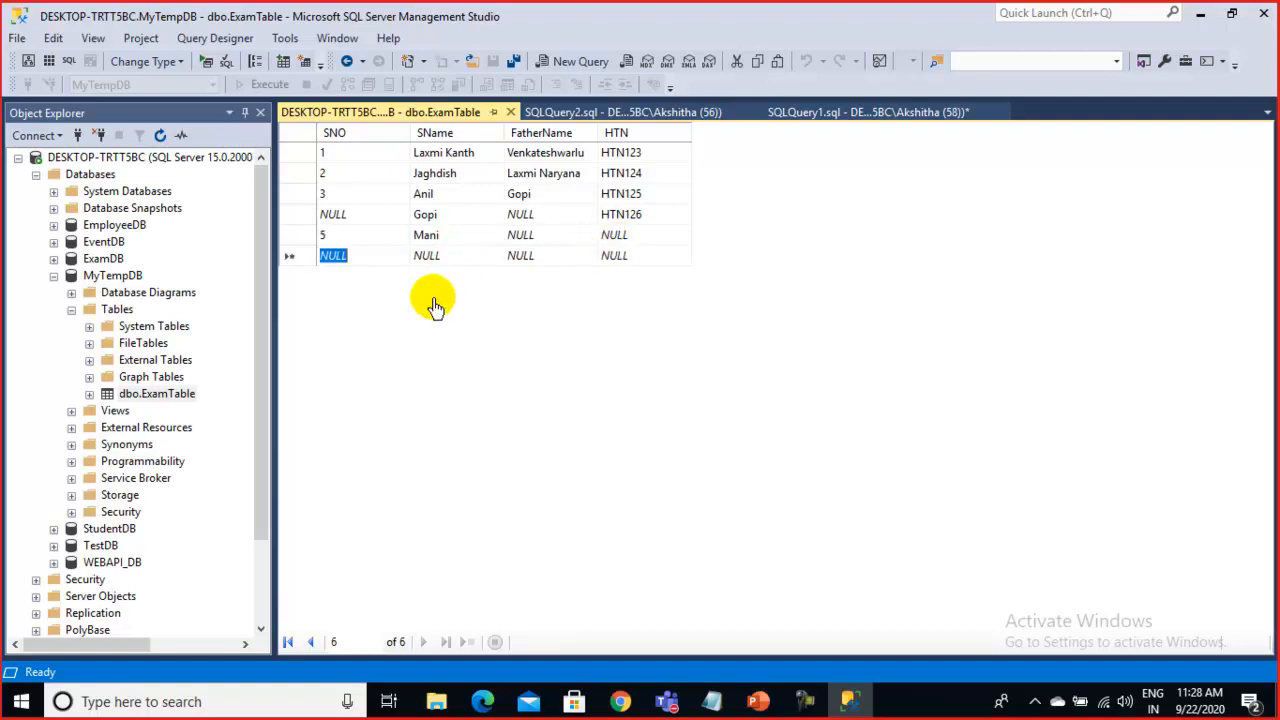
pyautogui.click(510, 113)
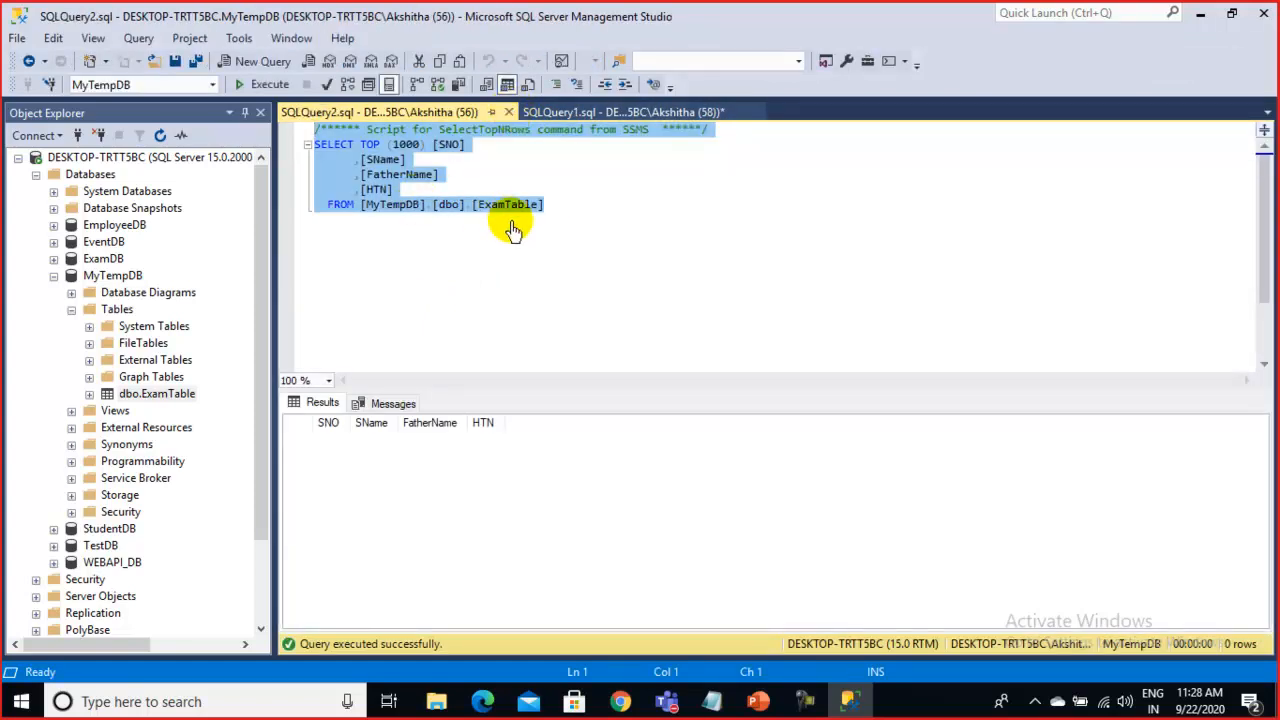
pyautogui.click(705, 247)
pyautogui.moveTo(545, 205); pyautogui.dragTo(224, 125)
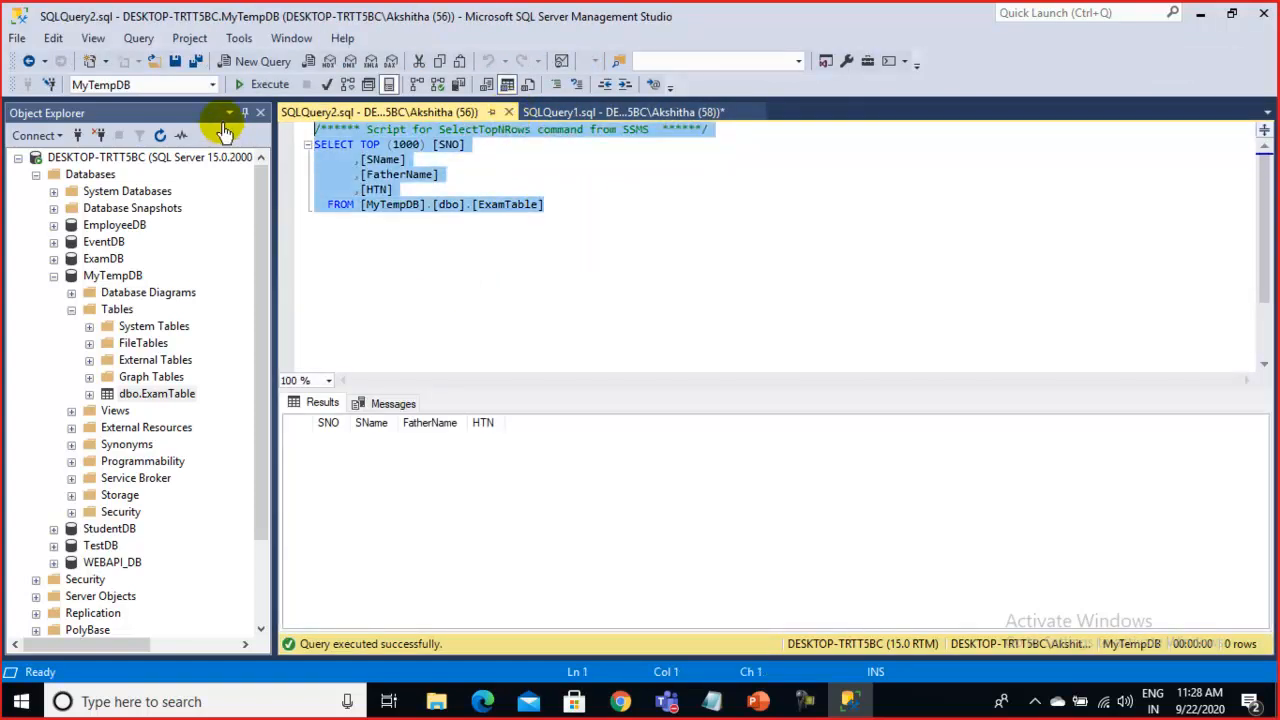
pyautogui.click(256, 84)
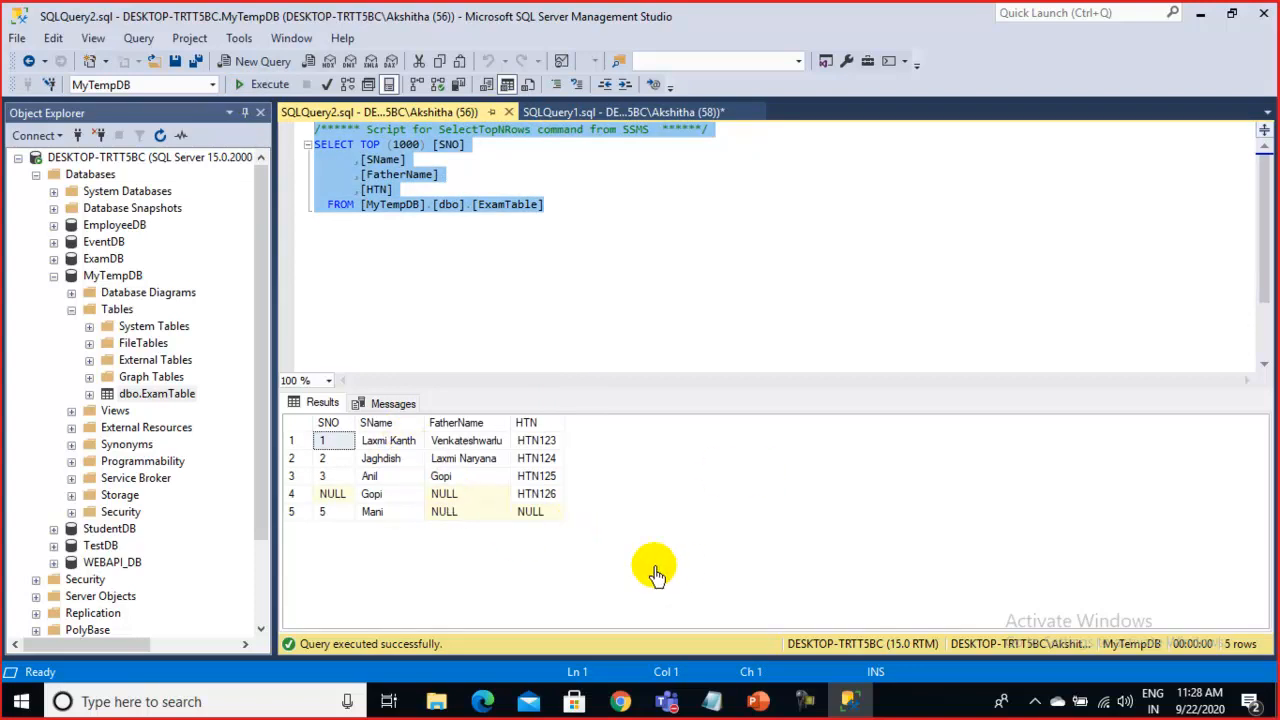
pyautogui.click(472, 343)
pyautogui.moveTo(612, 206); pyautogui.dragTo(168, 90)
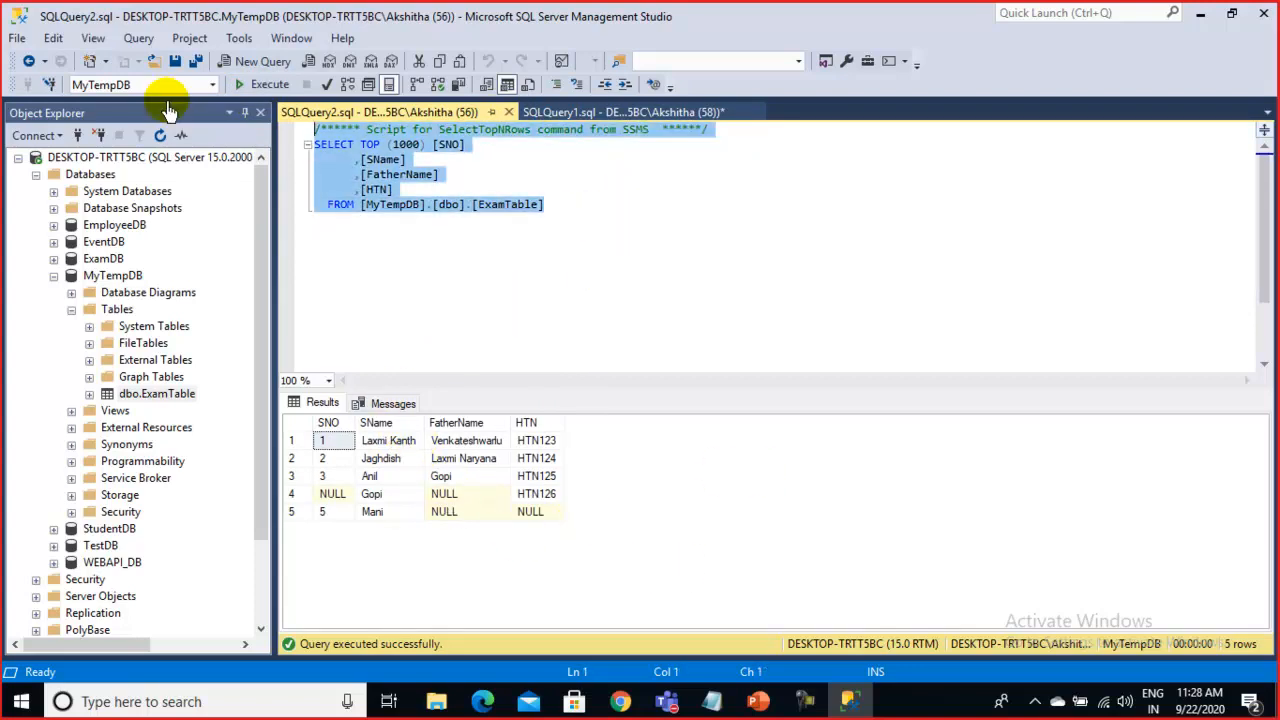
pyautogui.click(262, 85)
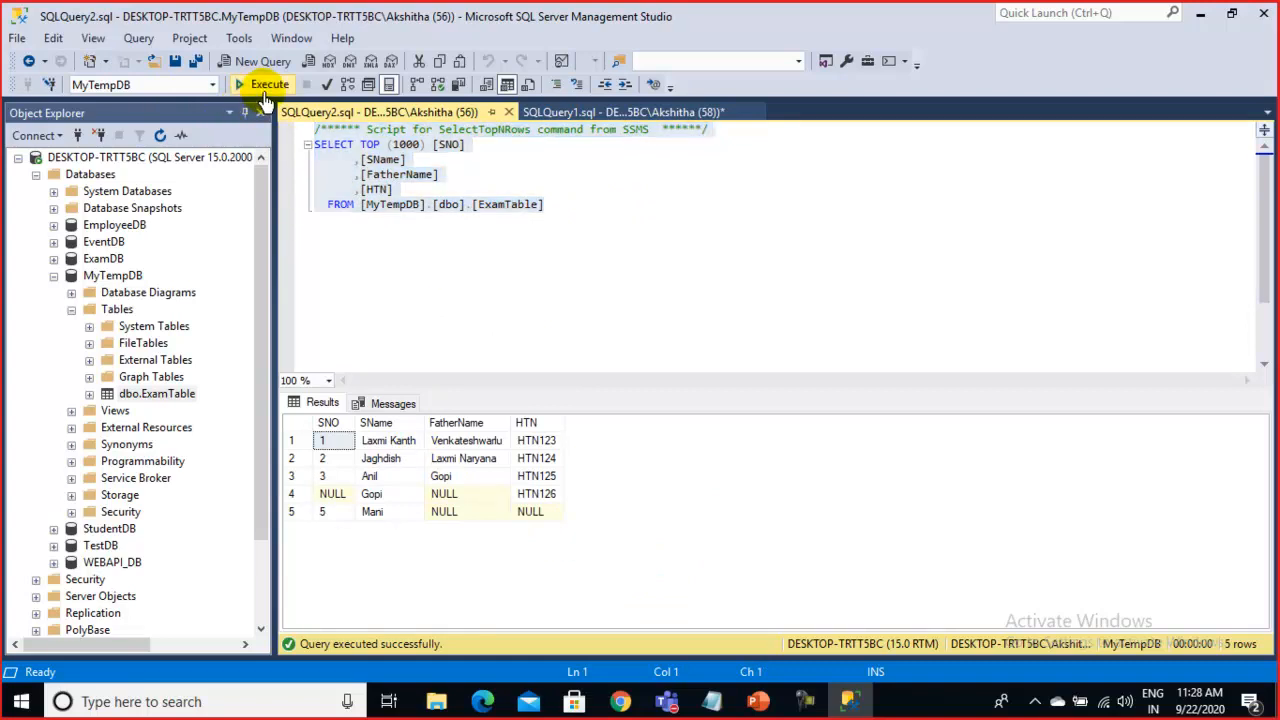
pyautogui.click(160, 394)
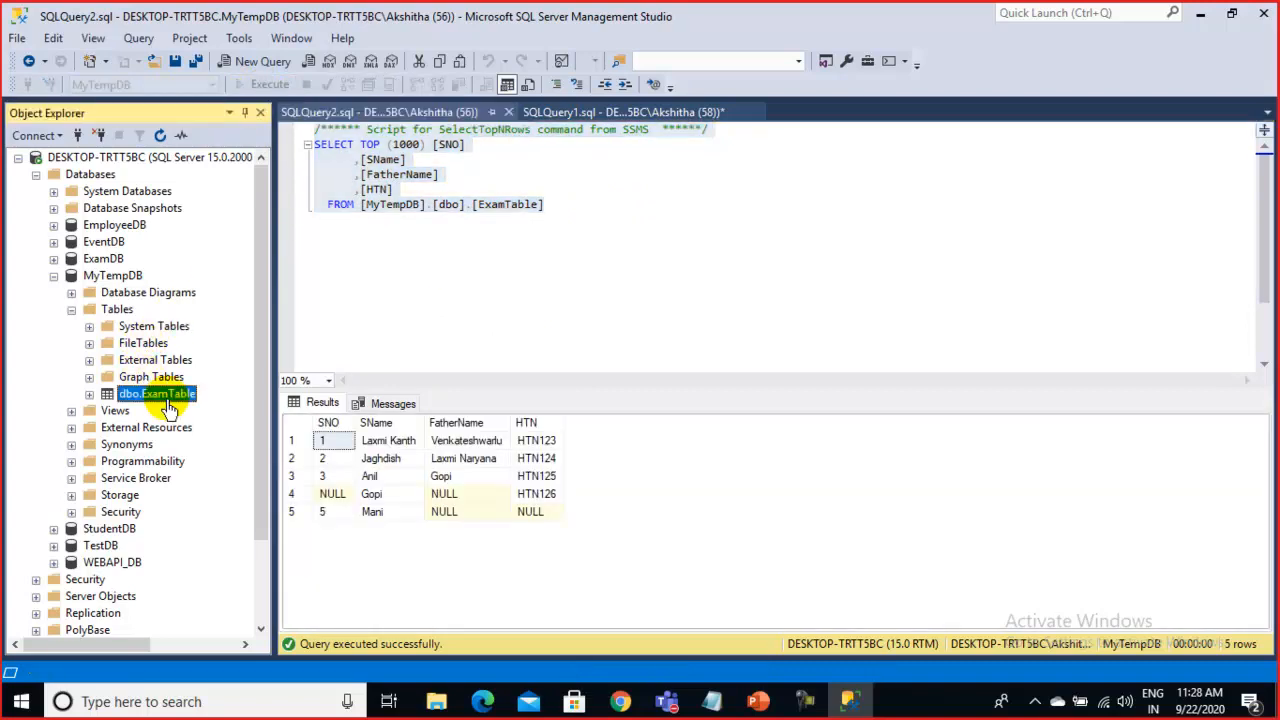
pyautogui.click(466, 318)
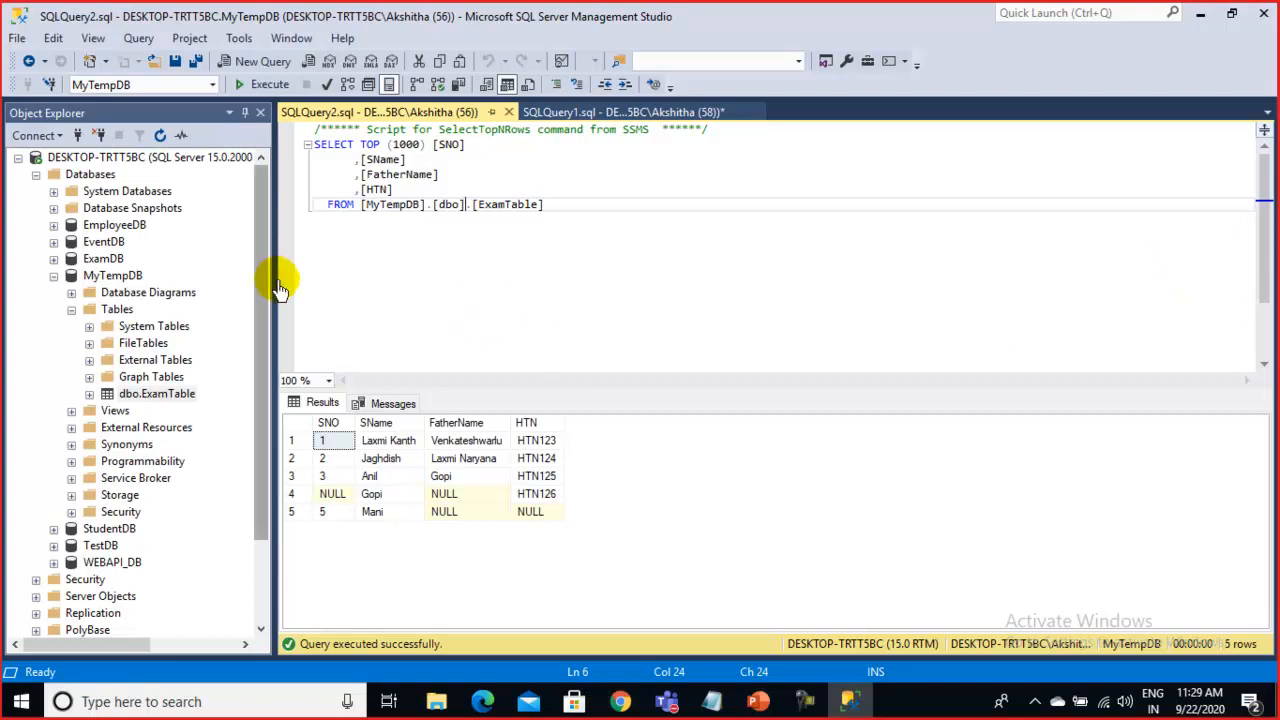
pyautogui.press('Right')
pyautogui.press('Right')
pyautogui.press('Right')
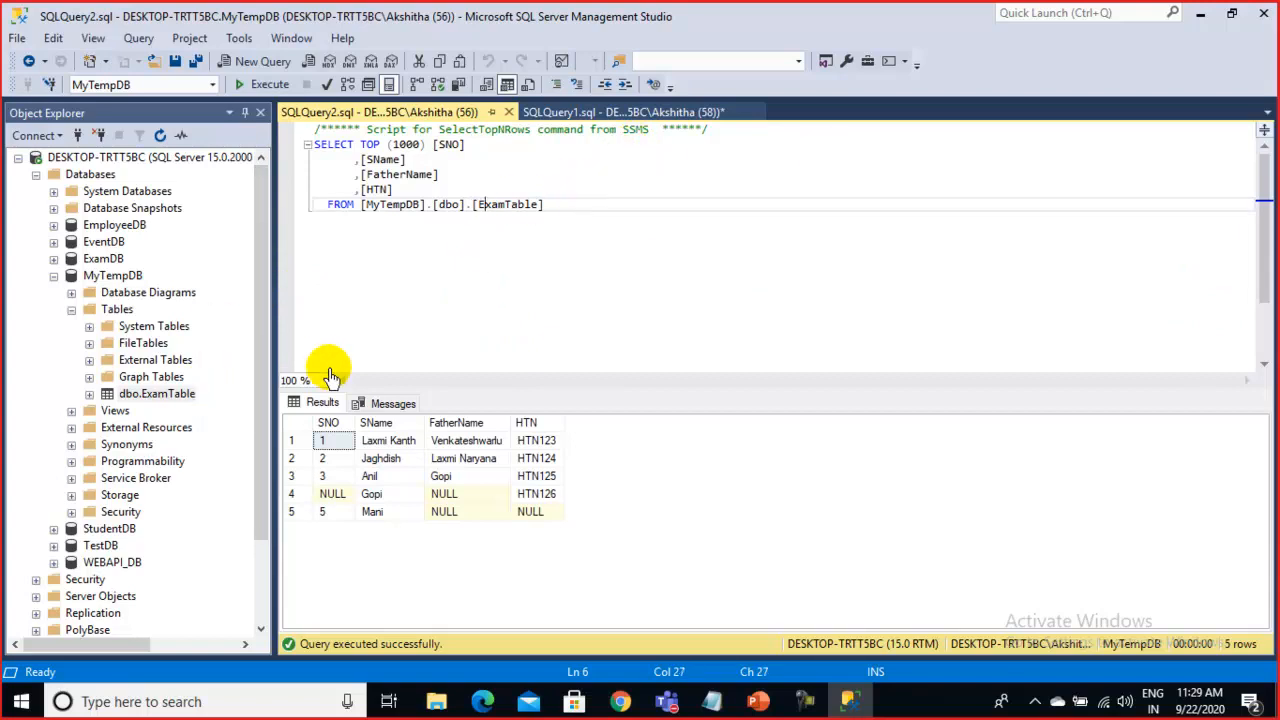
pyautogui.click(588, 216)
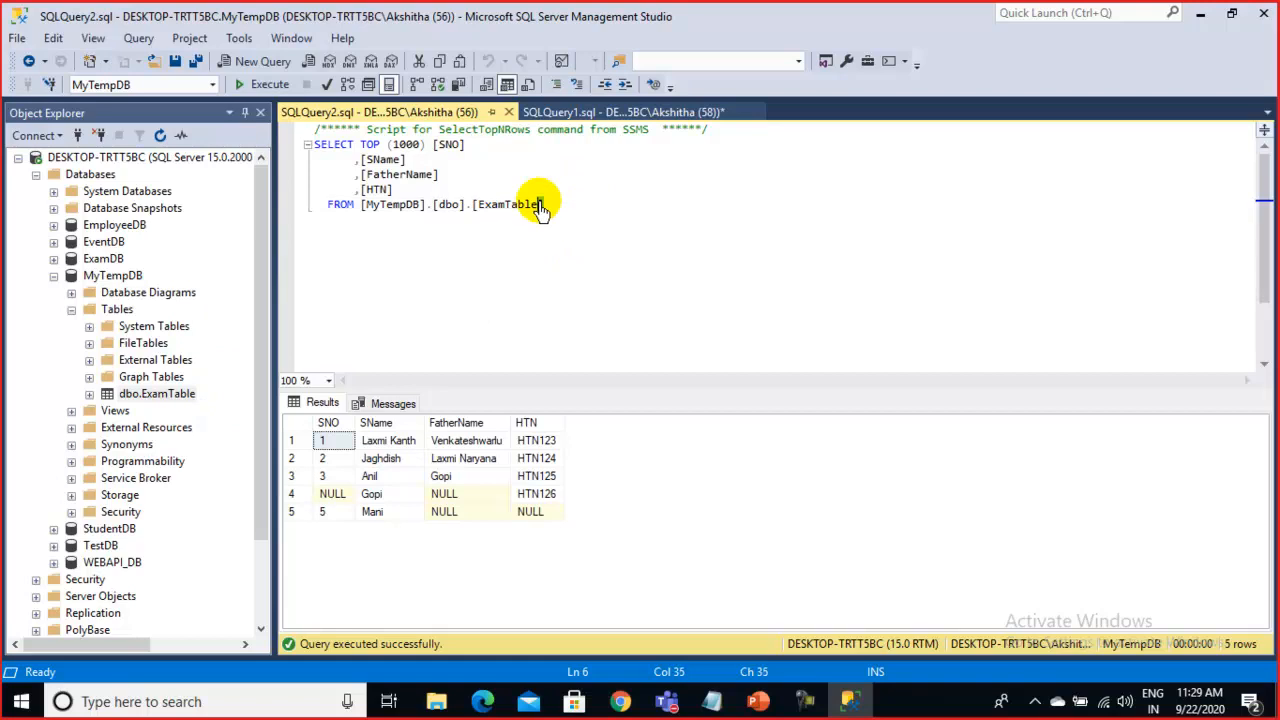
pyautogui.click(617, 206)
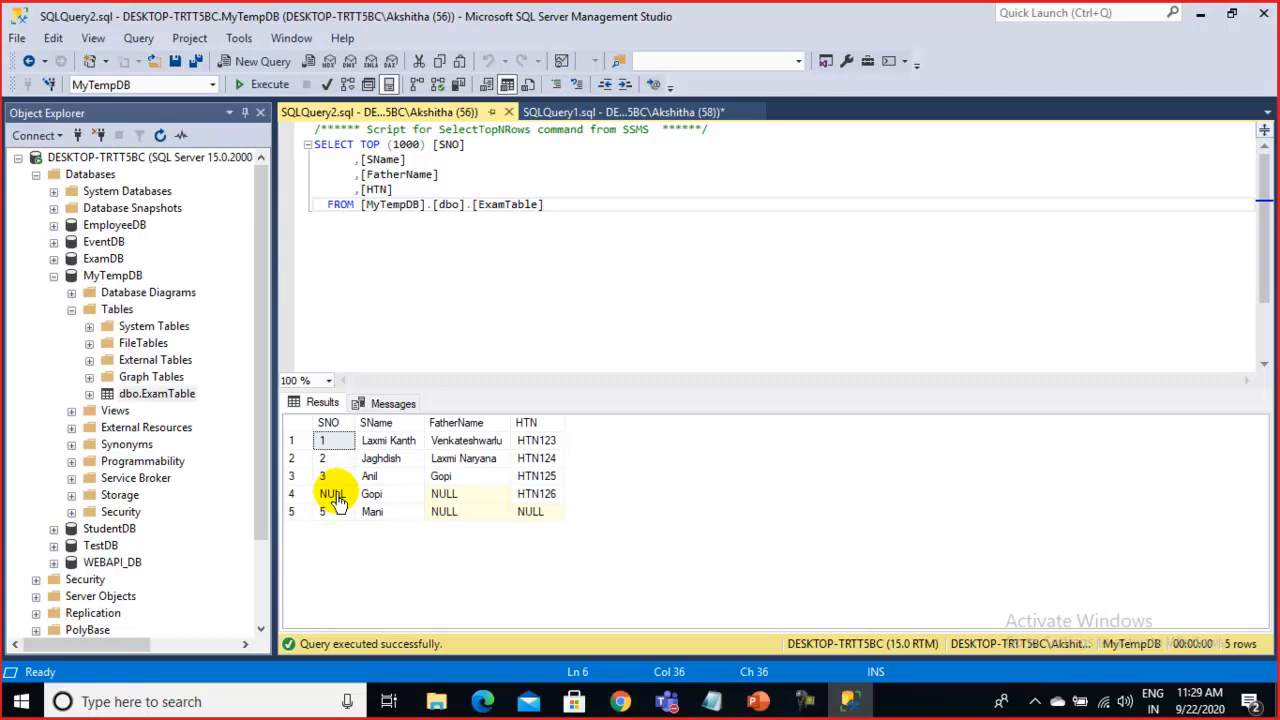
# Open ExamTable's design and stop the SNO column from allowing nulls
pyautogui.rightClick(162, 396)
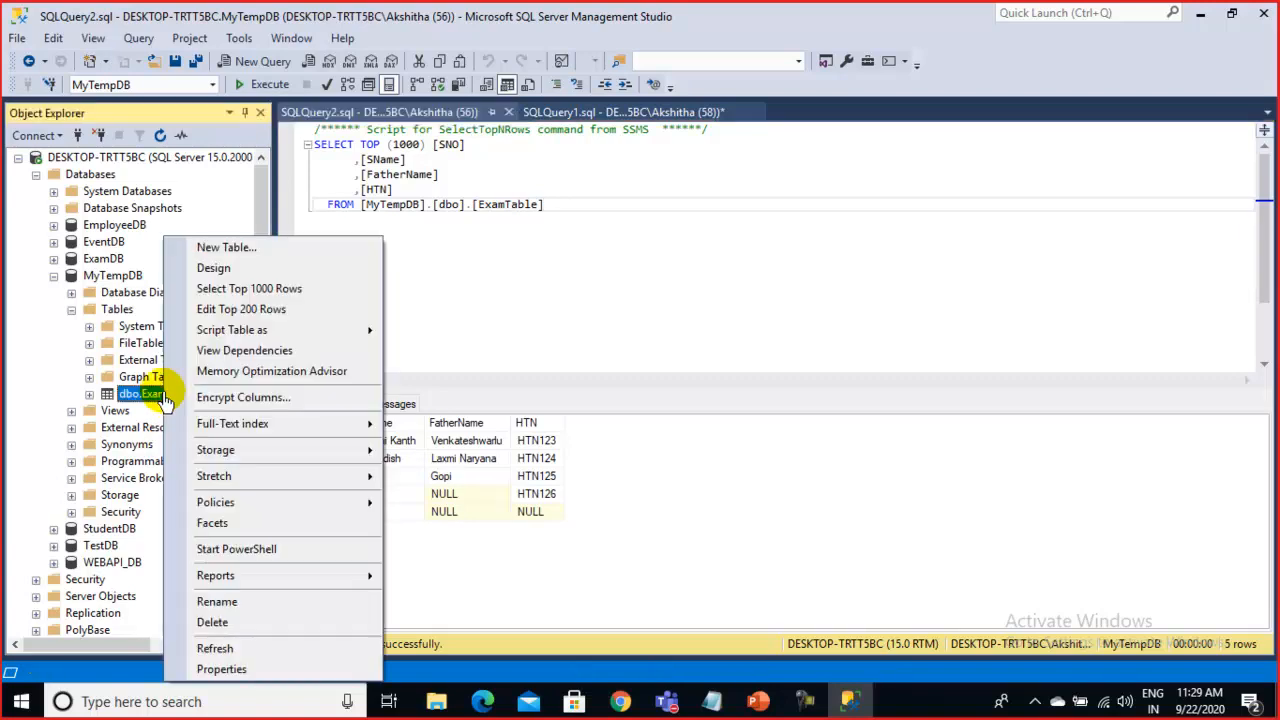
pyautogui.click(238, 270)
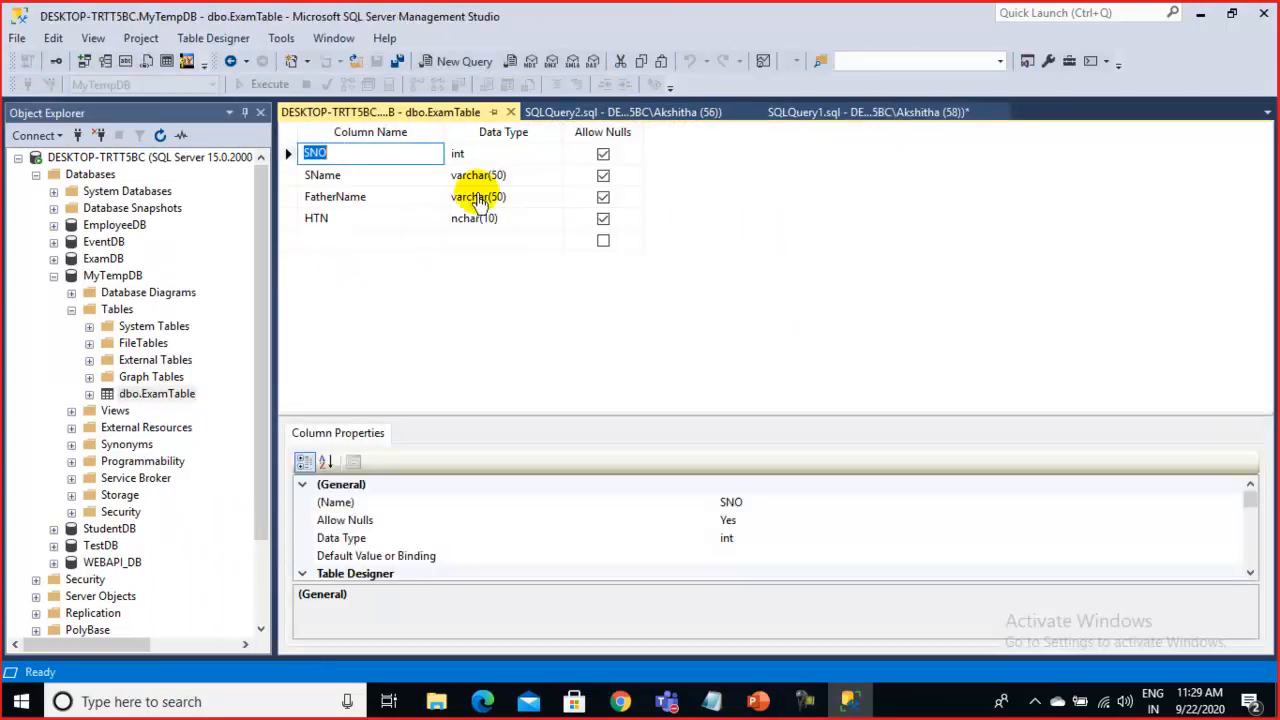
pyautogui.click(380, 157)
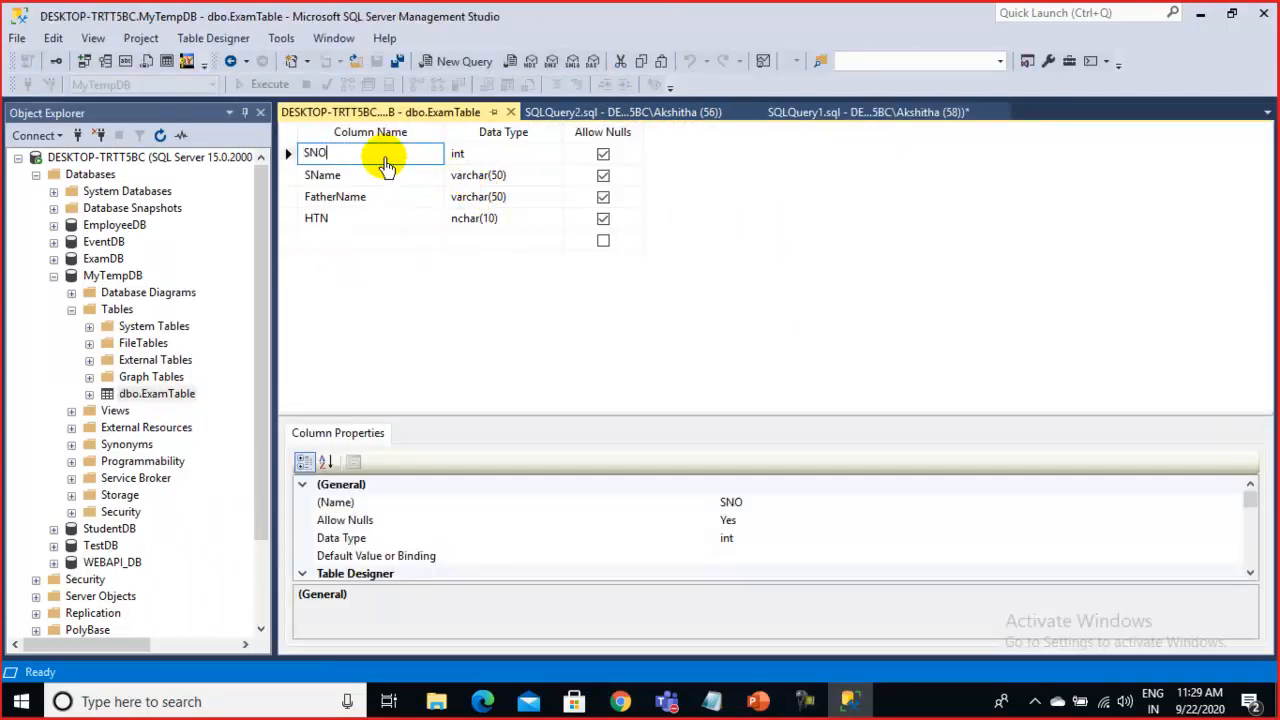
pyautogui.click(530, 160)
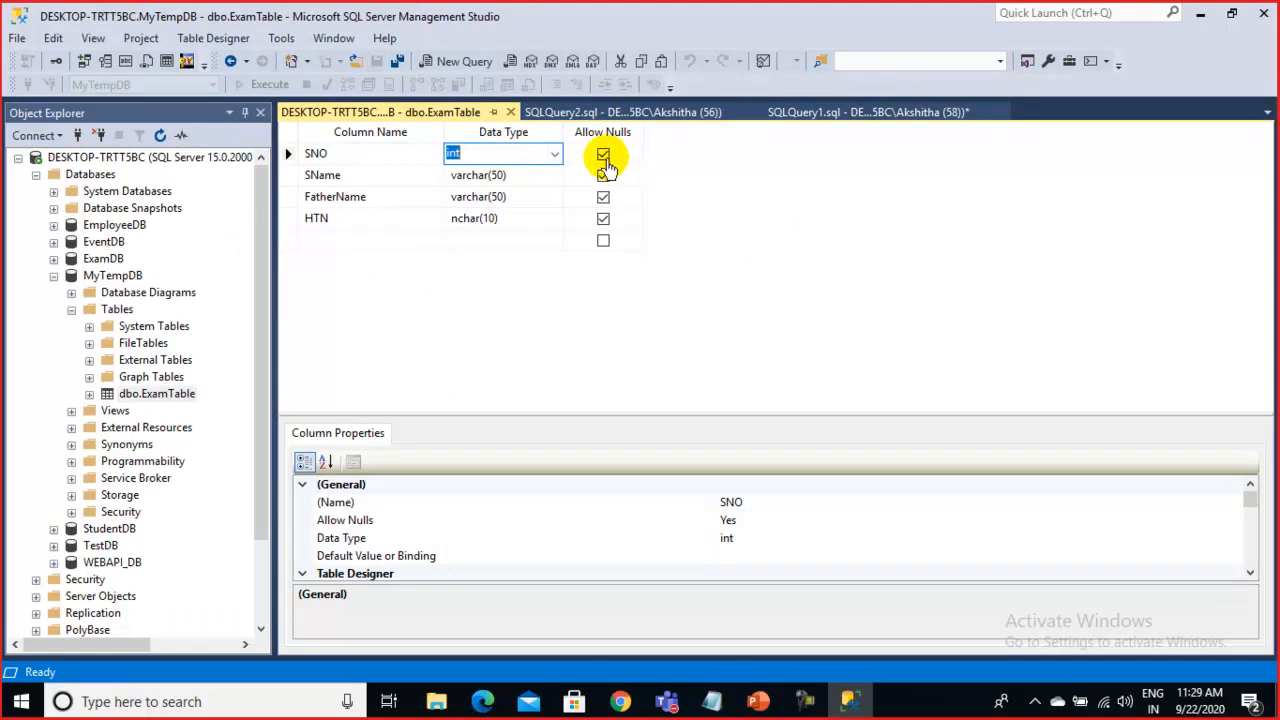
pyautogui.click(603, 156)
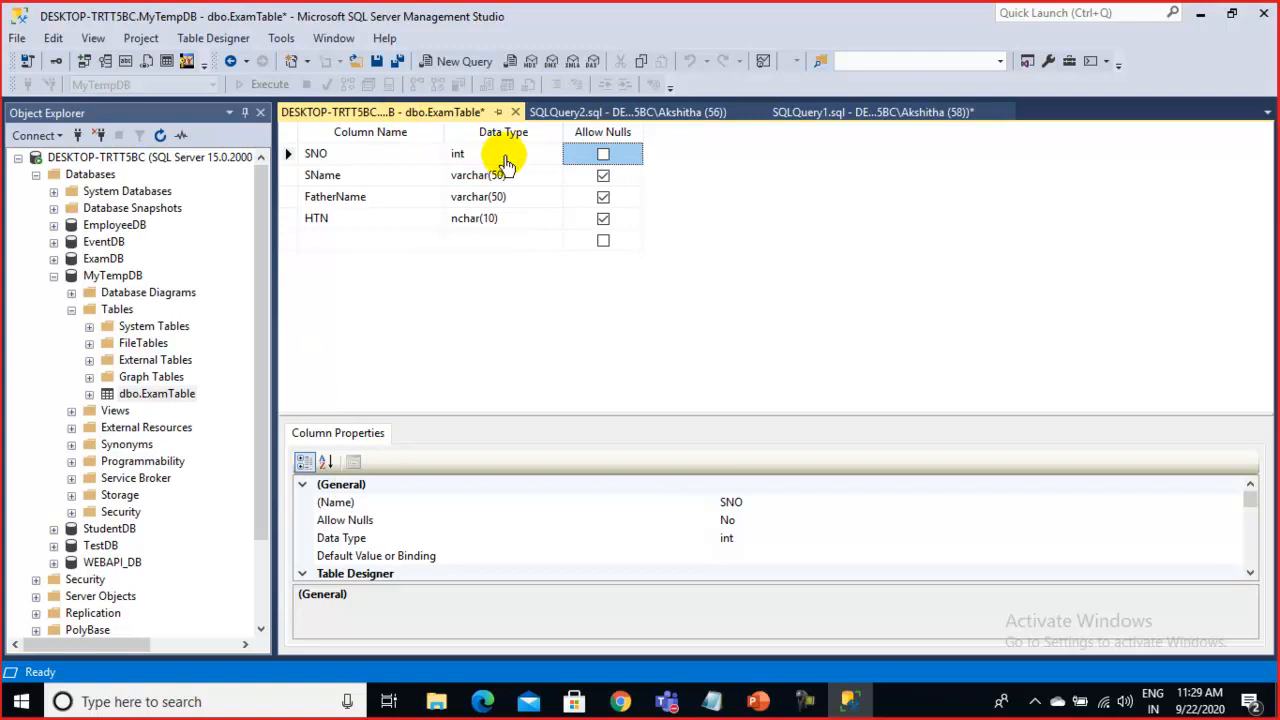
pyautogui.click(495, 155)
pyautogui.click(360, 152)
# Make SNO an identity column with seed 1000 and increment 1, then close the design
pyautogui.scroll(-2, 515, 513)
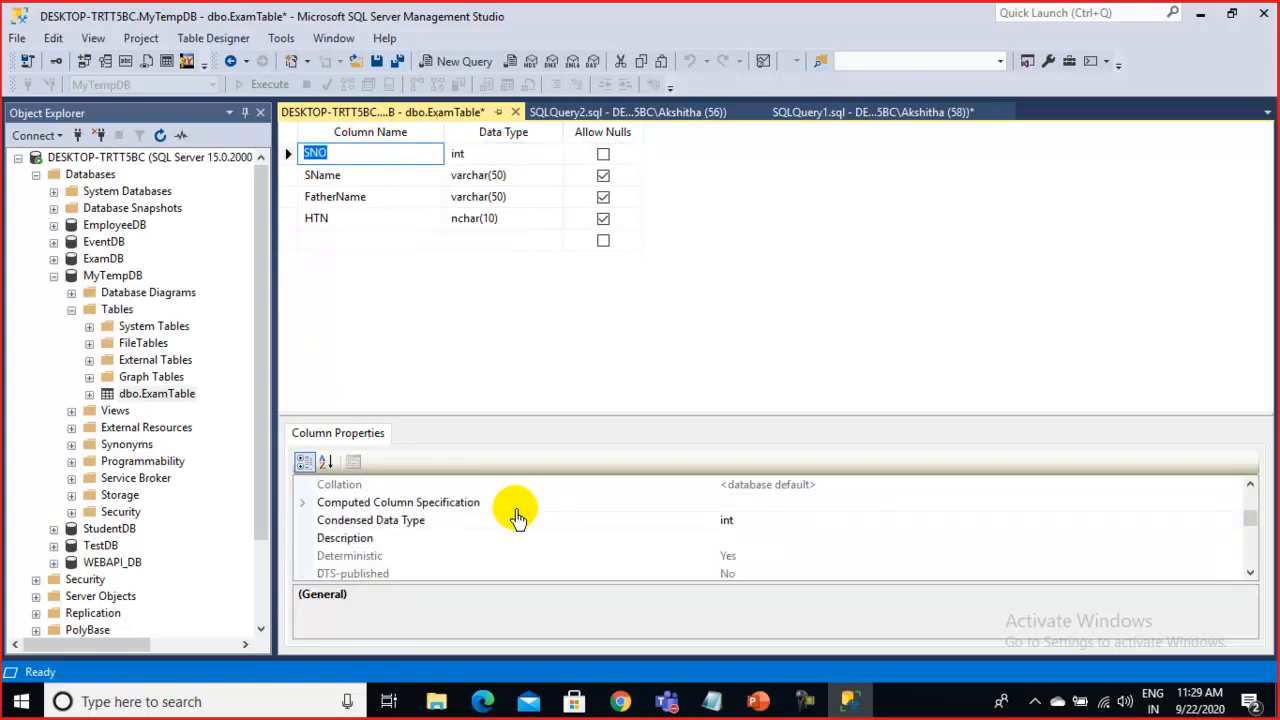
pyautogui.scroll(2, 515, 513)
pyautogui.scroll(-1, 392, 524)
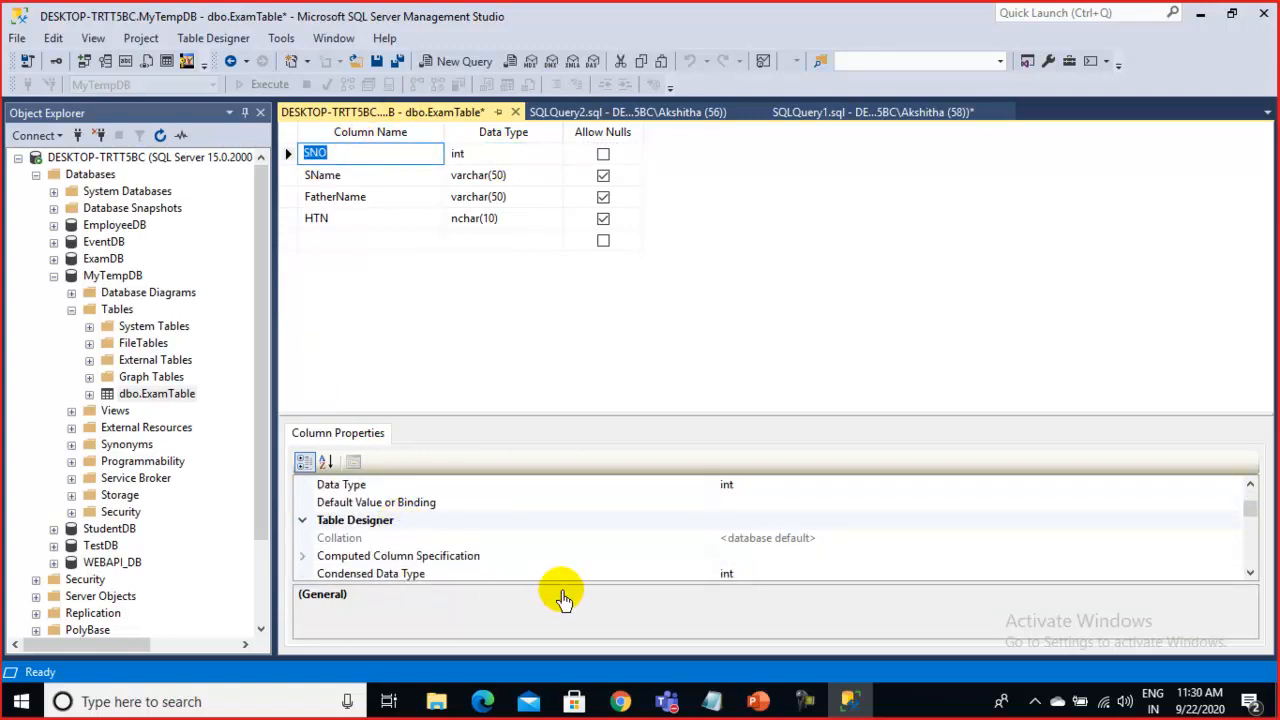
pyautogui.scroll(-1, 485, 550)
pyautogui.scroll(-2, 485, 550)
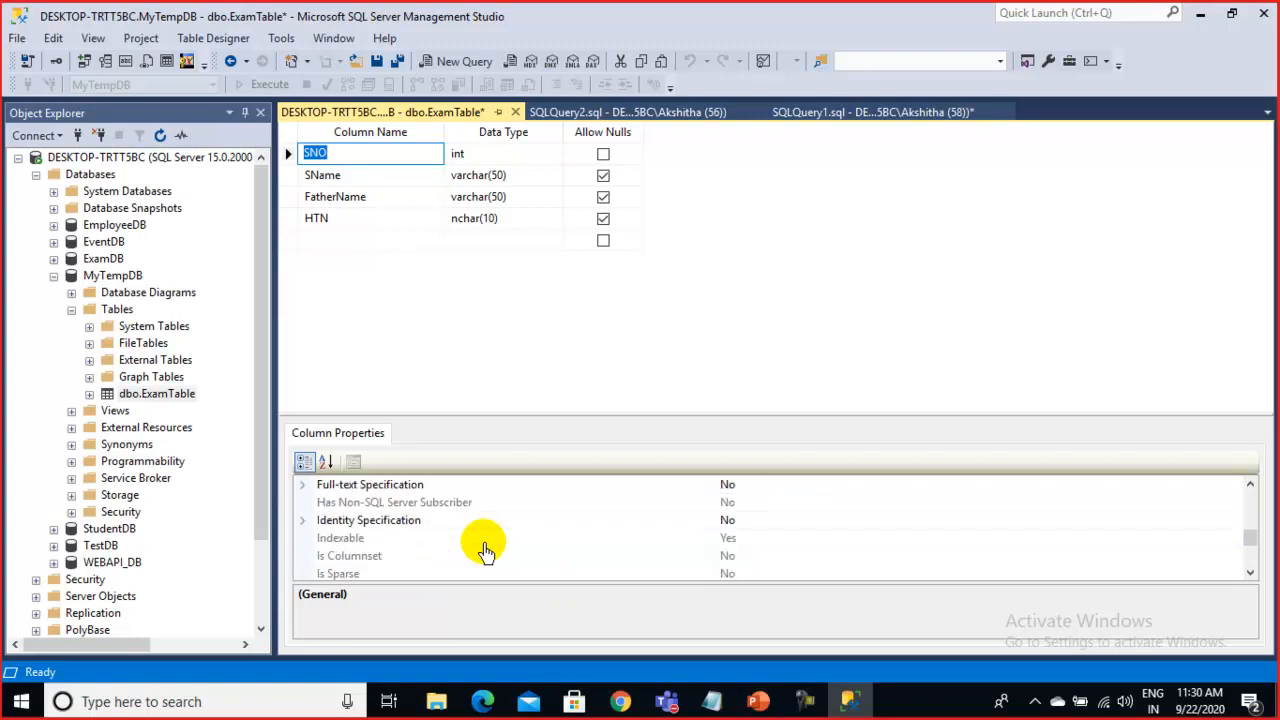
pyautogui.scroll(-2, 485, 550)
pyautogui.scroll(2, 485, 550)
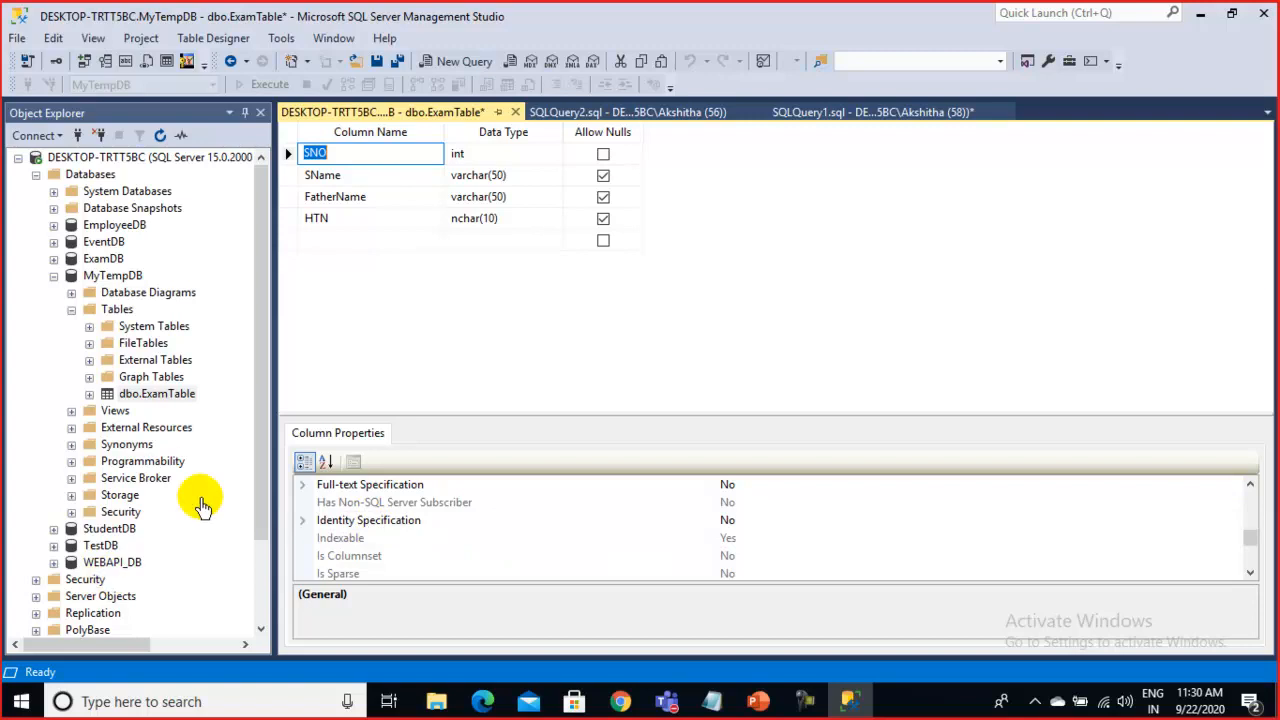
pyautogui.click(302, 522)
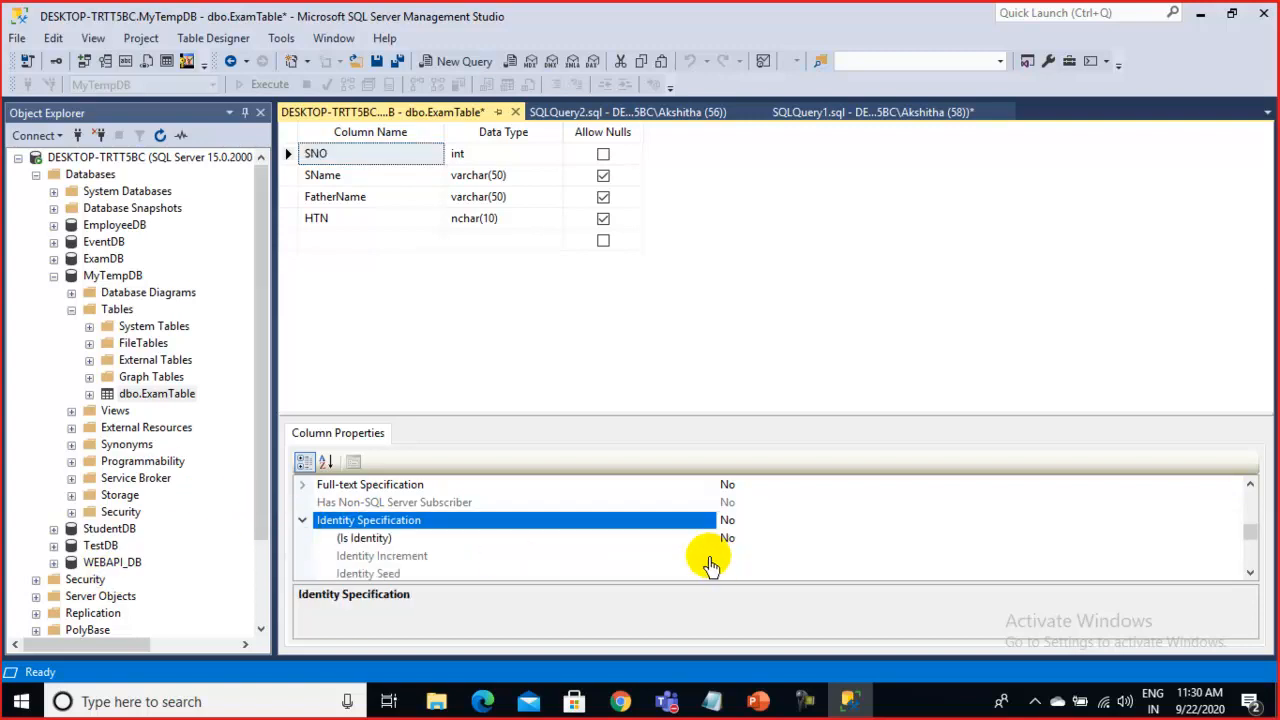
pyautogui.click(614, 542)
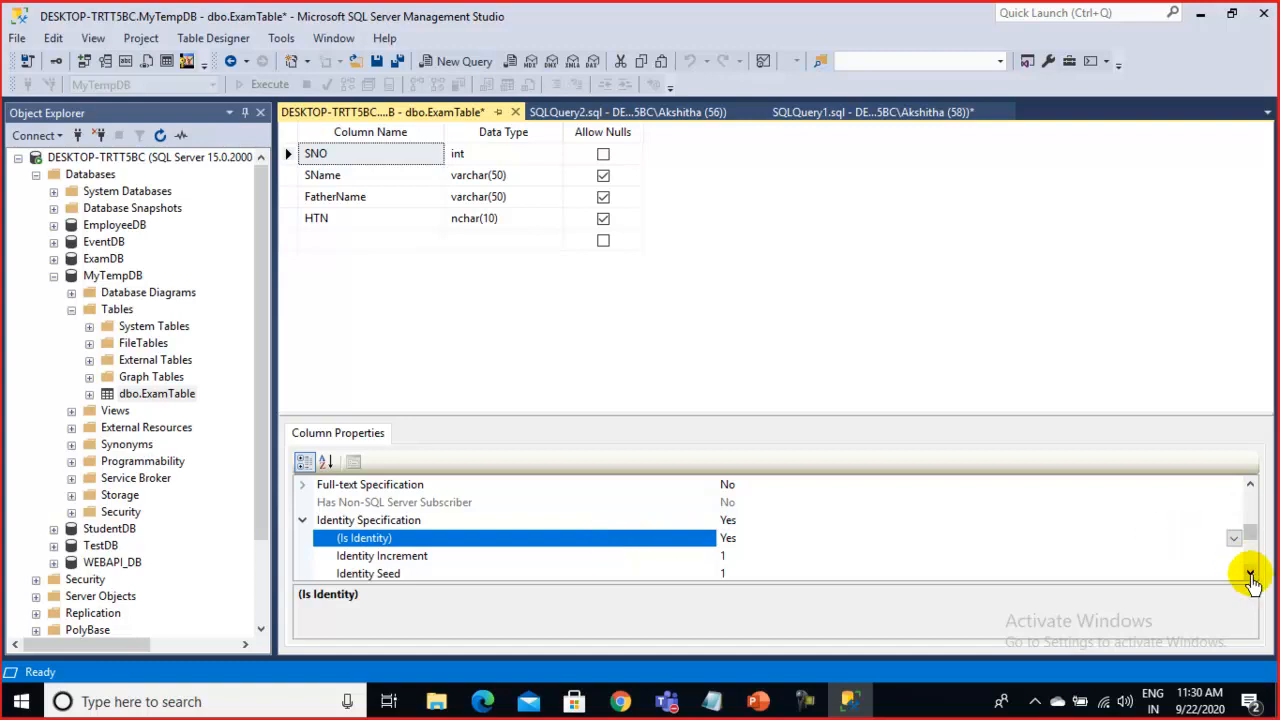
pyautogui.click(1250, 574)
pyautogui.click(1250, 574)
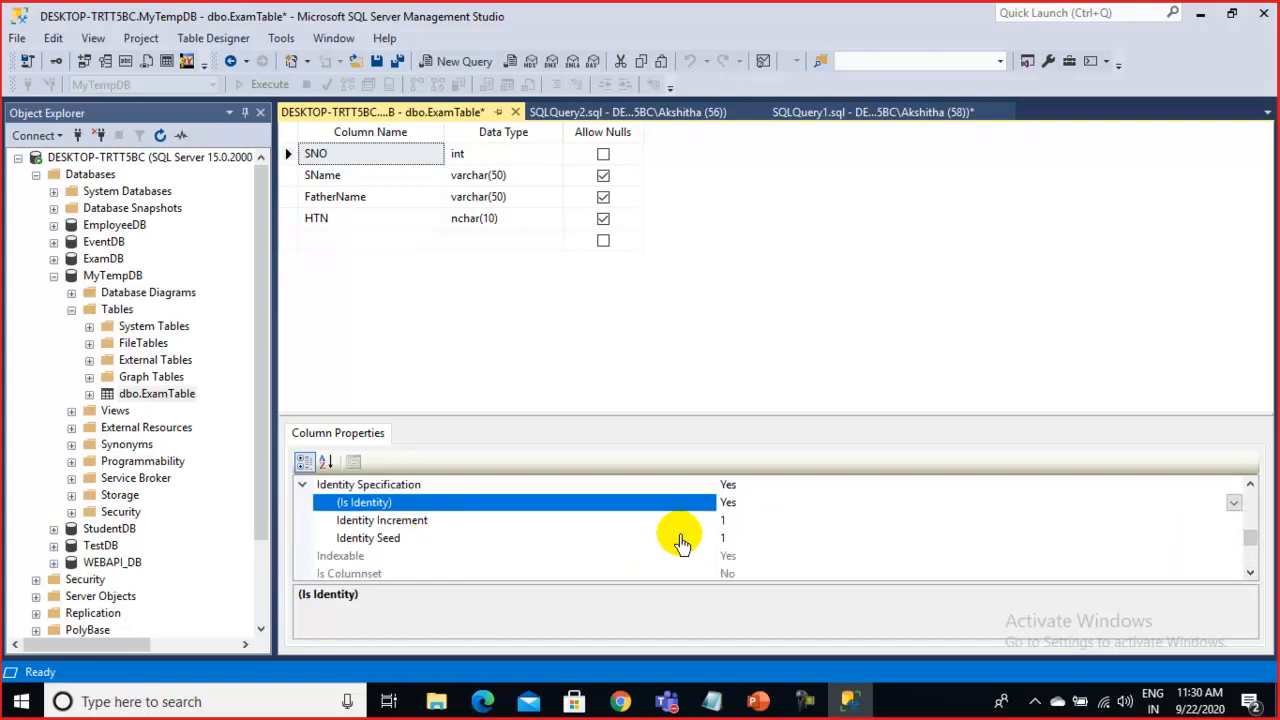
pyautogui.click(481, 523)
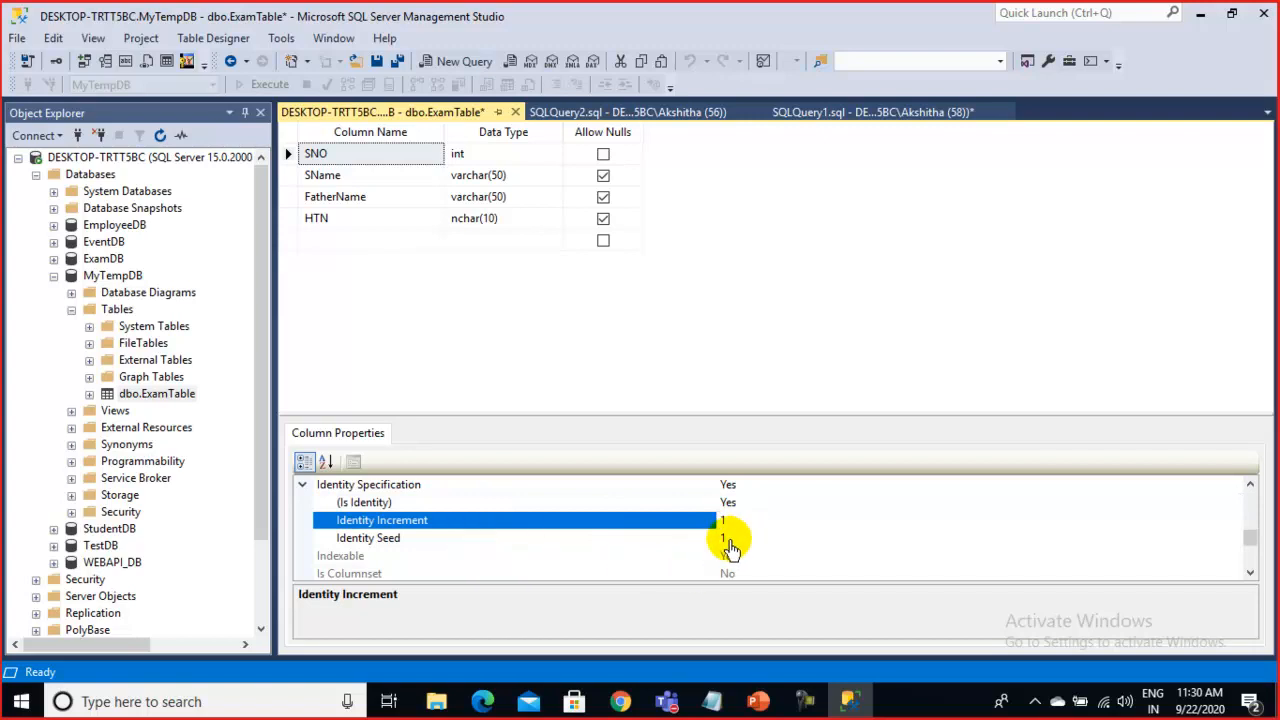
pyautogui.click(730, 540)
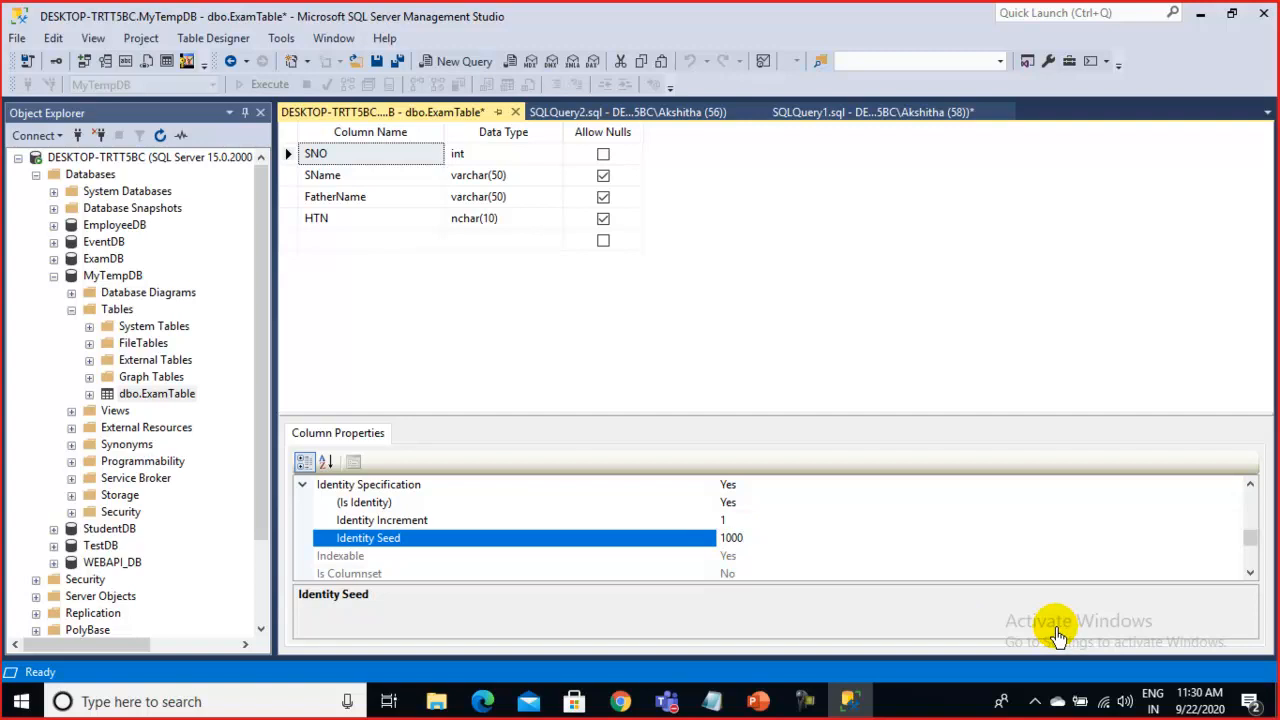
pyautogui.click(740, 524)
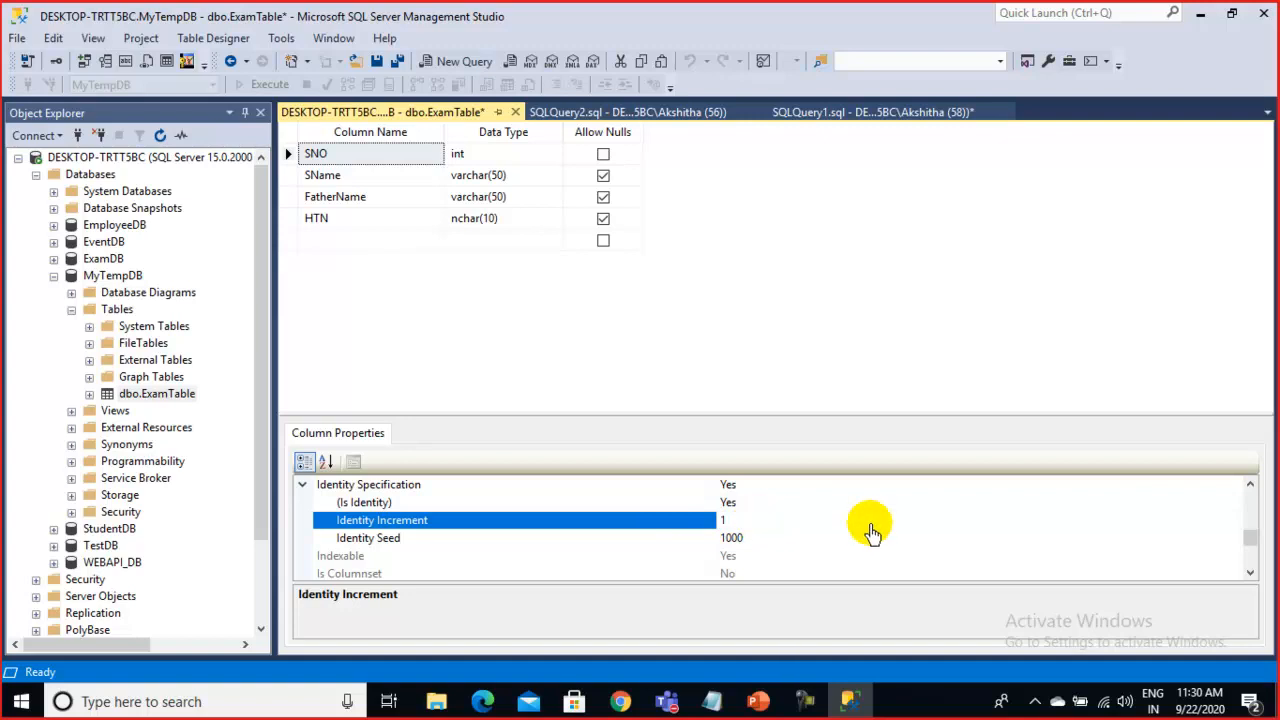
pyautogui.click(516, 112)
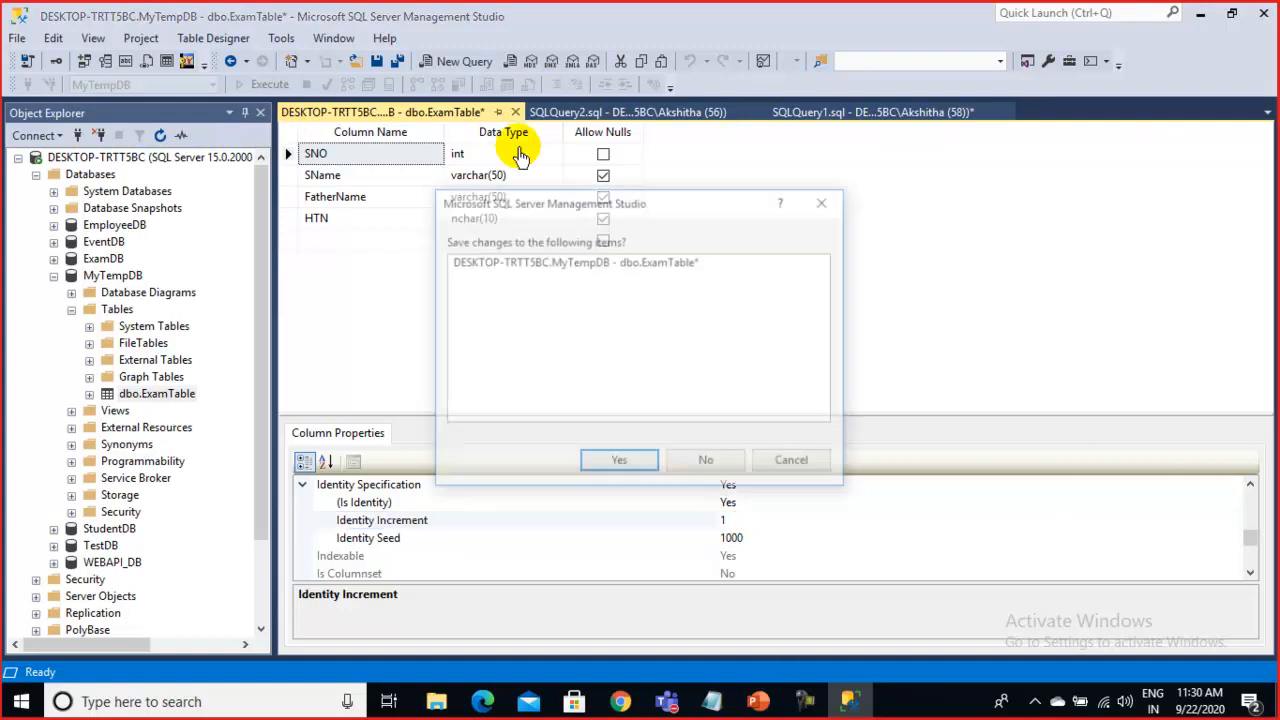
# Confirm saving the design, then cancel the 'Saving changes is not permitted' warning
pyautogui.click(626, 464)
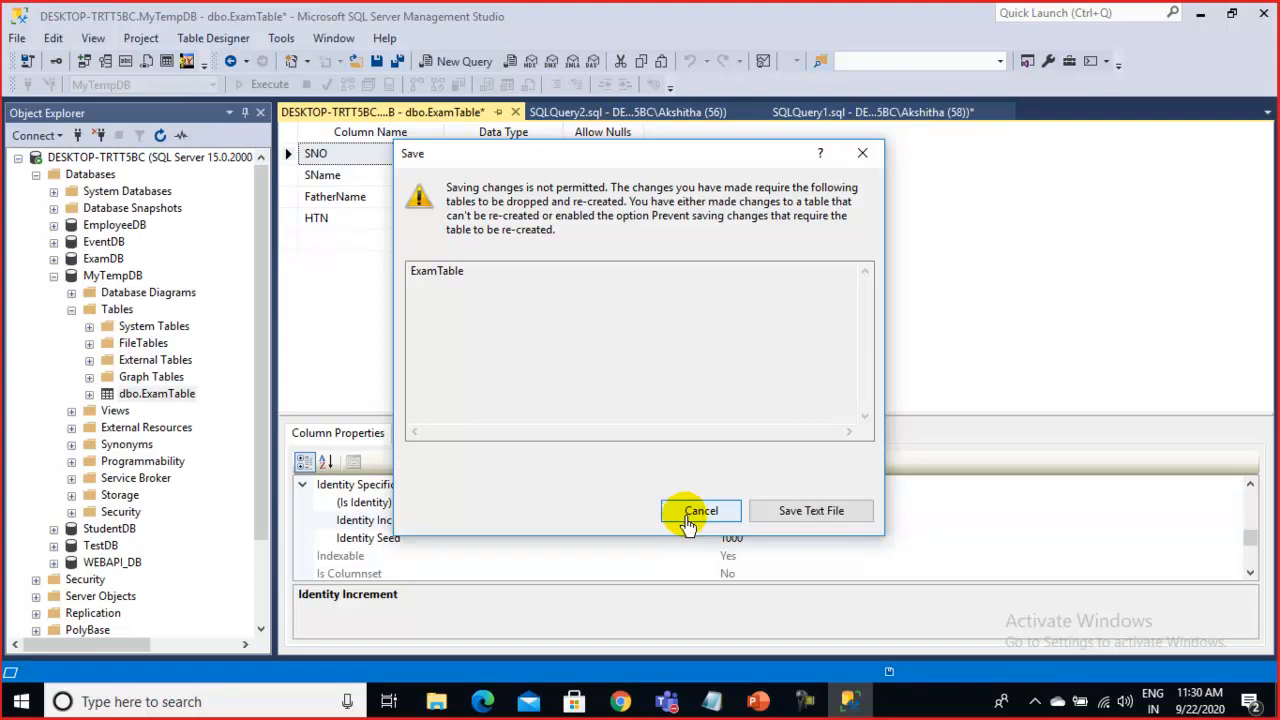
pyautogui.click(690, 516)
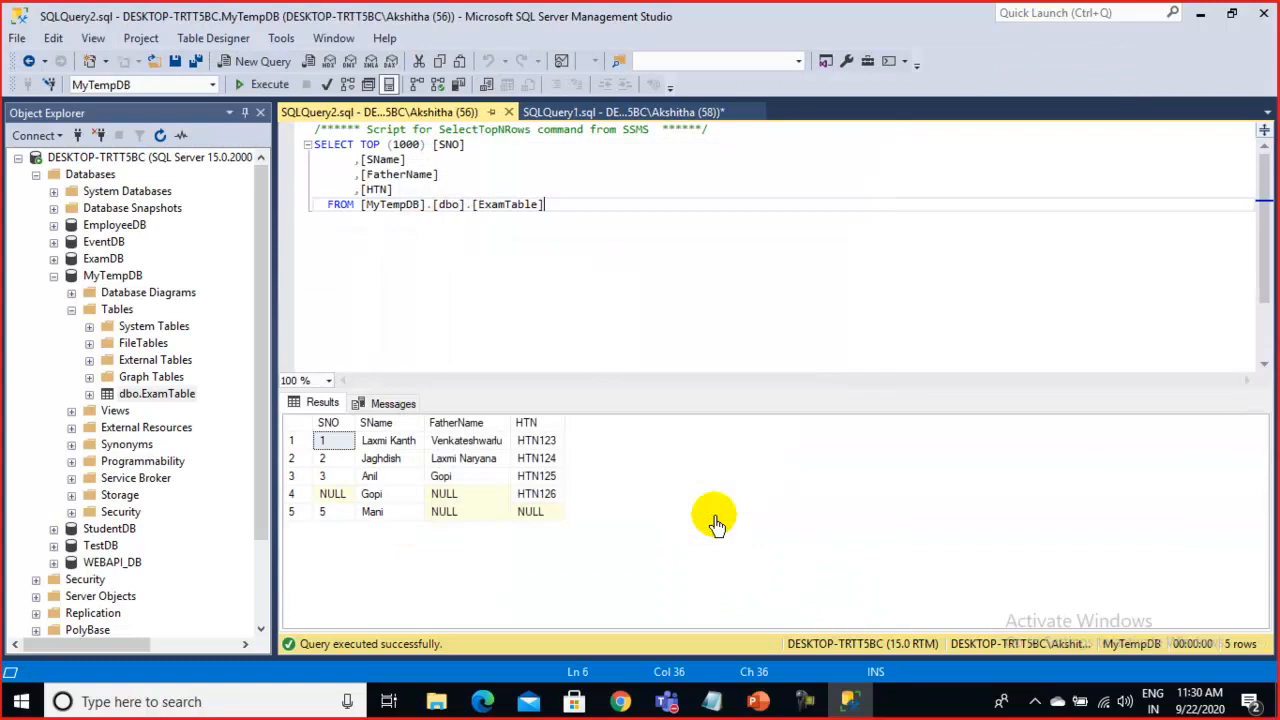
# Review ExamTable's rows in Edit Top 200 Rows, then rerun the SELECT query in SQLQuery2
pyautogui.rightClick(152, 395)
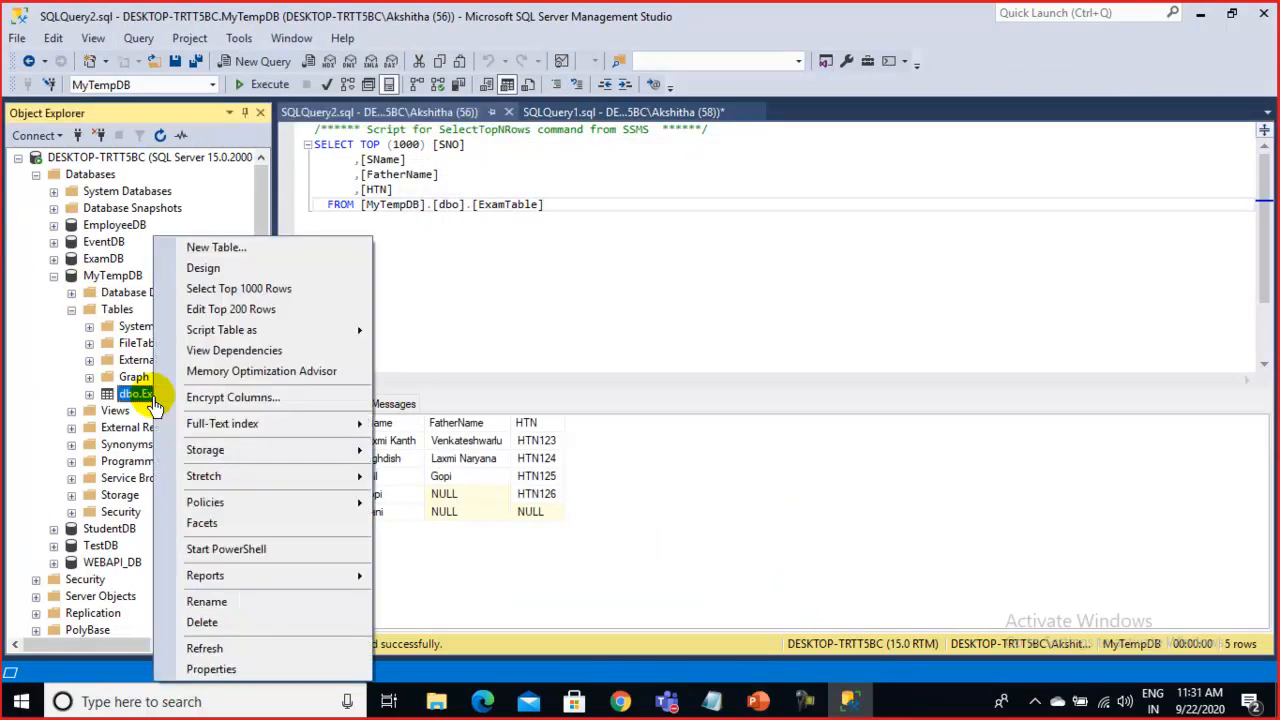
pyautogui.click(254, 314)
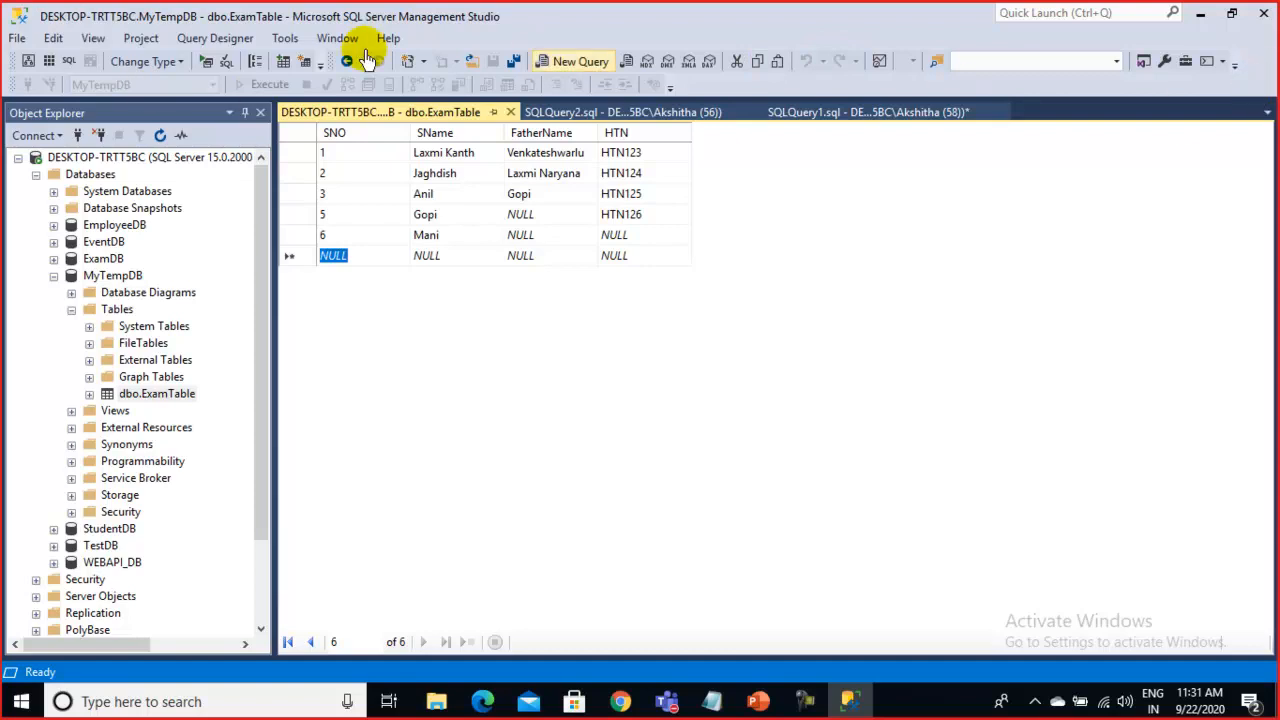
pyautogui.rightClick(464, 112)
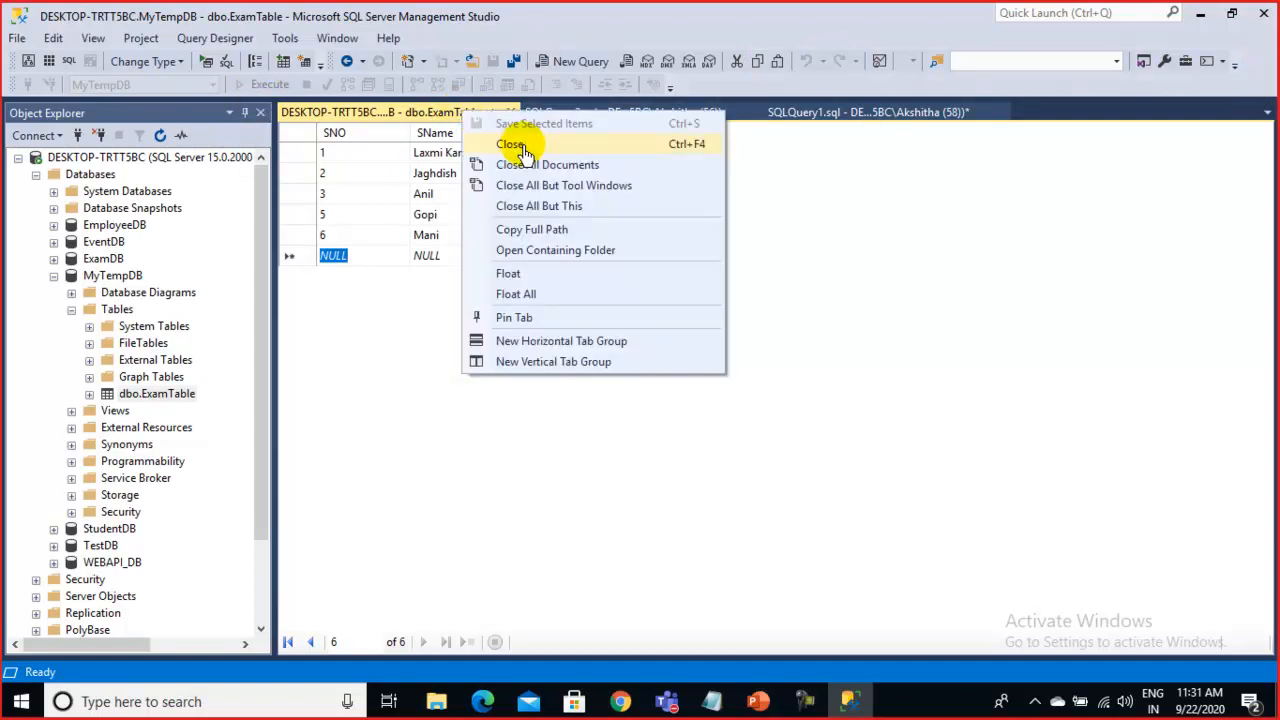
pyautogui.click(524, 151)
pyautogui.moveTo(575, 208); pyautogui.dragTo(125, 95)
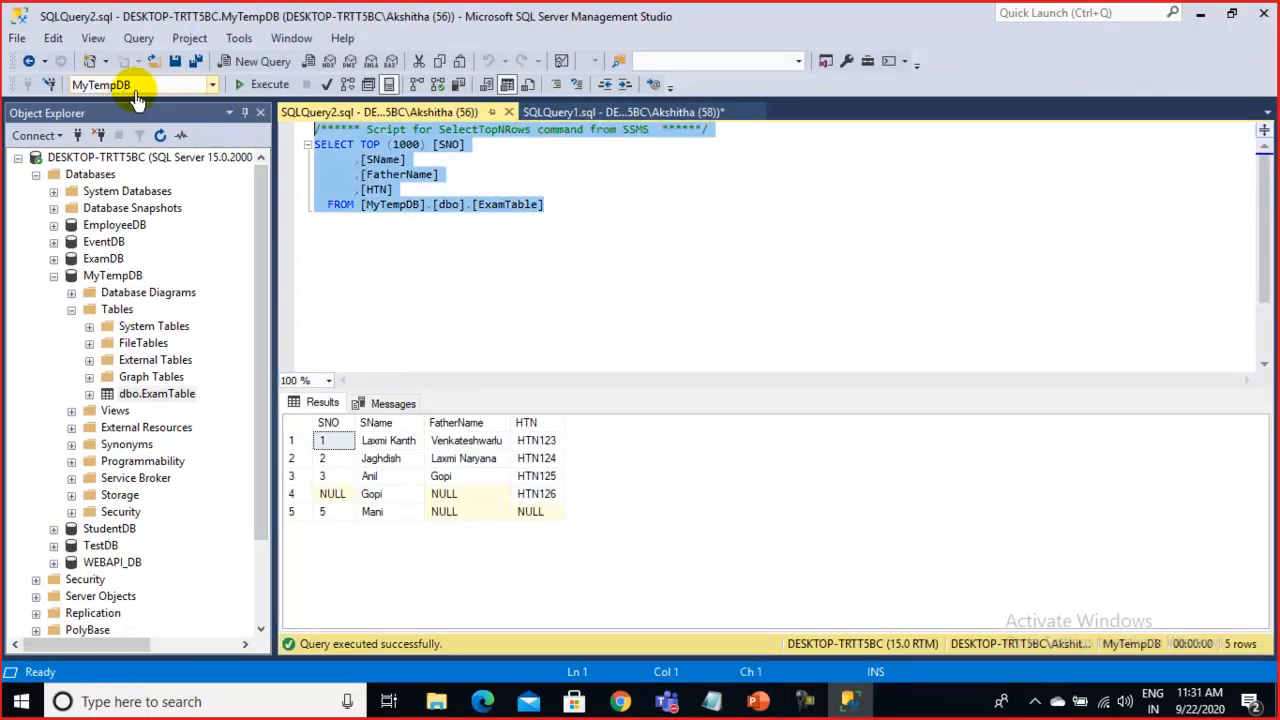
pyautogui.click(266, 84)
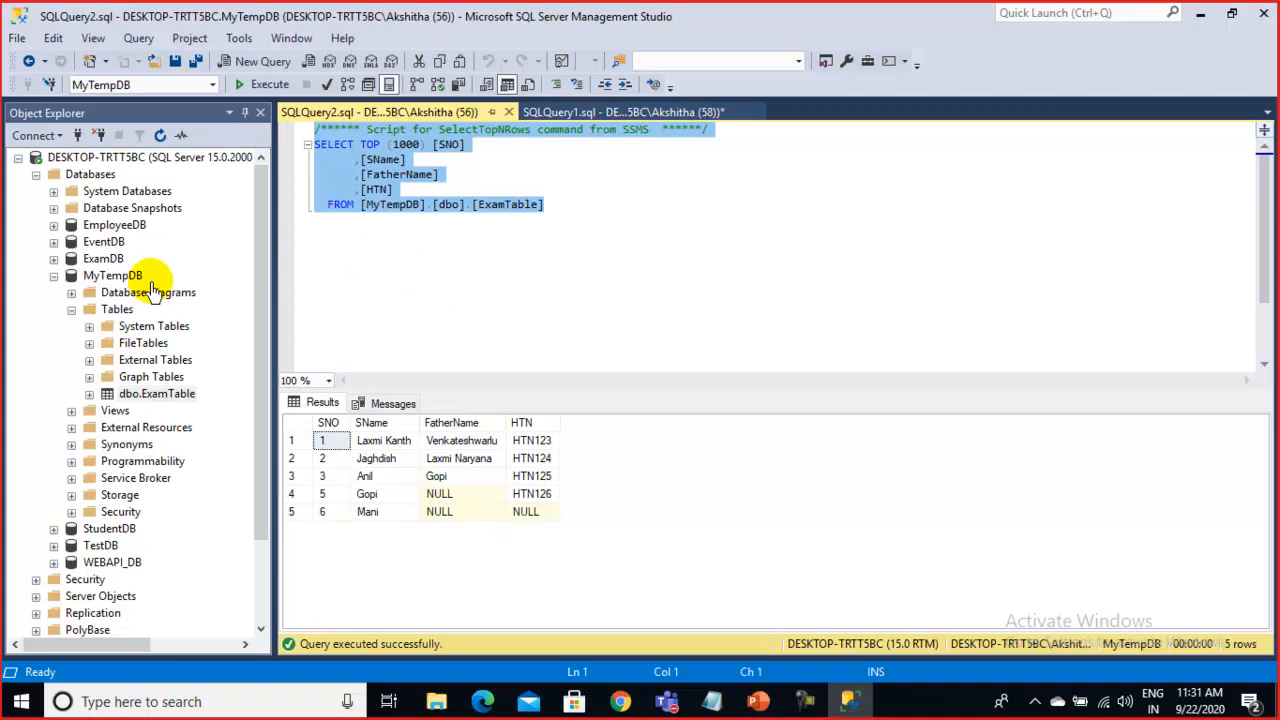
# Reopen ExamTable's design and stop SNO from allowing nulls
pyautogui.rightClick(177, 400)
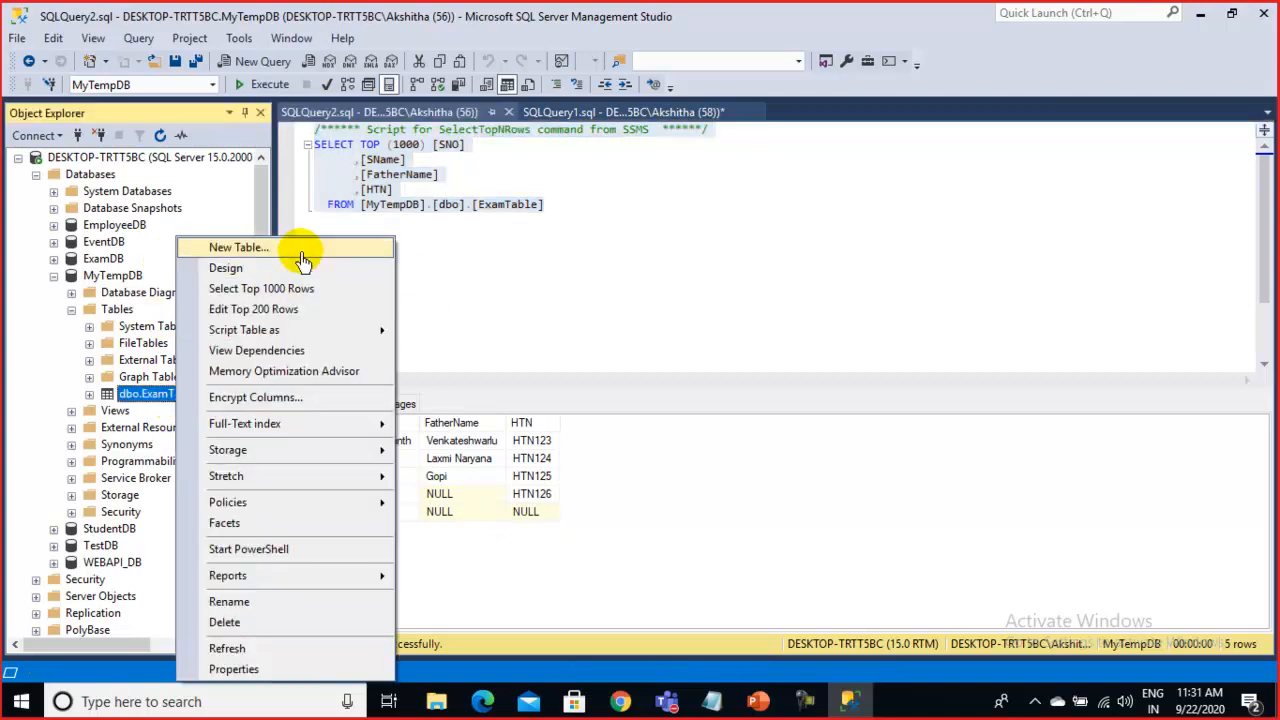
pyautogui.click(226, 268)
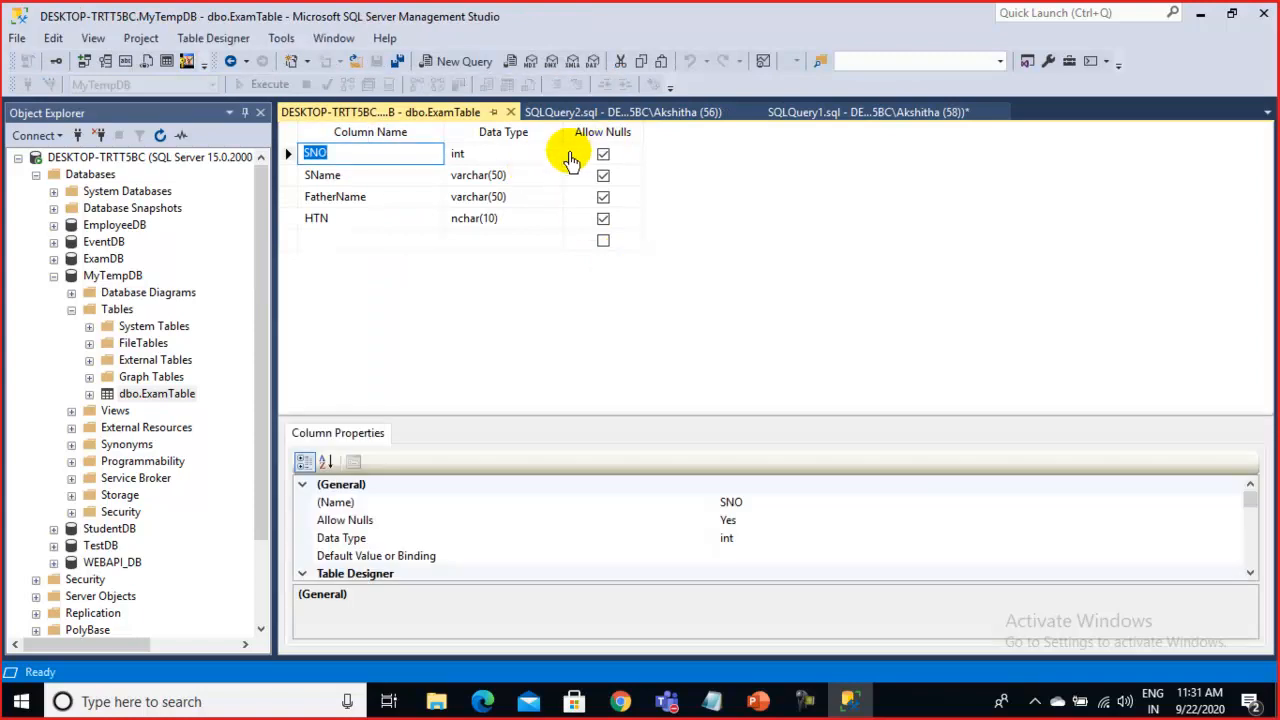
pyautogui.click(603, 155)
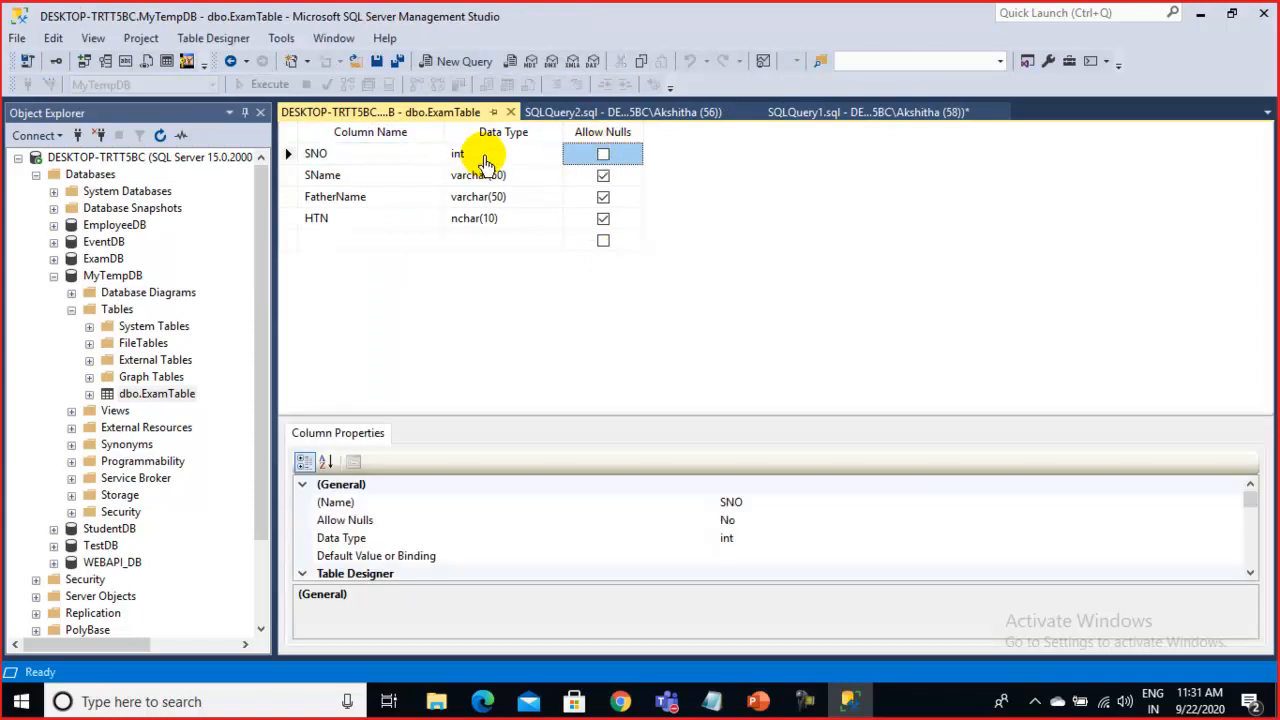
pyautogui.click(482, 155)
# Set SNO as an identity column with seed 1000, then close the design
pyautogui.scroll(-2, 493, 560)
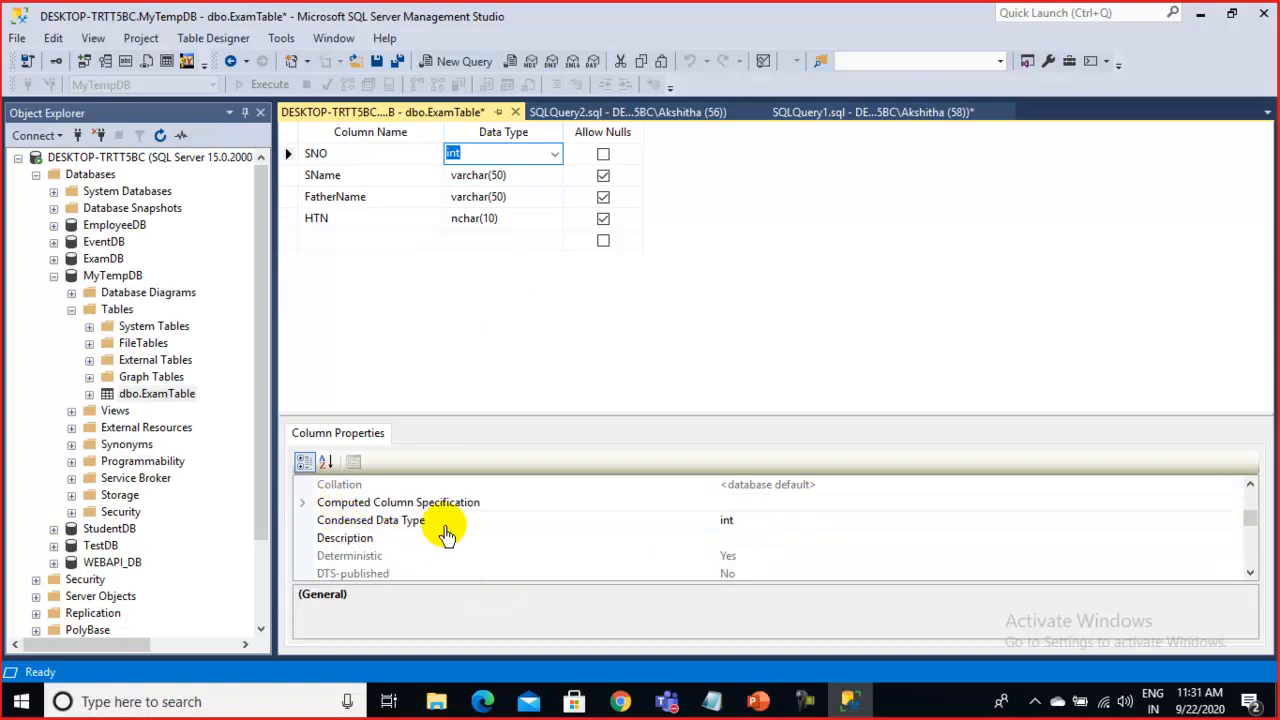
pyautogui.scroll(-2, 435, 534)
pyautogui.click(302, 522)
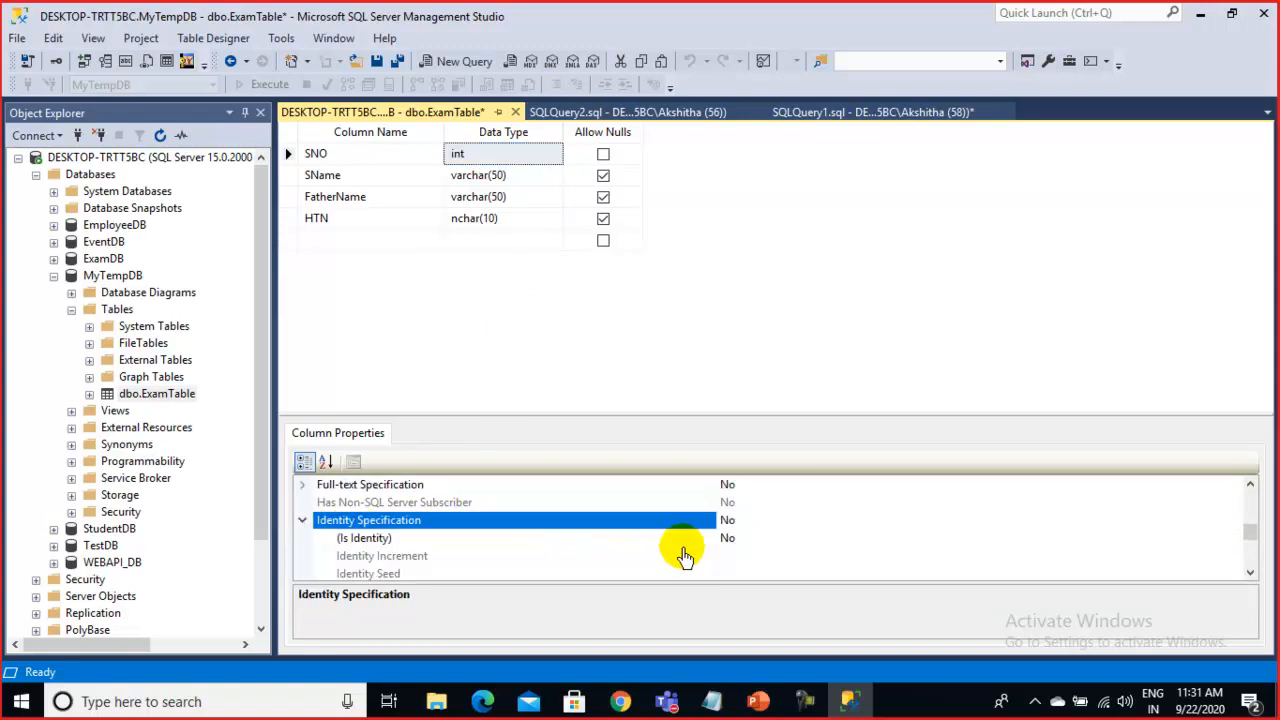
pyautogui.doubleClick(672, 540)
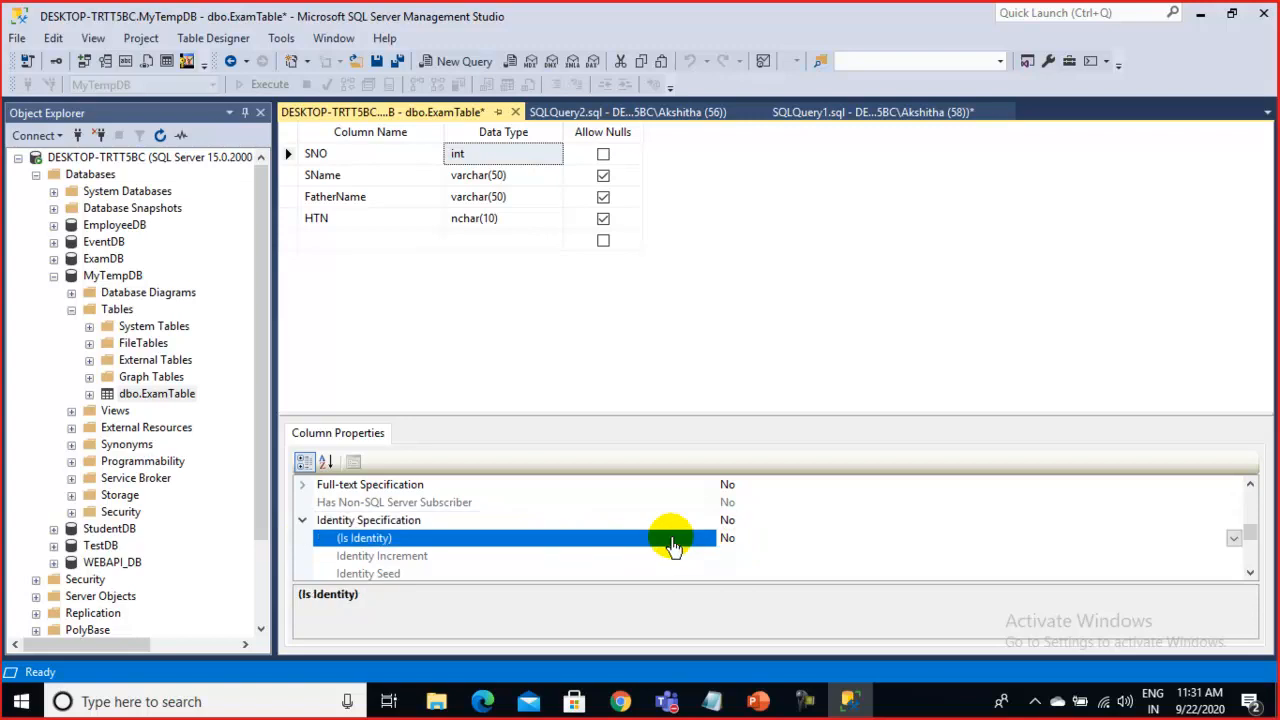
pyautogui.click(751, 573)
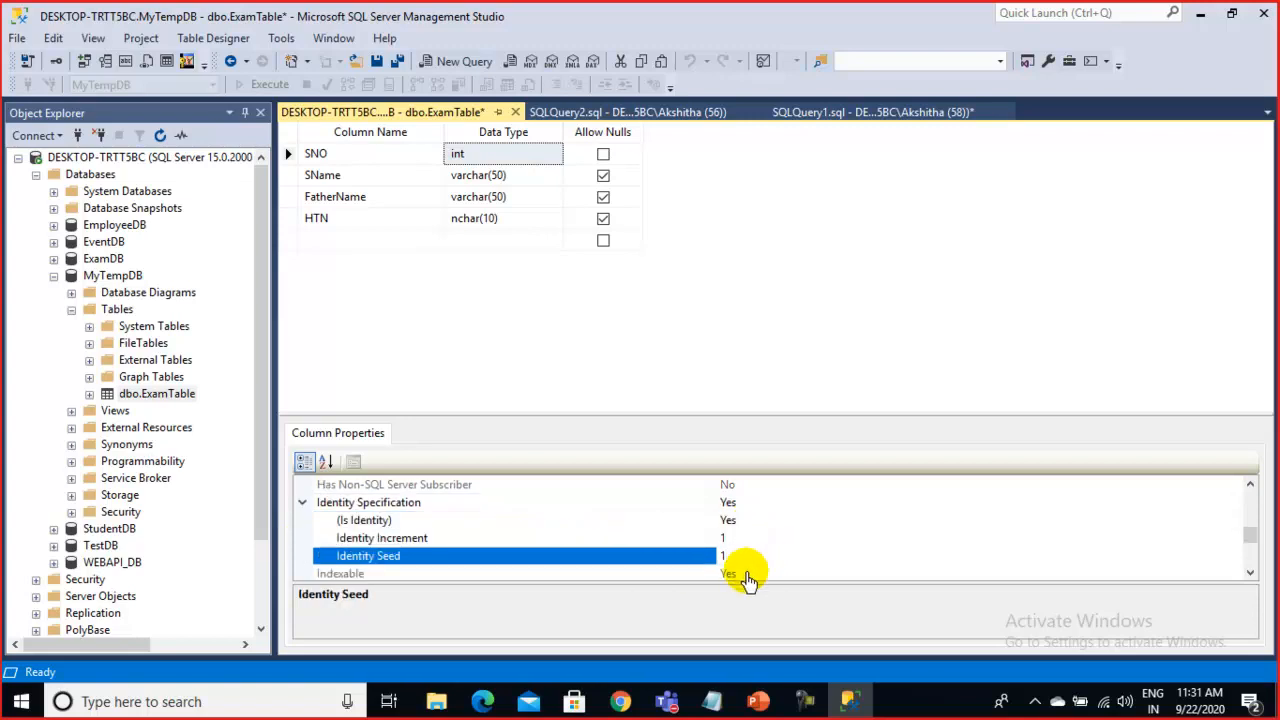
pyautogui.scroll(-1, 751, 576)
pyautogui.write('00')
pyautogui.moveTo(737, 512); pyautogui.dragTo(690, 512)
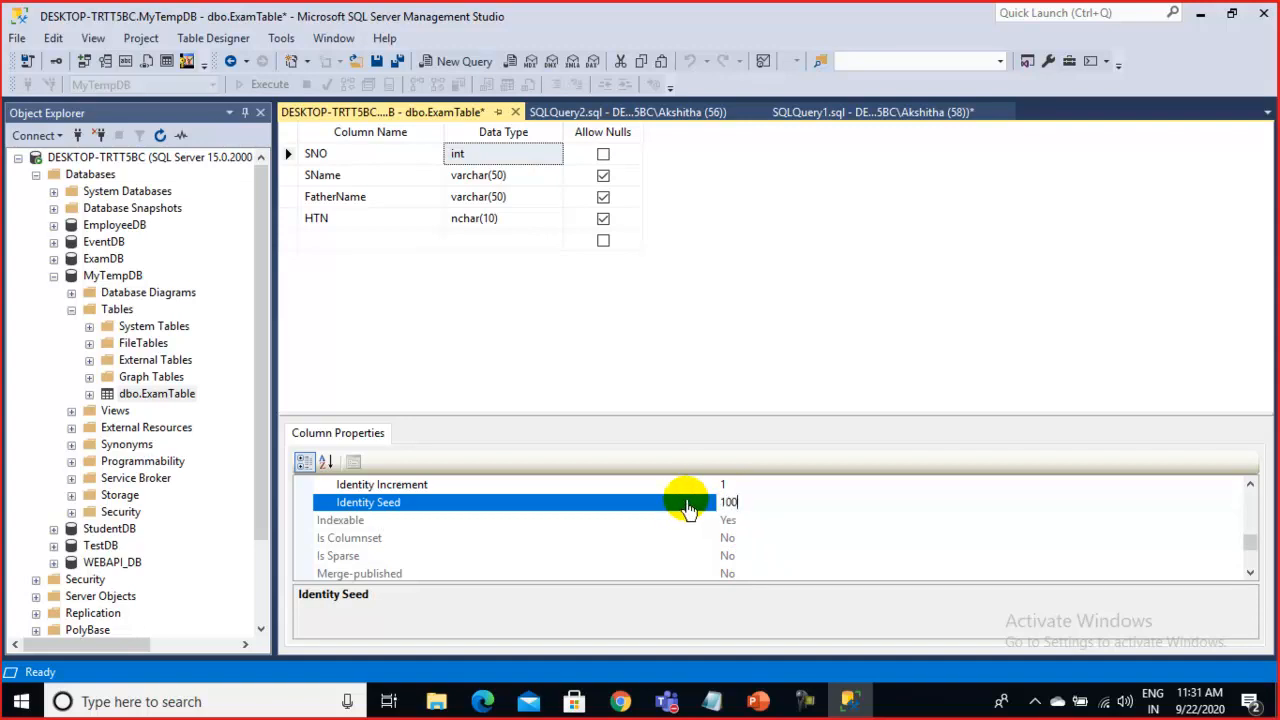
pyautogui.click(592, 485)
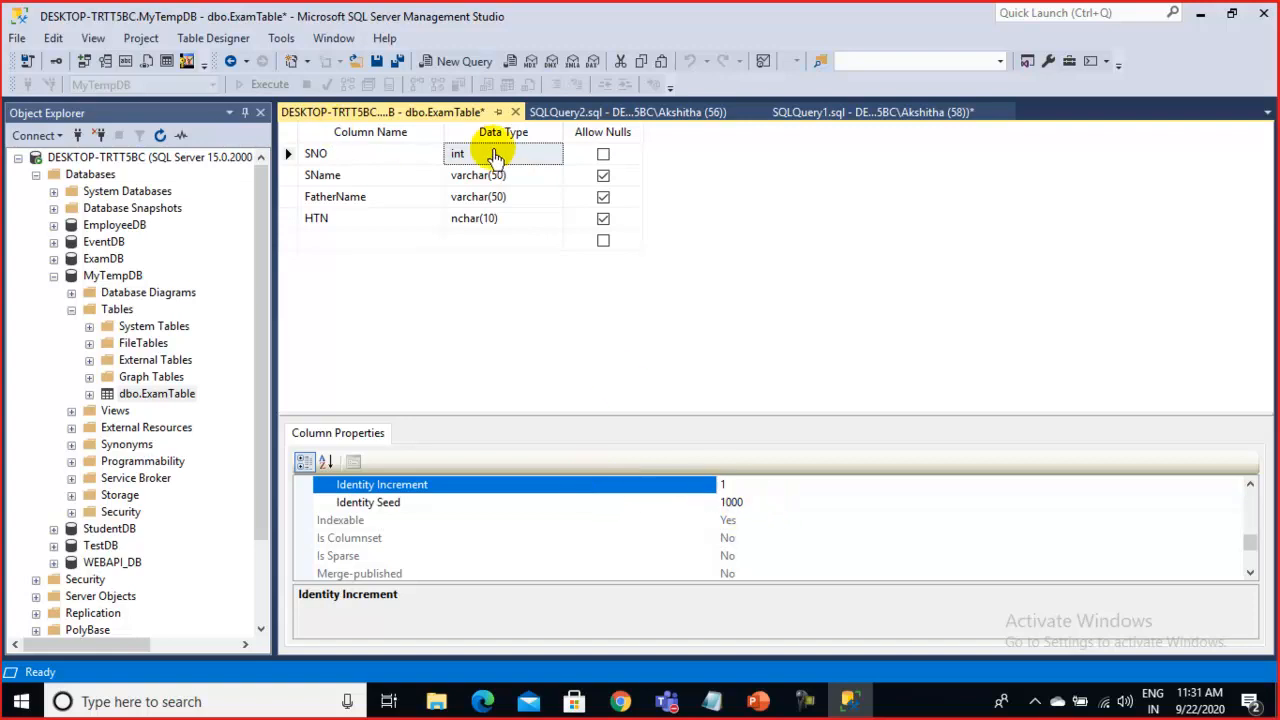
pyautogui.click(515, 112)
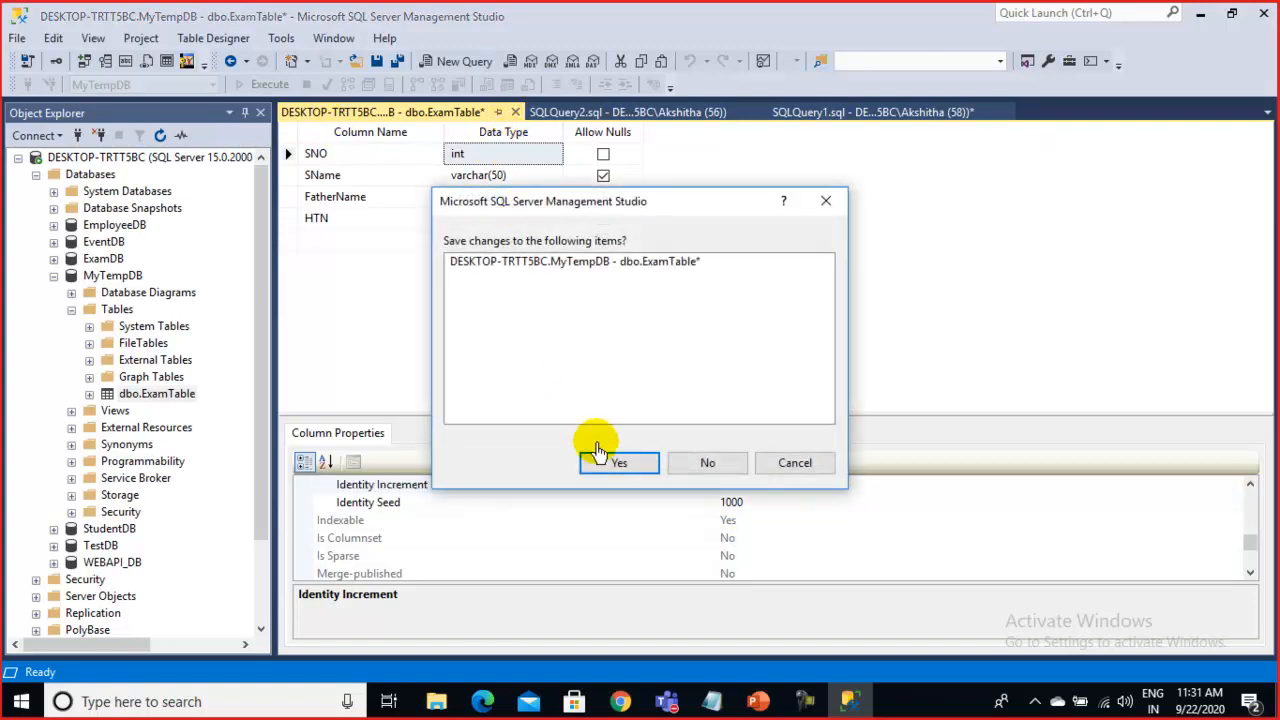
# Confirm the save, cancel the Save Text File dialog, then cancel the refused-save warning
pyautogui.click(604, 463)
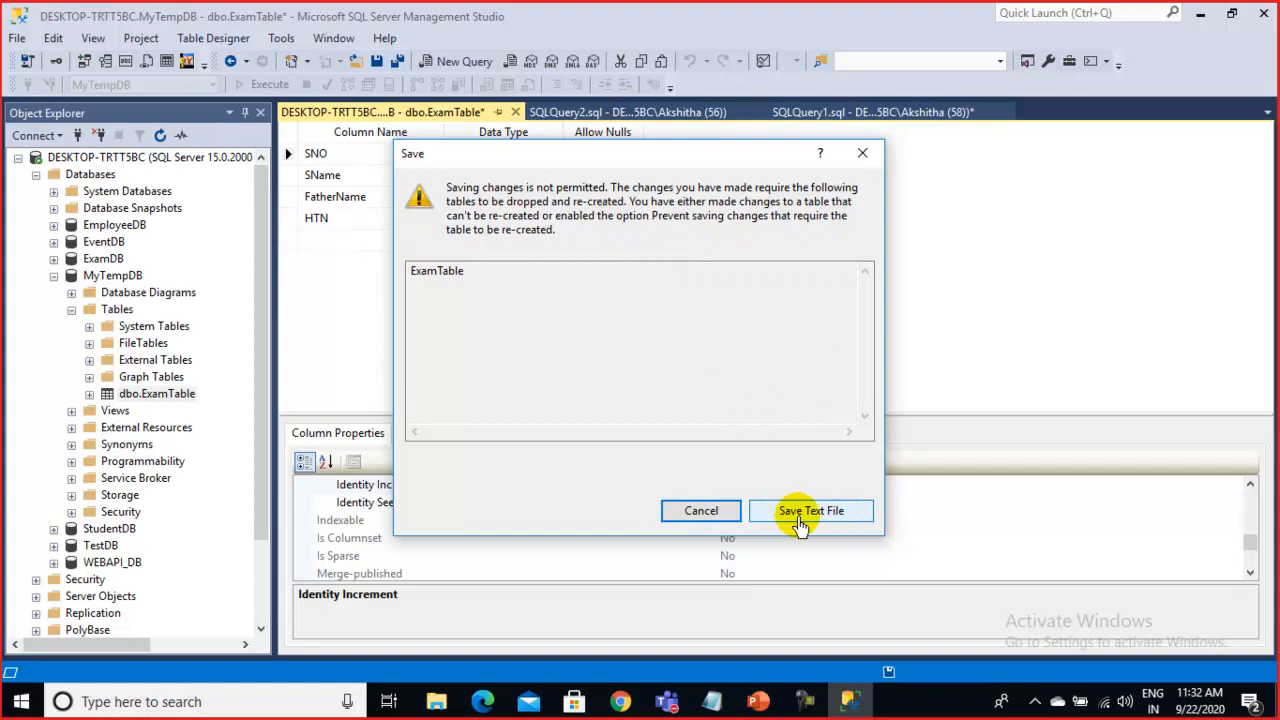
pyautogui.click(813, 522)
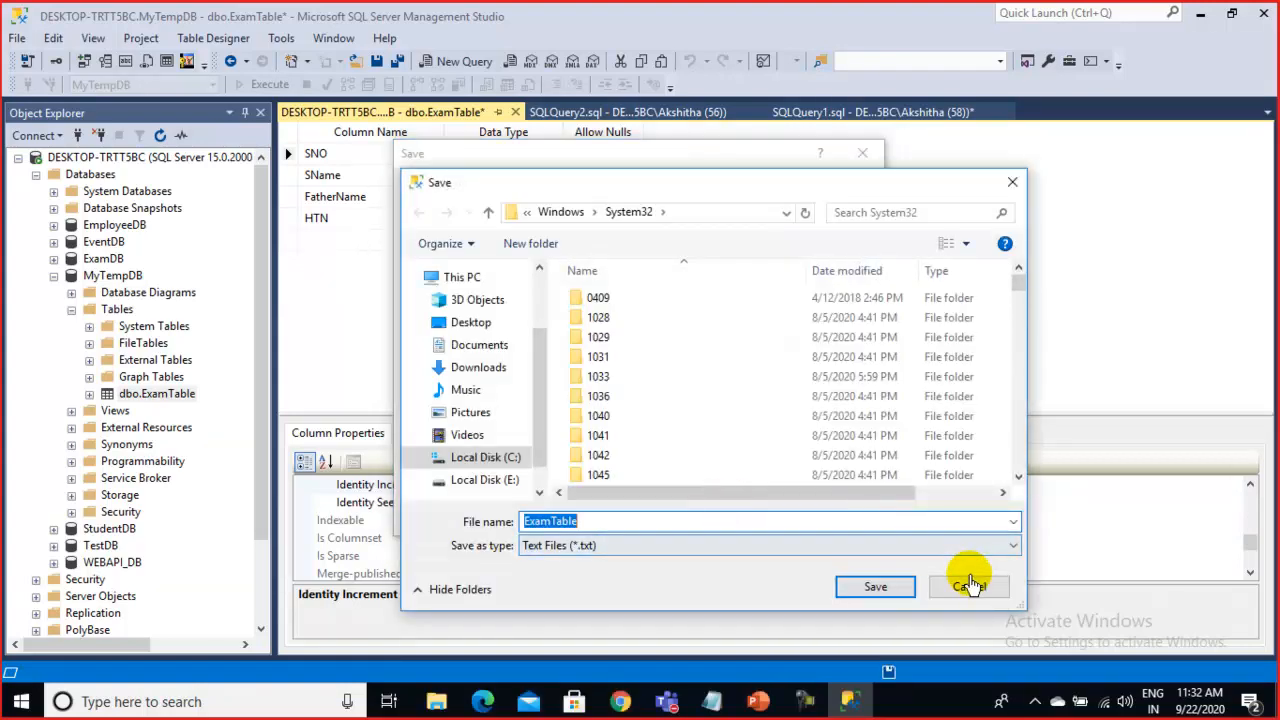
pyautogui.click(970, 585)
pyautogui.click(671, 508)
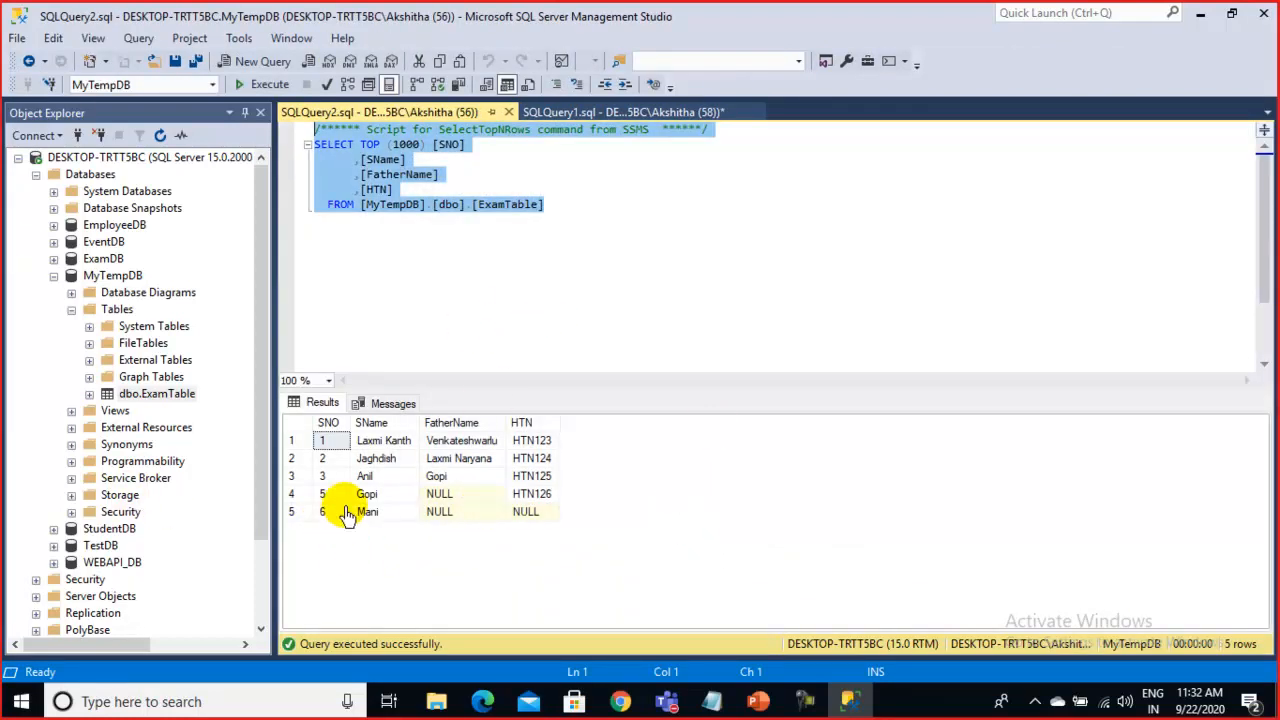
# Open ExamTable's Edit Top 200 Rows, then uncheck SNO Allow Nulls in Design and dismiss the refused save
pyautogui.rightClick(125, 400)
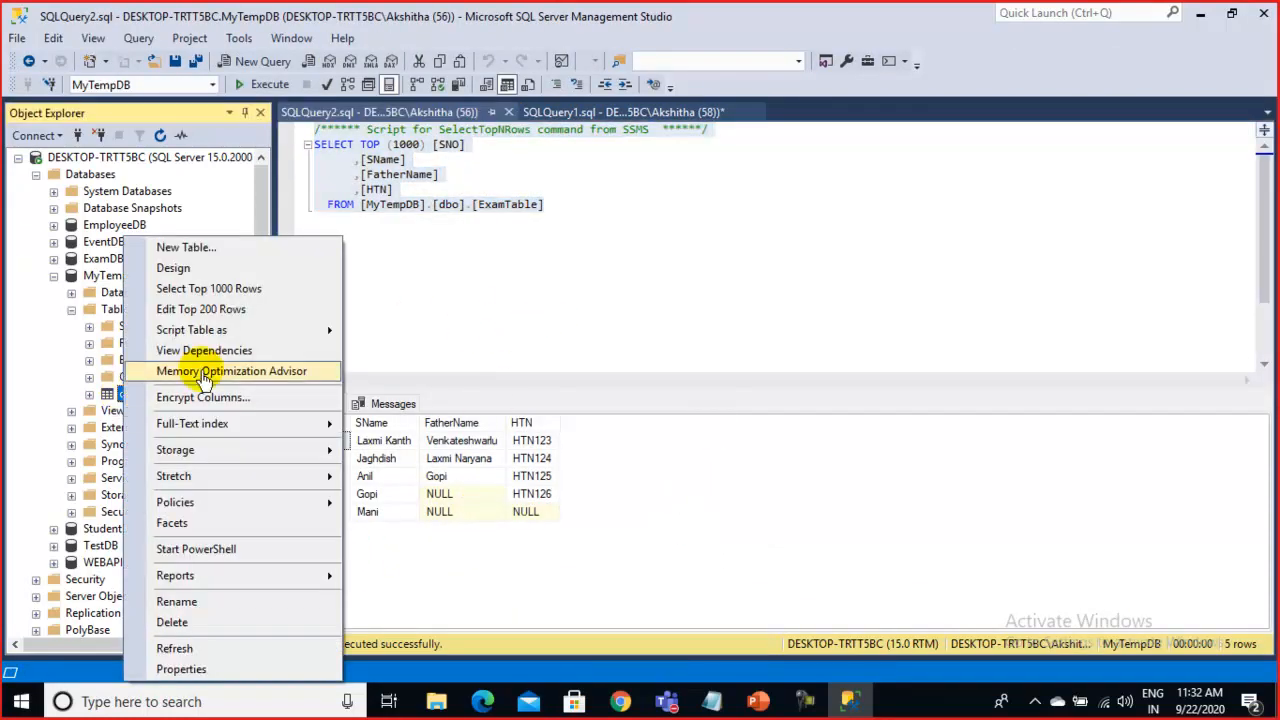
pyautogui.click(238, 310)
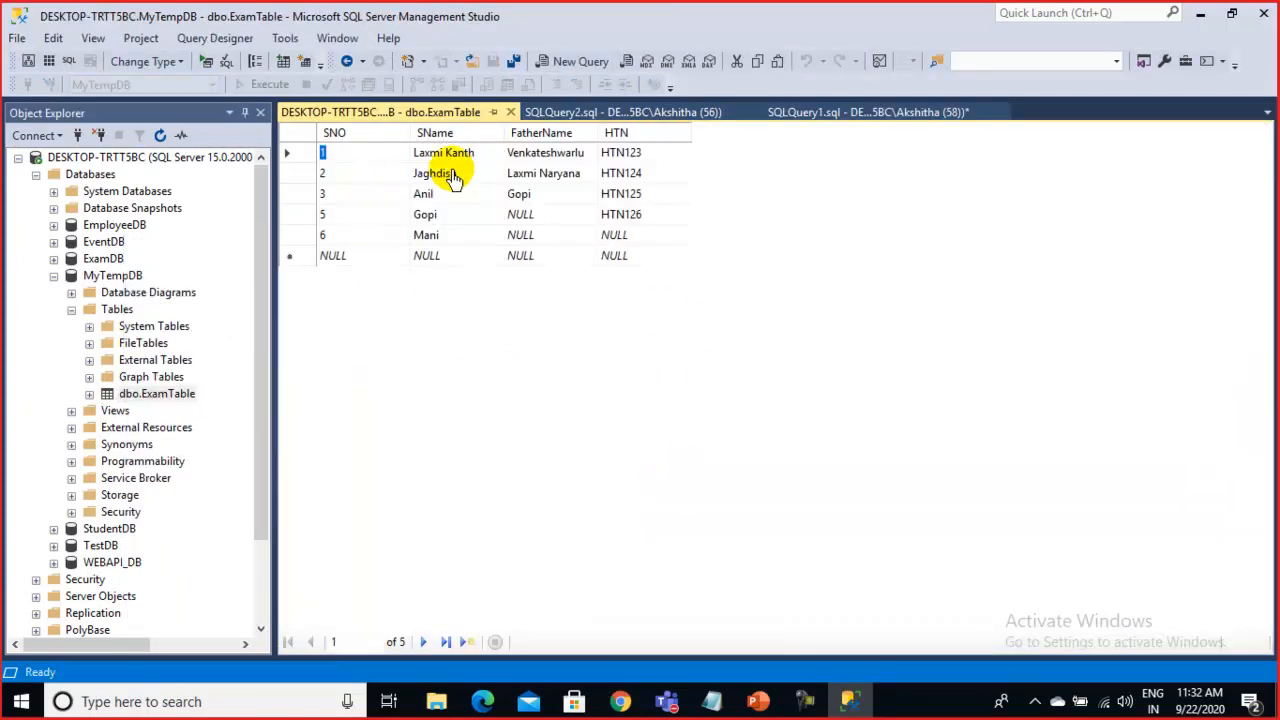
pyautogui.rightClick(163, 396)
pyautogui.click(212, 268)
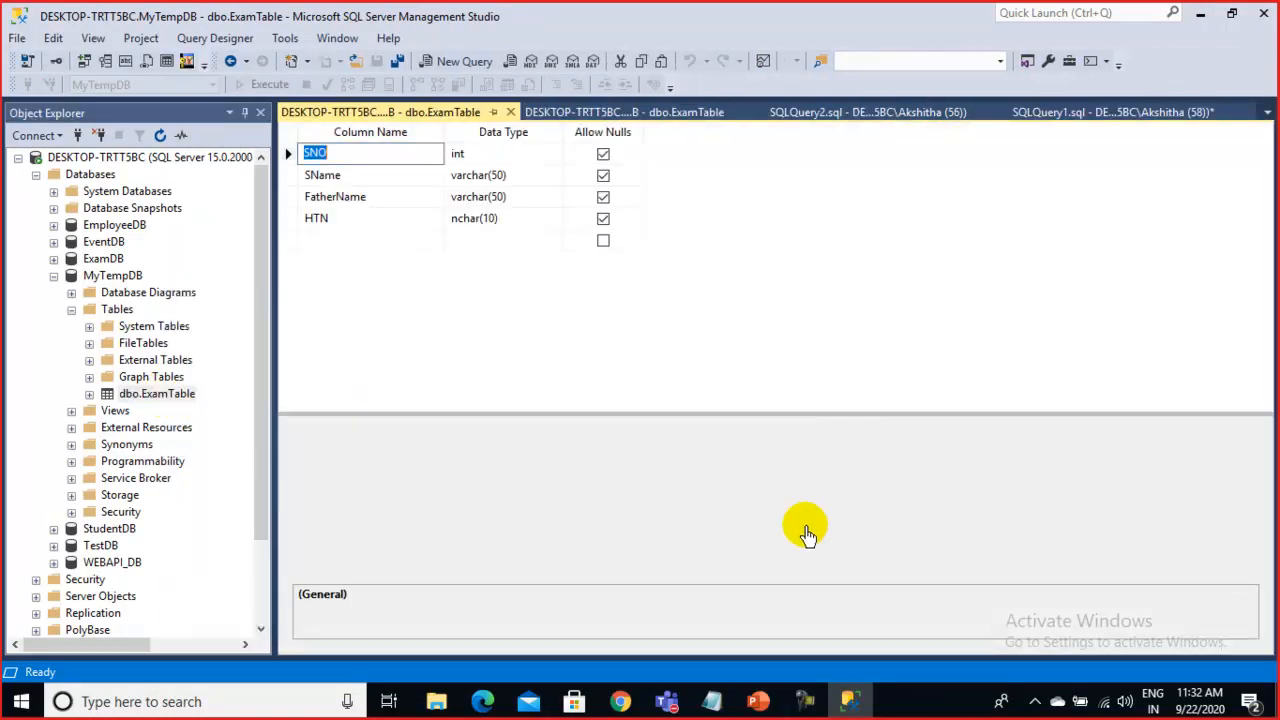
pyautogui.click(603, 155)
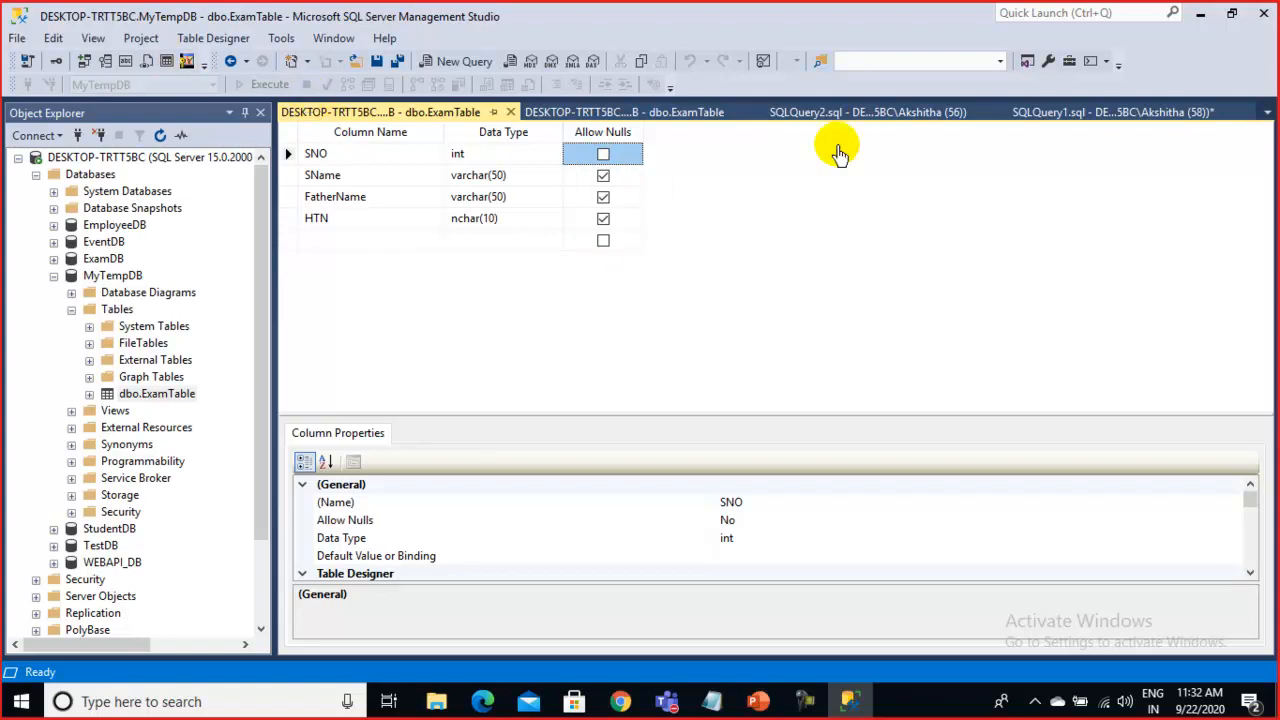
pyautogui.click(514, 112)
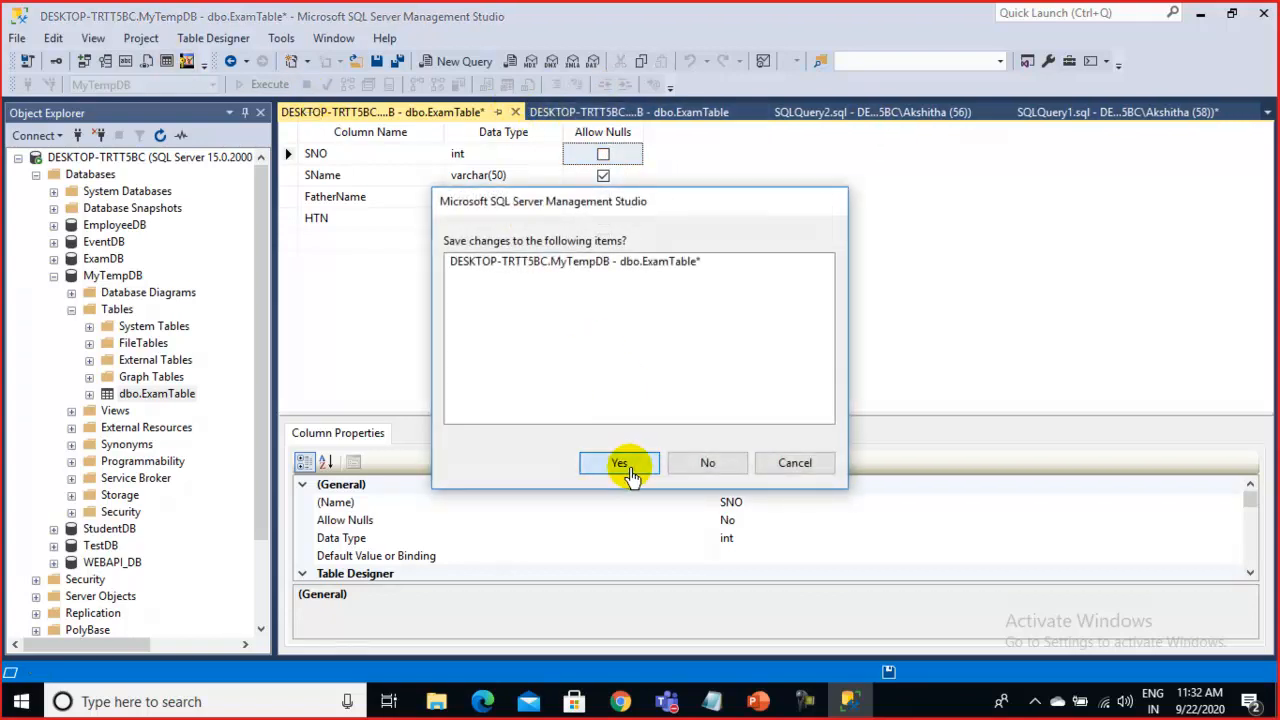
pyautogui.click(621, 463)
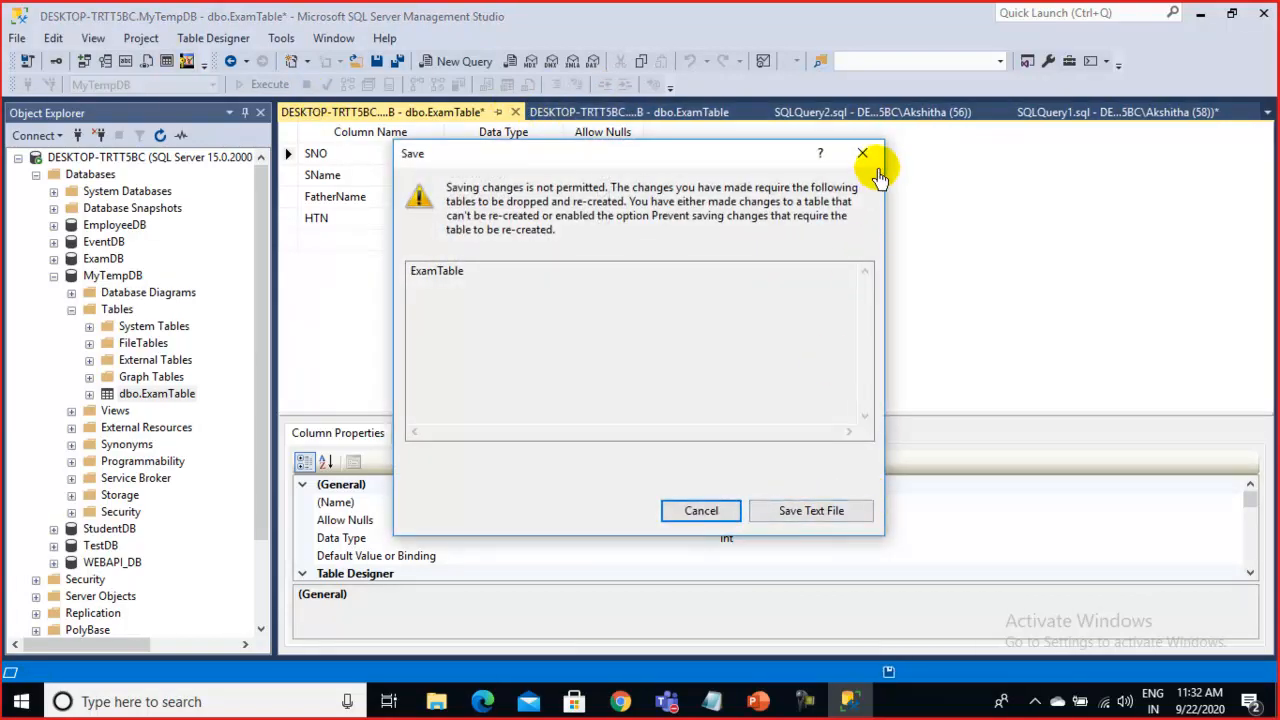
pyautogui.click(860, 156)
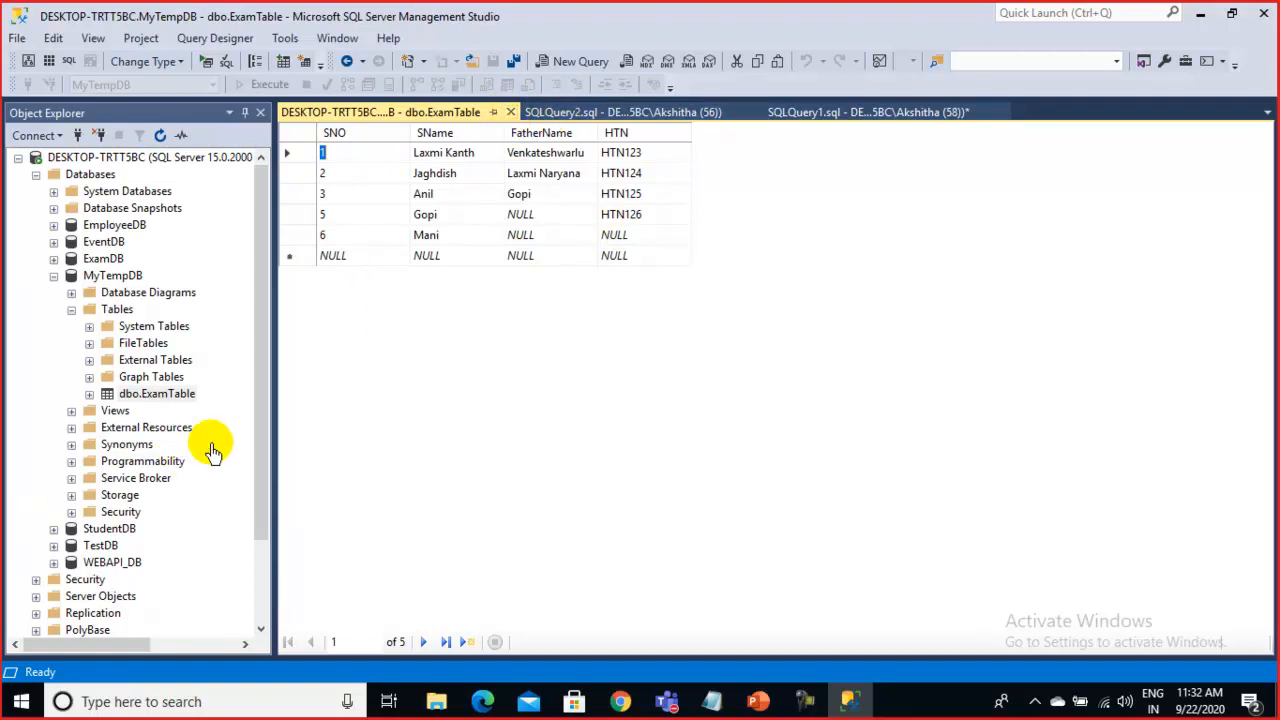
# Add 'truncate table ExamTable' below the query in SQLQuery2 and execute it
pyautogui.click(511, 114)
pyautogui.click(462, 295)
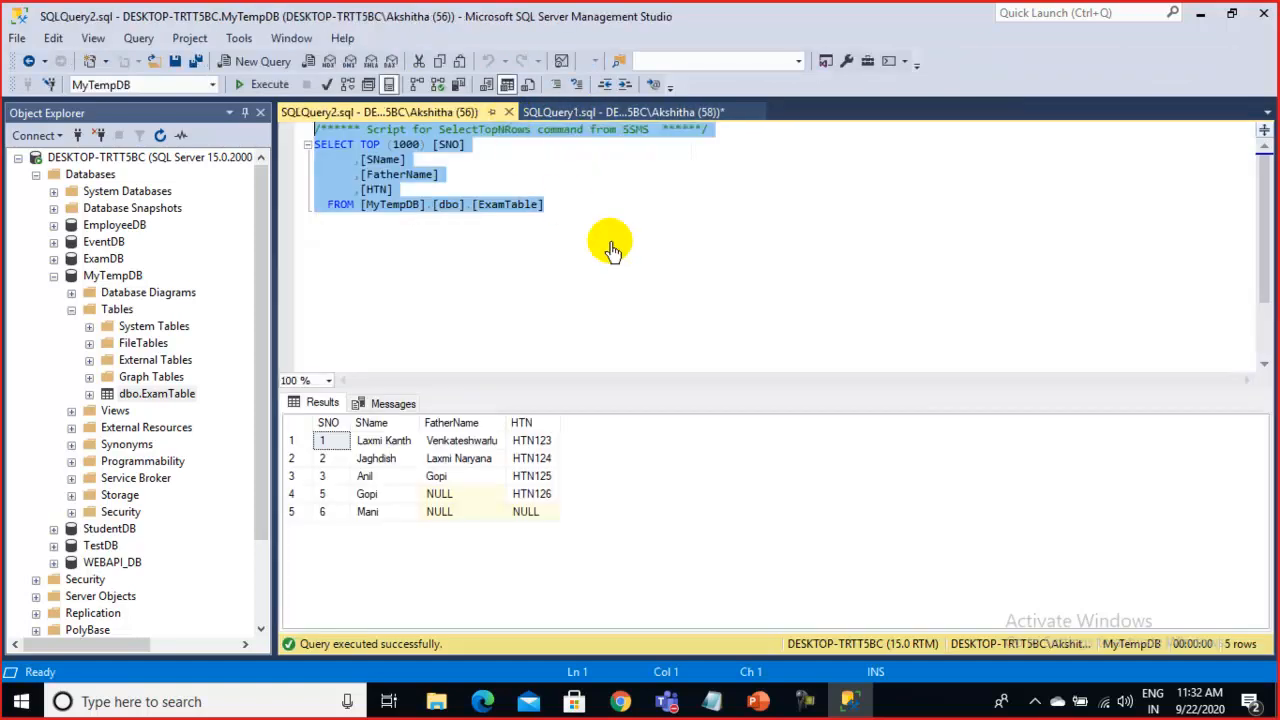
pyautogui.click(613, 213)
pyautogui.press('Return')
pyautogui.press('Return')
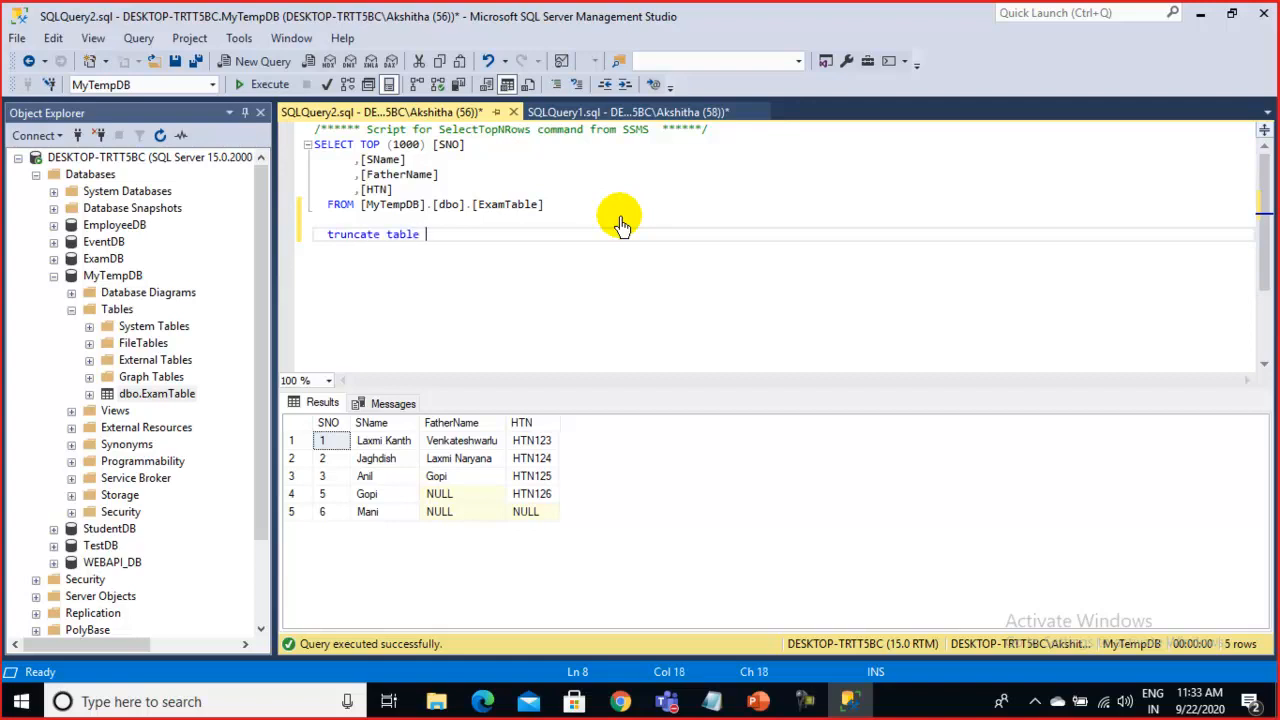
pyautogui.doubleClick(506, 207)
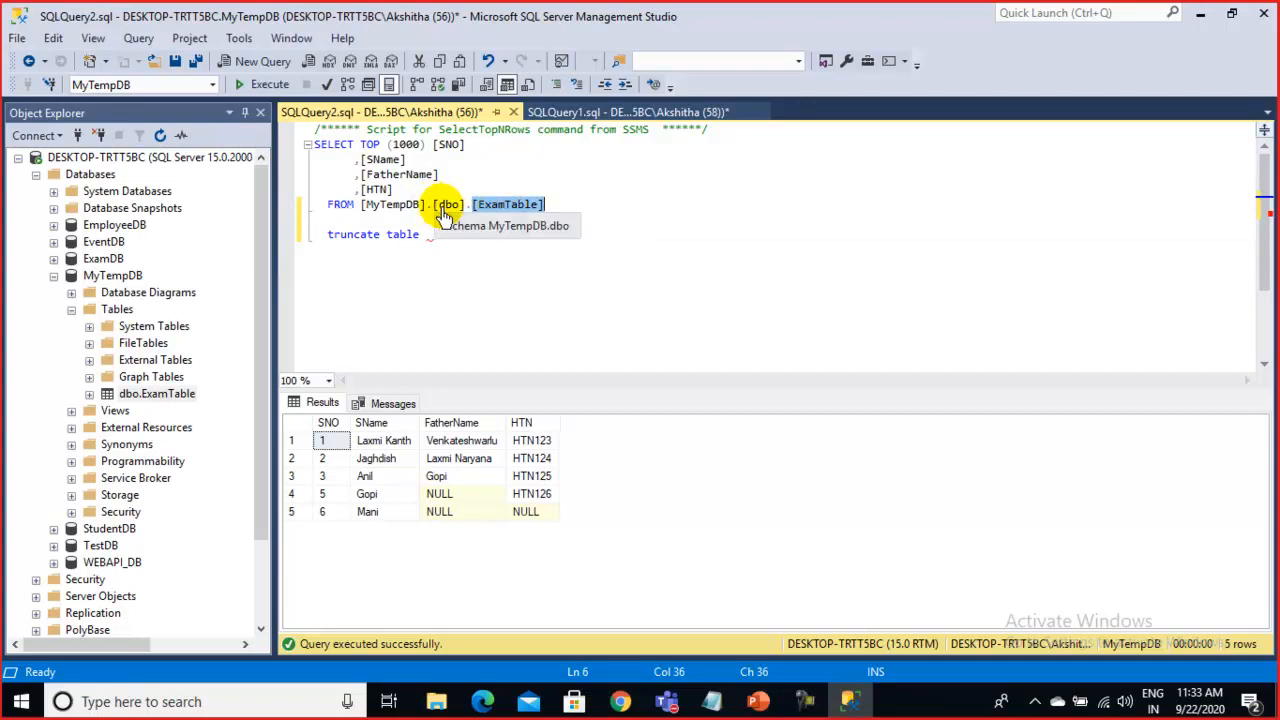
pyautogui.click(420, 237)
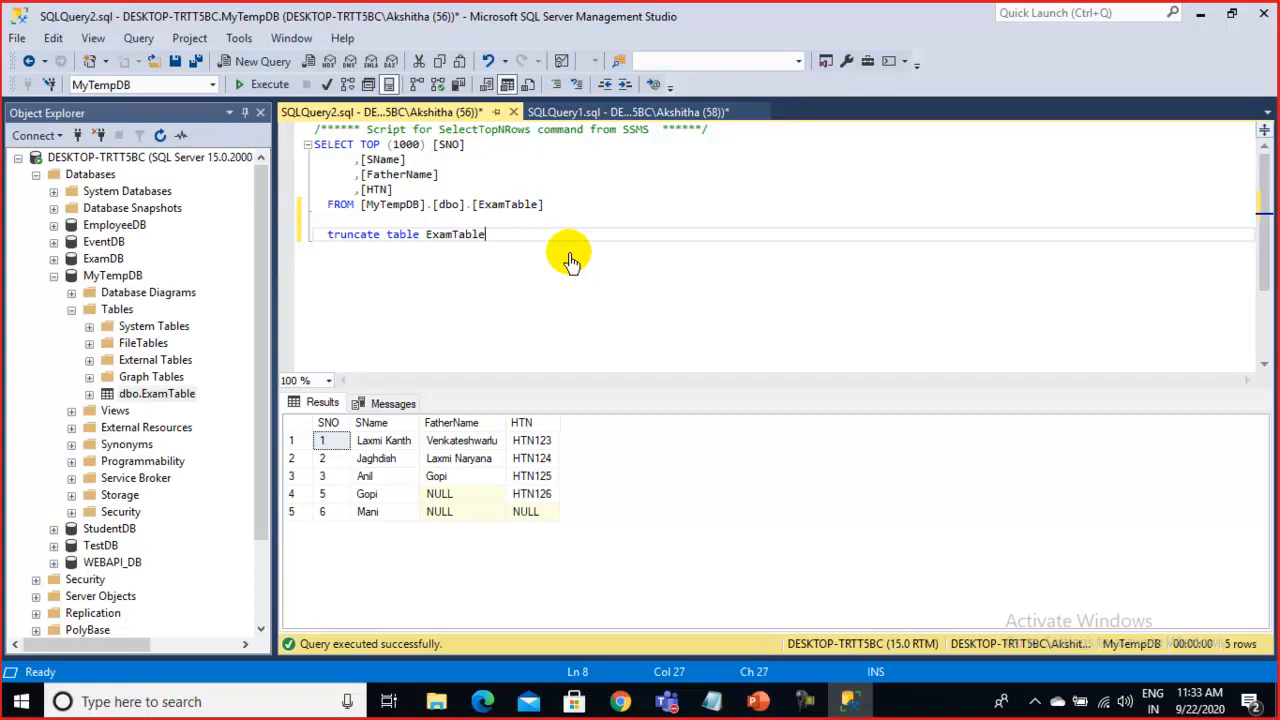
pyautogui.moveTo(549, 248); pyautogui.dragTo(206, 246)
pyautogui.click(250, 86)
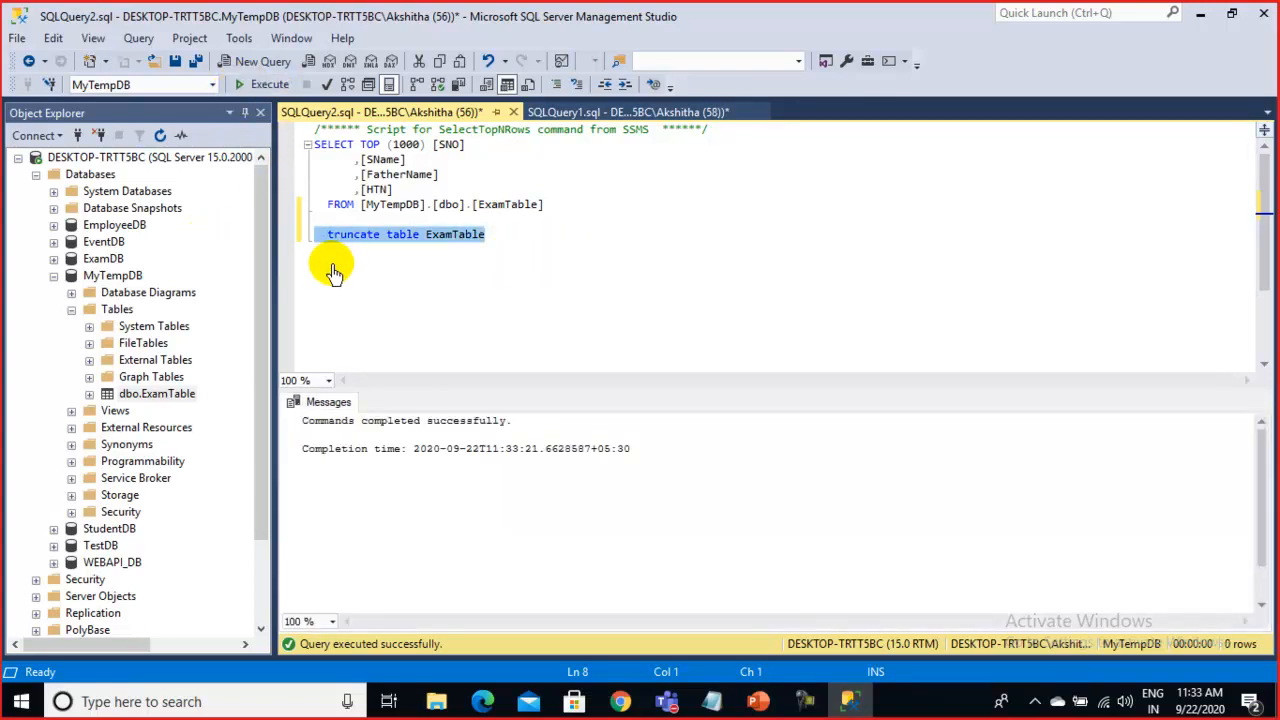
# Rerun the SELECT query to confirm ExamTable now returns no rows
pyautogui.click(510, 248)
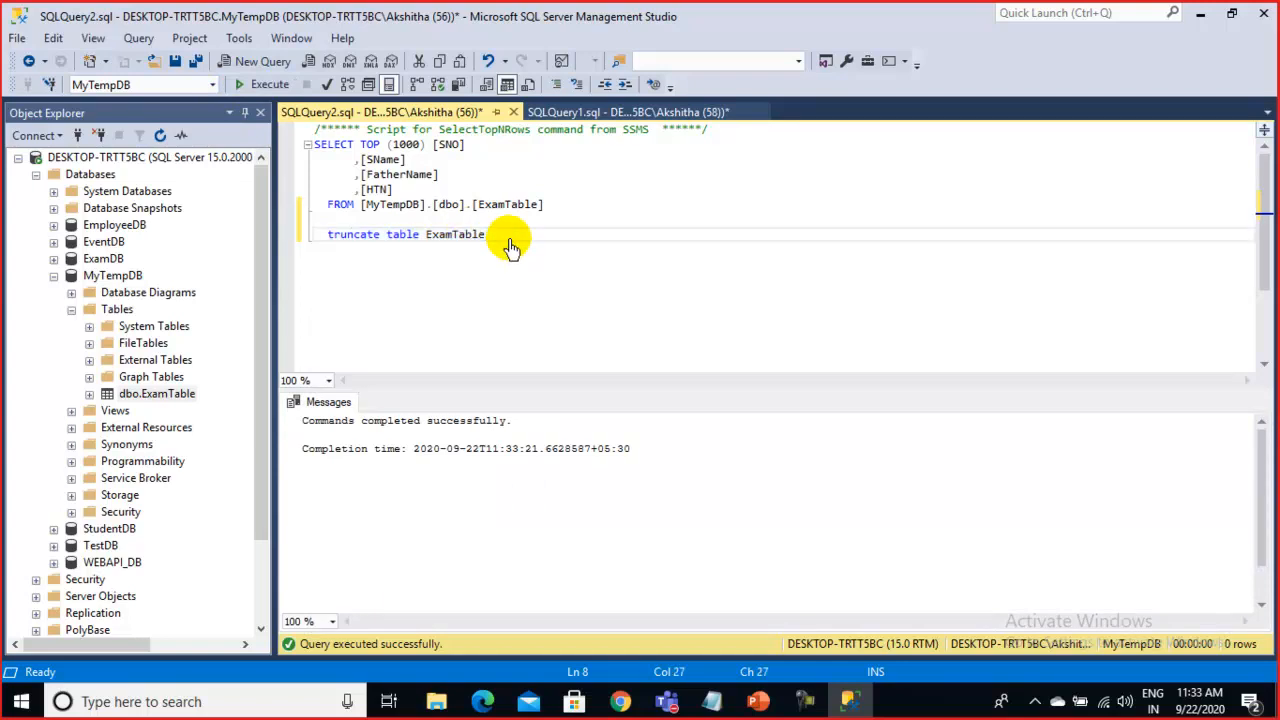
pyautogui.moveTo(507, 246); pyautogui.dragTo(305, 252)
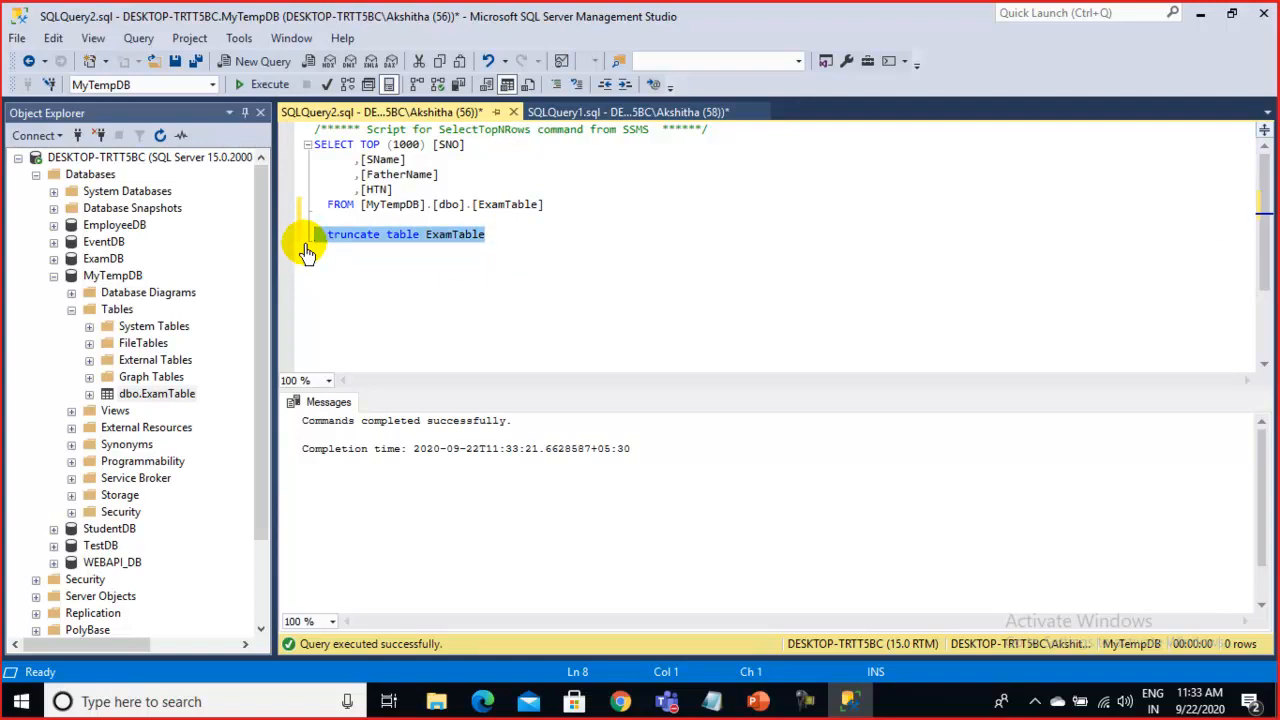
pyautogui.moveTo(505, 241); pyautogui.dragTo(313, 245)
pyautogui.moveTo(614, 206); pyautogui.dragTo(318, 148)
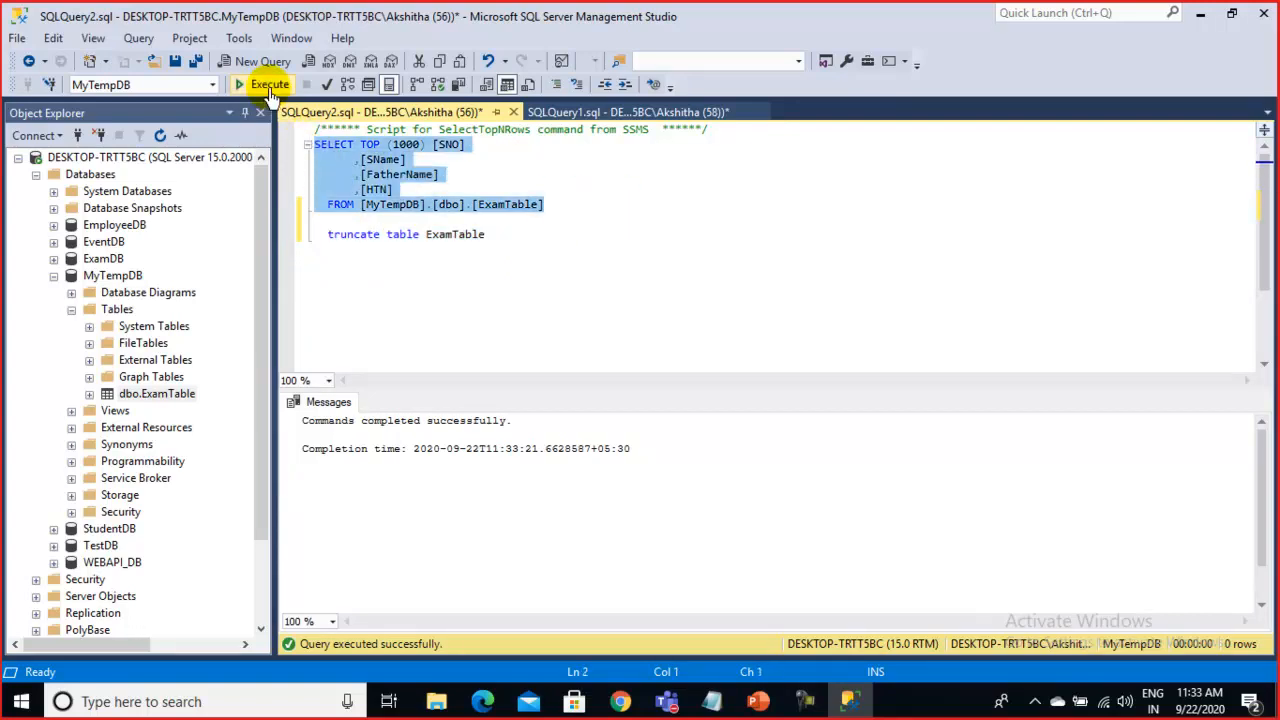
pyautogui.click(268, 86)
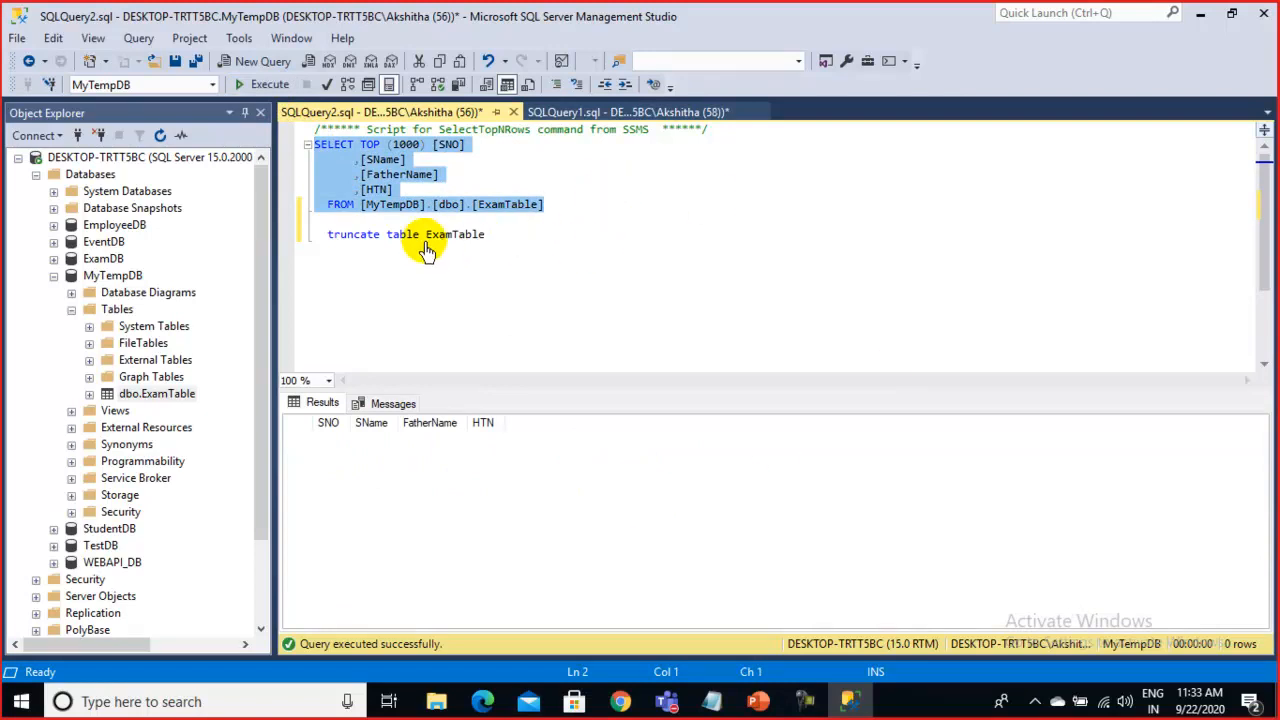
pyautogui.moveTo(495, 236); pyautogui.dragTo(313, 245)
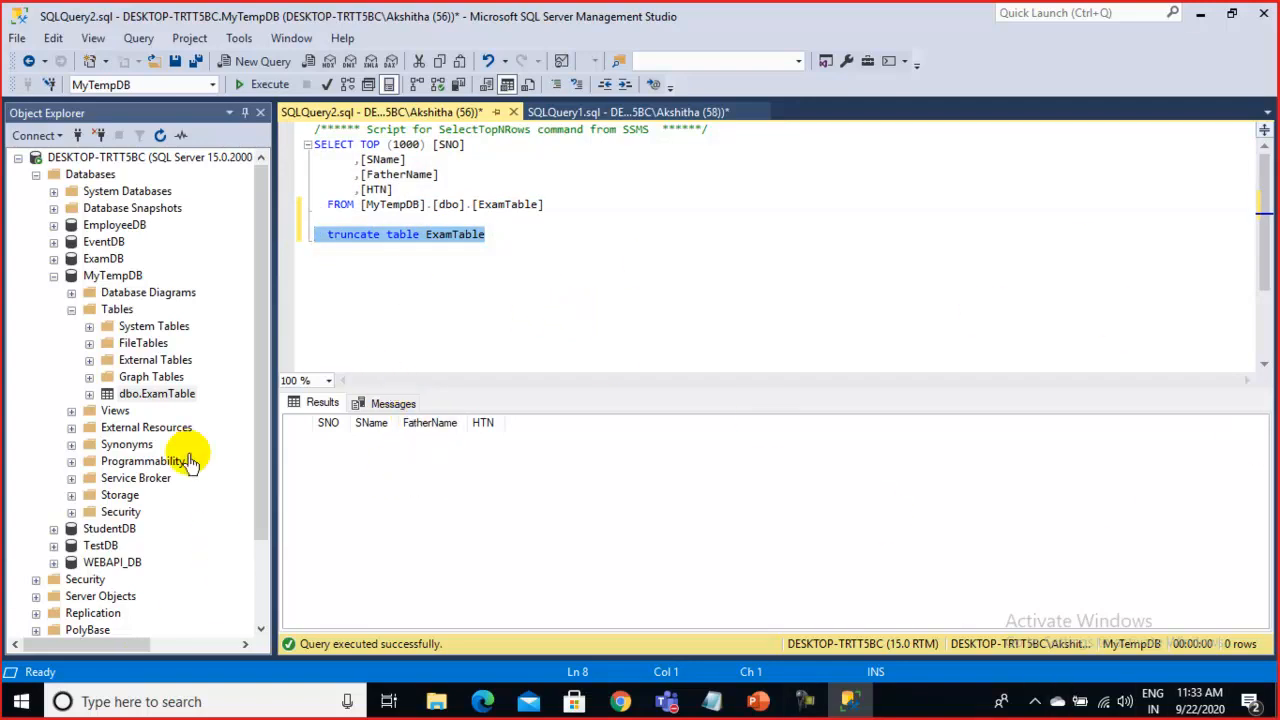
pyautogui.rightClick(140, 396)
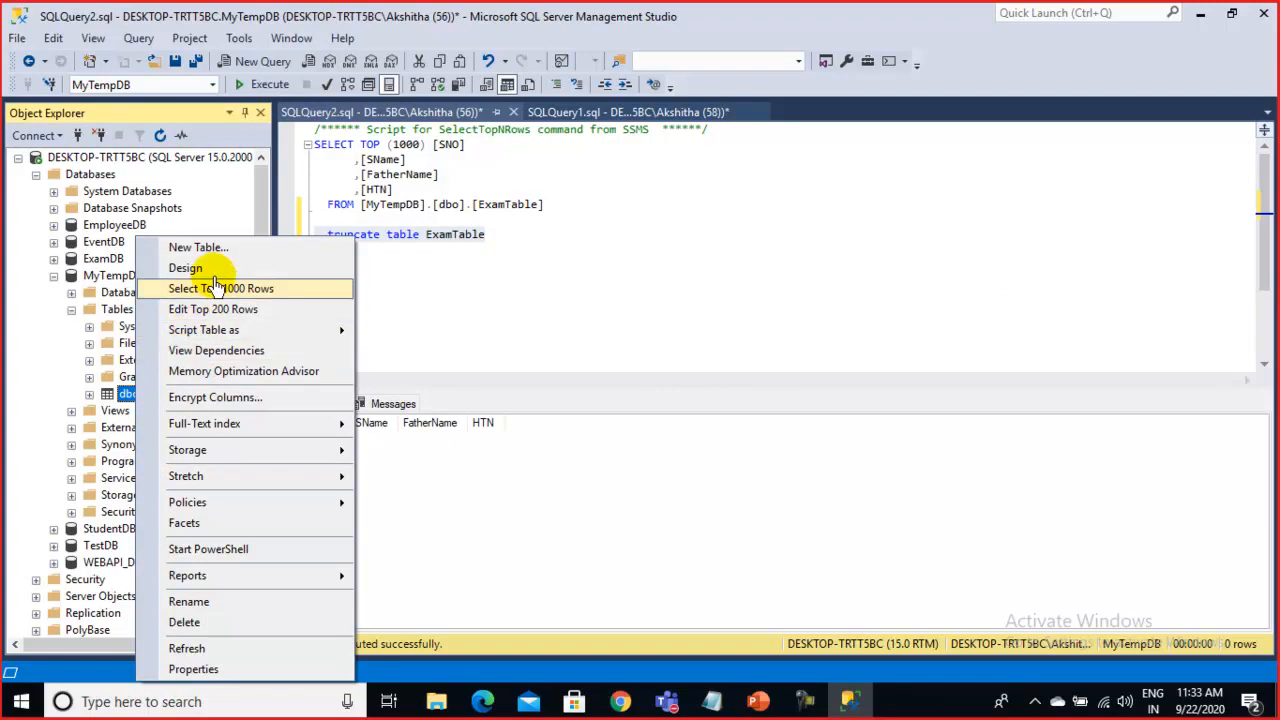
# Open ExamTable's design and uncheck Allow Nulls for SNO, HTN, SName and FatherName
pyautogui.click(186, 268)
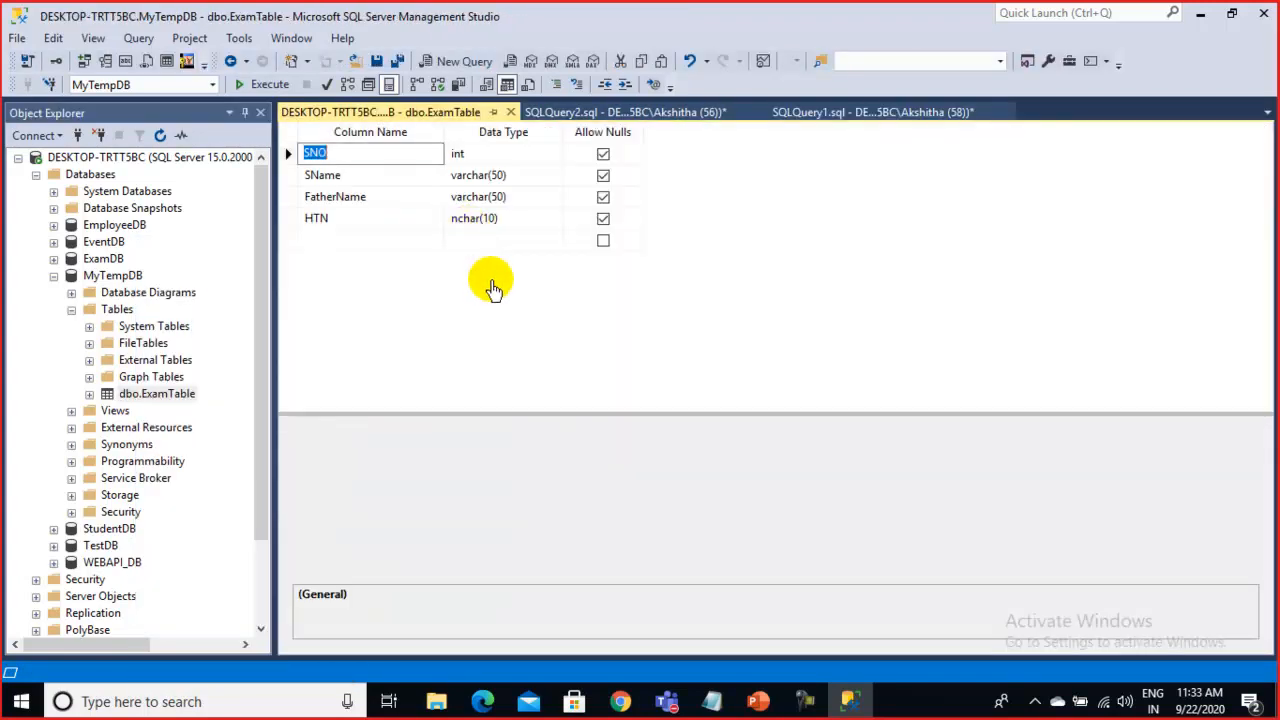
pyautogui.click(604, 160)
pyautogui.click(603, 156)
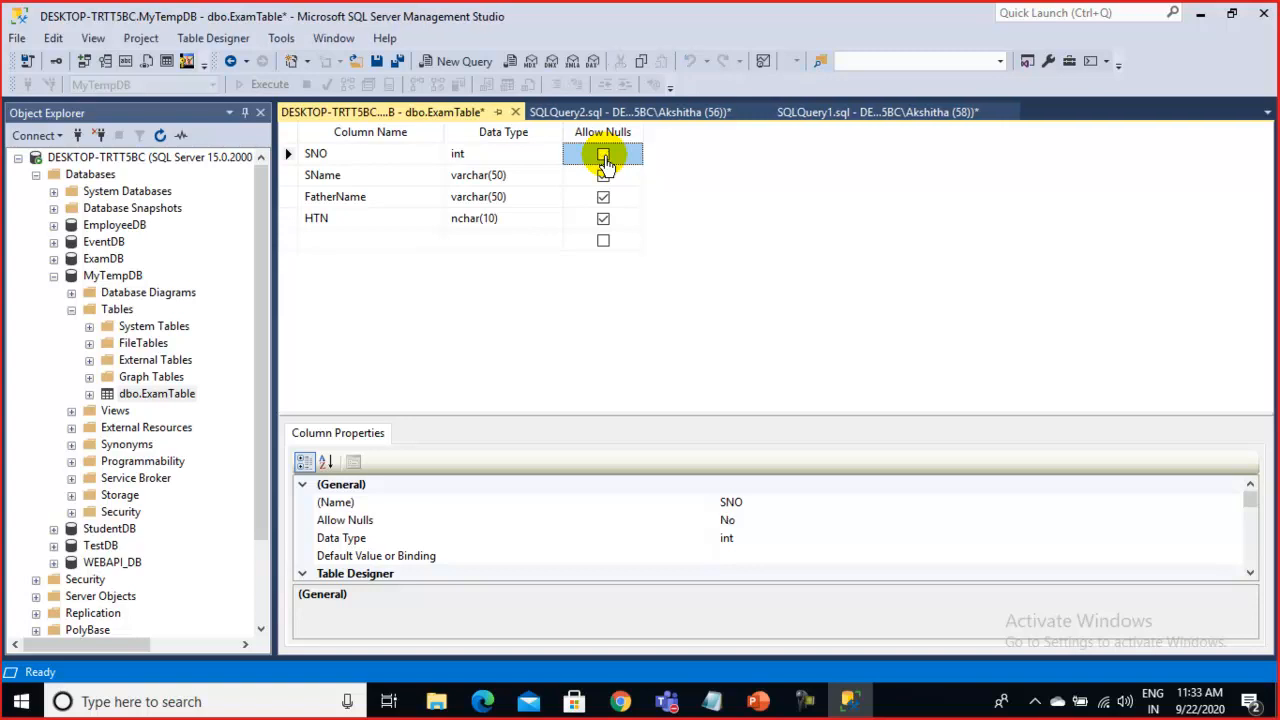
pyautogui.click(604, 222)
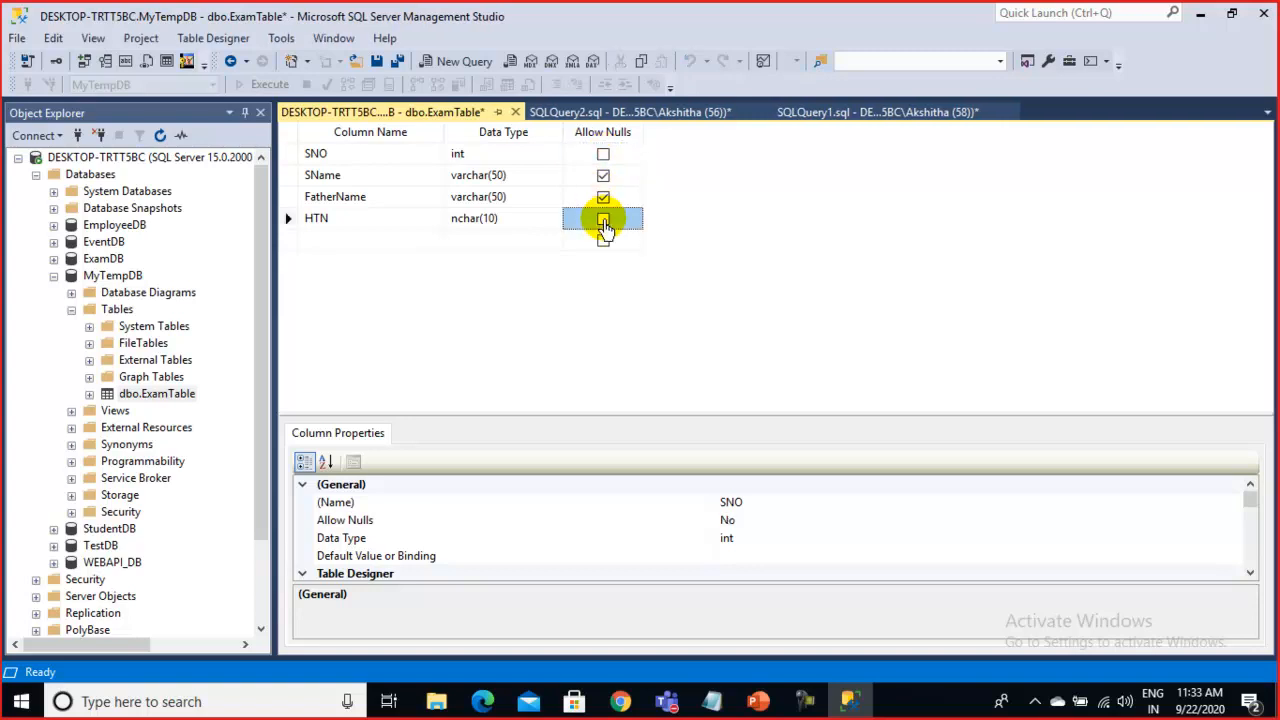
pyautogui.click(603, 175)
pyautogui.click(603, 197)
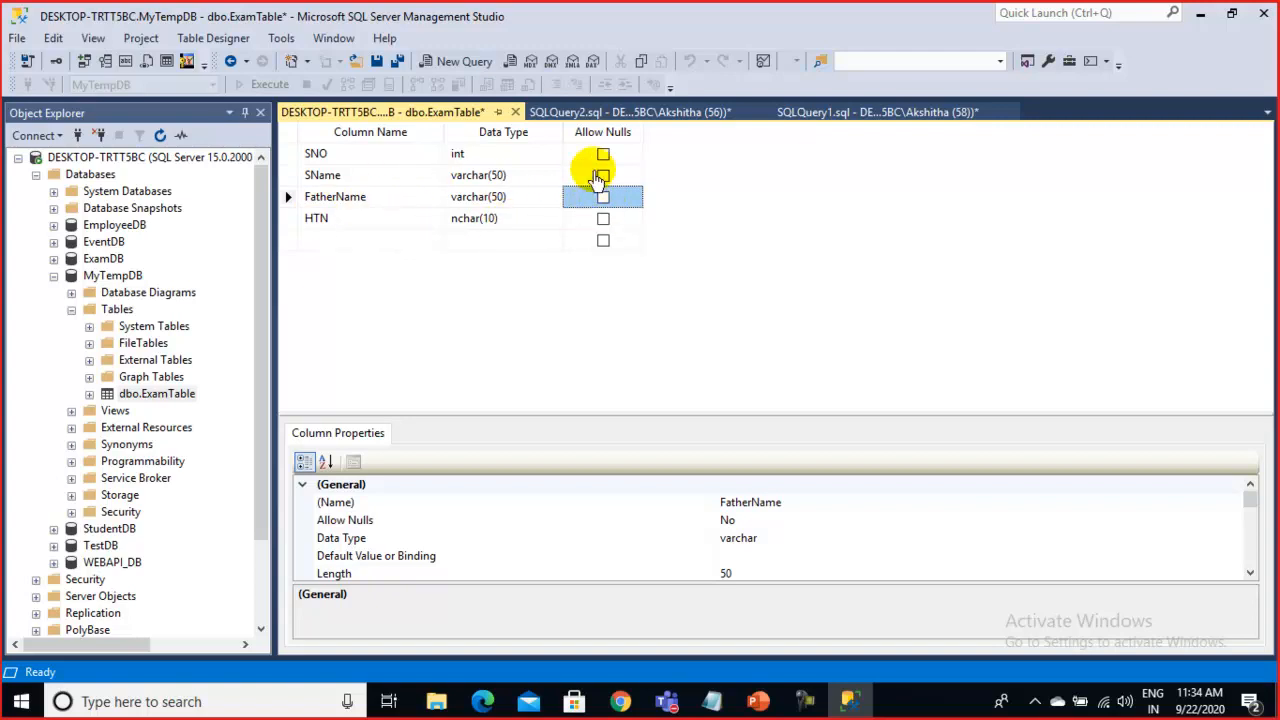
# Make SNO an identity column with seed 1000, then close the designer
pyautogui.click(378, 155)
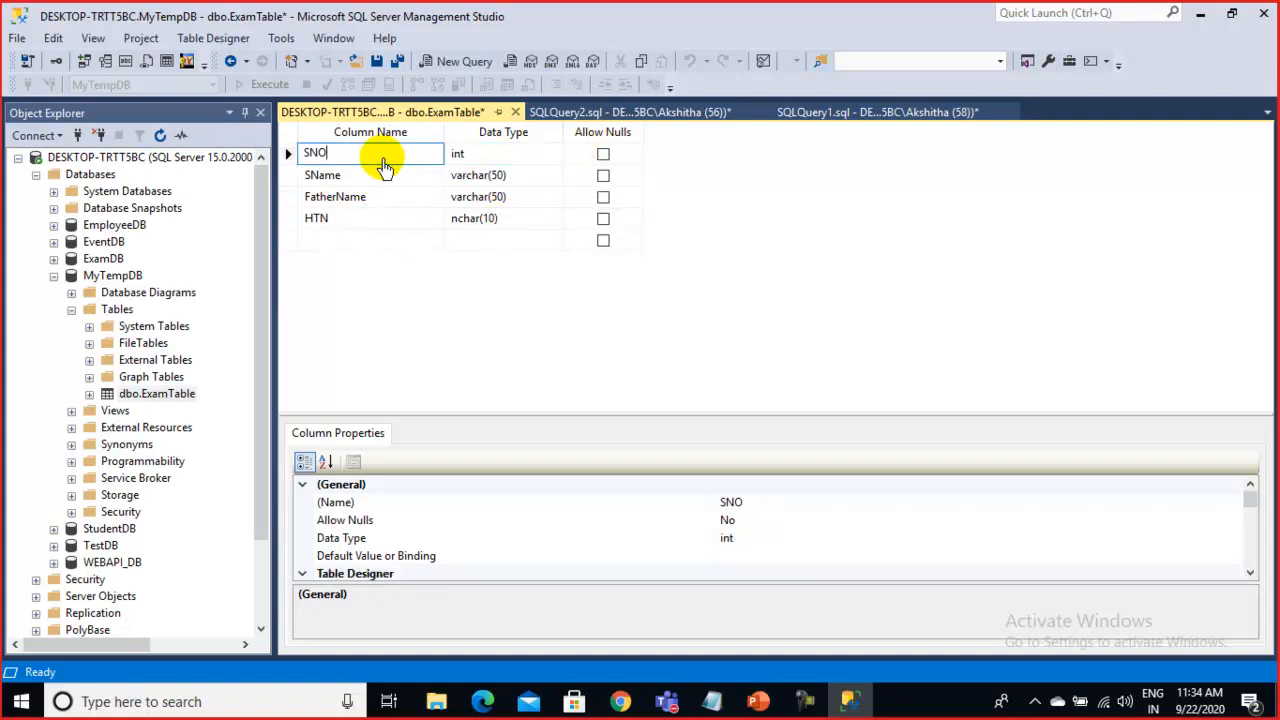
pyautogui.scroll(-3, 450, 530)
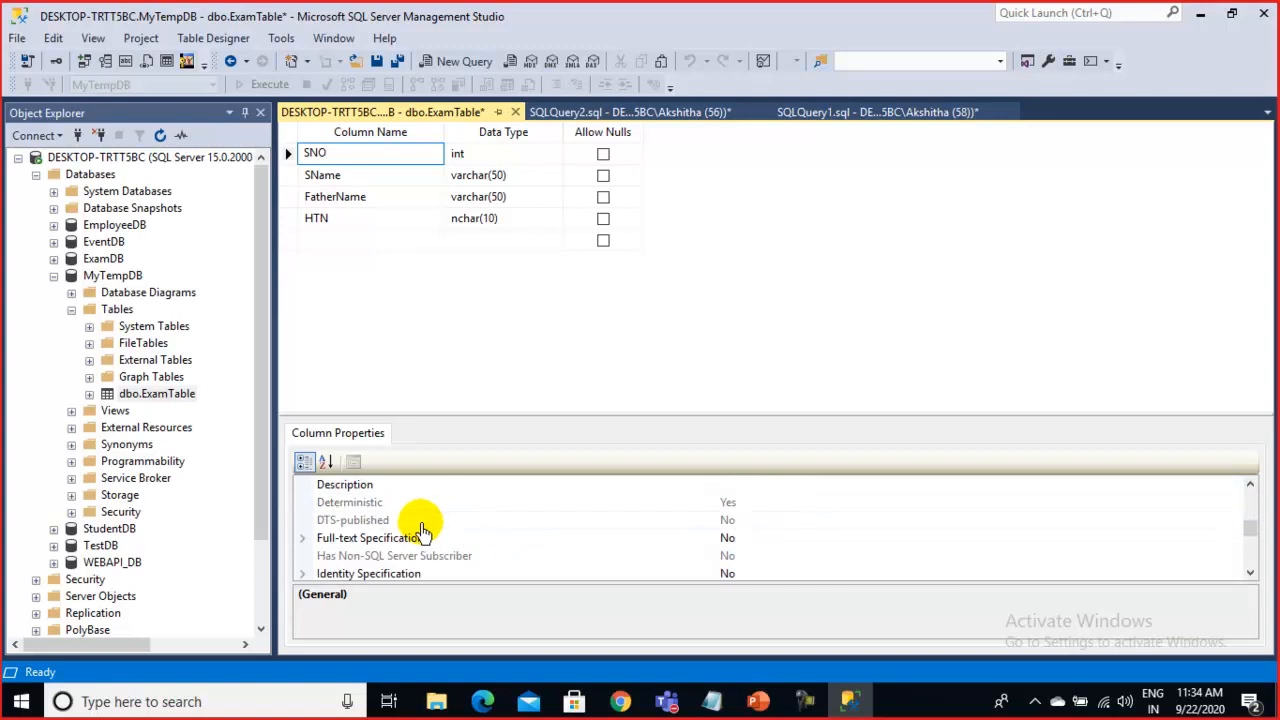
pyautogui.scroll(1, 421, 529)
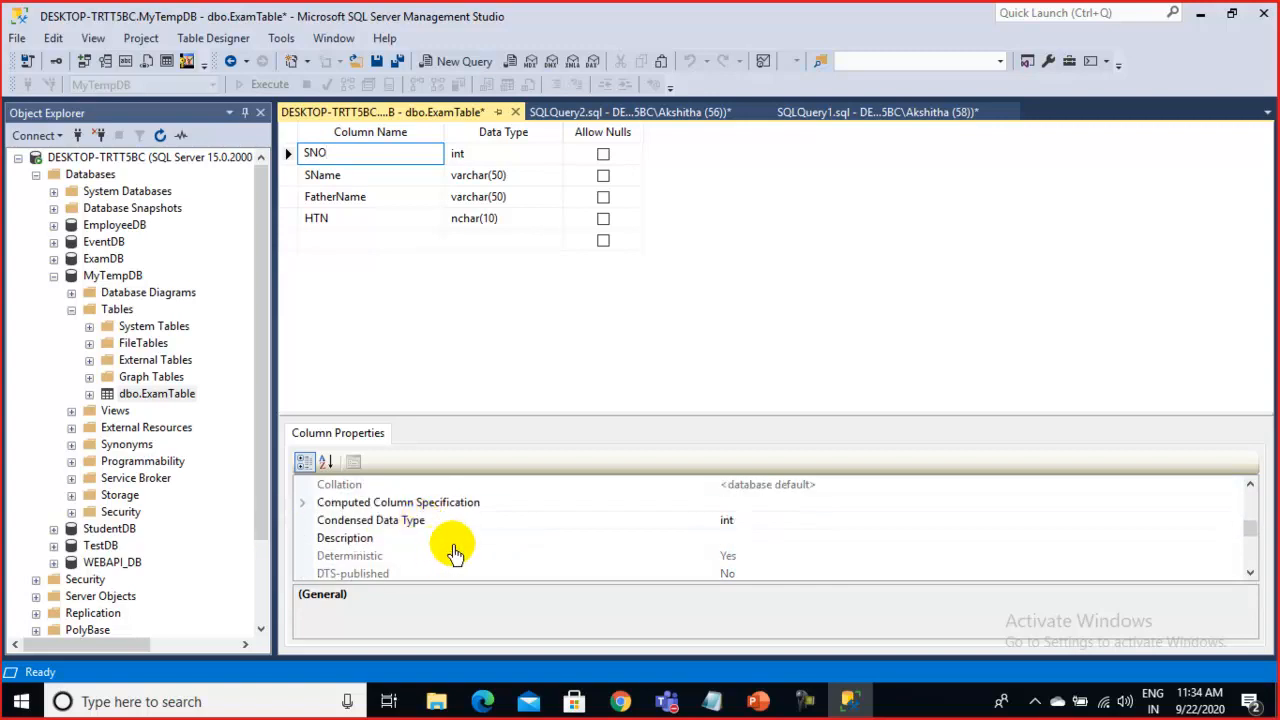
pyautogui.scroll(-2, 452, 552)
pyautogui.doubleClick(452, 522)
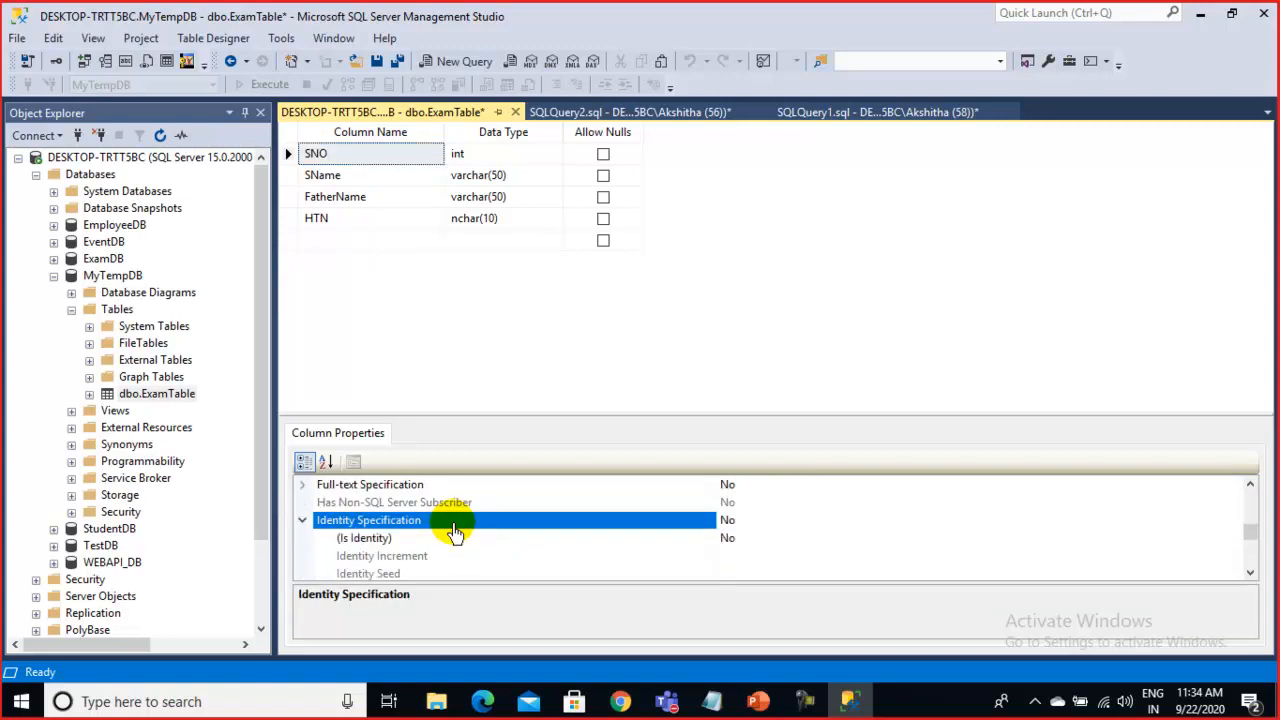
pyautogui.doubleClick(491, 539)
pyautogui.scroll(-1, 729, 540)
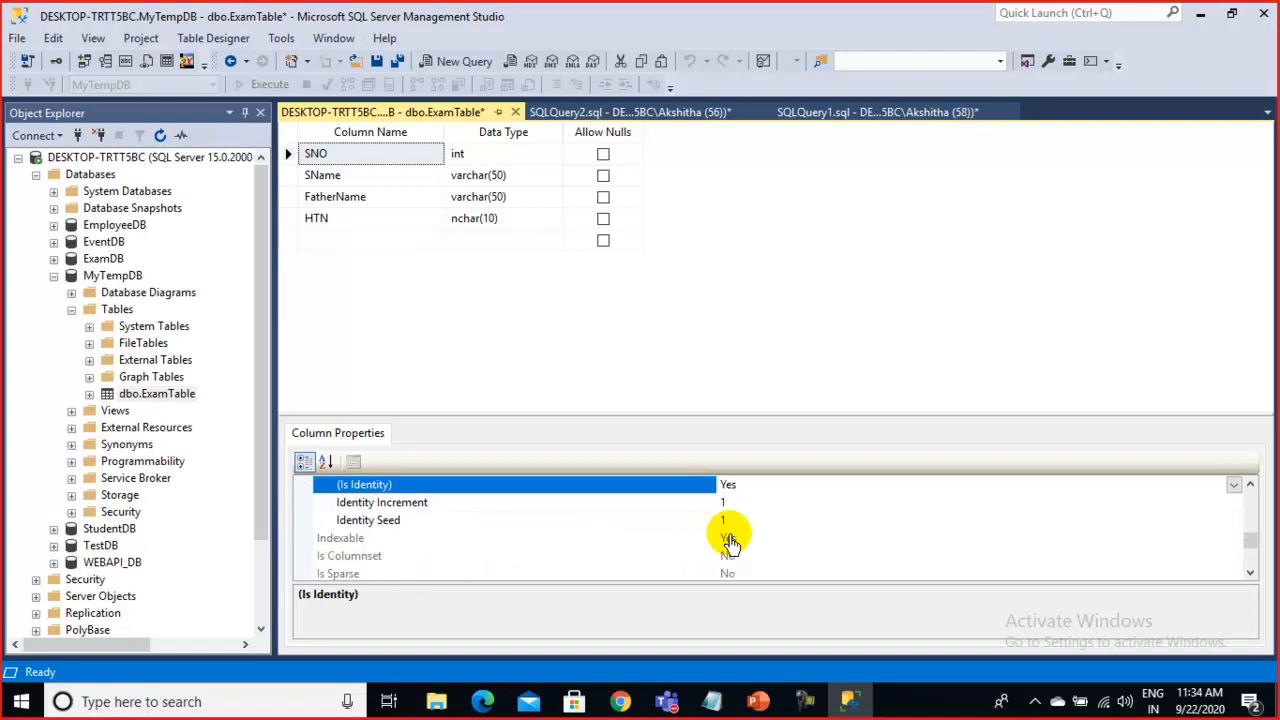
pyautogui.click(733, 521)
pyautogui.write('00')
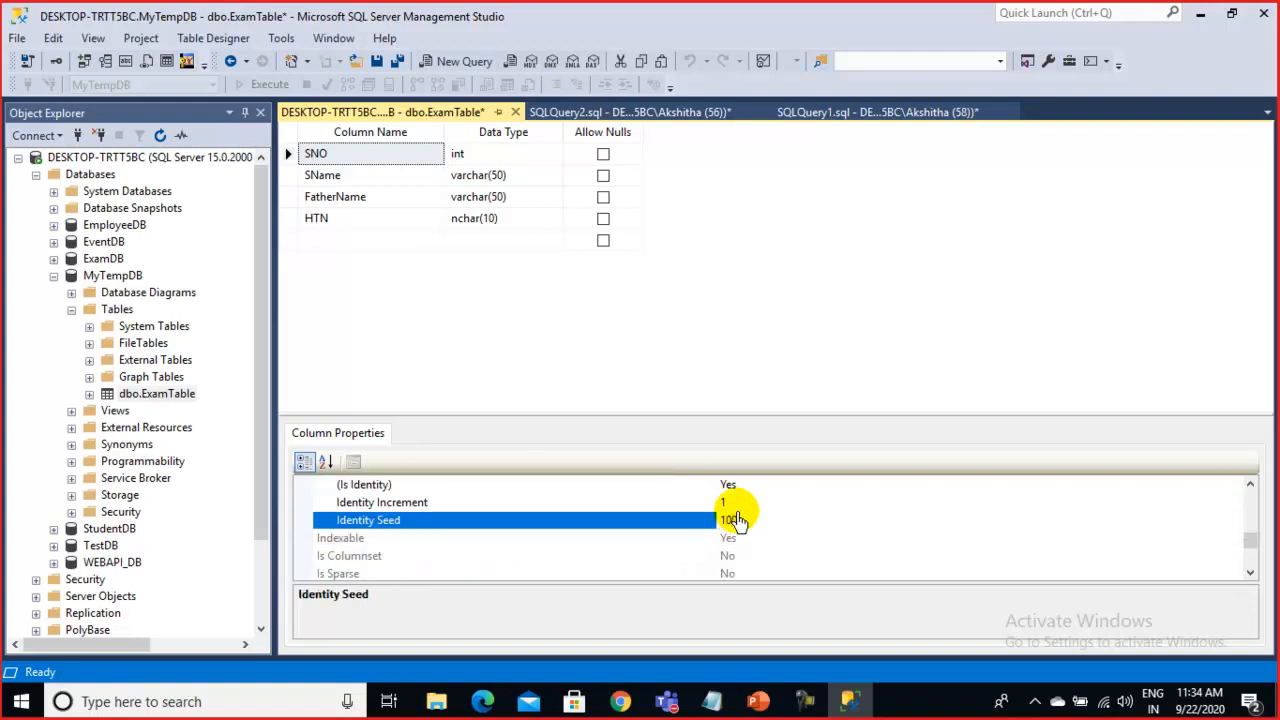
pyautogui.write('0')
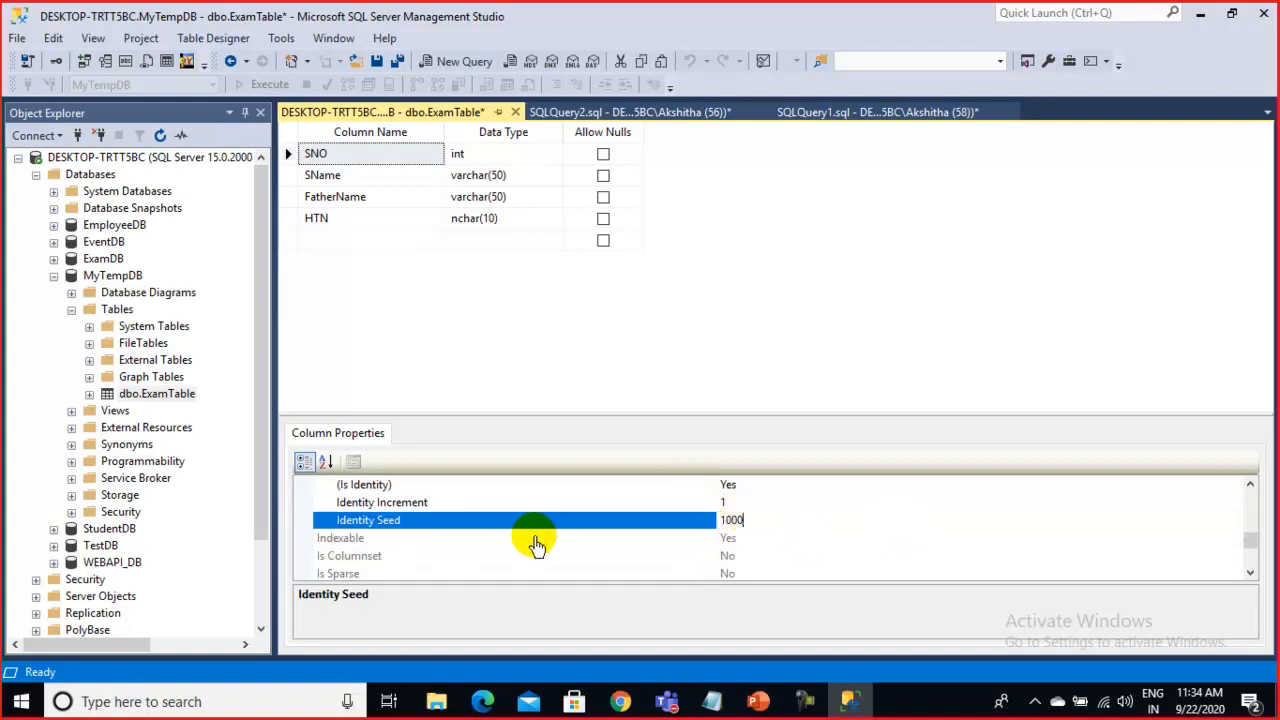
pyautogui.click(525, 557)
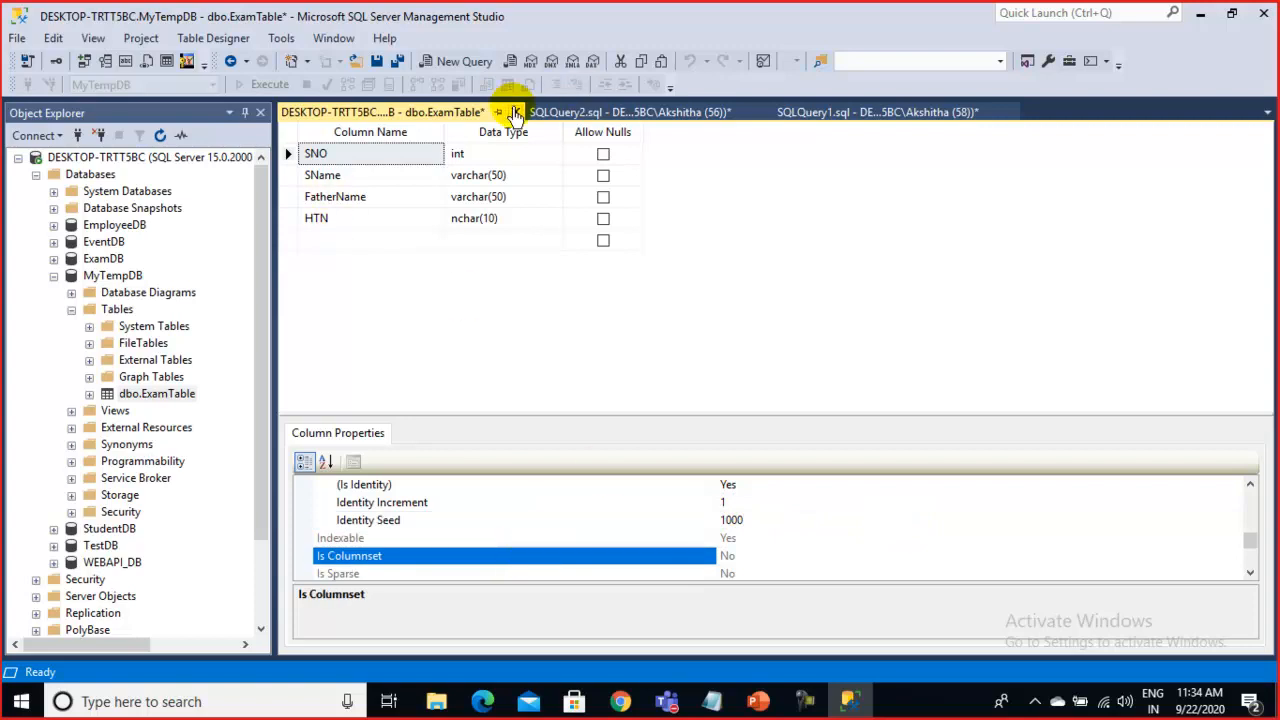
pyautogui.click(515, 112)
# Cancel the refused save, then add a blank line after the truncate statement in SQLQuery2
pyautogui.click(600, 465)
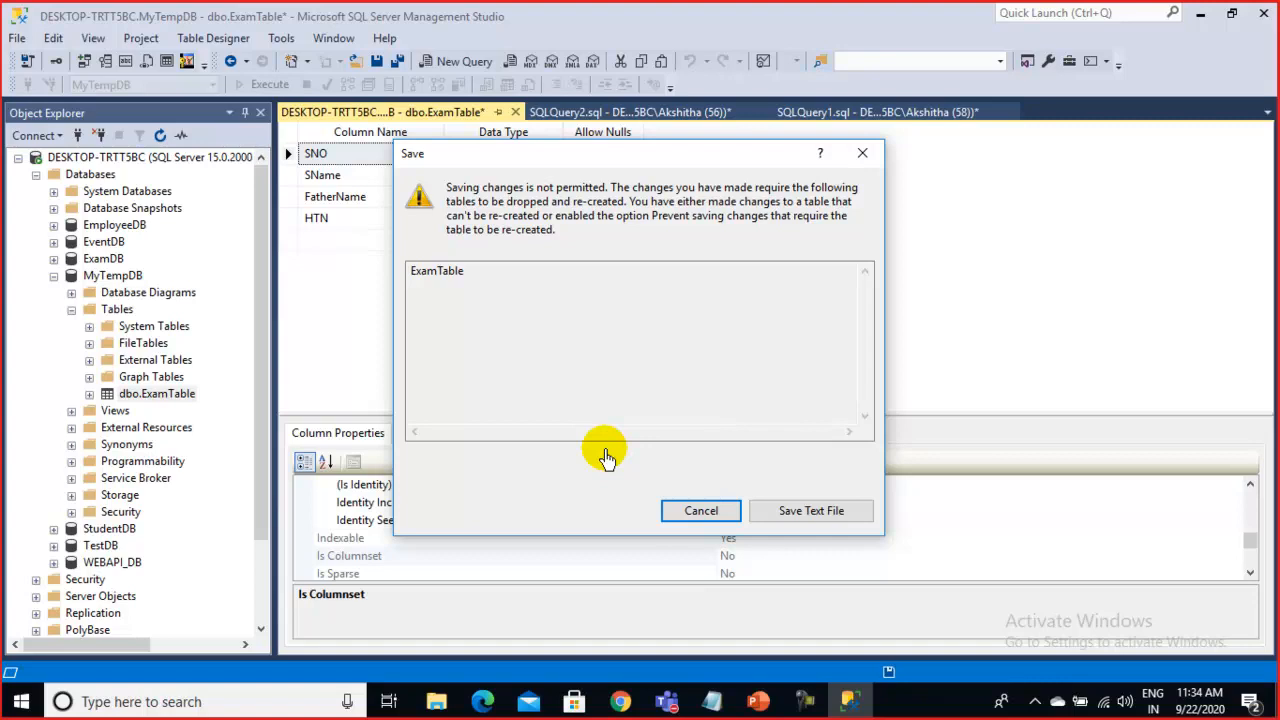
pyautogui.click(686, 511)
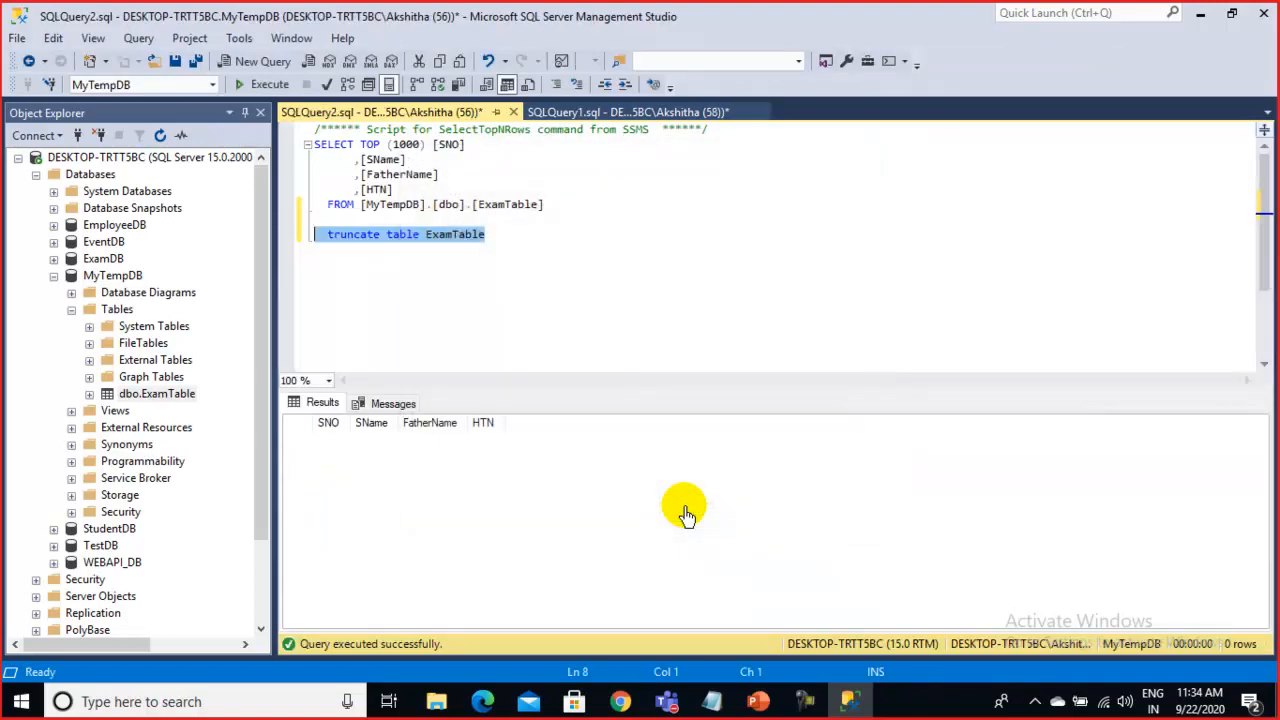
pyautogui.click(535, 245)
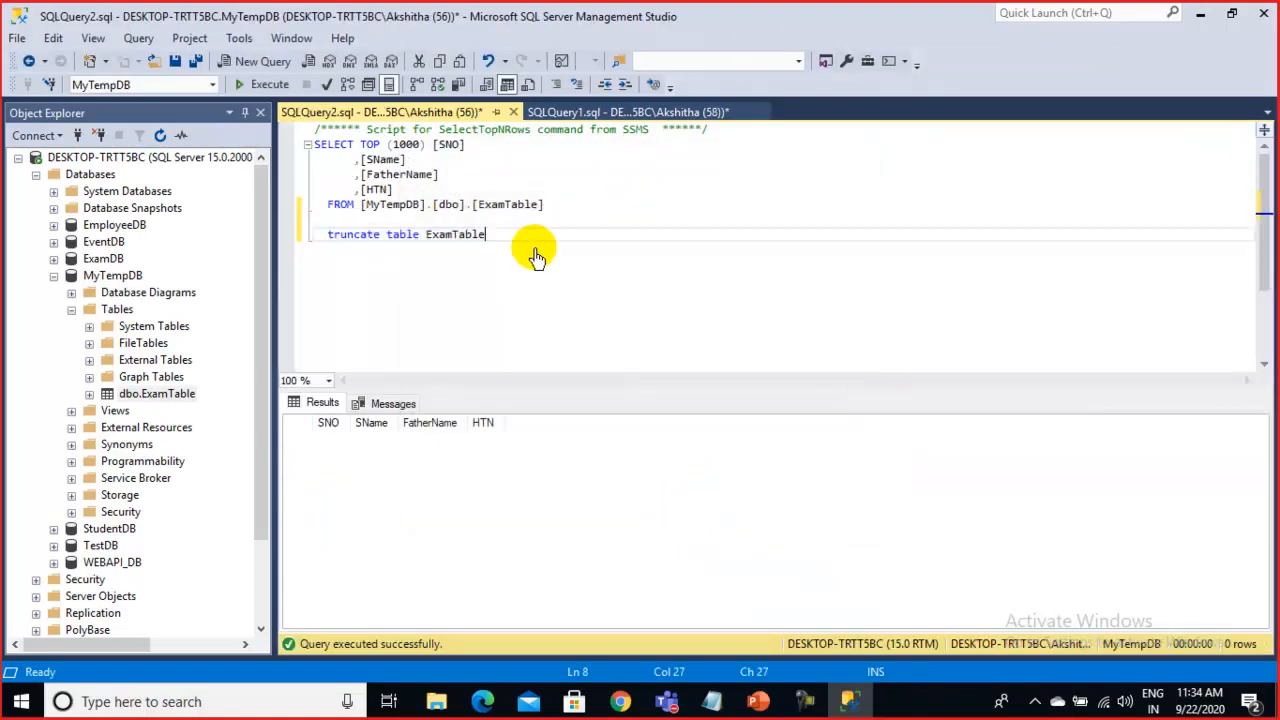
pyautogui.press('Return')
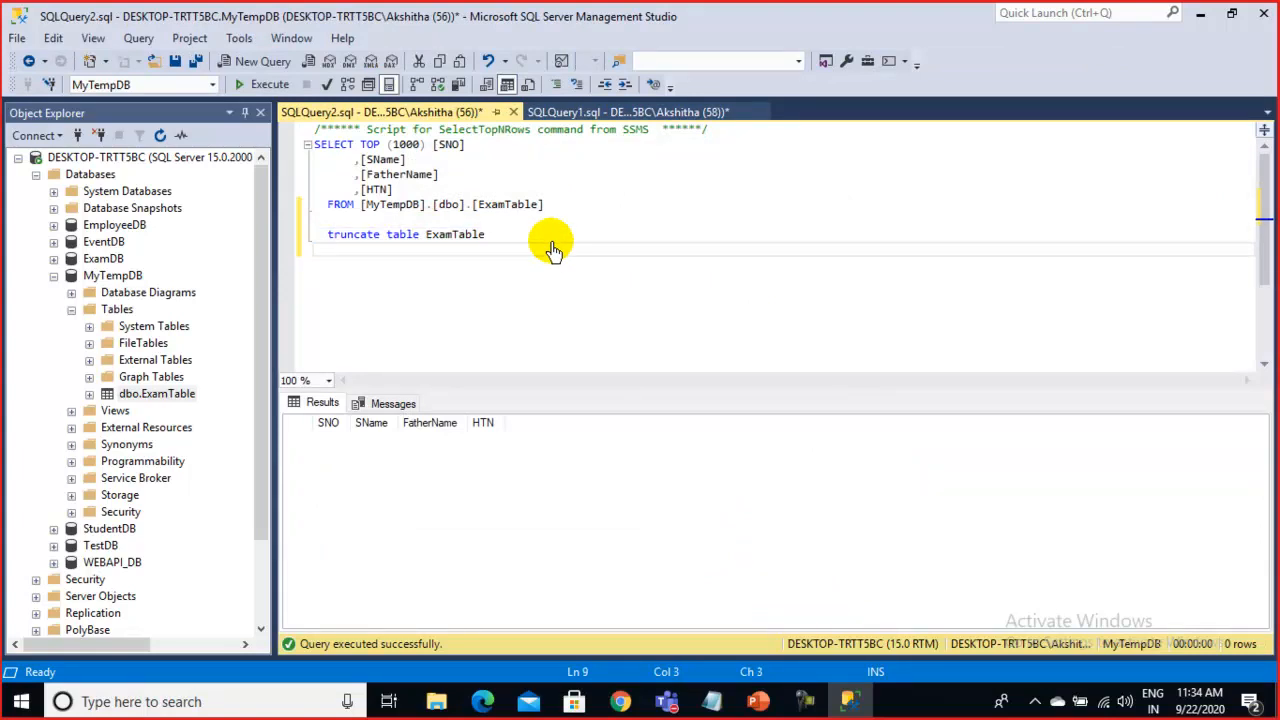
pyautogui.click(118, 310)
pyautogui.rightClick(124, 315)
# Create a new table in MyTempDB with a non-nullable SNO column of type int
pyautogui.moveTo(214, 321)
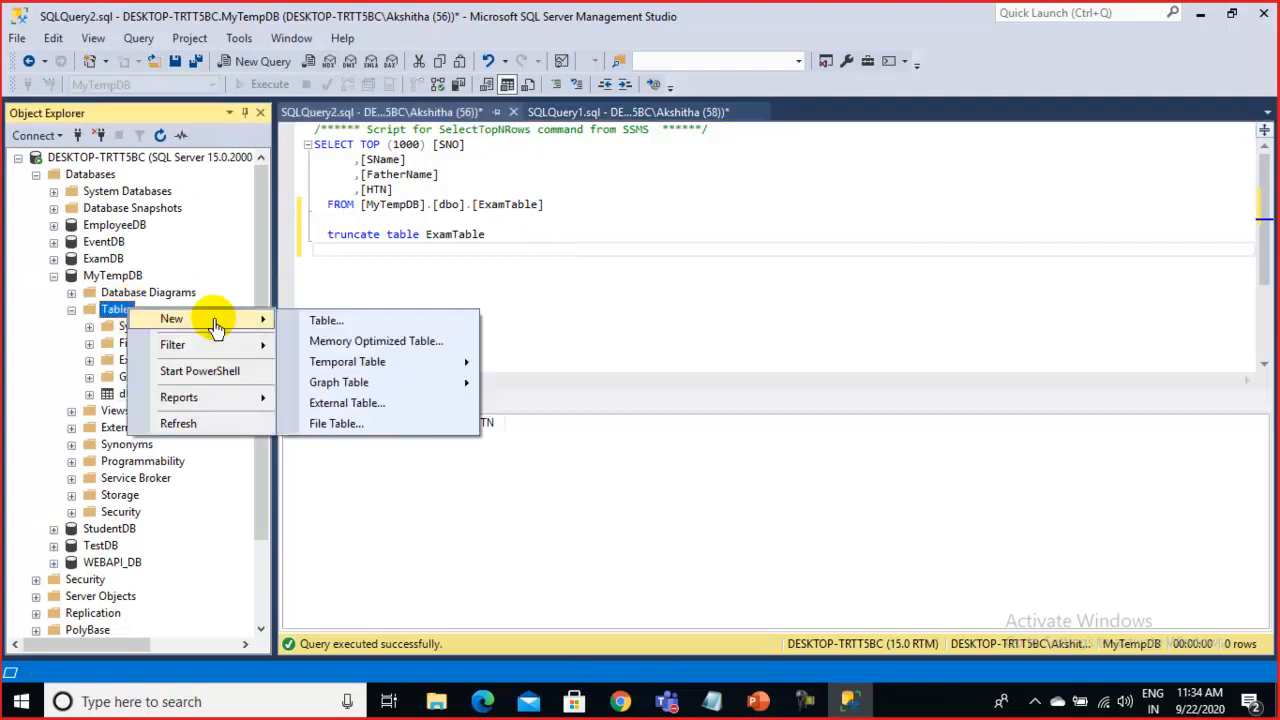
pyautogui.click(343, 322)
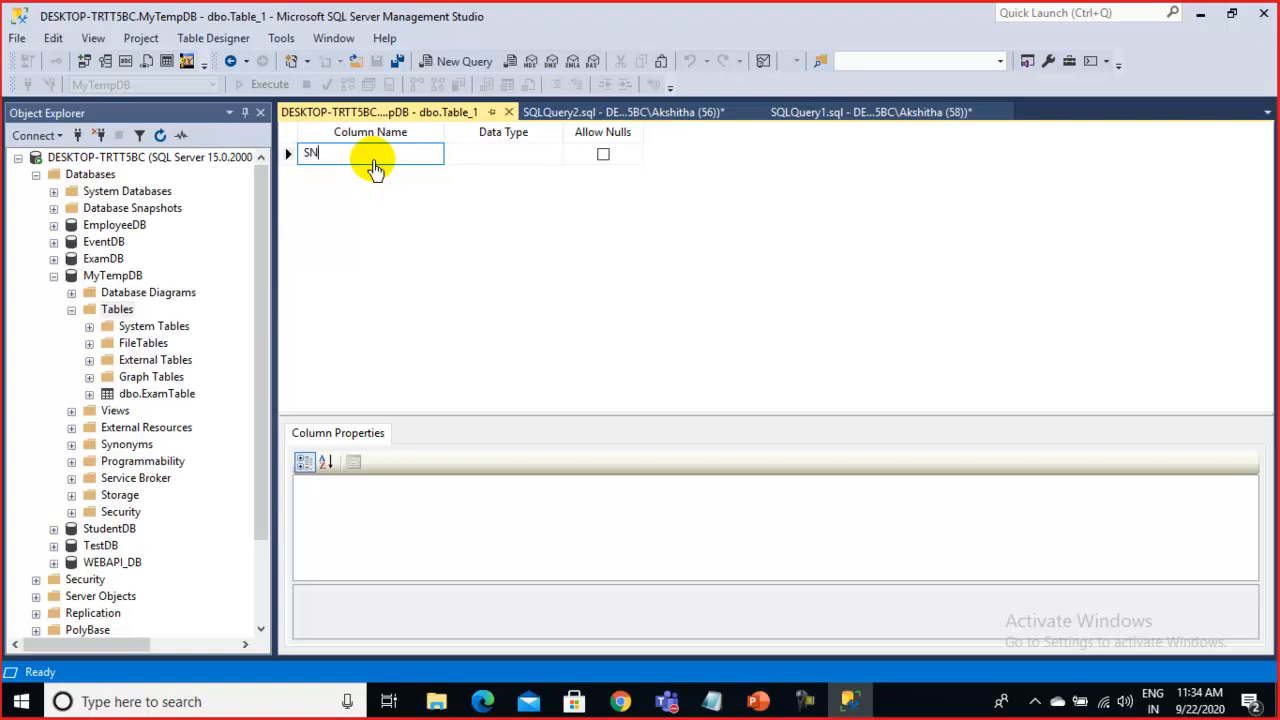
pyautogui.press('Tab')
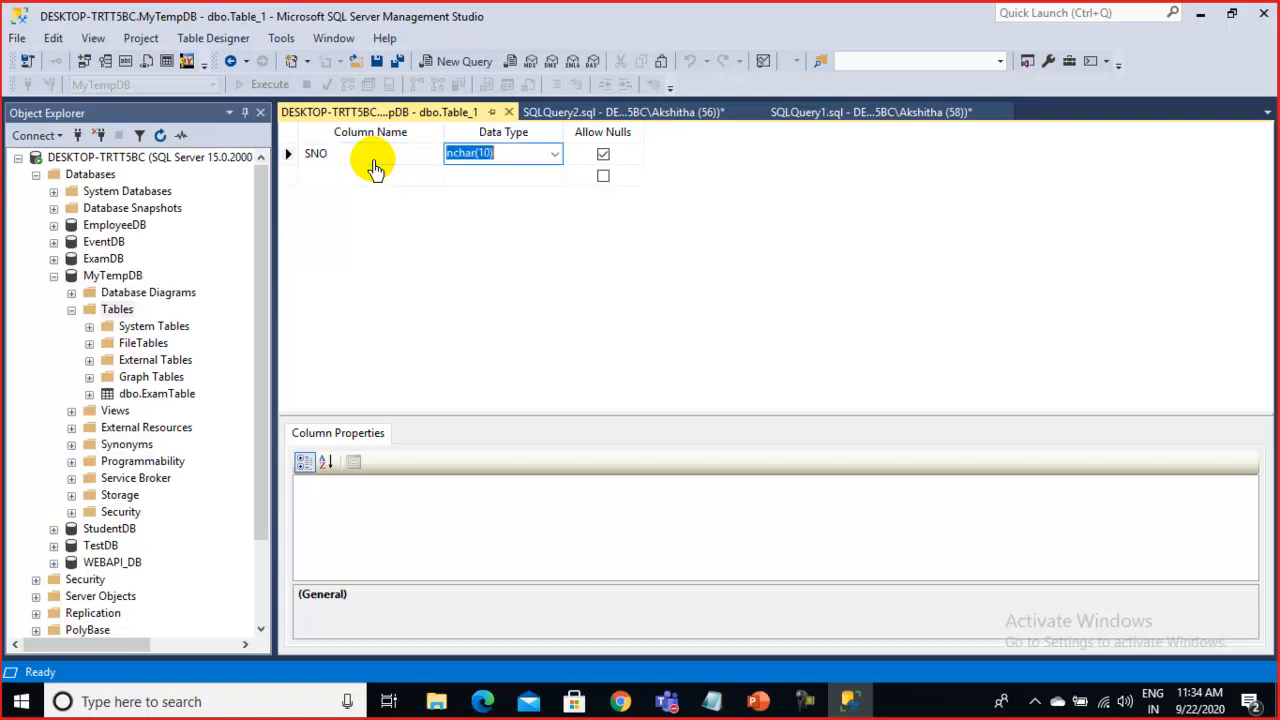
pyautogui.write('intimage')
pyautogui.click(555, 155)
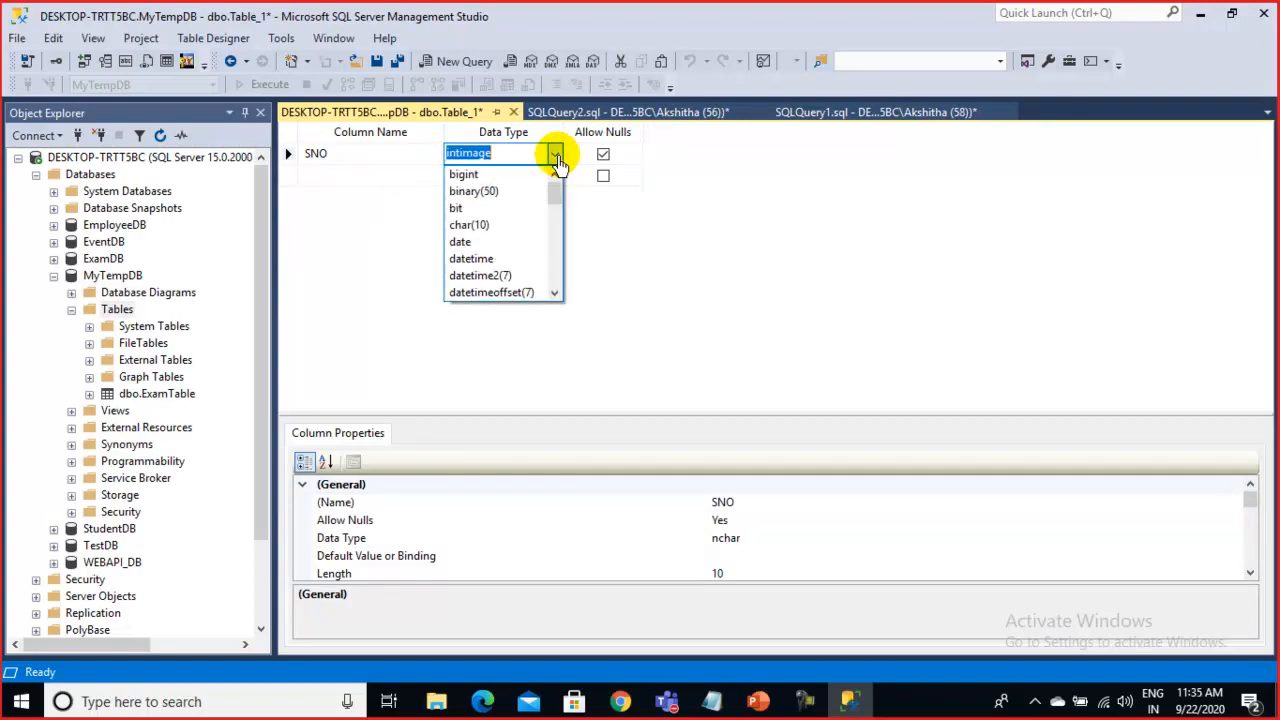
pyautogui.scroll(-2, 486, 250)
pyautogui.scroll(-1, 486, 250)
pyautogui.click(482, 245)
pyautogui.click(549, 157)
pyautogui.click(552, 155)
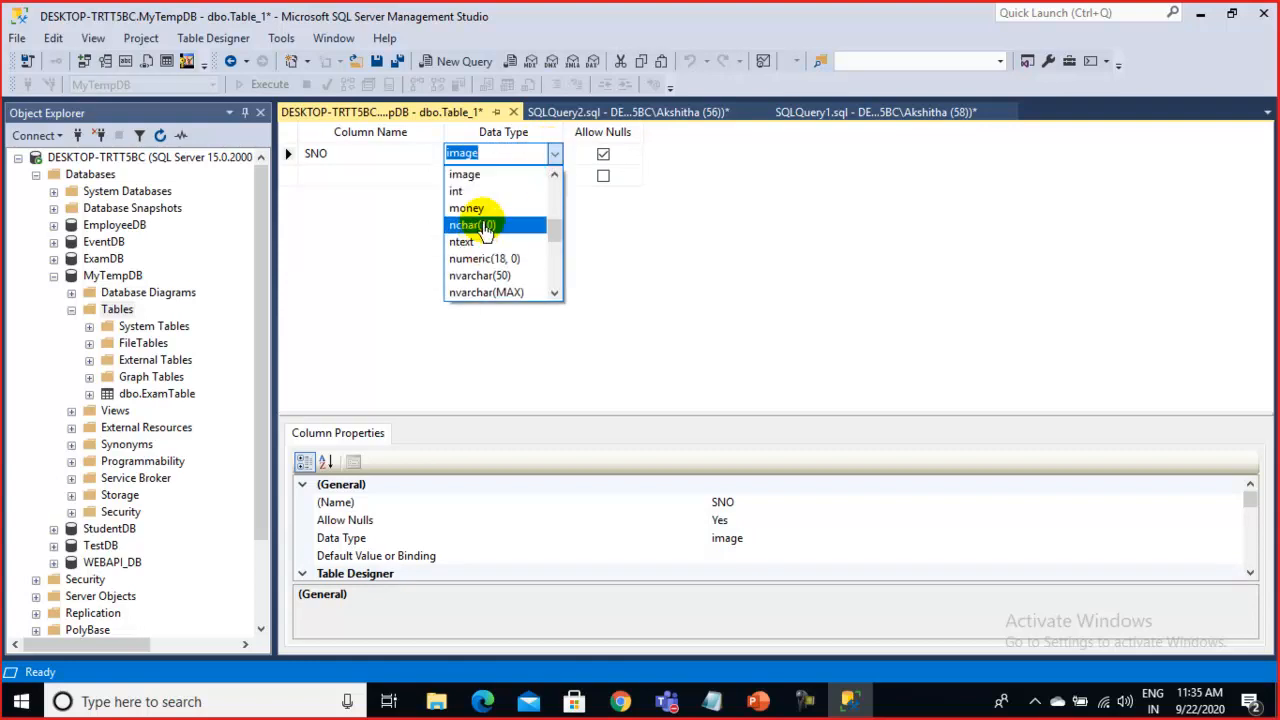
pyautogui.click(478, 191)
pyautogui.click(603, 156)
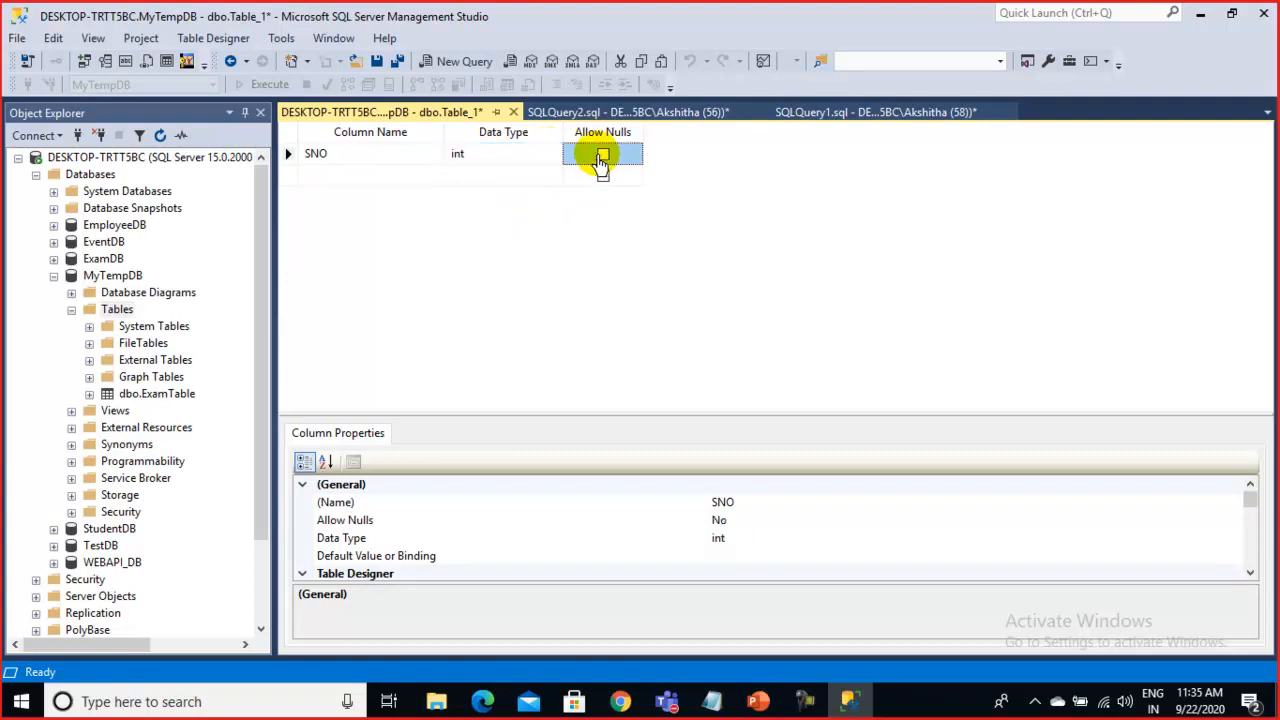
# Add a second non-nullable column, Name, of type nvarchar(50)
pyautogui.click(335, 176)
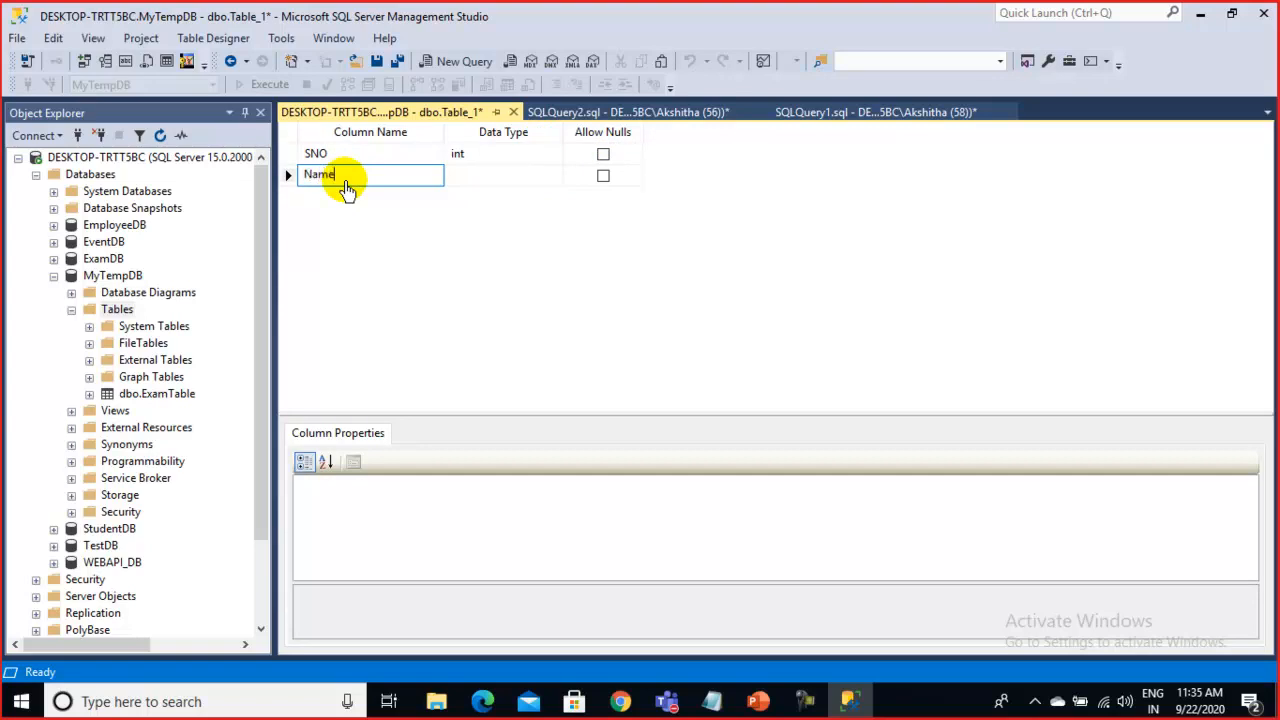
pyautogui.click(500, 177)
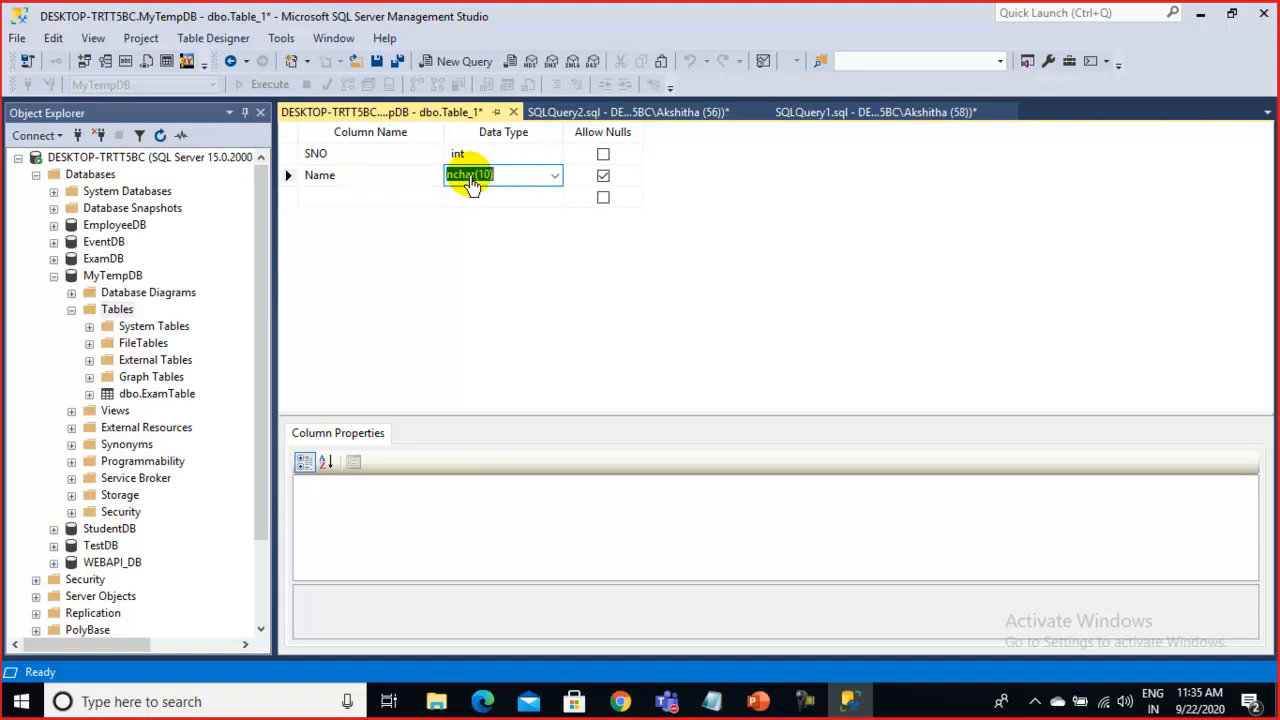
pyautogui.click(555, 175)
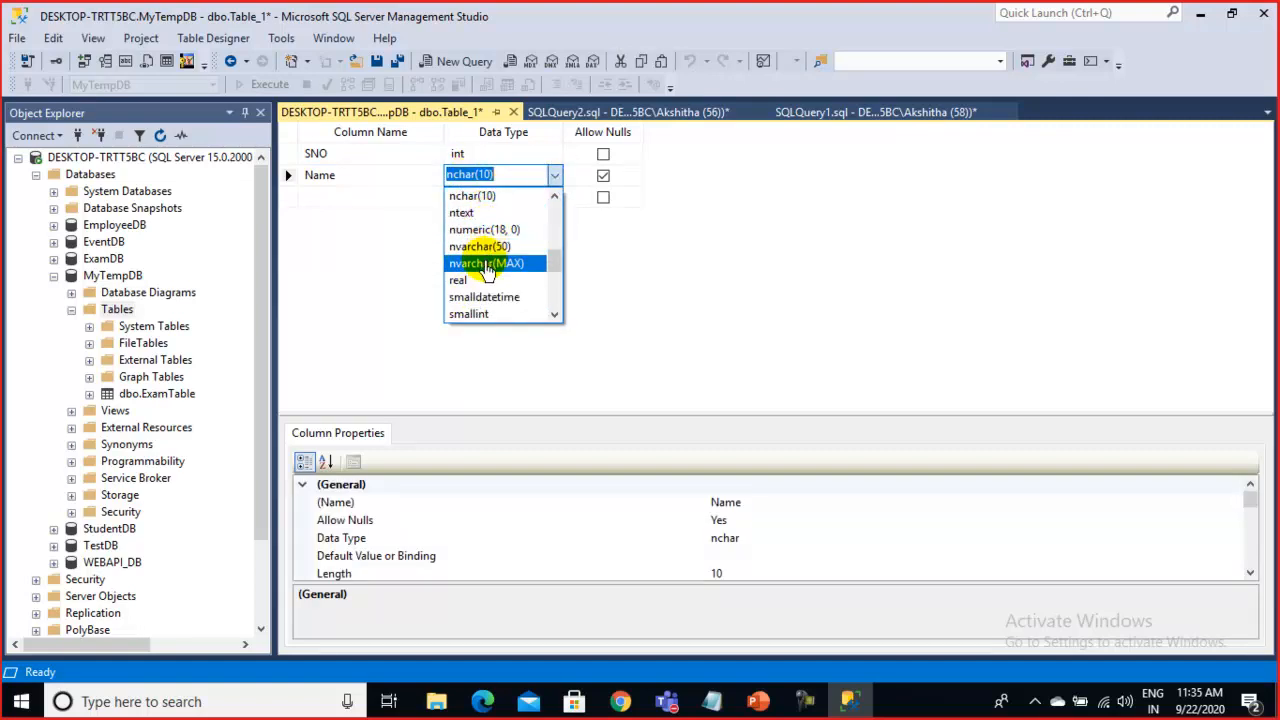
pyautogui.click(485, 246)
pyautogui.click(603, 175)
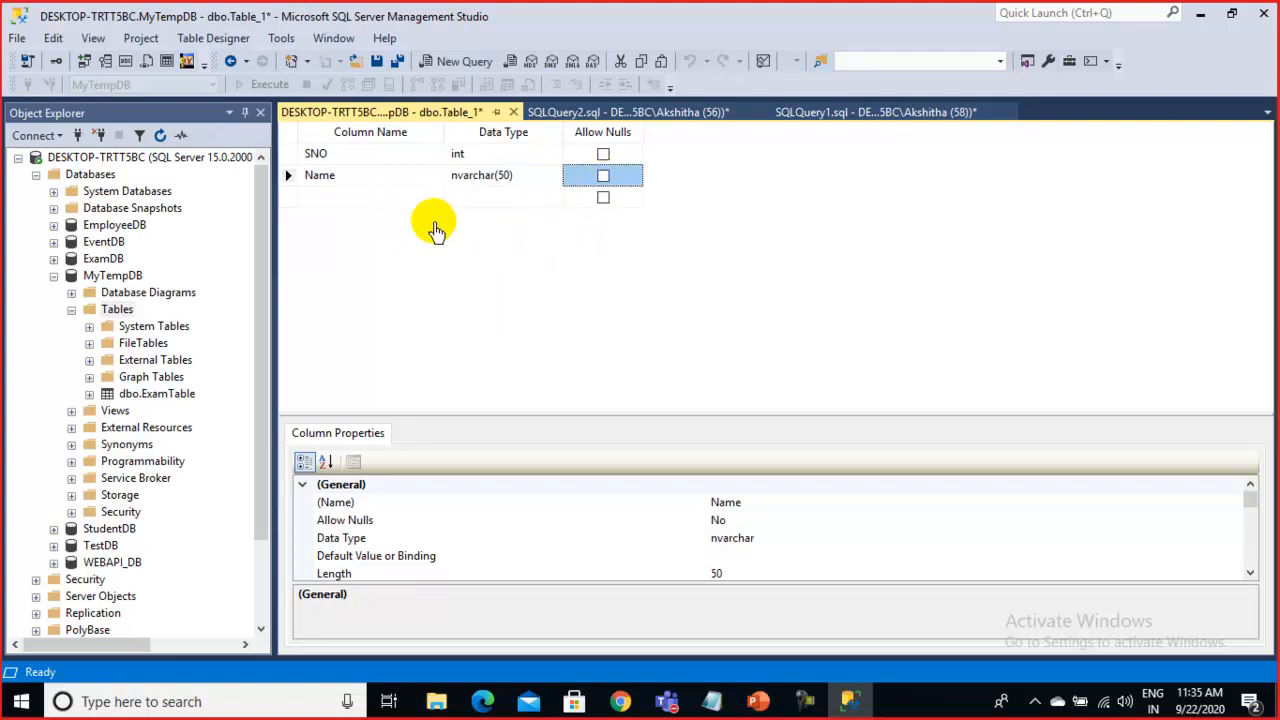
pyautogui.click(345, 157)
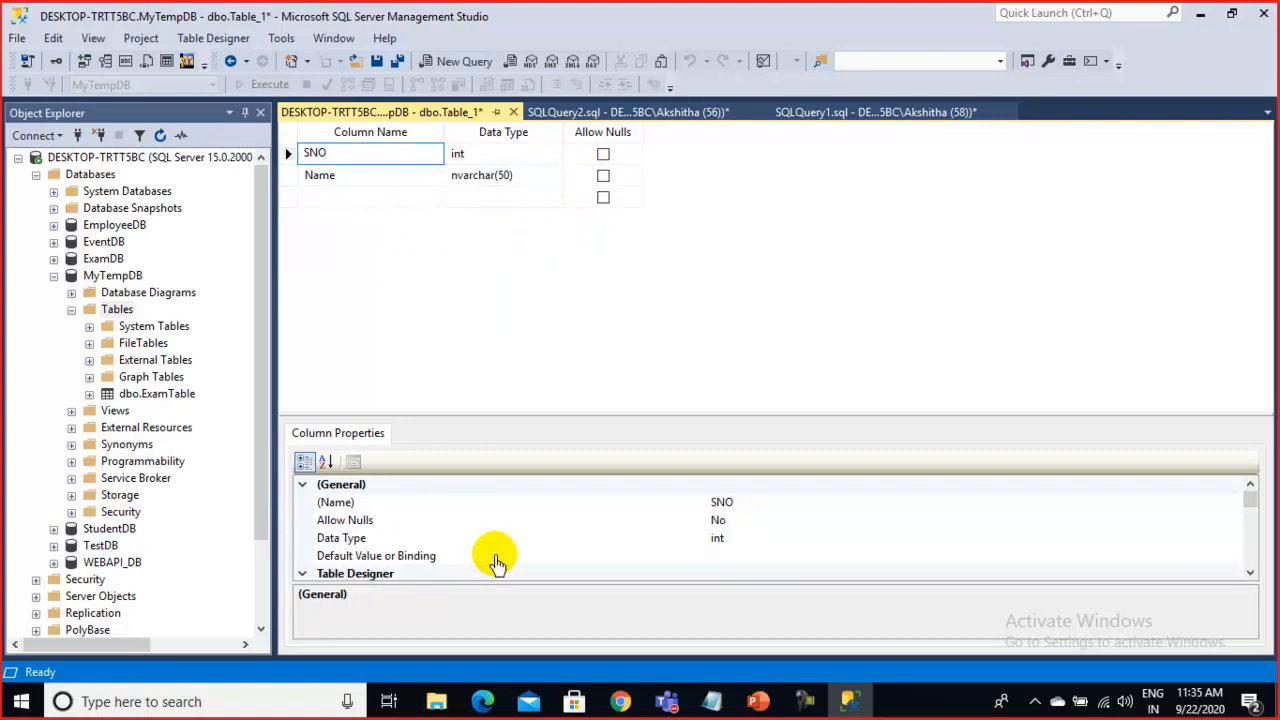
# Turn SNO into an identity column with Identity Seed 1000 and increment 1
pyautogui.scroll(-1, 497, 560)
pyautogui.scroll(-1, 368, 528)
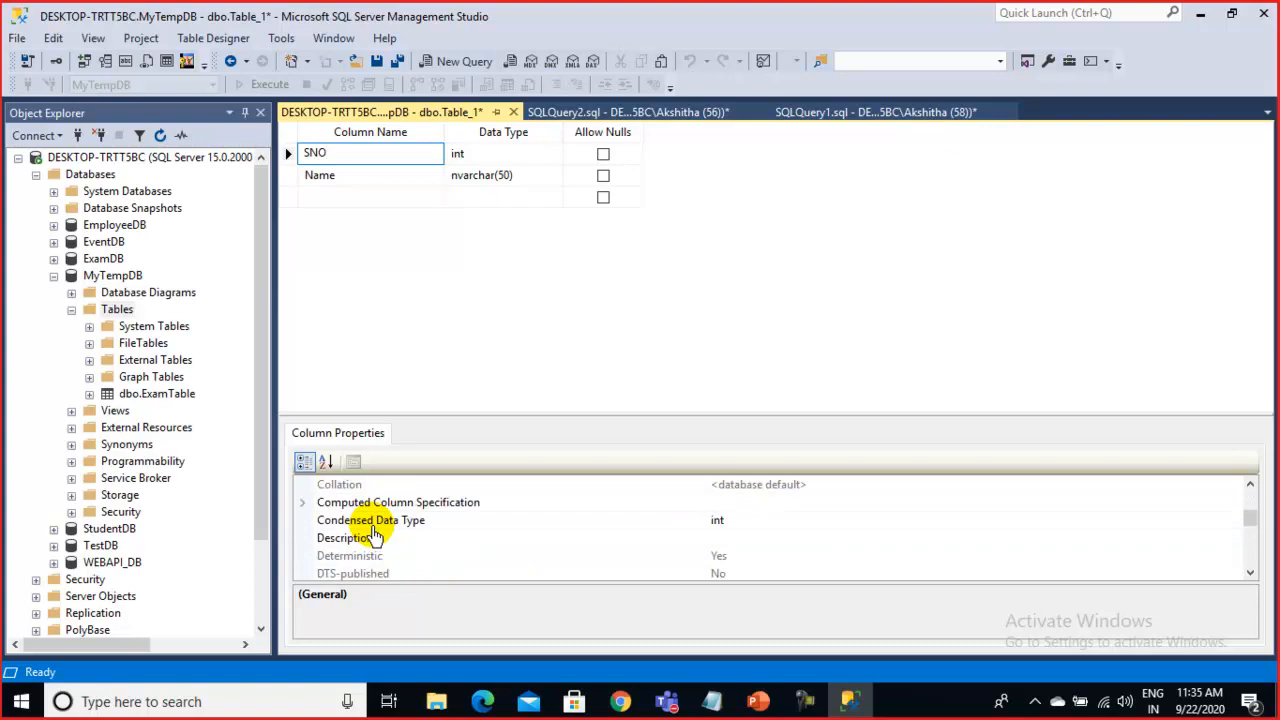
pyautogui.scroll(-2, 388, 542)
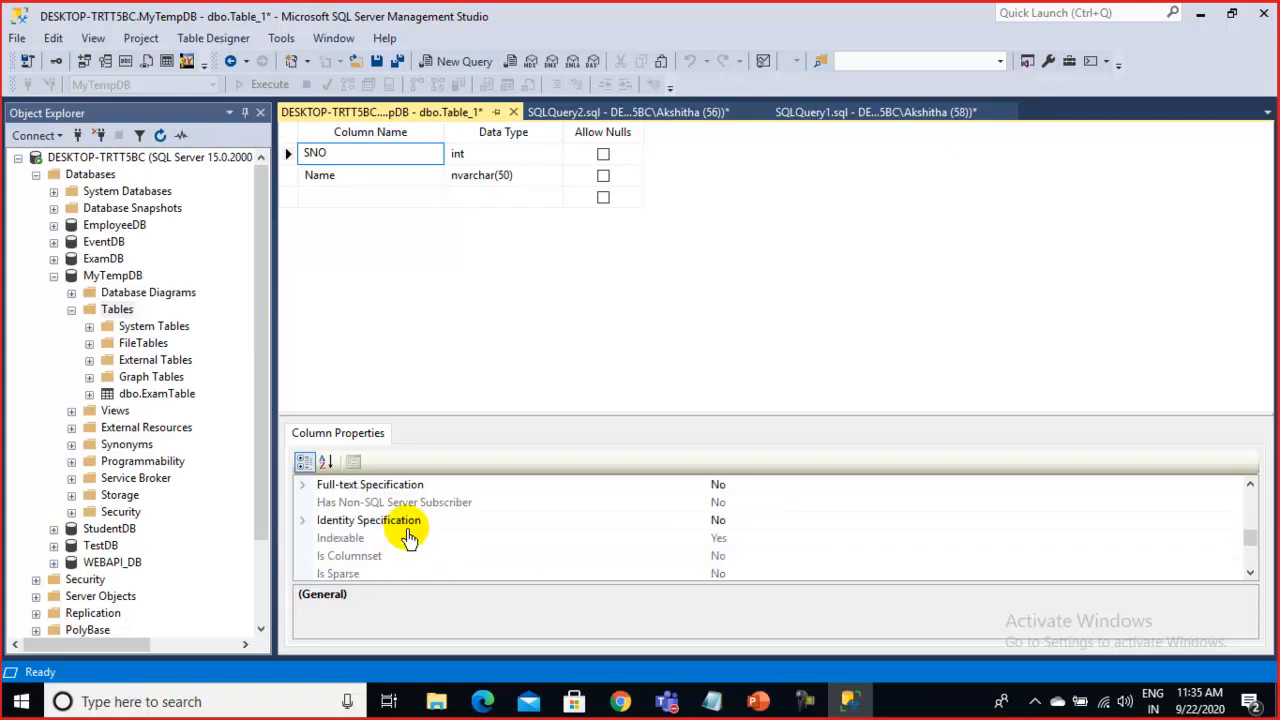
pyautogui.doubleClick(406, 522)
pyautogui.doubleClick(408, 540)
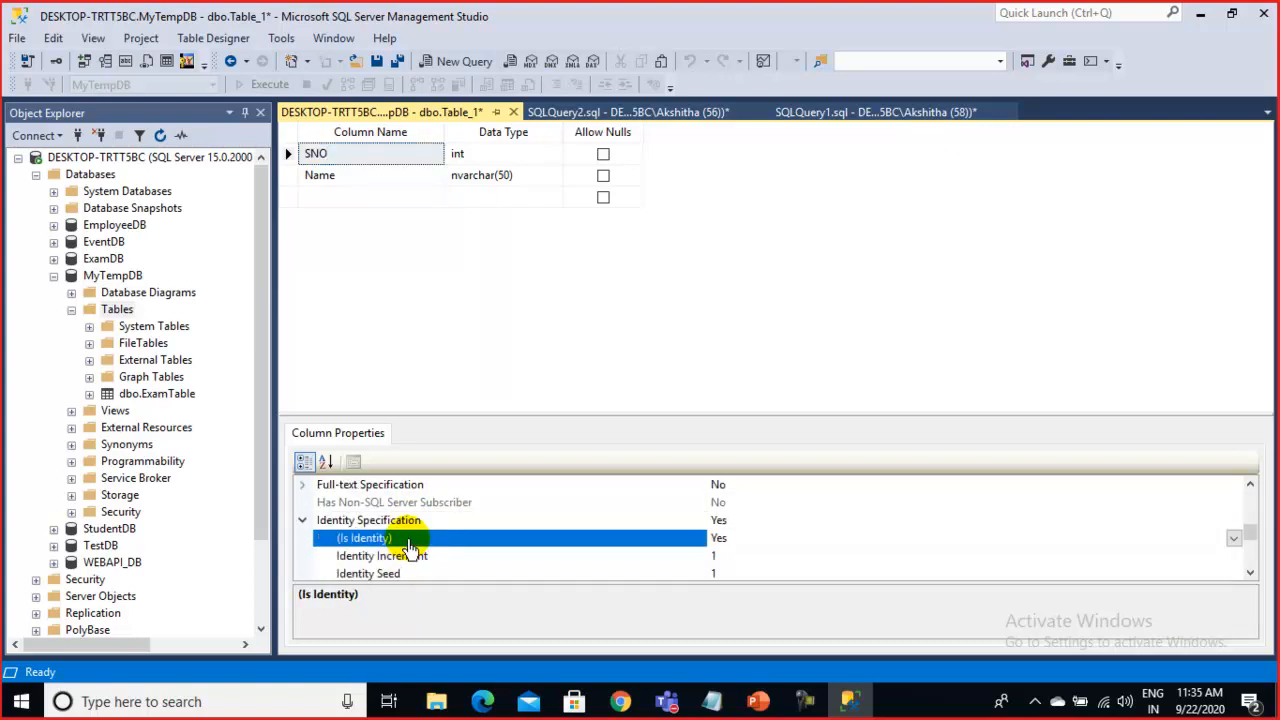
pyautogui.click(728, 573)
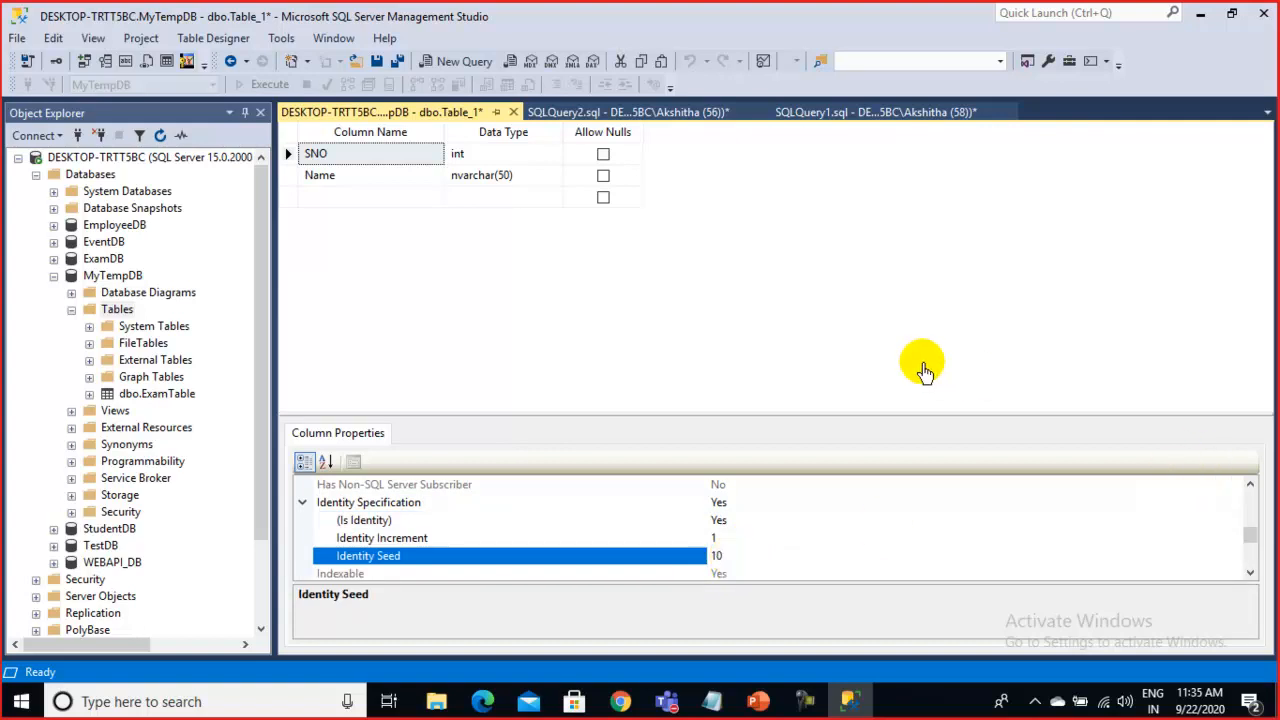
pyautogui.click(805, 340)
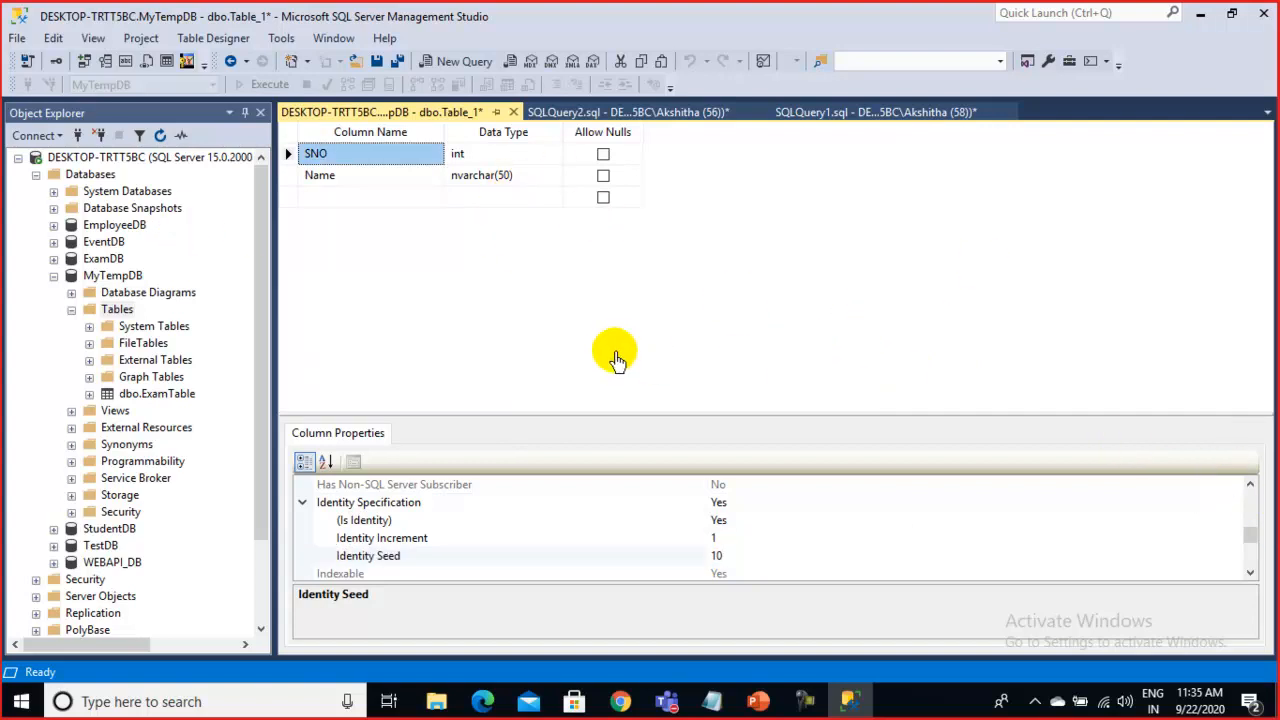
pyautogui.click(736, 562)
pyautogui.write('00')
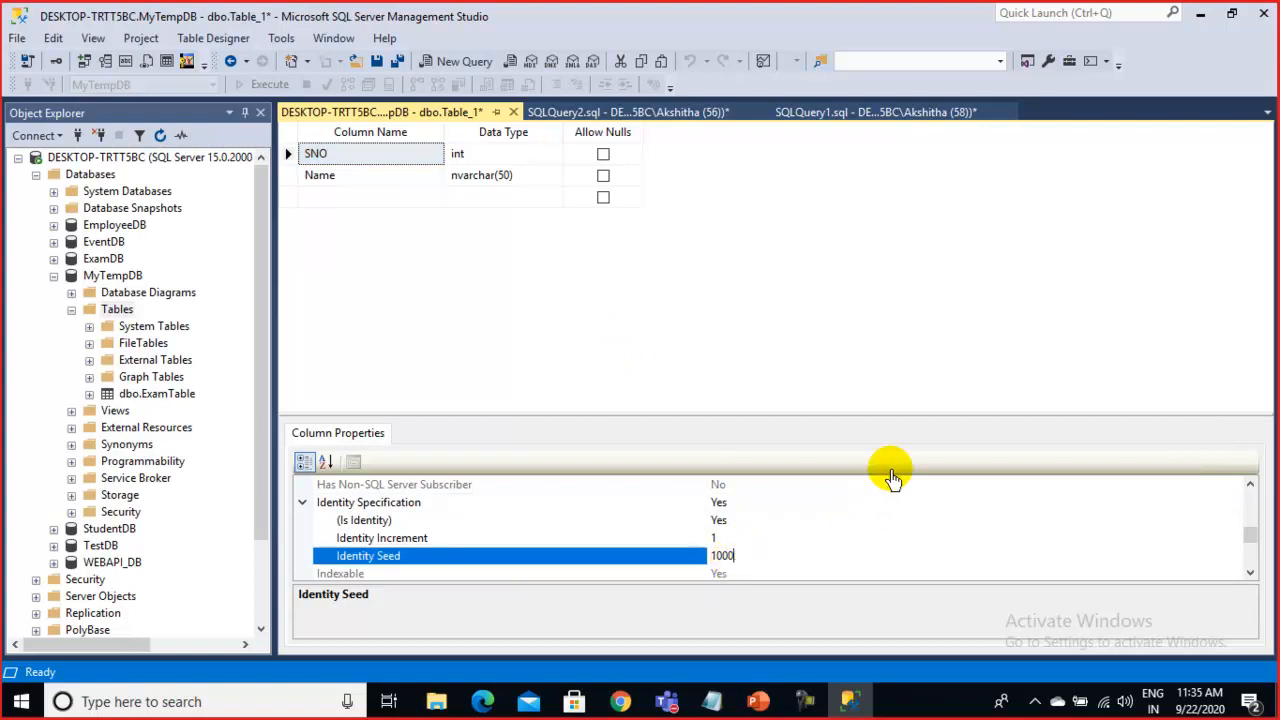
pyautogui.click(652, 414)
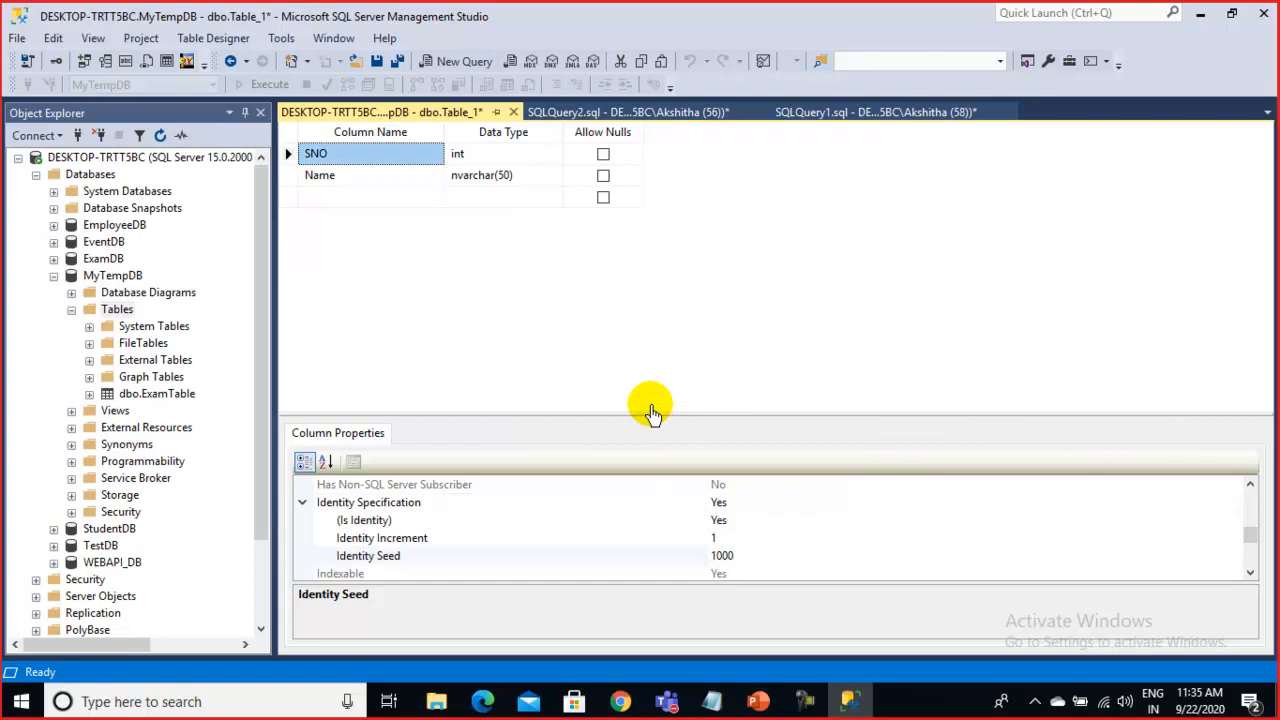
# Close the designer and save the new table as TempTable
pyautogui.click(513, 113)
pyautogui.click(628, 460)
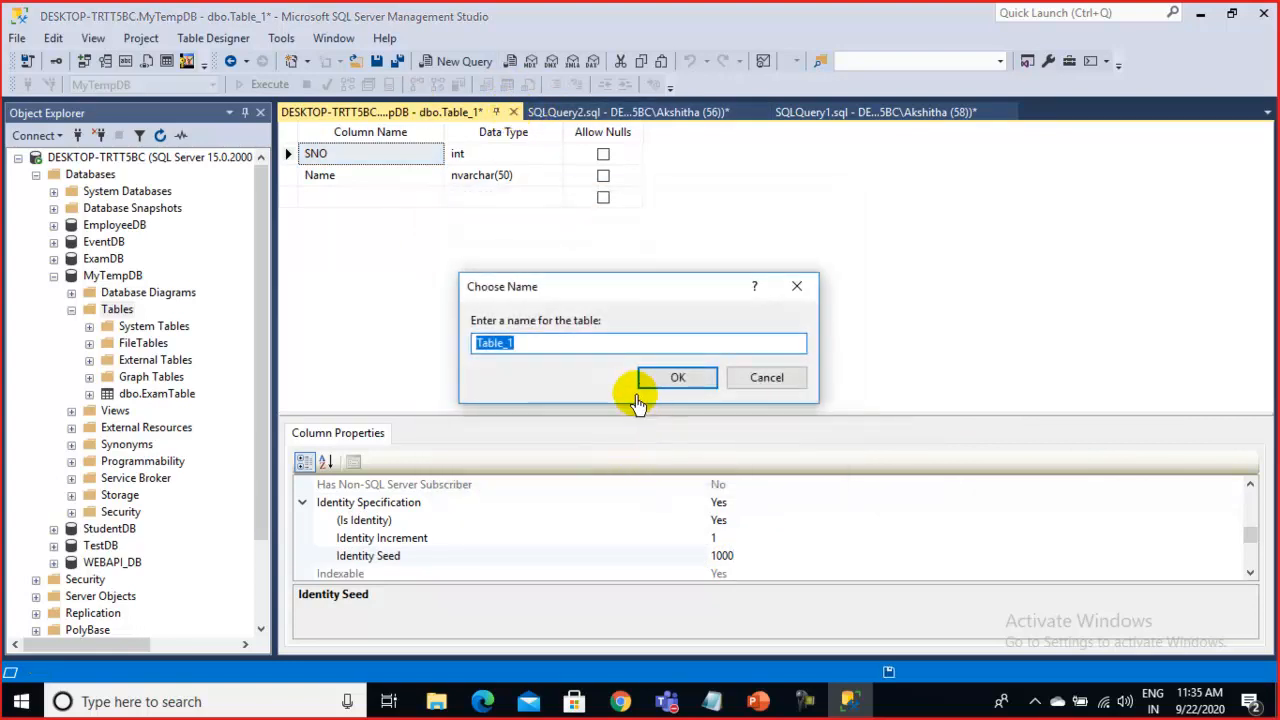
pyautogui.write('Temp')
pyautogui.click(639, 392)
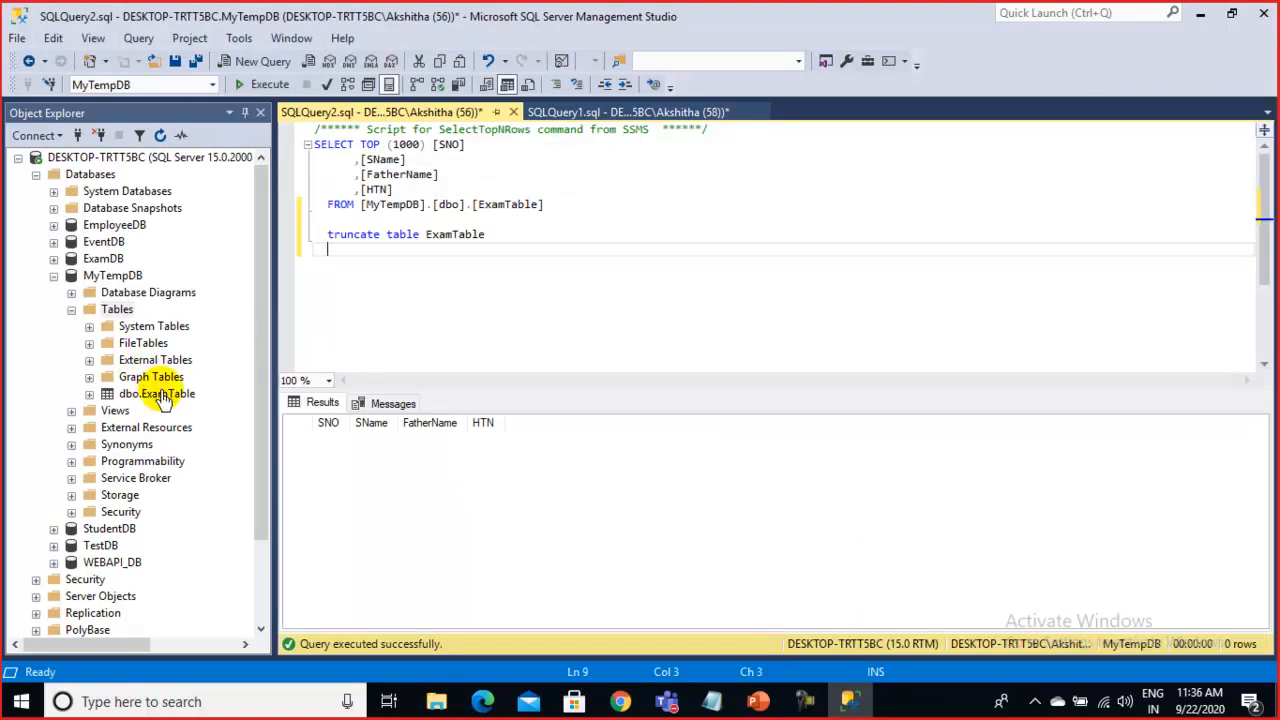
# Refresh the Tables folder and open a Select Top 1000 Rows query on dbo.TempTable
pyautogui.rightClick(117, 308)
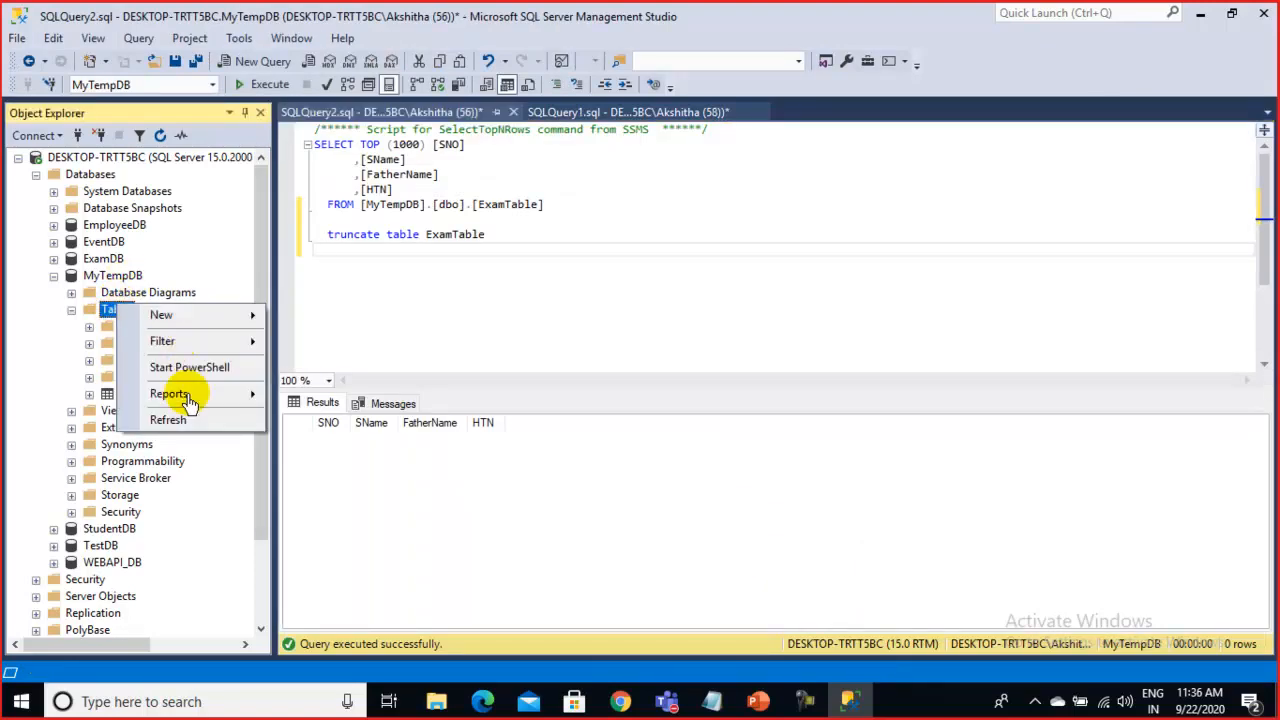
pyautogui.click(180, 424)
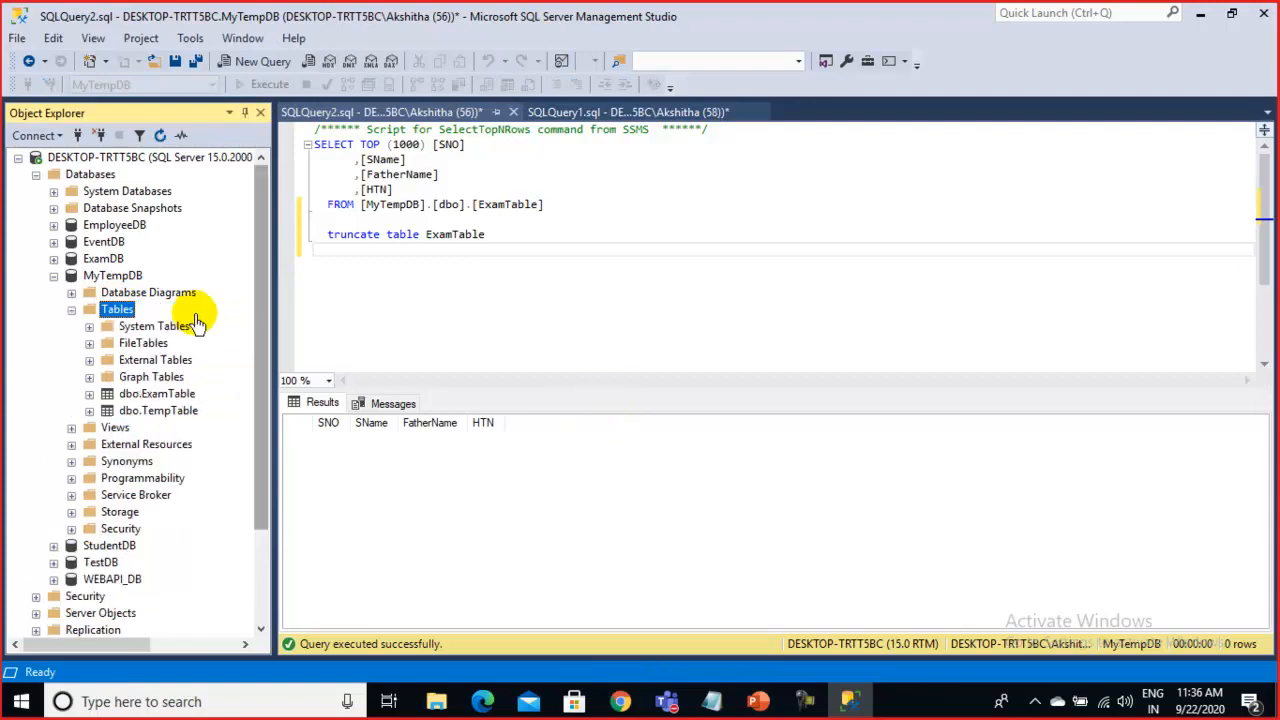
pyautogui.click(171, 412)
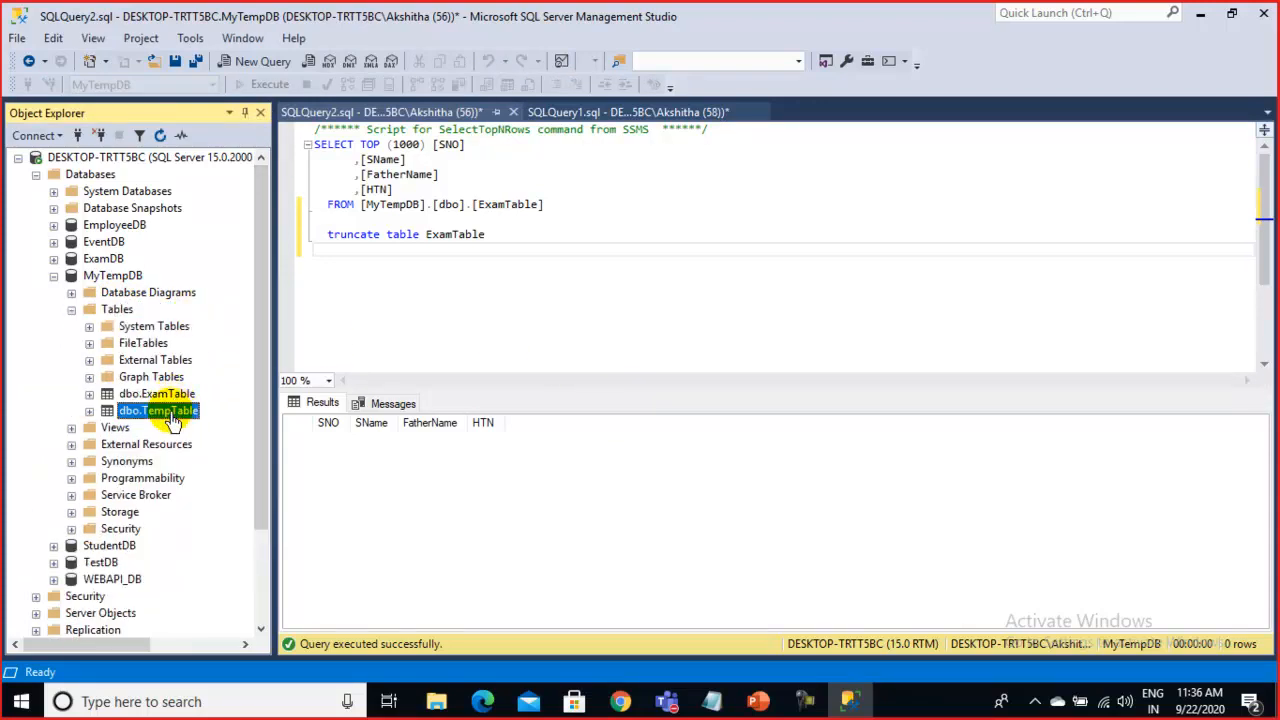
pyautogui.rightClick(172, 420)
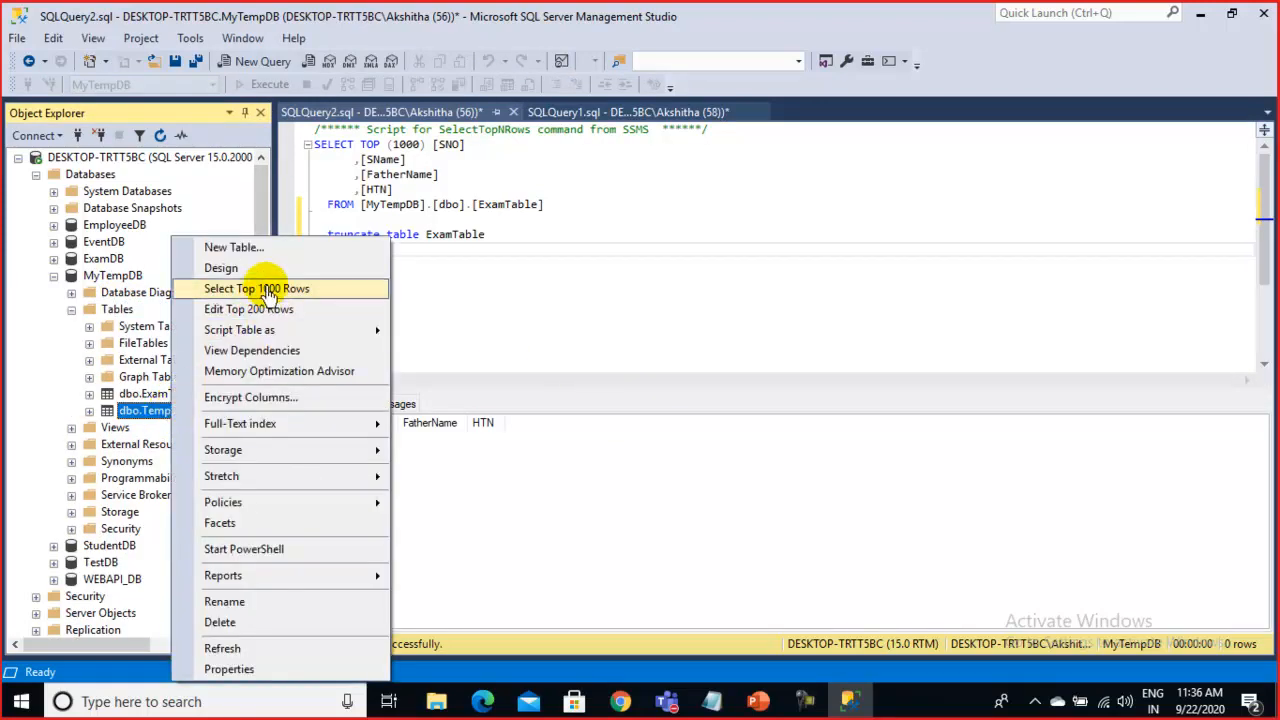
pyautogui.click(268, 290)
pyautogui.rightClick(173, 420)
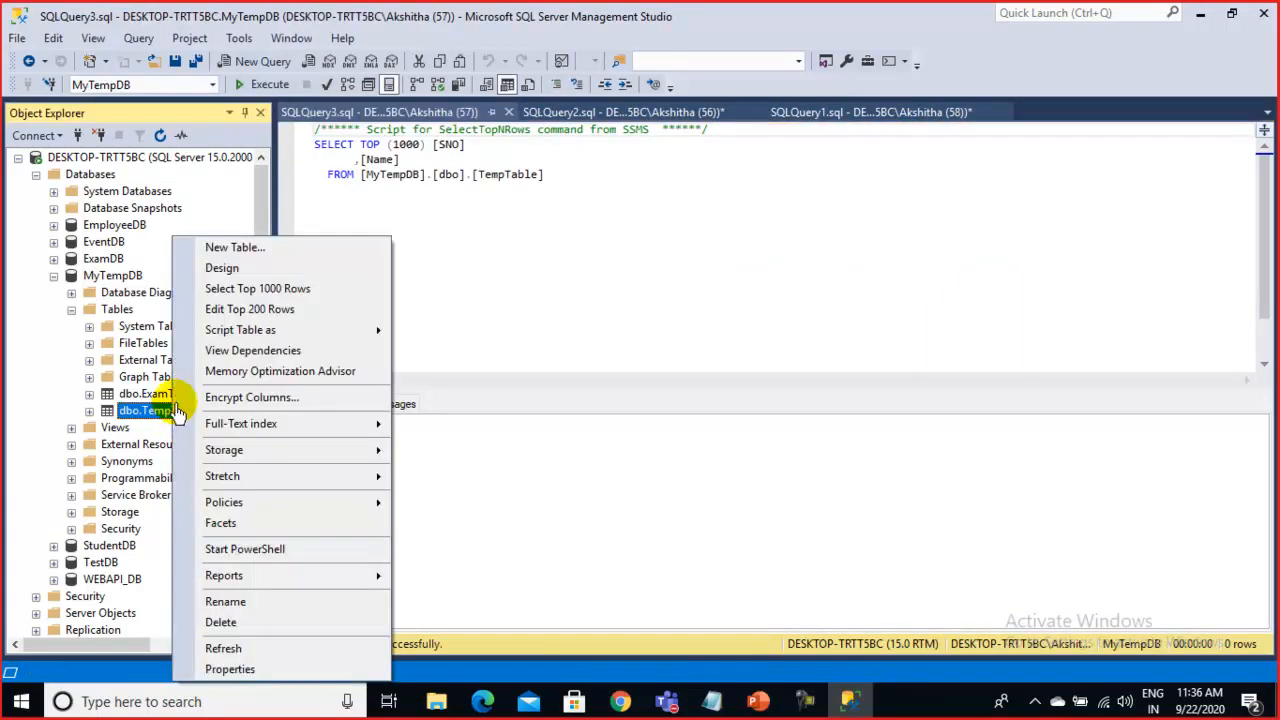
# In TempTable's Edit Top 200 Rows grid, enter the first three names (SNO 1000–1002)
pyautogui.click(252, 309)
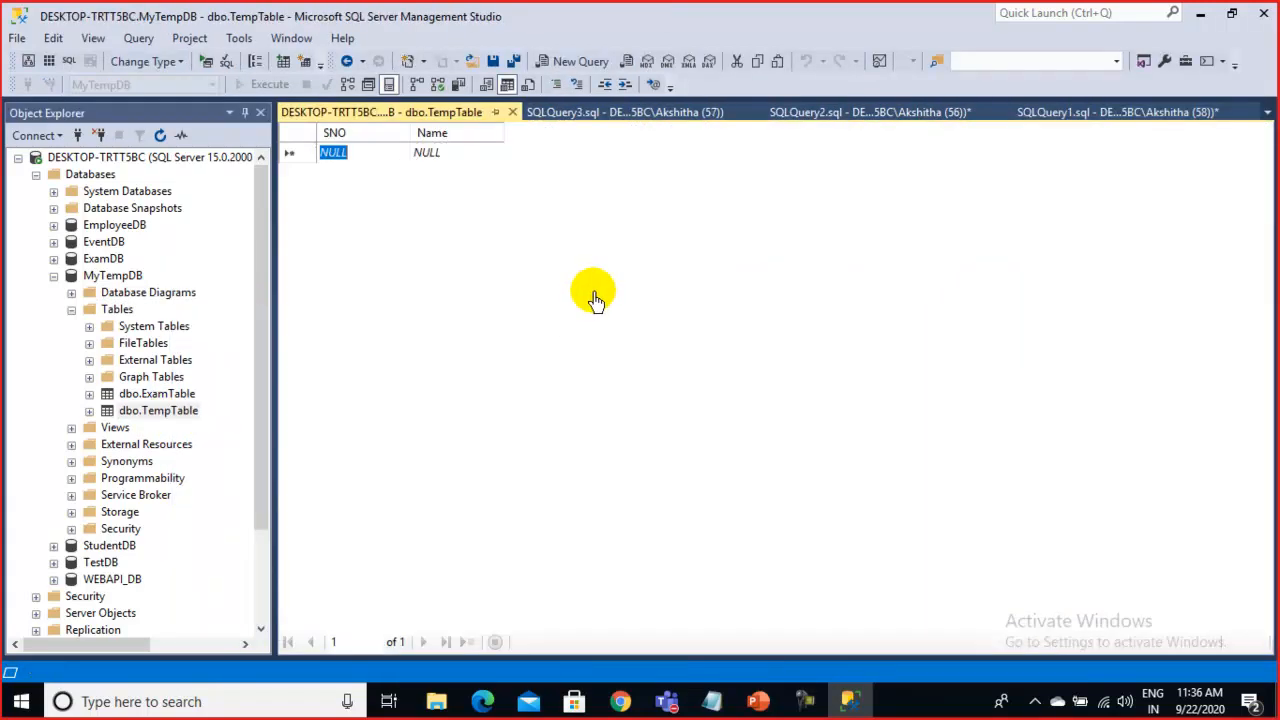
pyautogui.click(356, 158)
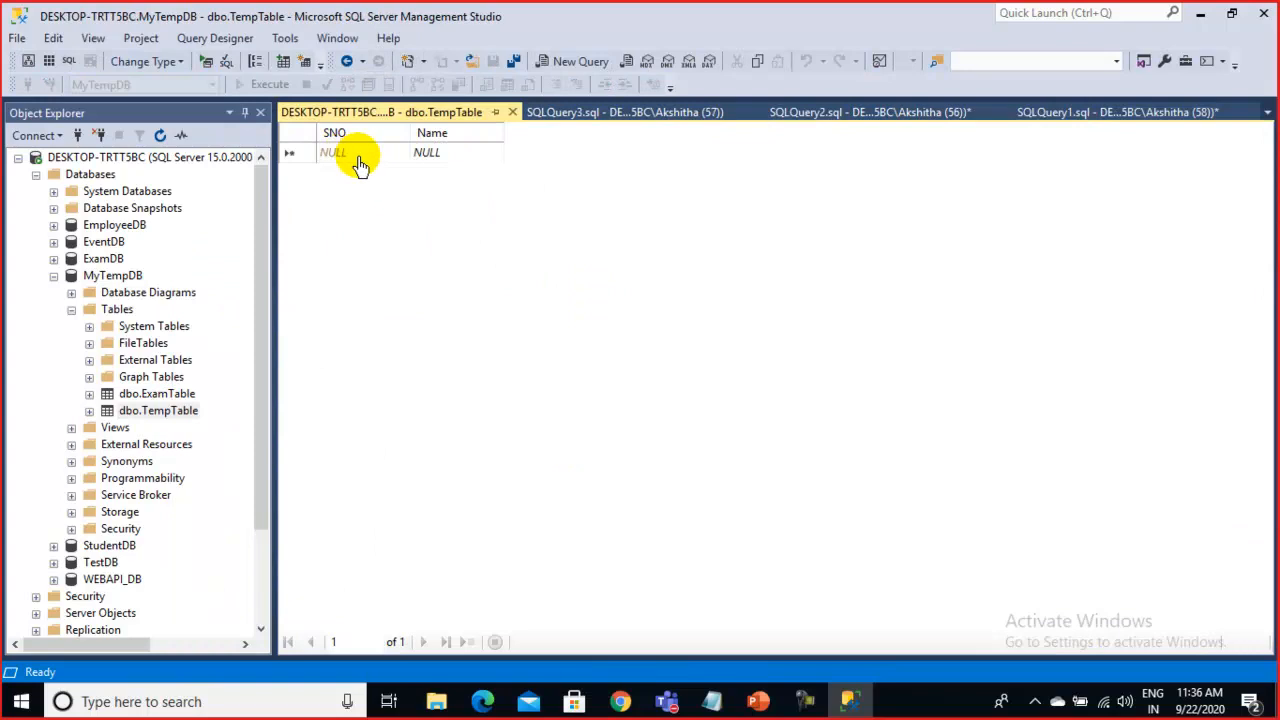
pyautogui.click(480, 160)
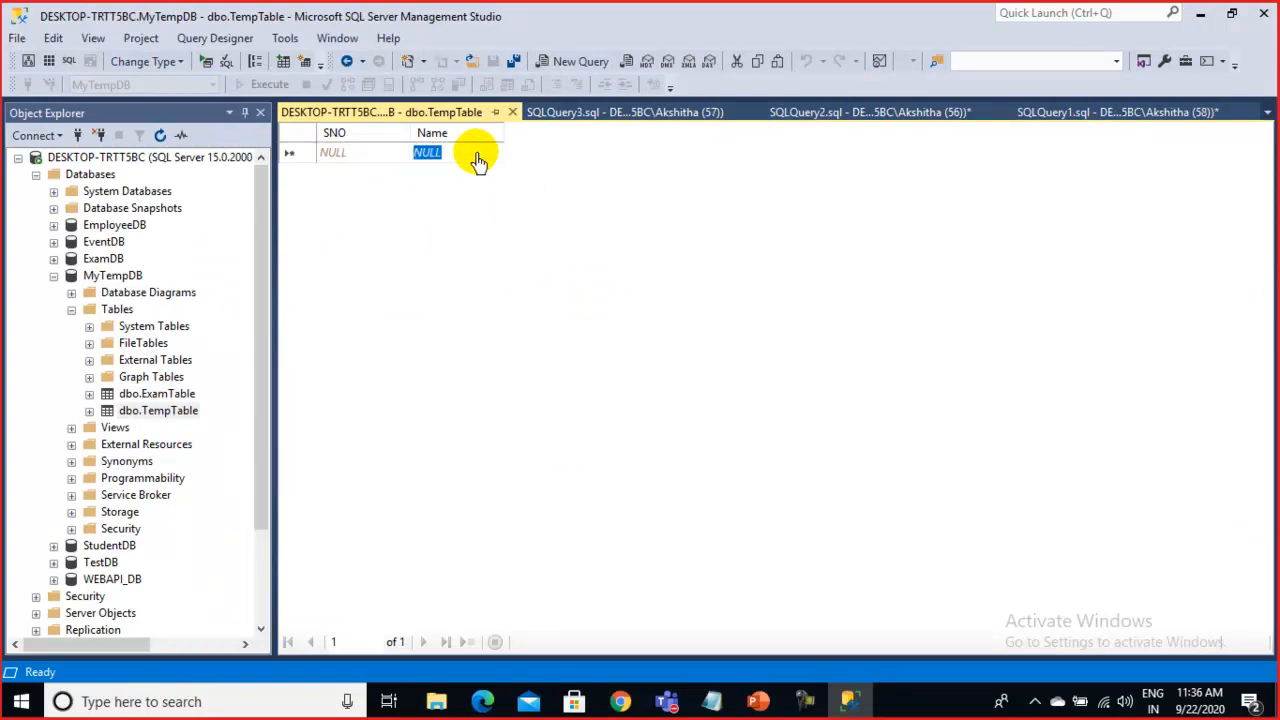
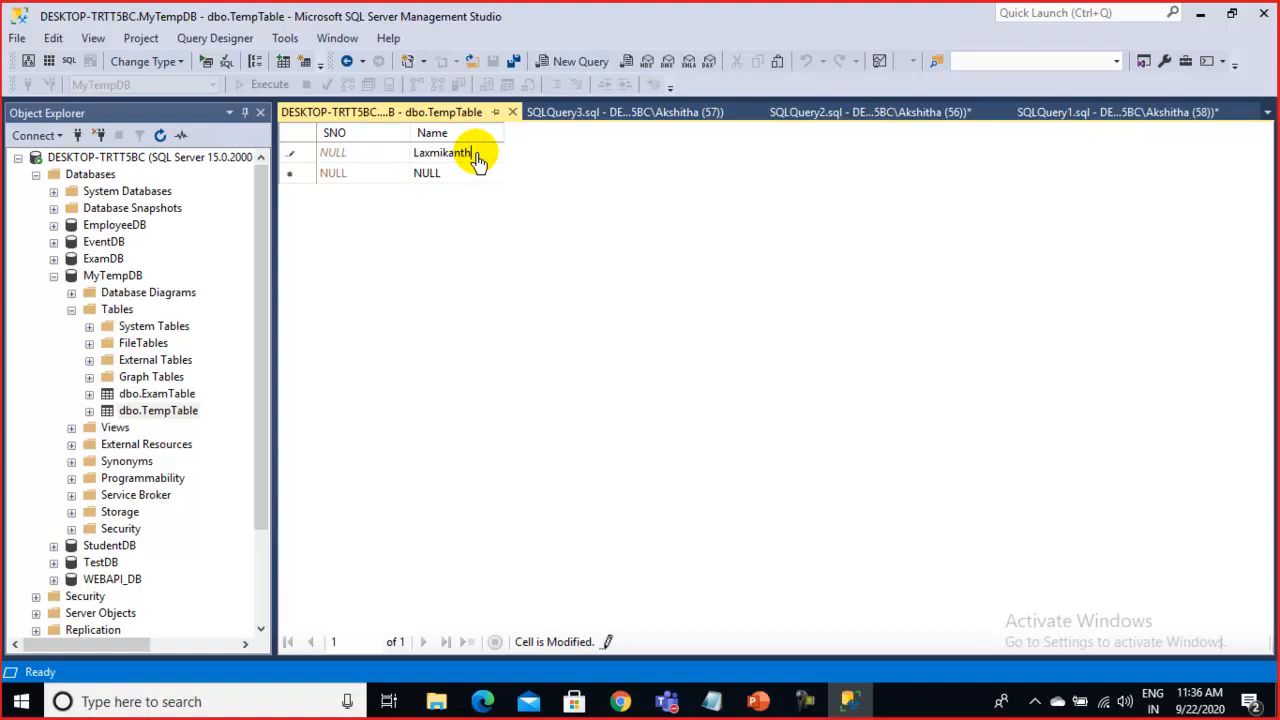
pyautogui.press('Return')
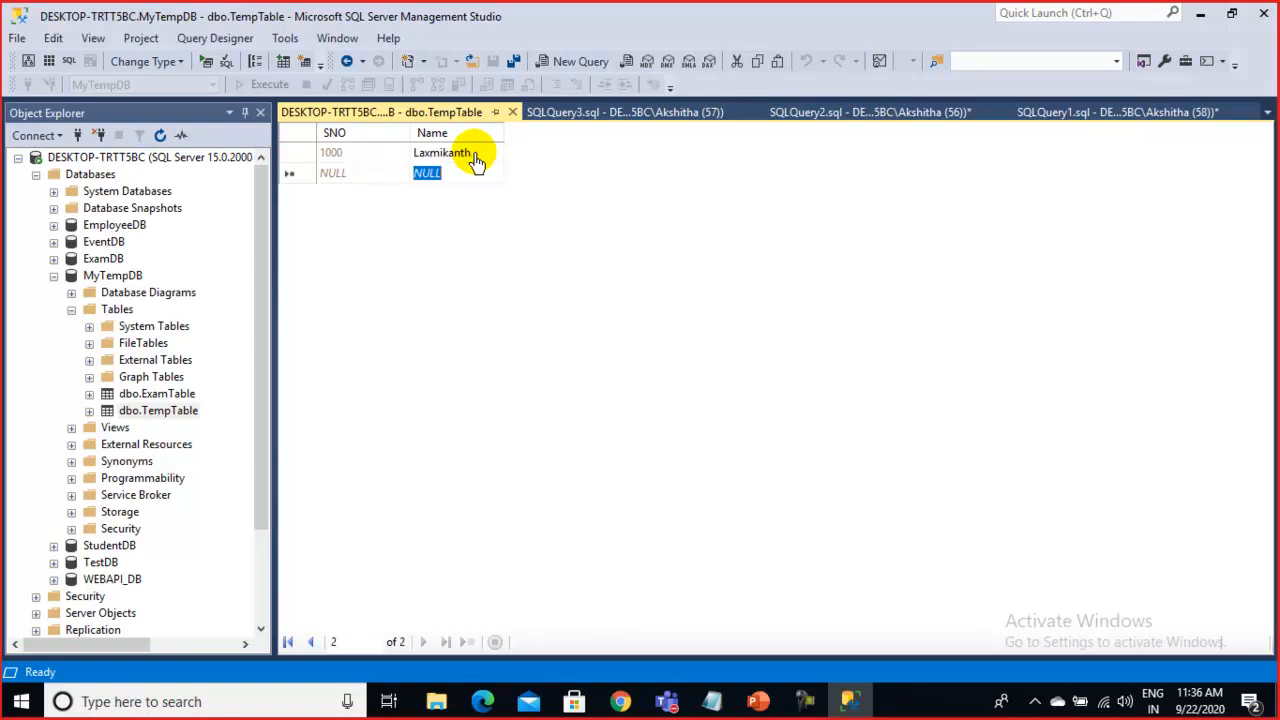
pyautogui.write('Jagdish')
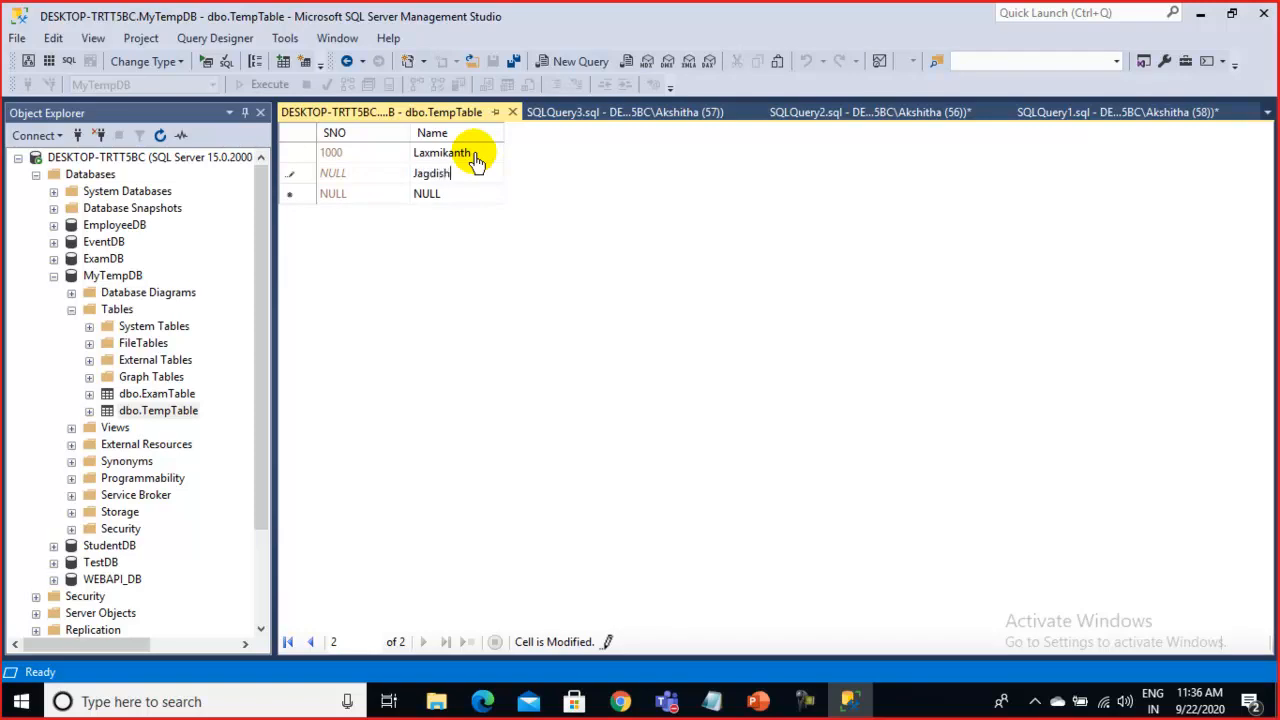
pyautogui.press('Tab')
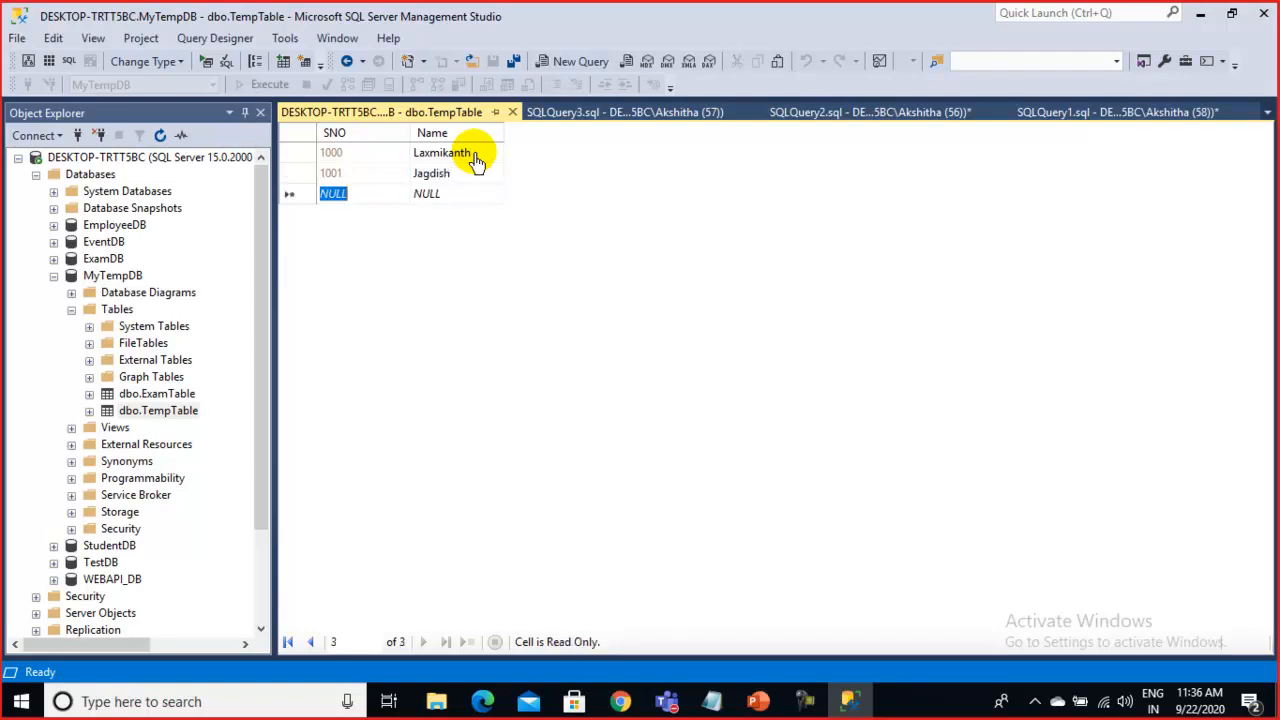
pyautogui.press('Tab')
pyautogui.write('An')
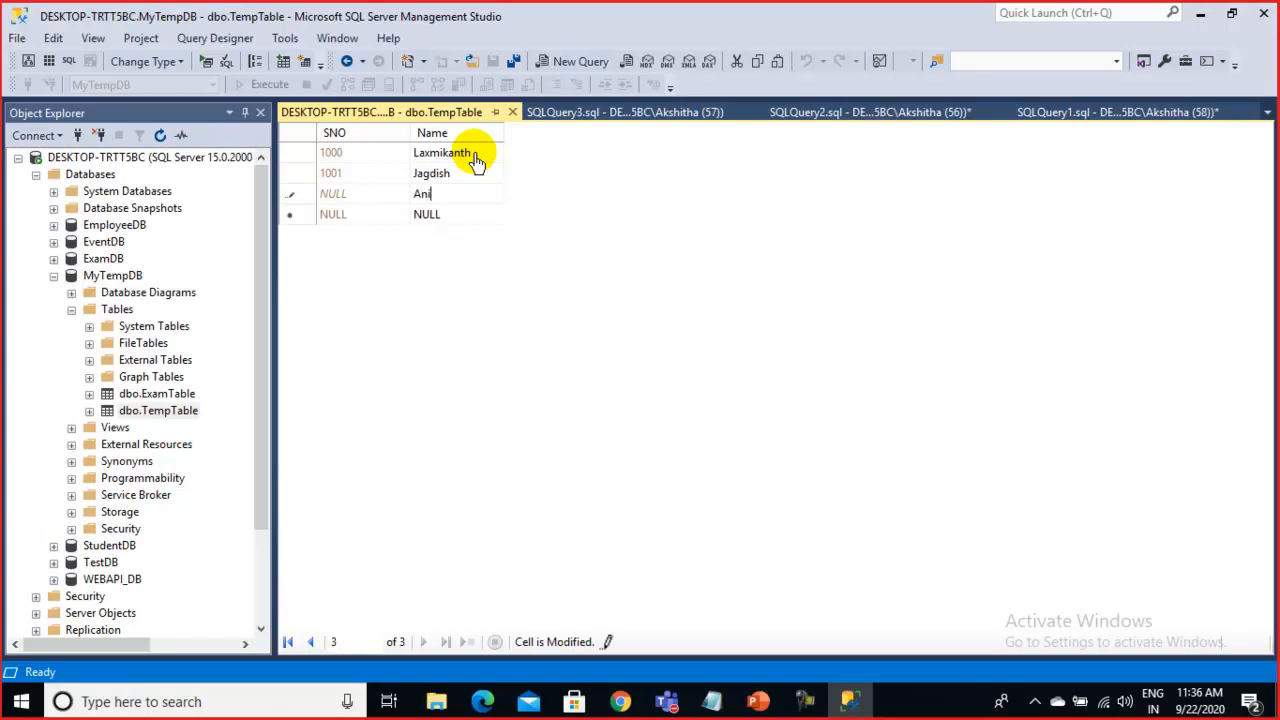
pyautogui.press('Tab')
pyautogui.press('Tab')
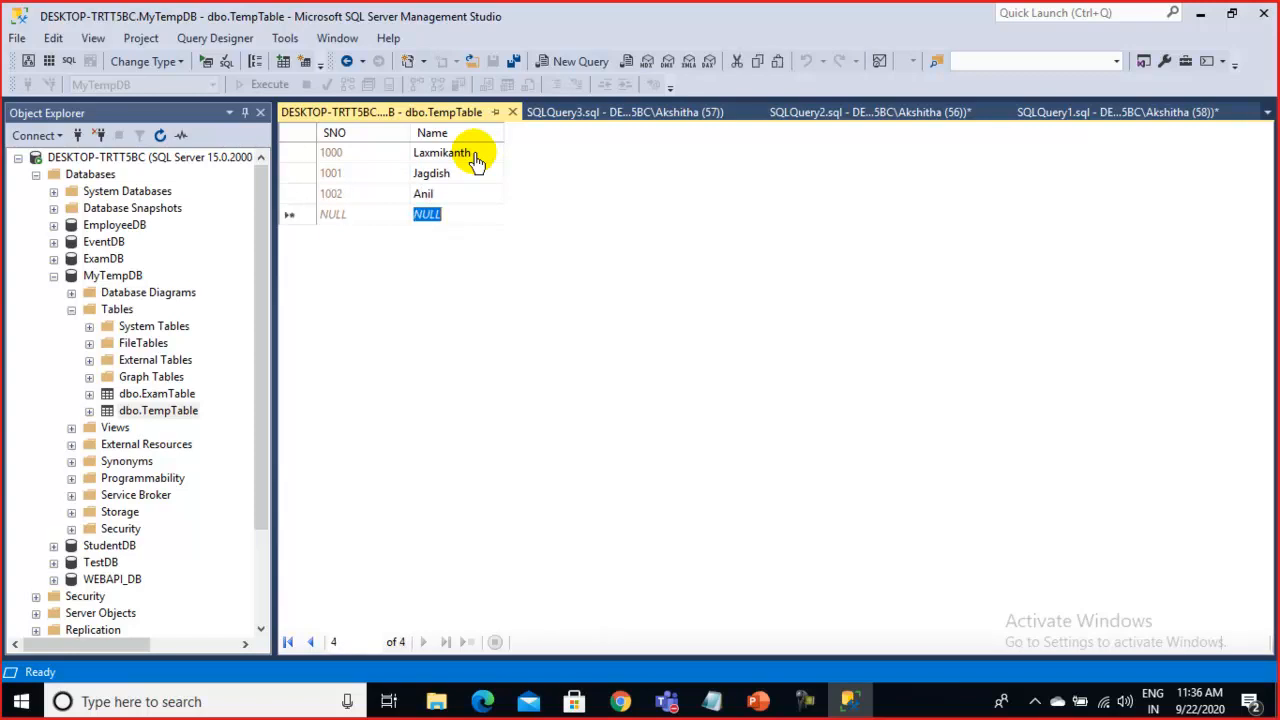
# Enter the last two names (SNO 1003, 1004), close the grid and select the query text
pyautogui.write('P')
pyautogui.press('Tab')
pyautogui.press('Tab')
pyautogui.write('a')
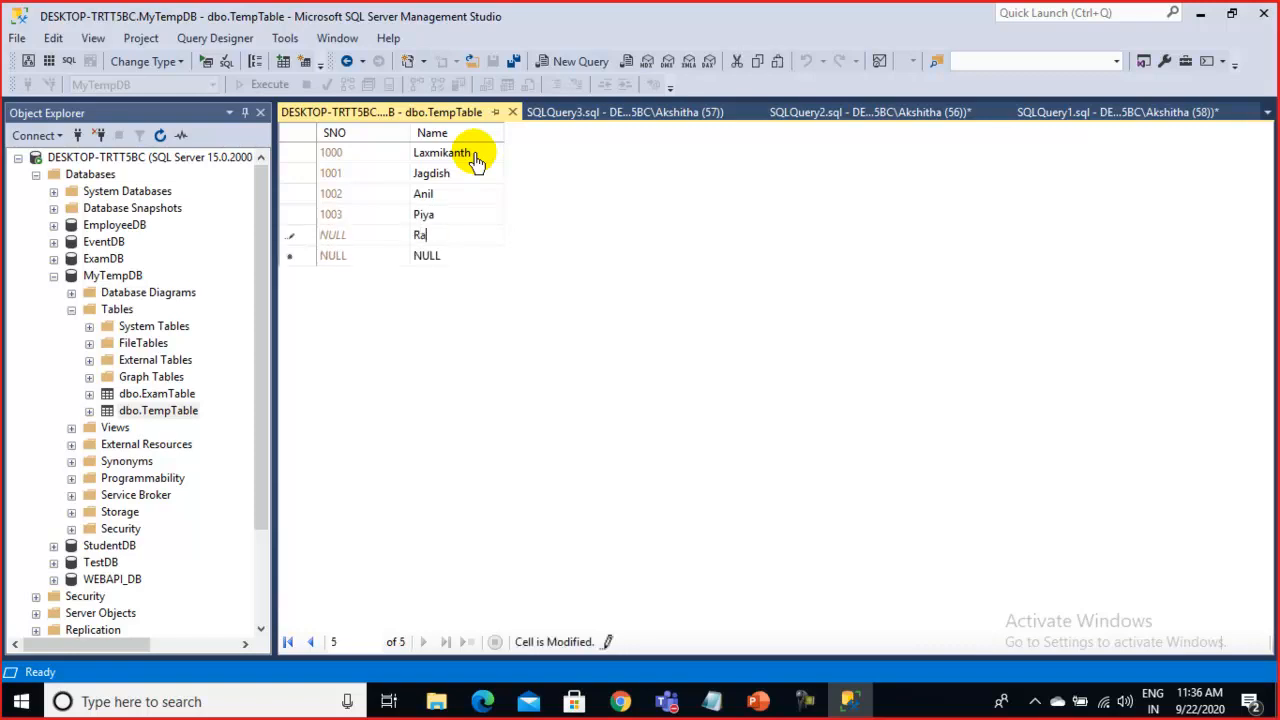
pyautogui.write('mkumar')
pyautogui.press('Tab')
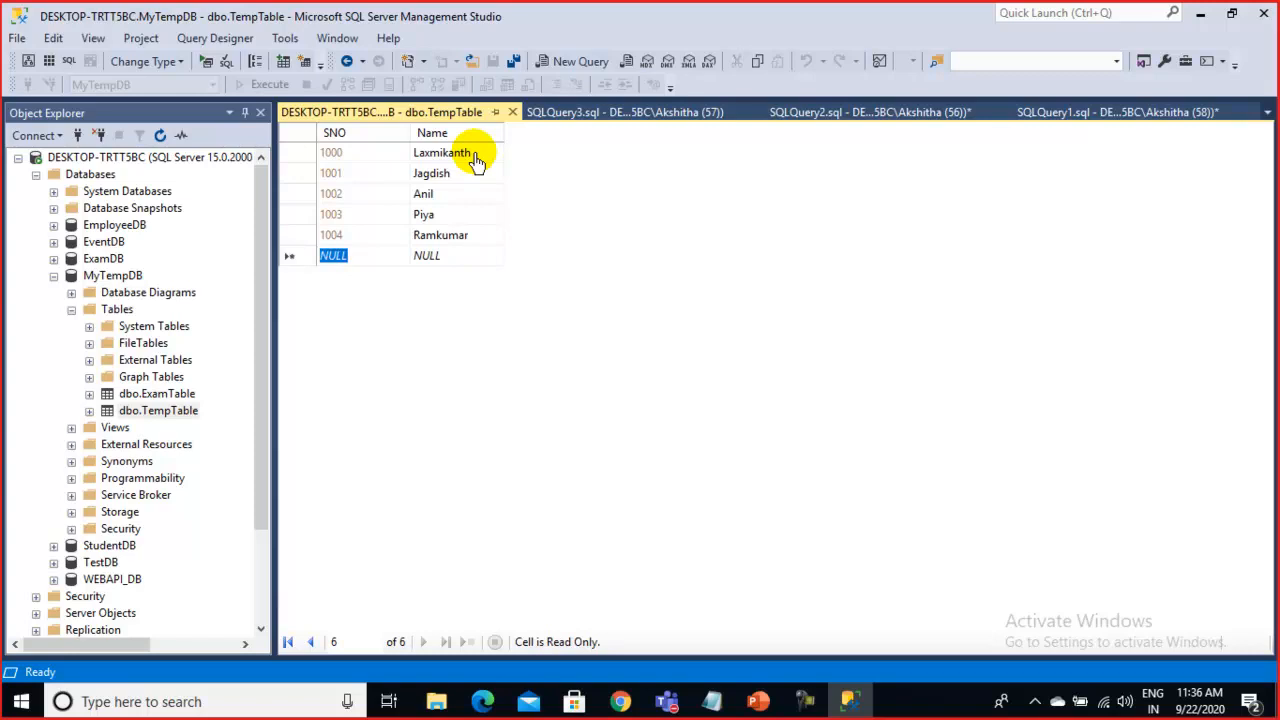
pyautogui.click(511, 112)
pyautogui.moveTo(580, 189); pyautogui.dragTo(314, 128)
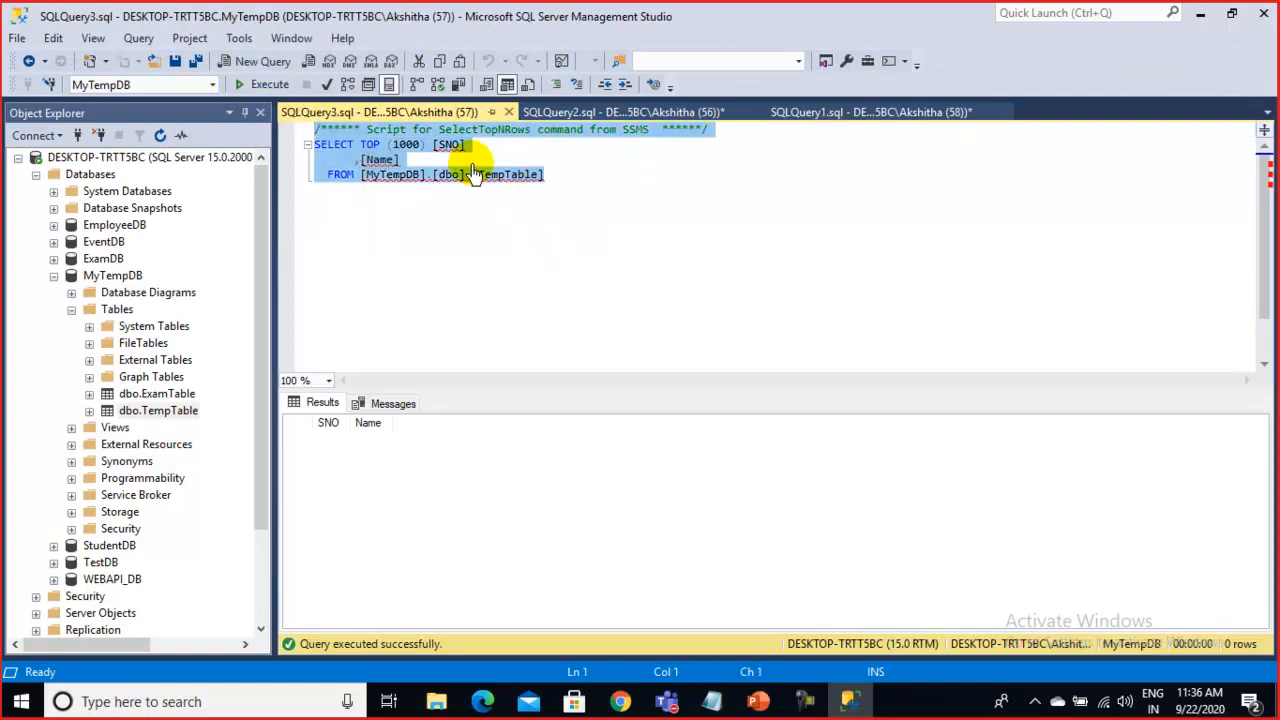
# Execute the SELECT TOP (1000) query, returning TempTable's five rows with SNO 1000–1004
pyautogui.click(245, 88)
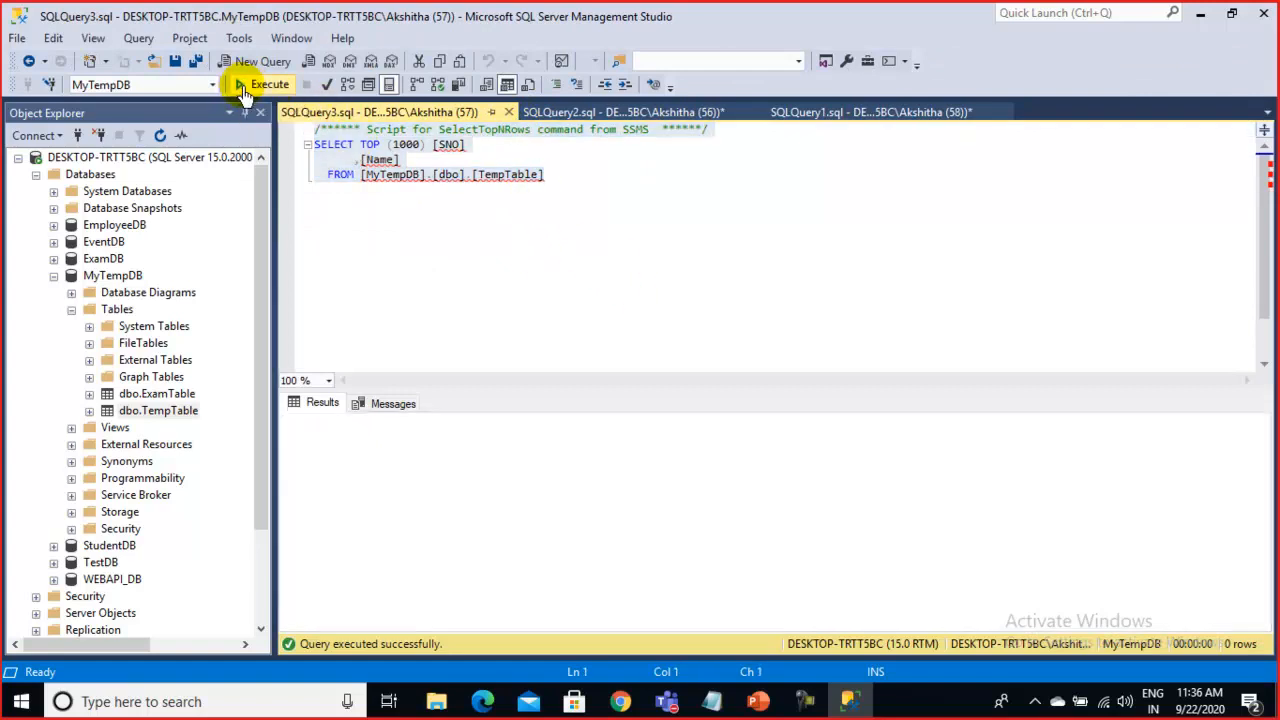
pyautogui.click(452, 544)
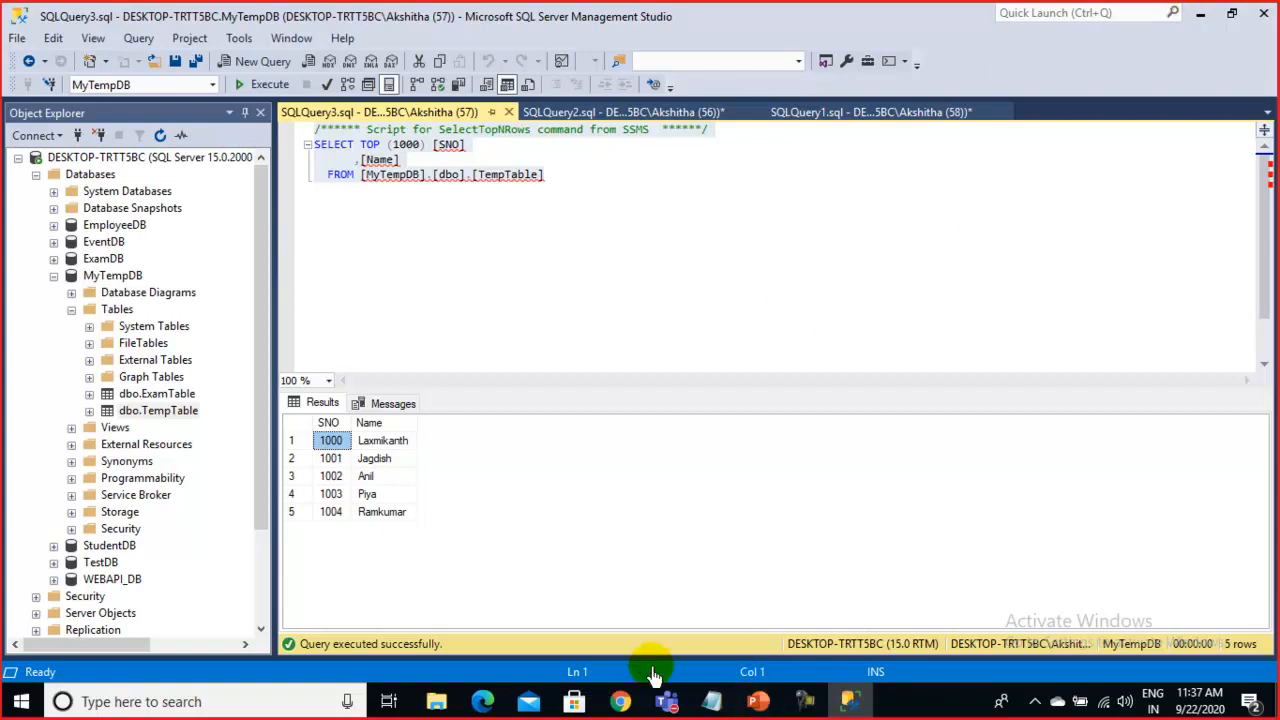
pyautogui.click(622, 702)
# Switch to the SQL Server presentation in PowerPoint and return to slide 7
pyautogui.click(758, 702)
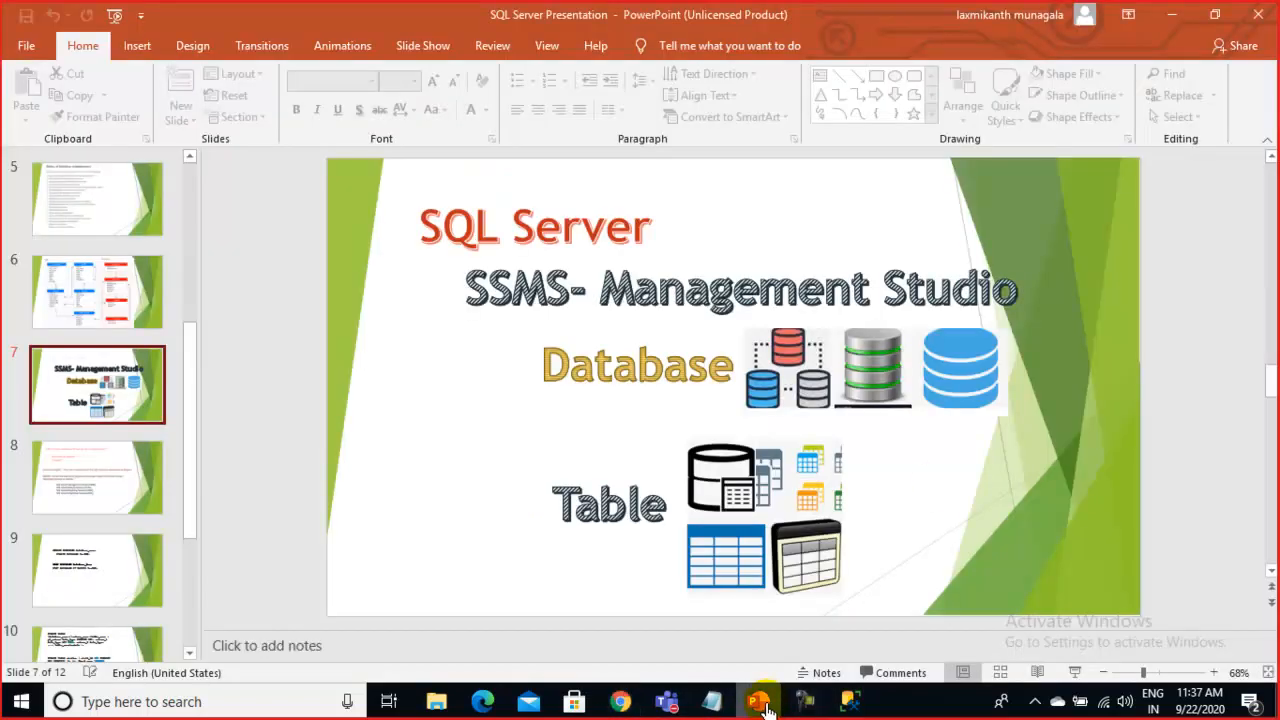
pyautogui.click(400, 447)
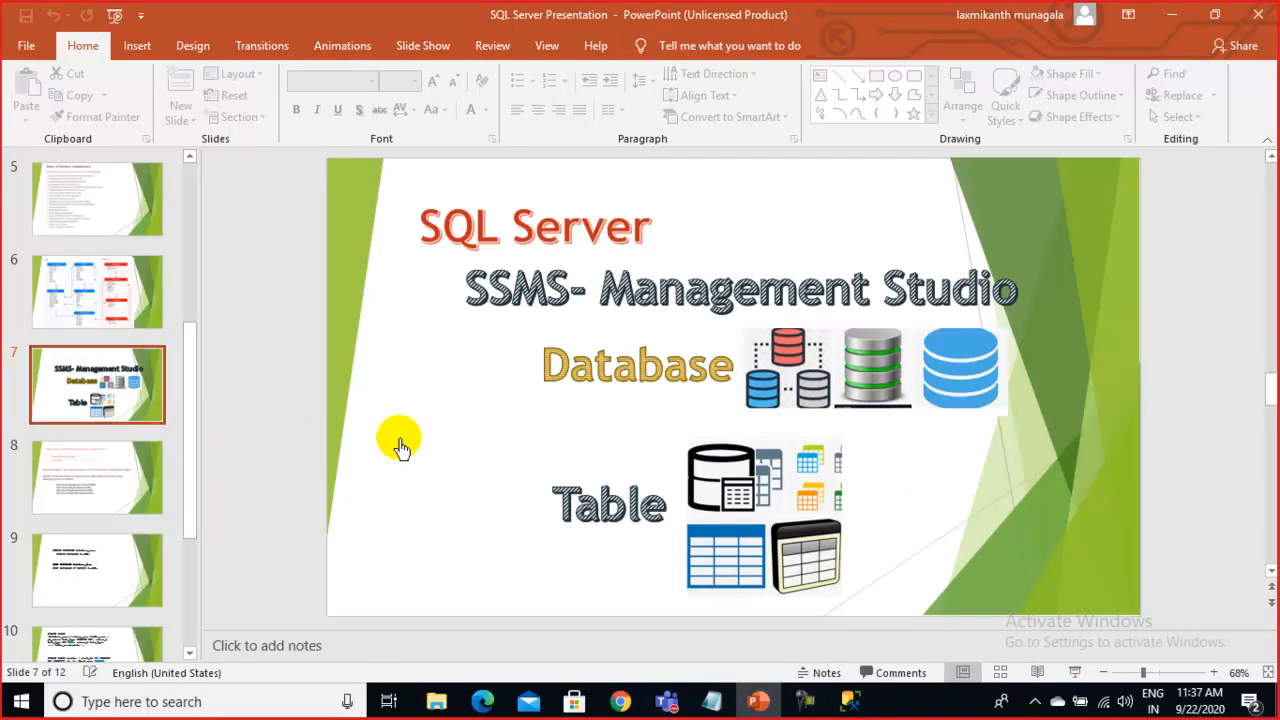
pyautogui.scroll(-2, 400, 447)
pyautogui.scroll(1, 400, 447)
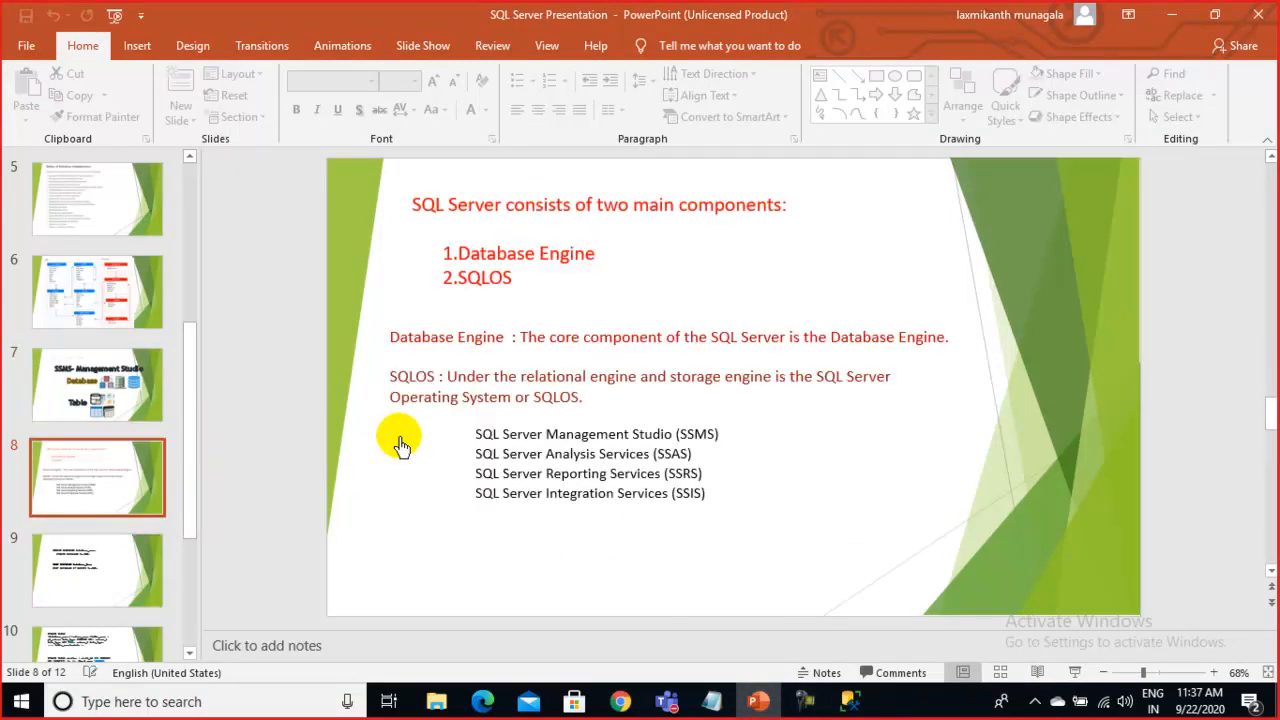
pyautogui.click(104, 414)
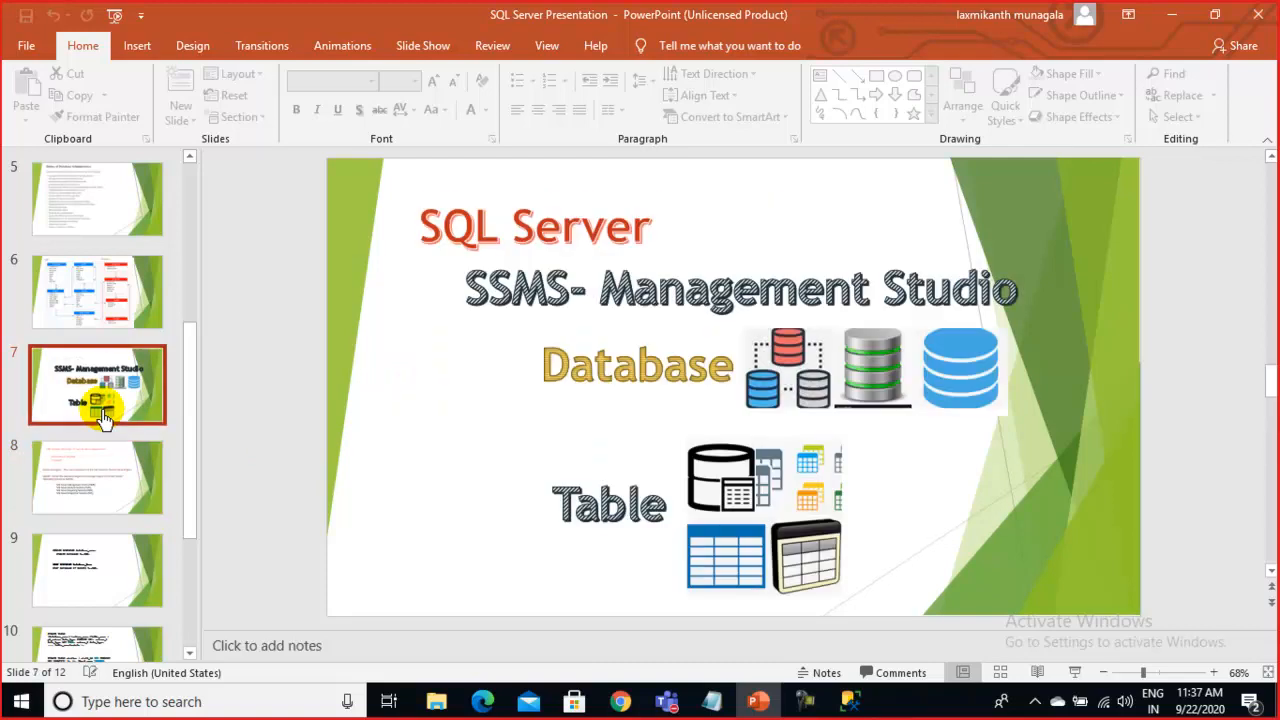